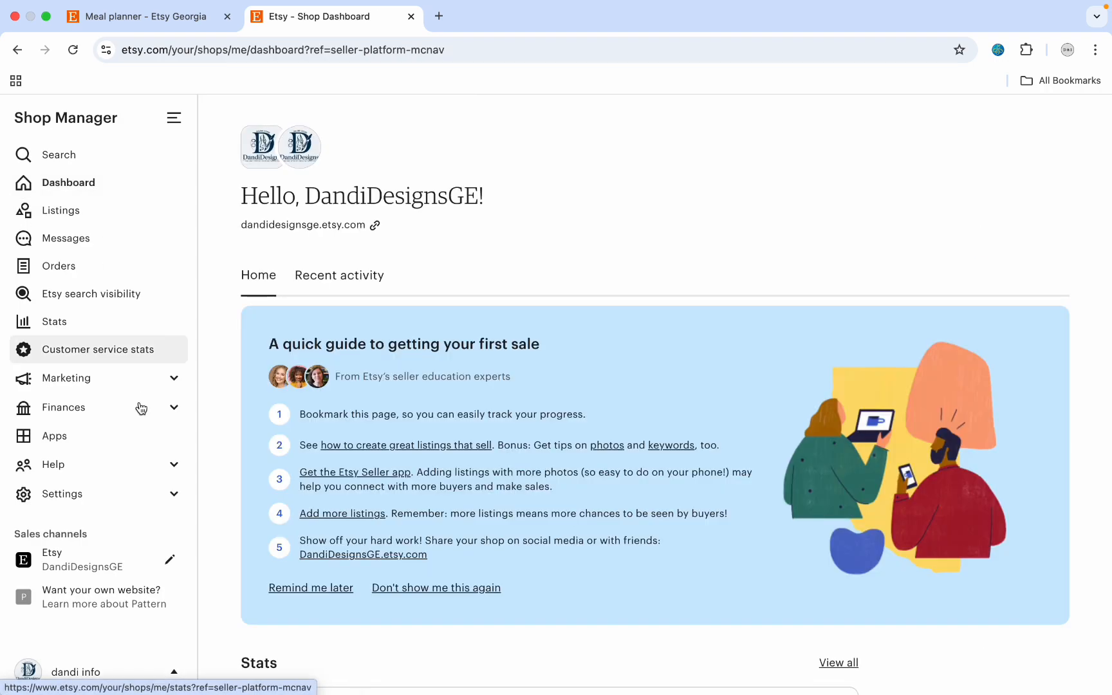
Open the DandiDesignsGE storefront and look over its announcement and items section.
{"action": "left_click", "coordinate": [111, 565]}
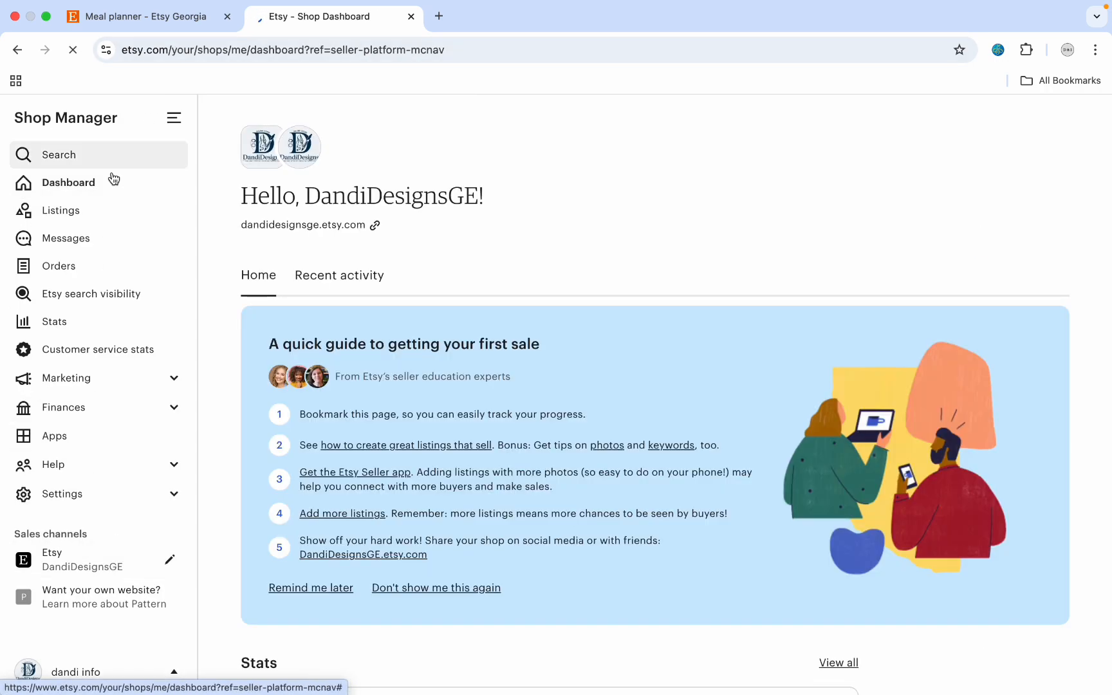
{"action": "scroll", "coordinate": [387, 412], "scroll_direction": "down", "scroll_amount": 5}
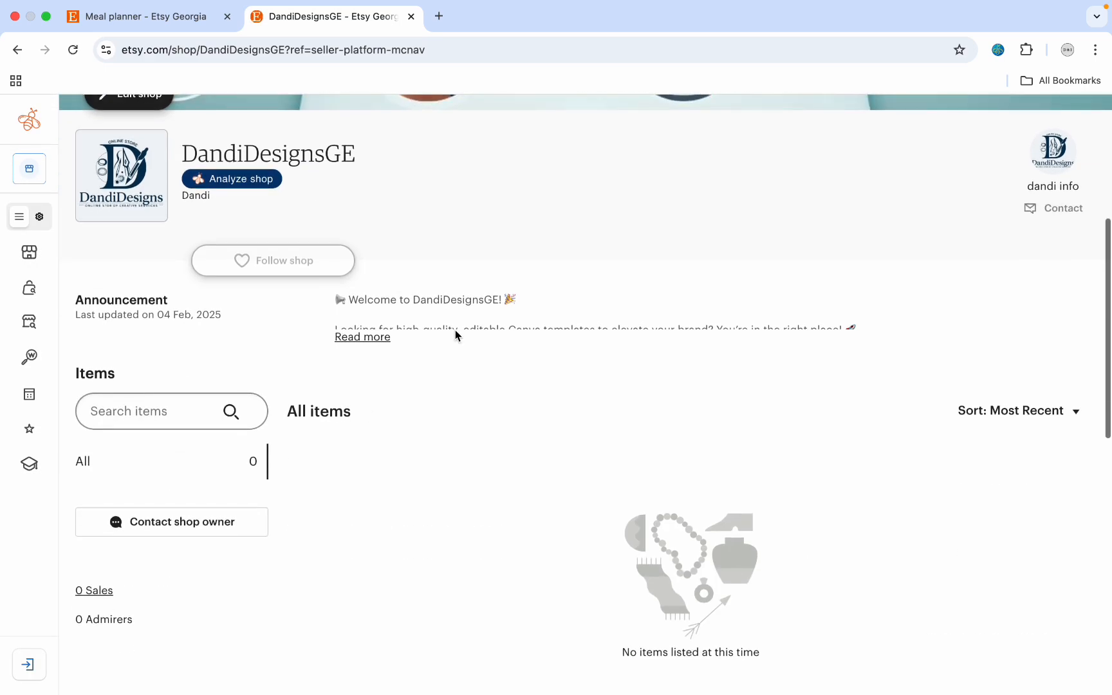
{"action": "mouse_move", "coordinate": [52, 249]}
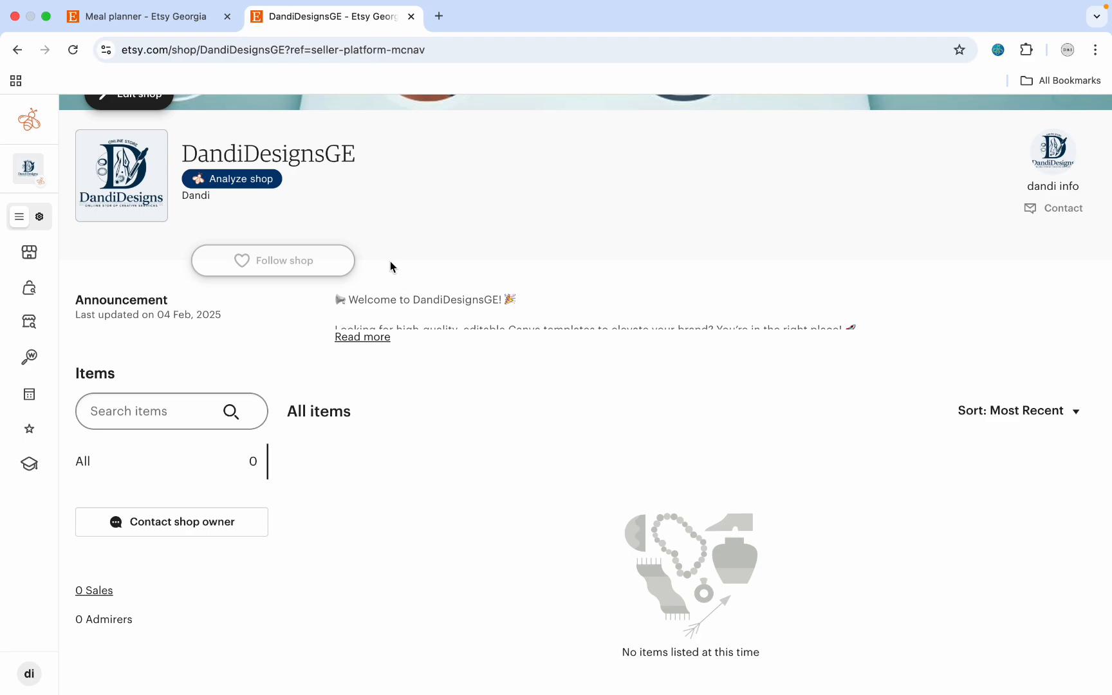
{"action": "scroll", "coordinate": [390, 261], "scroll_direction": "up", "scroll_amount": 5}
Go to the Etsy home page and open the recently viewed Weekly Meal Planner with Grocery List listing.
{"action": "left_click", "coordinate": [134, 131]}
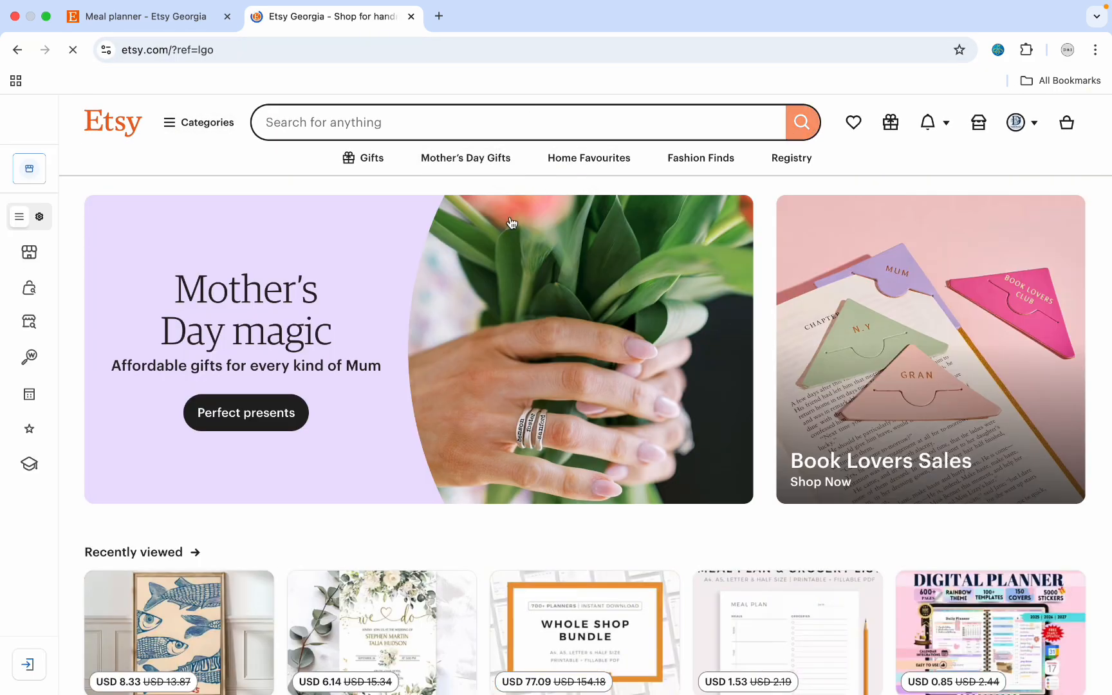
{"action": "scroll", "coordinate": [508, 329], "scroll_direction": "down", "scroll_amount": 4}
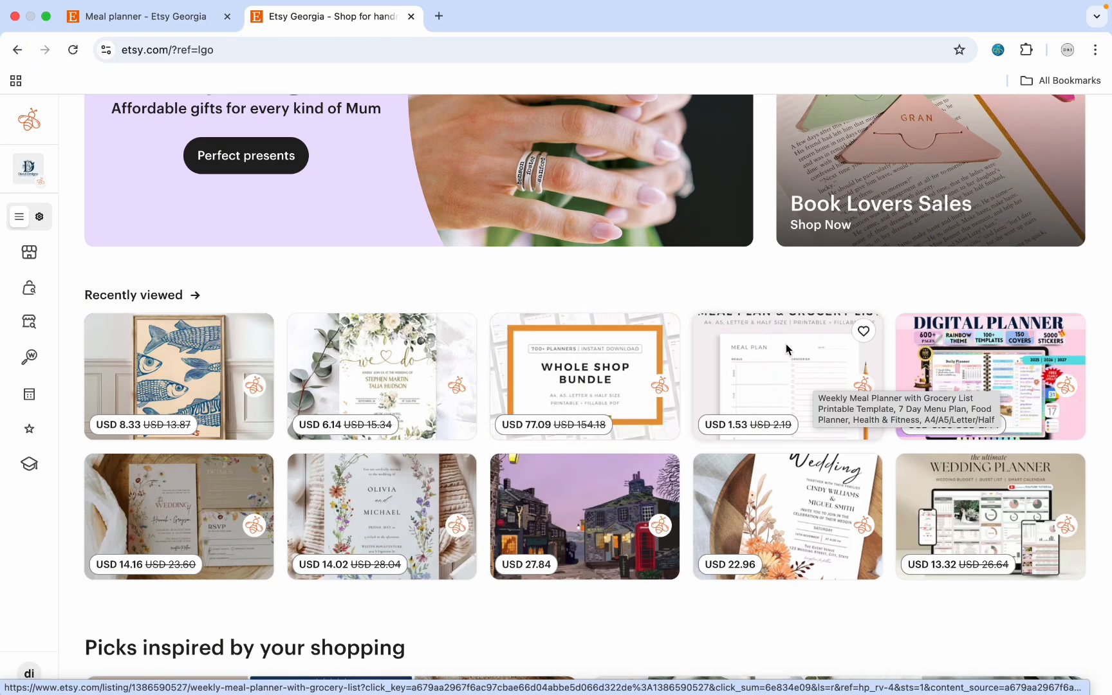
{"action": "scroll", "coordinate": [785, 348], "scroll_direction": "down", "scroll_amount": 2}
{"action": "left_click", "coordinate": [799, 232]}
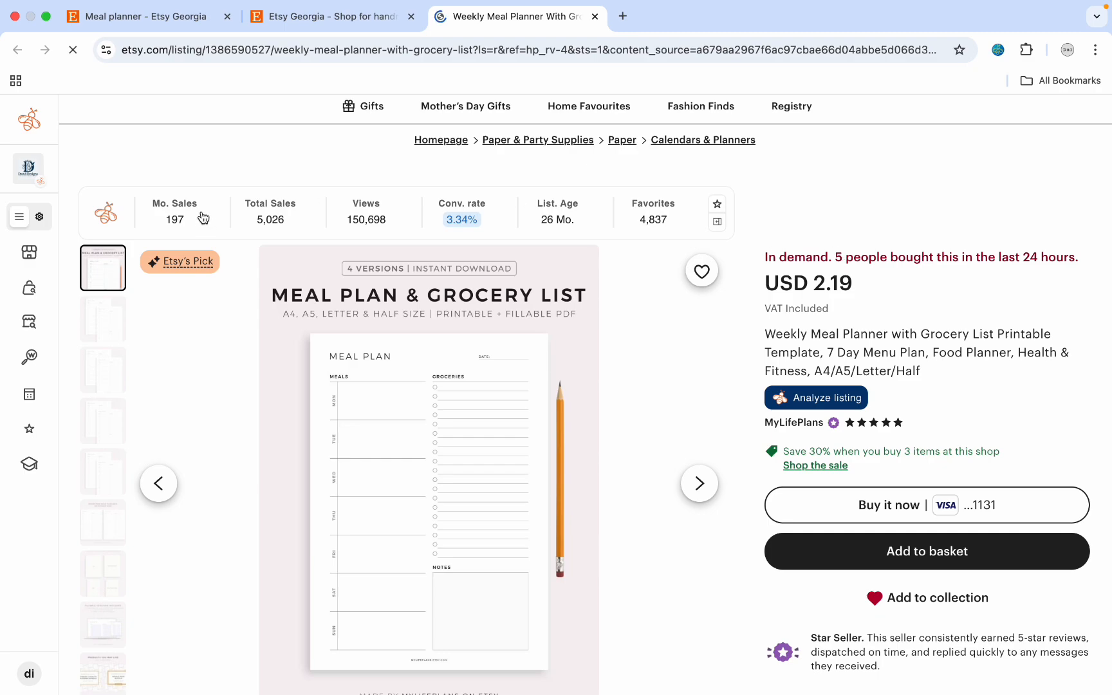
Examine the meal planner listing's monthly sales, total sales, views and favorites, including its detailed statistics.
{"action": "left_click", "coordinate": [167, 222]}
{"action": "left_click", "coordinate": [255, 228]}
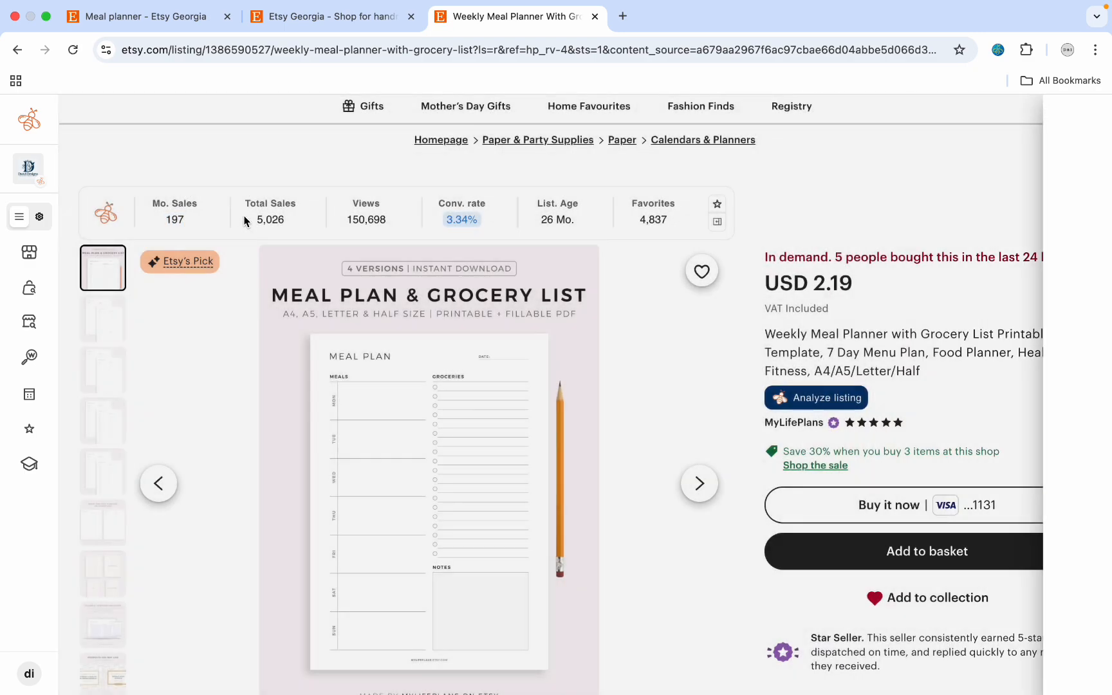
{"action": "left_click", "coordinate": [285, 222]}
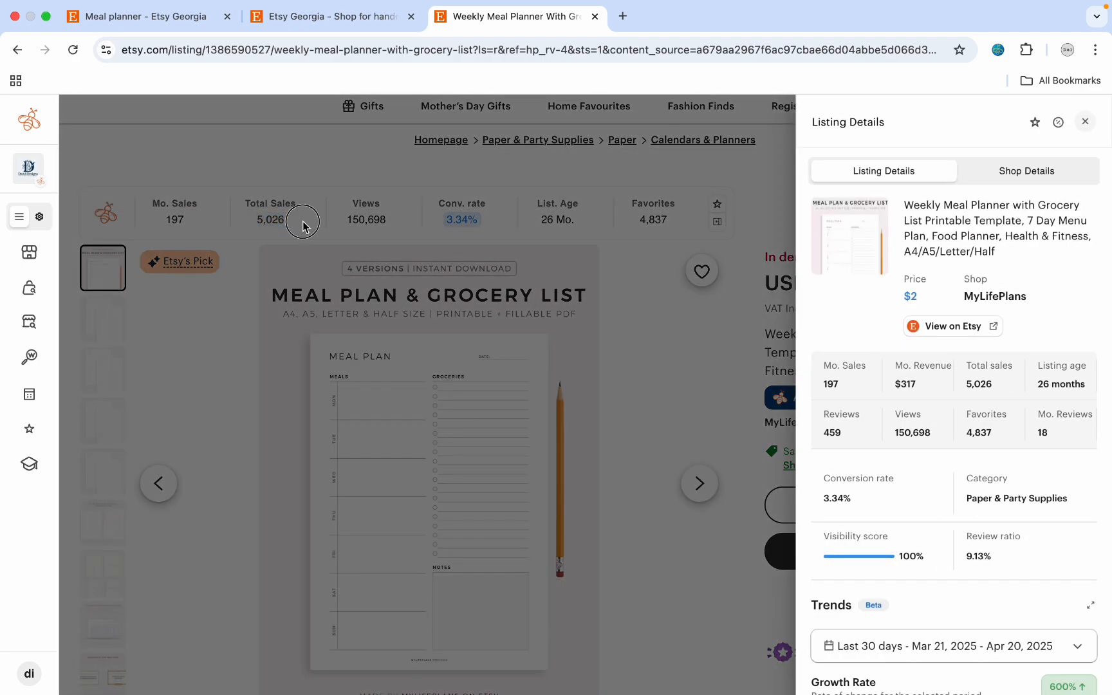
{"action": "left_click", "coordinate": [303, 226]}
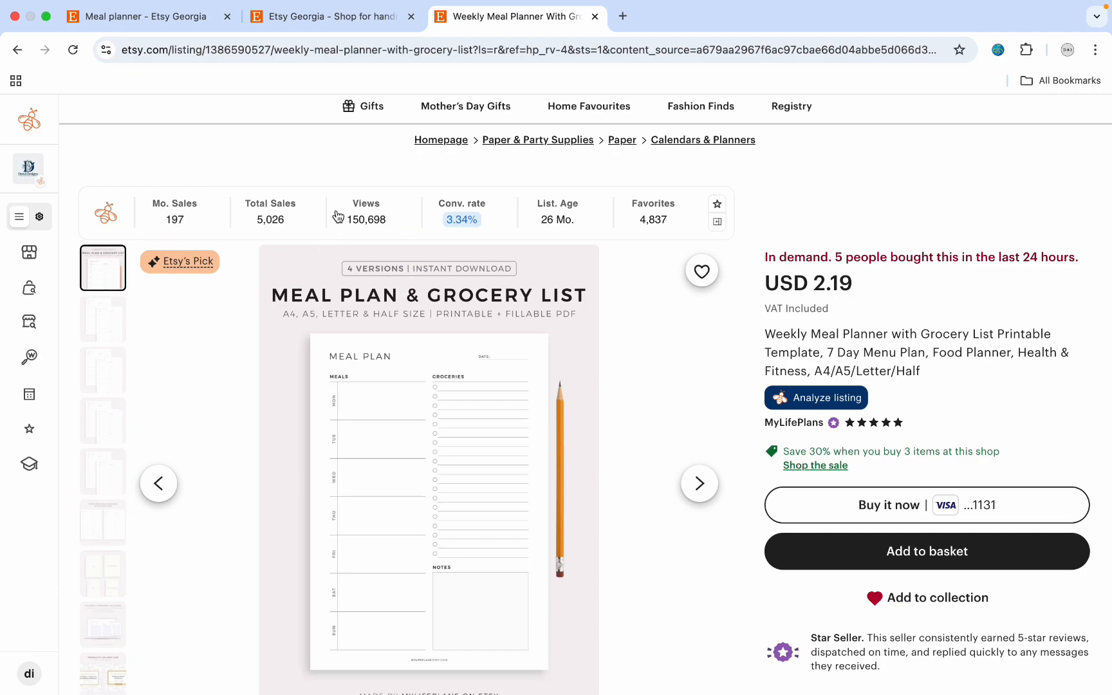
{"action": "left_click", "coordinate": [400, 222]}
{"action": "left_click", "coordinate": [683, 295]}
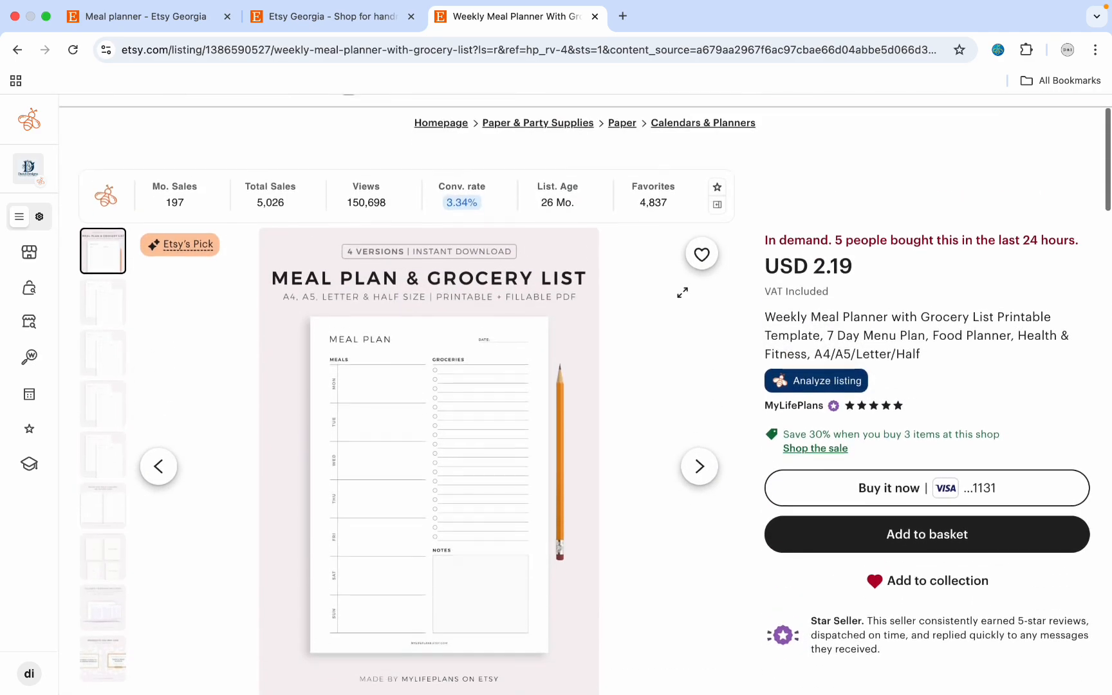
{"action": "left_click", "coordinate": [674, 220]}
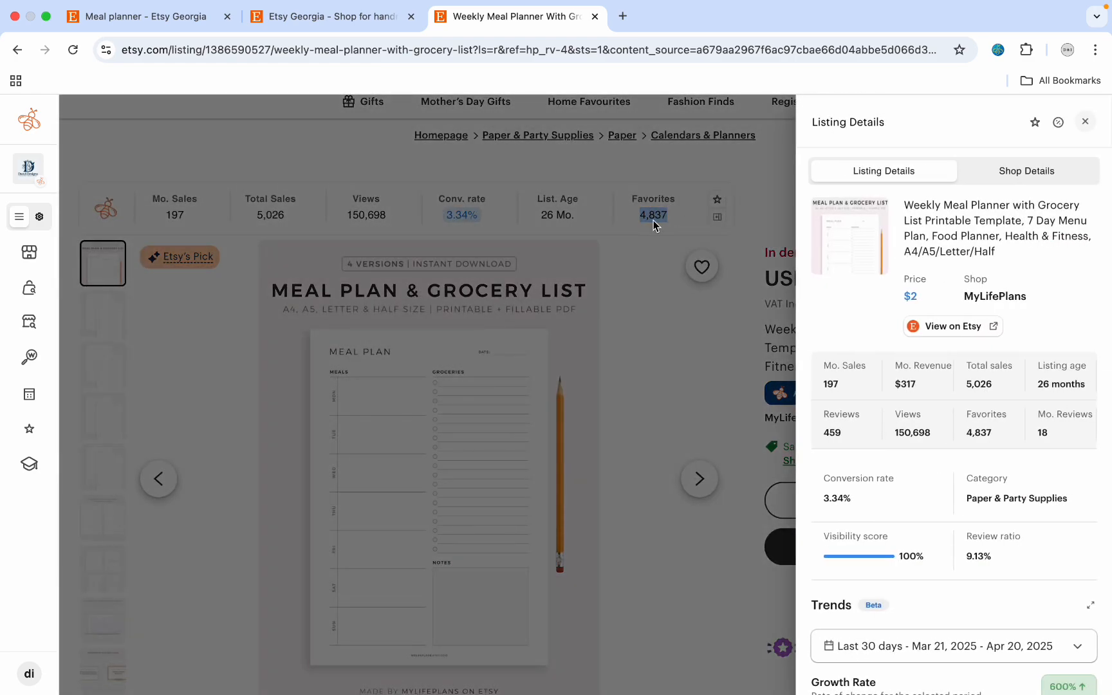
{"action": "left_click", "coordinate": [677, 379]}
{"action": "scroll", "coordinate": [676, 374], "scroll_direction": "down", "scroll_amount": 1}
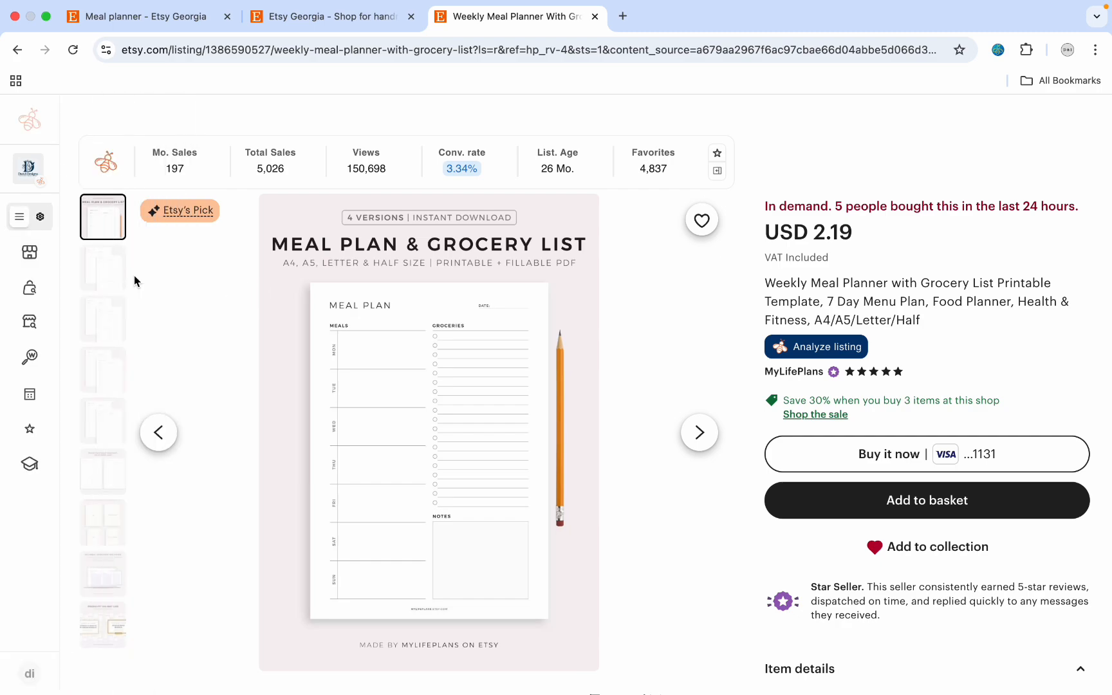
View each of the meal planner listing's product images, from the version pages to the related bundles, and return to the cover image.
{"action": "left_click", "coordinate": [106, 274]}
{"action": "left_click", "coordinate": [108, 323]}
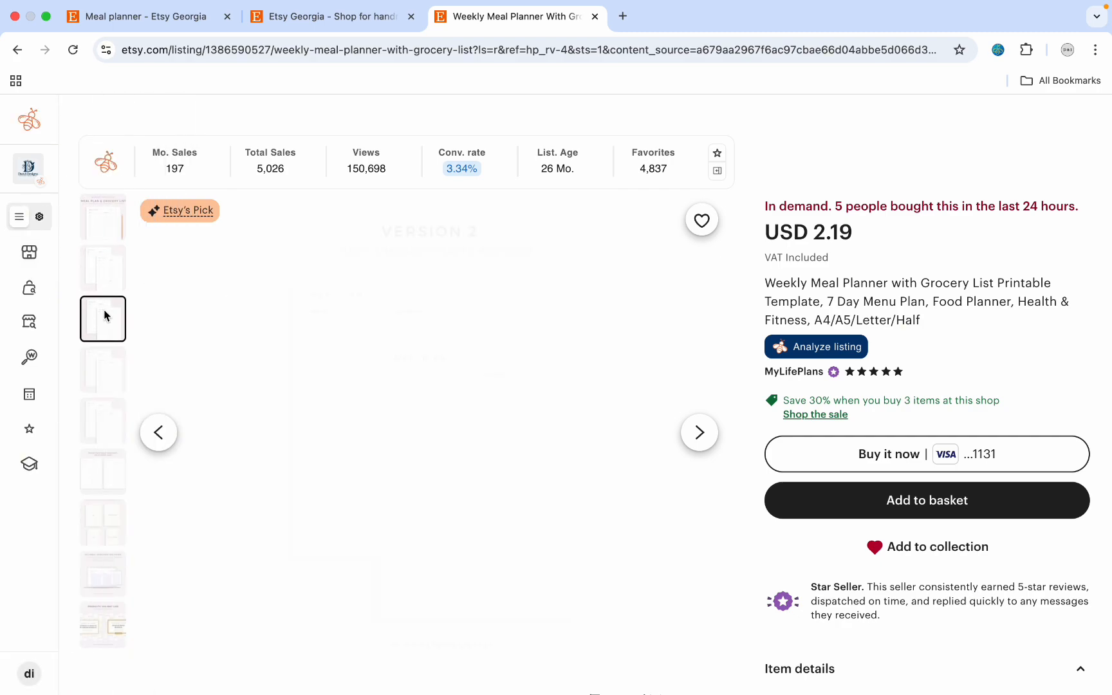
{"action": "scroll", "coordinate": [107, 315], "scroll_direction": "down", "scroll_amount": 1}
{"action": "left_click", "coordinate": [111, 320]}
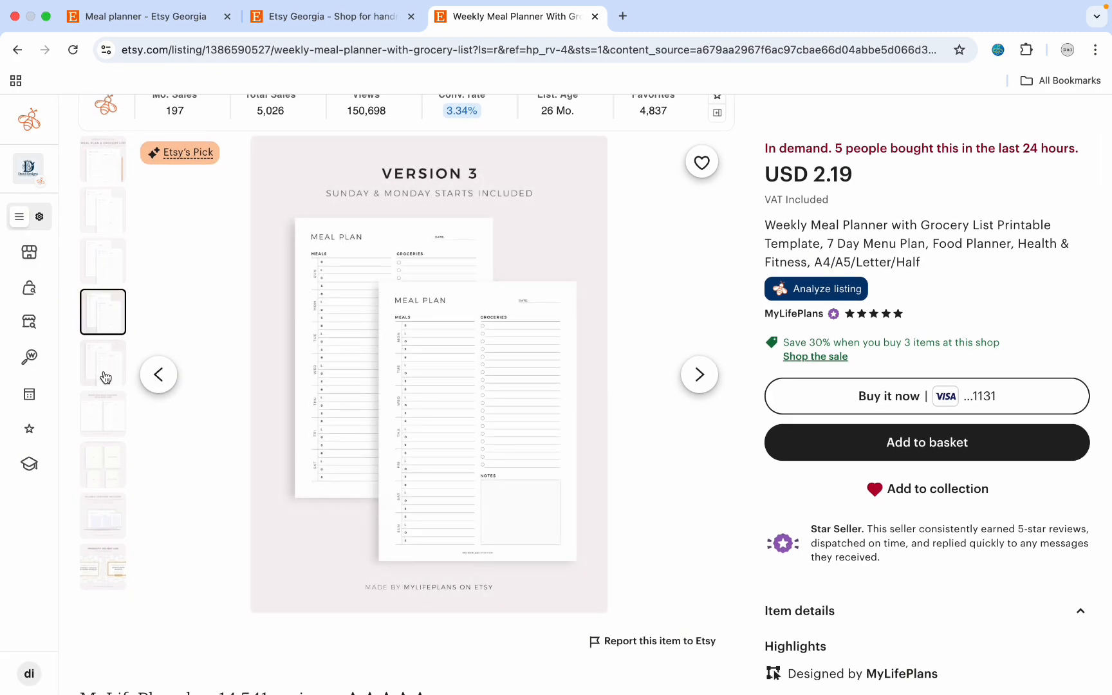
{"action": "left_click", "coordinate": [100, 373]}
{"action": "left_click", "coordinate": [101, 420]}
{"action": "scroll", "coordinate": [102, 425], "scroll_direction": "down", "scroll_amount": 1}
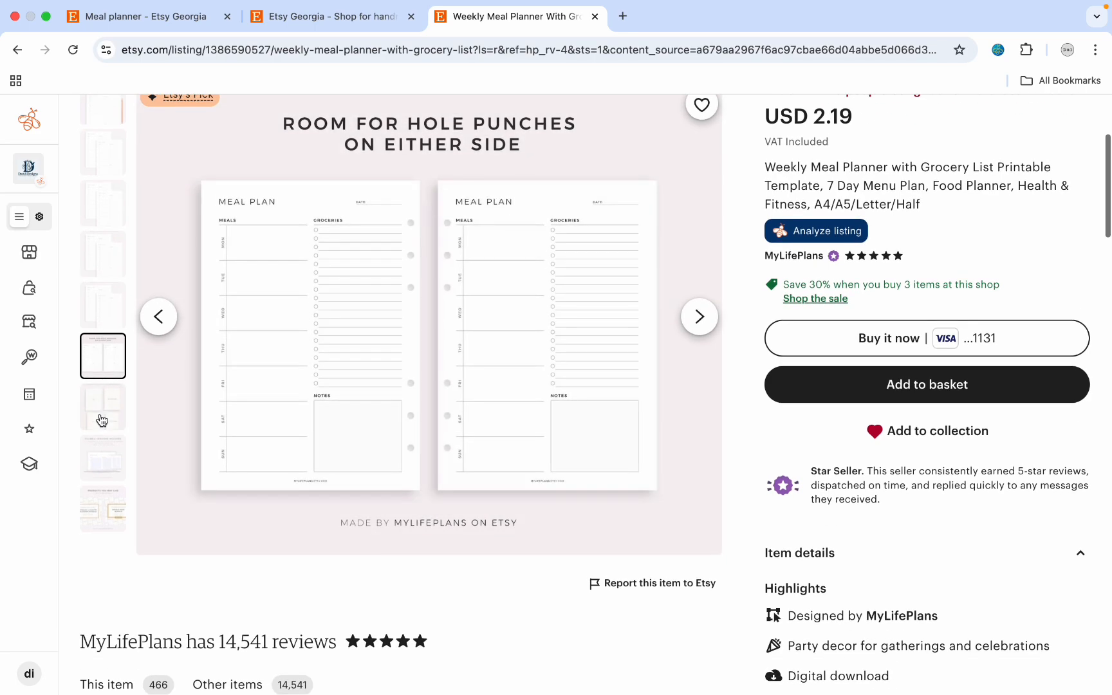
{"action": "left_click", "coordinate": [107, 420]}
{"action": "left_click", "coordinate": [108, 464]}
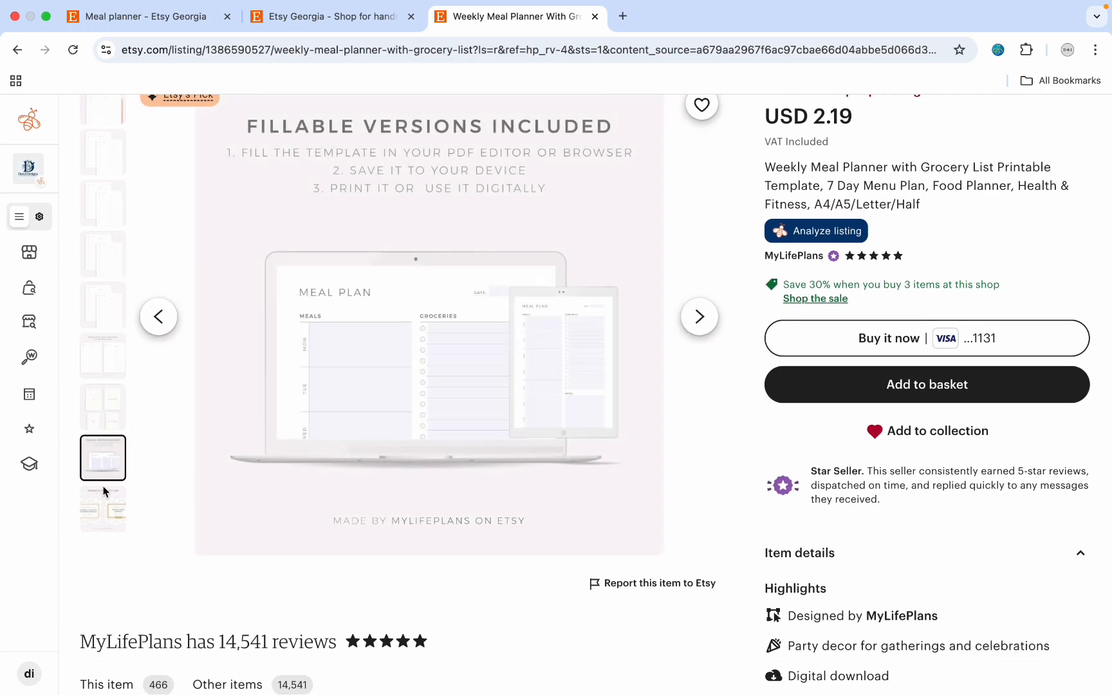
{"action": "left_click", "coordinate": [107, 518]}
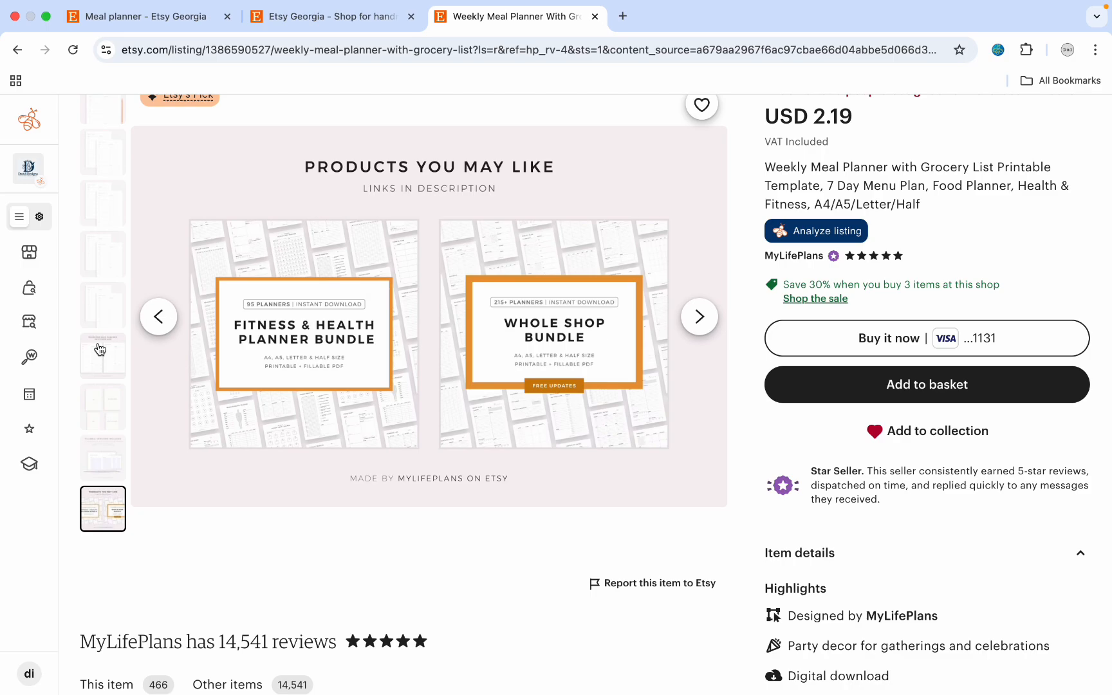
{"action": "scroll", "coordinate": [100, 349], "scroll_direction": "up", "scroll_amount": 2}
{"action": "left_click", "coordinate": [106, 185]}
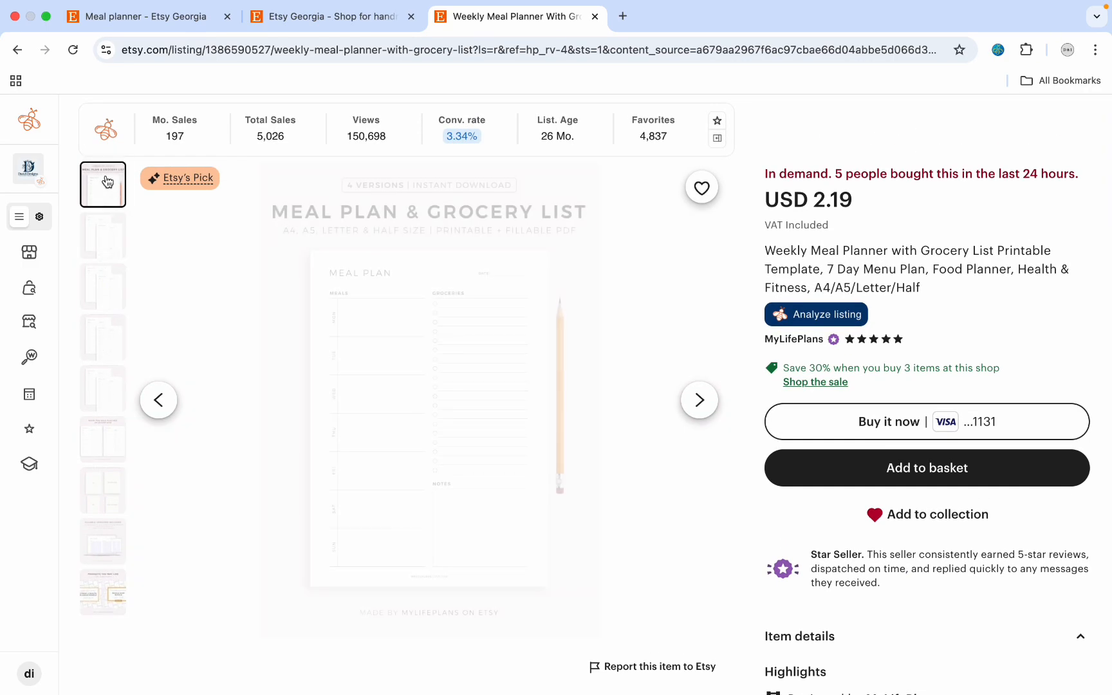
Switch to Safari and show the 200+ Canva Templates Part 1 page of the Canva planners PDF in Google Drive.
{"action": "key", "text": "ctrl+Right"}
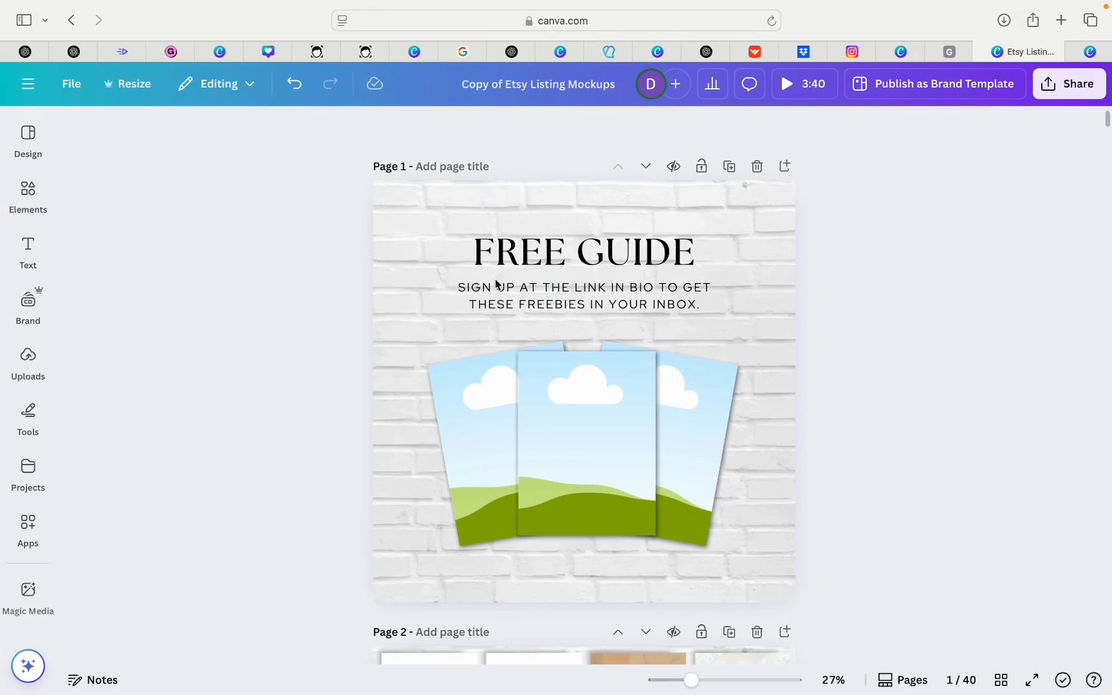
{"action": "left_click", "coordinate": [954, 51]}
{"action": "scroll", "coordinate": [506, 396], "scroll_direction": "down", "scroll_amount": 4}
{"action": "scroll", "coordinate": [506, 396], "scroll_direction": "down", "scroll_amount": 7}
{"action": "scroll", "coordinate": [596, 209], "scroll_direction": "up", "scroll_amount": 2}
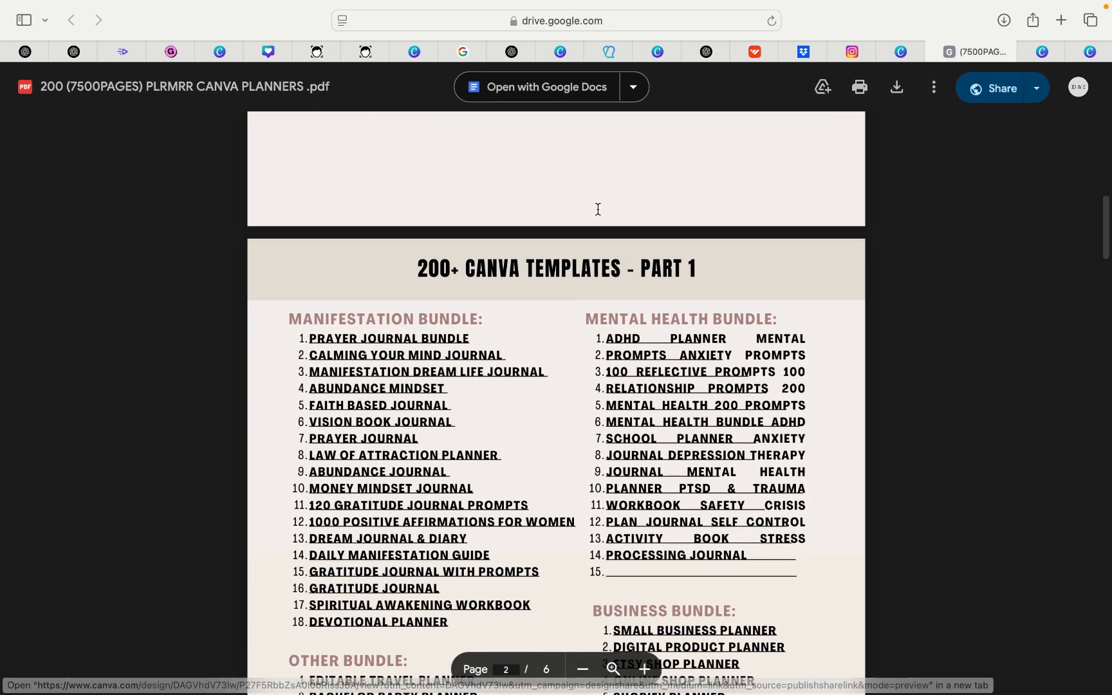
Look through the PDF's template bundle lists, from Part 1 to the freebies page, for a suitable planner.
{"action": "left_click_drag", "start_coordinate": [417, 269], "coordinate": [696, 267]}
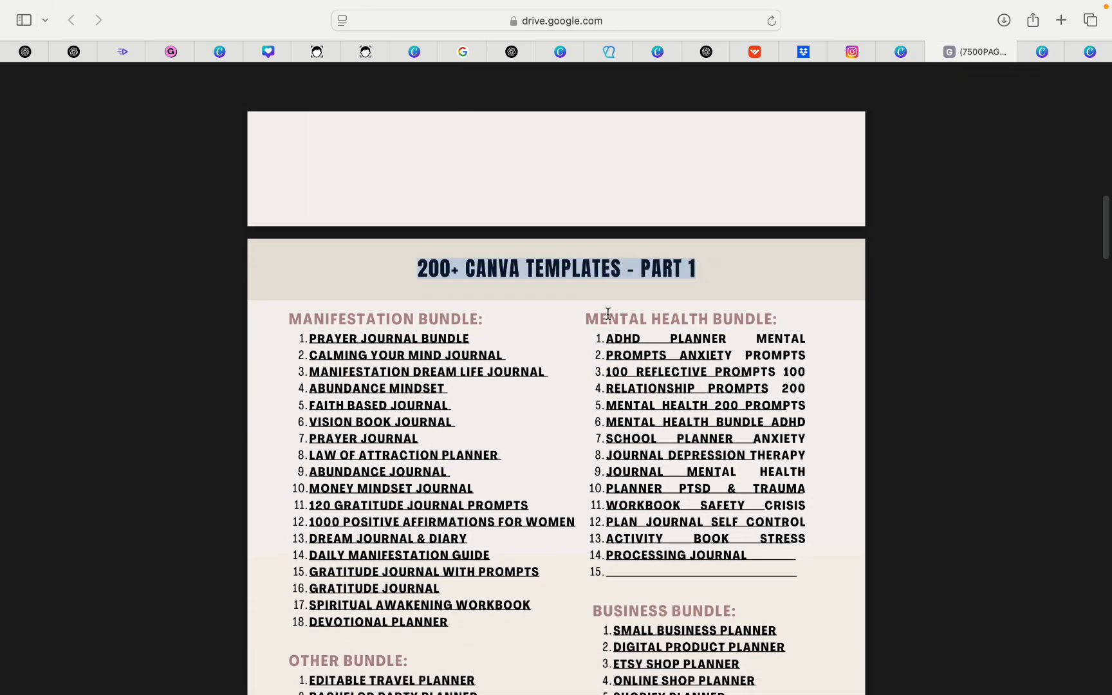
{"action": "scroll", "coordinate": [569, 374], "scroll_direction": "down", "scroll_amount": 7}
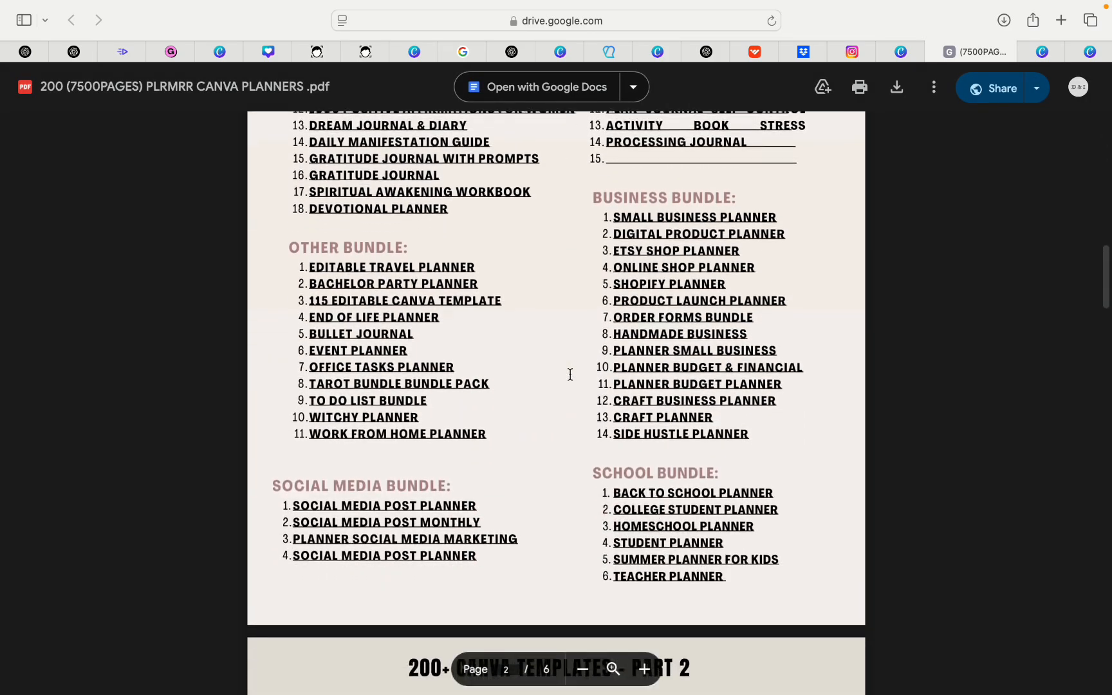
{"action": "scroll", "coordinate": [571, 374], "scroll_direction": "up", "scroll_amount": 8}
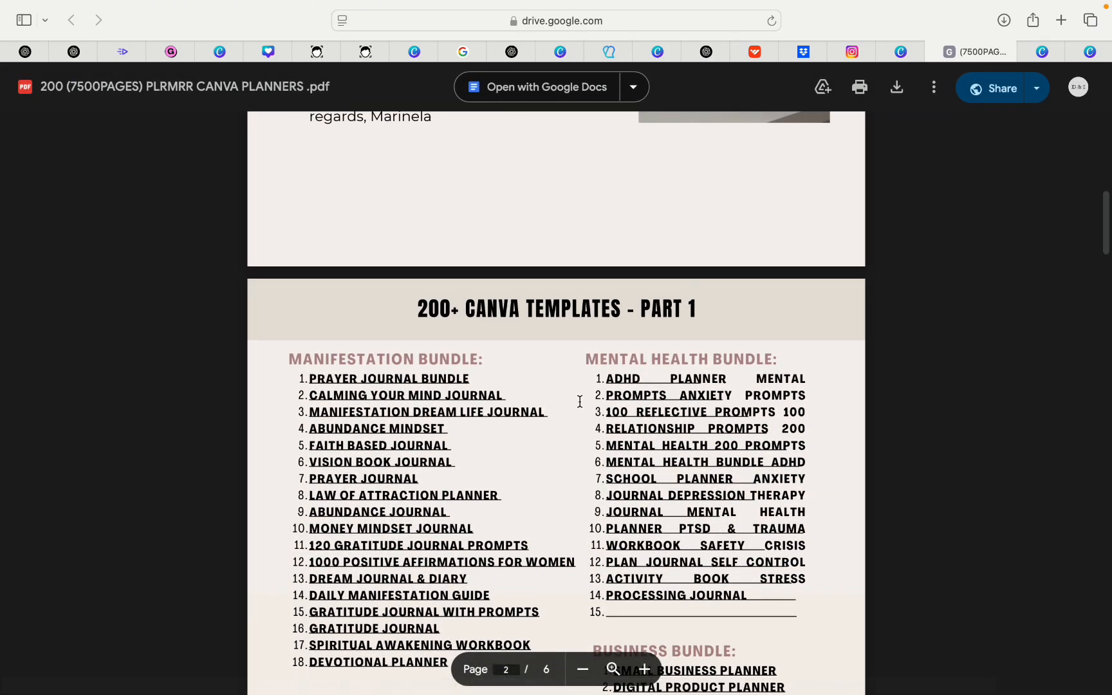
{"action": "scroll", "coordinate": [580, 401], "scroll_direction": "down", "scroll_amount": 10}
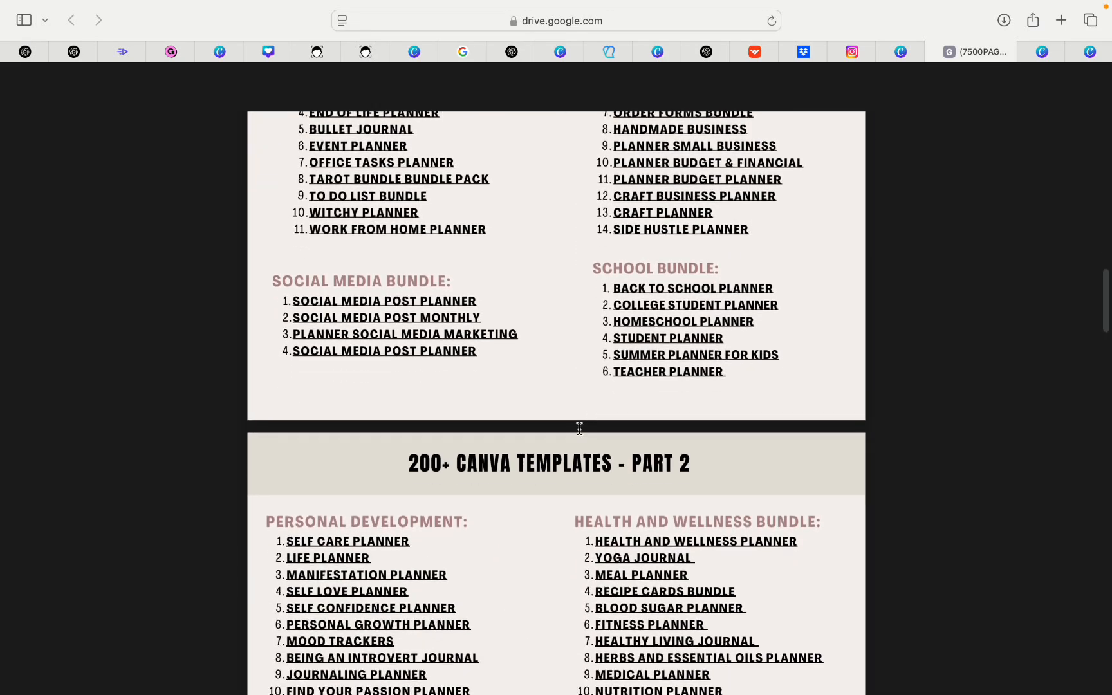
{"action": "scroll", "coordinate": [579, 429], "scroll_direction": "down", "scroll_amount": 5}
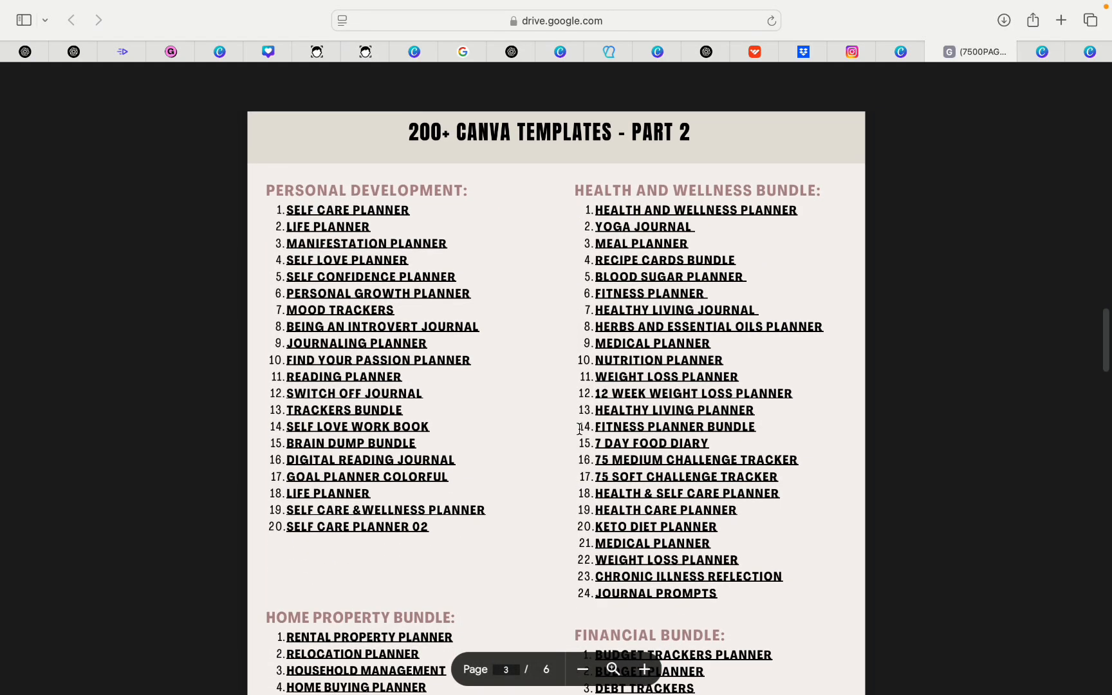
{"action": "scroll", "coordinate": [580, 428], "scroll_direction": "down", "scroll_amount": 9}
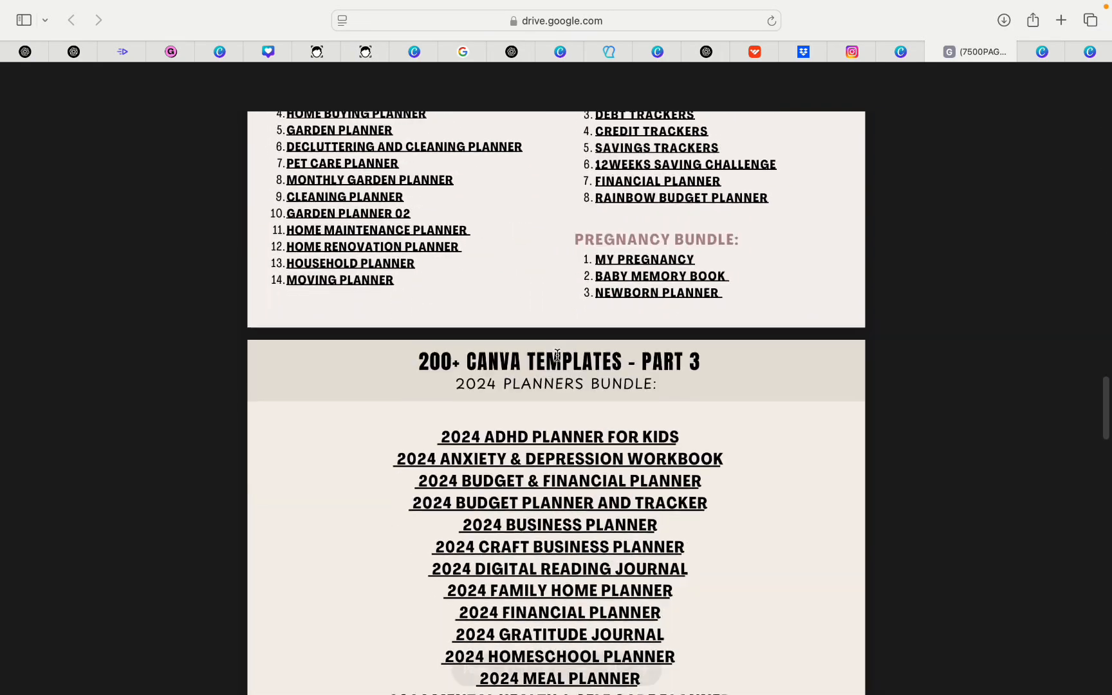
{"action": "scroll", "coordinate": [557, 355], "scroll_direction": "down", "scroll_amount": 20}
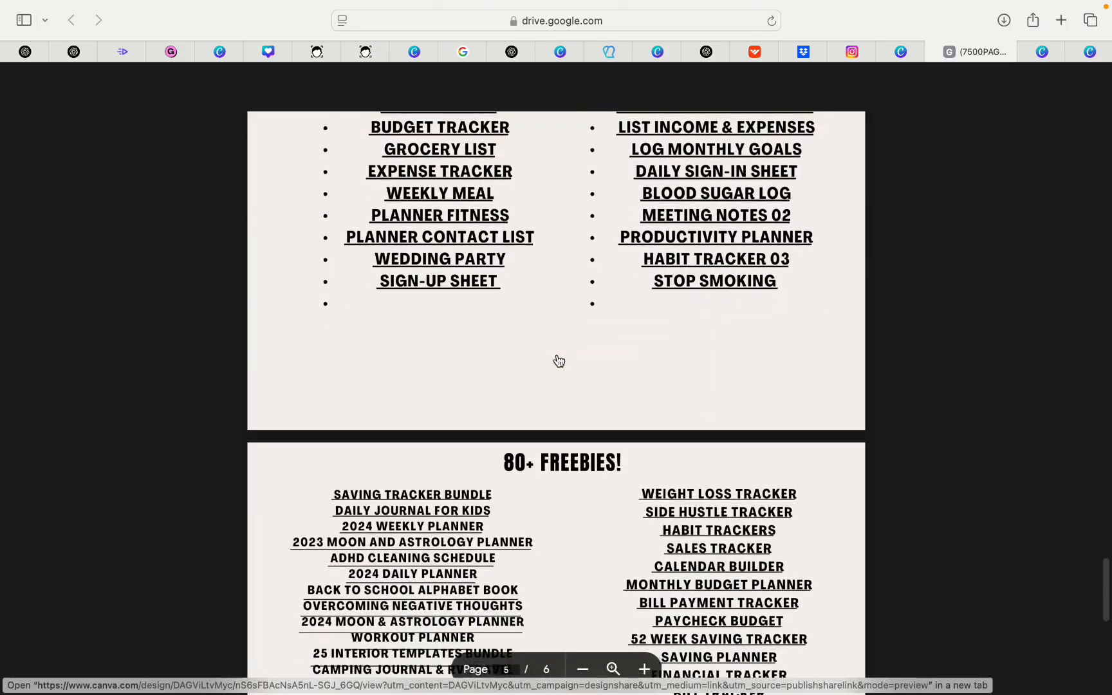
{"action": "scroll", "coordinate": [559, 361], "scroll_direction": "up", "scroll_amount": 15}
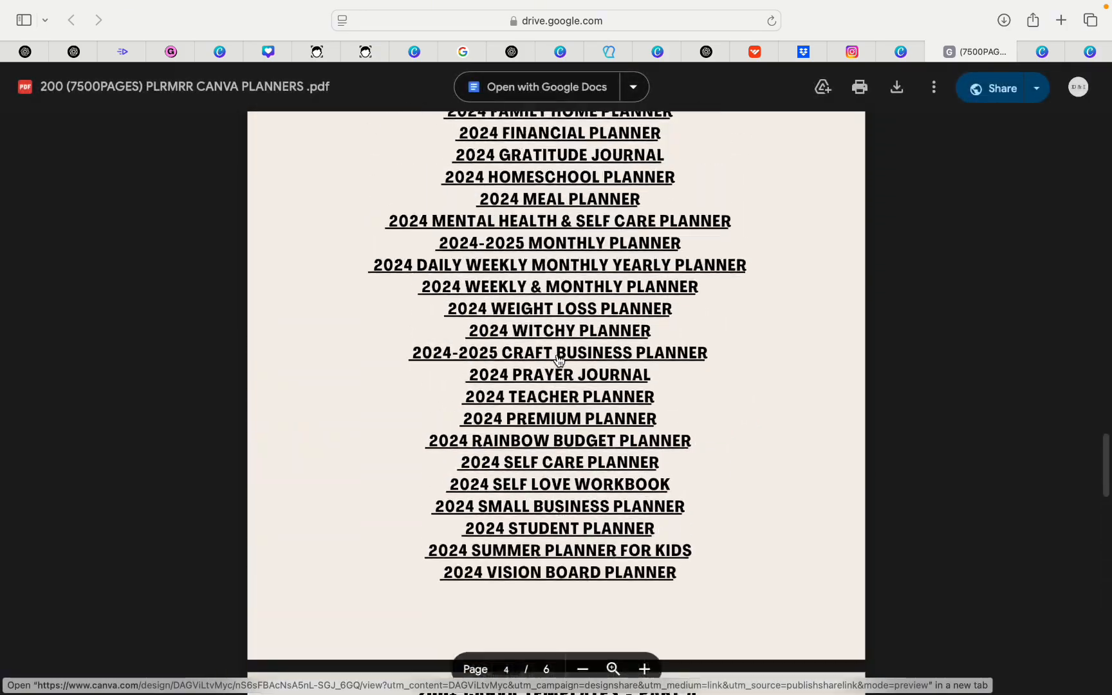
{"action": "scroll", "coordinate": [558, 360], "scroll_direction": "up", "scroll_amount": 15}
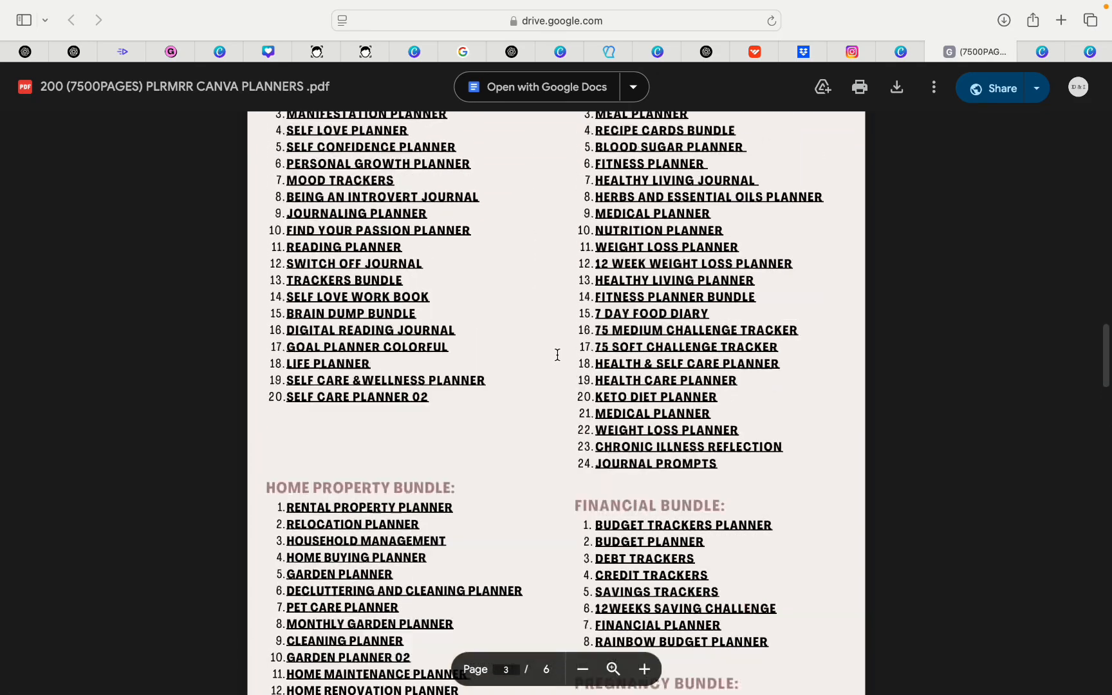
Open the Meal Planner template from the Health and Wellness Bundle and use it for a new Canva design.
{"action": "scroll", "coordinate": [558, 355], "scroll_direction": "up", "scroll_amount": 4}
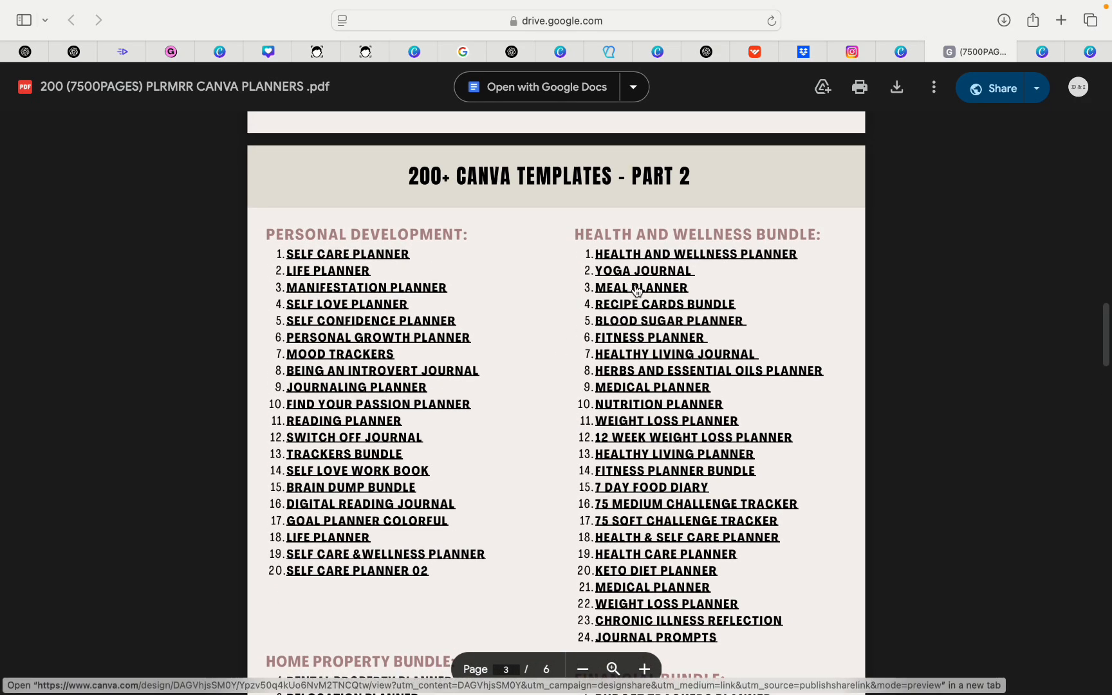
{"action": "left_click", "coordinate": [637, 290]}
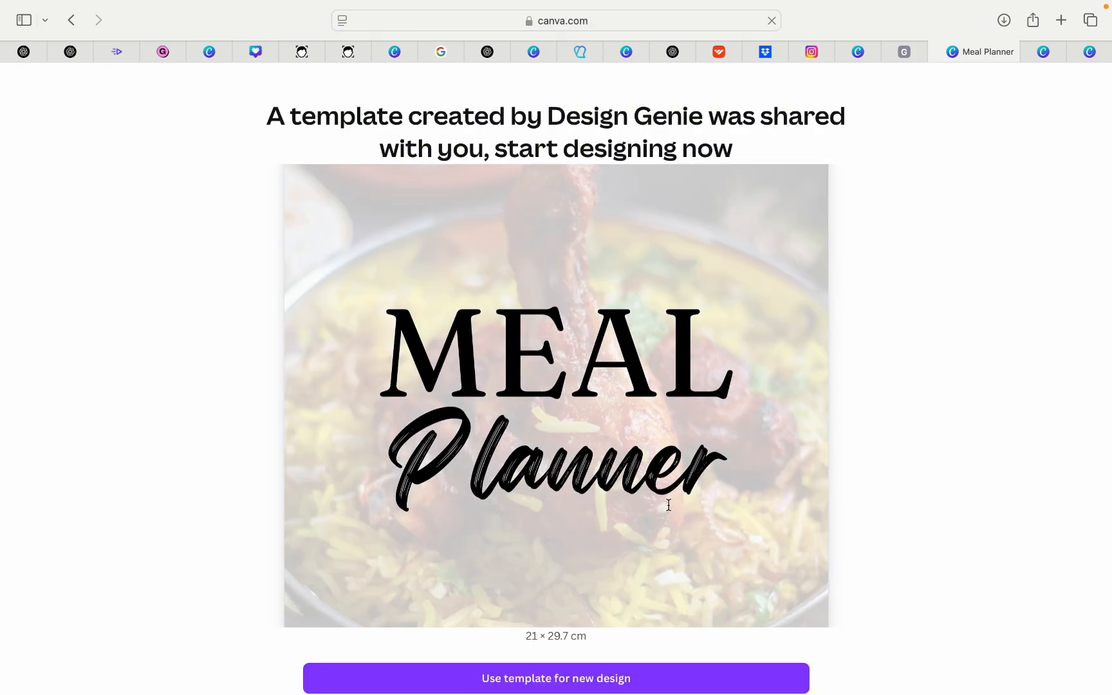
{"action": "left_click", "coordinate": [577, 687]}
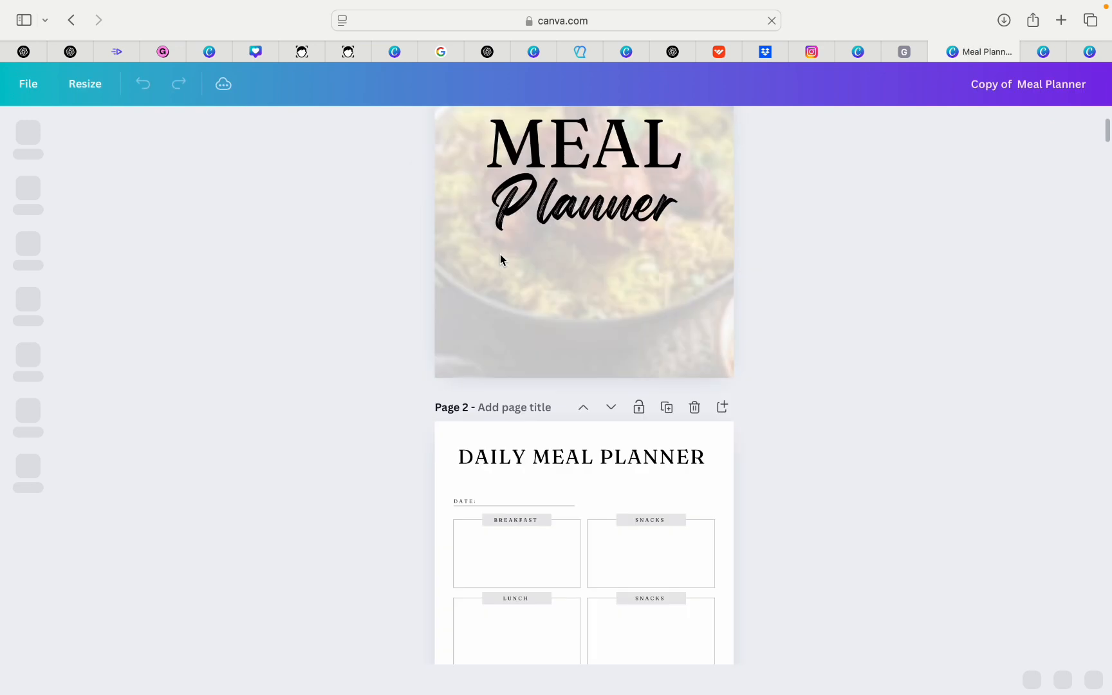
Look through the meal planner's pages, from the cover through the daily, weekly, monthly and recipe layouts.
{"action": "scroll", "coordinate": [666, 334], "scroll_direction": "down", "scroll_amount": 10}
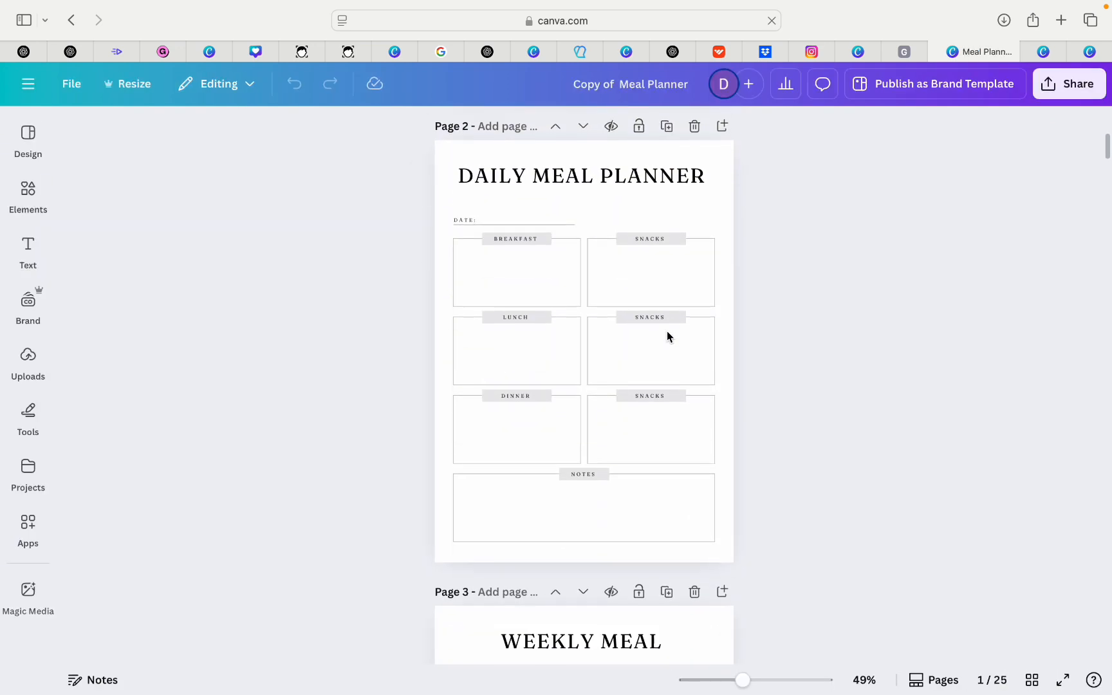
{"action": "scroll", "coordinate": [668, 335], "scroll_direction": "down", "scroll_amount": 20}
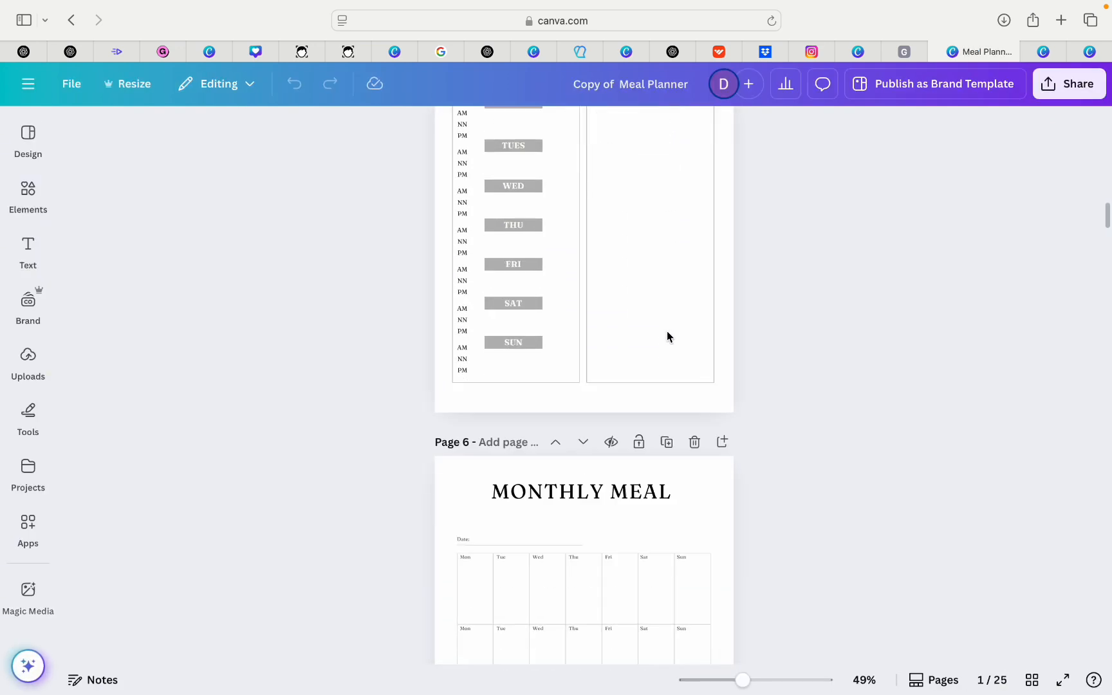
{"action": "scroll", "coordinate": [668, 335], "scroll_direction": "down", "scroll_amount": 20}
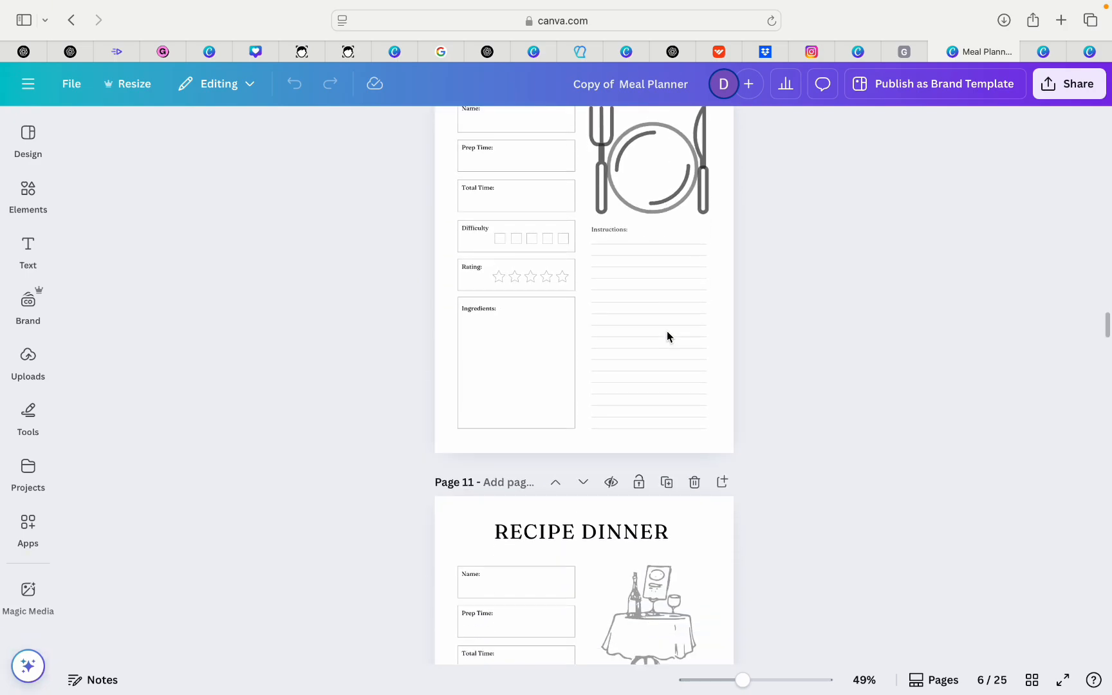
{"action": "scroll", "coordinate": [667, 335], "scroll_direction": "down", "scroll_amount": 20}
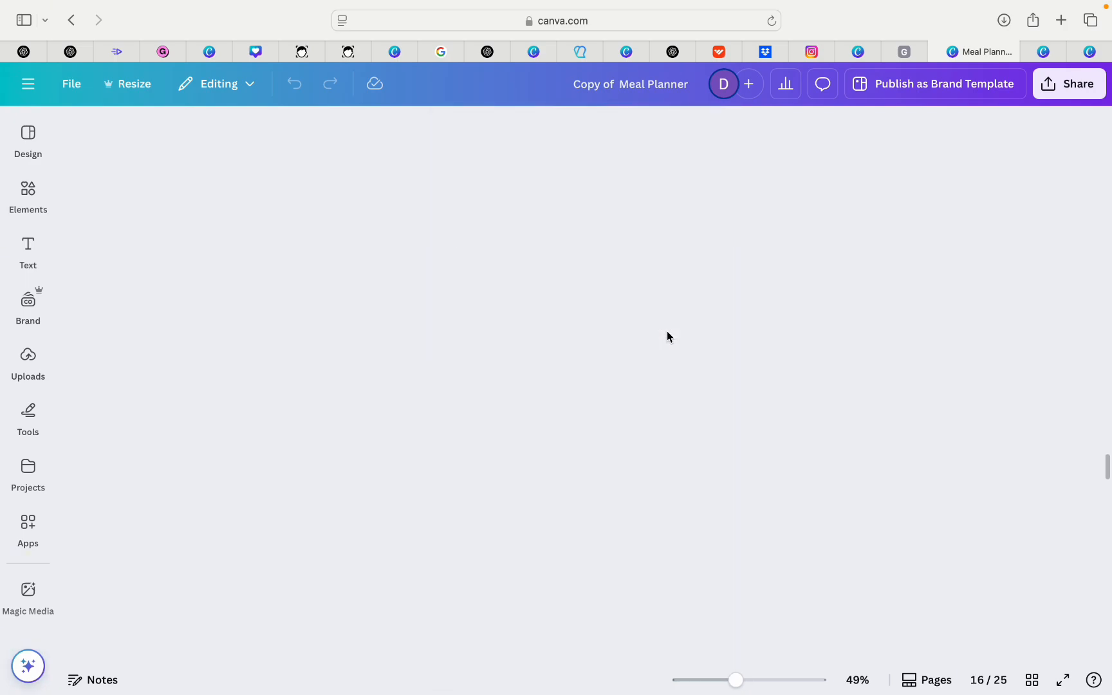
{"action": "scroll", "coordinate": [667, 335], "scroll_direction": "up", "scroll_amount": 20}
{"action": "scroll", "coordinate": [666, 331], "scroll_direction": "up", "scroll_amount": 15}
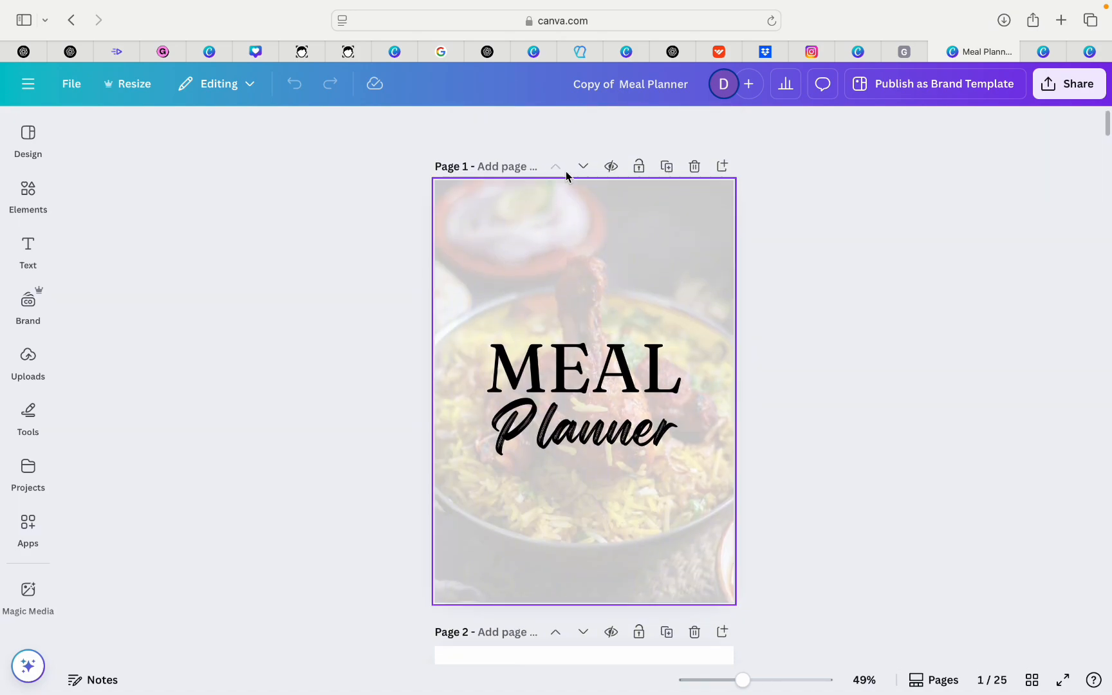
{"action": "left_click", "coordinate": [580, 234]}
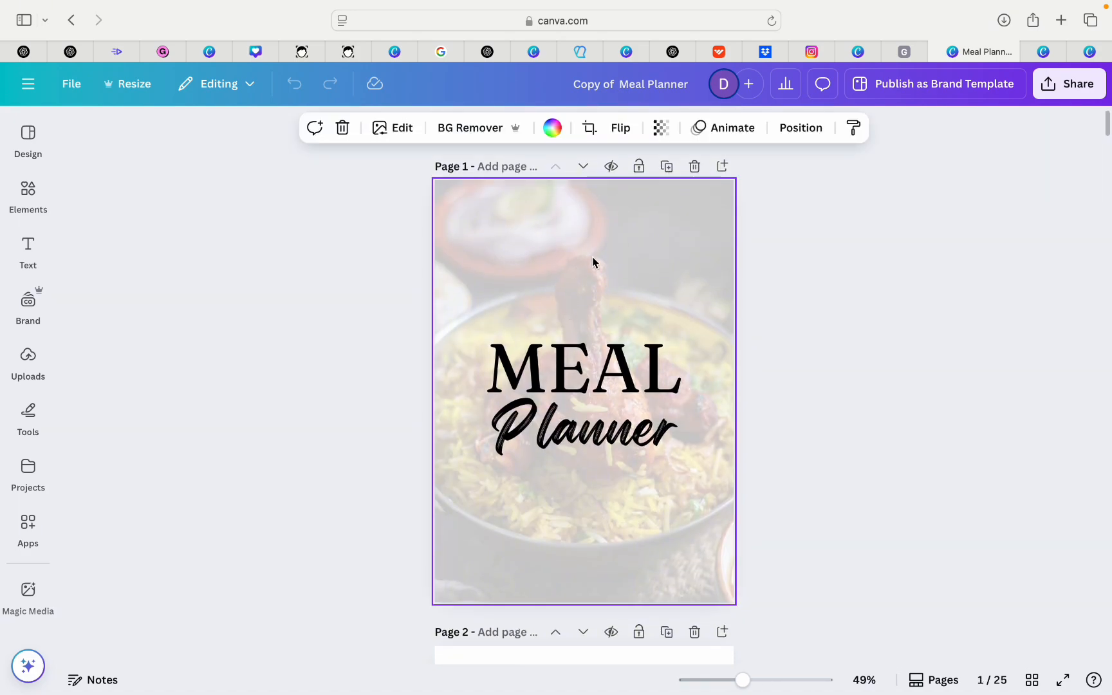
{"action": "scroll", "coordinate": [817, 342], "scroll_direction": "down", "scroll_amount": 2}
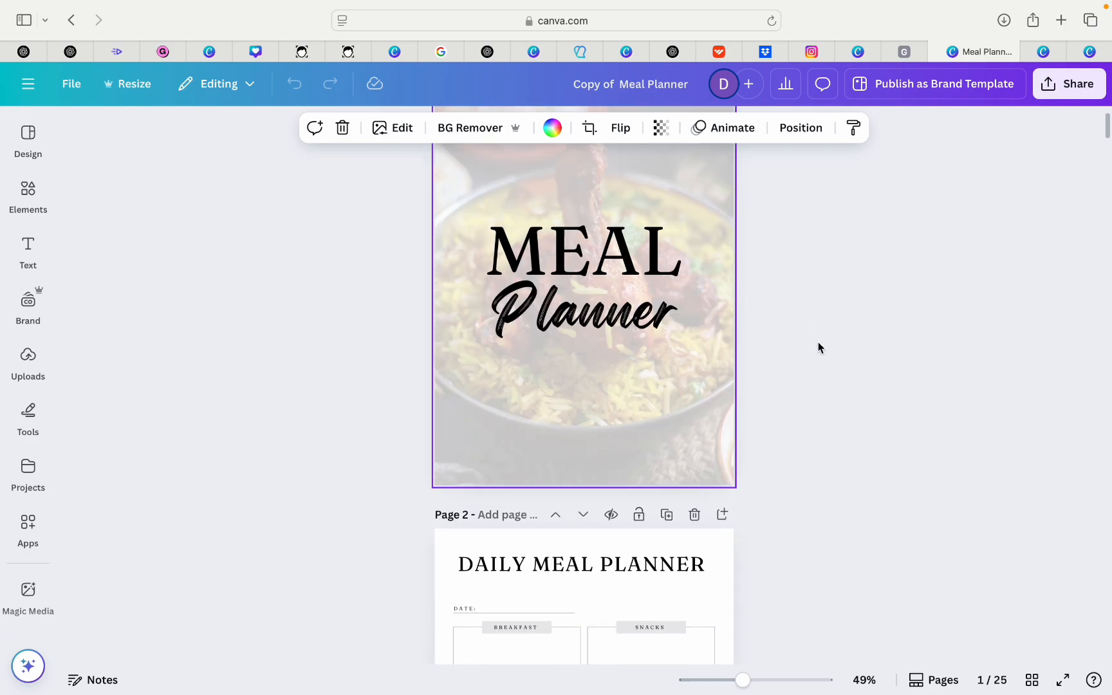
{"action": "left_click", "coordinate": [818, 342]}
{"action": "scroll", "coordinate": [817, 341], "scroll_direction": "down", "scroll_amount": 3}
{"action": "scroll", "coordinate": [818, 348], "scroll_direction": "down", "scroll_amount": 2}
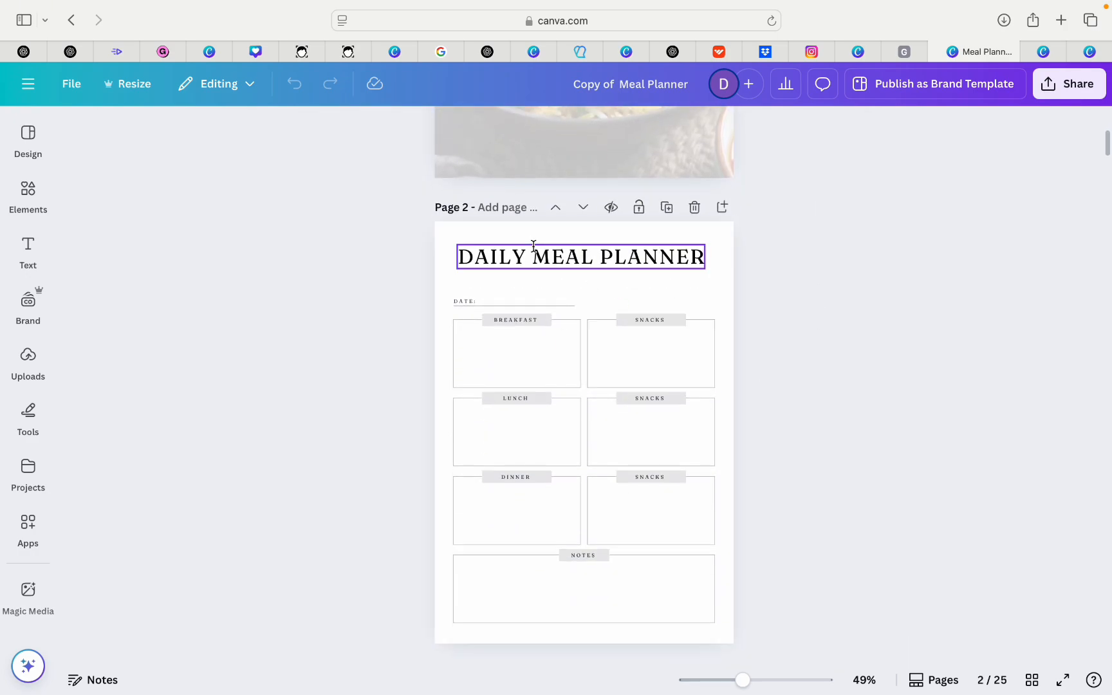
{"action": "left_click", "coordinate": [480, 235]}
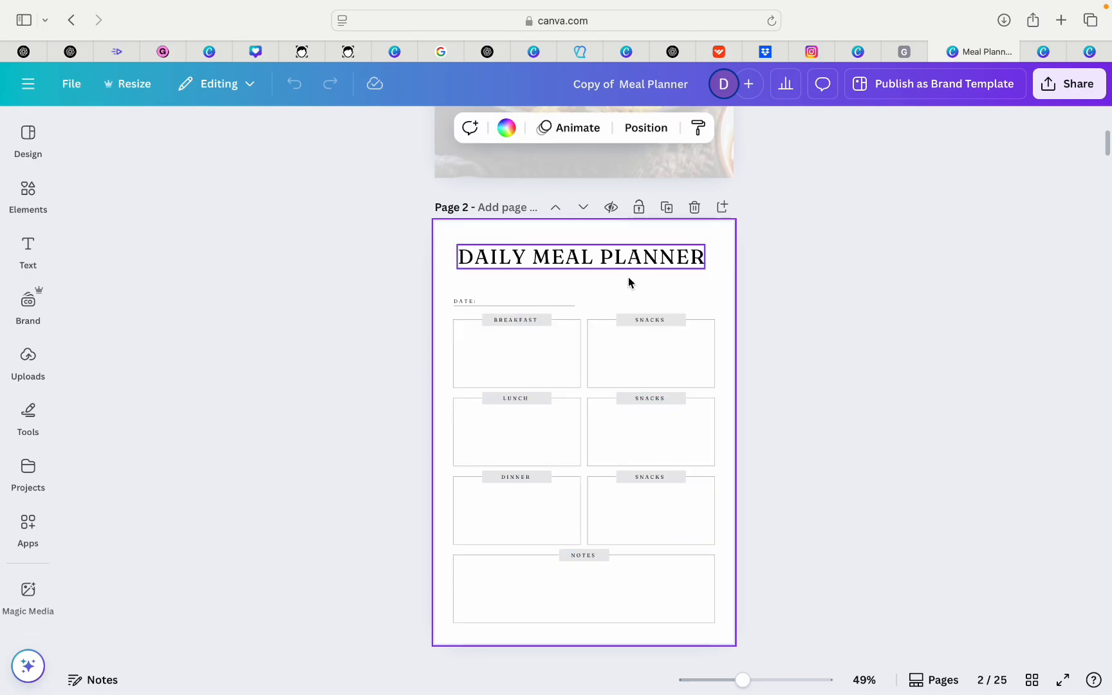
{"action": "scroll", "coordinate": [628, 280], "scroll_direction": "down", "scroll_amount": 3}
{"action": "scroll", "coordinate": [553, 287], "scroll_direction": "down", "scroll_amount": 15}
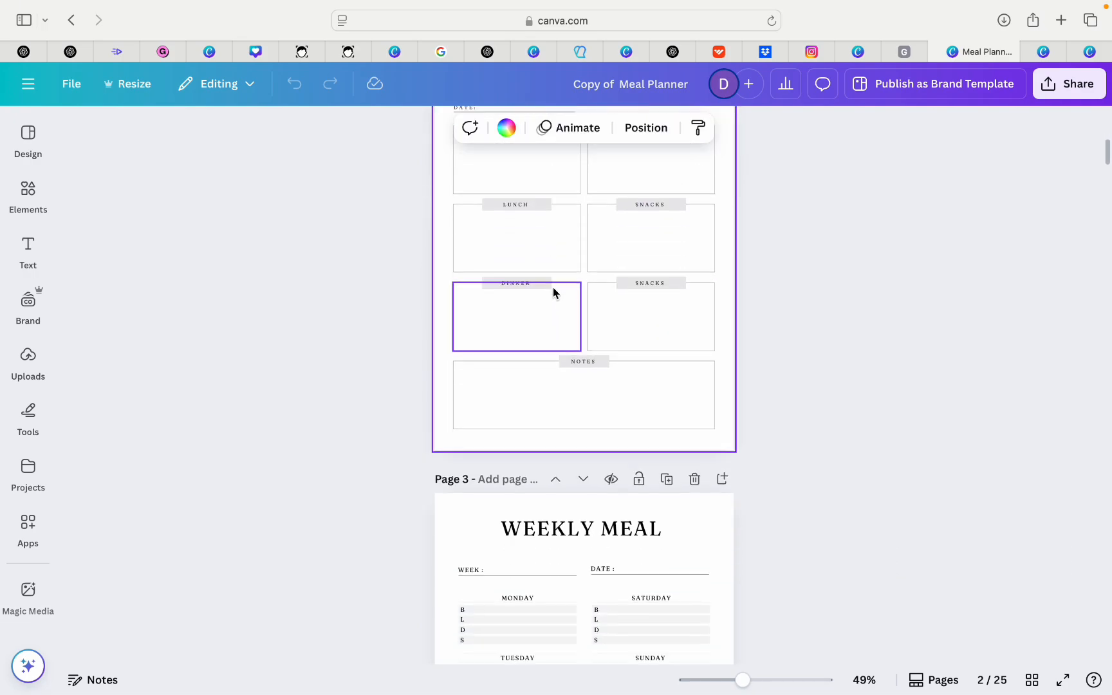
{"action": "scroll", "coordinate": [553, 287], "scroll_direction": "down", "scroll_amount": 15}
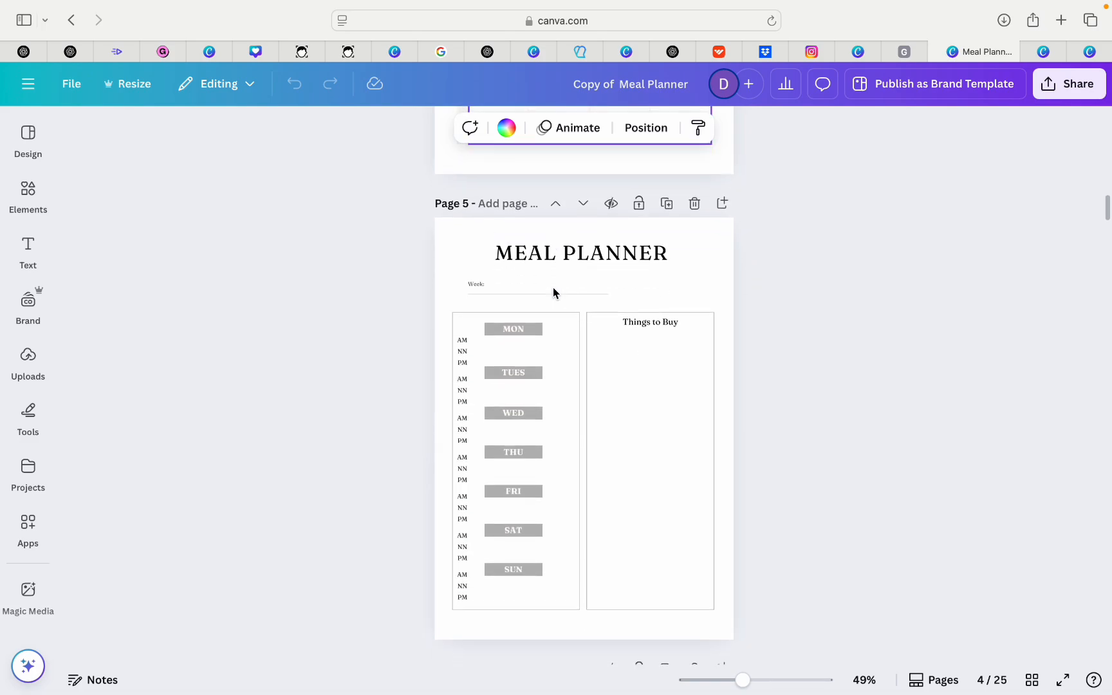
{"action": "scroll", "coordinate": [553, 287], "scroll_direction": "up", "scroll_amount": 20}
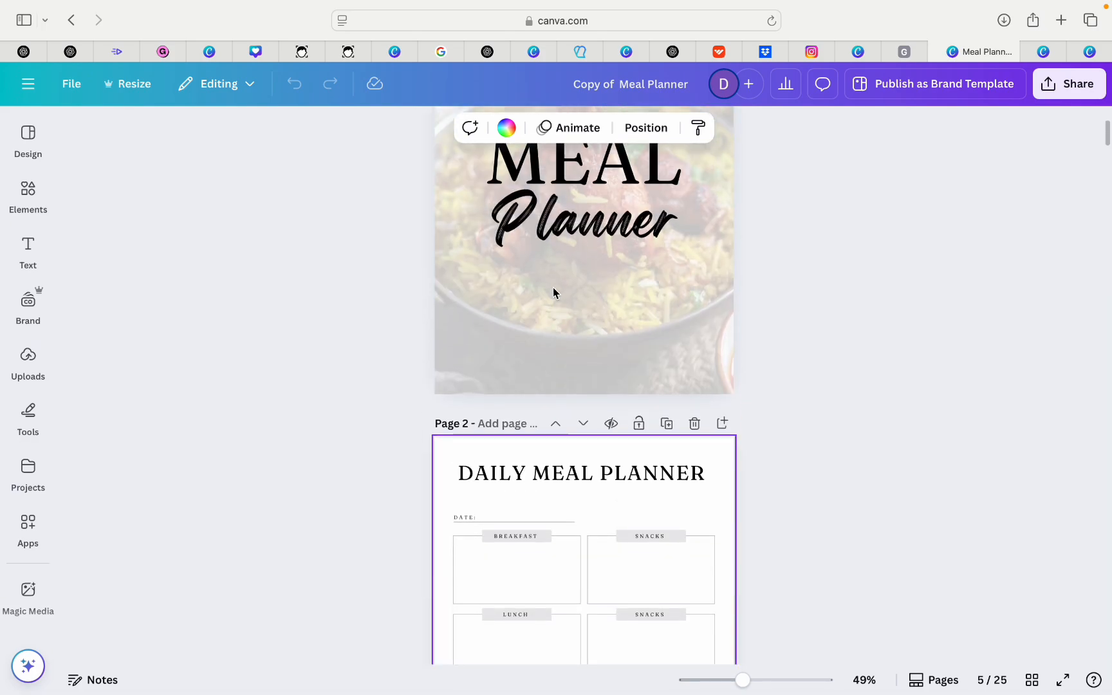
Search the design elements for "meal" and narrow the results to photos for the cover page.
{"action": "left_click", "coordinate": [602, 227]}
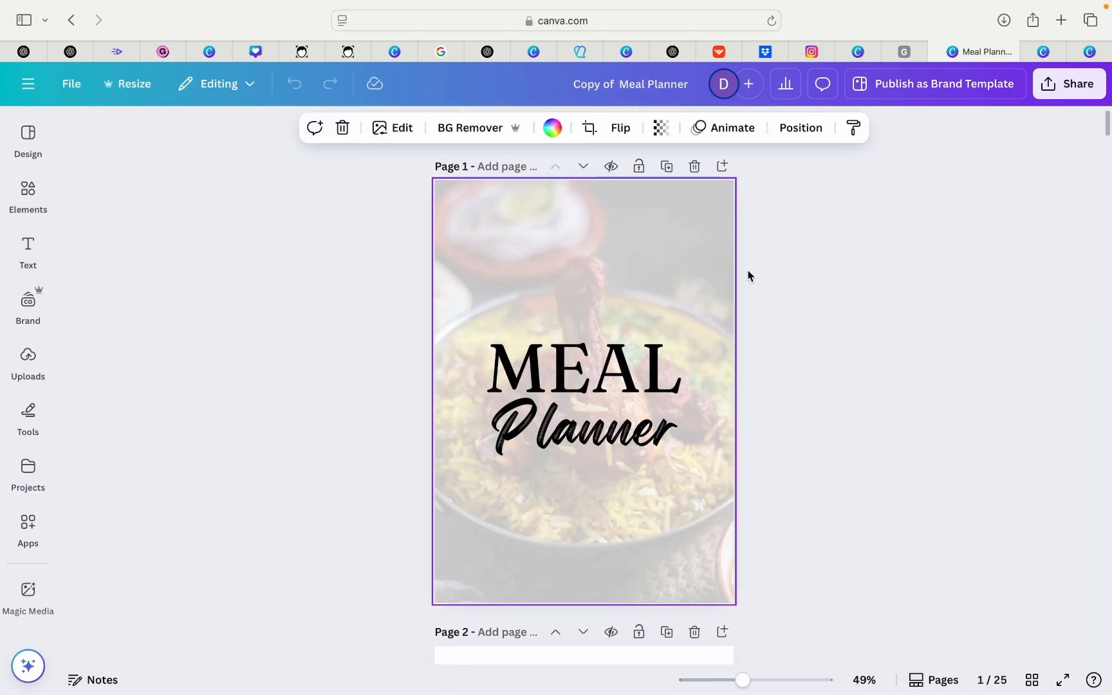
{"action": "left_click", "coordinate": [33, 201]}
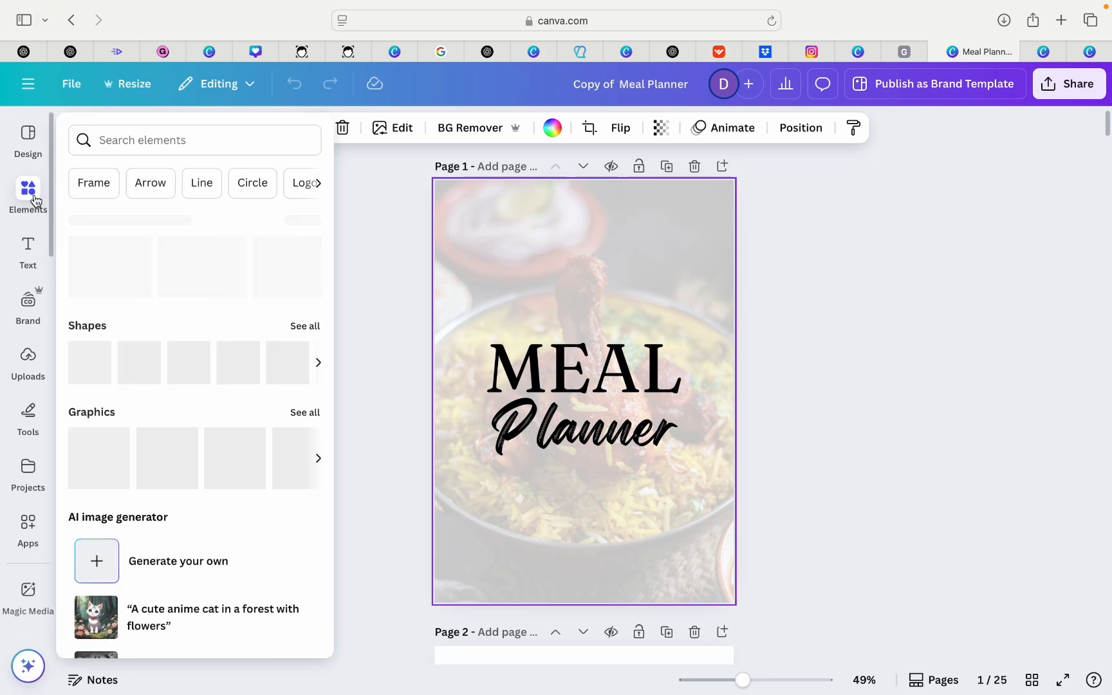
{"action": "left_click", "coordinate": [157, 138]}
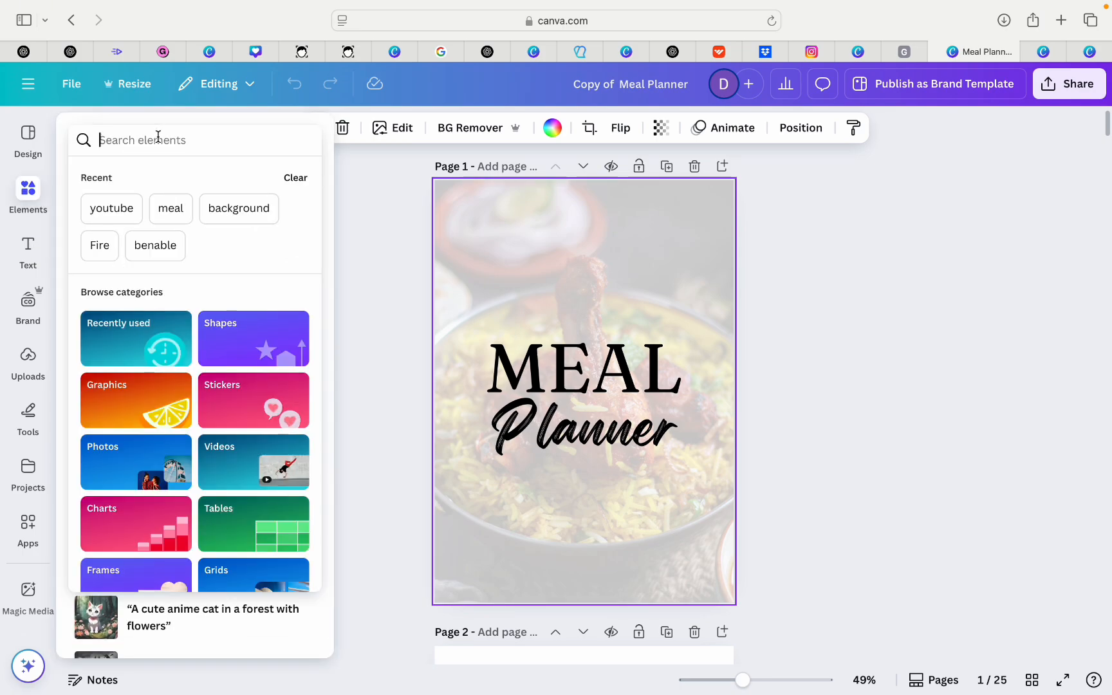
{"action": "type", "text": "meal"}
{"action": "key", "text": "Return"}
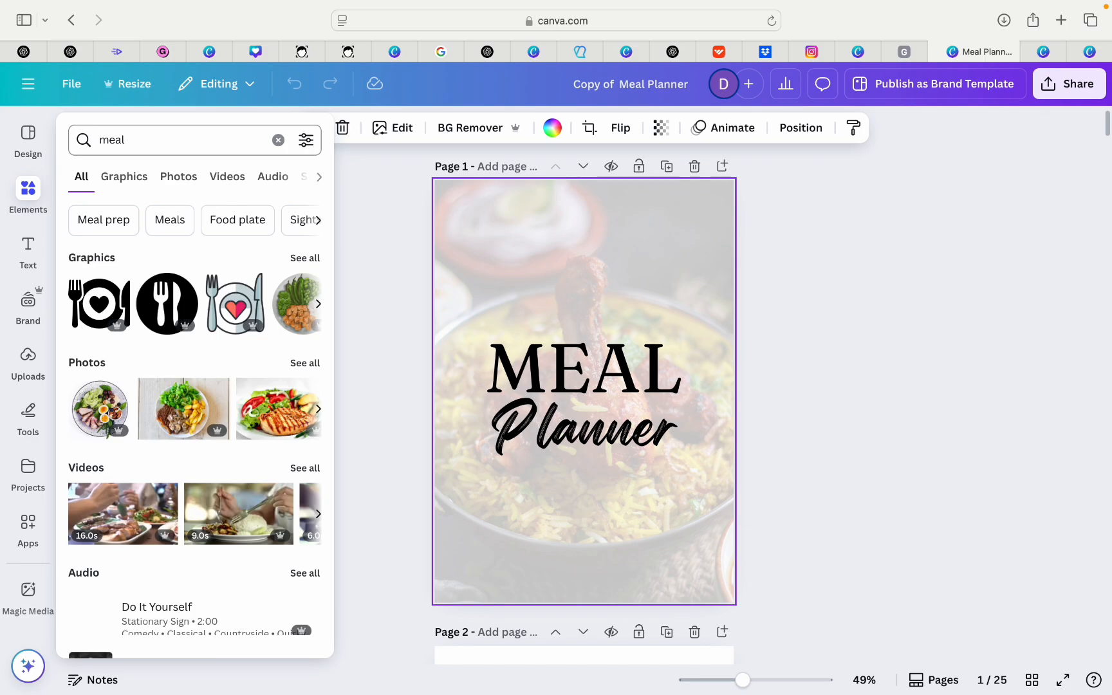
{"action": "left_click", "coordinate": [405, 265]}
{"action": "left_click", "coordinate": [35, 189]}
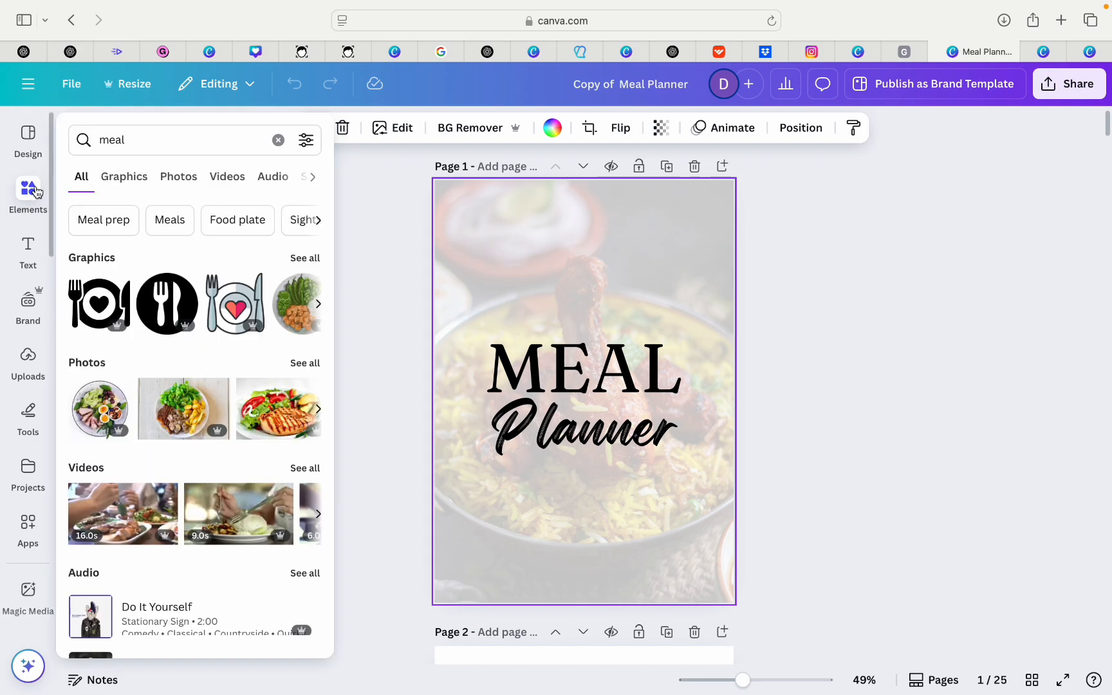
{"action": "left_click", "coordinate": [186, 177]}
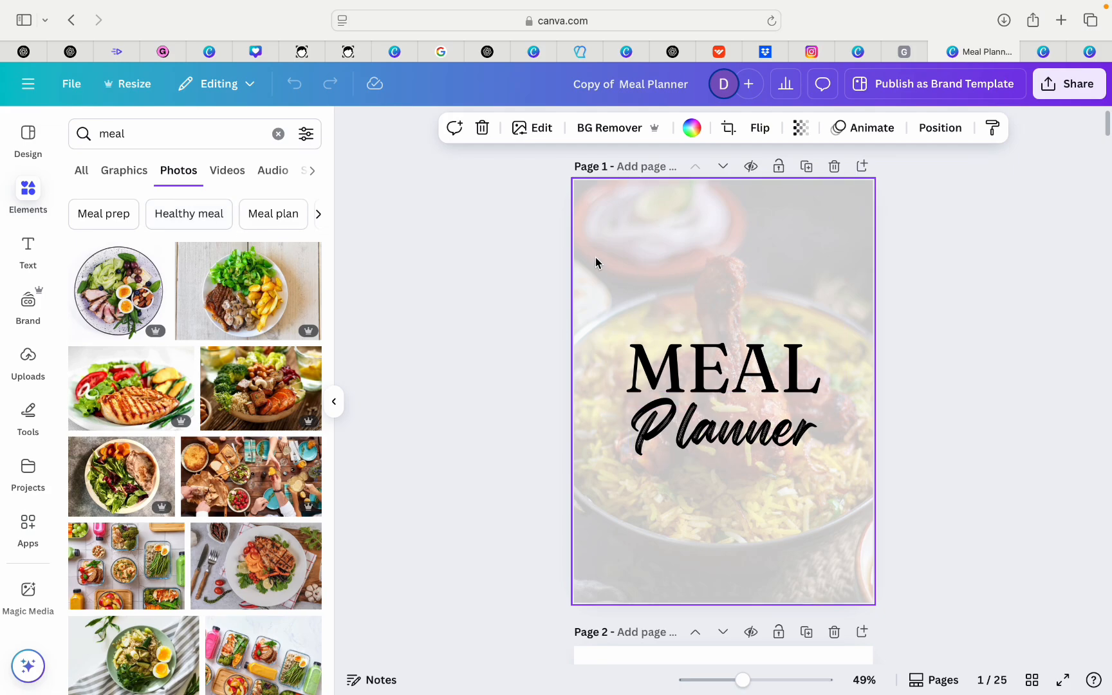
Filter the meal photos to vertical orientation and add the stacked glass vegetable containers photo to the cover.
{"action": "left_click", "coordinate": [307, 132]}
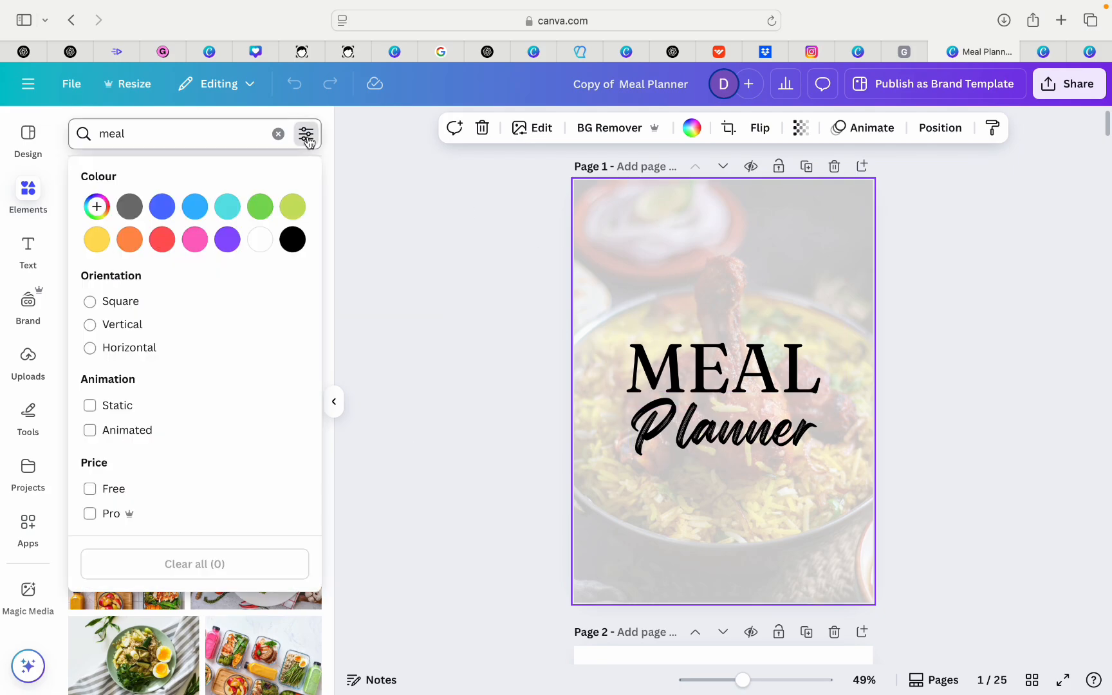
{"action": "left_click", "coordinate": [91, 325]}
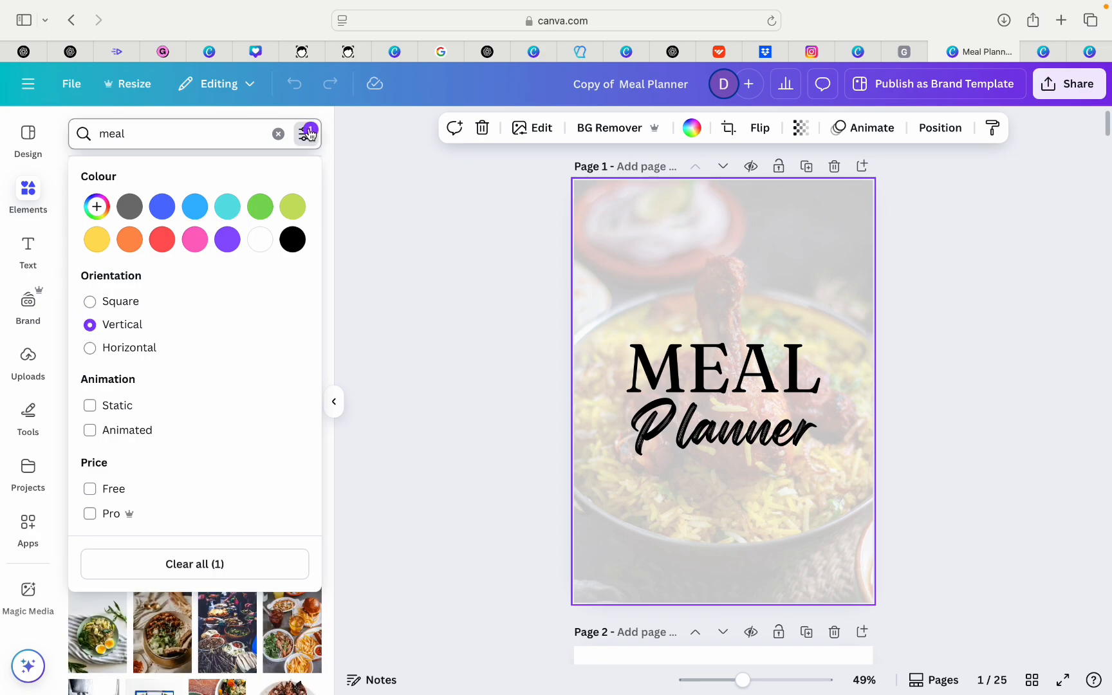
{"action": "left_click", "coordinate": [308, 133]}
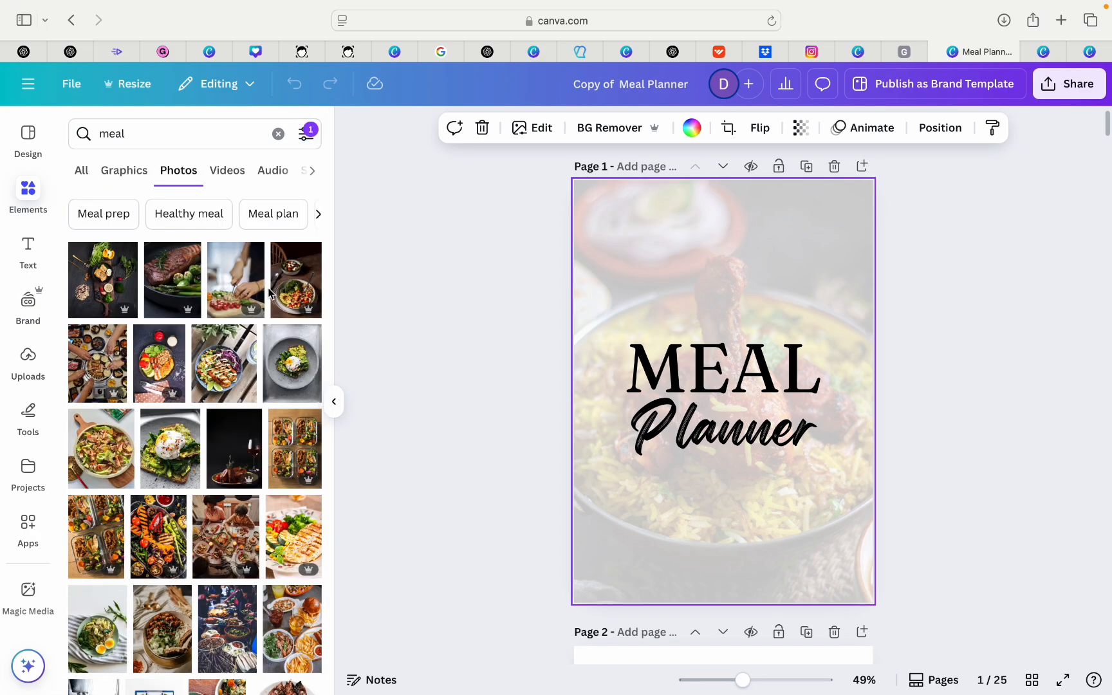
{"action": "scroll", "coordinate": [269, 294], "scroll_direction": "down", "scroll_amount": 2}
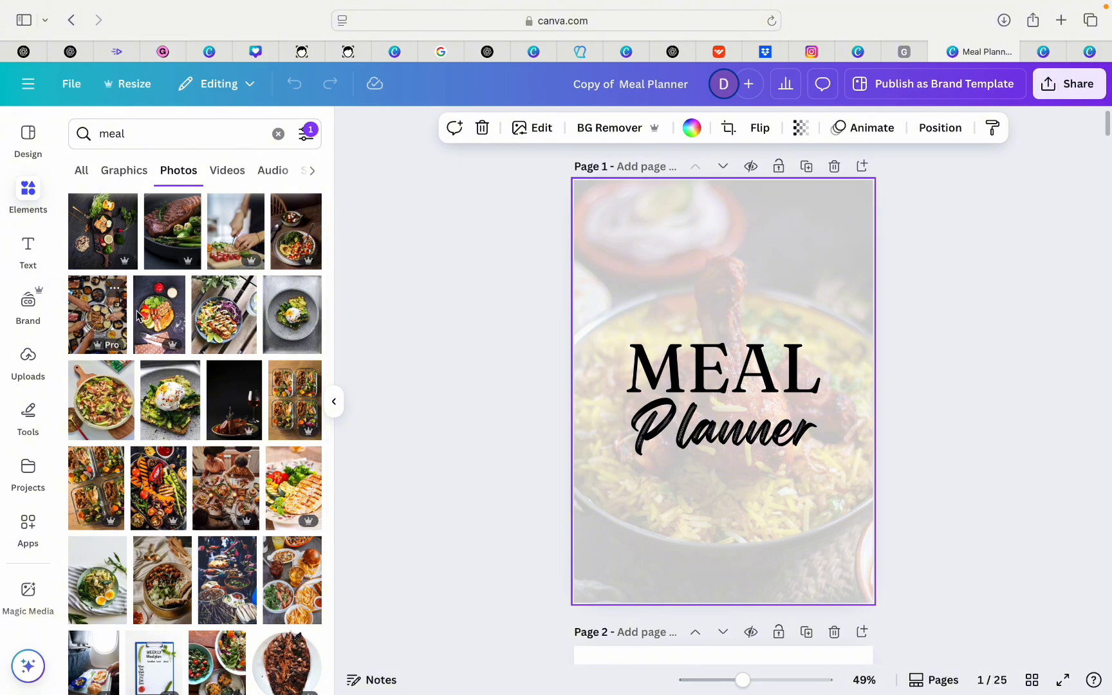
{"action": "scroll", "coordinate": [250, 394], "scroll_direction": "down", "scroll_amount": 1}
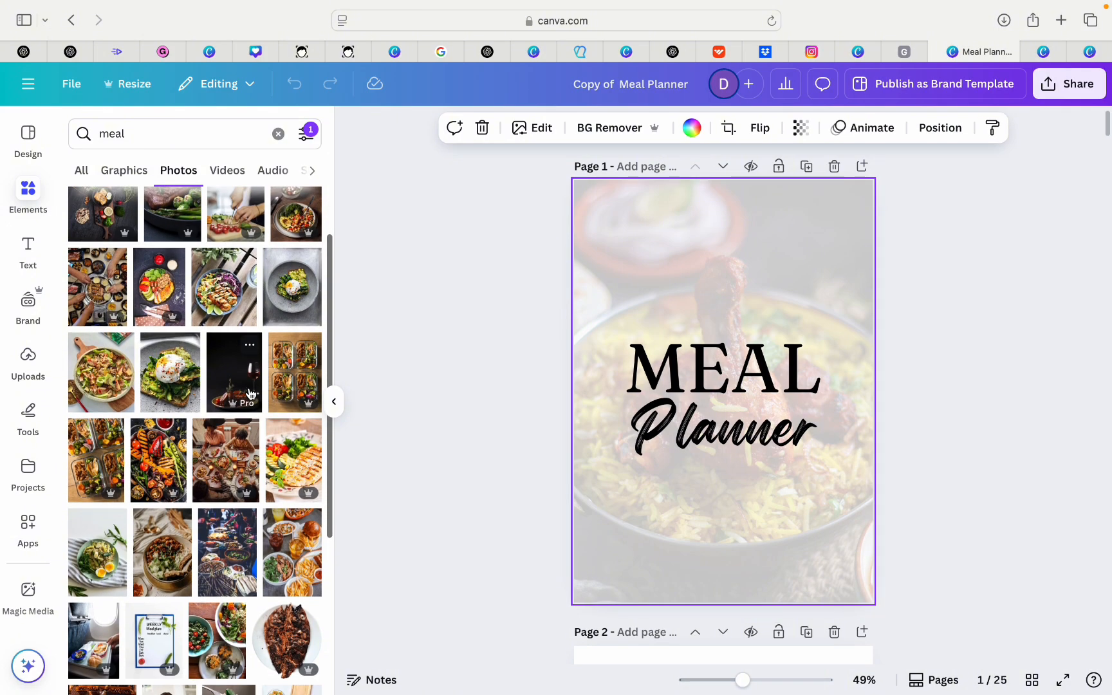
{"action": "scroll", "coordinate": [251, 394], "scroll_direction": "down", "scroll_amount": 10}
{"action": "left_click", "coordinate": [293, 418]}
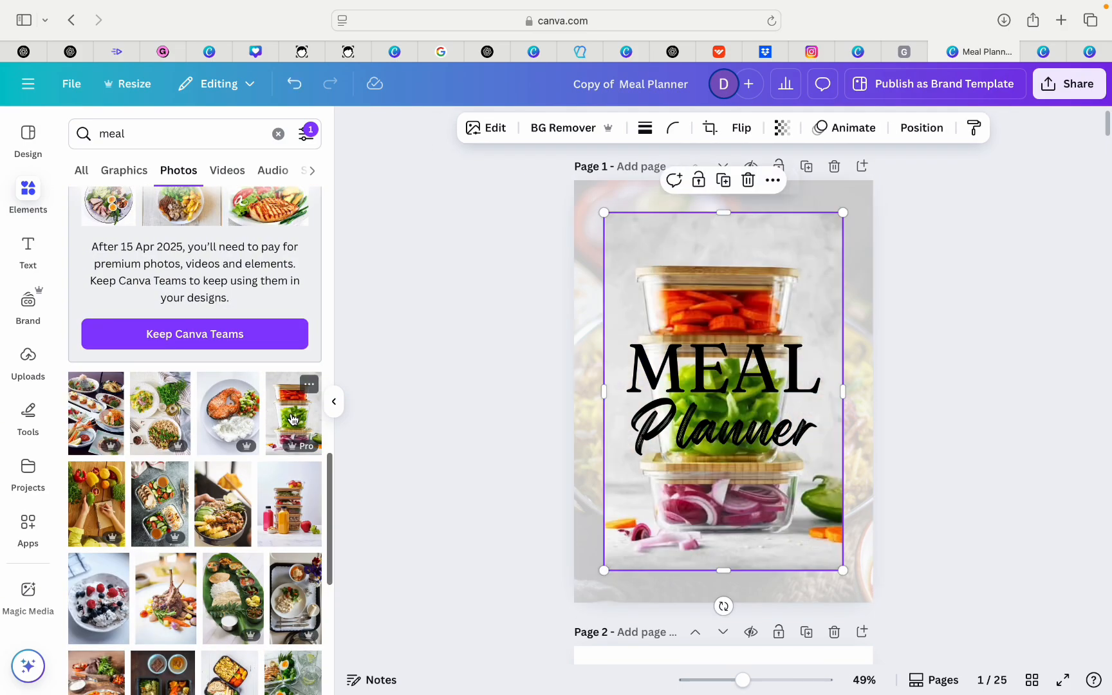
Reposition and enlarge the vegetable containers photo so it fills the whole cover page behind the title.
{"action": "left_click_drag", "start_coordinate": [674, 281], "coordinate": [644, 249]}
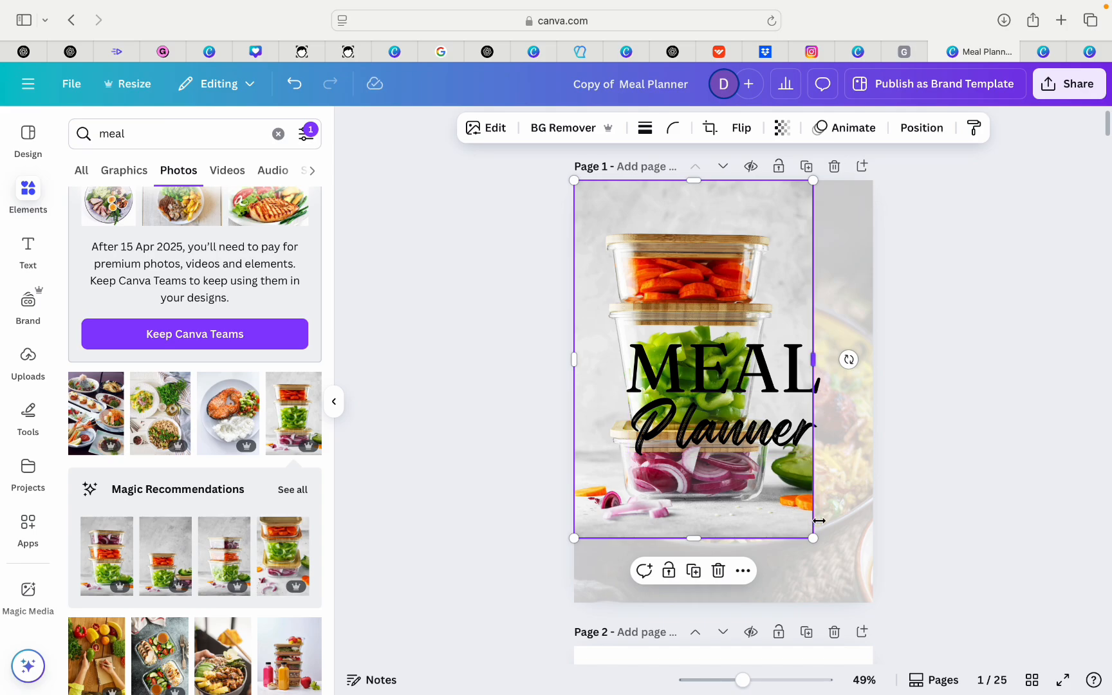
{"action": "left_click_drag", "start_coordinate": [832, 547], "coordinate": [912, 612]}
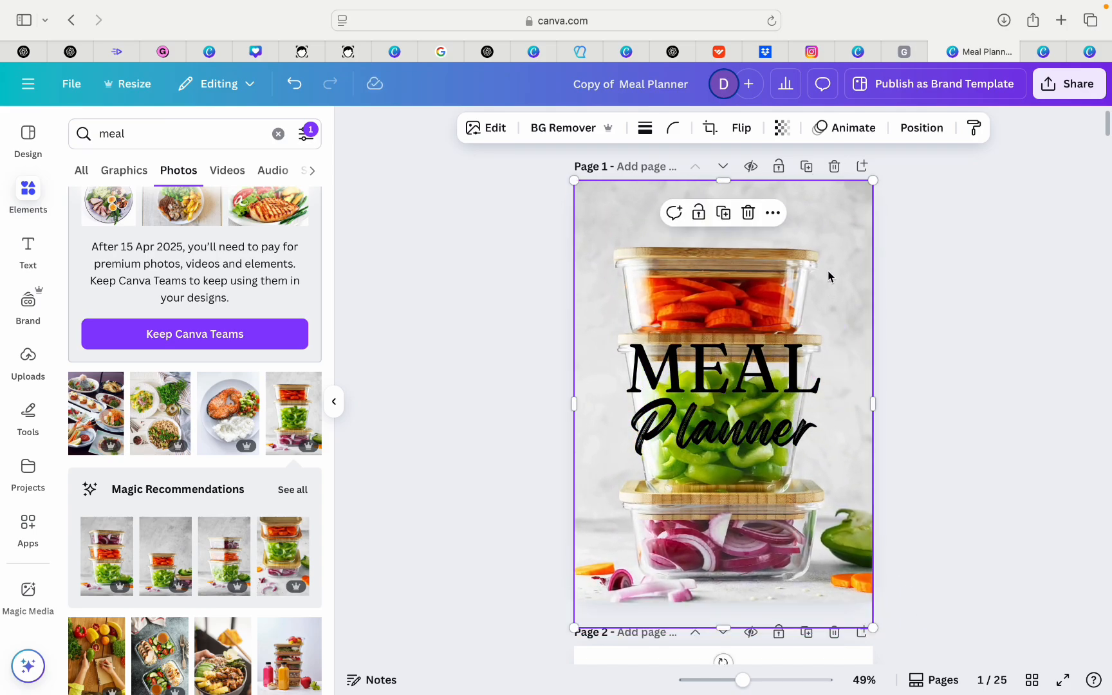
{"action": "left_click_drag", "start_coordinate": [829, 275], "coordinate": [827, 254]}
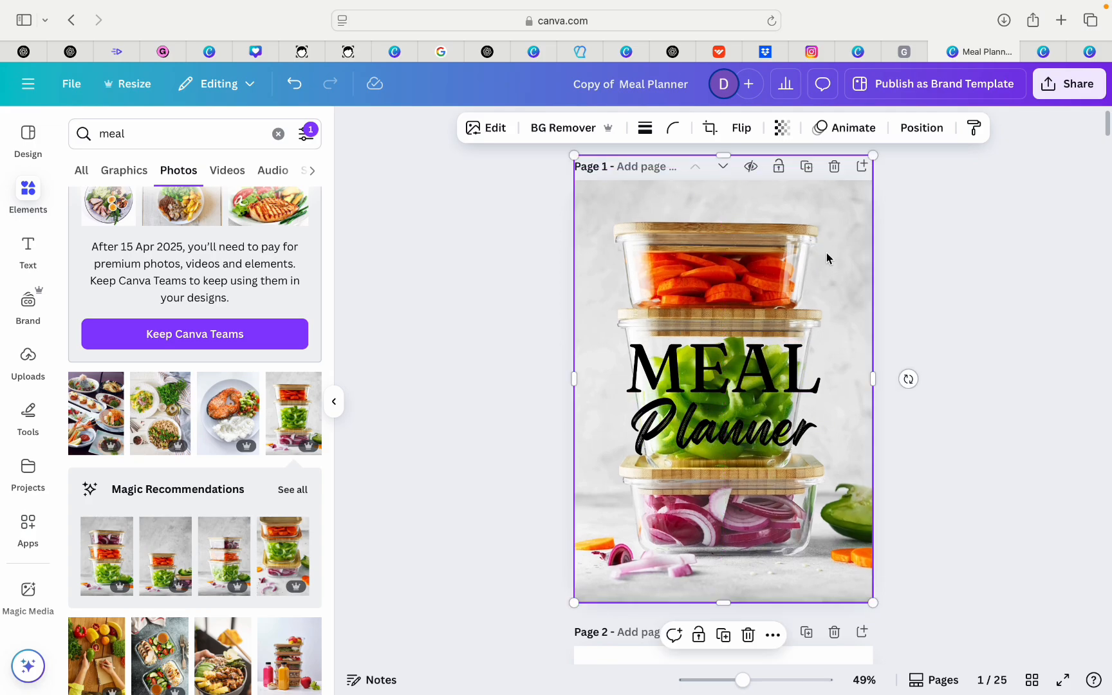
{"action": "left_click", "coordinate": [503, 282]}
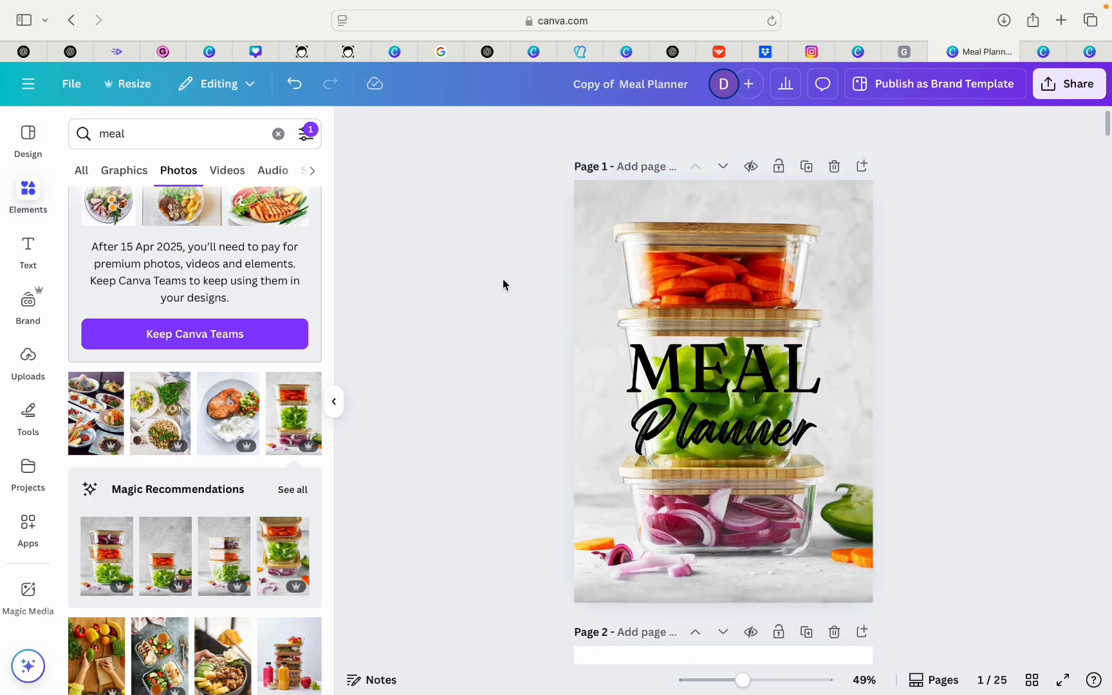
Clear the "meal" element search and add a square shape to the cover page.
{"action": "left_click", "coordinate": [634, 262]}
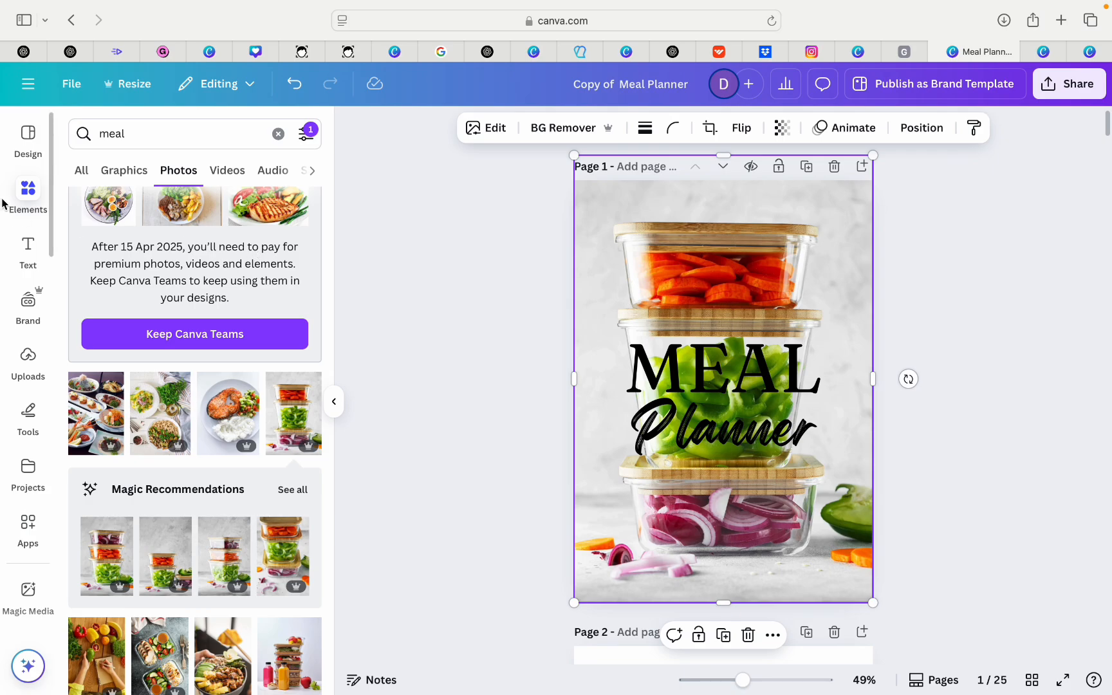
{"action": "left_click", "coordinate": [276, 137]}
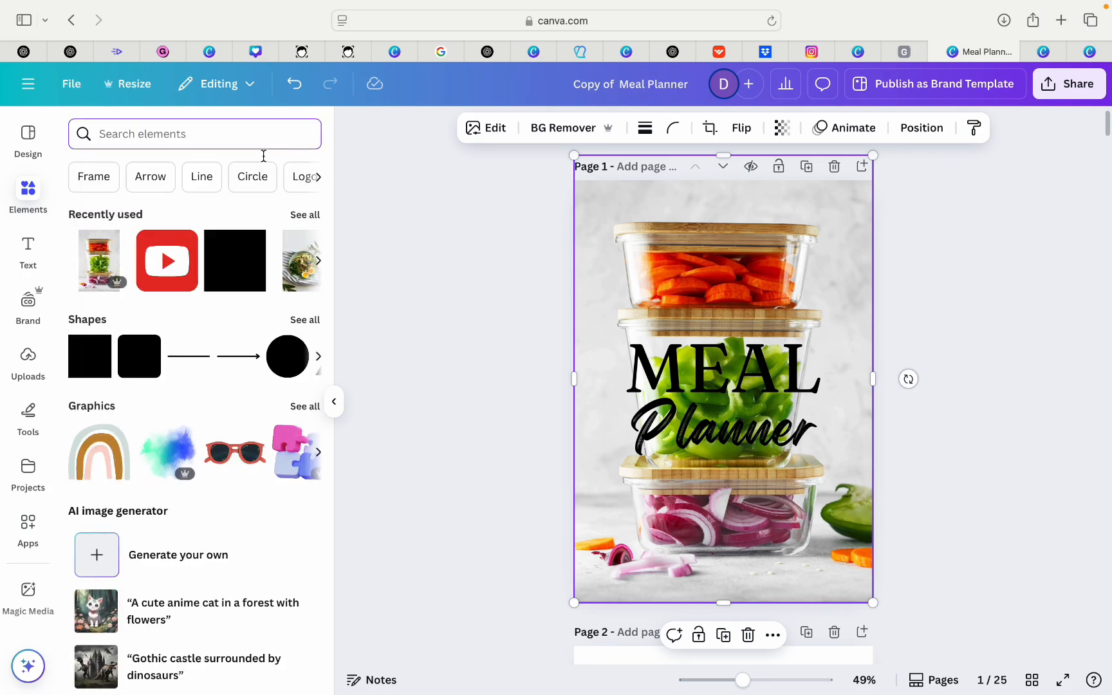
{"action": "left_click", "coordinate": [96, 364]}
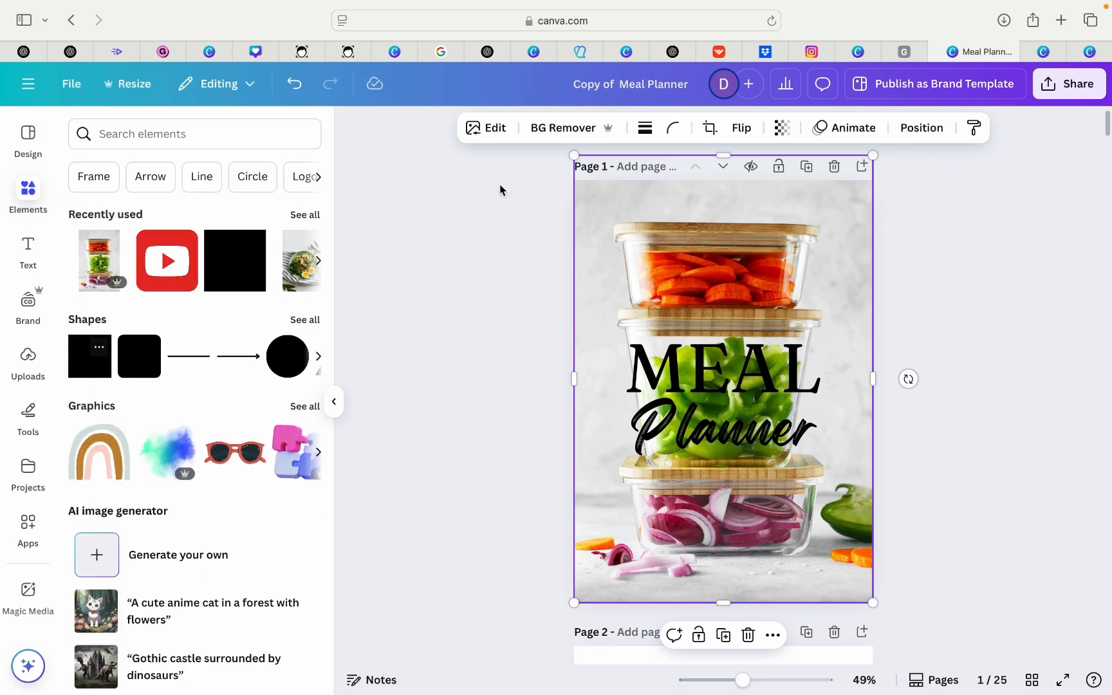
{"action": "left_click", "coordinate": [514, 357]}
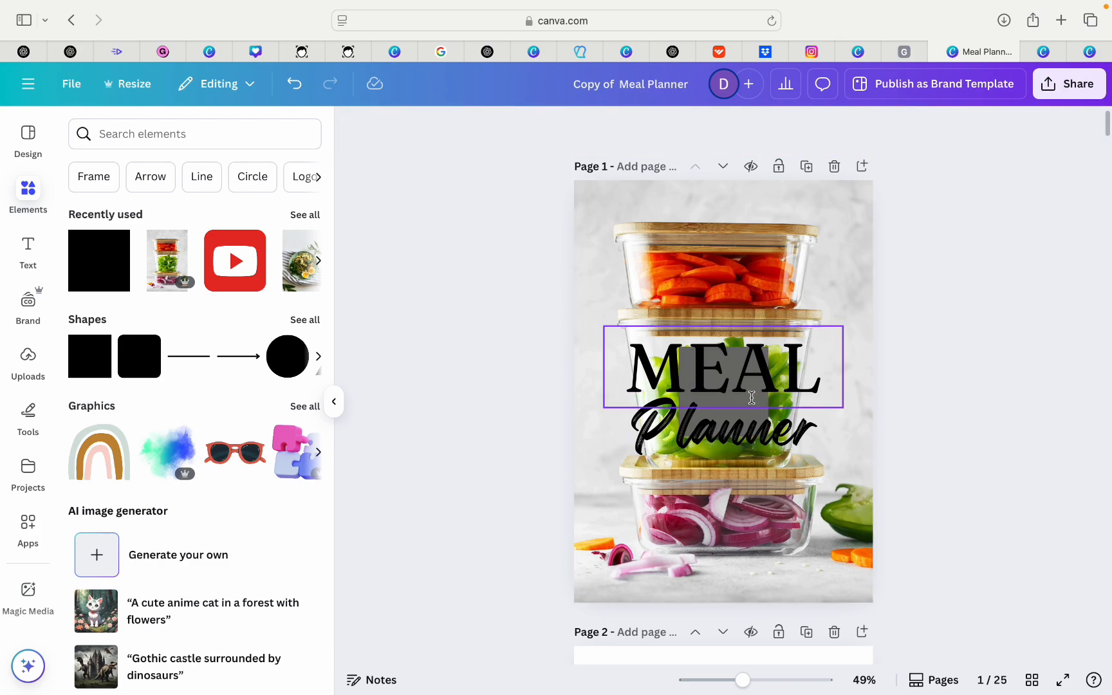
Move the grey square to the cover's upper-left corner and stretch it over the entire page behind the title.
{"action": "left_click", "coordinate": [756, 410]}
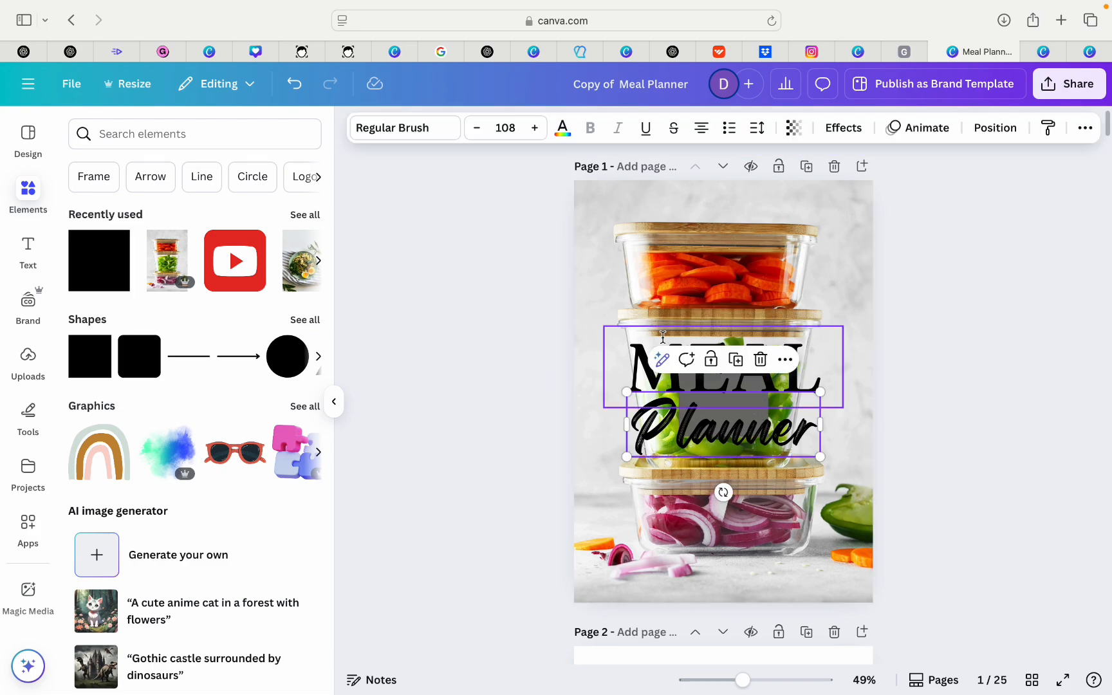
{"action": "mouse_move", "coordinate": [739, 415]}
{"action": "left_mouse_down"}
{"action": "mouse_move", "coordinate": [739, 456]}
{"action": "mouse_move", "coordinate": [660, 258]}
{"action": "mouse_move", "coordinate": [647, 252]}
{"action": "left_mouse_up"}
{"action": "left_click", "coordinate": [752, 418]}
{"action": "left_click", "coordinate": [735, 475]}
{"action": "left_click_drag", "start_coordinate": [735, 475], "coordinate": [736, 442]}
{"action": "left_click", "coordinate": [606, 211]}
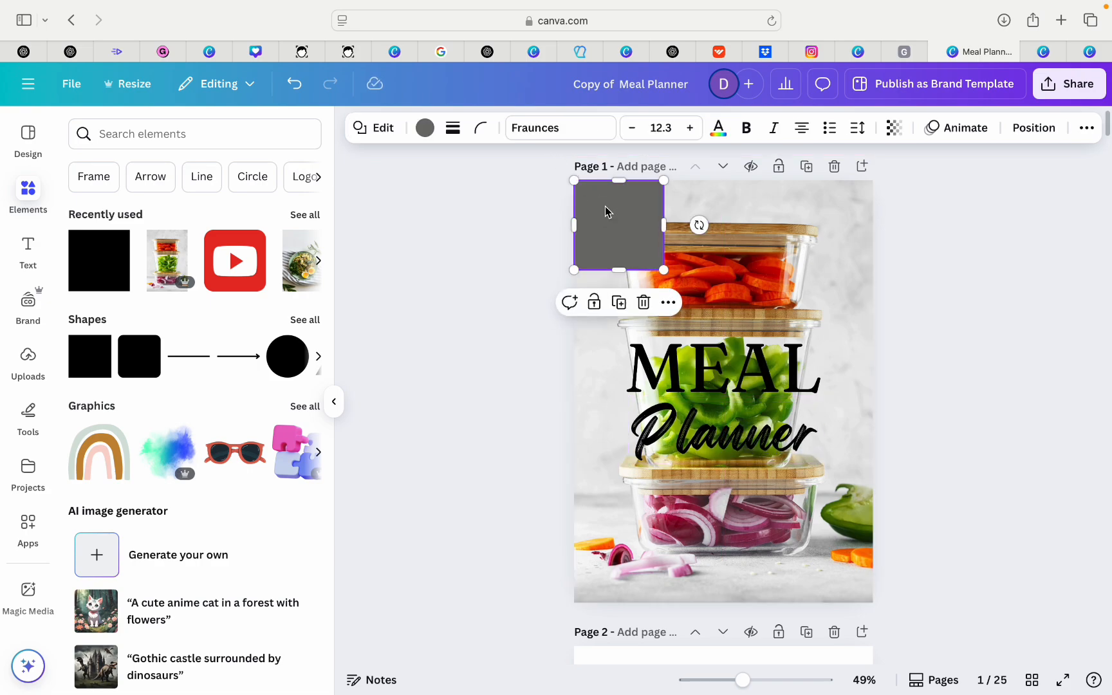
{"action": "left_click_drag", "start_coordinate": [666, 271], "coordinate": [873, 603]}
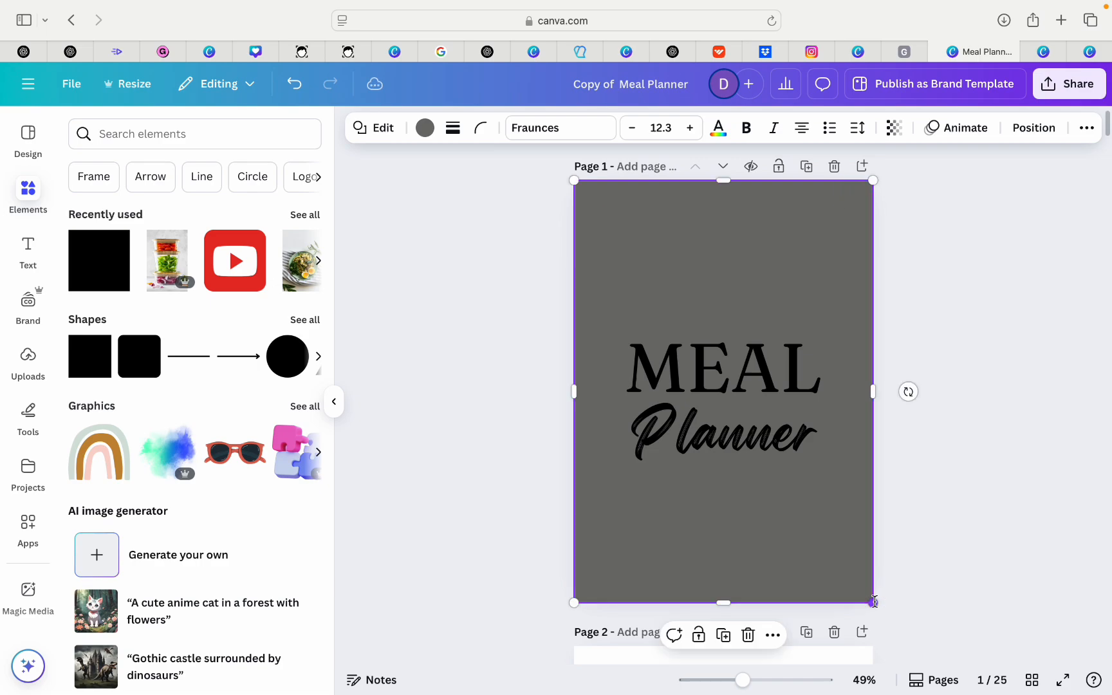
Recolour the square covering the cover photo white and set its transparency to 78.
{"action": "left_click", "coordinate": [425, 128]}
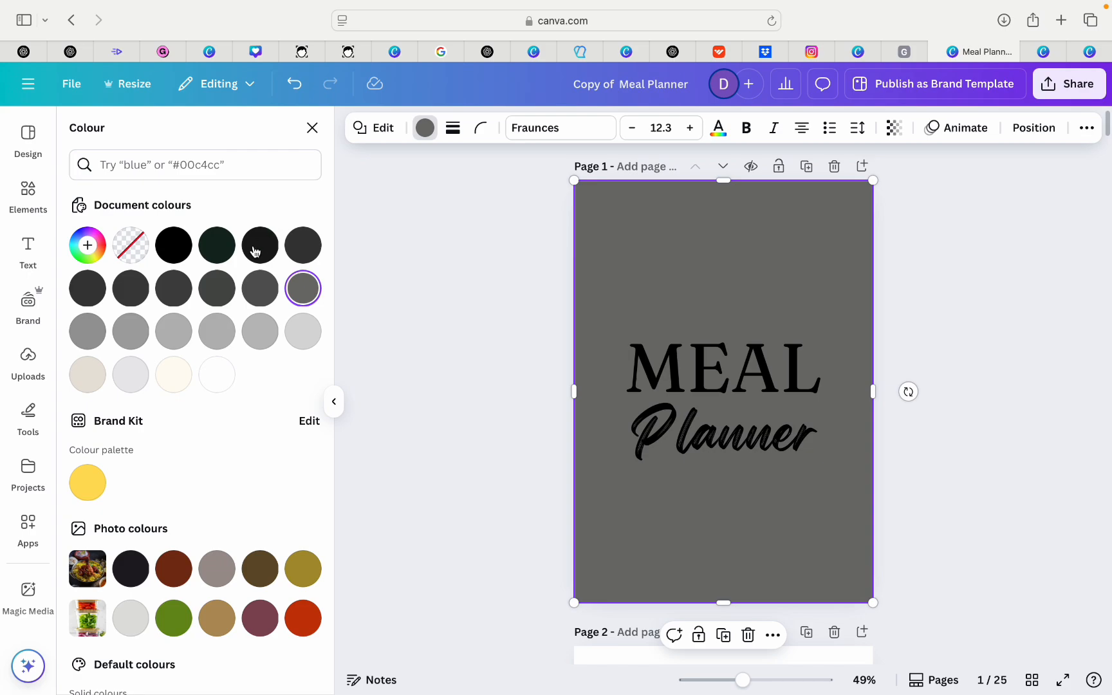
{"action": "left_click", "coordinate": [219, 383]}
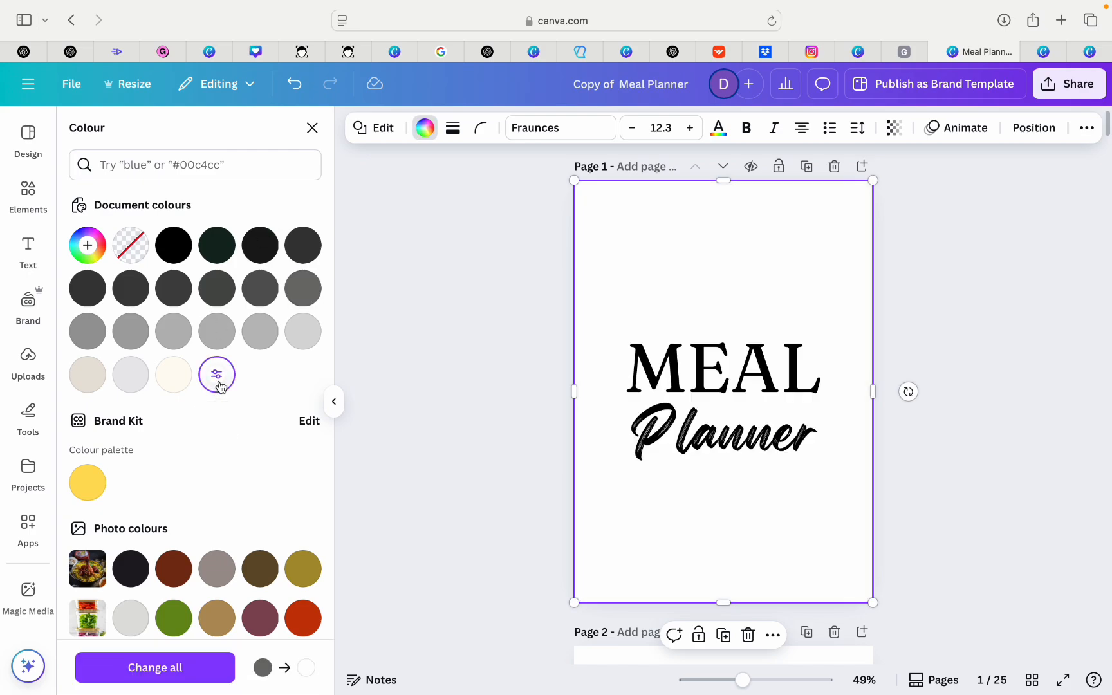
{"action": "left_click", "coordinate": [904, 139]}
{"action": "mouse_move", "coordinate": [925, 190]}
{"action": "left_mouse_down"}
{"action": "mouse_move", "coordinate": [879, 193]}
{"action": "mouse_move", "coordinate": [904, 201]}
{"action": "left_mouse_up"}
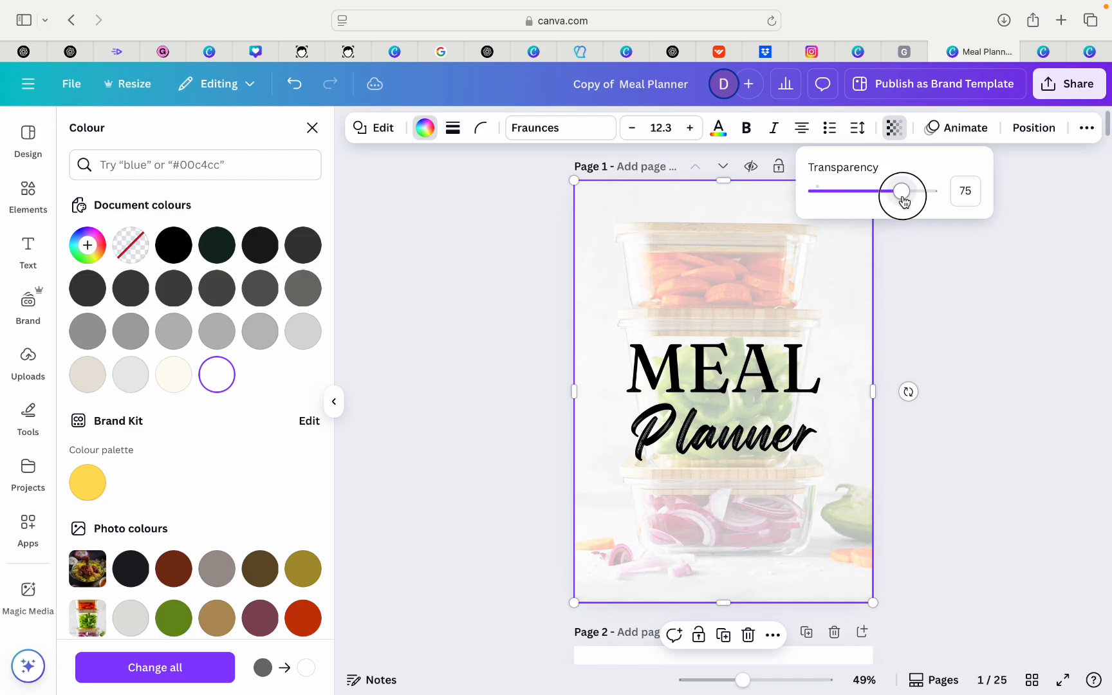
{"action": "left_click_drag", "start_coordinate": [900, 204], "coordinate": [907, 202]}
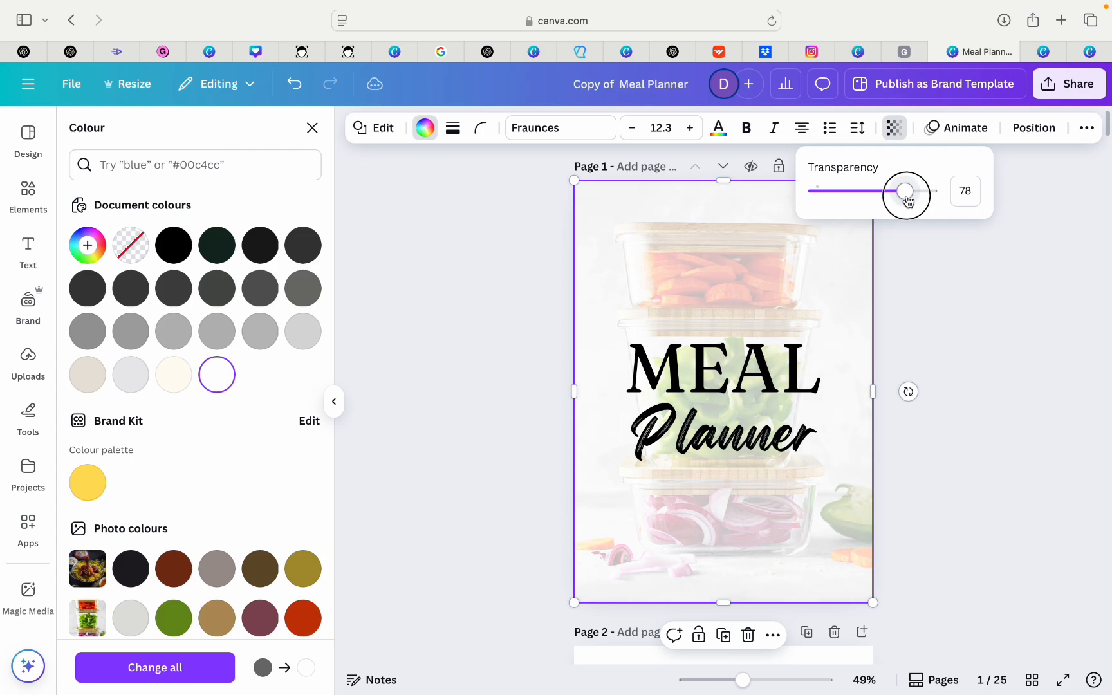
{"action": "left_click", "coordinate": [927, 295]}
Collapse the elements library to widen the canvas and review the cover, daily and weekly meal pages.
{"action": "scroll", "coordinate": [928, 290], "scroll_direction": "down", "scroll_amount": 8}
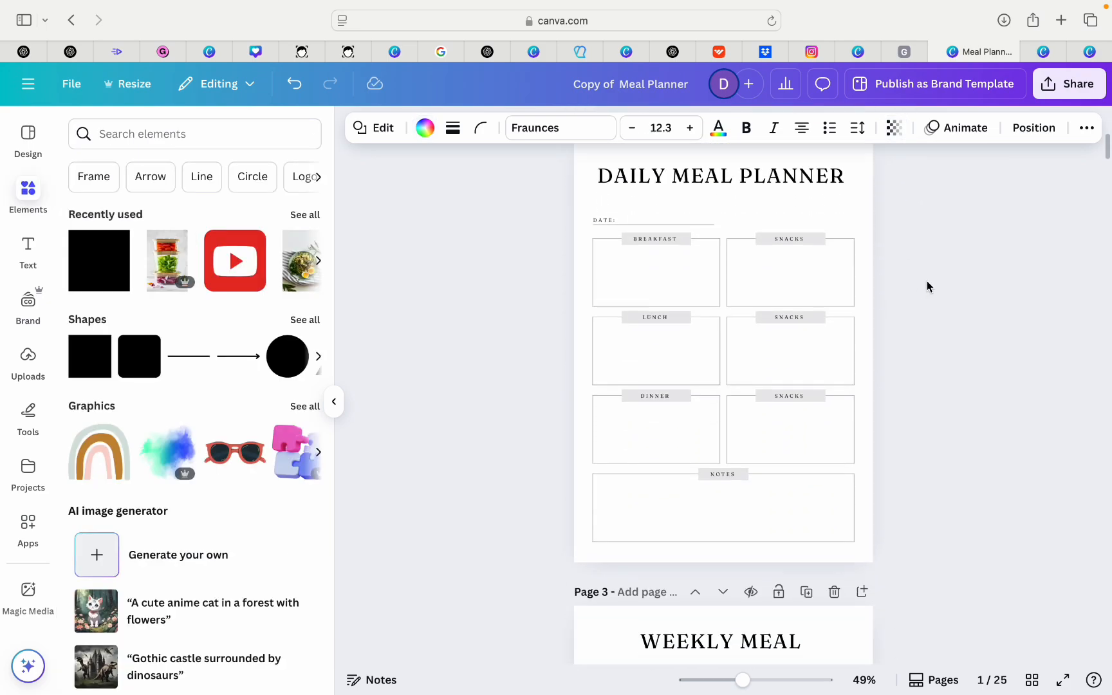
{"action": "left_click", "coordinate": [334, 402]}
{"action": "scroll", "coordinate": [359, 400], "scroll_direction": "up", "scroll_amount": 3}
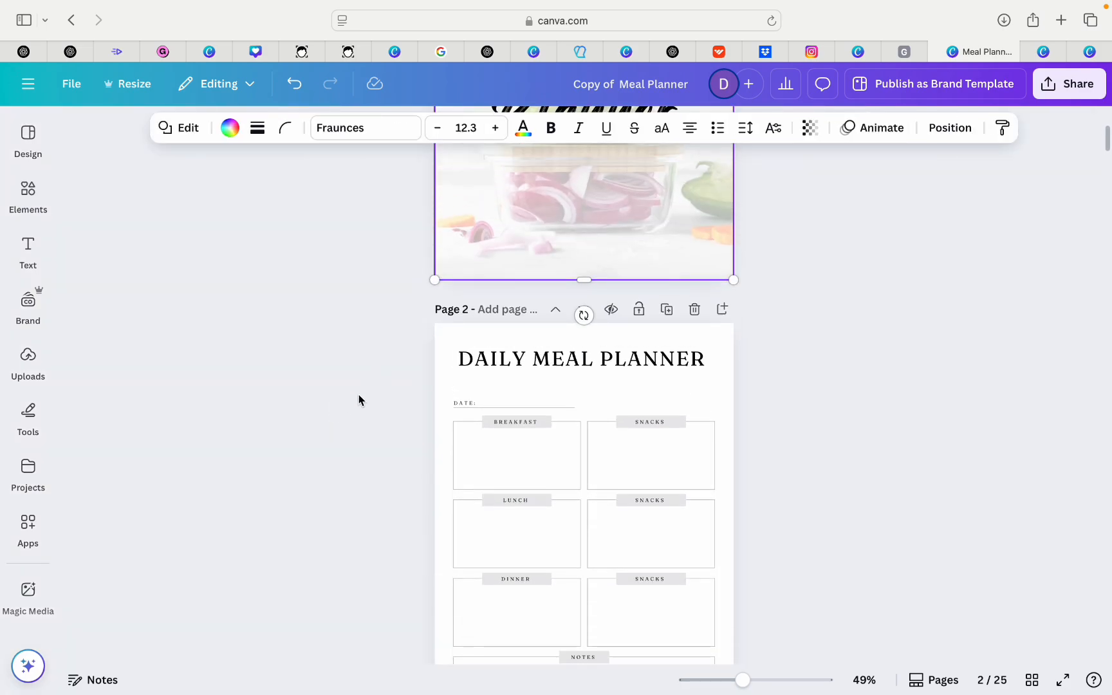
{"action": "scroll", "coordinate": [358, 400], "scroll_direction": "up", "scroll_amount": 4}
{"action": "scroll", "coordinate": [358, 401], "scroll_direction": "down", "scroll_amount": 9}
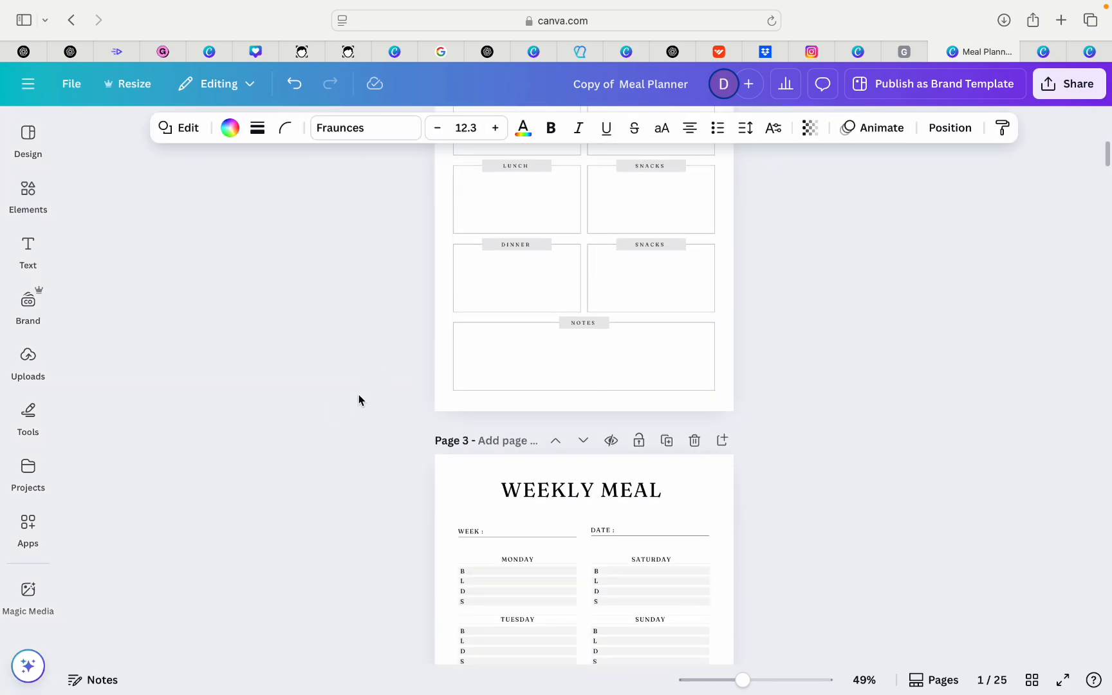
{"action": "scroll", "coordinate": [359, 400], "scroll_direction": "down", "scroll_amount": 10}
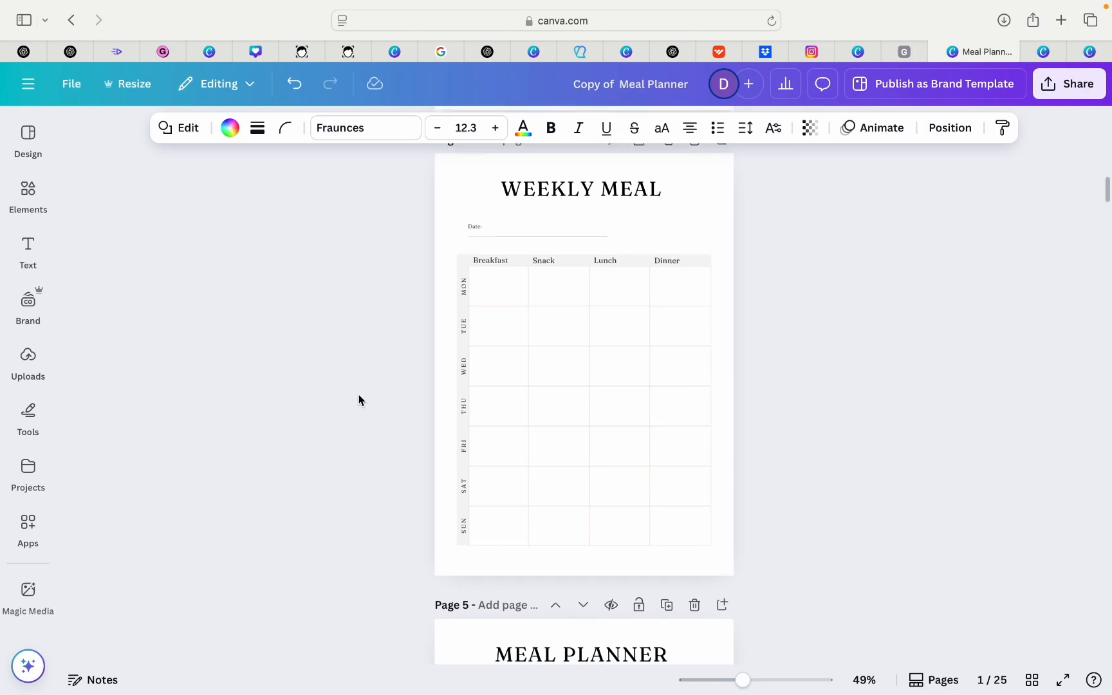
Switch to the Etsy meal planner listing in Chrome and examine the images of its planner versions.
{"action": "key", "text": "ctrl+Left"}
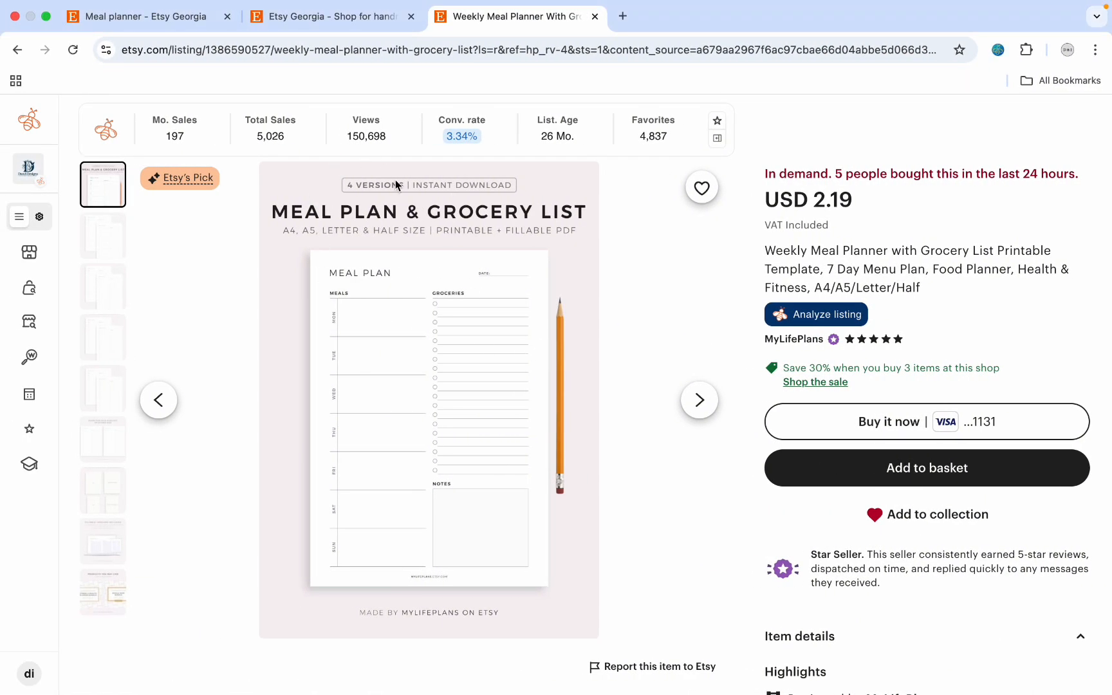
{"action": "left_click", "coordinate": [111, 241]}
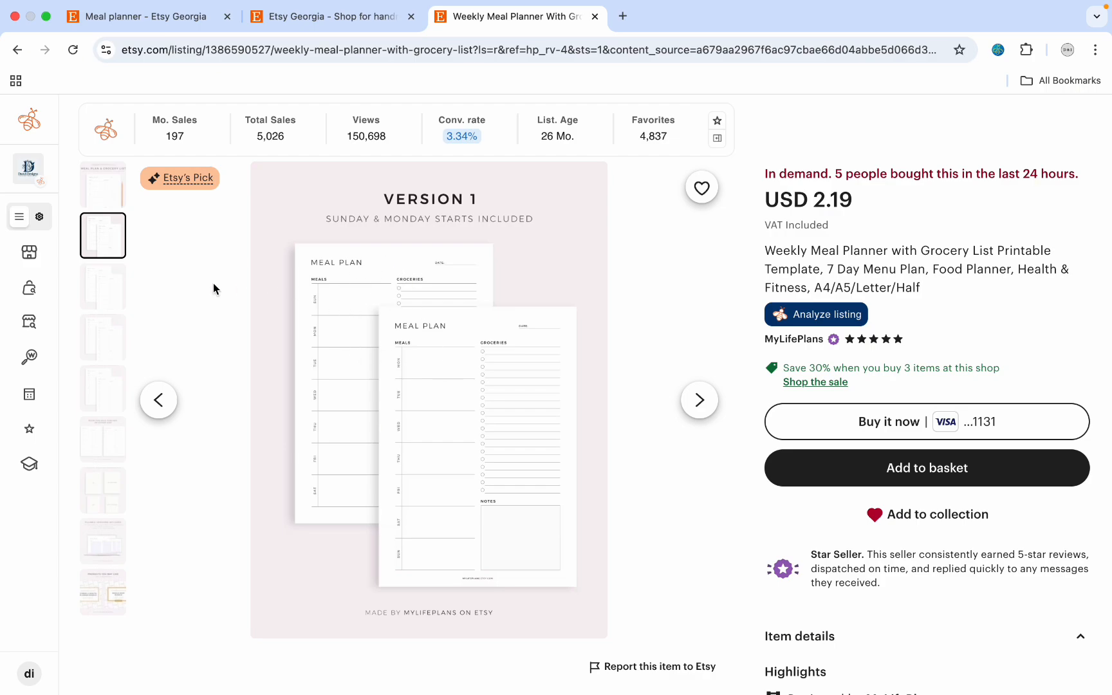
{"action": "left_click", "coordinate": [111, 287]}
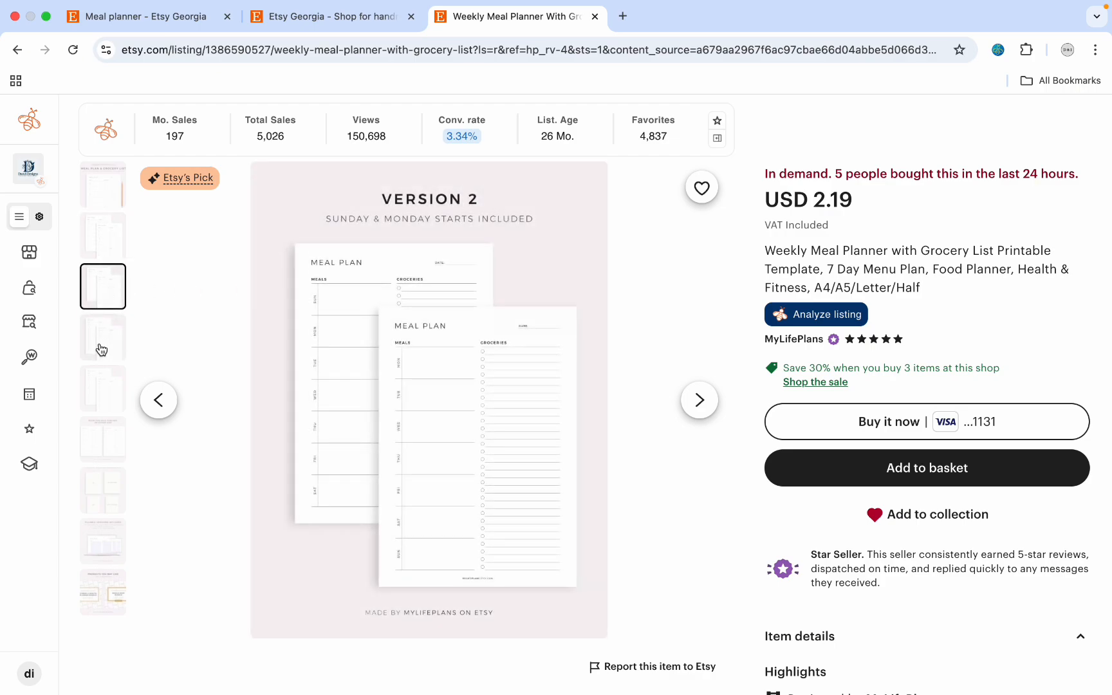
{"action": "left_click", "coordinate": [102, 348]}
{"action": "left_click", "coordinate": [102, 394]}
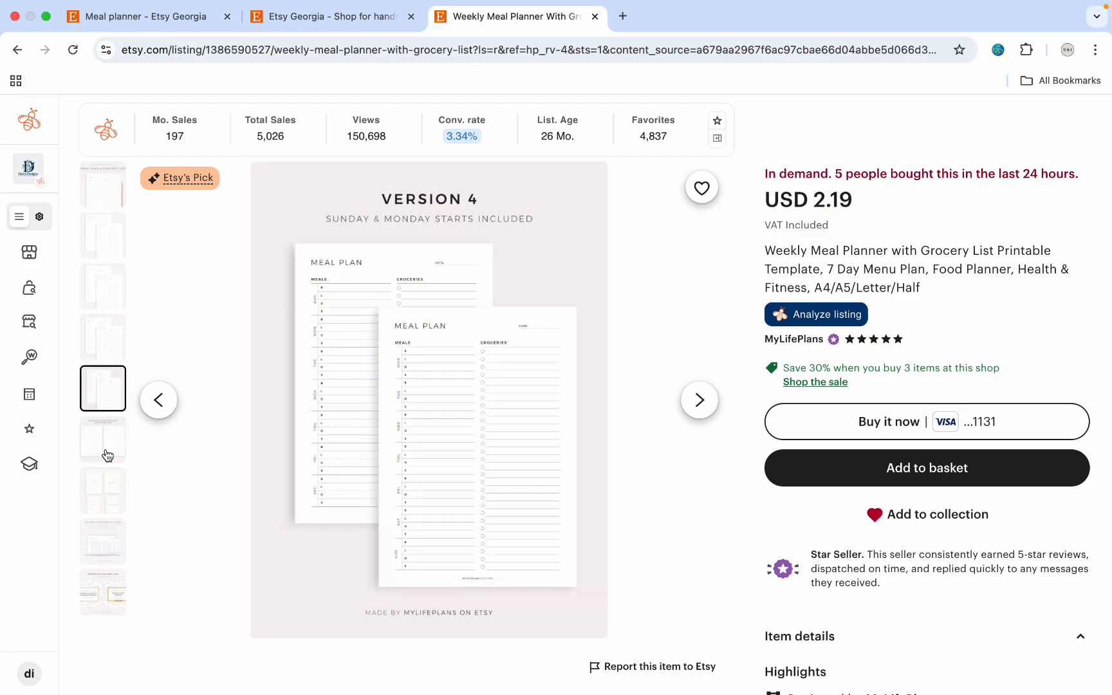
{"action": "left_click", "coordinate": [110, 438]}
{"action": "left_click", "coordinate": [103, 185]}
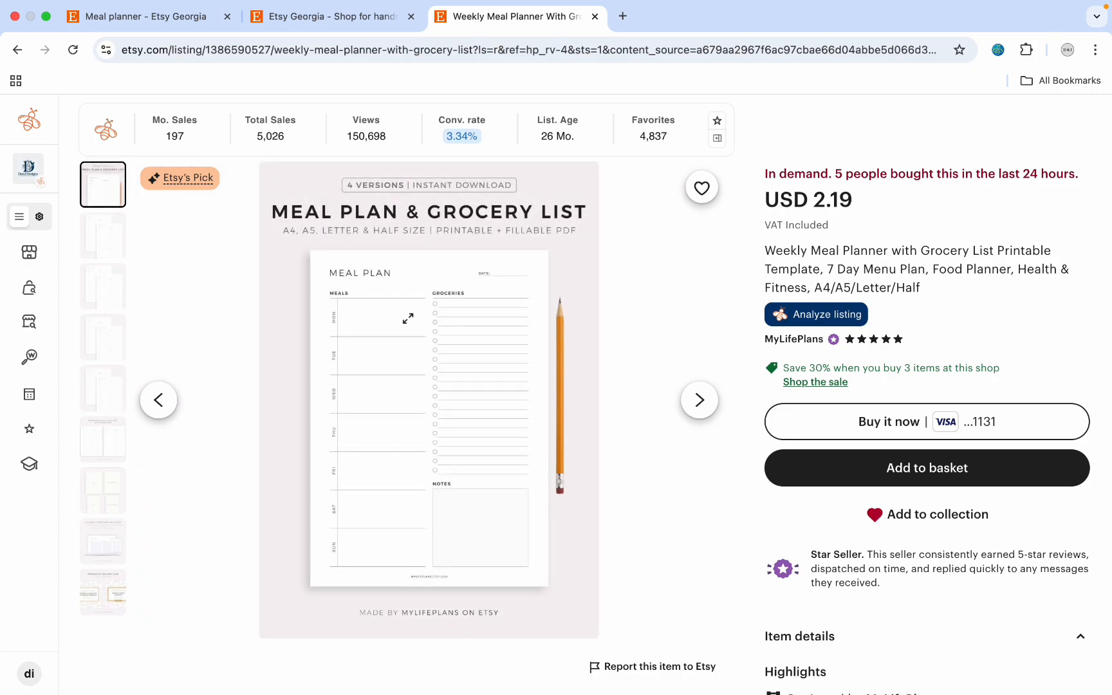
Switch back to the Canva meal planner, return to the cover page and deselect the white overlay.
{"action": "key", "text": "ctrl+Right"}
{"action": "scroll", "coordinate": [730, 246], "scroll_direction": "down", "scroll_amount": 10}
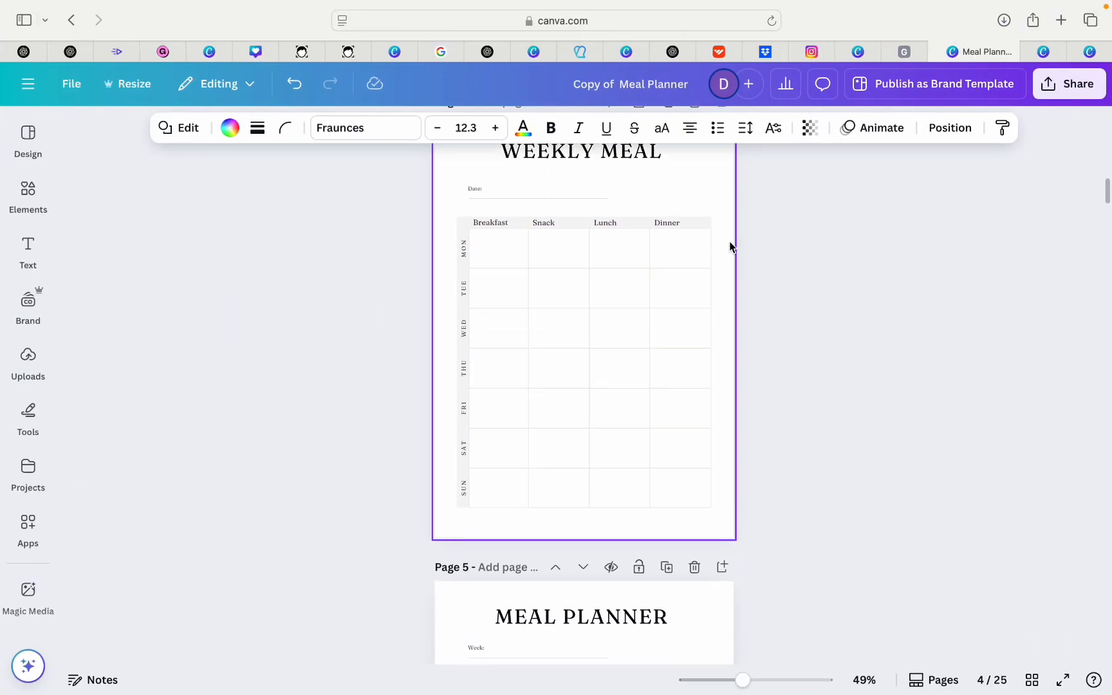
{"action": "scroll", "coordinate": [730, 247], "scroll_direction": "up", "scroll_amount": 20}
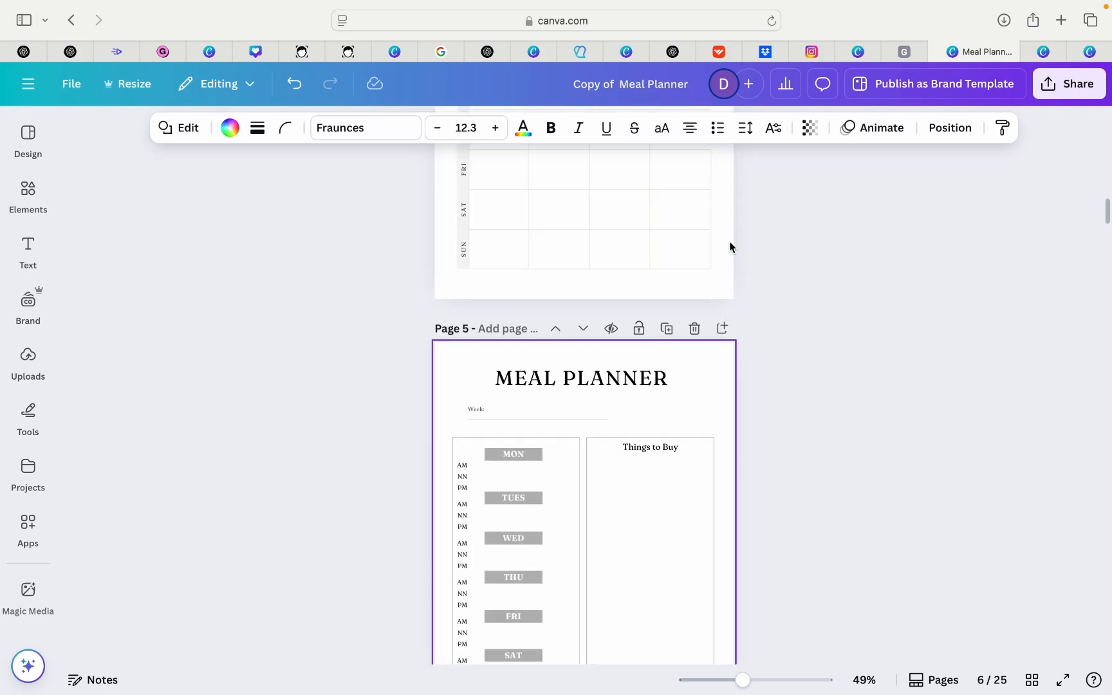
{"action": "scroll", "coordinate": [730, 247], "scroll_direction": "up", "scroll_amount": 3}
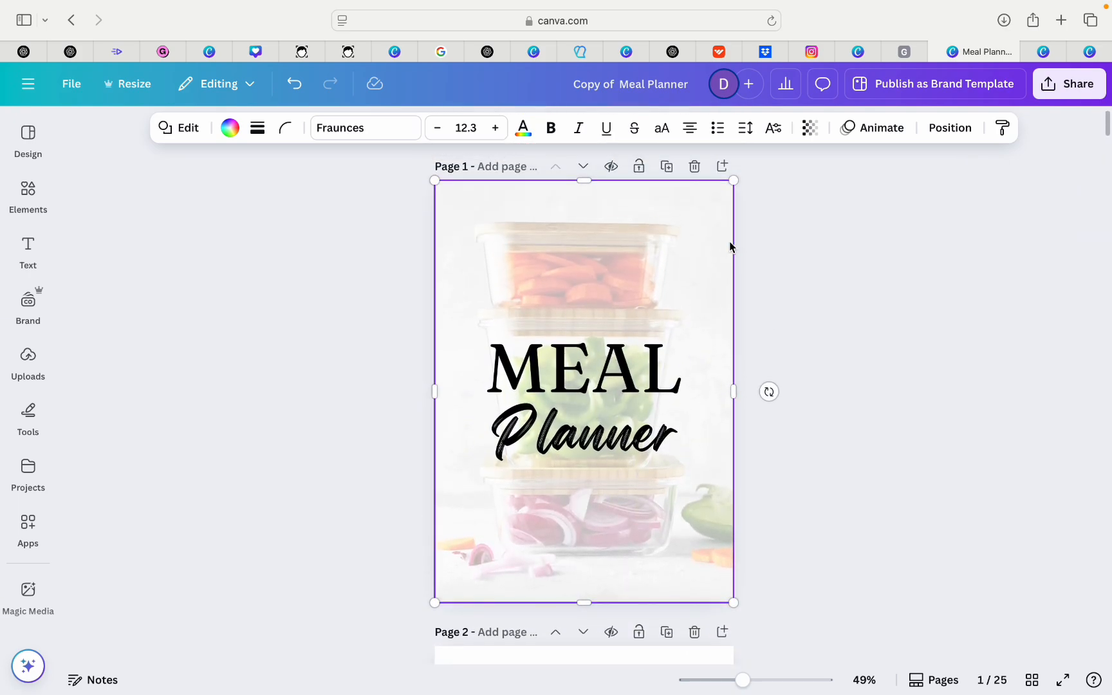
{"action": "left_click", "coordinate": [870, 263]}
Review the planner's inner pages from the daily meal planner through to the calorie journal.
{"action": "scroll", "coordinate": [871, 265], "scroll_direction": "down", "scroll_amount": 8}
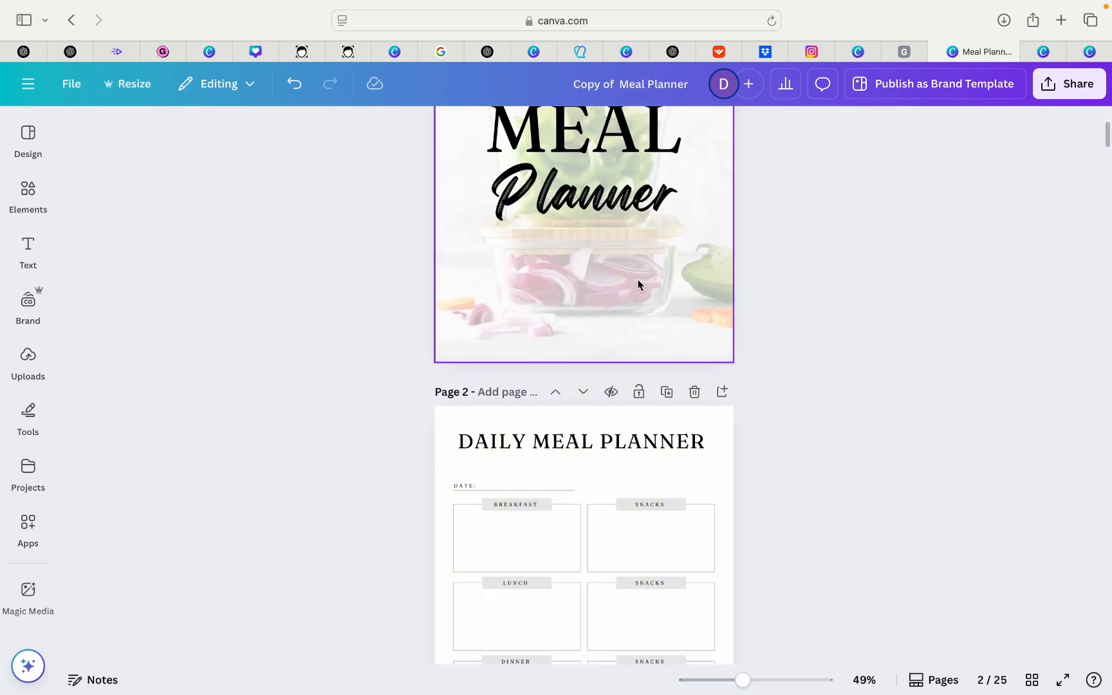
{"action": "scroll", "coordinate": [784, 323], "scroll_direction": "down", "scroll_amount": 8}
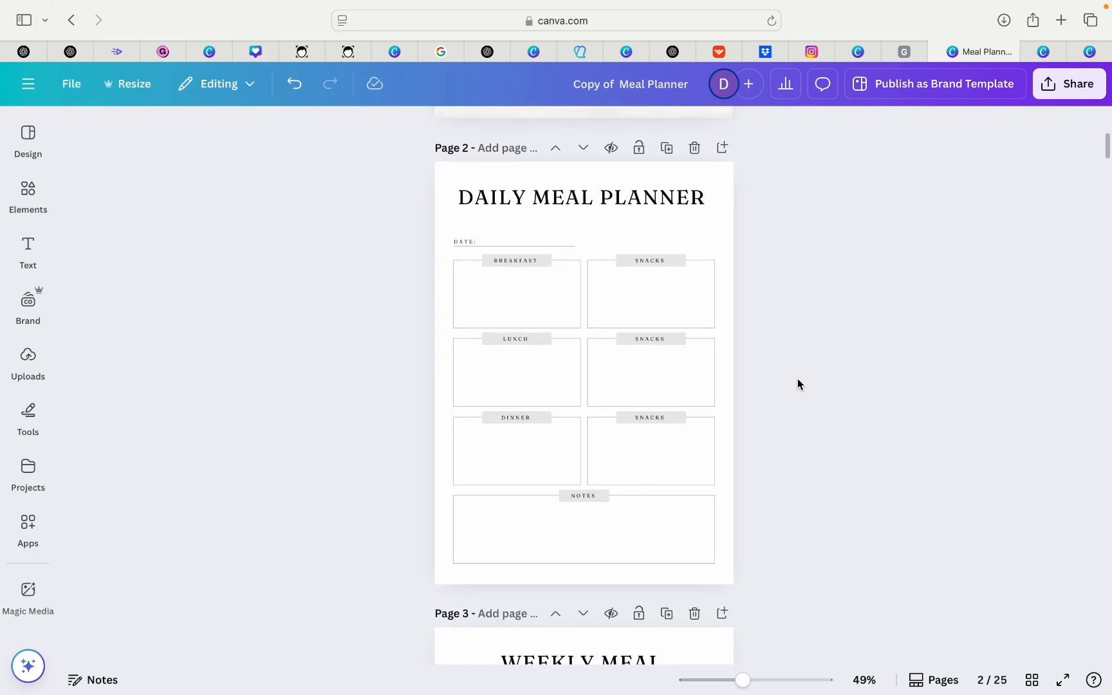
{"action": "scroll", "coordinate": [797, 383], "scroll_direction": "down", "scroll_amount": 10}
{"action": "scroll", "coordinate": [777, 452], "scroll_direction": "down", "scroll_amount": 15}
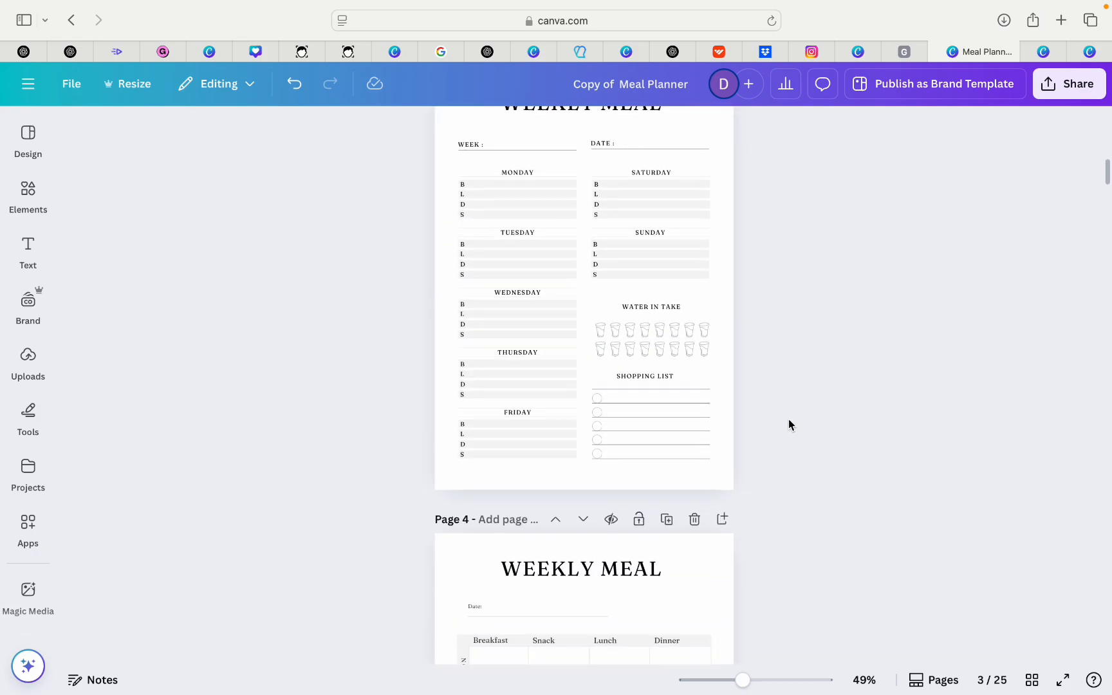
{"action": "scroll", "coordinate": [762, 376], "scroll_direction": "down", "scroll_amount": 20}
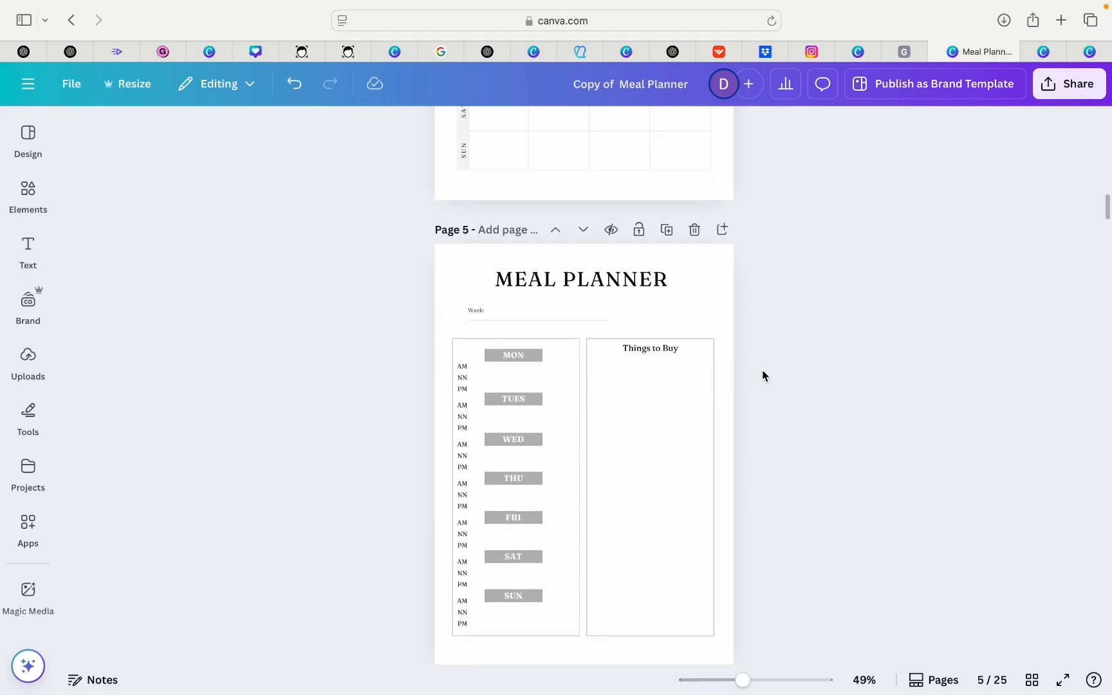
{"action": "scroll", "coordinate": [703, 261], "scroll_direction": "down", "scroll_amount": 9}
{"action": "scroll", "coordinate": [702, 261], "scroll_direction": "up", "scroll_amount": 14}
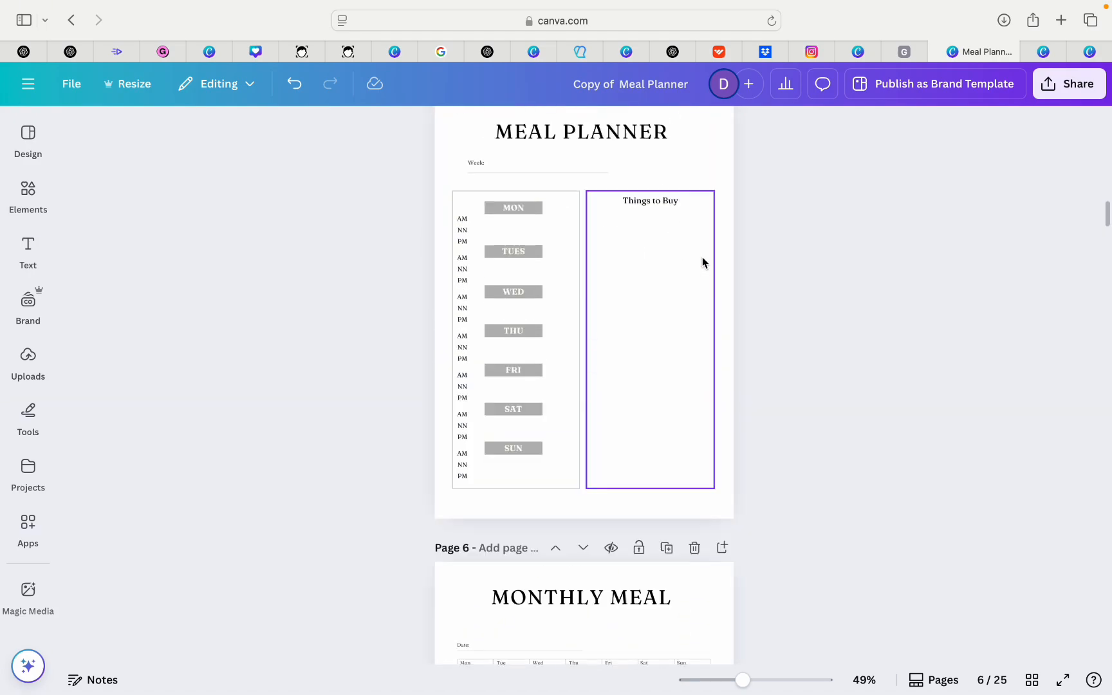
{"action": "scroll", "coordinate": [702, 261], "scroll_direction": "down", "scroll_amount": 20}
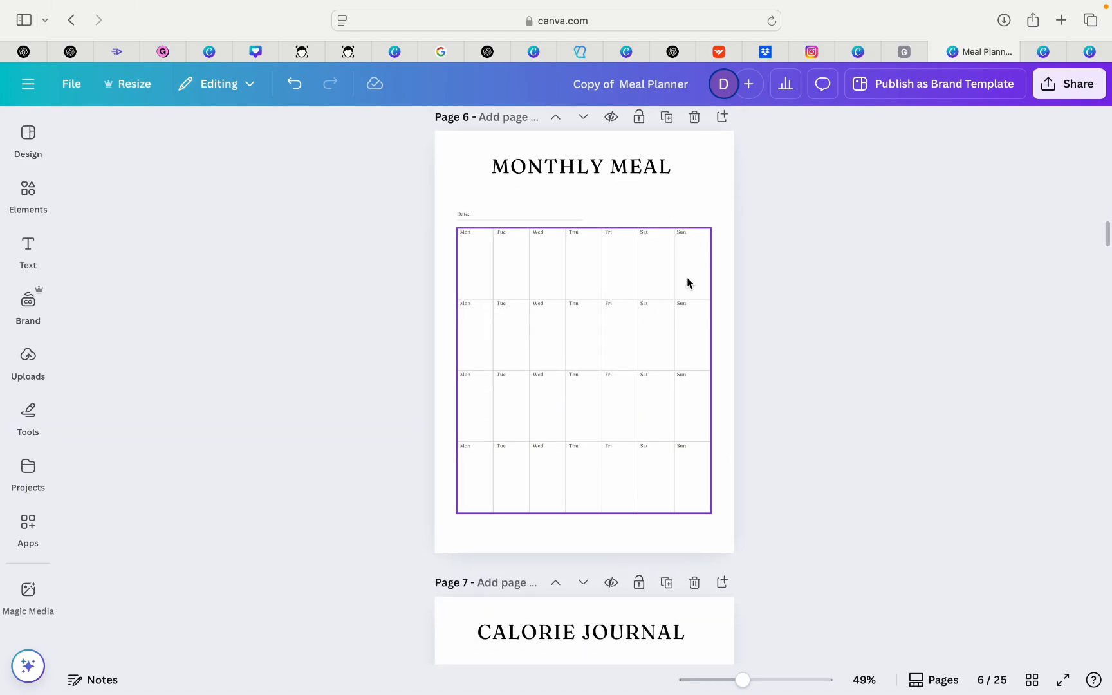
{"action": "scroll", "coordinate": [688, 281], "scroll_direction": "down", "scroll_amount": 10}
{"action": "scroll", "coordinate": [689, 282], "scroll_direction": "down", "scroll_amount": 5}
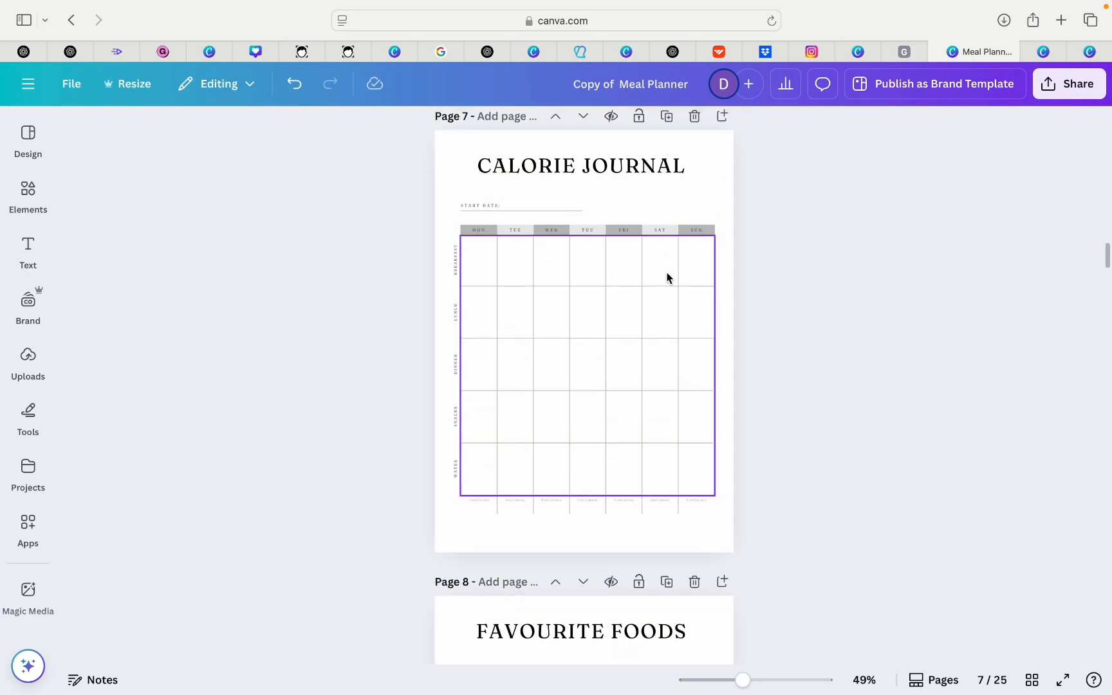
Examine the favourite foods and breakfast recipe pages and compare them with the calorie journal.
{"action": "scroll", "coordinate": [663, 274], "scroll_direction": "down", "scroll_amount": 20}
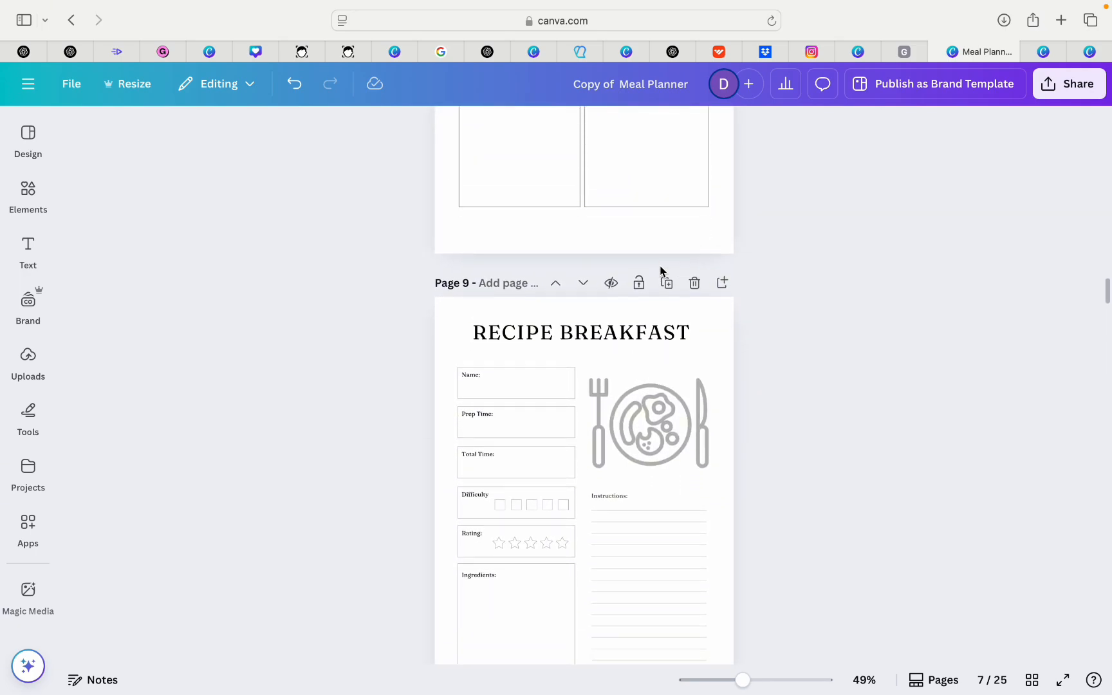
{"action": "scroll", "coordinate": [660, 267], "scroll_direction": "down", "scroll_amount": 12}
{"action": "scroll", "coordinate": [660, 267], "scroll_direction": "up", "scroll_amount": 18}
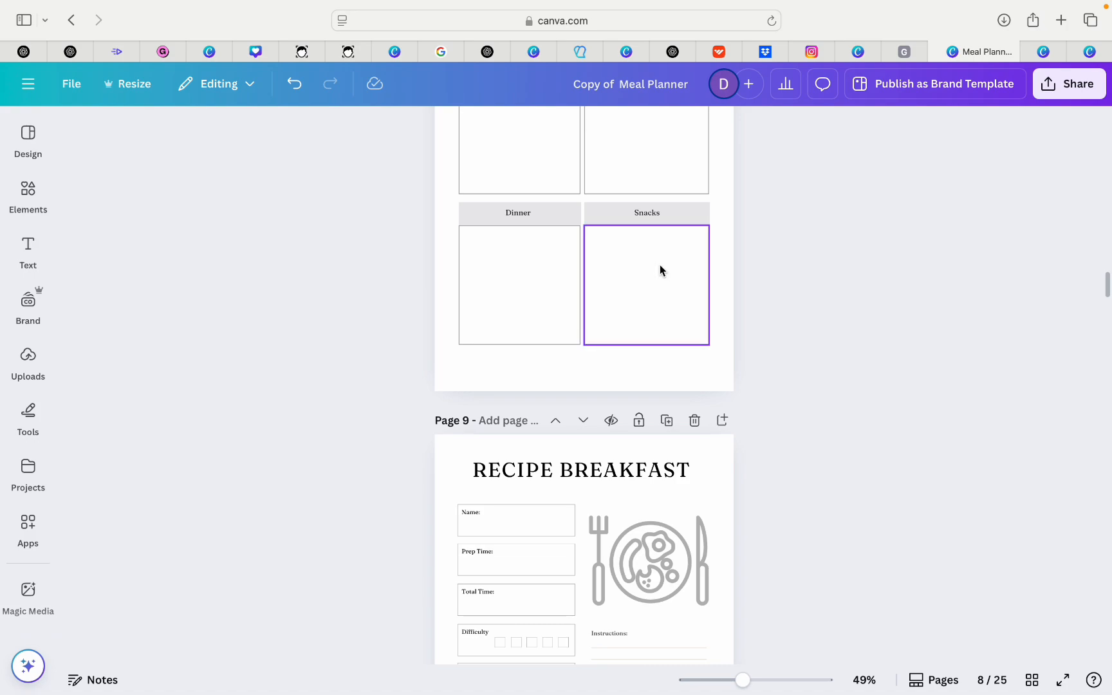
{"action": "scroll", "coordinate": [662, 270], "scroll_direction": "up", "scroll_amount": 14}
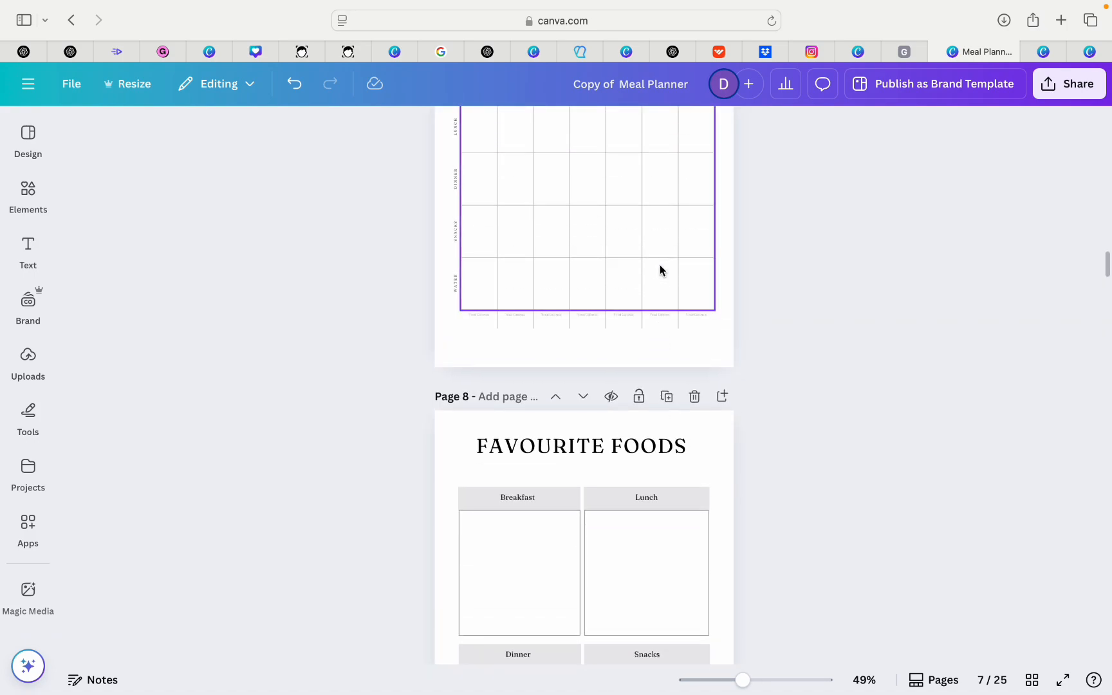
{"action": "scroll", "coordinate": [660, 269], "scroll_direction": "up", "scroll_amount": 1}
{"action": "scroll", "coordinate": [610, 219], "scroll_direction": "up", "scroll_amount": 1}
{"action": "scroll", "coordinate": [610, 219], "scroll_direction": "down", "scroll_amount": 4}
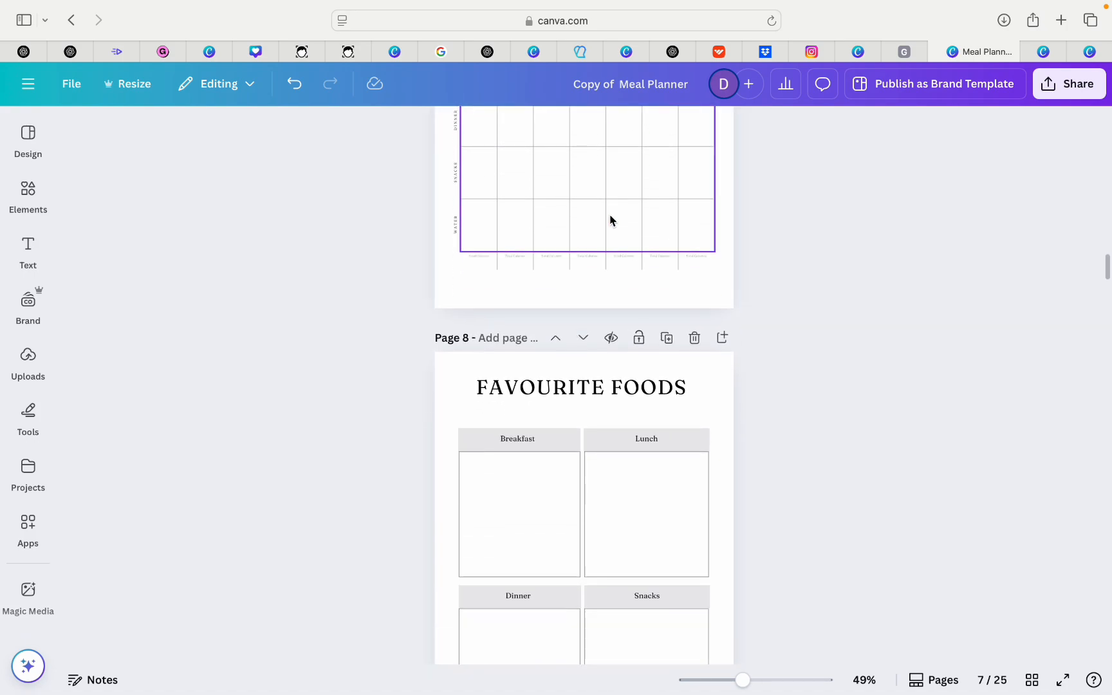
{"action": "scroll", "coordinate": [610, 220], "scroll_direction": "down", "scroll_amount": 4}
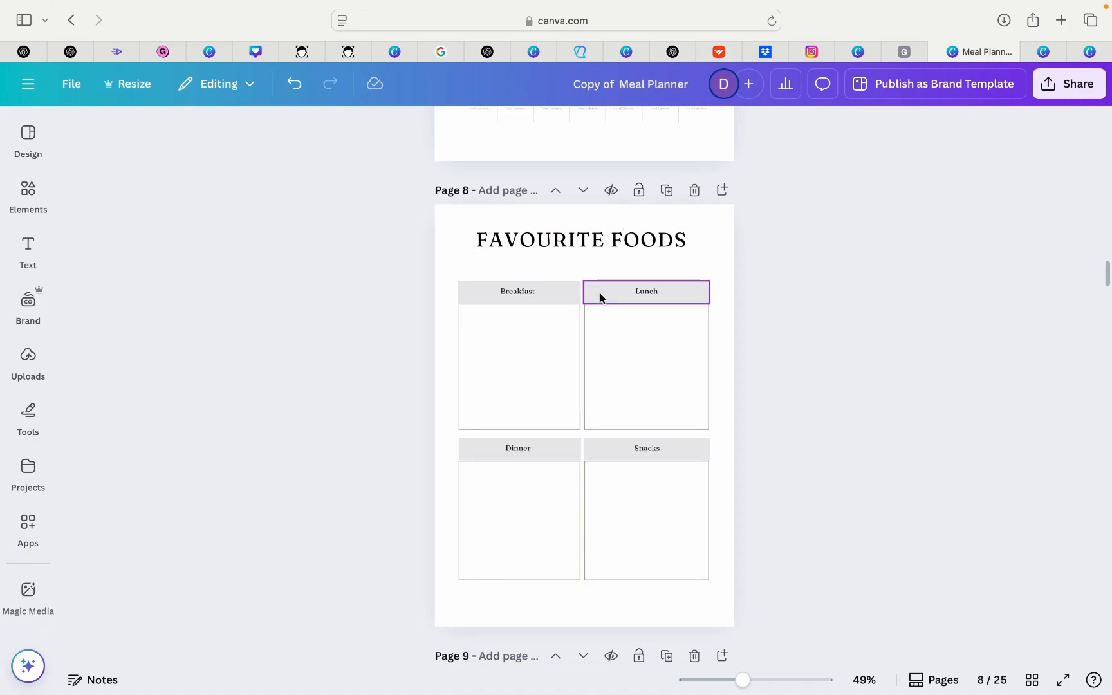
{"action": "scroll", "coordinate": [621, 257], "scroll_direction": "up", "scroll_amount": 8}
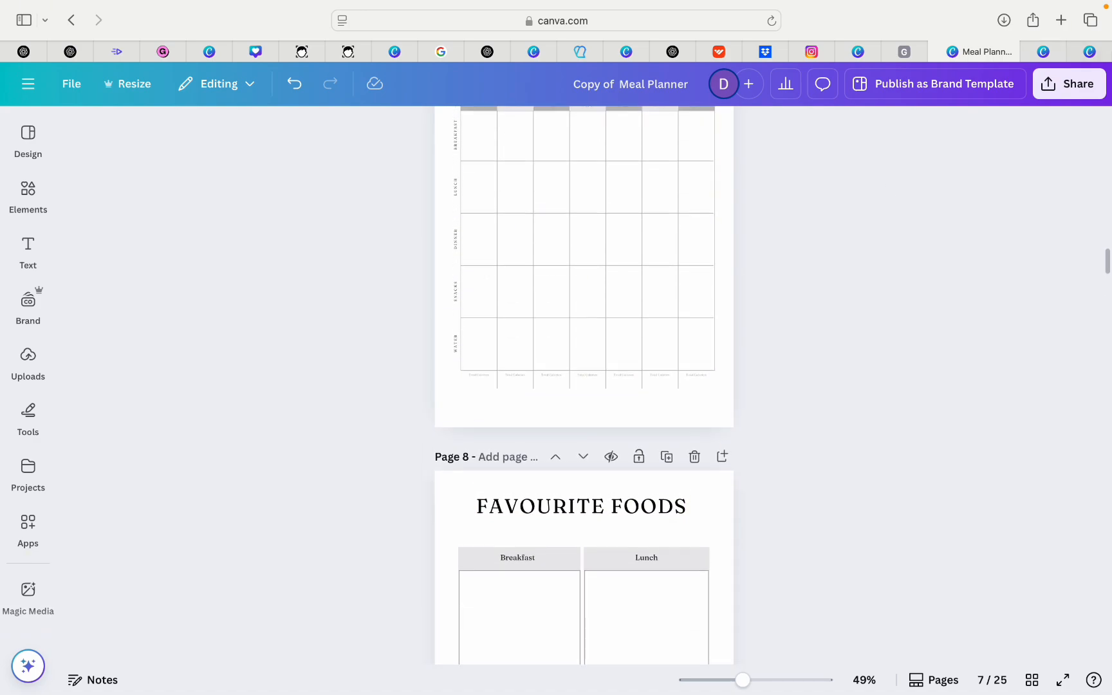
Open the design's download settings and set the file type to PNG.
{"action": "left_click", "coordinate": [1083, 90]}
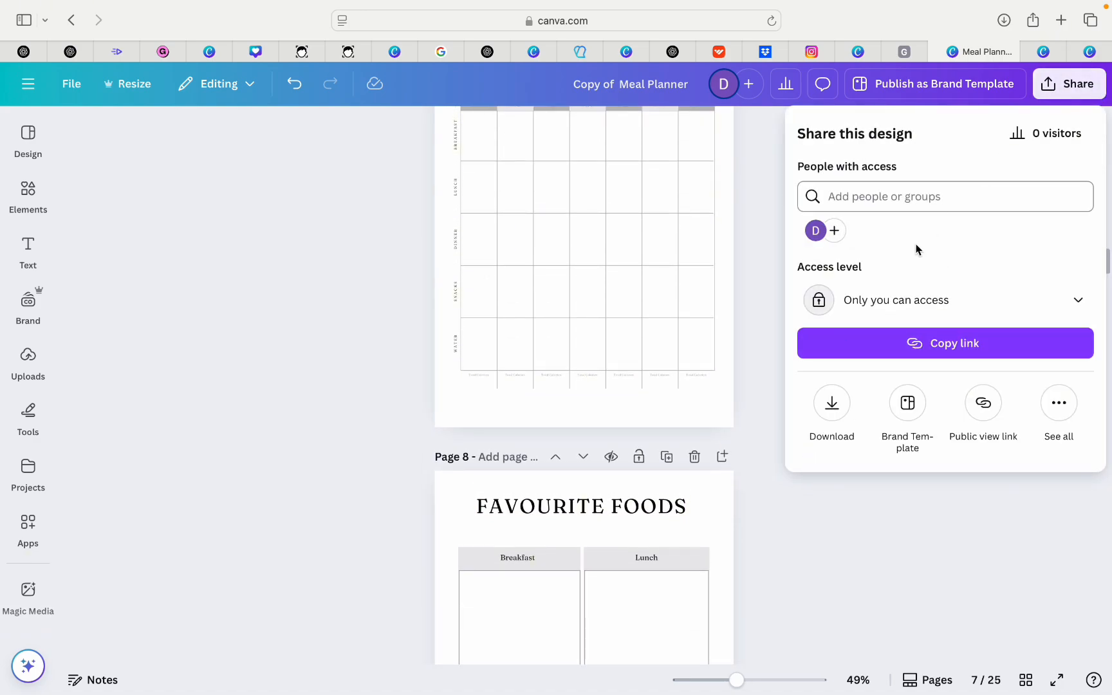
{"action": "left_click", "coordinate": [834, 402]}
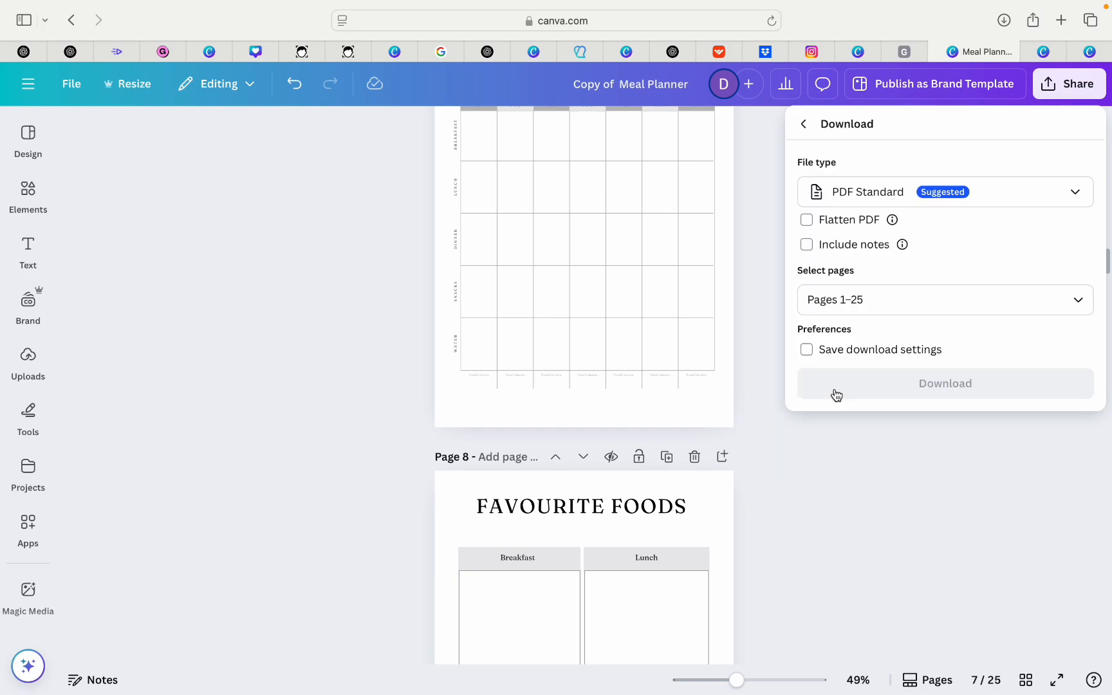
{"action": "left_click", "coordinate": [870, 202]}
{"action": "left_click", "coordinate": [866, 285]}
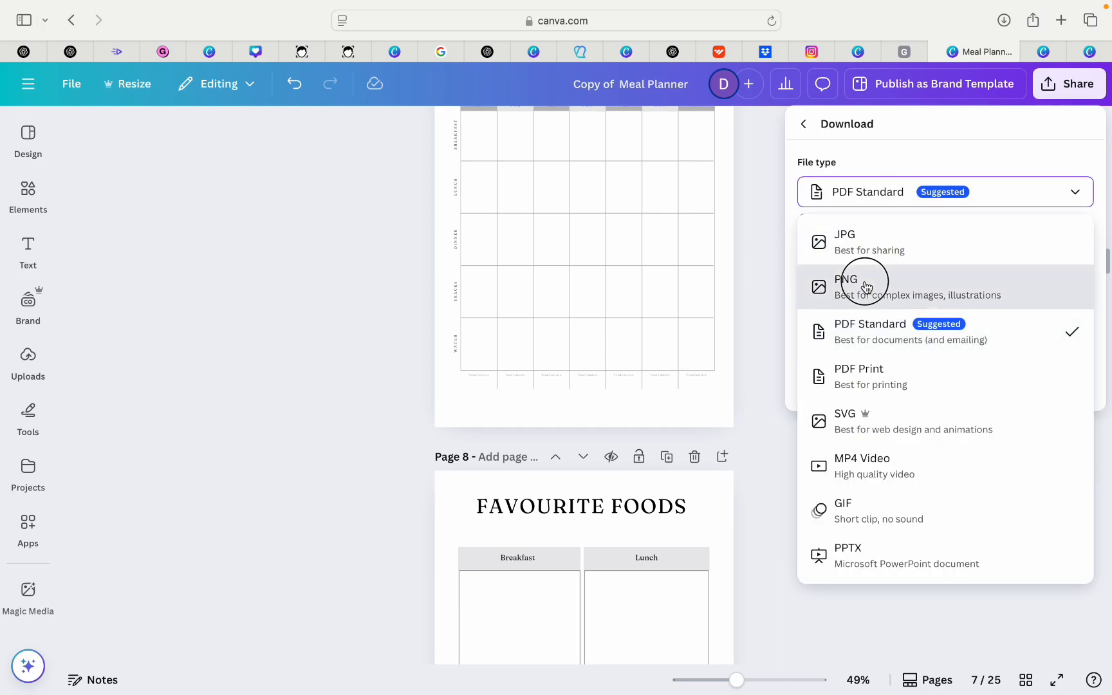
Clear the all-pages selection in the download settings and select pages 1 to 3 instead.
{"action": "left_click", "coordinate": [952, 403]}
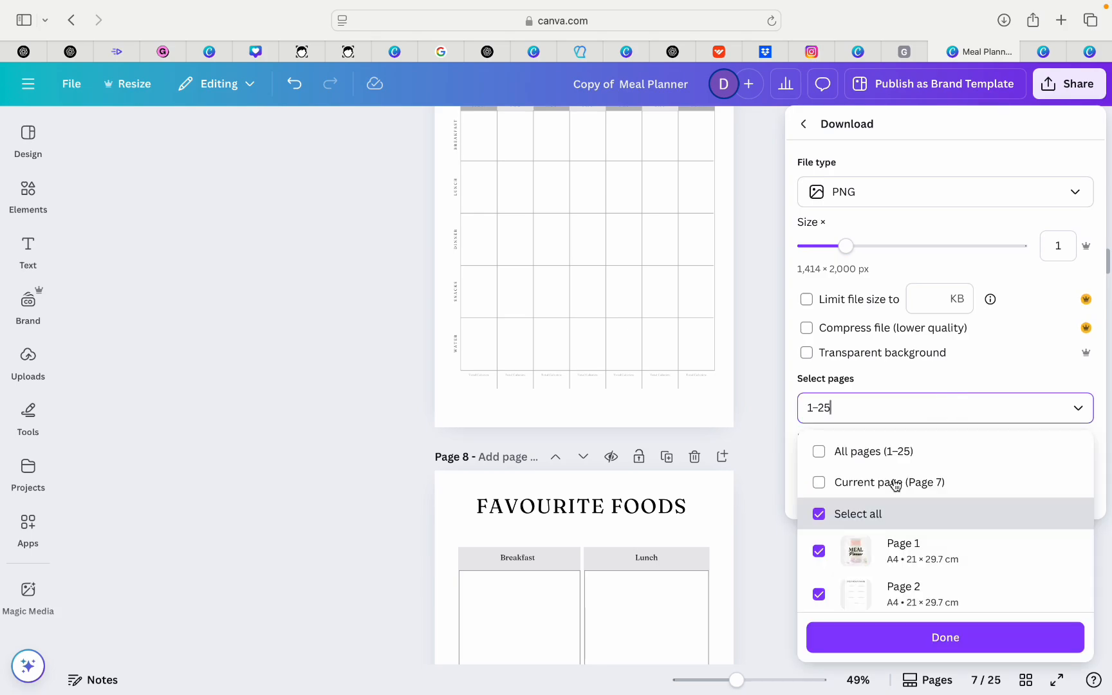
{"action": "scroll", "coordinate": [896, 485], "scroll_direction": "down", "scroll_amount": 5}
{"action": "scroll", "coordinate": [827, 487], "scroll_direction": "up", "scroll_amount": 4}
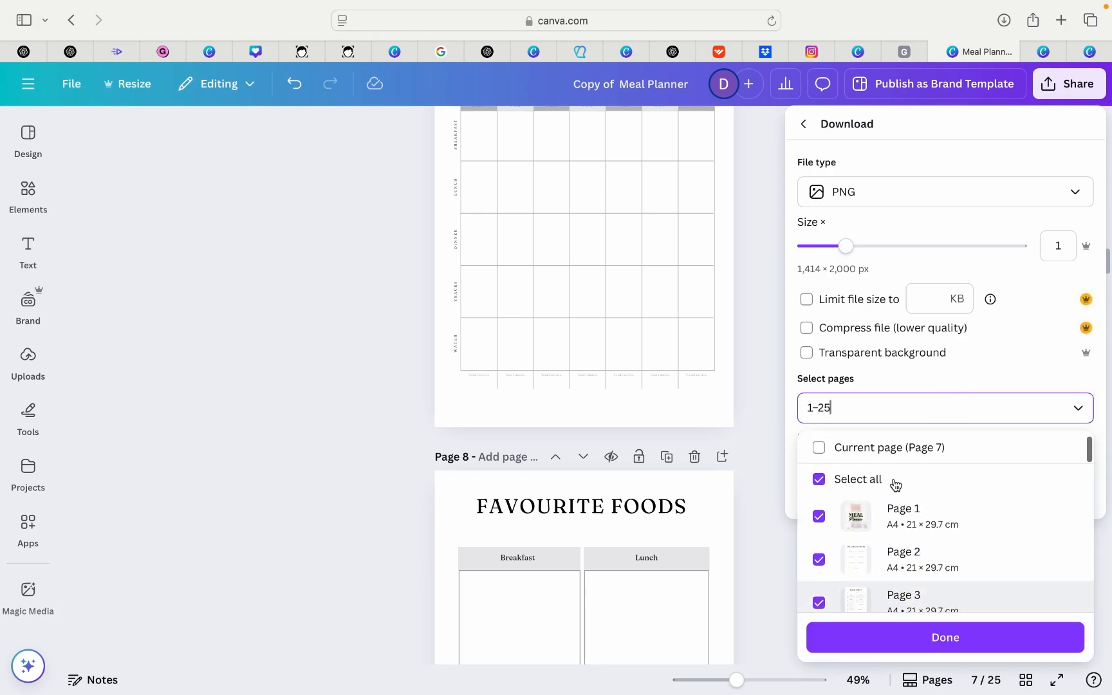
{"action": "left_click", "coordinate": [819, 479]}
{"action": "scroll", "coordinate": [820, 482], "scroll_direction": "down", "scroll_amount": 1}
{"action": "left_click", "coordinate": [820, 487]}
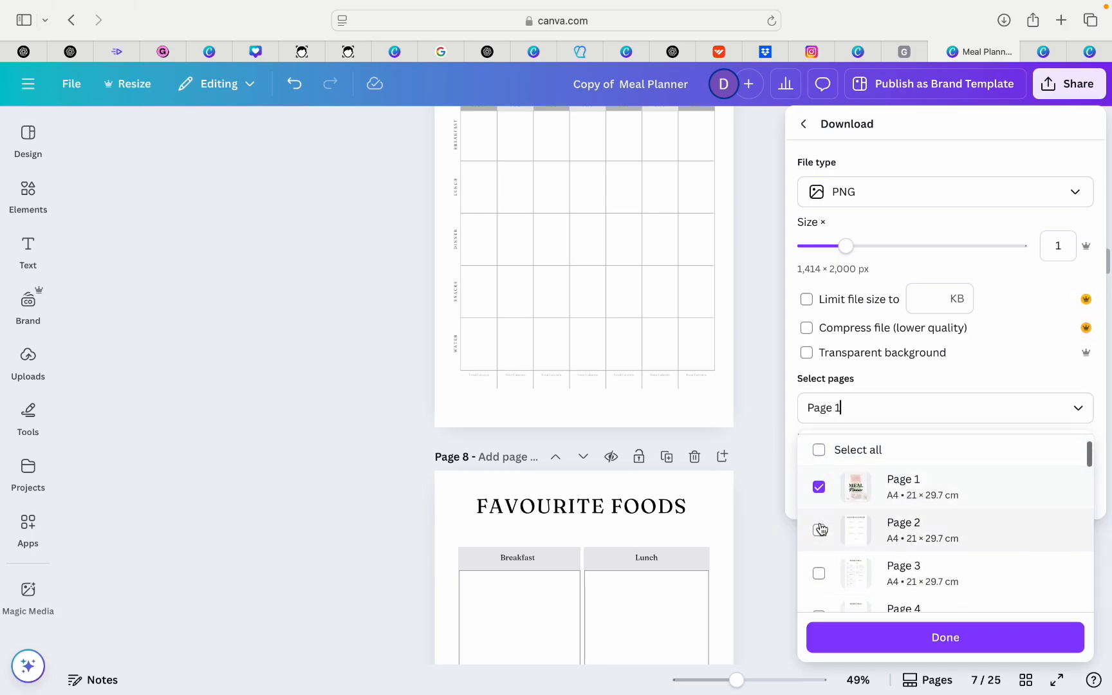
{"action": "left_click", "coordinate": [820, 529]}
{"action": "left_click", "coordinate": [820, 573]}
{"action": "scroll", "coordinate": [820, 573], "scroll_direction": "down", "scroll_amount": 2}
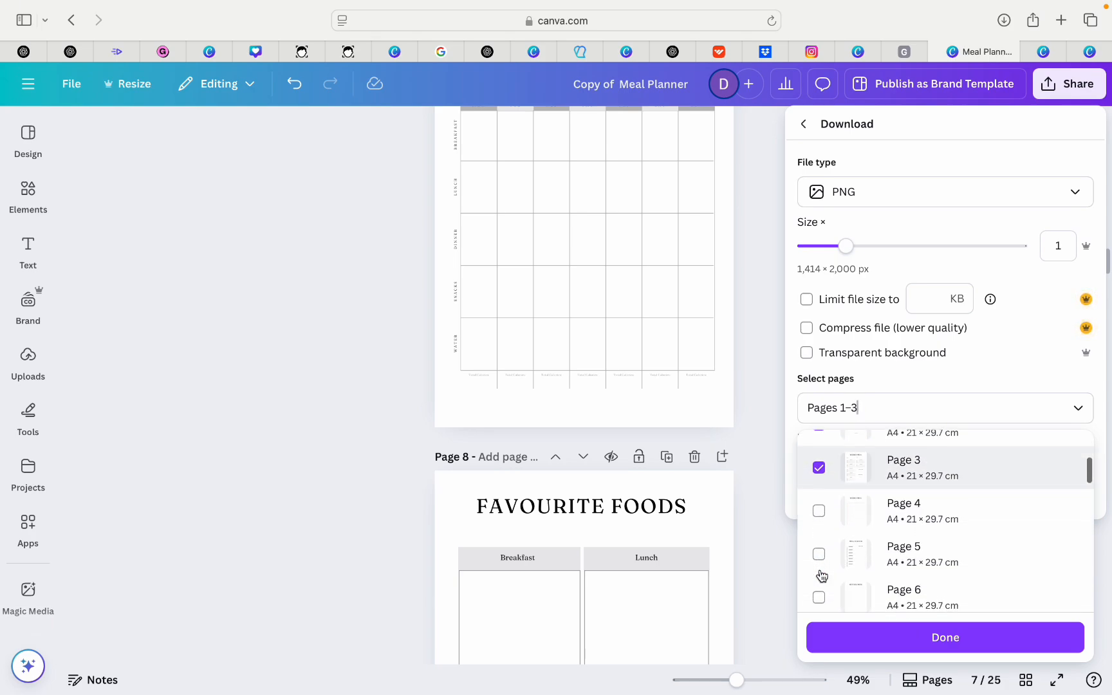
Add pages 4 to 8 to the download selection and download the selected pages as PNG.
{"action": "left_click", "coordinate": [820, 511]}
{"action": "left_click", "coordinate": [820, 554]}
{"action": "scroll", "coordinate": [820, 554], "scroll_direction": "down", "scroll_amount": 2}
{"action": "left_click", "coordinate": [820, 485]}
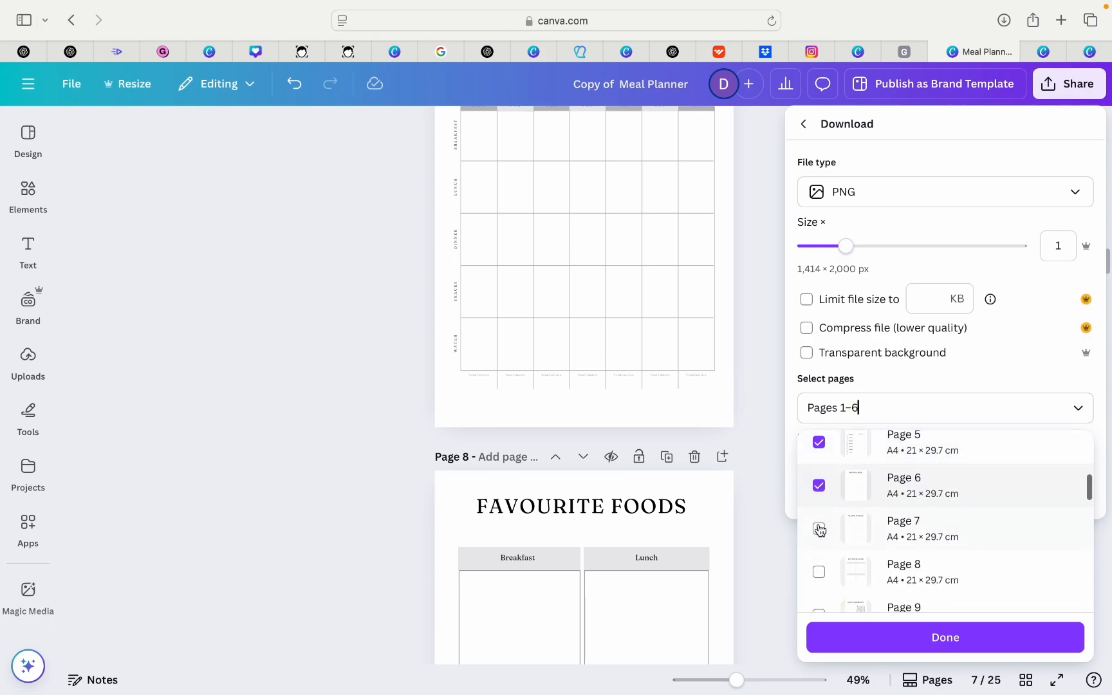
{"action": "left_click", "coordinate": [820, 530]}
{"action": "scroll", "coordinate": [820, 529], "scroll_direction": "down", "scroll_amount": 1}
{"action": "left_click", "coordinate": [820, 531]}
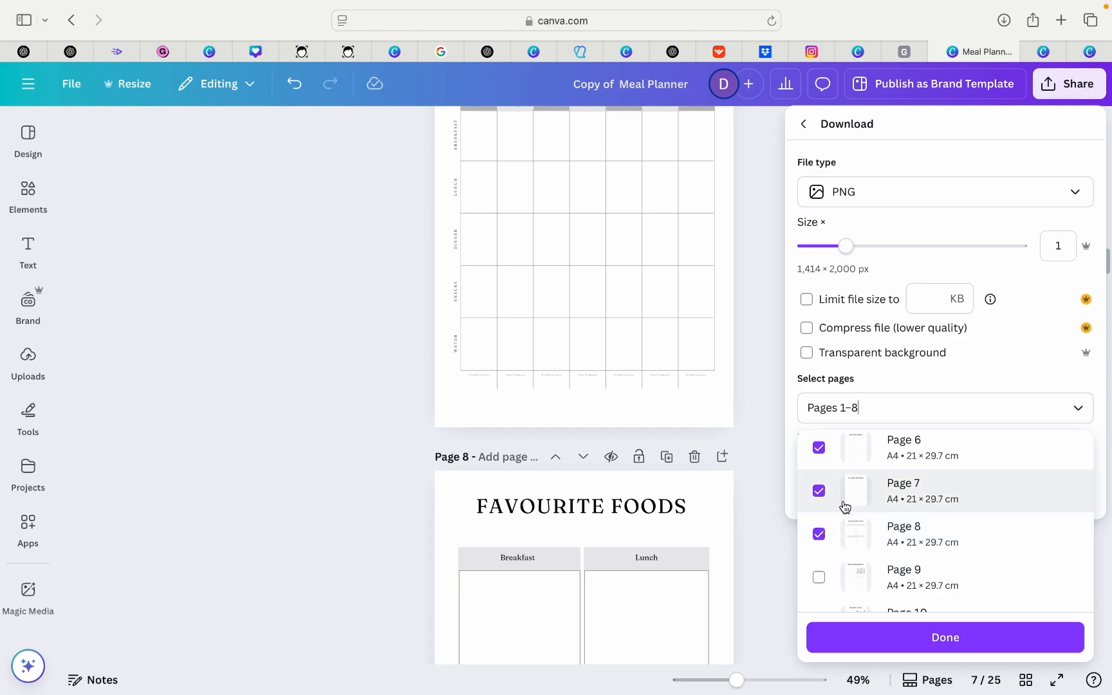
{"action": "scroll", "coordinate": [844, 507], "scroll_direction": "up", "scroll_amount": 5}
{"action": "left_click", "coordinate": [940, 638]}
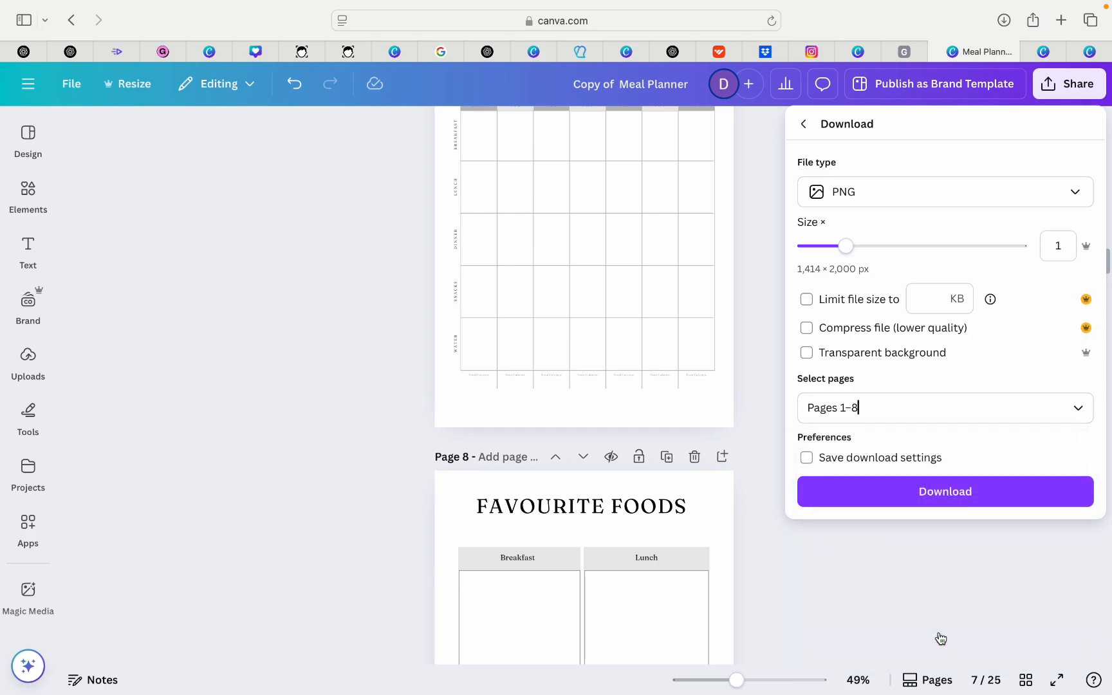
{"action": "left_click", "coordinate": [954, 492]}
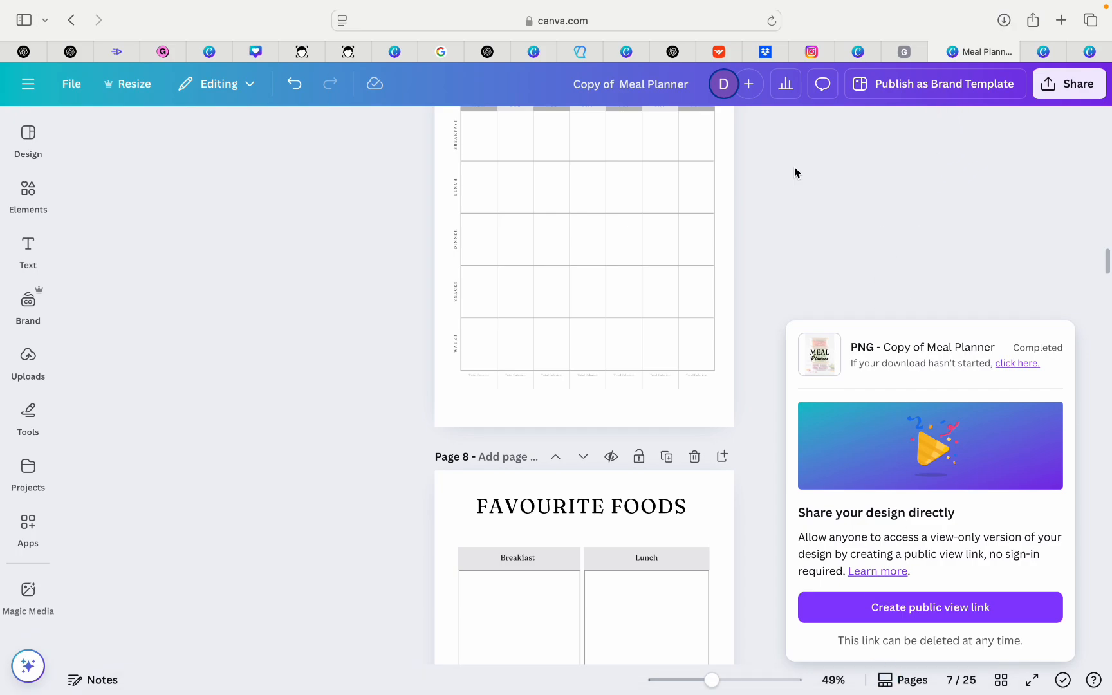
{"action": "left_click", "coordinate": [784, 190]}
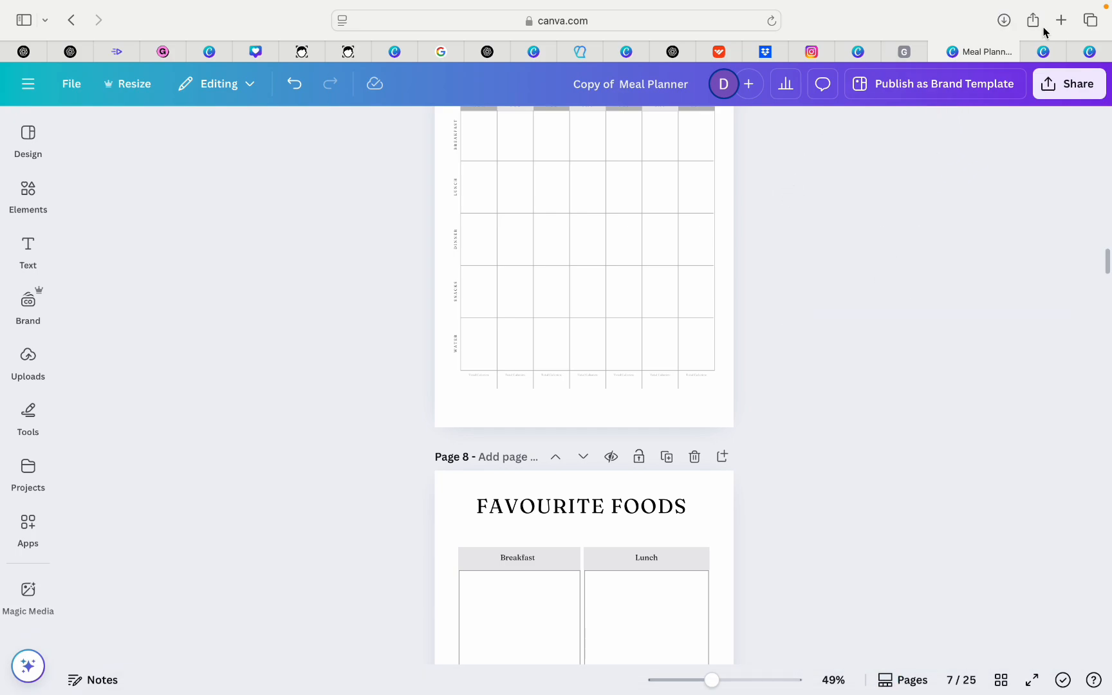
Switch to the Etsy Listing Mockups design and examine its first four mockup pages.
{"action": "left_click", "coordinate": [1105, 58]}
{"action": "left_click", "coordinate": [989, 57]}
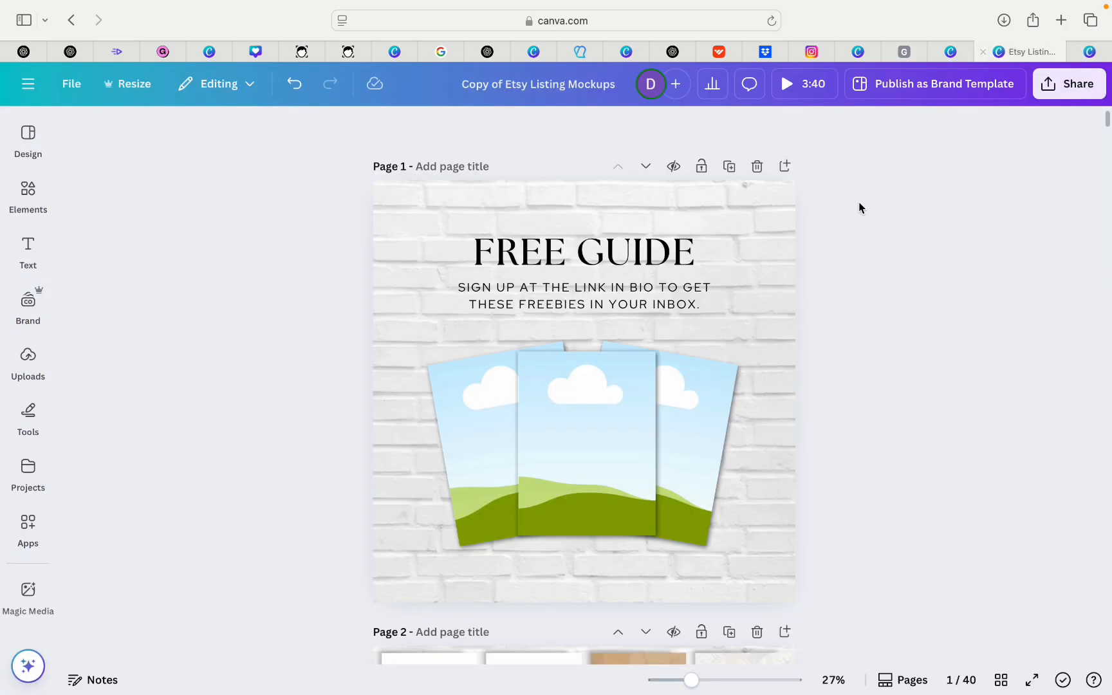
{"action": "scroll", "coordinate": [652, 287], "scroll_direction": "down", "scroll_amount": 10}
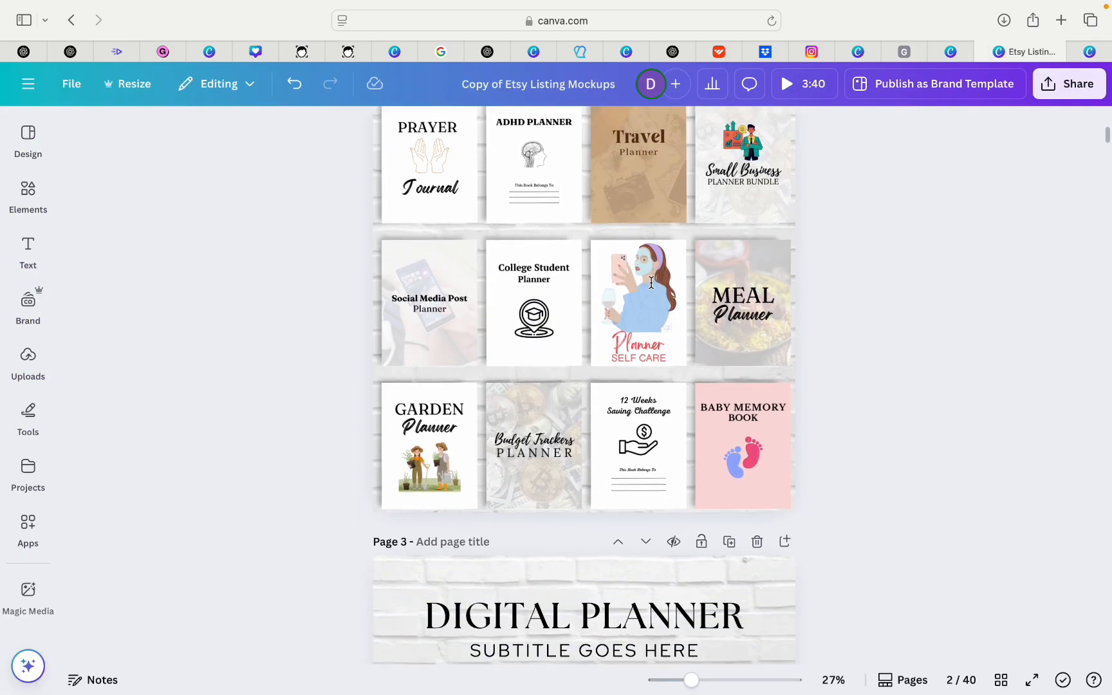
{"action": "scroll", "coordinate": [652, 283], "scroll_direction": "down", "scroll_amount": 10}
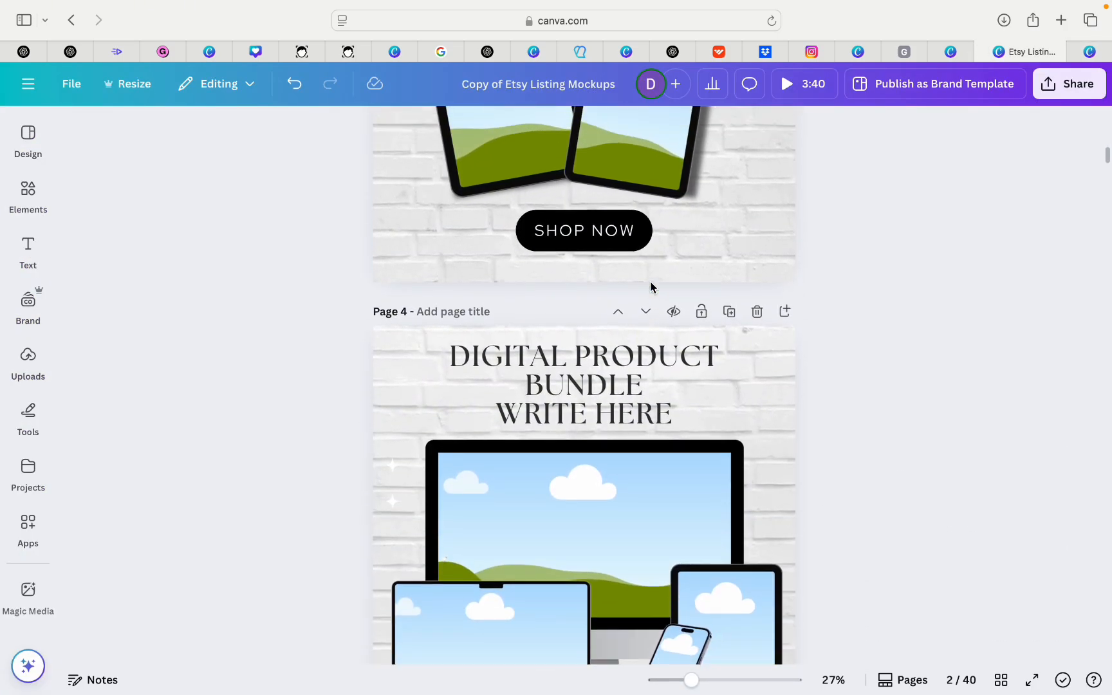
{"action": "scroll", "coordinate": [652, 286], "scroll_direction": "up", "scroll_amount": 15}
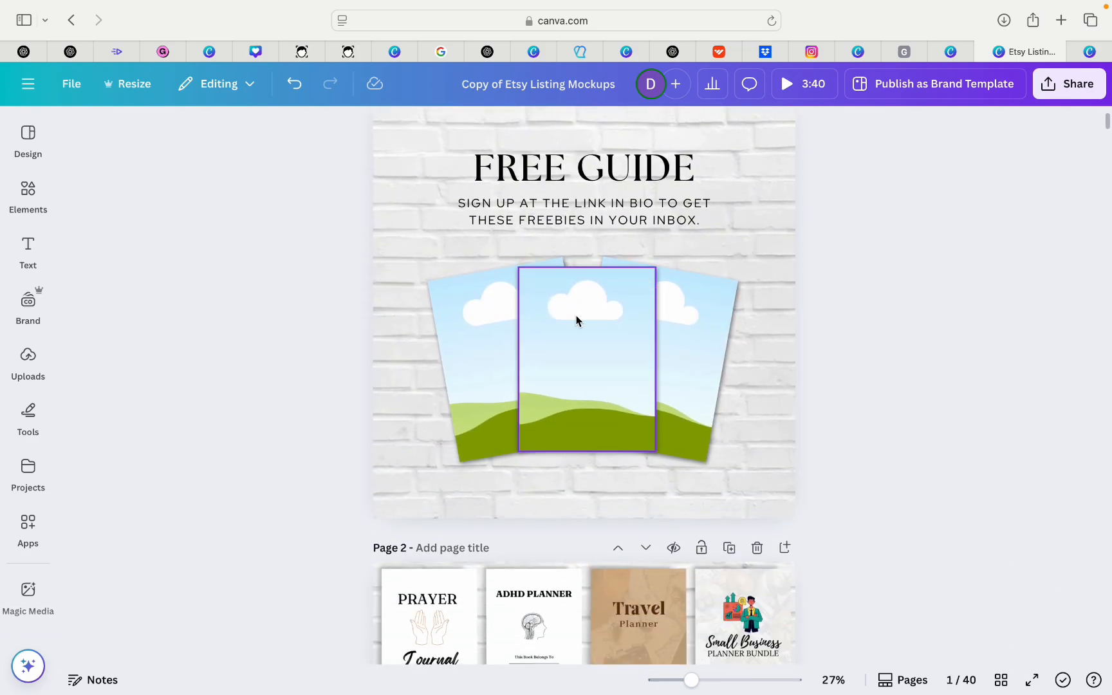
{"action": "left_click", "coordinate": [576, 320]}
{"action": "left_click", "coordinate": [301, 291]}
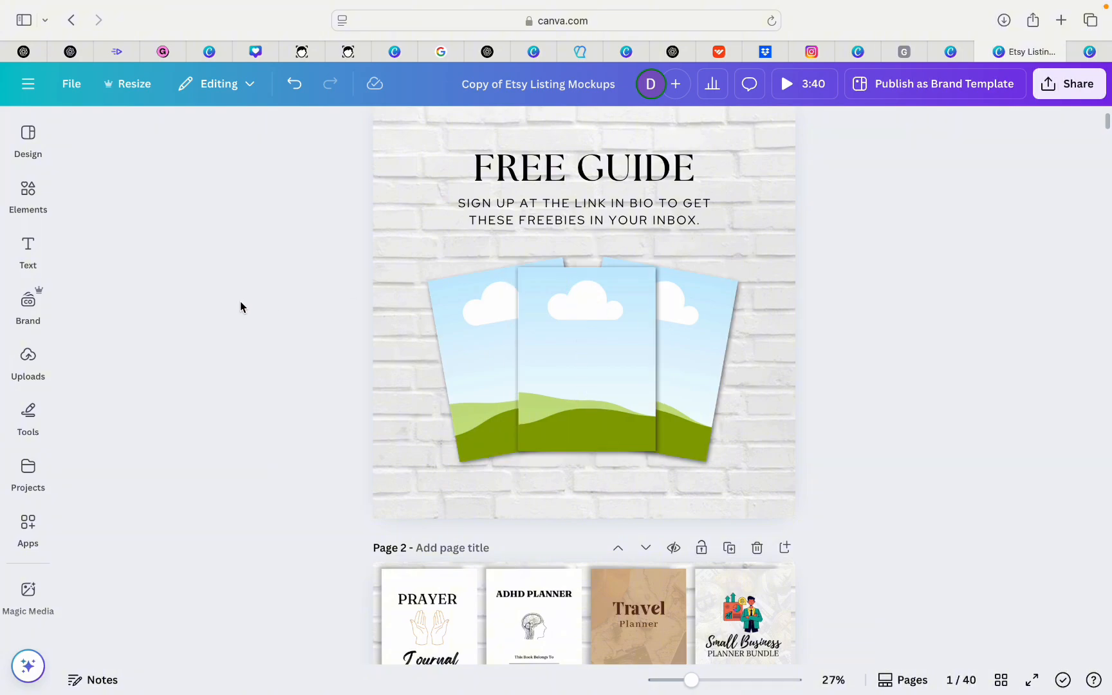
Upload the images 1.png to 8.png from the Copy of Meal Planner folder.
{"action": "left_click", "coordinate": [28, 357]}
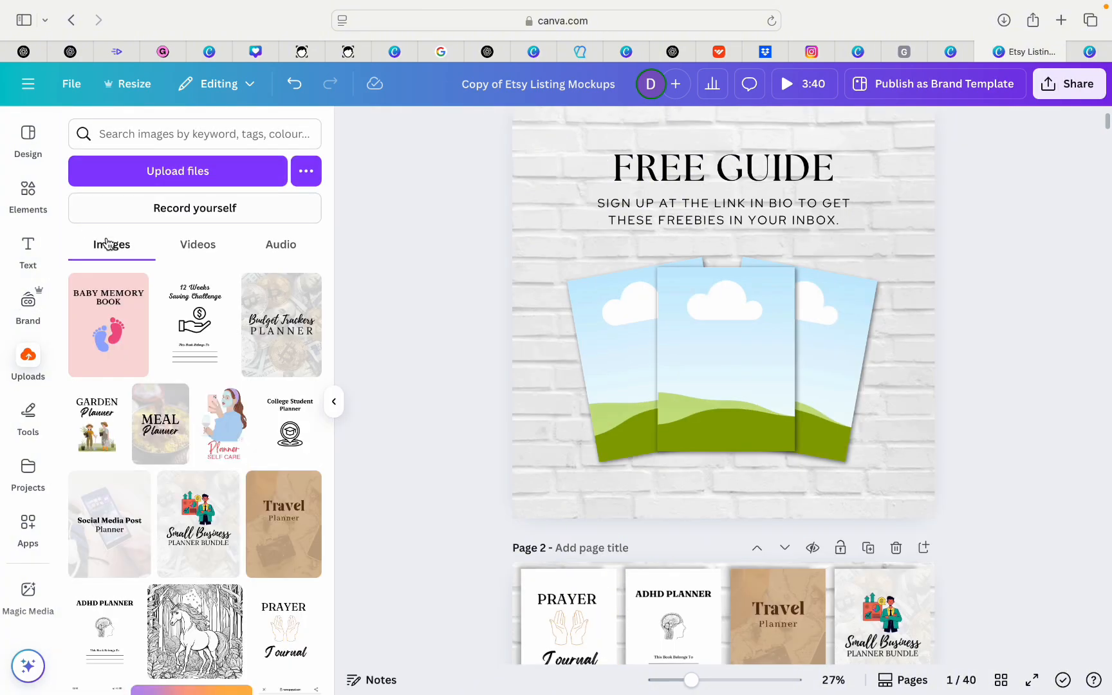
{"action": "left_click", "coordinate": [219, 173]}
{"action": "double_click", "coordinate": [500, 230]}
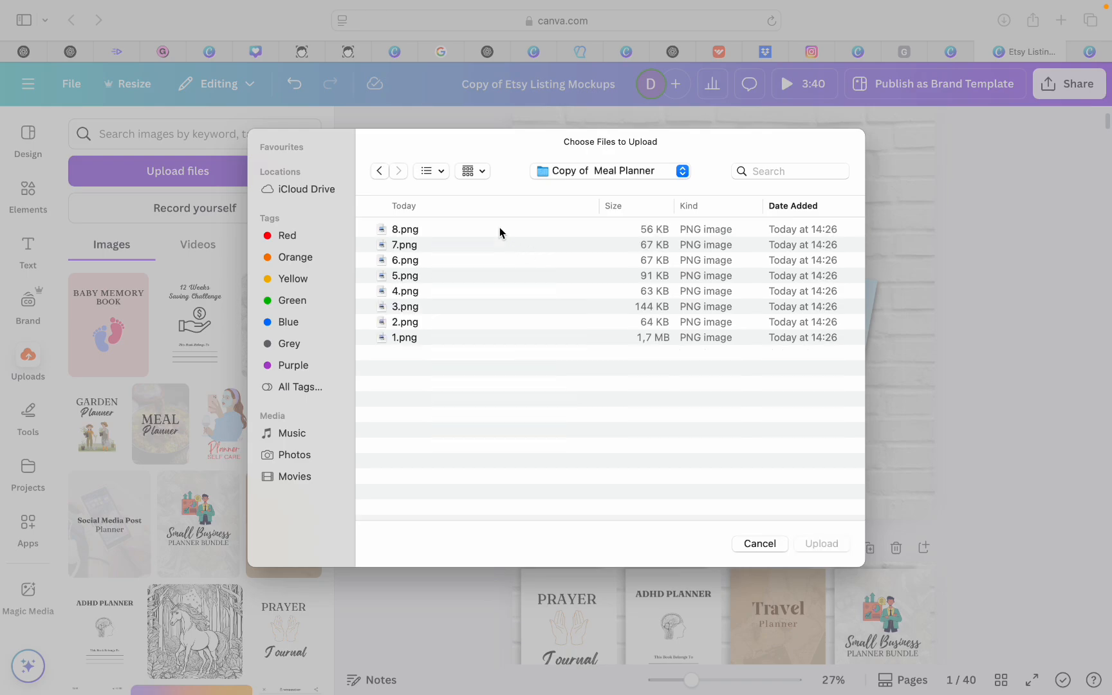
{"action": "left_click_drag", "start_coordinate": [424, 362], "coordinate": [437, 187]}
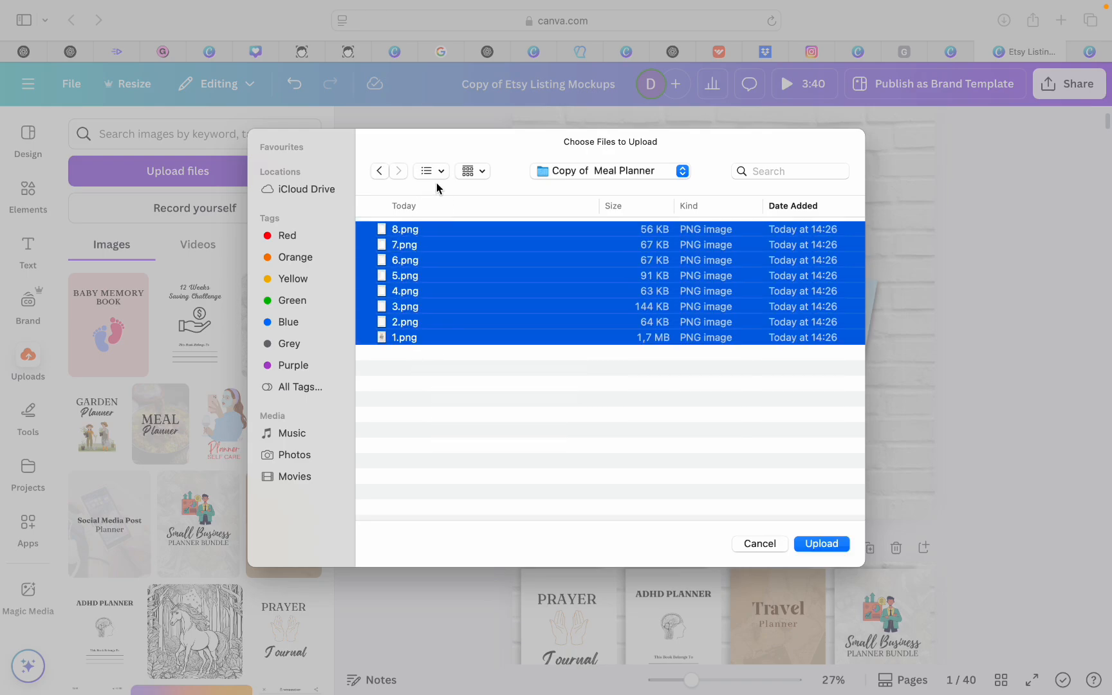
{"action": "left_click", "coordinate": [819, 544]}
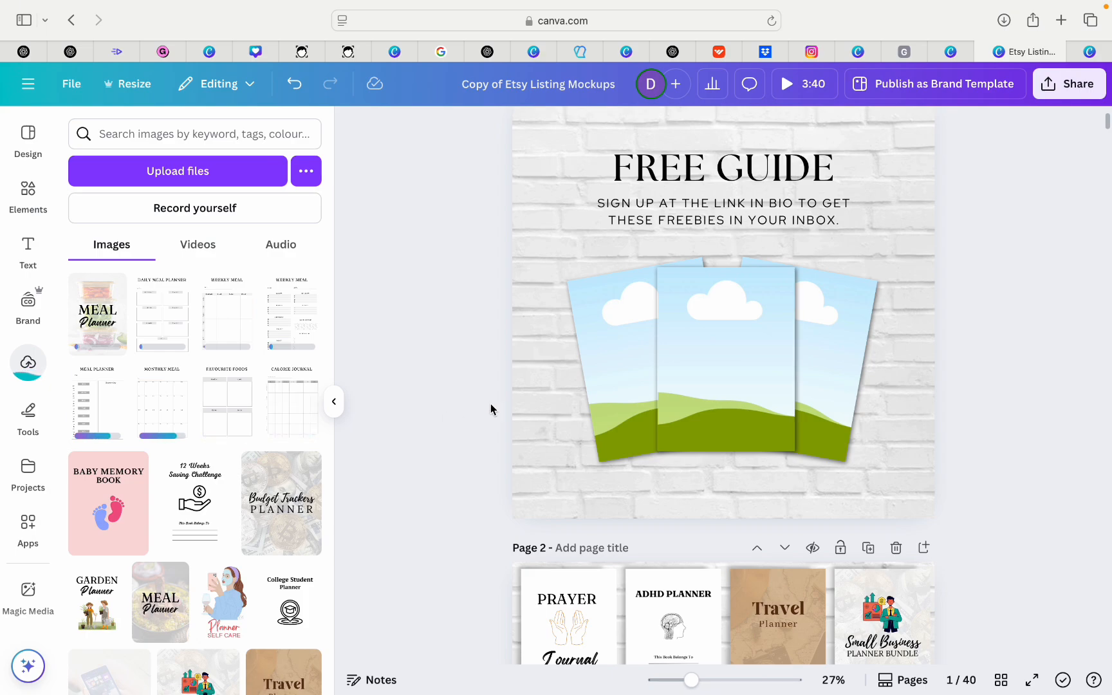
Place the uploaded Meal Planner cover image in the large frame of the page 6 mockup.
{"action": "scroll", "coordinate": [485, 447], "scroll_direction": "down", "scroll_amount": 15}
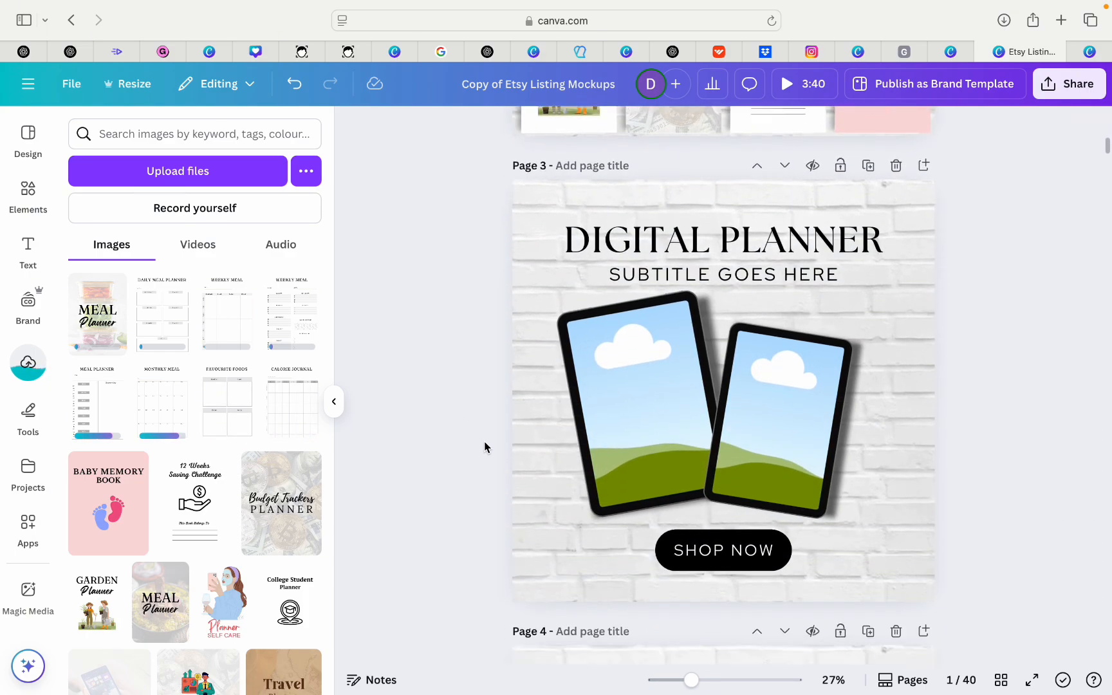
{"action": "scroll", "coordinate": [485, 447], "scroll_direction": "down", "scroll_amount": 15}
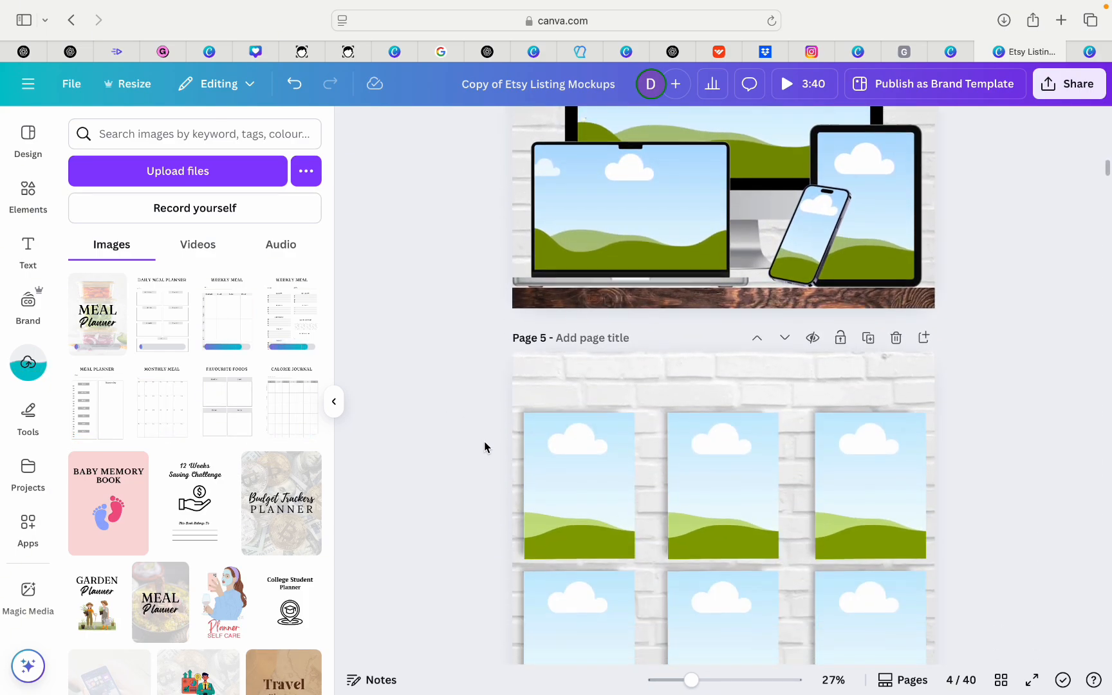
{"action": "scroll", "coordinate": [485, 447], "scroll_direction": "down", "scroll_amount": 10}
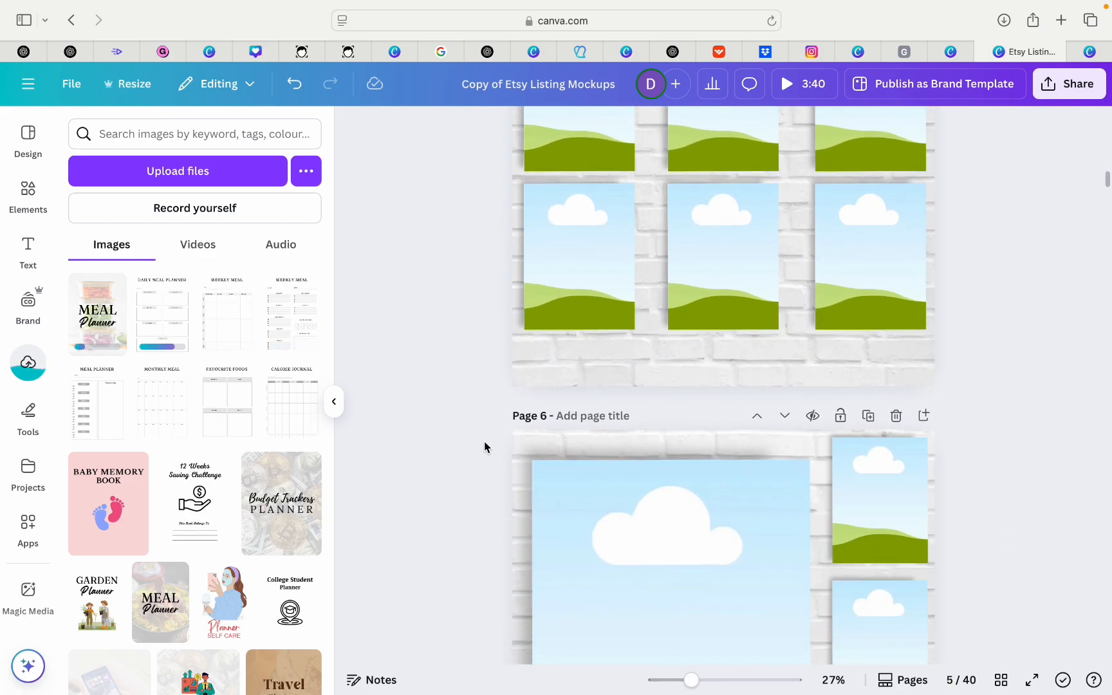
{"action": "scroll", "coordinate": [484, 447], "scroll_direction": "down", "scroll_amount": 5}
{"action": "scroll", "coordinate": [485, 446], "scroll_direction": "up", "scroll_amount": 3}
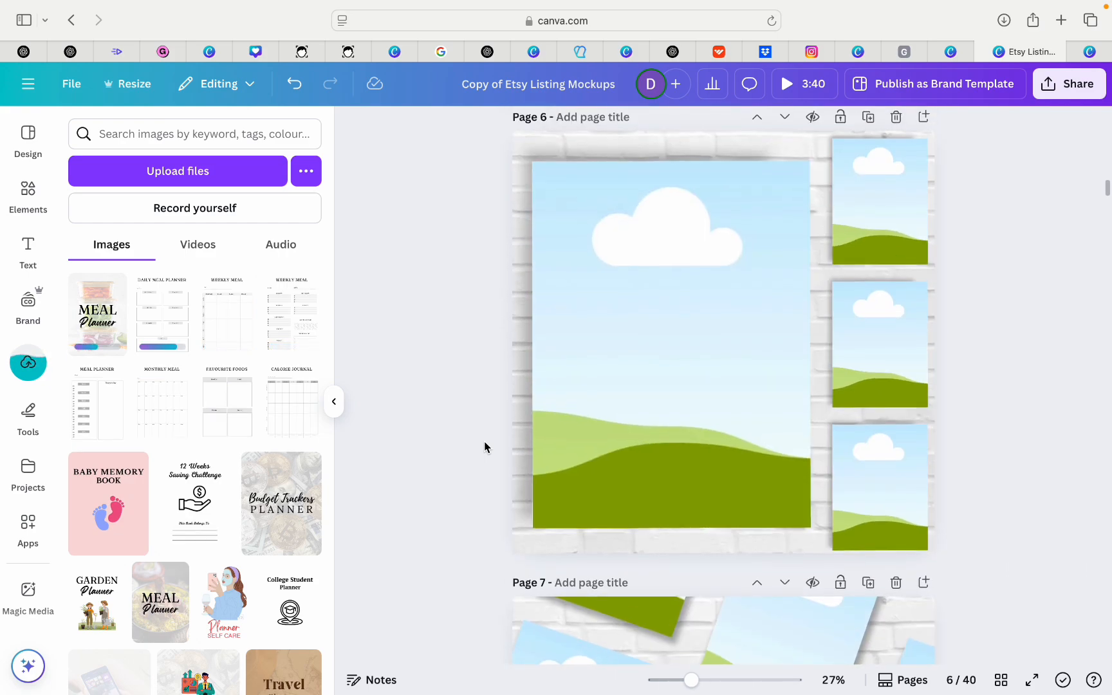
{"action": "scroll", "coordinate": [701, 374], "scroll_direction": "down", "scroll_amount": 5}
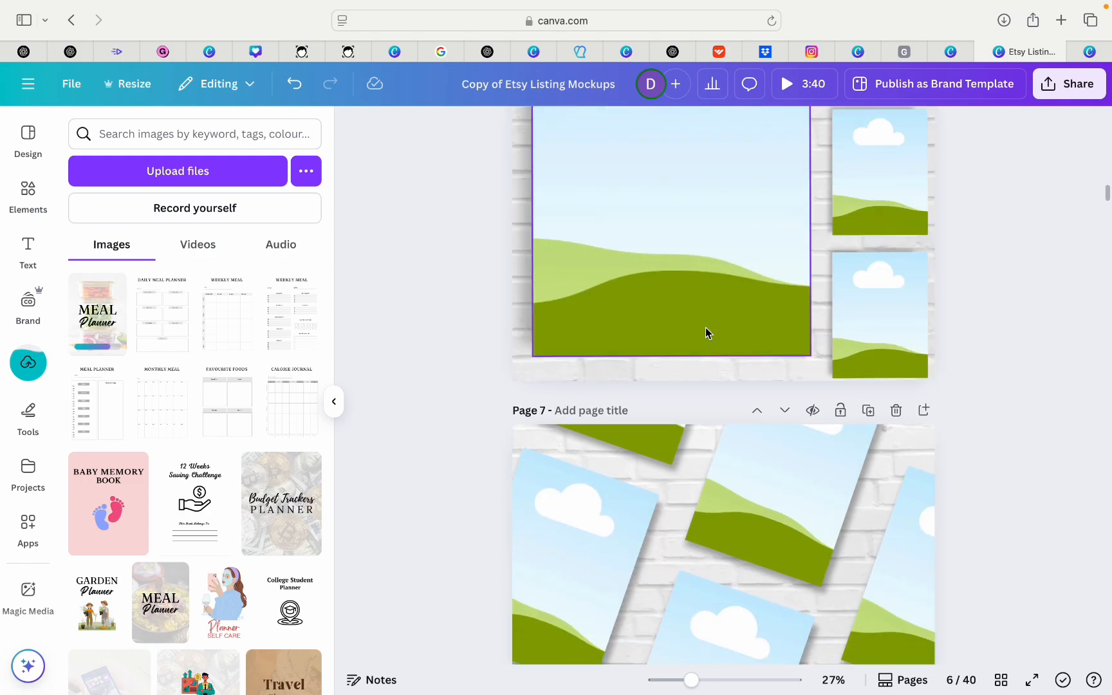
{"action": "scroll", "coordinate": [668, 212], "scroll_direction": "up", "scroll_amount": 3}
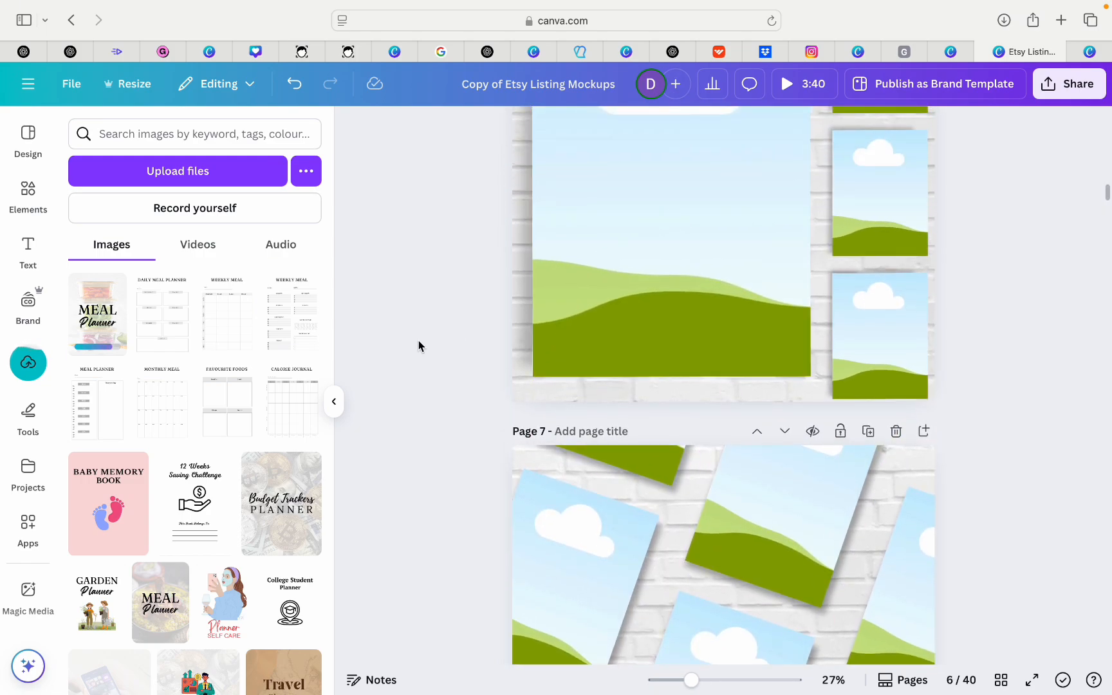
{"action": "left_click", "coordinate": [98, 333]}
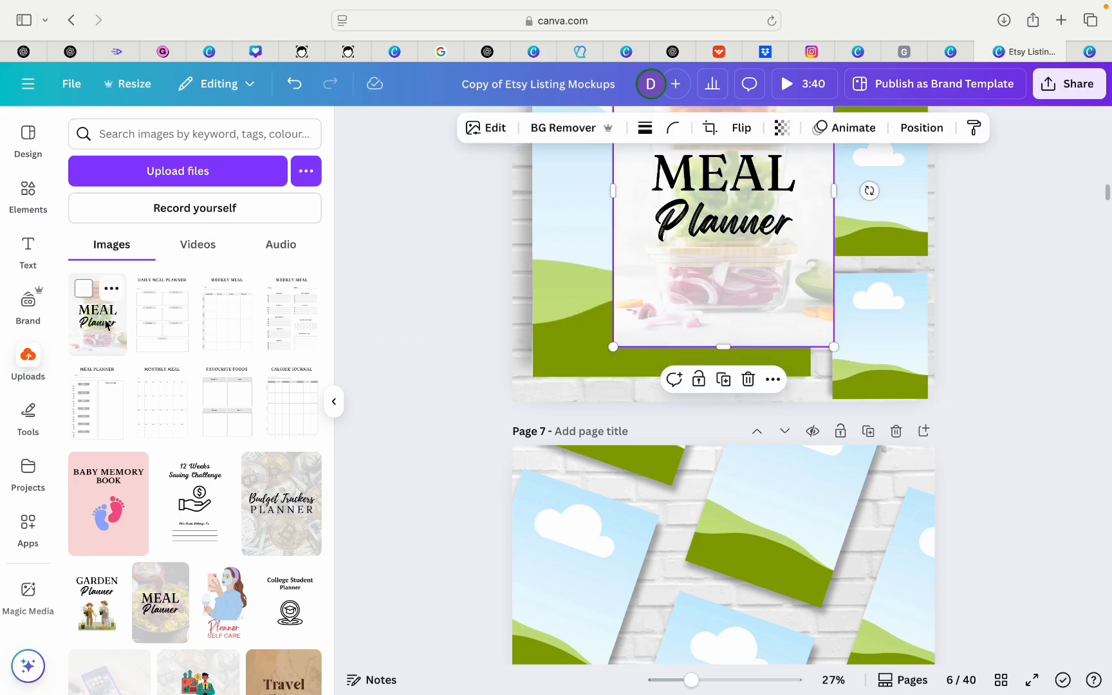
{"action": "scroll", "coordinate": [672, 386], "scroll_direction": "up", "scroll_amount": 3}
{"action": "left_click_drag", "start_coordinate": [695, 339], "coordinate": [665, 334]}
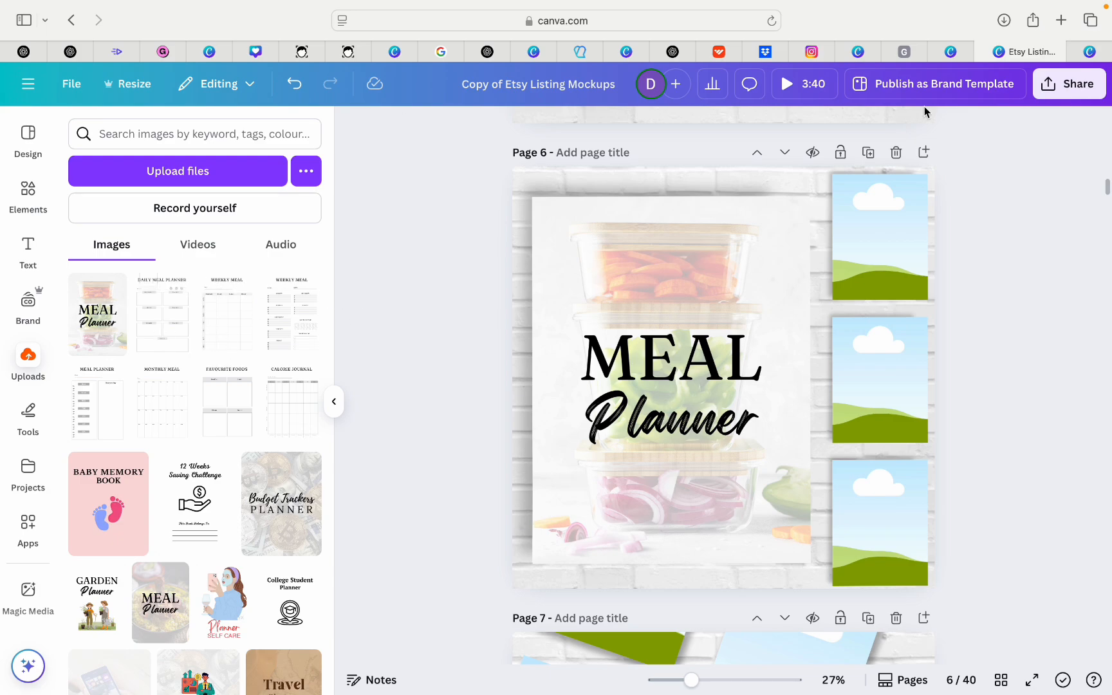
Check the first inner page in the meal planner design and place the Daily Meal Planner image in the mockup's upper small frame.
{"action": "left_click", "coordinate": [983, 52]}
{"action": "scroll", "coordinate": [732, 316], "scroll_direction": "up", "scroll_amount": 15}
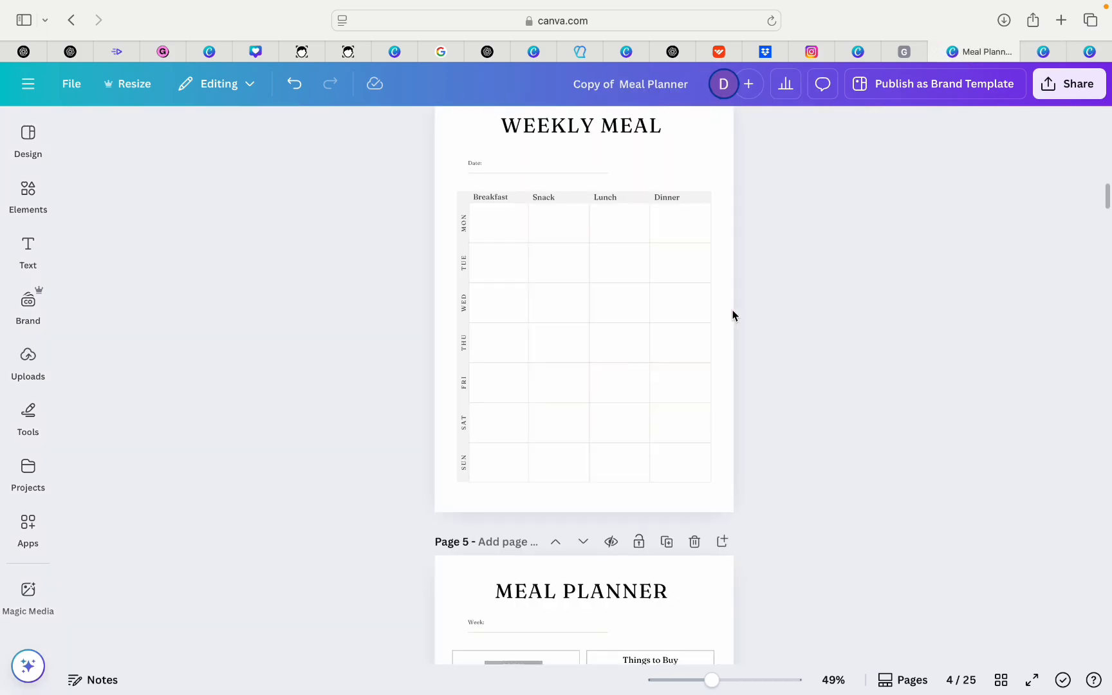
{"action": "scroll", "coordinate": [732, 315], "scroll_direction": "up", "scroll_amount": 8}
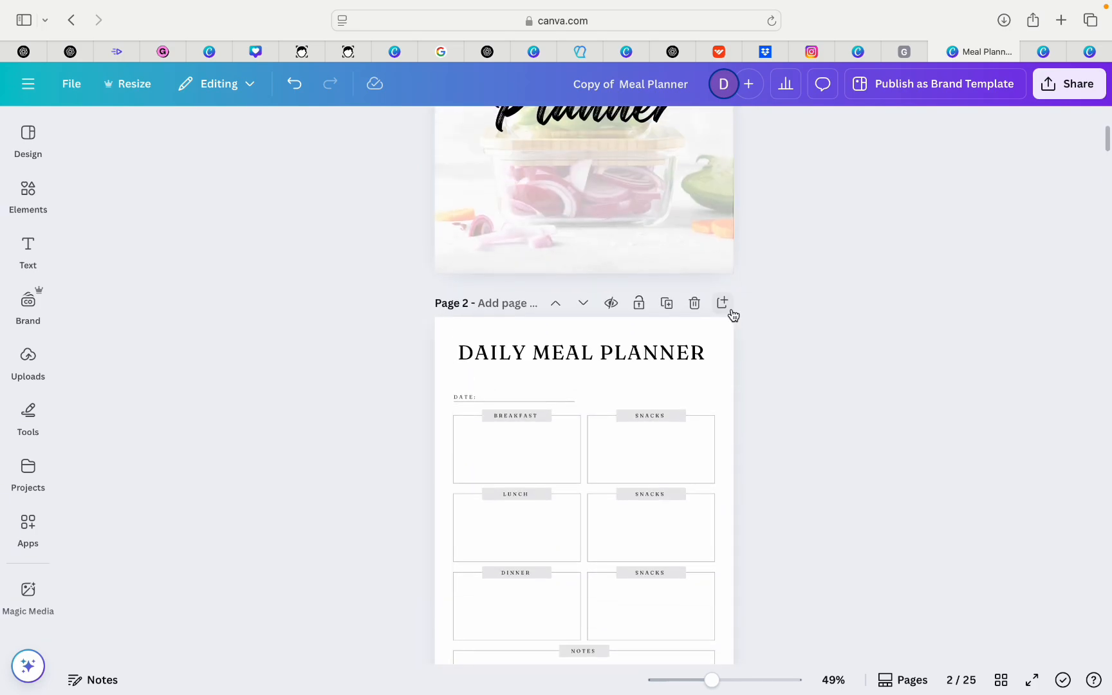
{"action": "left_click", "coordinate": [1097, 54]}
{"action": "left_click", "coordinate": [1001, 53]}
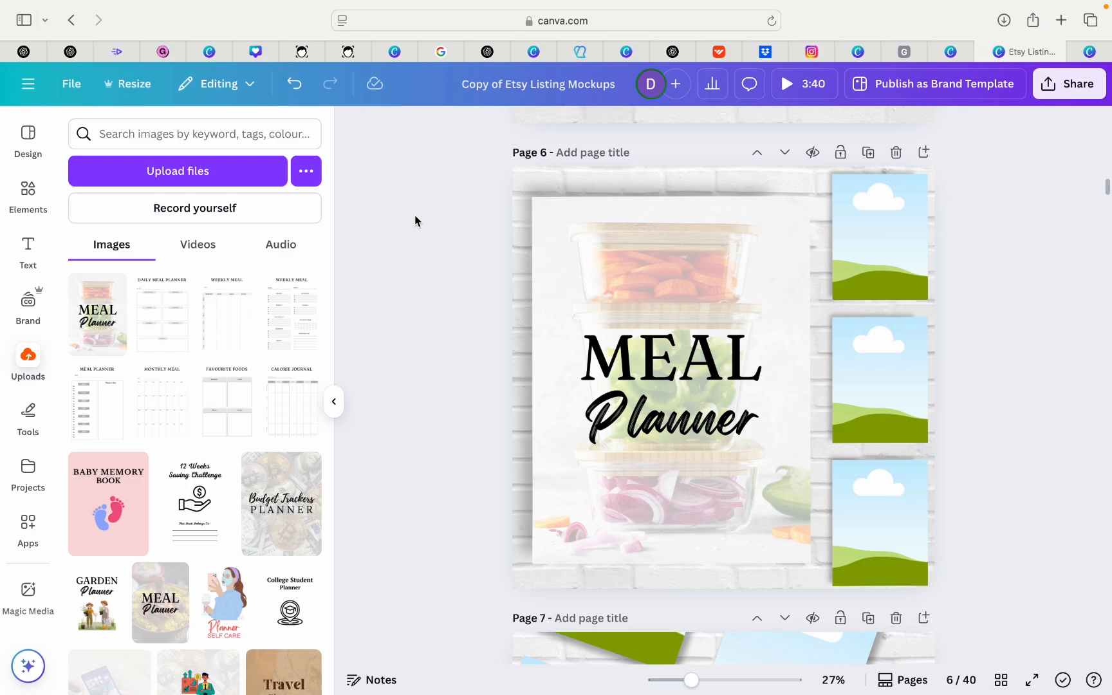
{"action": "left_click", "coordinate": [160, 330]}
{"action": "left_click_drag", "start_coordinate": [793, 260], "coordinate": [868, 242]}
Check page 3 of the meal planner and place the matching Weekly Meal image in the mockup's middle small frame.
{"action": "left_click", "coordinate": [952, 54]}
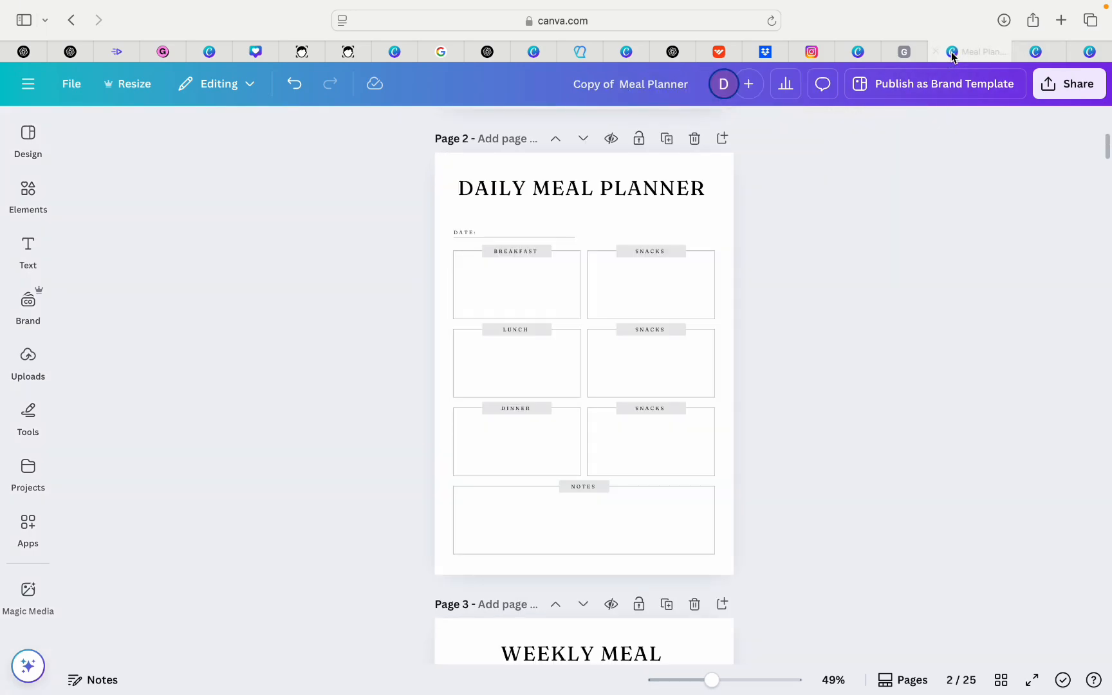
{"action": "scroll", "coordinate": [834, 304], "scroll_direction": "down", "scroll_amount": 5}
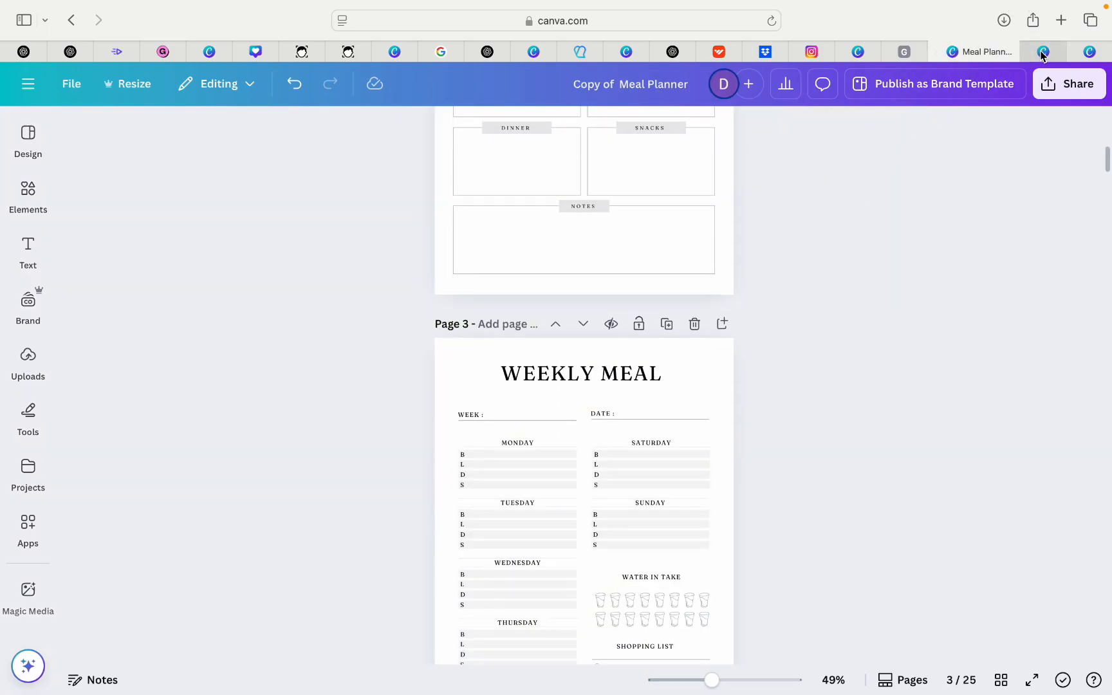
{"action": "left_click", "coordinate": [1043, 53]}
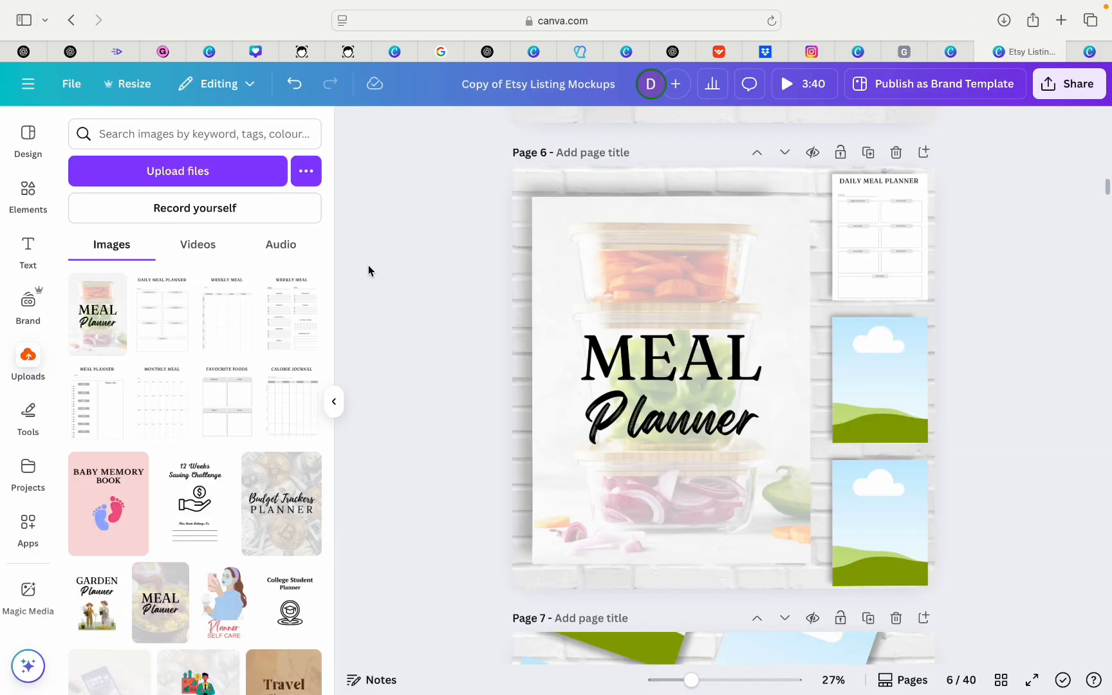
{"action": "left_click", "coordinate": [295, 331]}
{"action": "left_click_drag", "start_coordinate": [731, 371], "coordinate": [864, 375]}
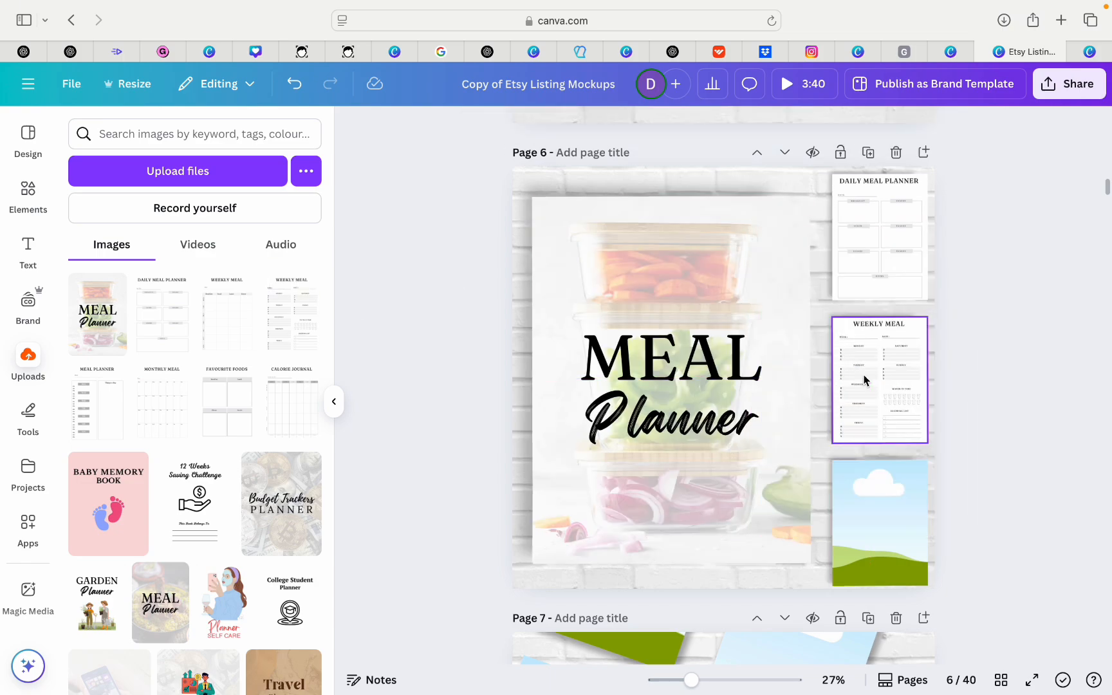
Check page 4 of the meal planner design and place the matching Weekly Meal table image in the page 6 mockup's lower small frame.
{"action": "scroll", "coordinate": [864, 375], "scroll_direction": "down", "scroll_amount": 2}
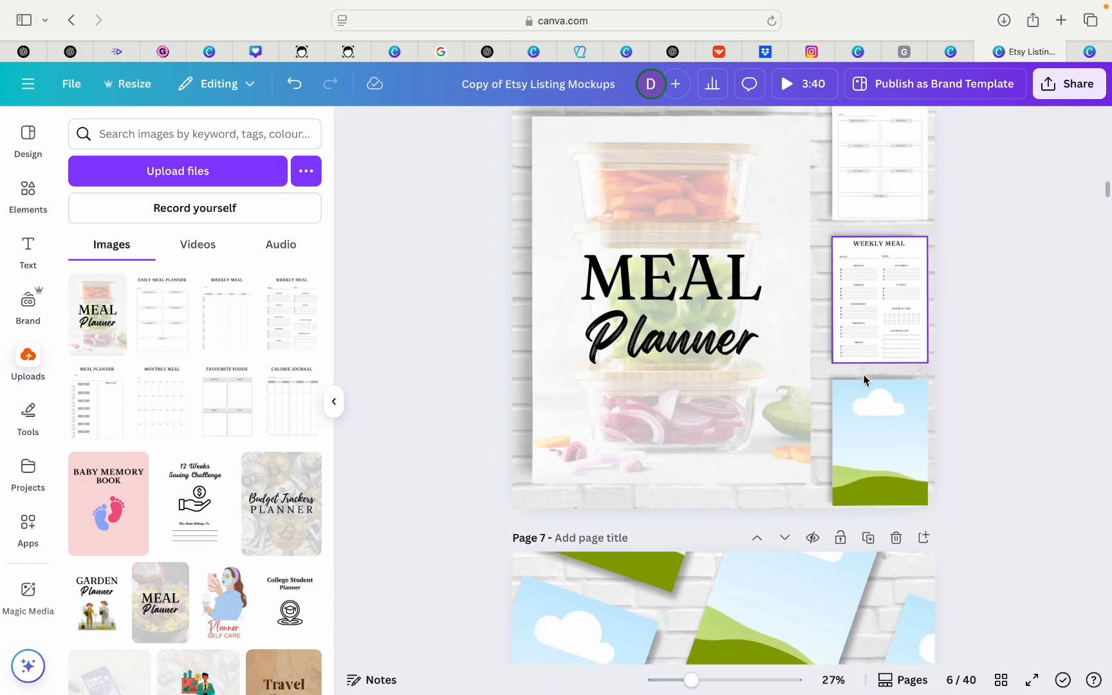
{"action": "left_click", "coordinate": [960, 53]}
{"action": "scroll", "coordinate": [605, 331], "scroll_direction": "down", "scroll_amount": 8}
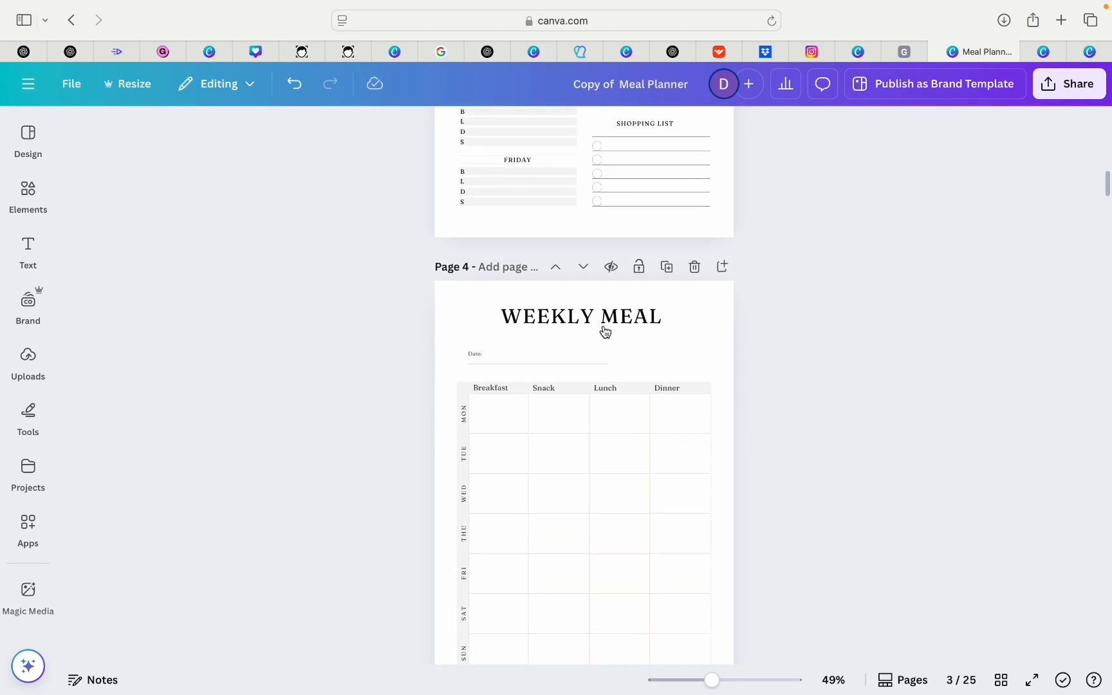
{"action": "scroll", "coordinate": [605, 332], "scroll_direction": "up", "scroll_amount": 5}
{"action": "scroll", "coordinate": [603, 329], "scroll_direction": "down", "scroll_amount": 6}
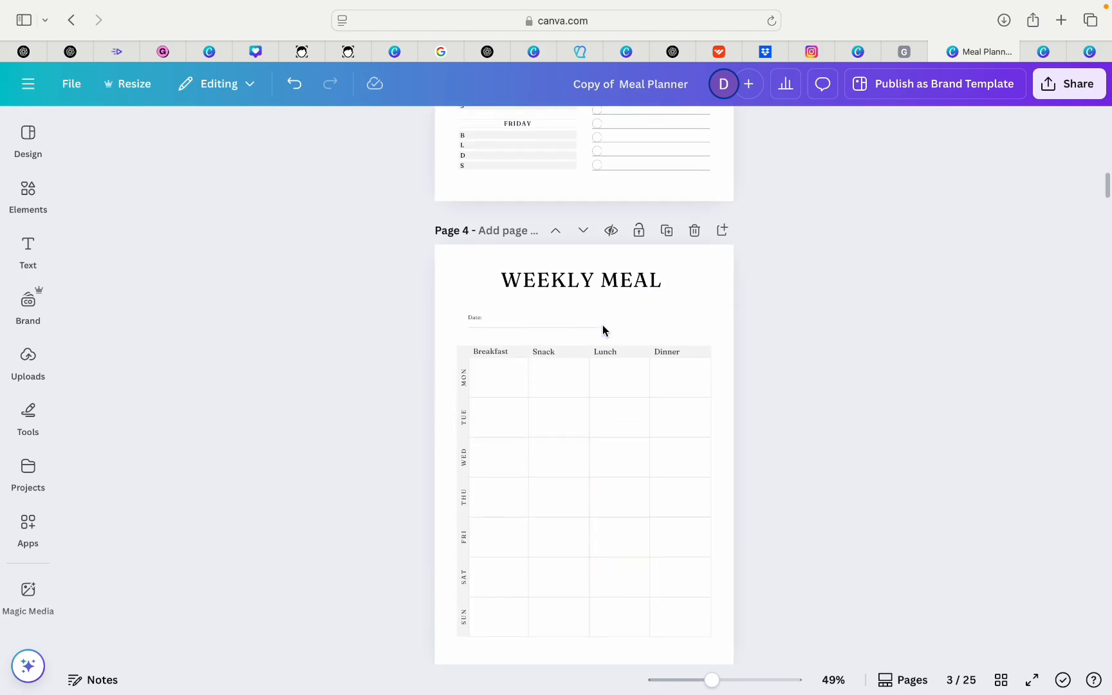
{"action": "left_click", "coordinate": [1044, 53]}
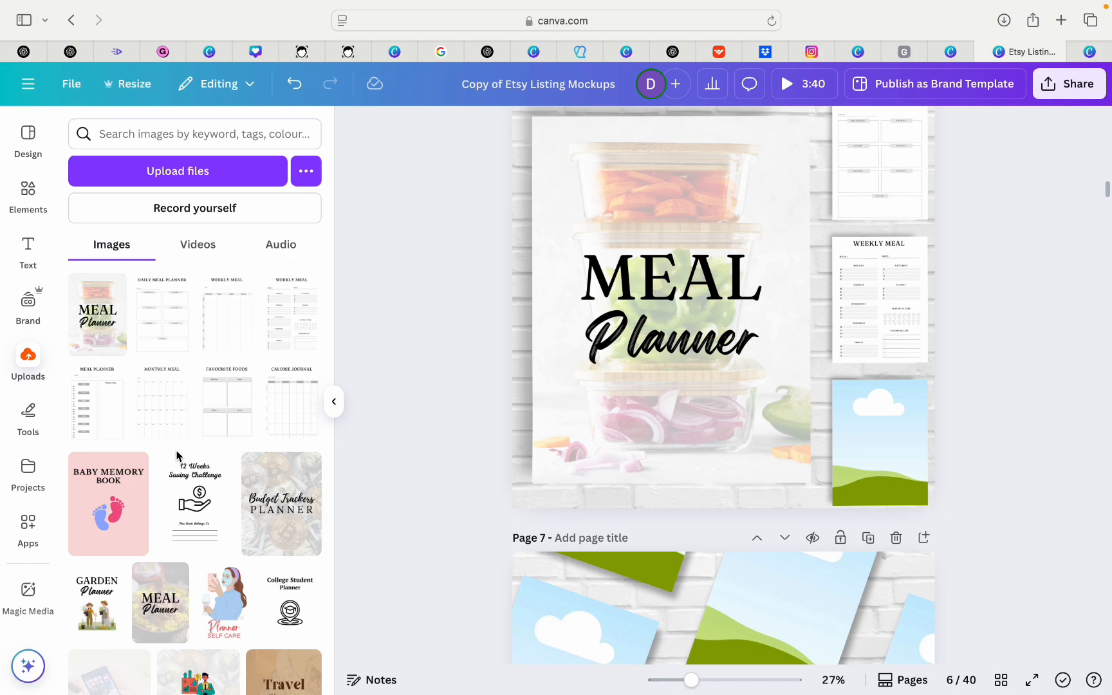
{"action": "left_click", "coordinate": [242, 317]}
{"action": "left_click_drag", "start_coordinate": [738, 300], "coordinate": [877, 440]}
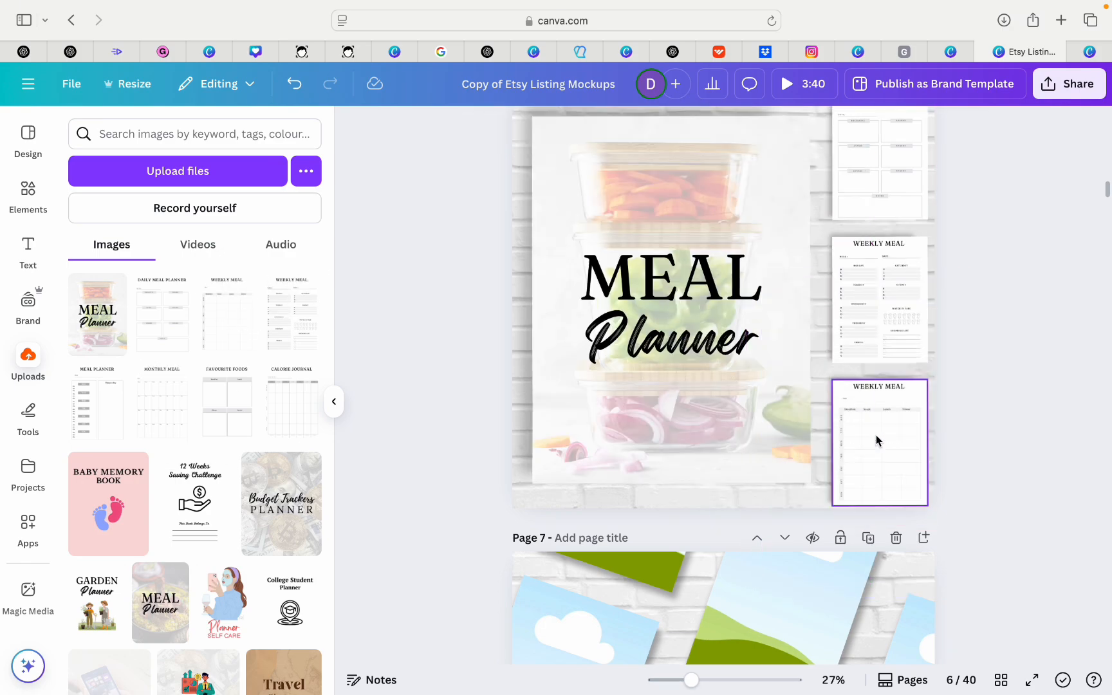
{"action": "scroll", "coordinate": [997, 269], "scroll_direction": "up", "scroll_amount": 3}
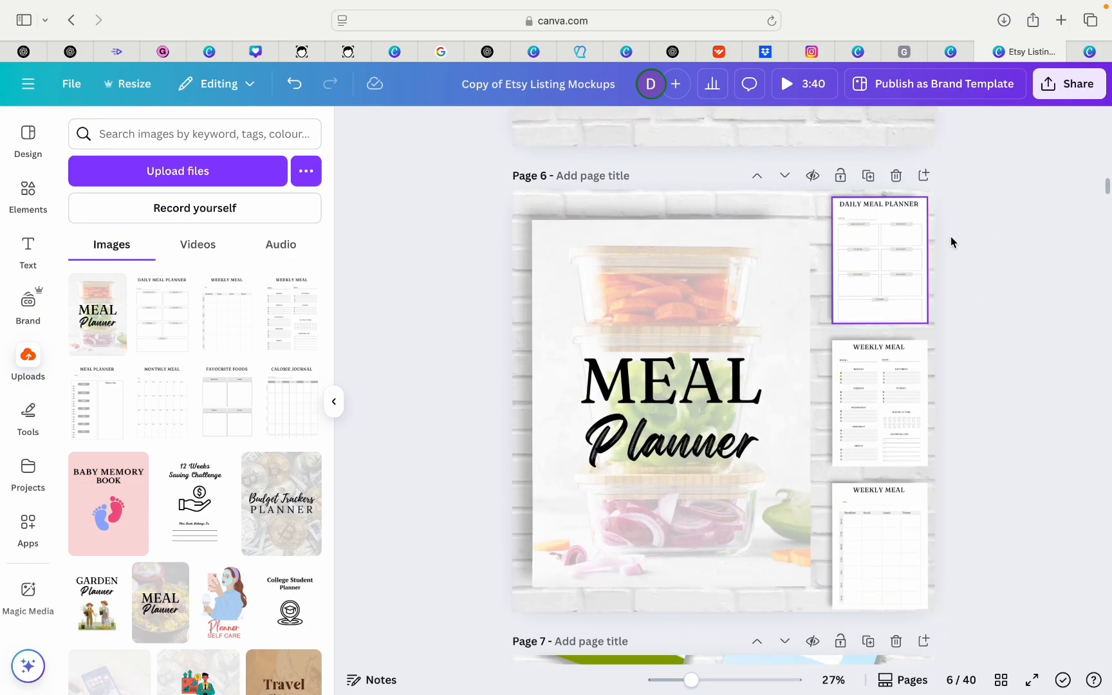
Browse the mockup layouts from page 7 to page 20 for one that fits many planner pages.
{"action": "scroll", "coordinate": [970, 265], "scroll_direction": "down", "scroll_amount": 10}
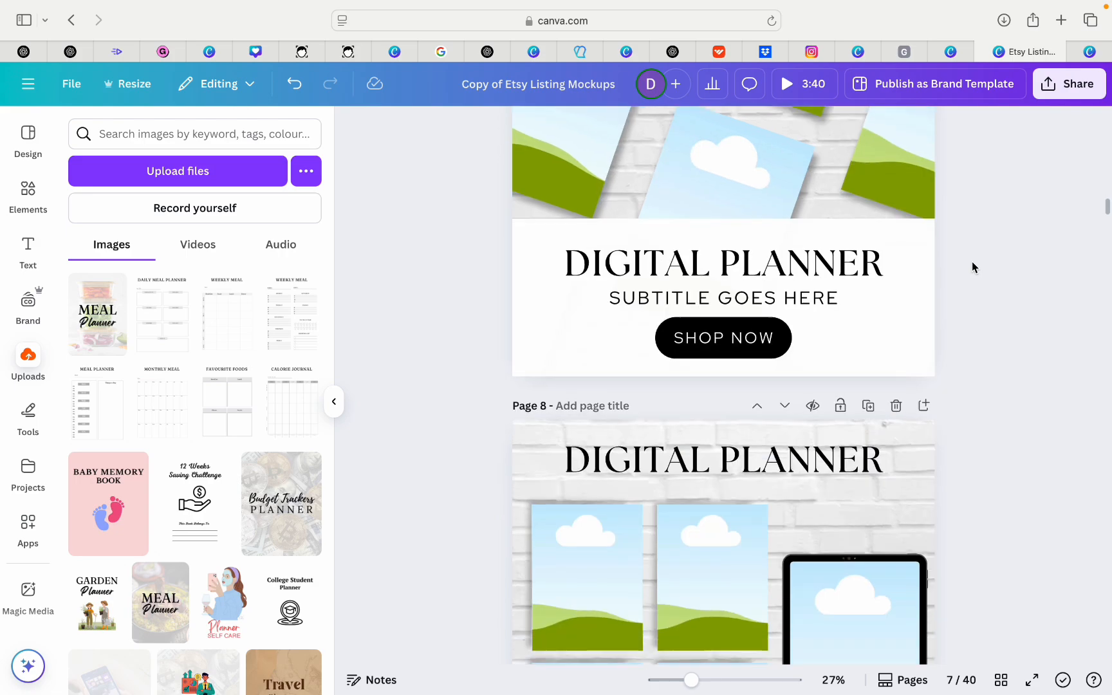
{"action": "scroll", "coordinate": [973, 266], "scroll_direction": "down", "scroll_amount": 4}
{"action": "scroll", "coordinate": [973, 266], "scroll_direction": "down", "scroll_amount": 7}
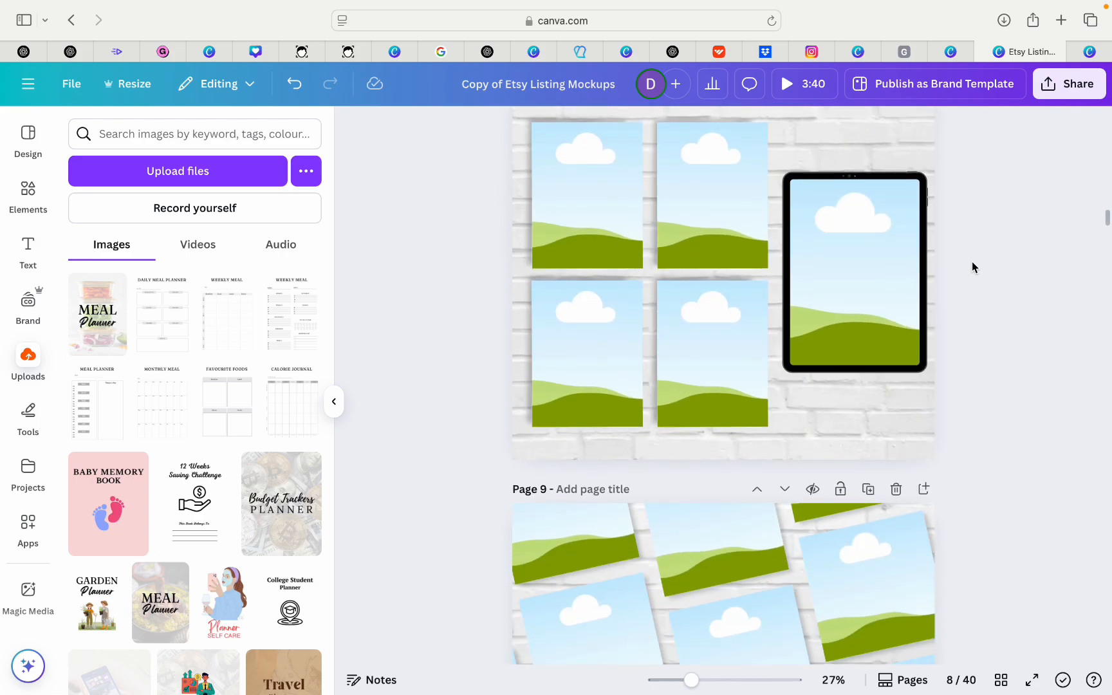
{"action": "scroll", "coordinate": [973, 266], "scroll_direction": "down", "scroll_amount": 20}
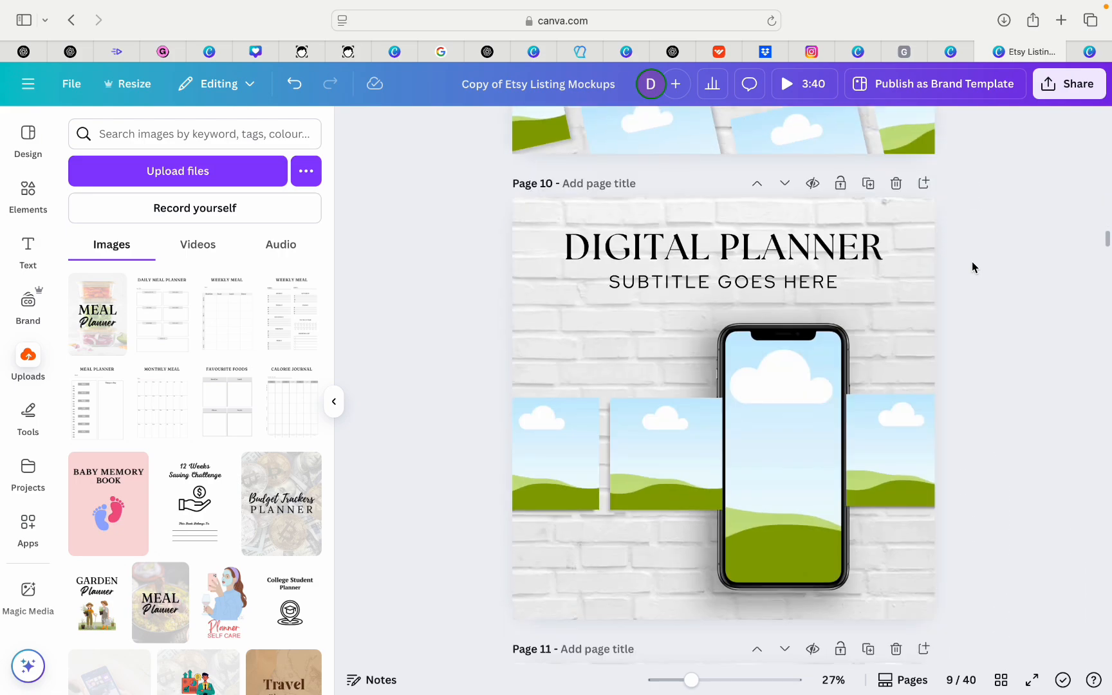
{"action": "scroll", "coordinate": [973, 266], "scroll_direction": "down", "scroll_amount": 16}
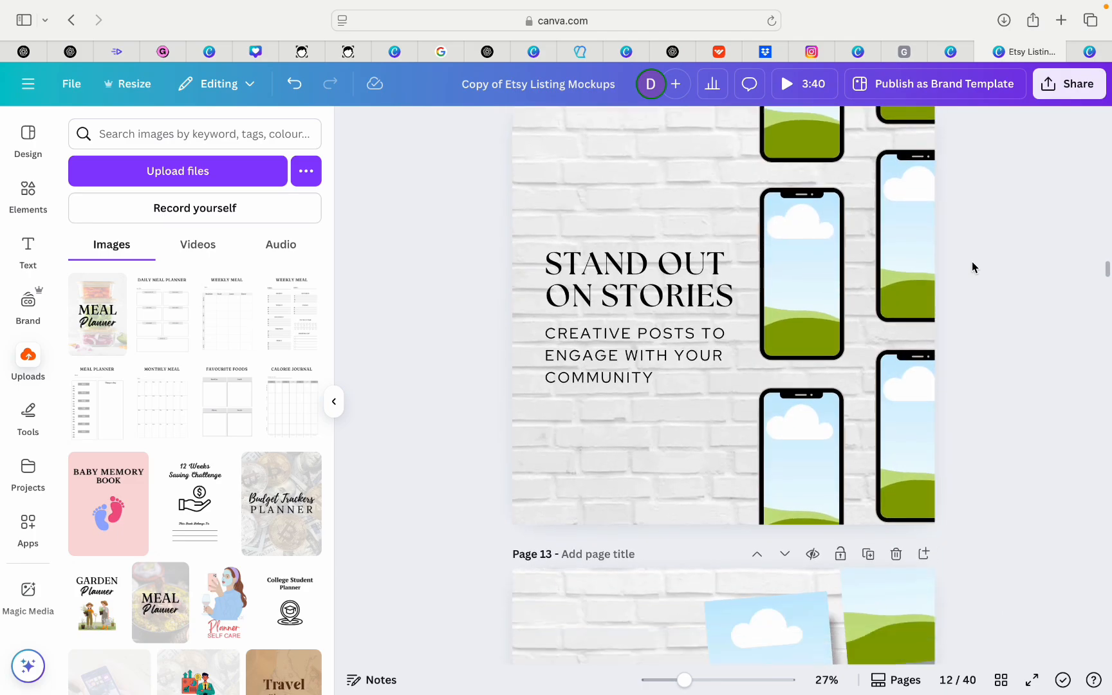
{"action": "scroll", "coordinate": [972, 267], "scroll_direction": "down", "scroll_amount": 20}
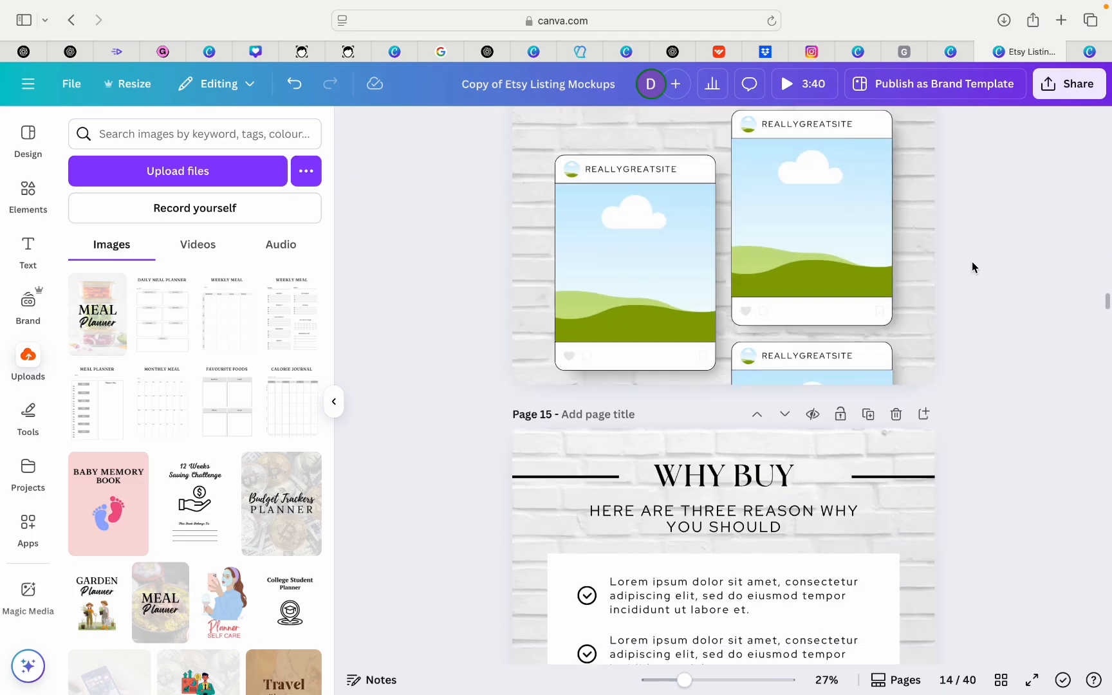
{"action": "scroll", "coordinate": [973, 266], "scroll_direction": "up", "scroll_amount": 3}
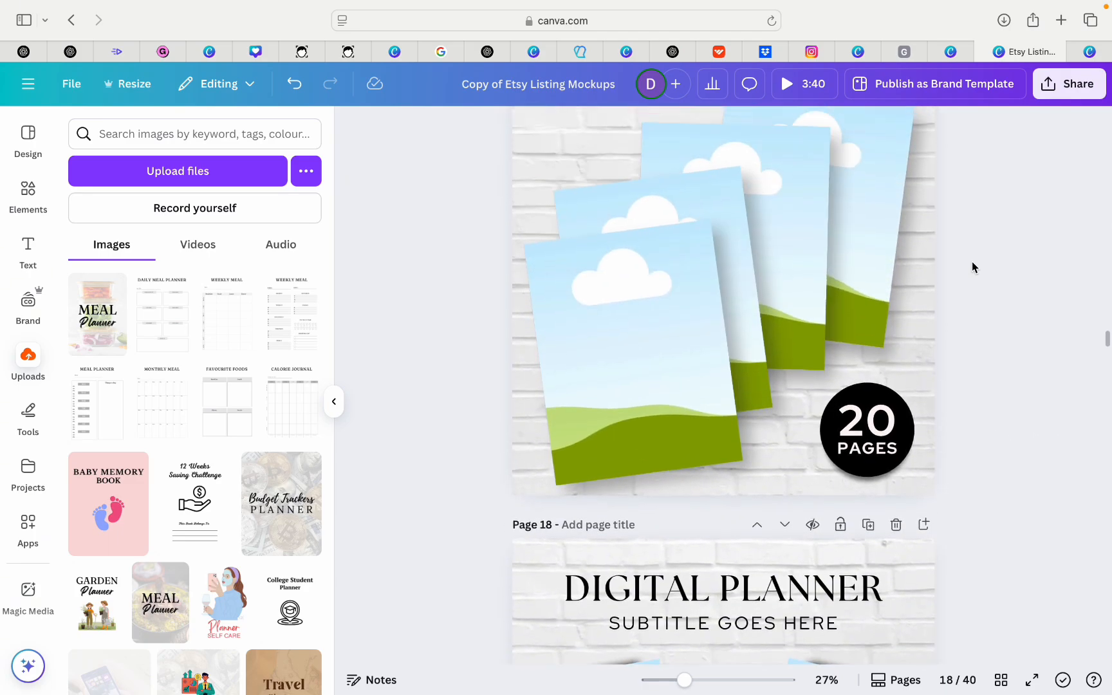
{"action": "scroll", "coordinate": [972, 266], "scroll_direction": "down", "scroll_amount": 8}
{"action": "scroll", "coordinate": [973, 265], "scroll_direction": "down", "scroll_amount": 5}
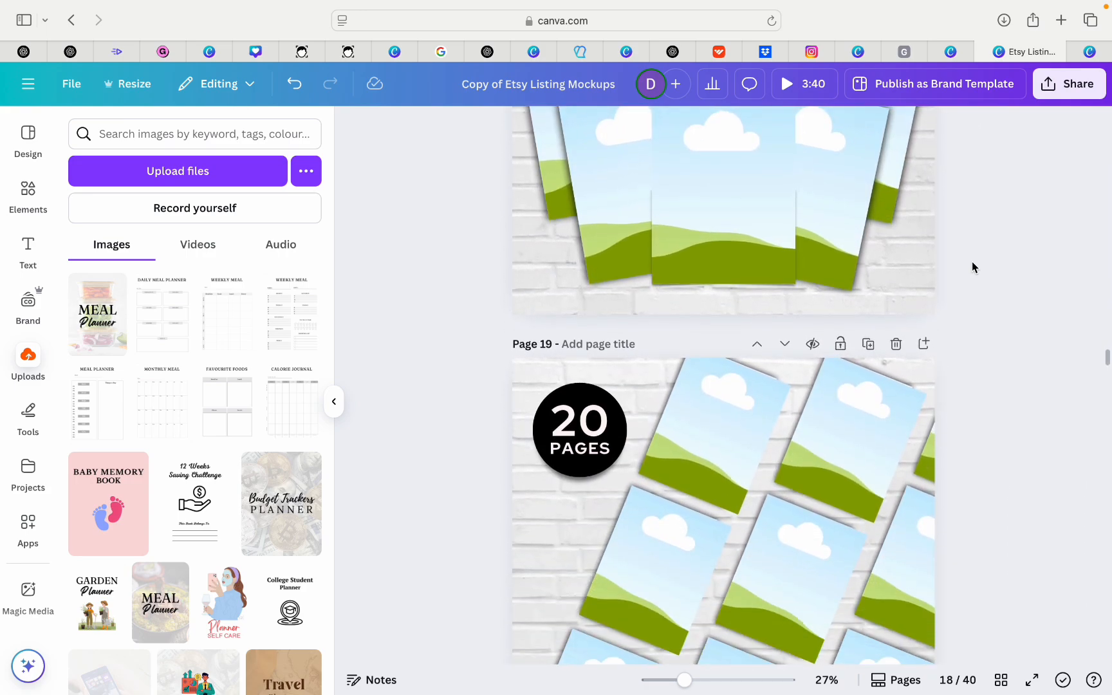
{"action": "scroll", "coordinate": [973, 266], "scroll_direction": "down", "scroll_amount": 8}
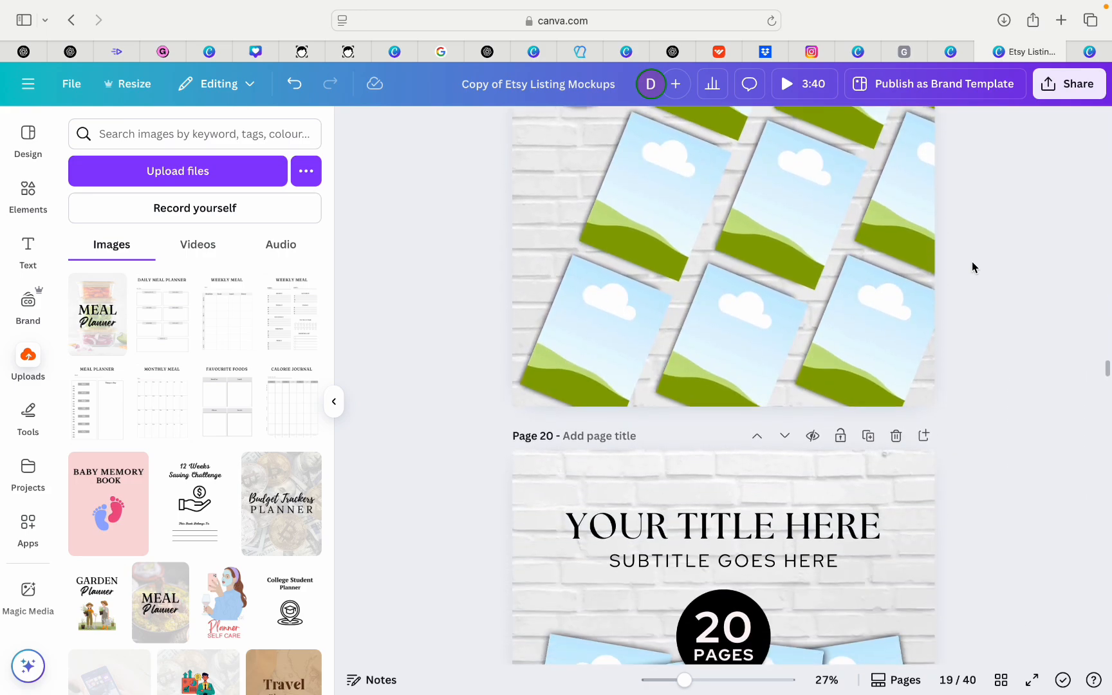
{"action": "scroll", "coordinate": [973, 267], "scroll_direction": "up", "scroll_amount": 6}
{"action": "scroll", "coordinate": [973, 261], "scroll_direction": "up", "scroll_amount": 2}
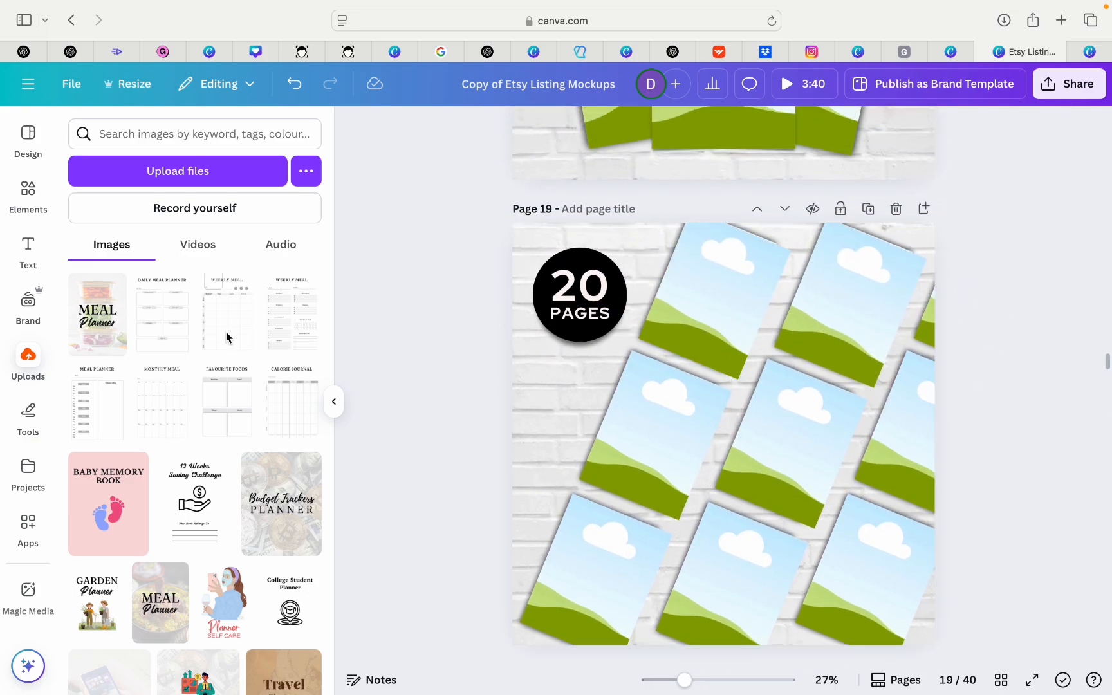
Fill the first slanted column of frames on page 19 with the Daily Meal Planner, Weekly Meal table and Weekly Meal list images.
{"action": "left_click", "coordinate": [154, 328]}
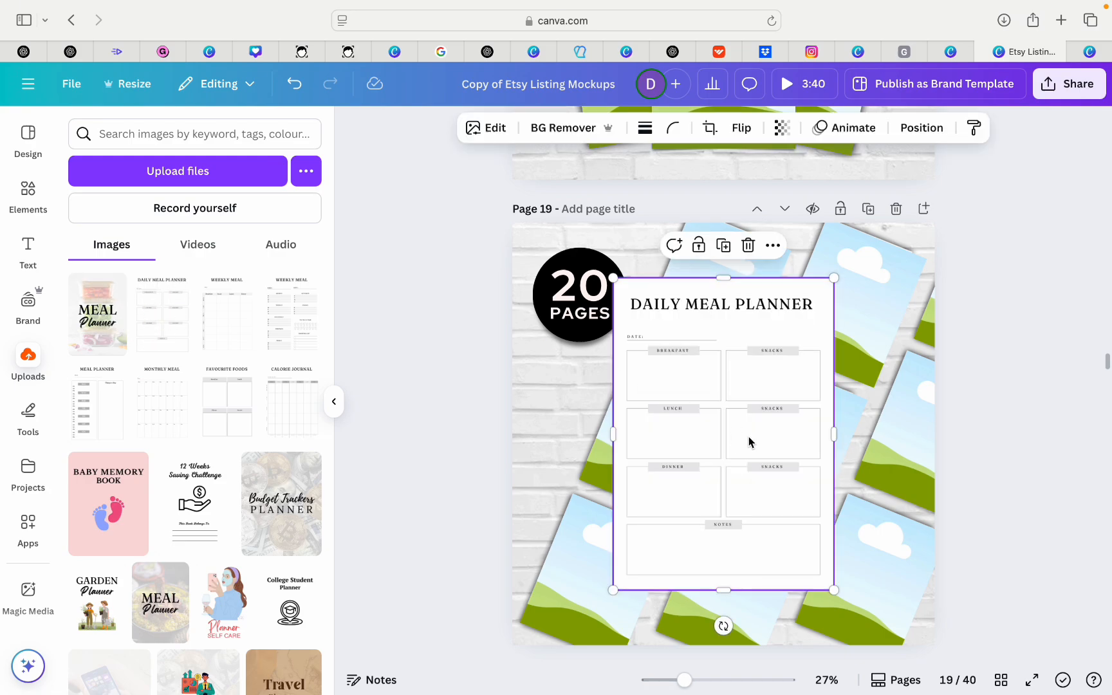
{"action": "left_click_drag", "start_coordinate": [750, 441], "coordinate": [655, 313]}
{"action": "left_click", "coordinate": [230, 329]}
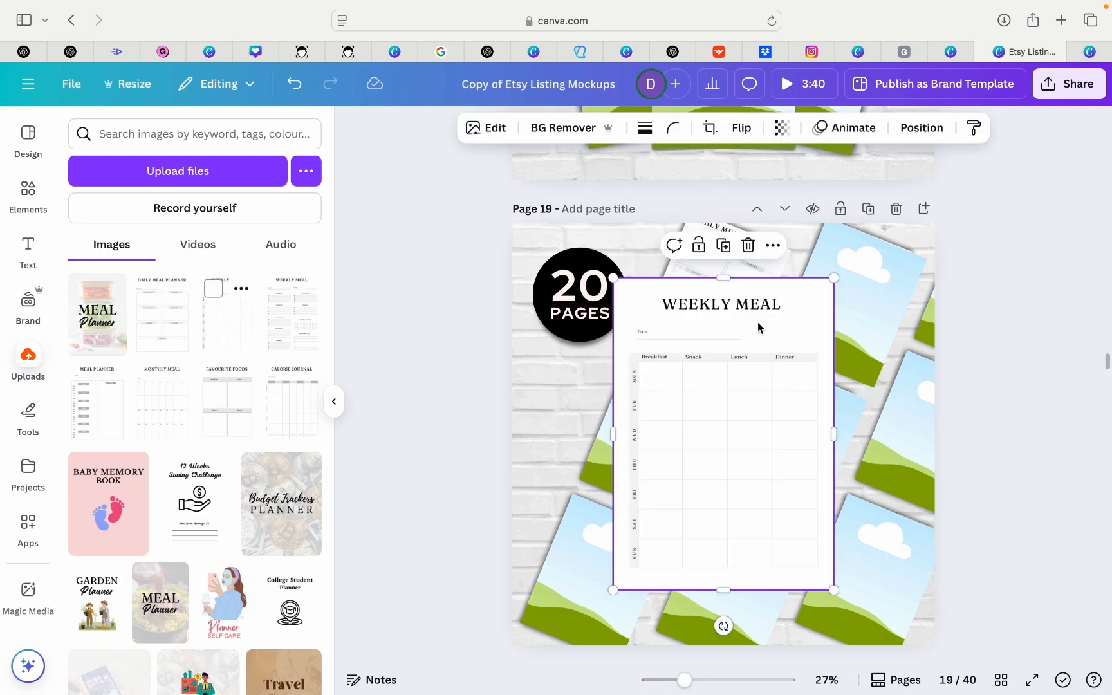
{"action": "left_click_drag", "start_coordinate": [685, 421], "coordinate": [656, 444]}
{"action": "left_click", "coordinate": [266, 339]}
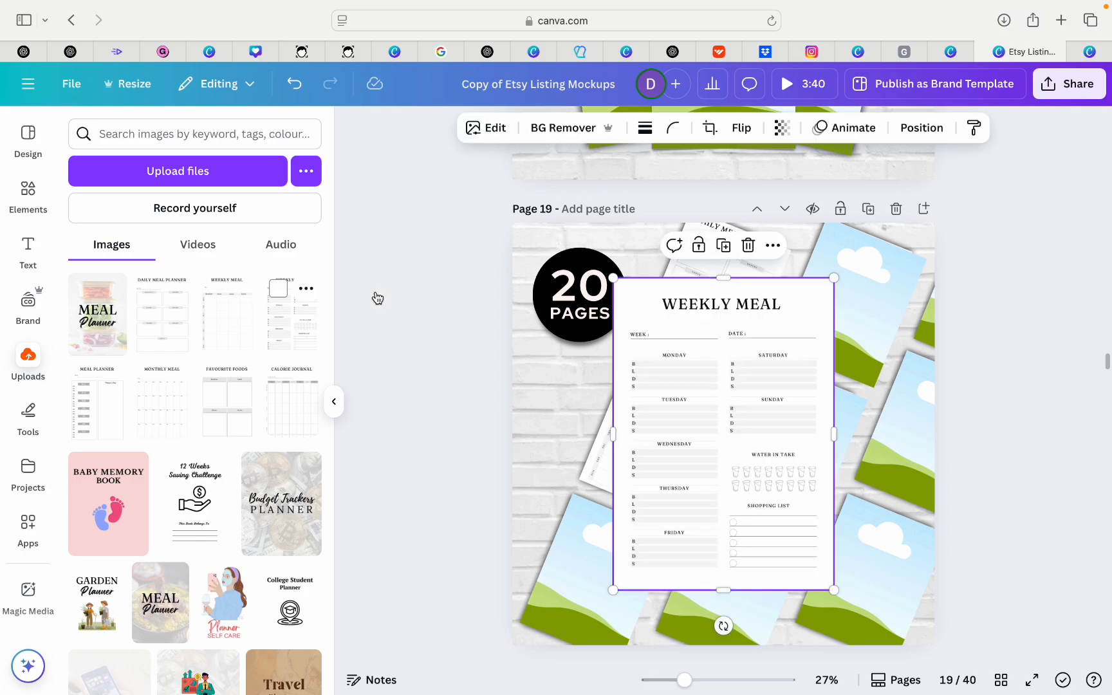
{"action": "left_click_drag", "start_coordinate": [627, 515], "coordinate": [592, 566]}
Place the Meal Planner, Monthly Meal and Favourite Foods images in page 19's middle column and the Calorie Journal in the upper-right frame.
{"action": "left_click", "coordinate": [91, 409]}
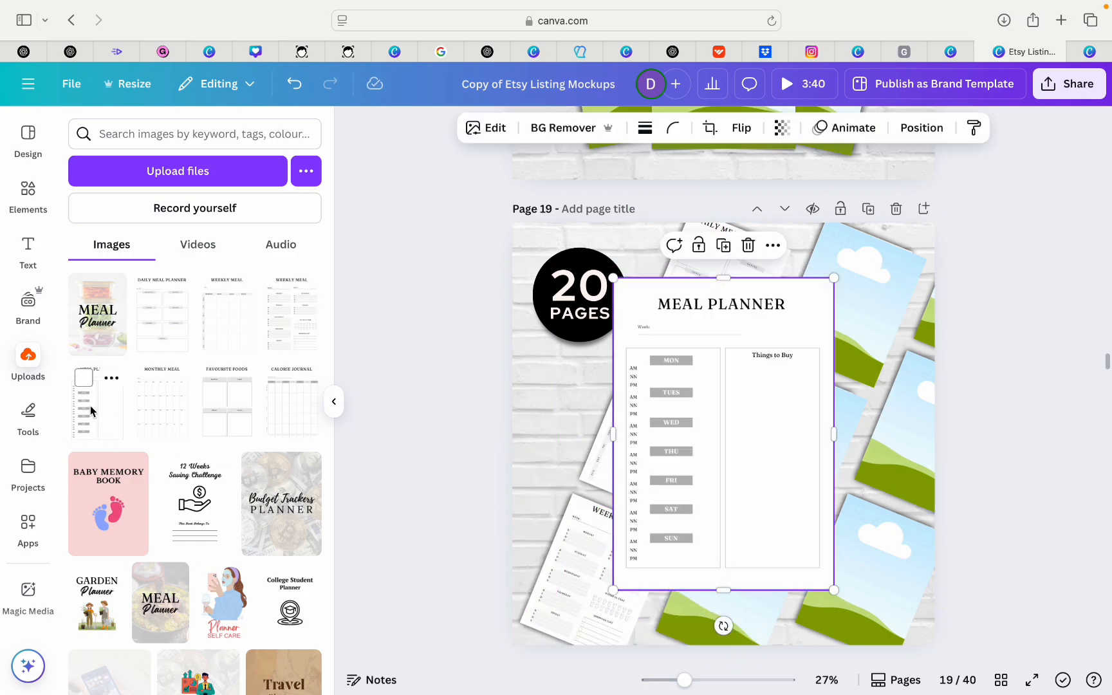
{"action": "left_click_drag", "start_coordinate": [721, 381], "coordinate": [837, 309]}
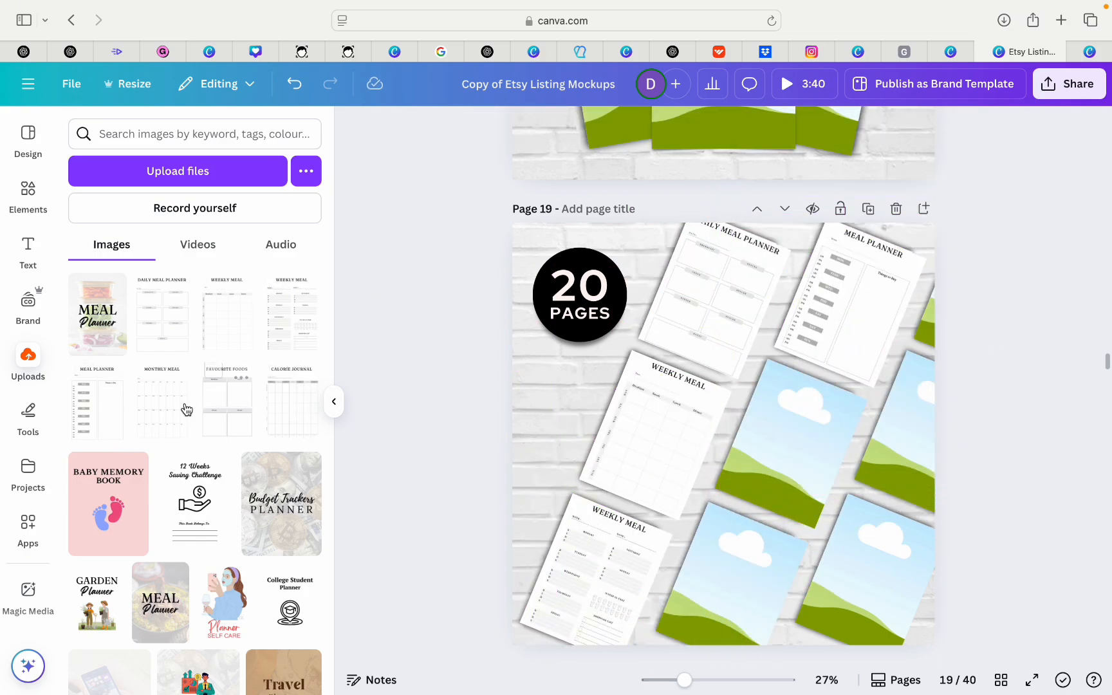
{"action": "left_click", "coordinate": [172, 413]}
{"action": "left_click_drag", "start_coordinate": [734, 436], "coordinate": [766, 439]}
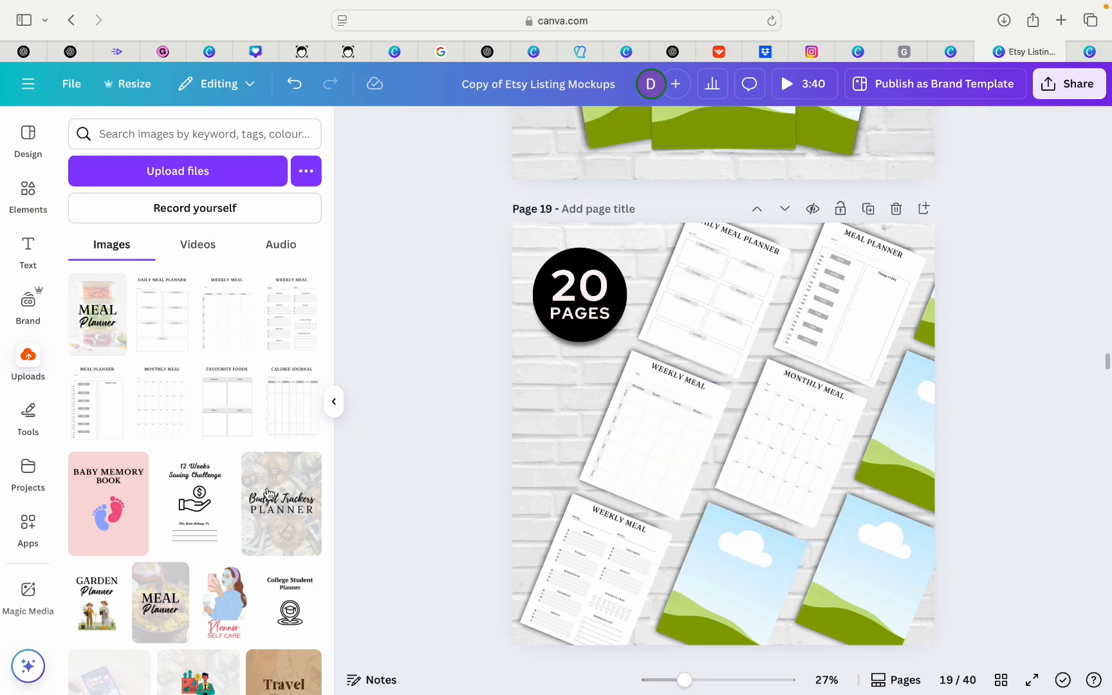
{"action": "left_click", "coordinate": [238, 425]}
{"action": "left_click_drag", "start_coordinate": [715, 479], "coordinate": [718, 596]}
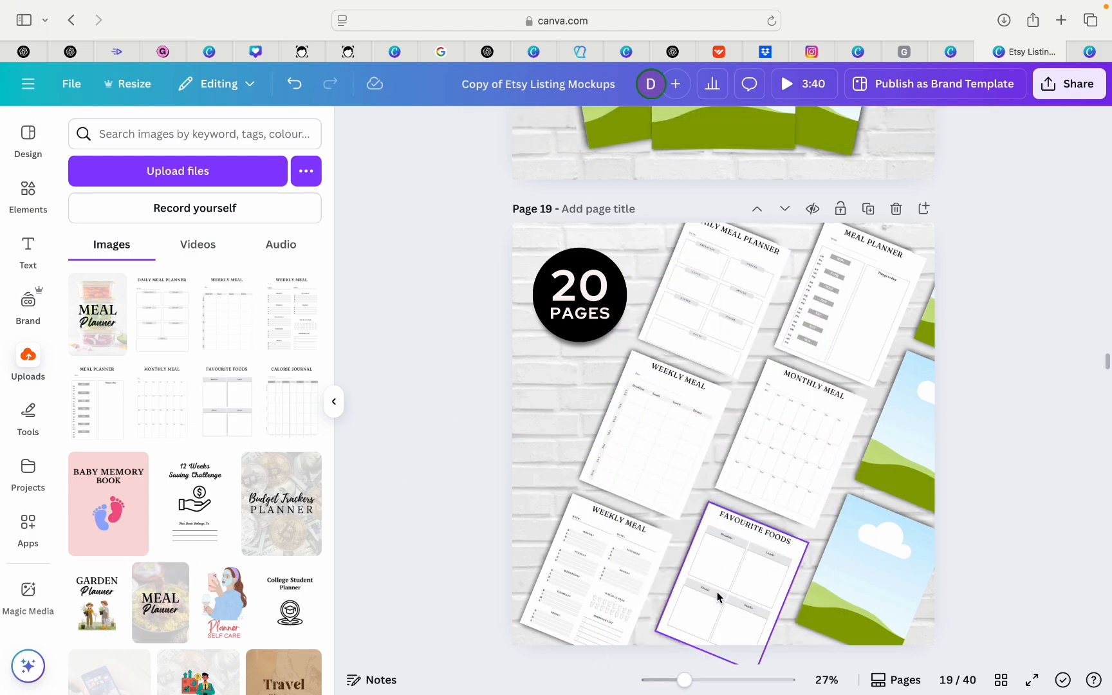
{"action": "left_click", "coordinate": [293, 402]}
{"action": "left_click_drag", "start_coordinate": [740, 391], "coordinate": [931, 336]}
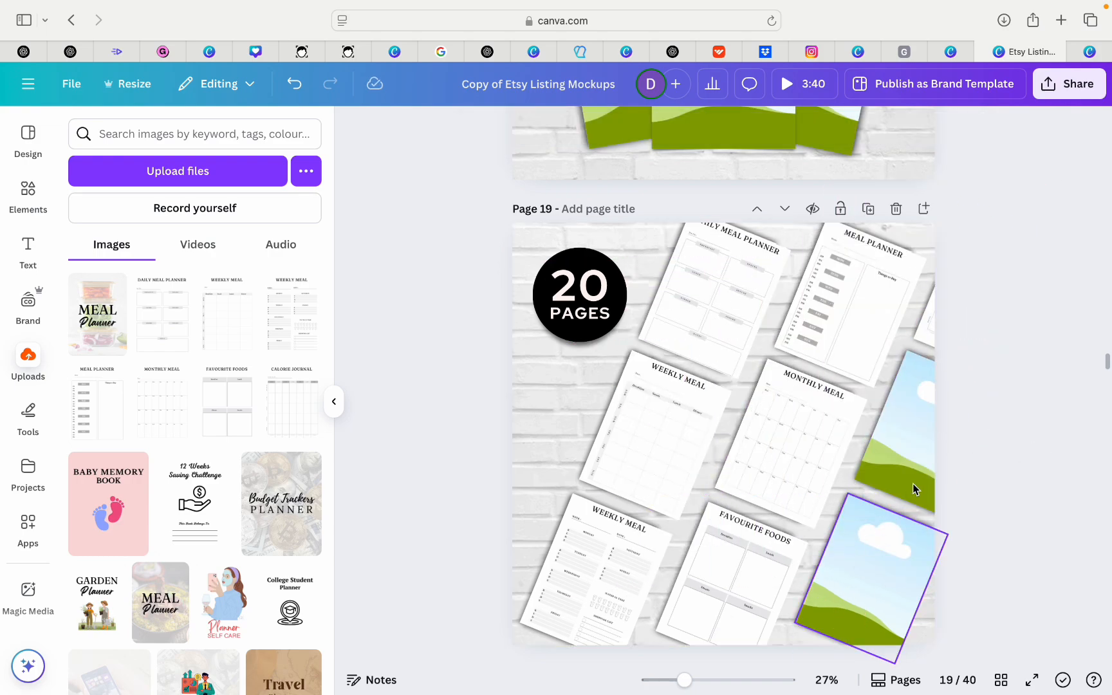
Open the download settings of the meal planner design and limit the page selection to pages 9 and 10.
{"action": "left_click", "coordinate": [961, 48]}
{"action": "scroll", "coordinate": [725, 385], "scroll_direction": "down", "scroll_amount": 3}
{"action": "left_click", "coordinate": [1076, 84]}
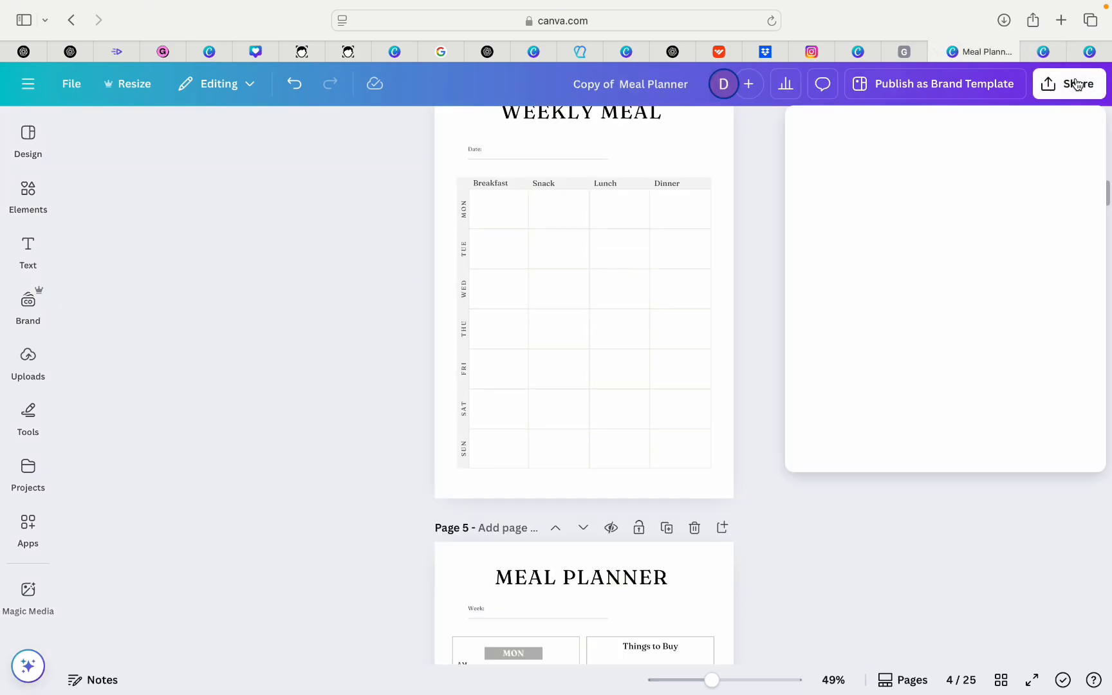
{"action": "left_click", "coordinate": [833, 402]}
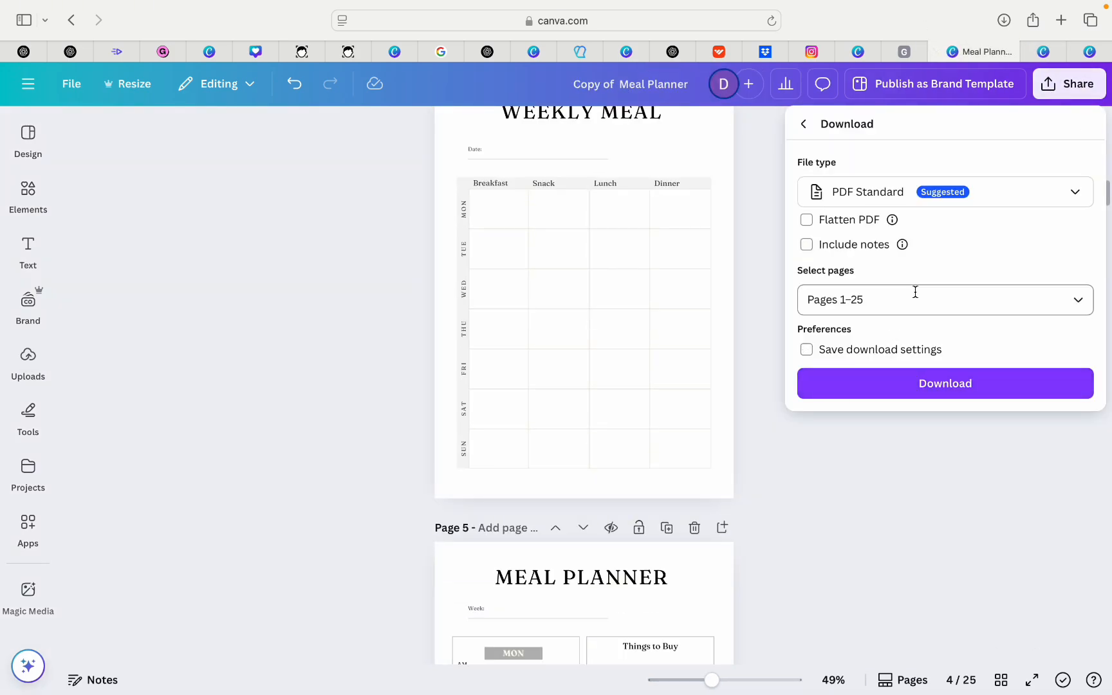
{"action": "left_click", "coordinate": [914, 295]}
{"action": "left_click", "coordinate": [821, 419]}
{"action": "scroll", "coordinate": [821, 419], "scroll_direction": "down", "scroll_amount": 8}
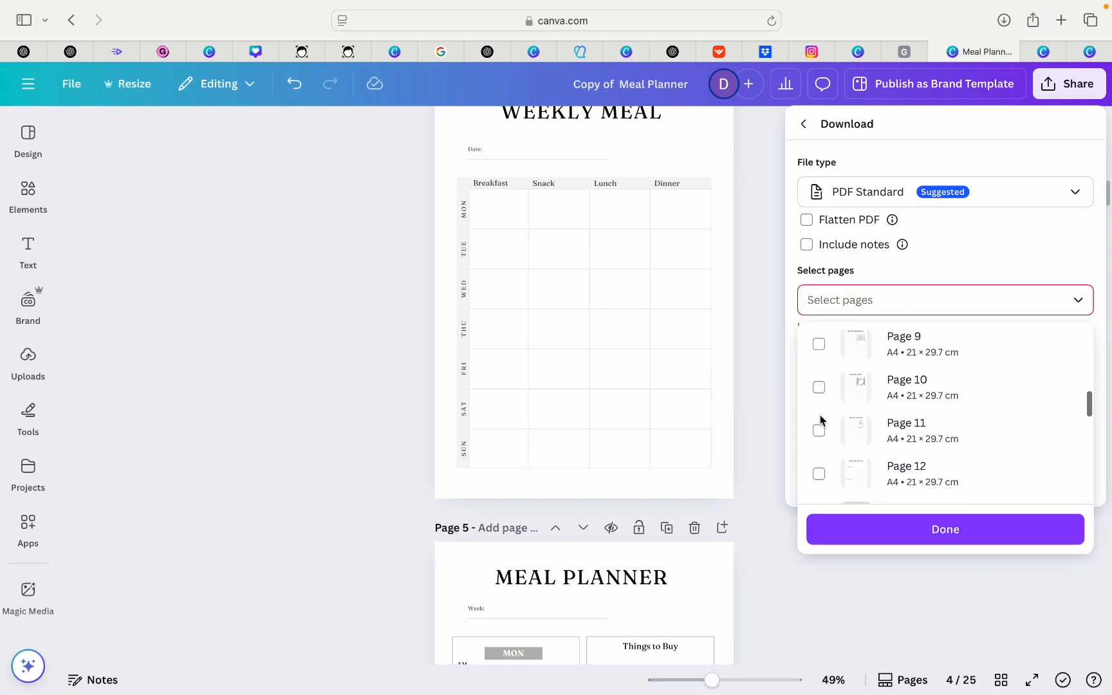
{"action": "left_click", "coordinate": [816, 387]}
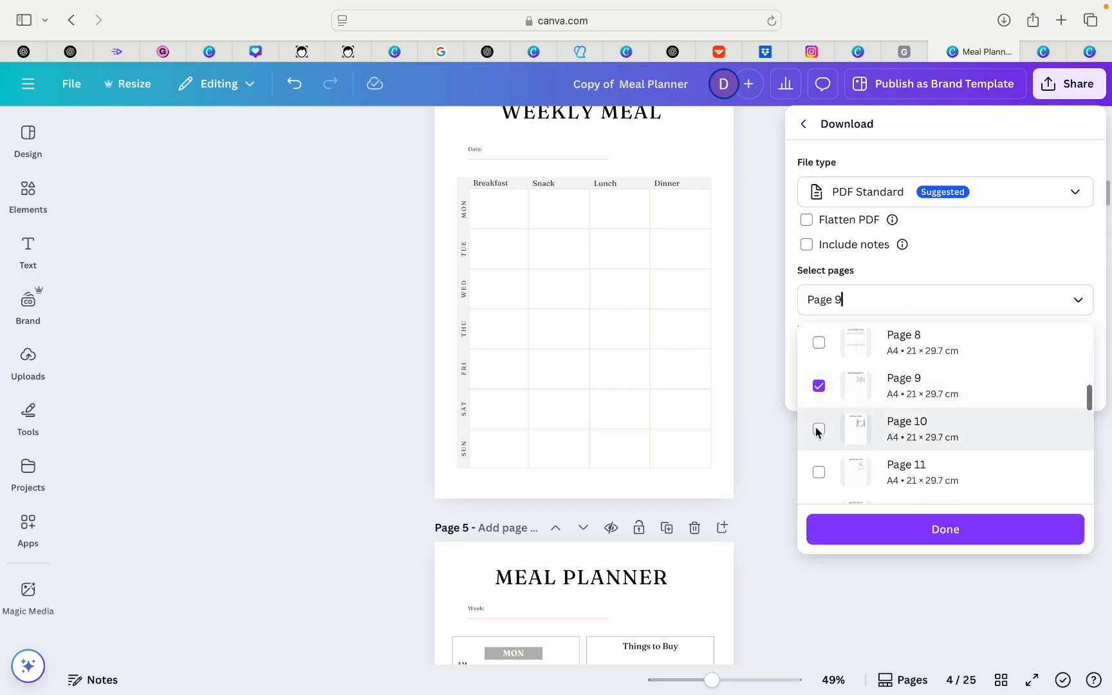
{"action": "scroll", "coordinate": [886, 472], "scroll_direction": "down", "scroll_amount": 1}
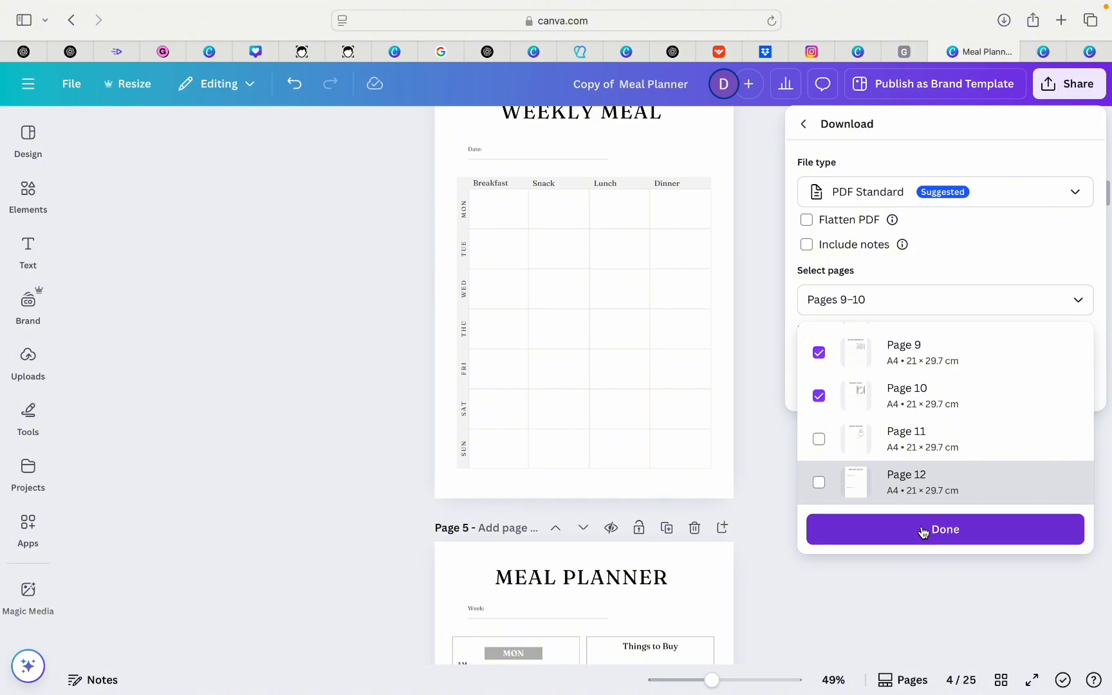
Set the download file type to PNG and download the selected meal planner pages.
{"action": "left_click", "coordinate": [869, 216]}
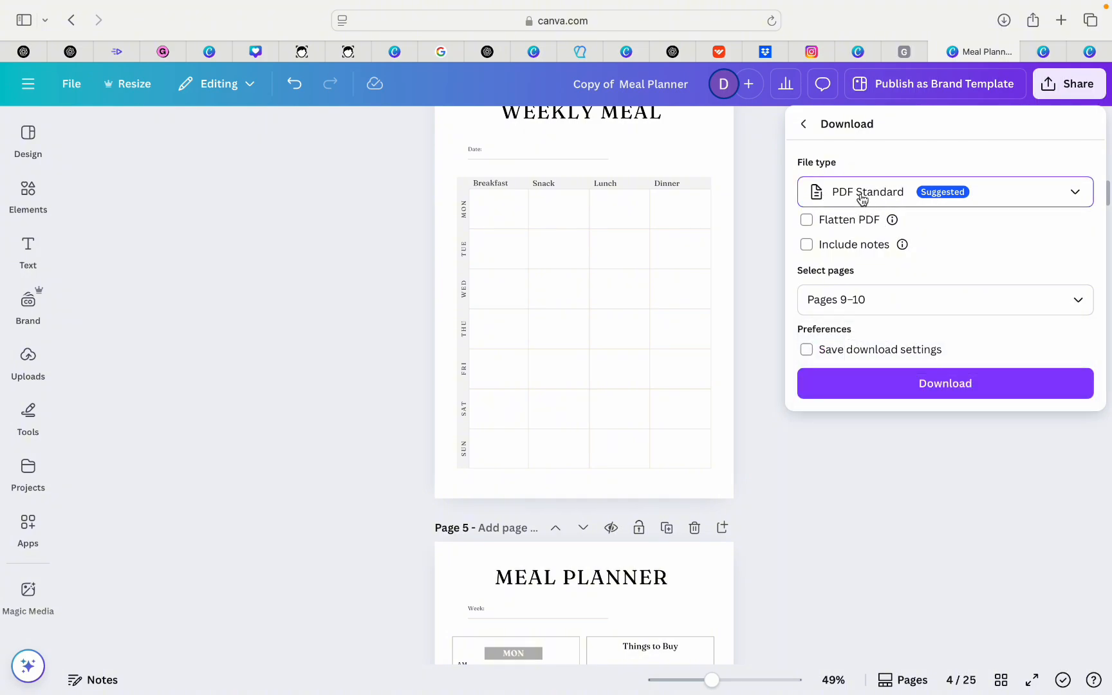
{"action": "left_click", "coordinate": [863, 193]}
{"action": "left_click", "coordinate": [838, 215]}
{"action": "left_click", "coordinate": [935, 492]}
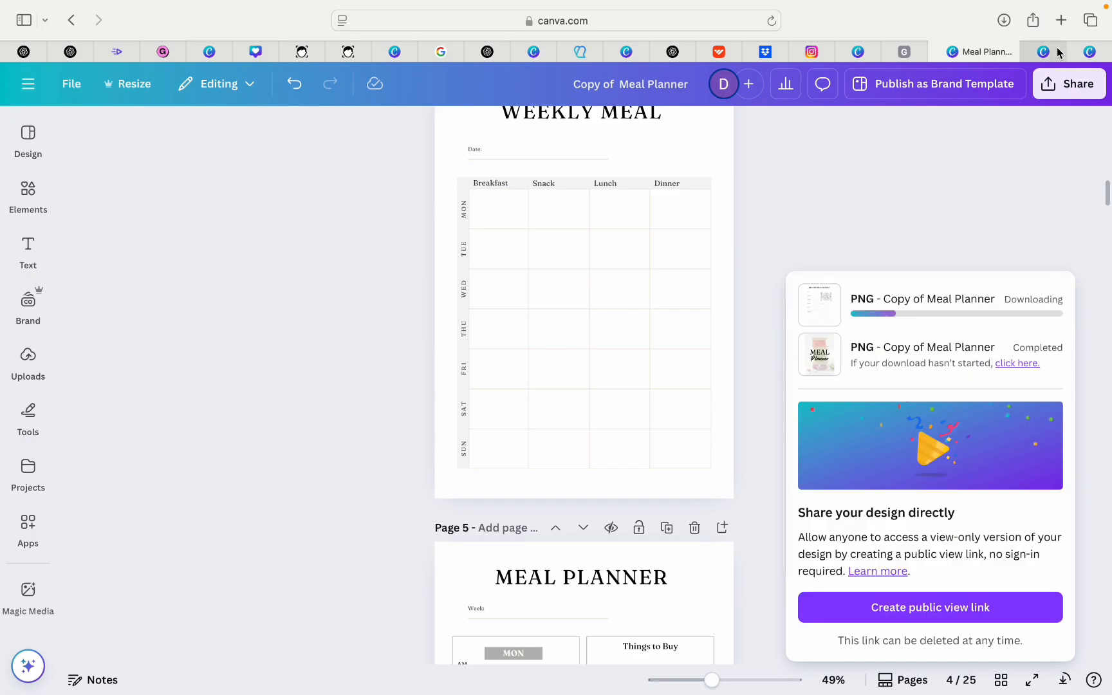
Switch to the Etsy listing mockups design and upload 10.png and 9.png from the Copy of Meal Planner-2 folder in Downloads.
{"action": "mouse_move", "coordinate": [1046, 56]}
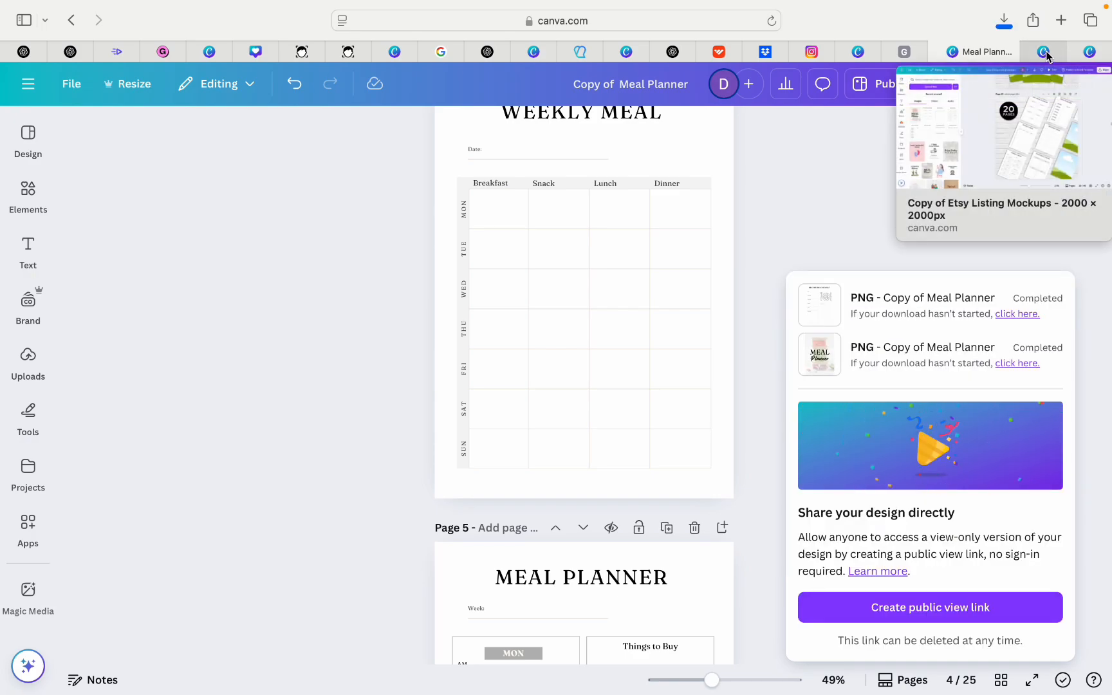
{"action": "left_click", "coordinate": [1045, 56]}
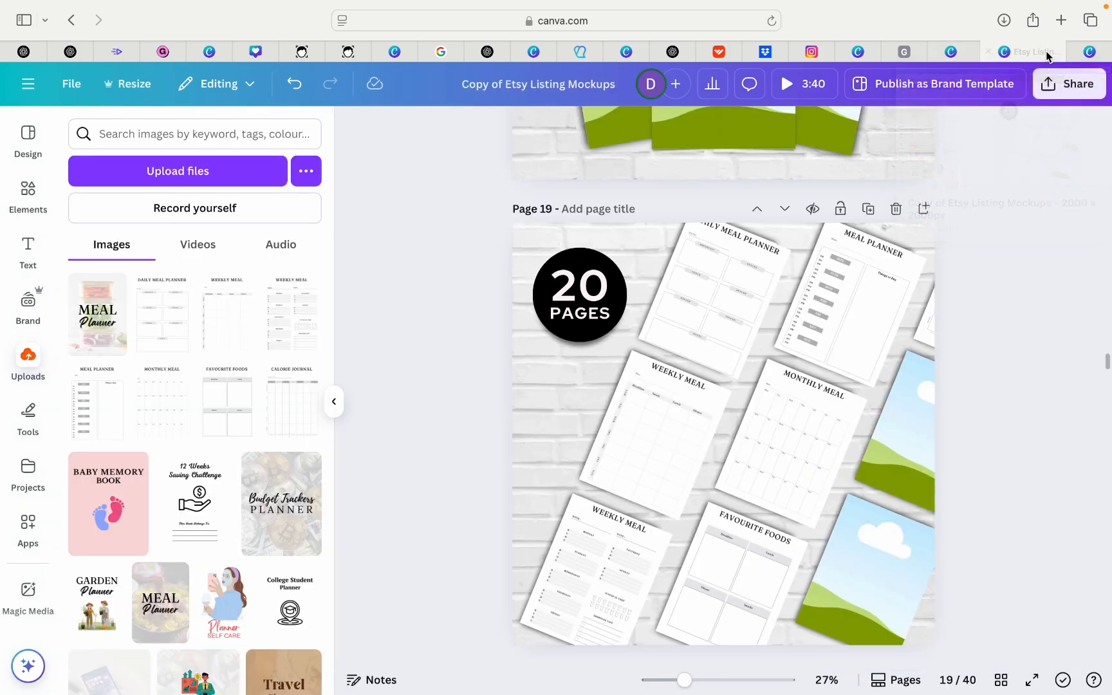
{"action": "left_click", "coordinate": [214, 178]}
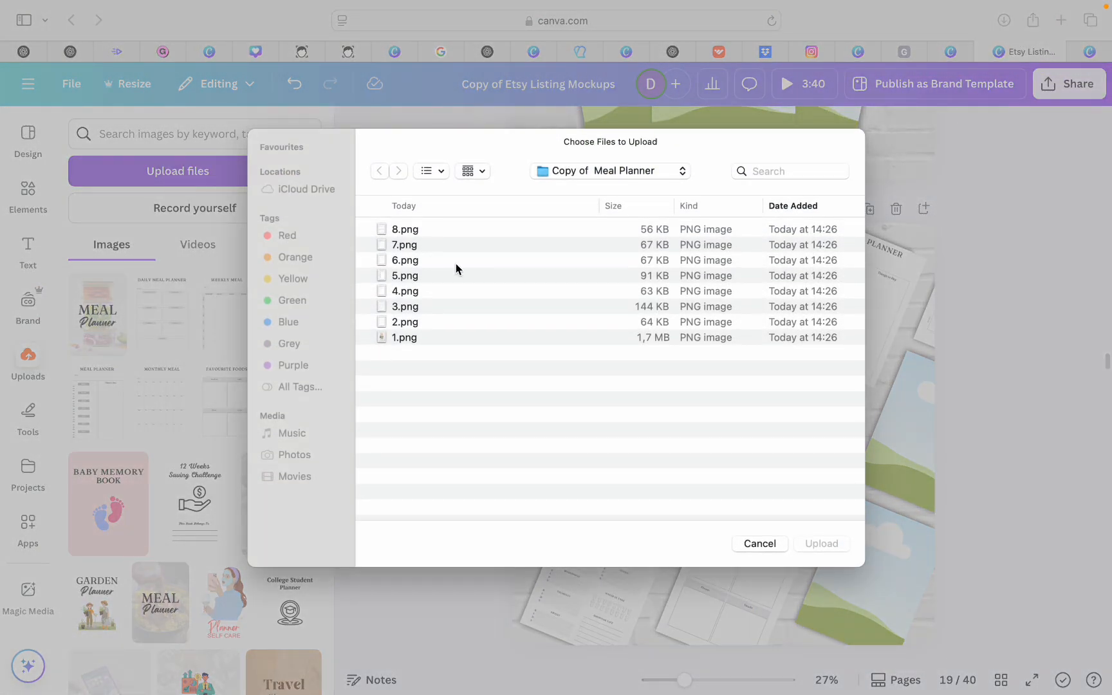
{"action": "left_click", "coordinate": [553, 171]}
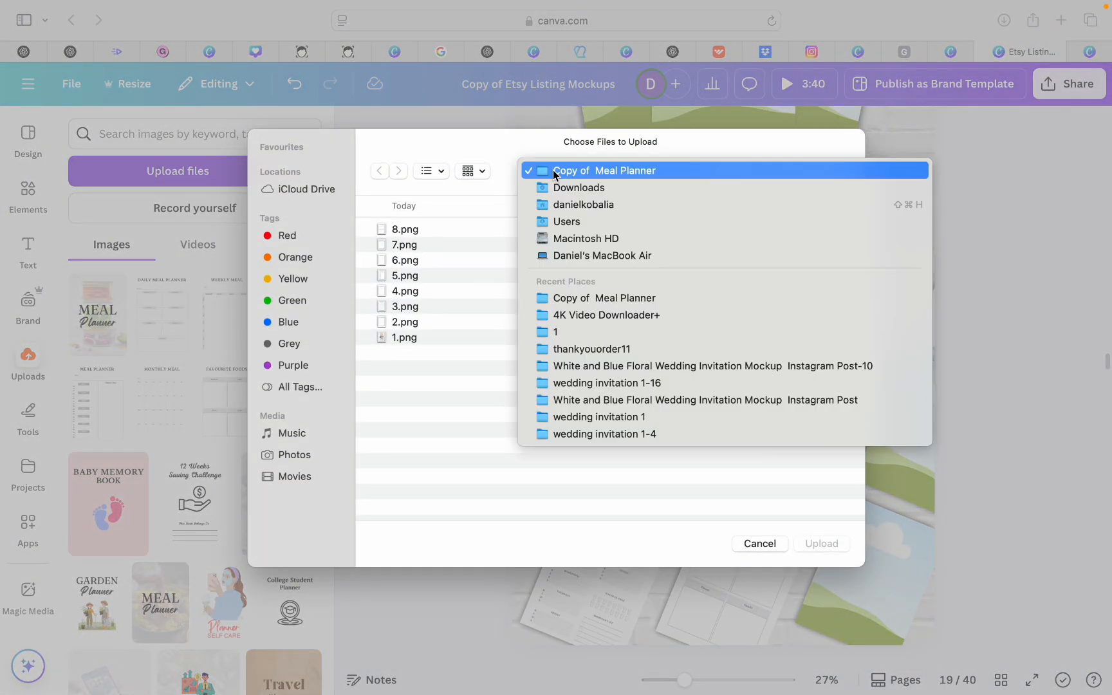
{"action": "left_click", "coordinate": [573, 188]}
{"action": "double_click", "coordinate": [500, 231]}
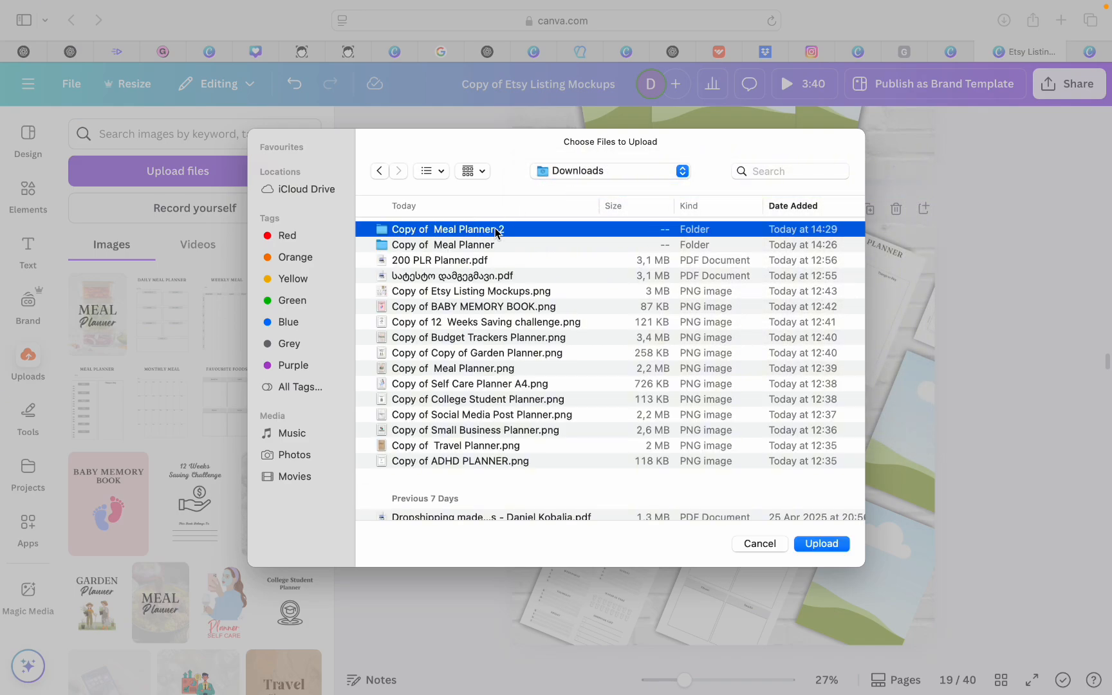
{"action": "left_click_drag", "start_coordinate": [479, 299], "coordinate": [479, 218]}
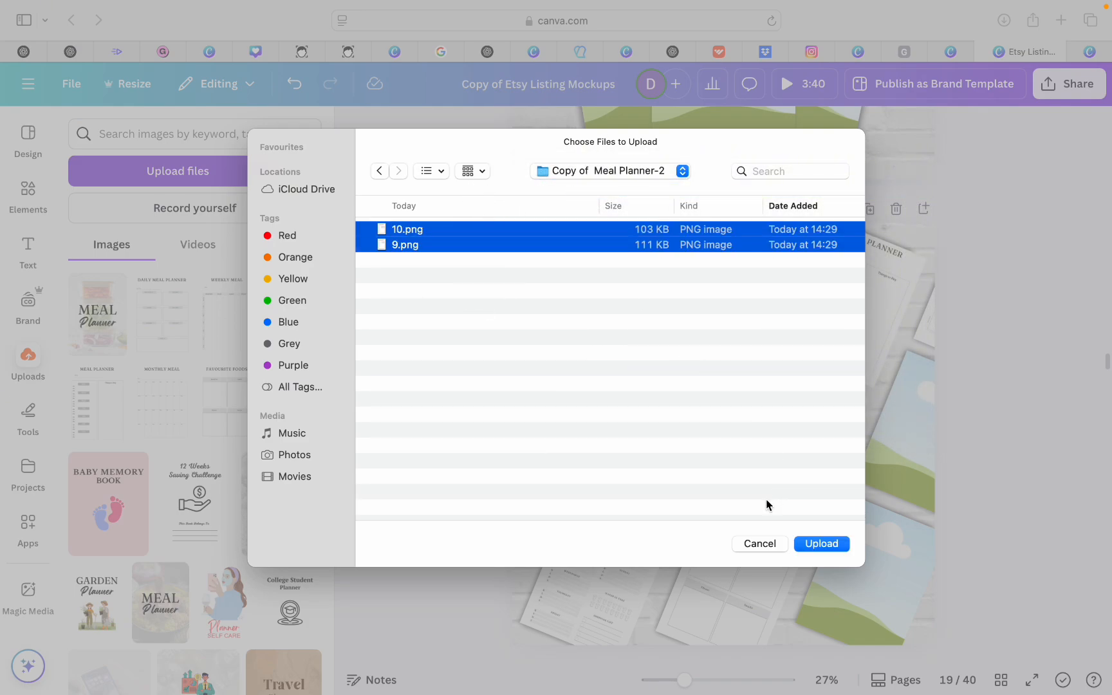
{"action": "left_click", "coordinate": [829, 548]}
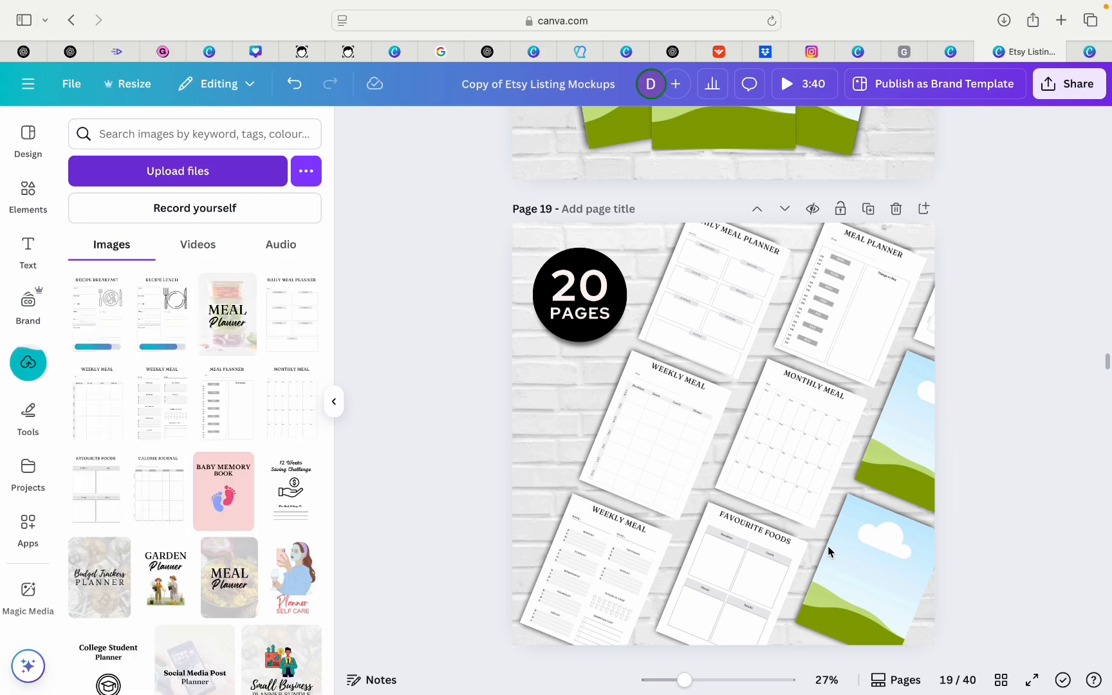
Place the Recipe Lunch image in page 19's lower-right frame and the Recipe Breakfast image in the frame above it.
{"action": "left_click", "coordinate": [159, 322]}
{"action": "left_click_drag", "start_coordinate": [741, 449], "coordinate": [854, 591]}
{"action": "left_click", "coordinate": [95, 333]}
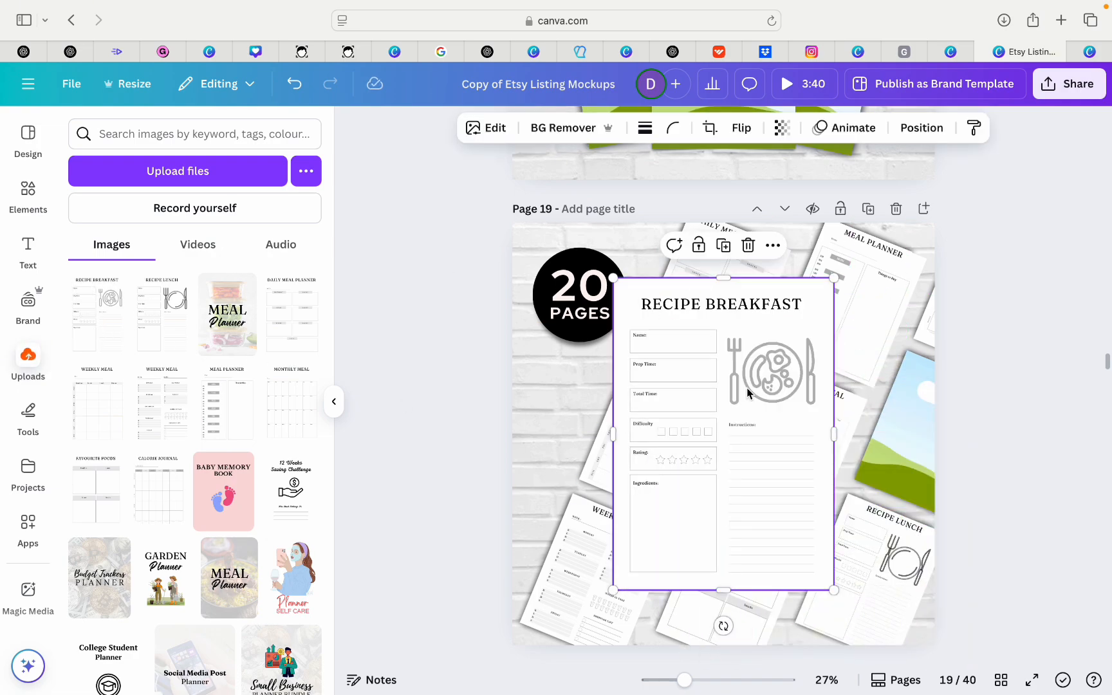
{"action": "left_click_drag", "start_coordinate": [785, 444], "coordinate": [924, 423]}
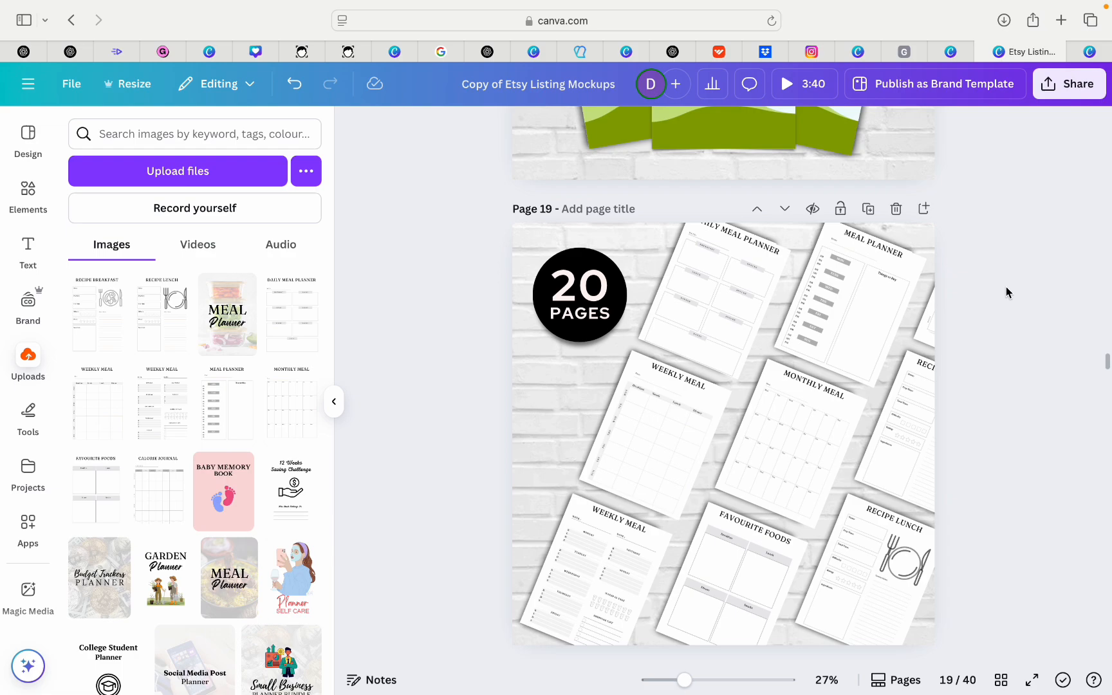
Check the meal planner design's pages through to the last one against the page-count badge on mockup page 19.
{"action": "left_click", "coordinate": [952, 51]}
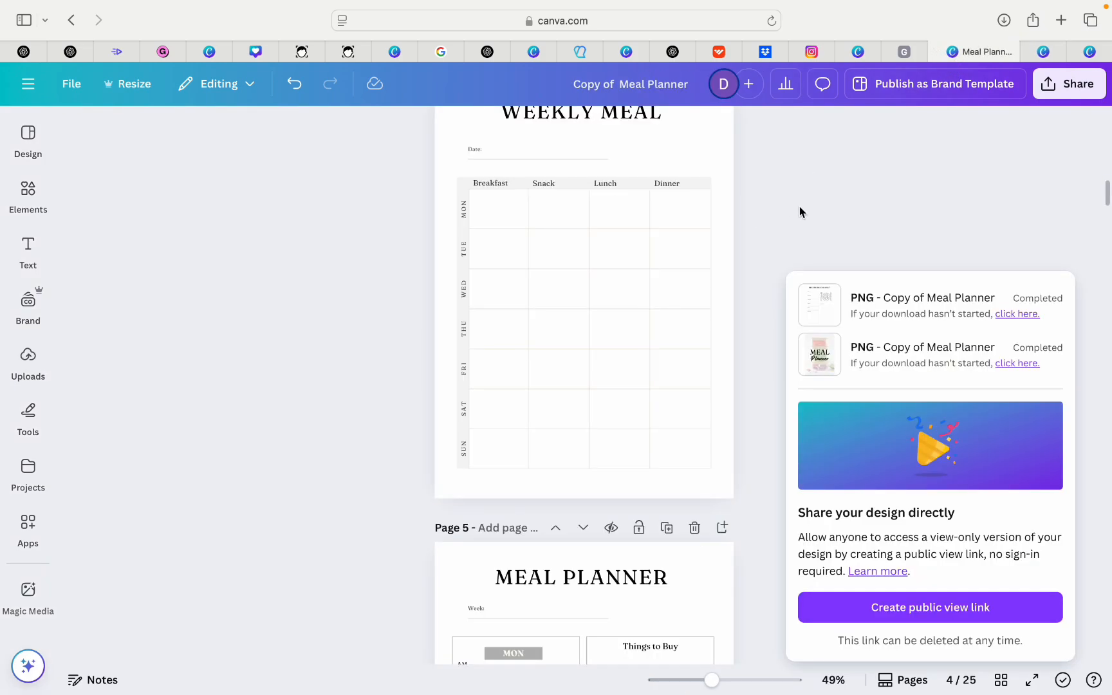
{"action": "left_click", "coordinate": [800, 206]}
{"action": "scroll", "coordinate": [780, 283], "scroll_direction": "down", "scroll_amount": 1}
{"action": "scroll", "coordinate": [780, 283], "scroll_direction": "down", "scroll_amount": 20}
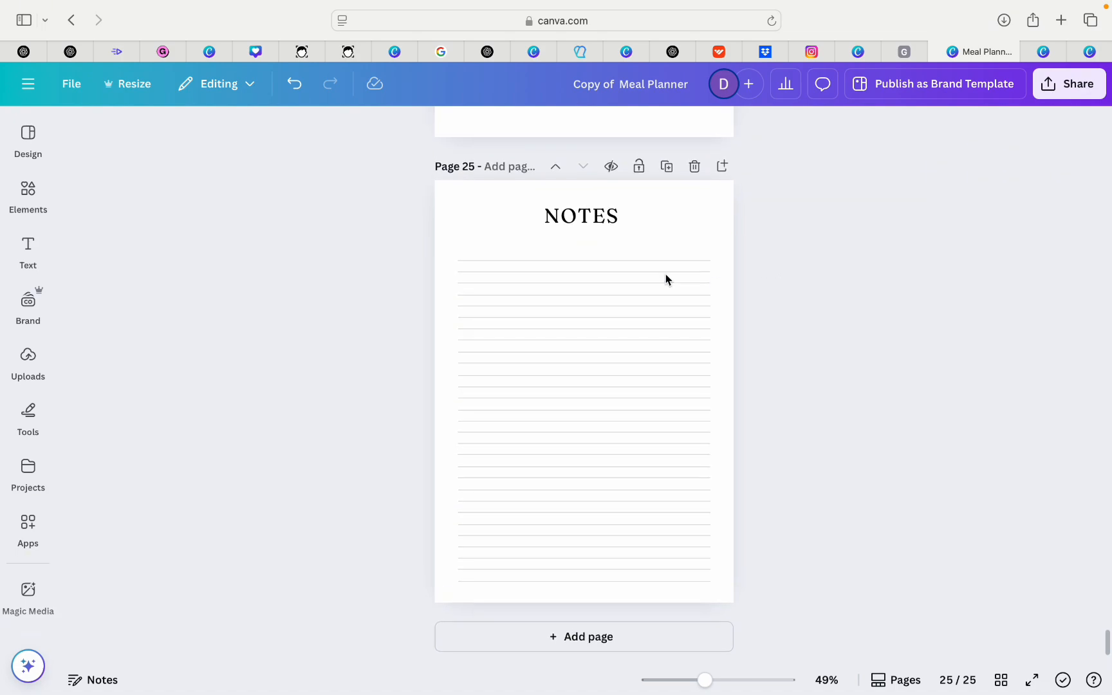
{"action": "scroll", "coordinate": [538, 190], "scroll_direction": "up", "scroll_amount": 20}
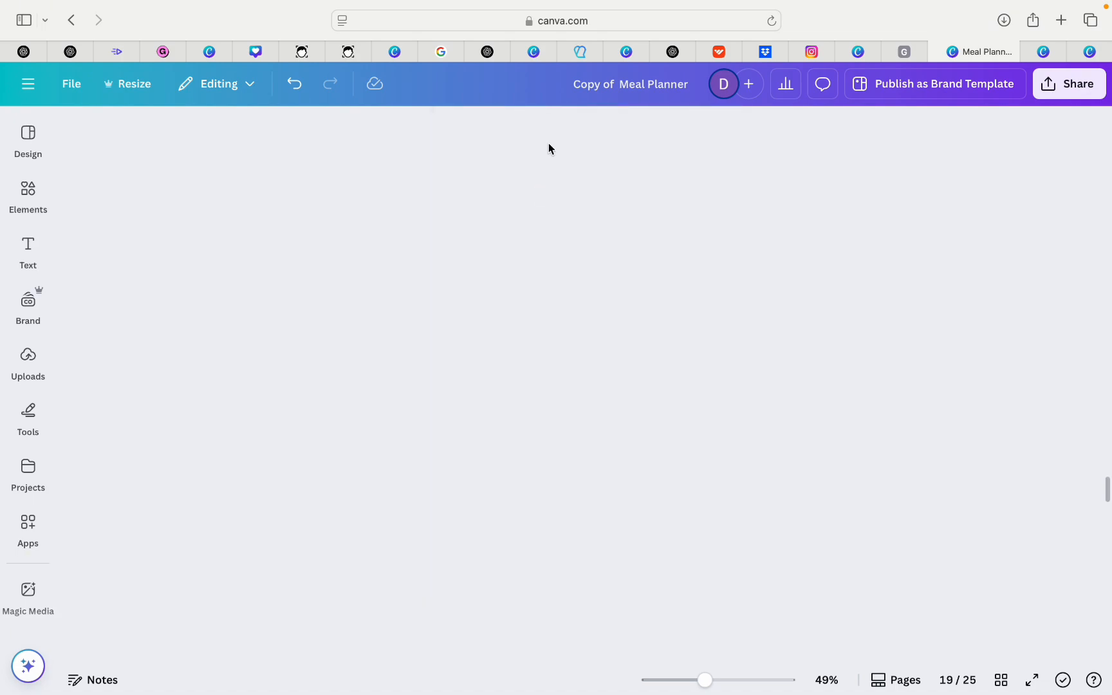
{"action": "left_click", "coordinate": [1054, 57]}
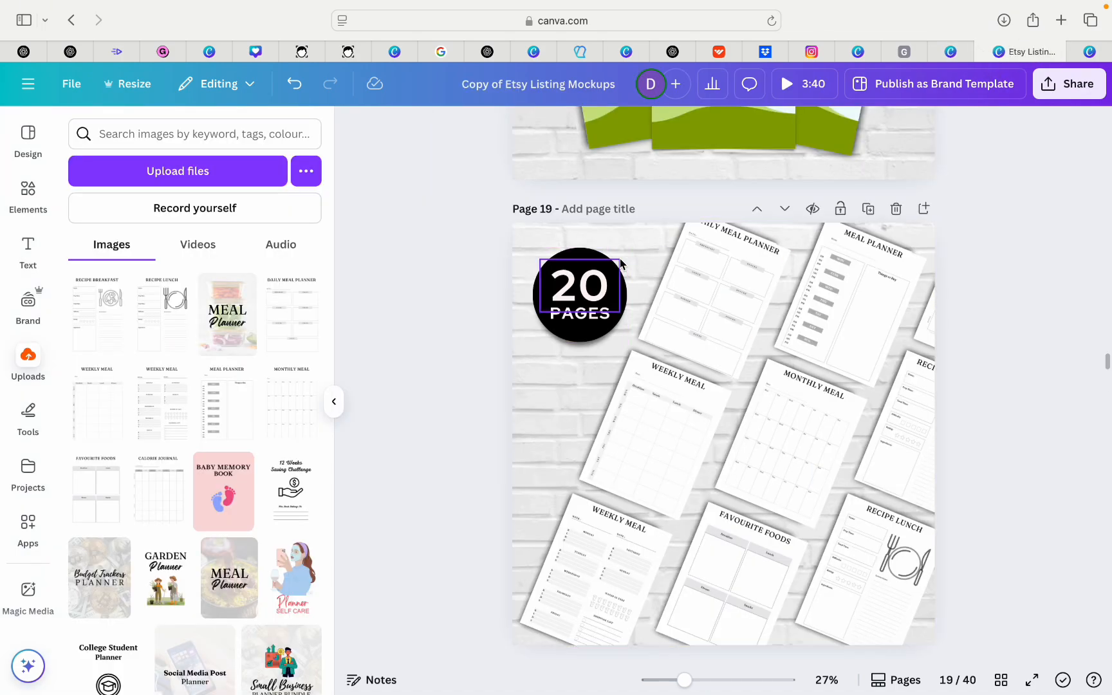
{"action": "left_click", "coordinate": [602, 286]}
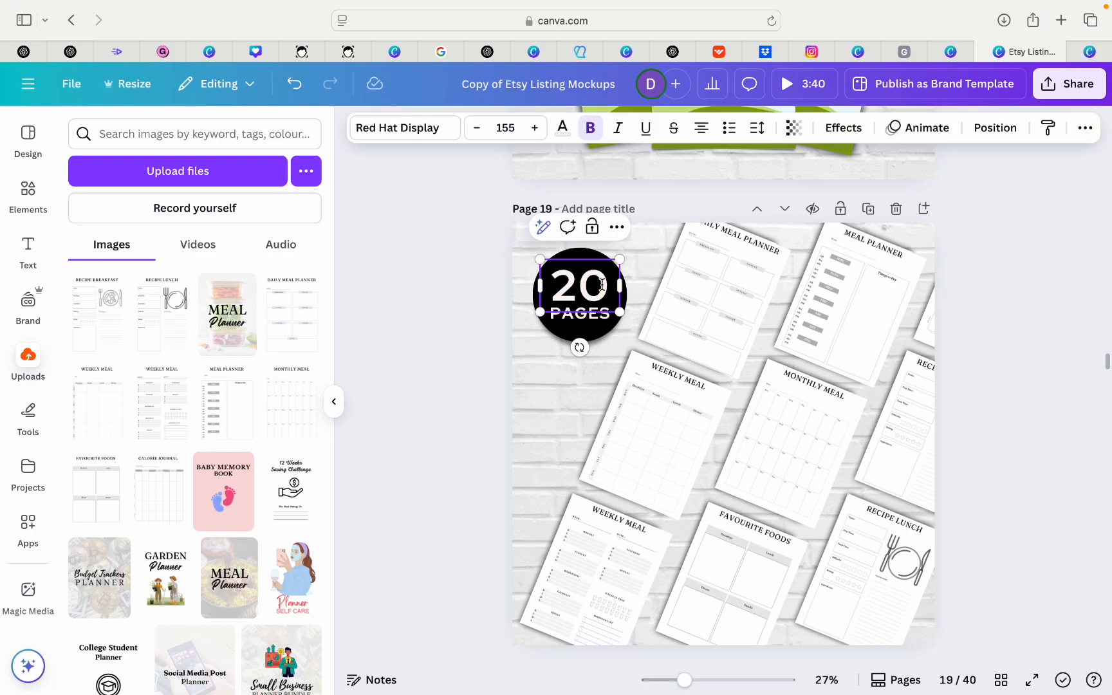
{"action": "left_click", "coordinate": [484, 321]}
Place the Meal Planner cover image in the back frame of the NEW IN THE SHOP mockup on page 34.
{"action": "scroll", "coordinate": [485, 325], "scroll_direction": "down", "scroll_amount": 15}
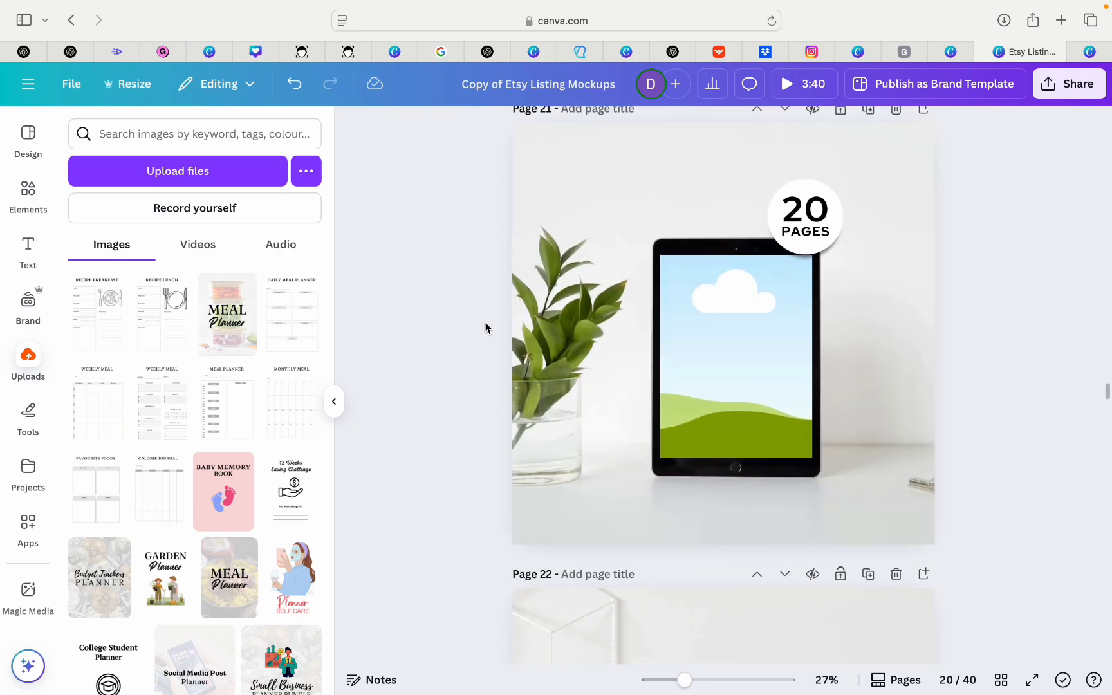
{"action": "scroll", "coordinate": [485, 328], "scroll_direction": "down", "scroll_amount": 15}
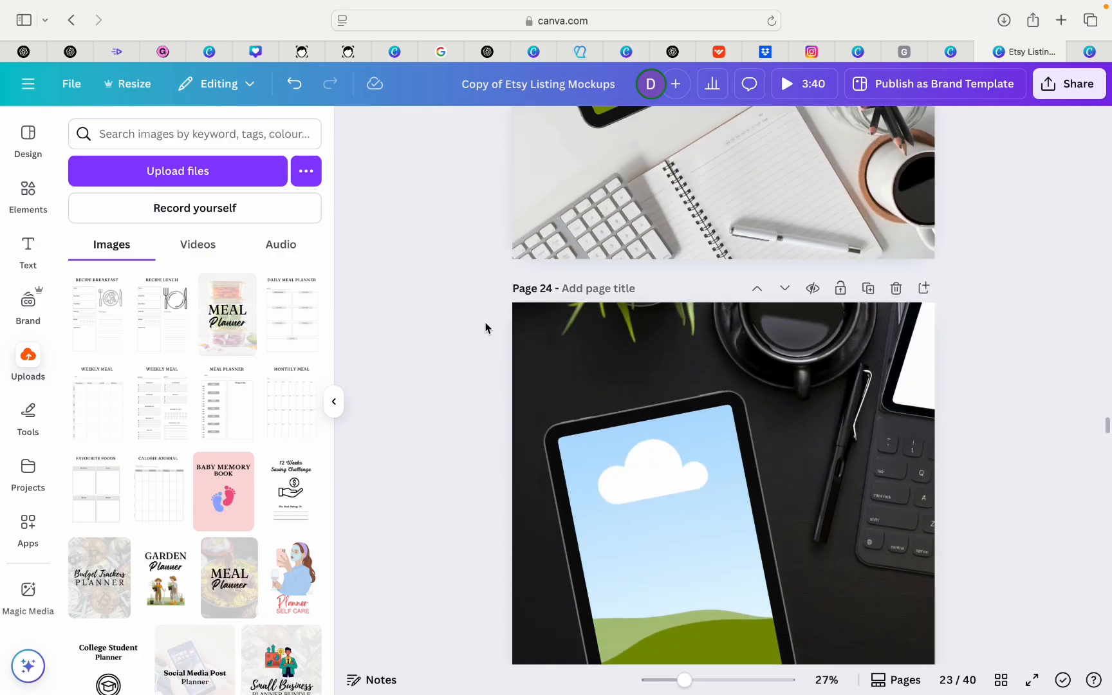
{"action": "scroll", "coordinate": [486, 328], "scroll_direction": "down", "scroll_amount": 15}
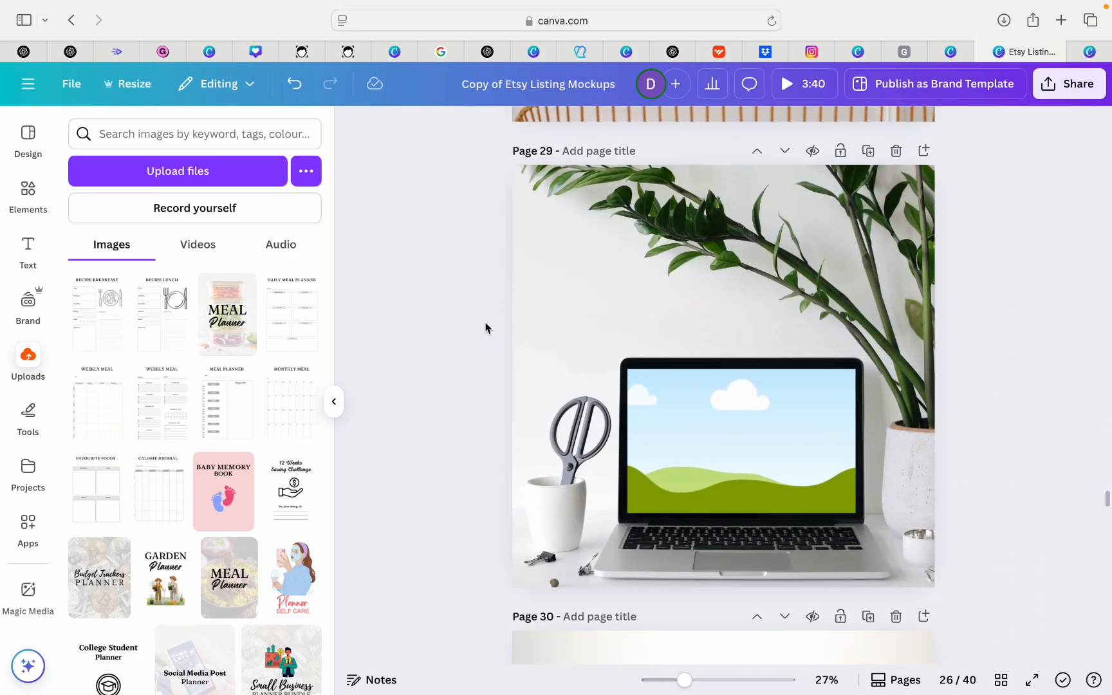
{"action": "scroll", "coordinate": [485, 328], "scroll_direction": "down", "scroll_amount": 15}
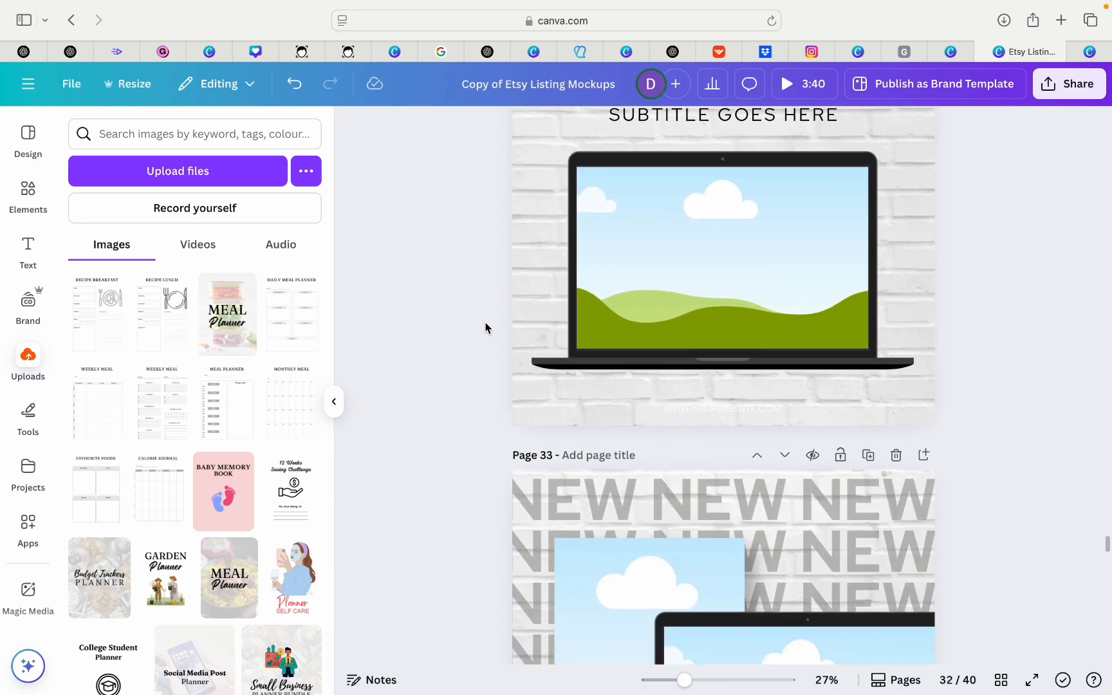
{"action": "scroll", "coordinate": [486, 328], "scroll_direction": "down", "scroll_amount": 10}
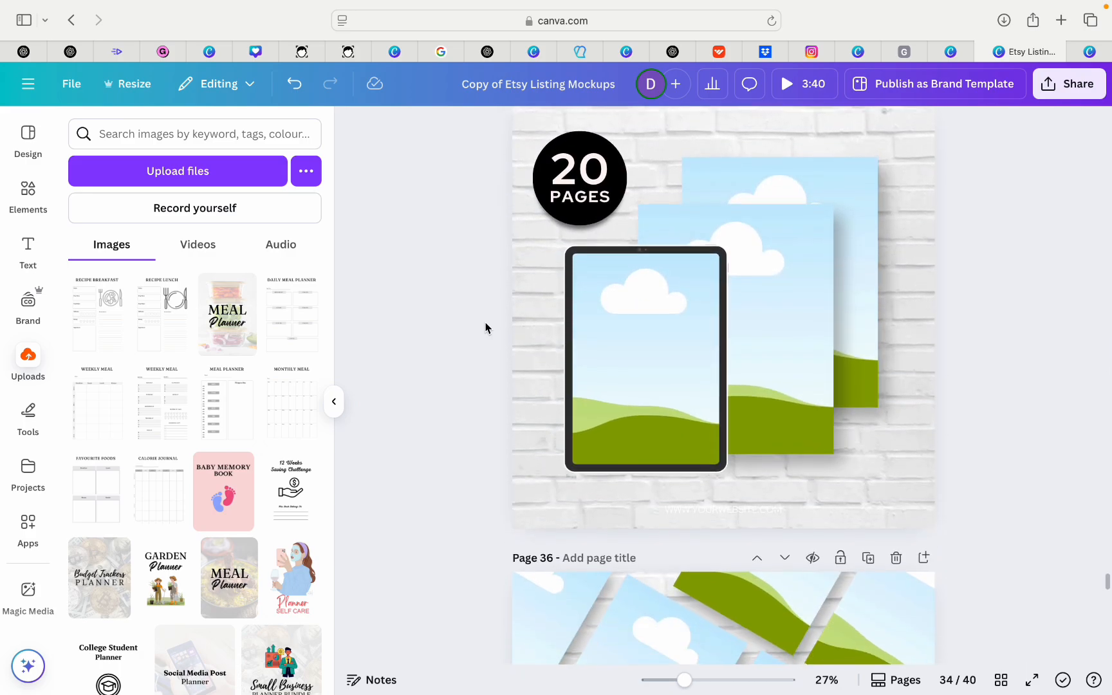
{"action": "scroll", "coordinate": [486, 328], "scroll_direction": "up", "scroll_amount": 8}
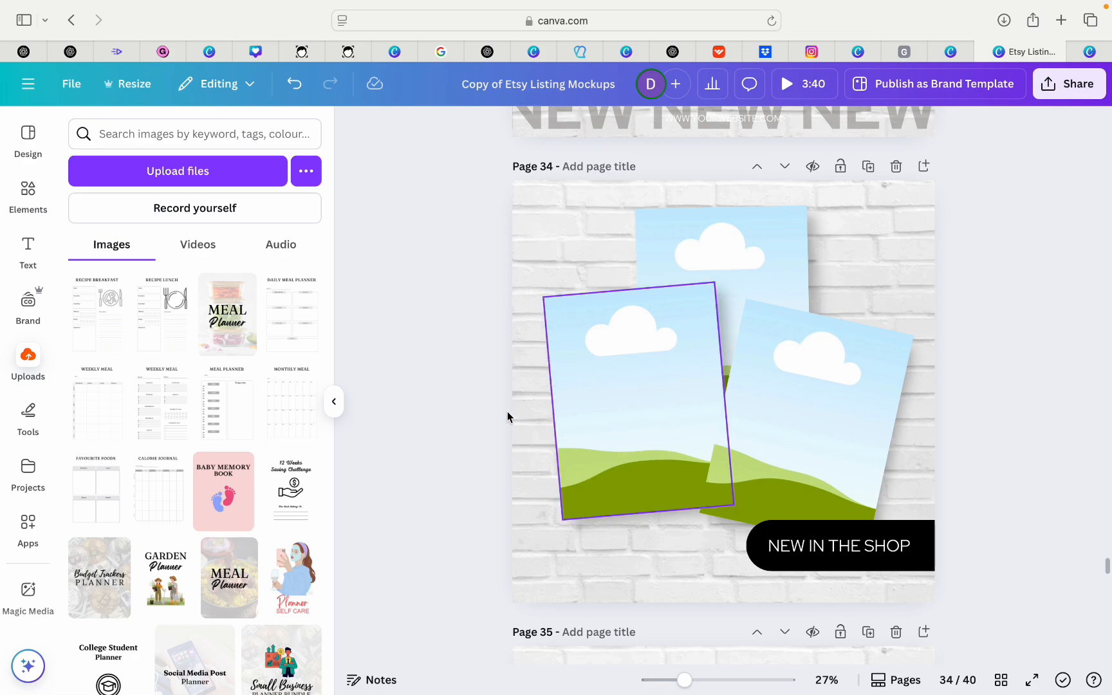
{"action": "left_click", "coordinate": [224, 323]}
{"action": "left_click_drag", "start_coordinate": [638, 394], "coordinate": [647, 259]}
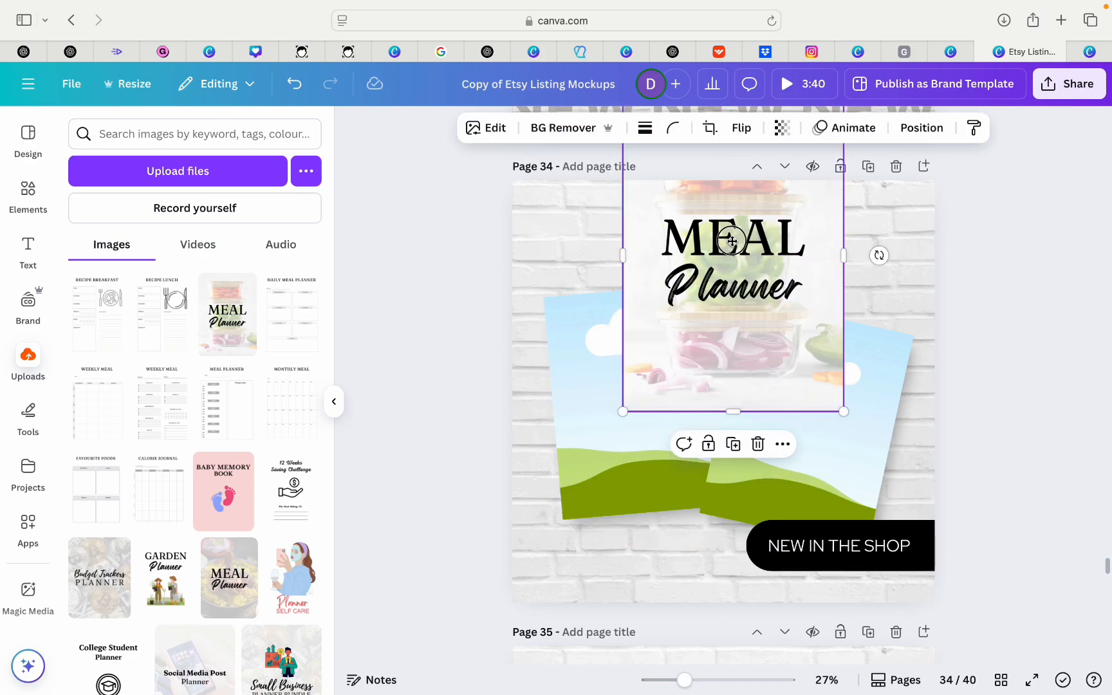
{"action": "left_click_drag", "start_coordinate": [732, 241], "coordinate": [769, 252]}
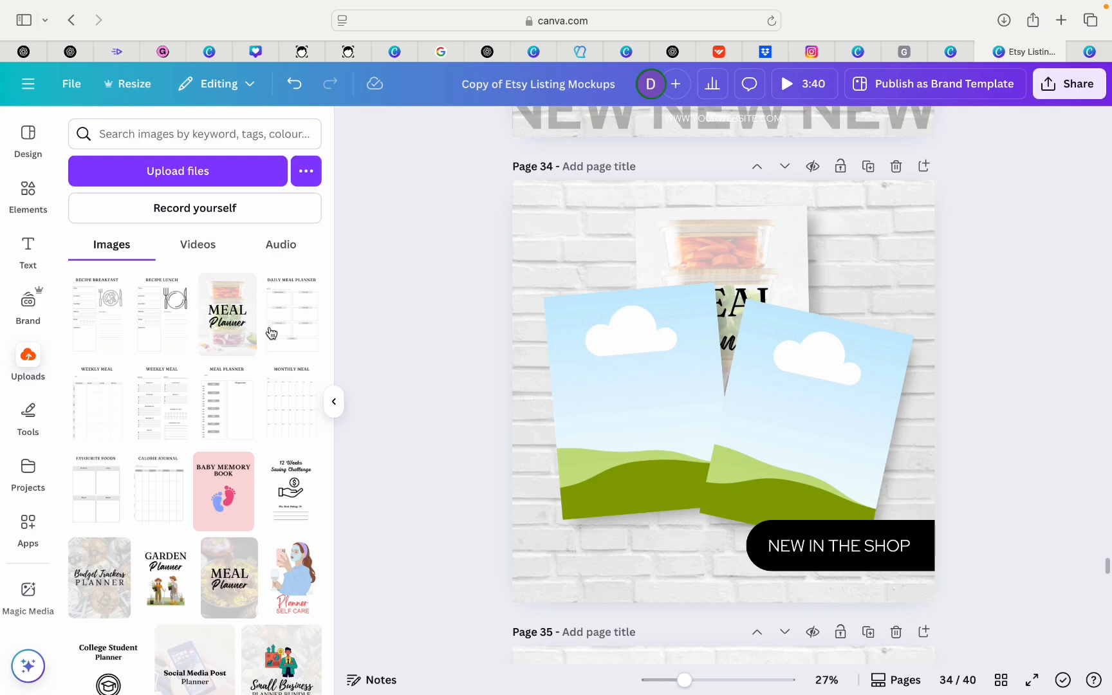
Fill page 34's front-left frame with the weekly Meal Planner page and its front-right frame with the Favourite Foods page.
{"action": "left_click_drag", "start_coordinate": [227, 414], "coordinate": [603, 425]}
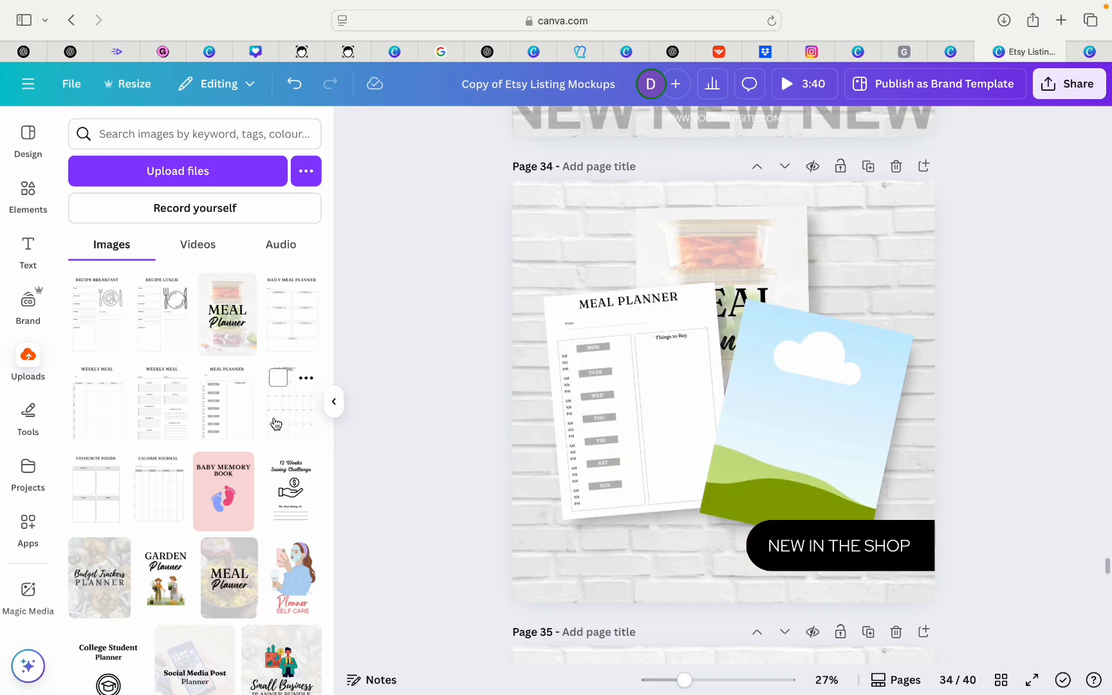
{"action": "left_click", "coordinate": [109, 506]}
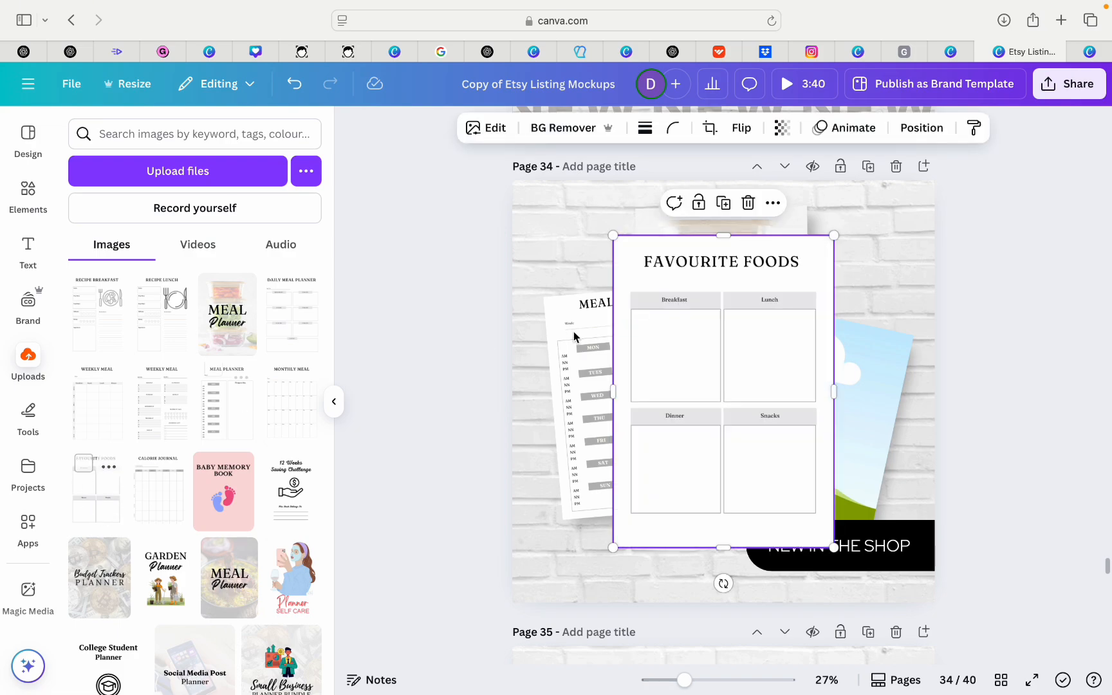
{"action": "left_click_drag", "start_coordinate": [694, 394], "coordinate": [821, 398]}
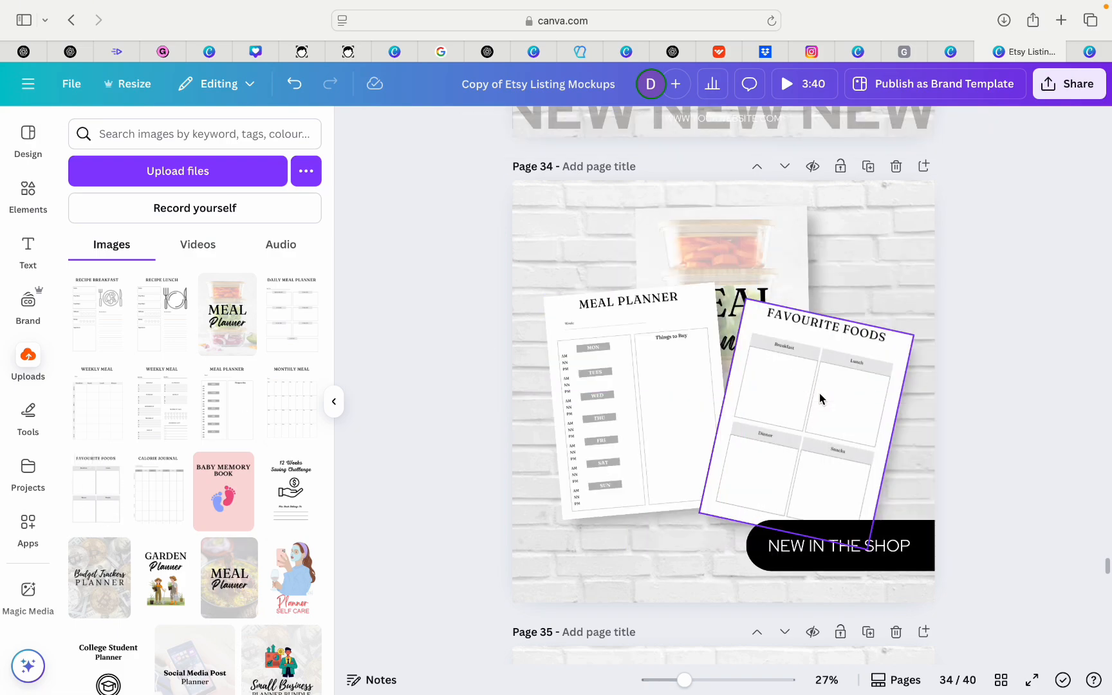
{"action": "left_click", "coordinate": [1017, 303]}
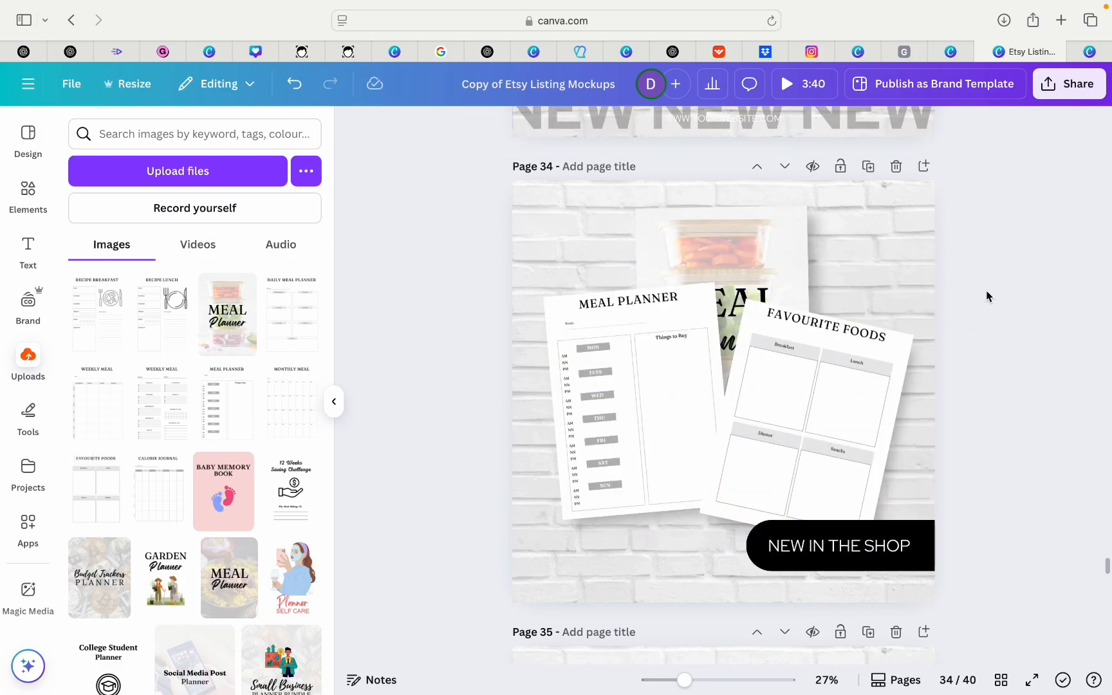
Place the Meal Planner cover image in the frame of the FREE DOWNLOAD mockup on page 39.
{"action": "scroll", "coordinate": [989, 296], "scroll_direction": "down", "scroll_amount": 3}
{"action": "scroll", "coordinate": [988, 296], "scroll_direction": "up", "scroll_amount": 4}
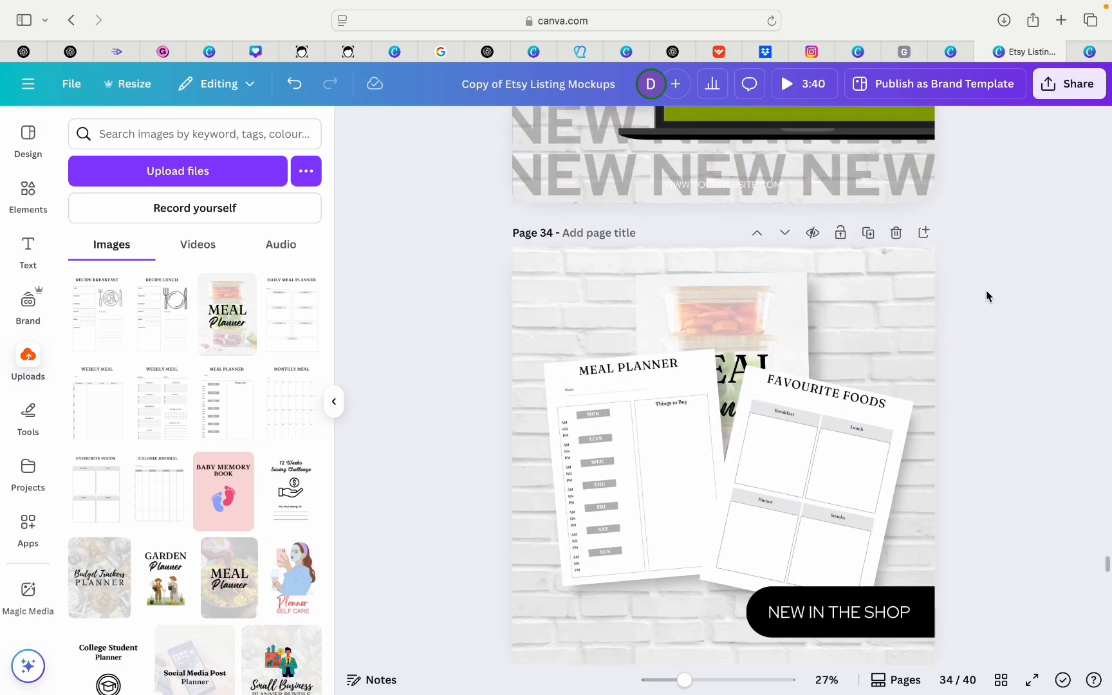
{"action": "scroll", "coordinate": [989, 297], "scroll_direction": "down", "scroll_amount": 3}
{"action": "scroll", "coordinate": [988, 296], "scroll_direction": "down", "scroll_amount": 15}
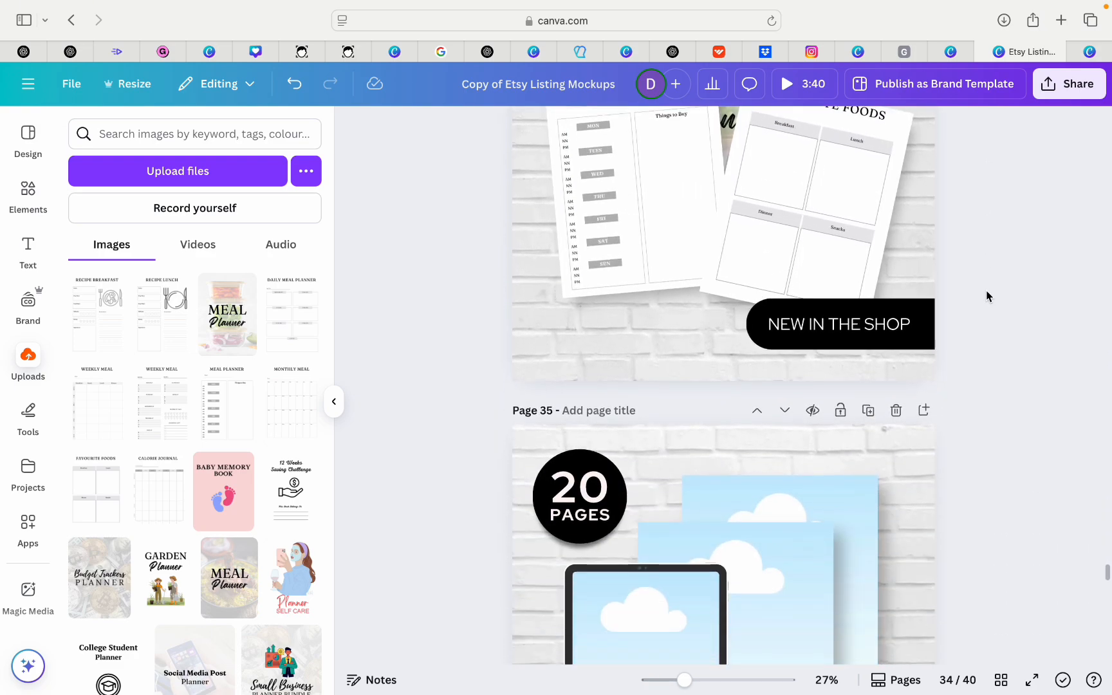
{"action": "scroll", "coordinate": [989, 297], "scroll_direction": "down", "scroll_amount": 5}
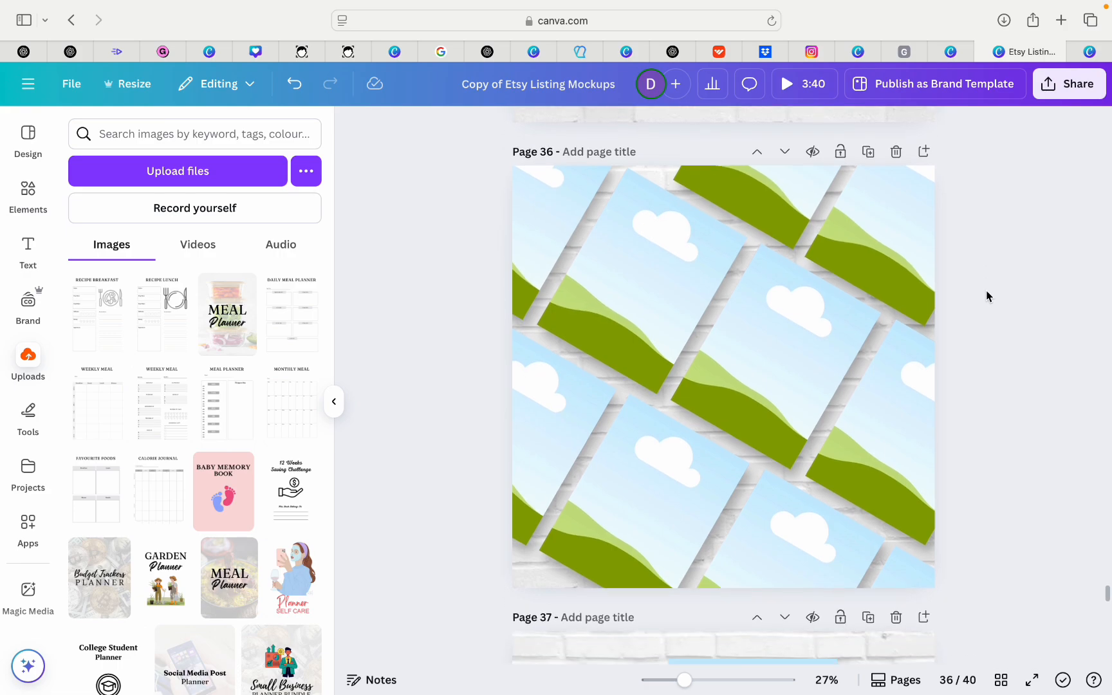
{"action": "scroll", "coordinate": [940, 295], "scroll_direction": "down", "scroll_amount": 19}
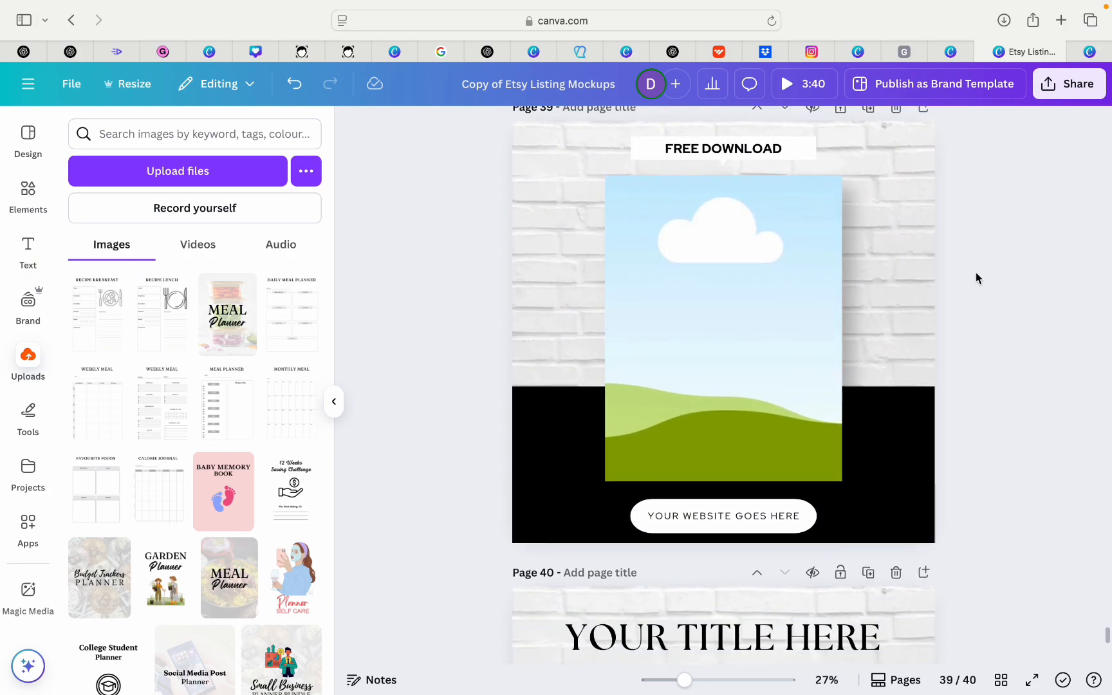
{"action": "scroll", "coordinate": [976, 273], "scroll_direction": "up", "scroll_amount": 2}
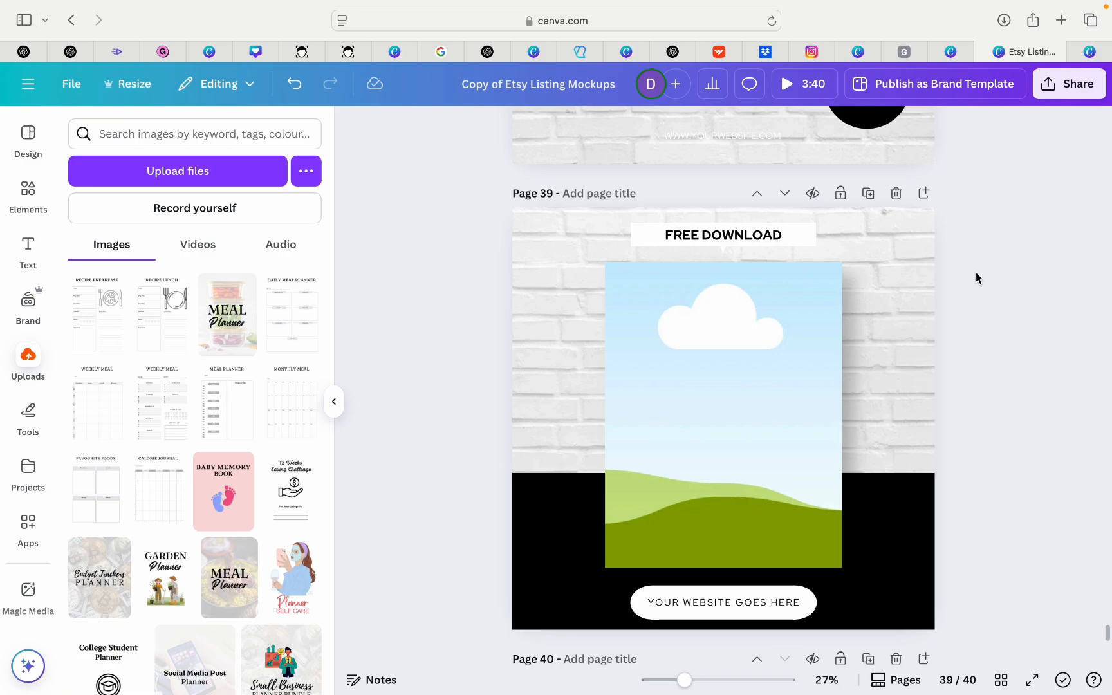
{"action": "left_click", "coordinate": [229, 328]}
{"action": "left_click_drag", "start_coordinate": [720, 605], "coordinate": [697, 415]}
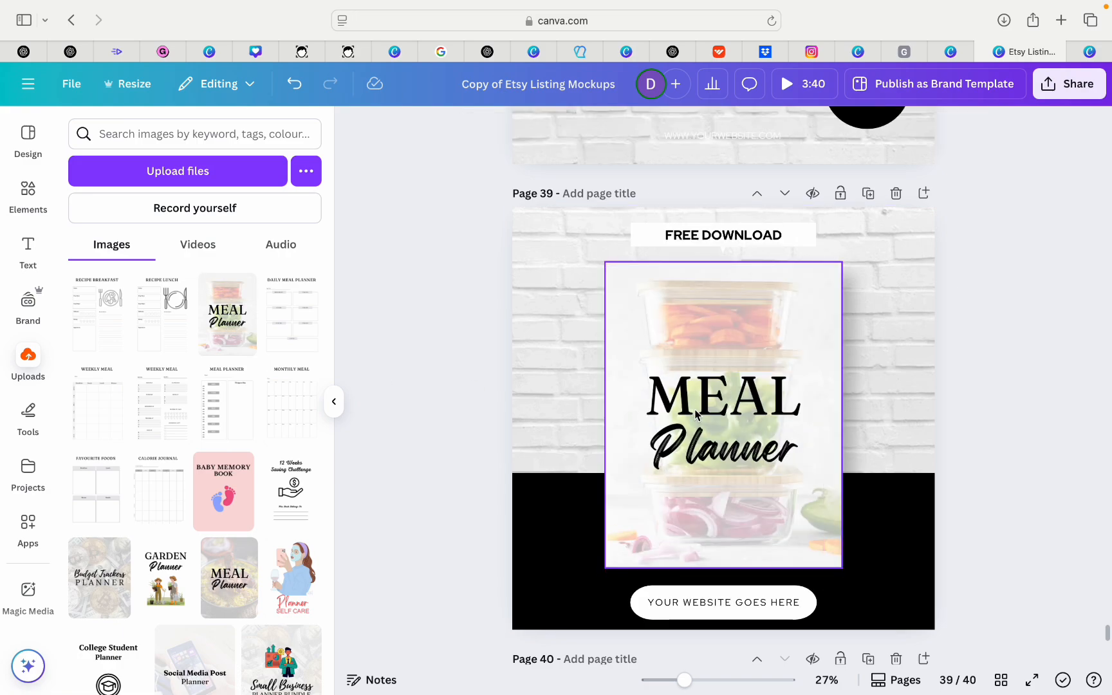
Select the YOUR WEBSITE GOES HERE text below the cover on page 39.
{"action": "left_click", "coordinate": [735, 604]}
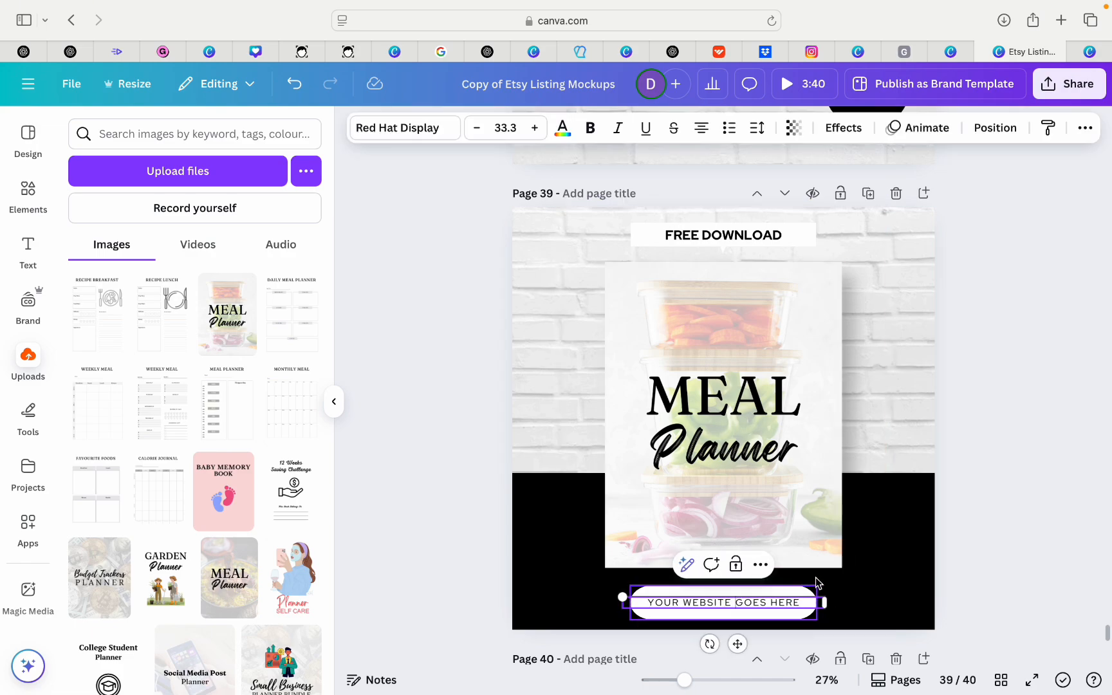
{"action": "left_click", "coordinate": [1016, 362]}
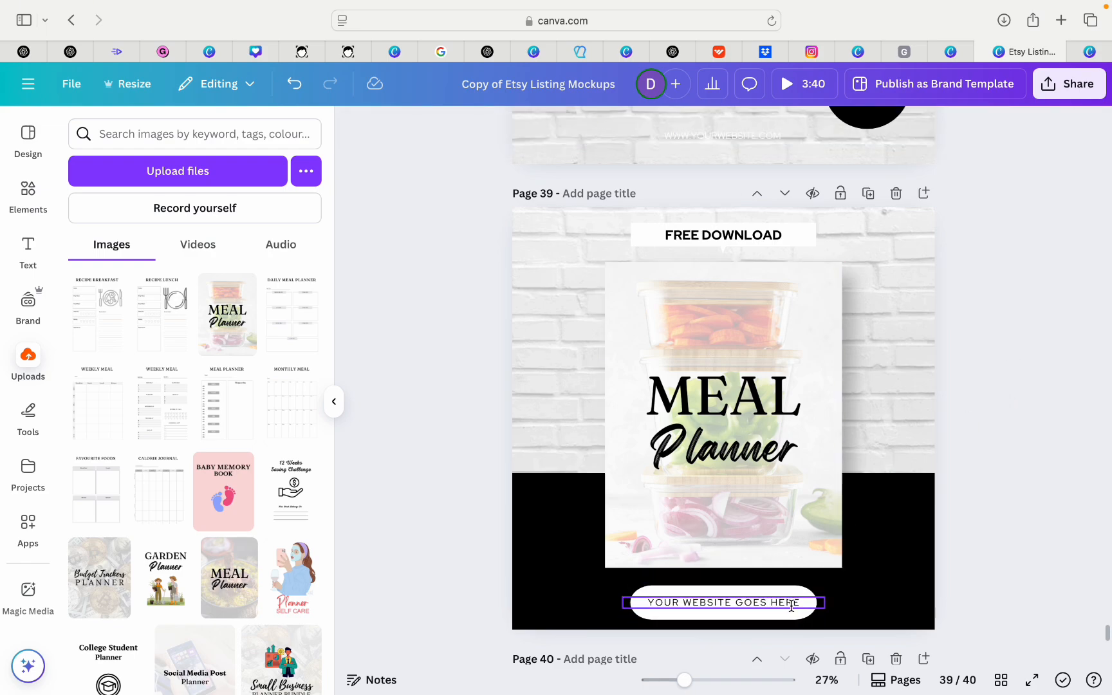
{"action": "left_click", "coordinate": [768, 604]}
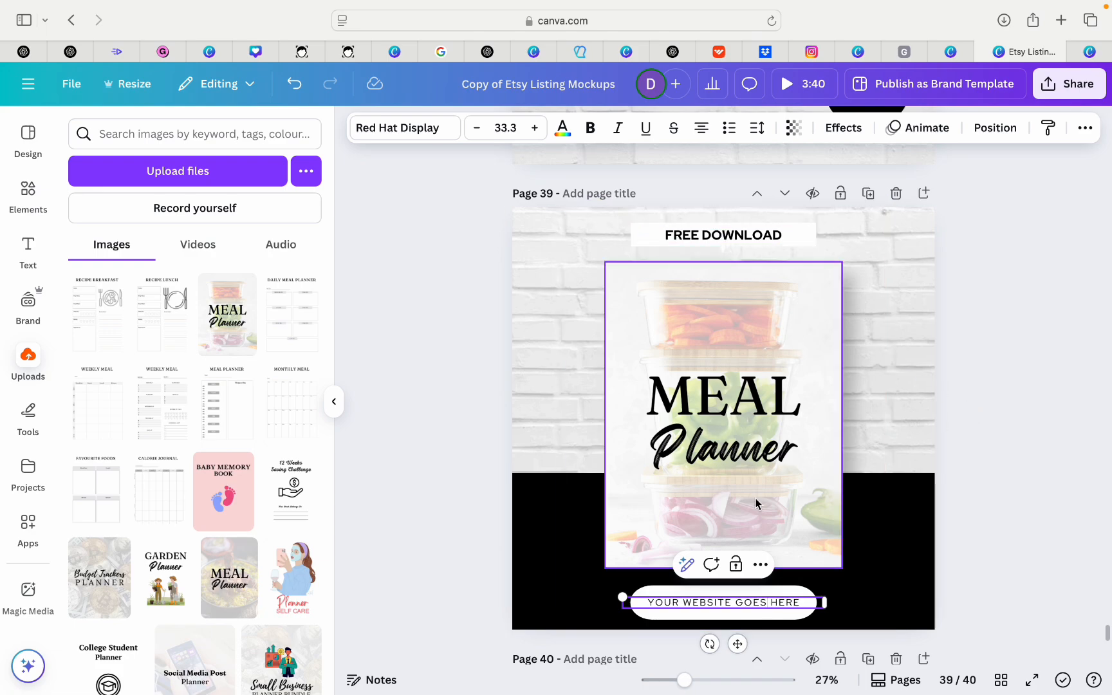
Delete the FREE DOWNLOAD heading and the white box behind it from page 39.
{"action": "left_click", "coordinate": [769, 233]}
{"action": "left_click", "coordinate": [762, 195]}
{"action": "left_click", "coordinate": [724, 236]}
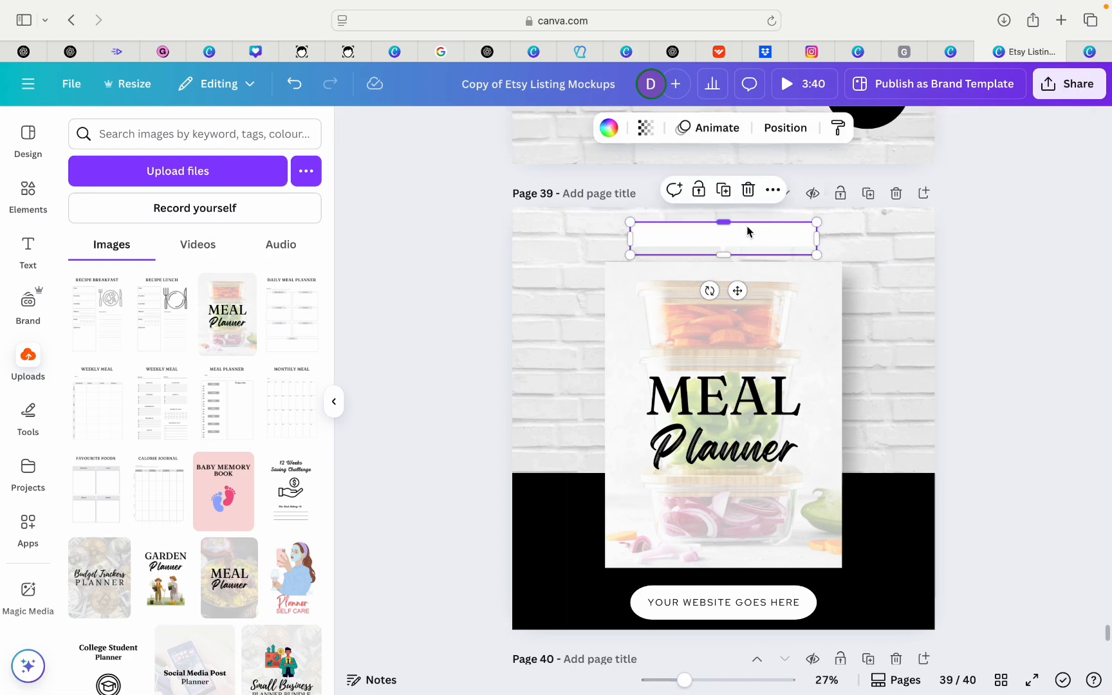
{"action": "left_click", "coordinate": [748, 193]}
Delete the YOUR WEBSITE GOES HERE text and its rounded white shape from page 39.
{"action": "left_click", "coordinate": [738, 603]}
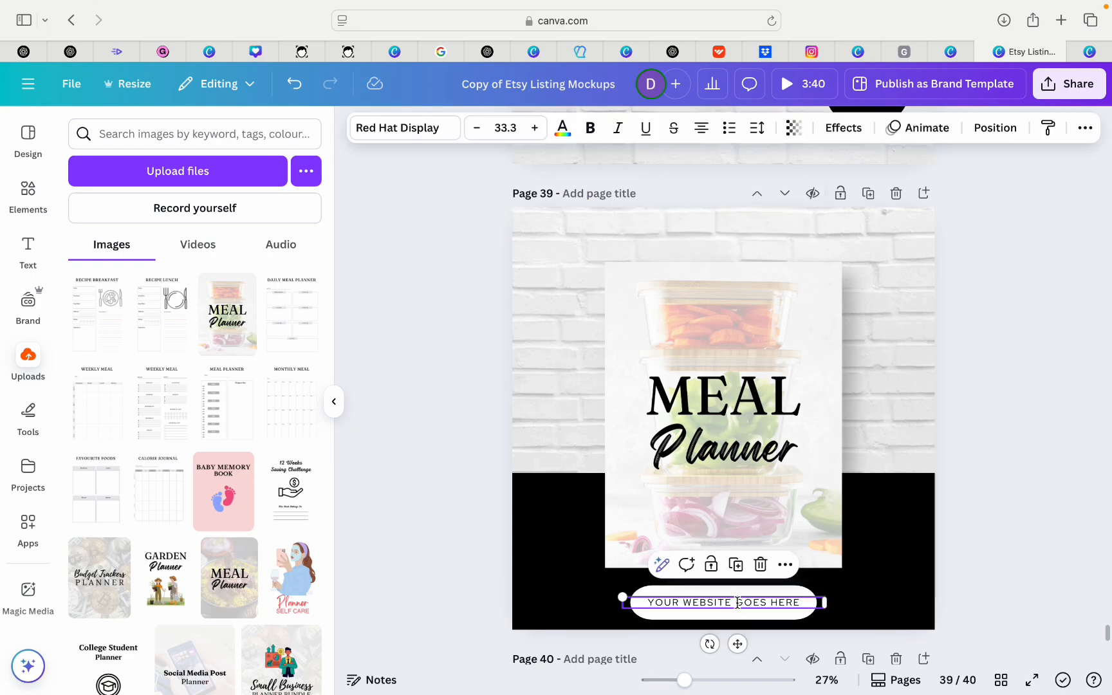
{"action": "left_click", "coordinate": [758, 565]}
{"action": "left_click", "coordinate": [753, 605]}
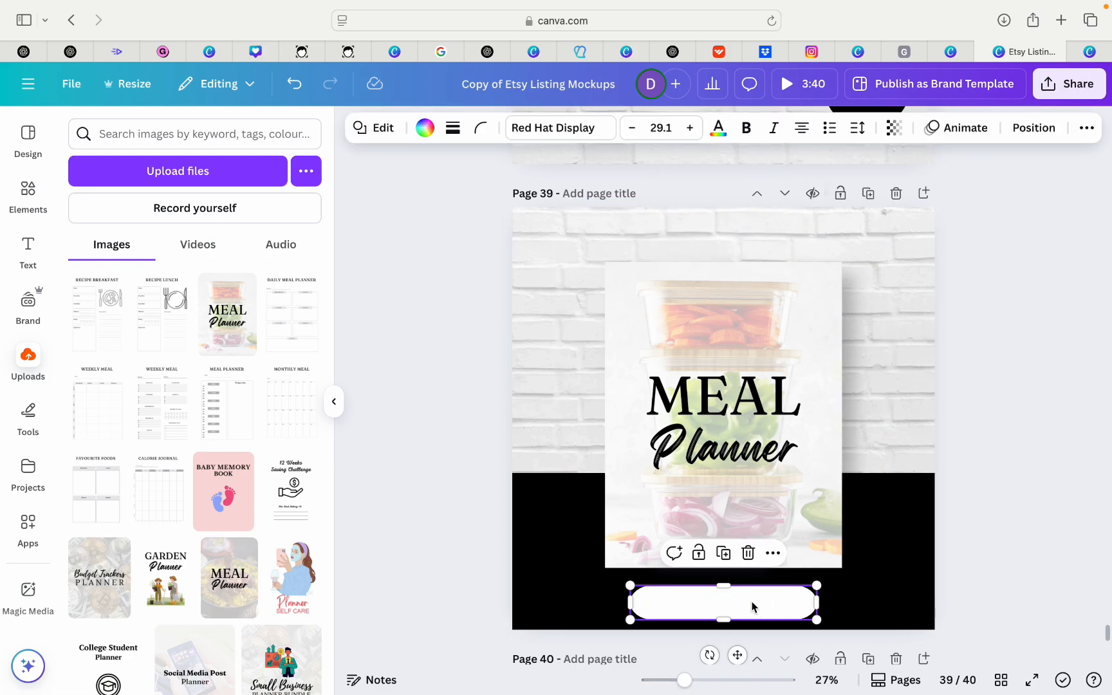
{"action": "left_click", "coordinate": [748, 554]}
Add a new blank page after page 40.
{"action": "scroll", "coordinate": [991, 379], "scroll_direction": "down", "scroll_amount": 3}
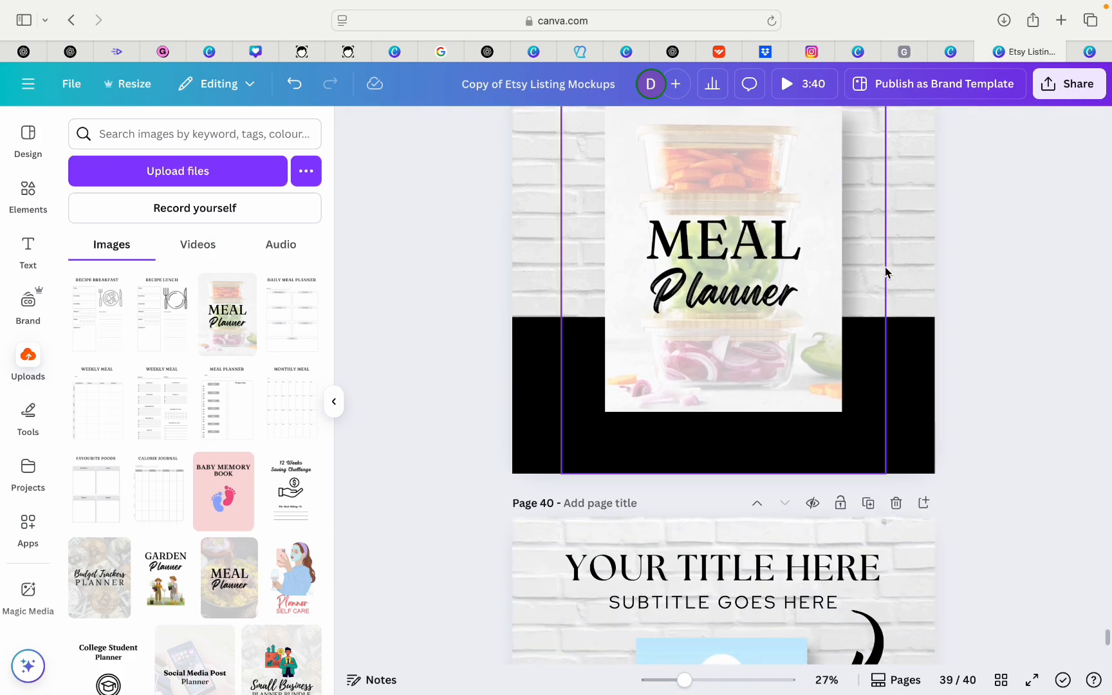
{"action": "scroll", "coordinate": [974, 301], "scroll_direction": "down", "scroll_amount": 3}
{"action": "scroll", "coordinate": [974, 300], "scroll_direction": "down", "scroll_amount": 2}
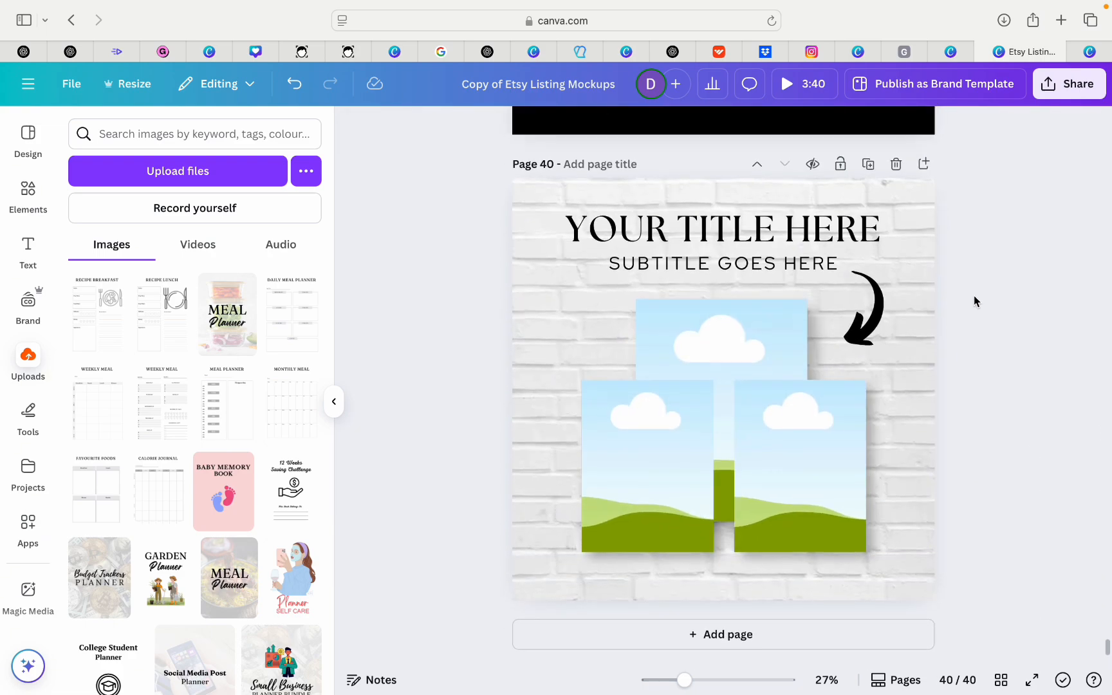
{"action": "scroll", "coordinate": [974, 298], "scroll_direction": "up", "scroll_amount": 3}
{"action": "scroll", "coordinate": [974, 298], "scroll_direction": "down", "scroll_amount": 5}
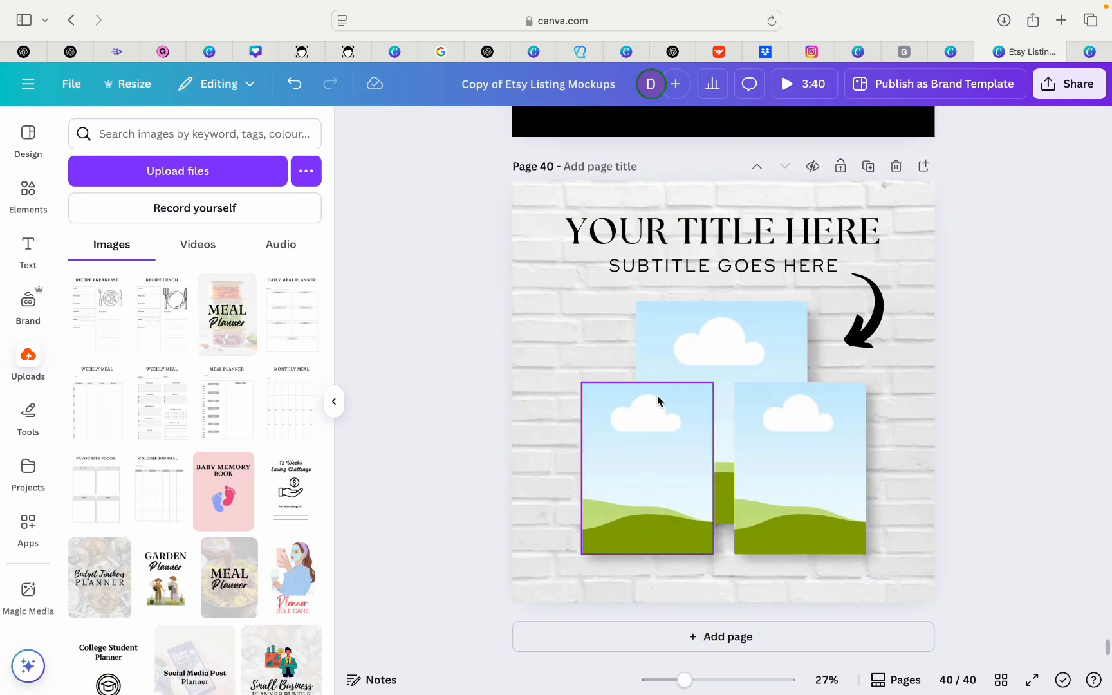
{"action": "left_click", "coordinate": [706, 638]}
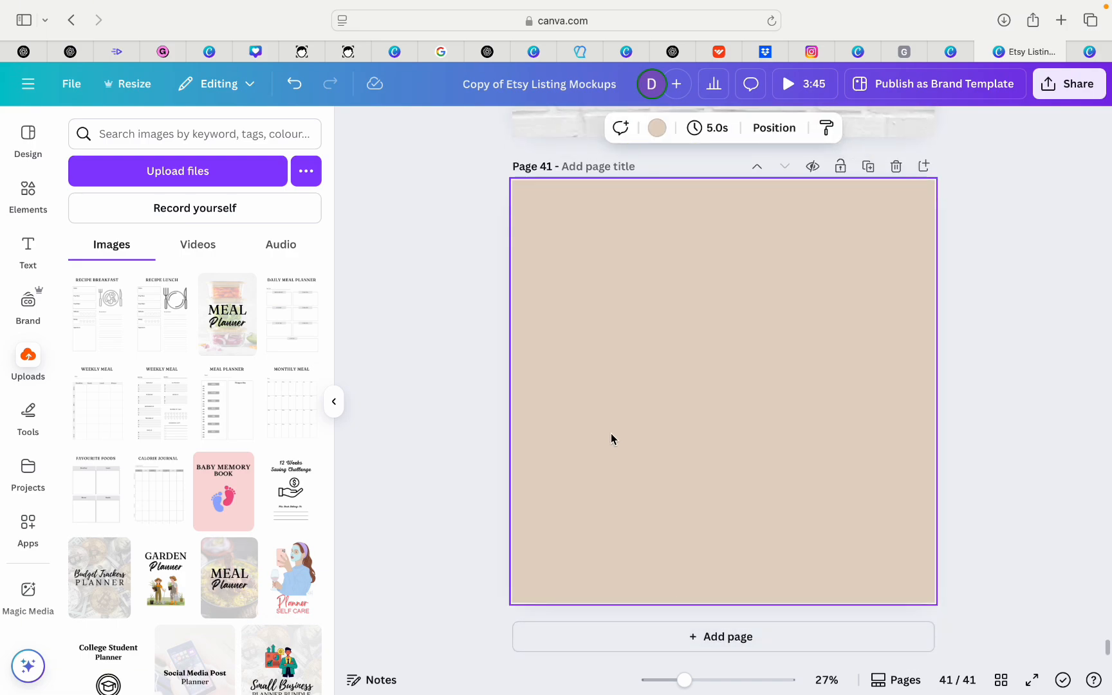
Search the elements library for "background" and limit the results to photos.
{"action": "left_click", "coordinate": [26, 193]}
{"action": "left_click", "coordinate": [161, 136]}
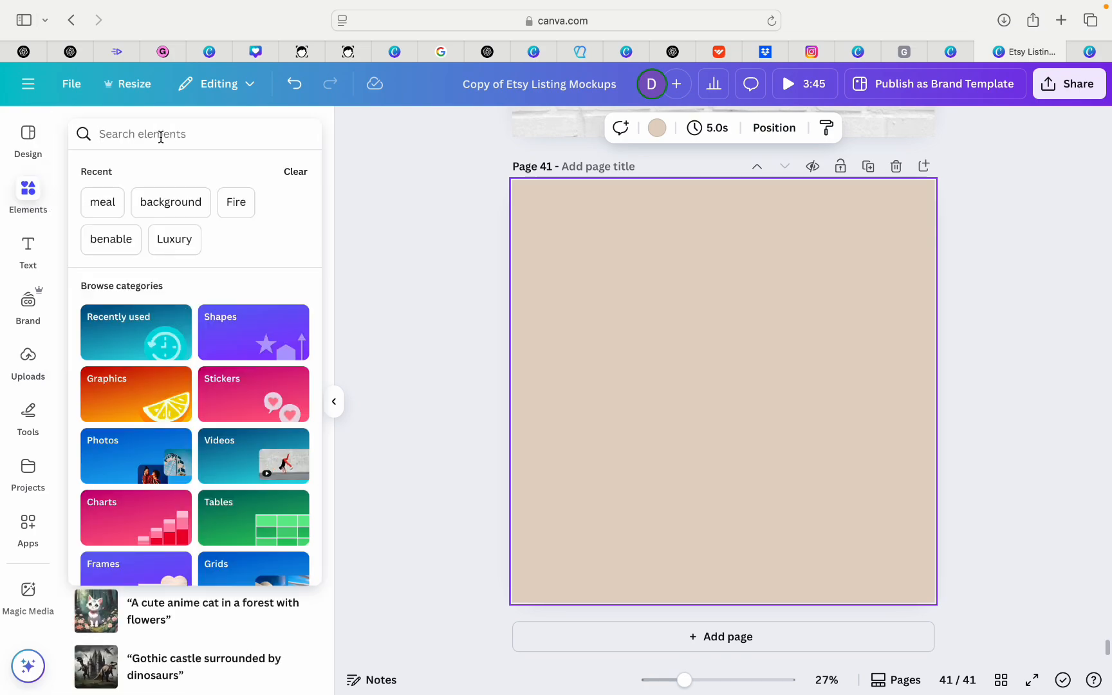
{"action": "type", "text": "backgr"}
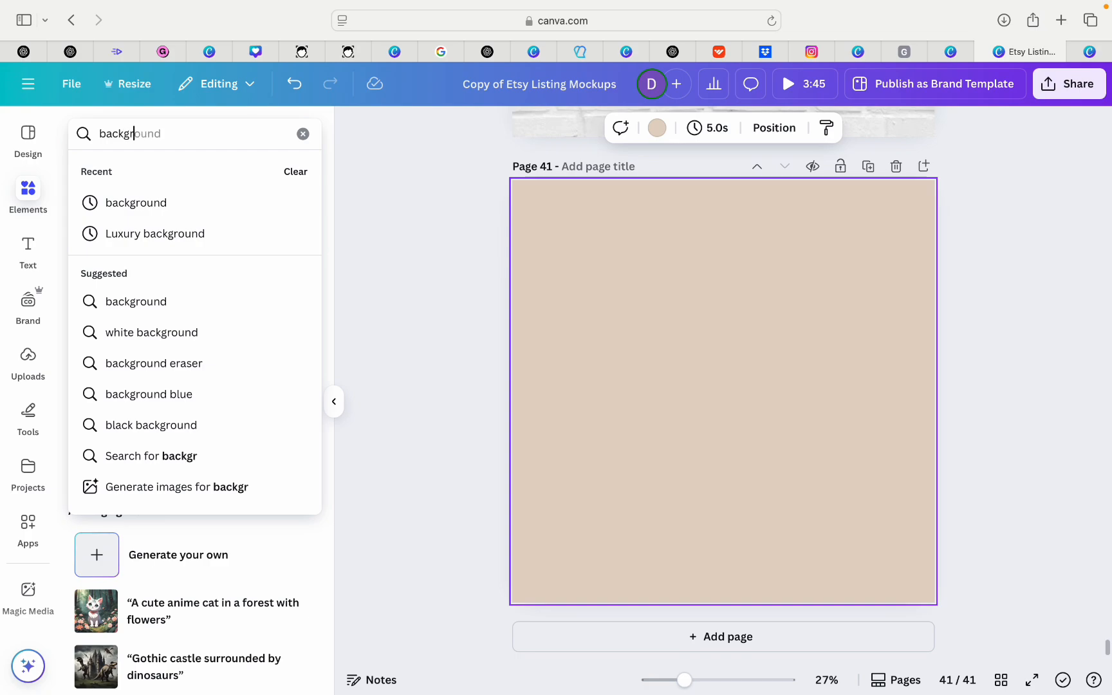
{"action": "type", "text": "ounf"}
{"action": "key", "text": "Return"}
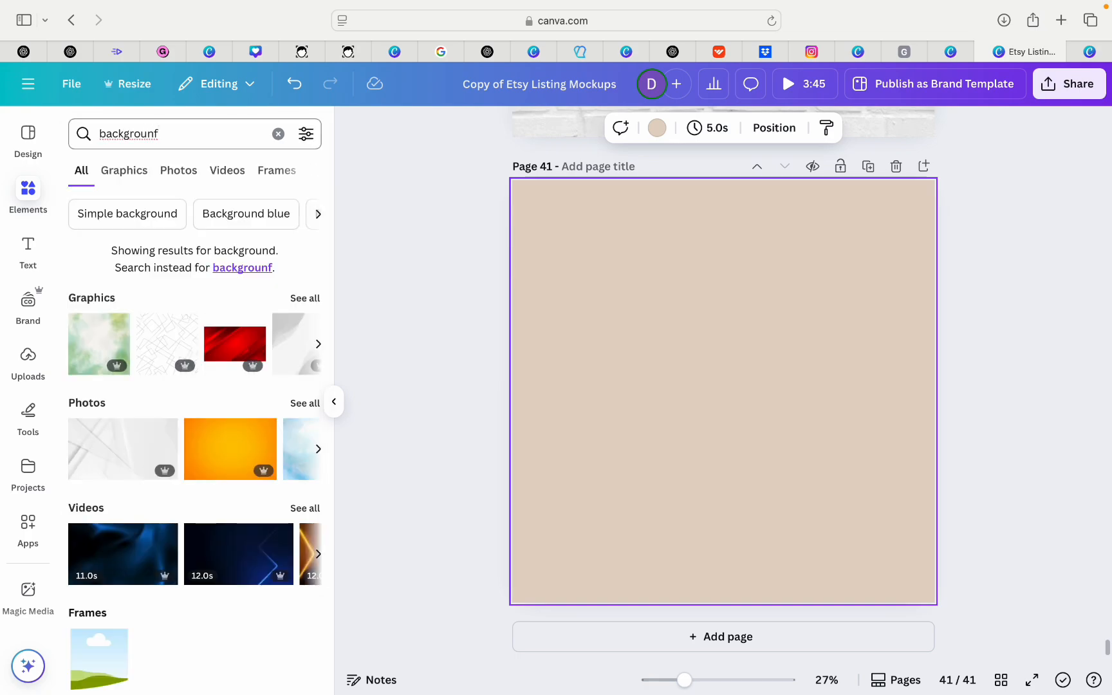
{"action": "left_click", "coordinate": [180, 135]}
{"action": "key", "text": "BackSpace"}
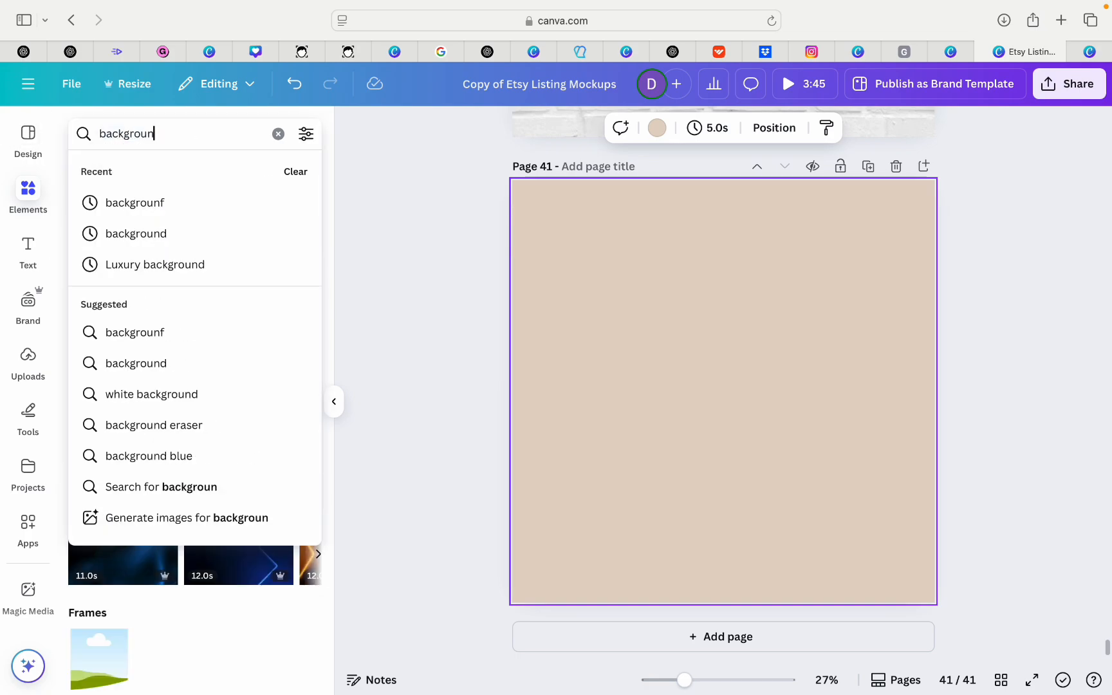
{"action": "type", "text": "d"}
{"action": "key", "text": "Return"}
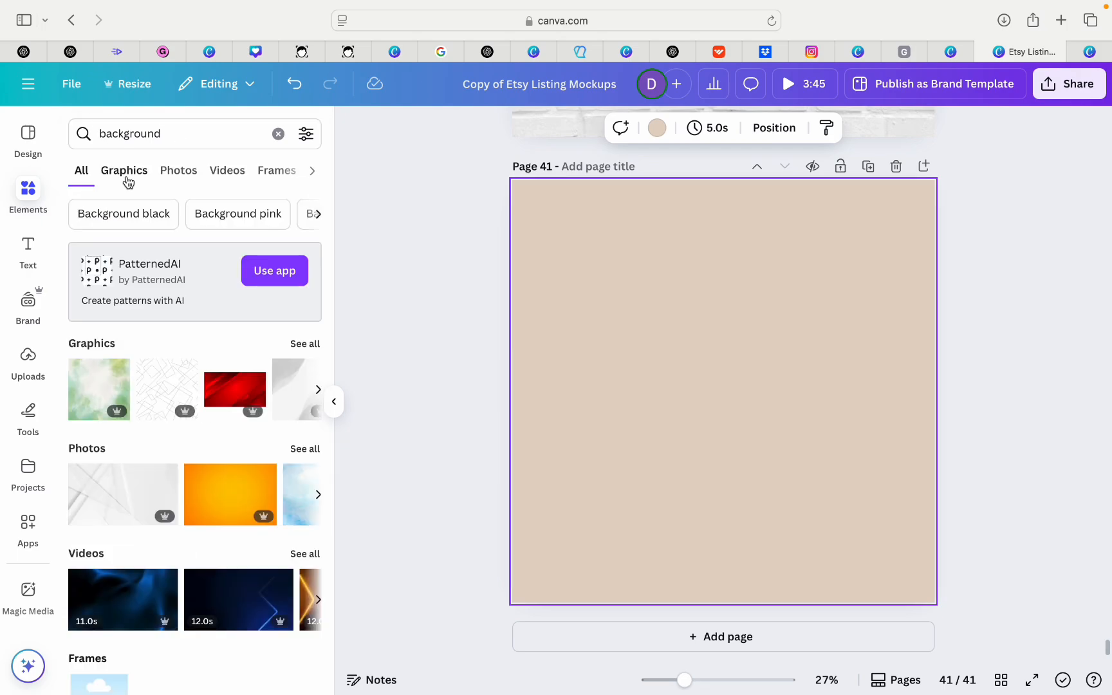
{"action": "left_click", "coordinate": [127, 182]}
{"action": "left_click", "coordinate": [180, 179]}
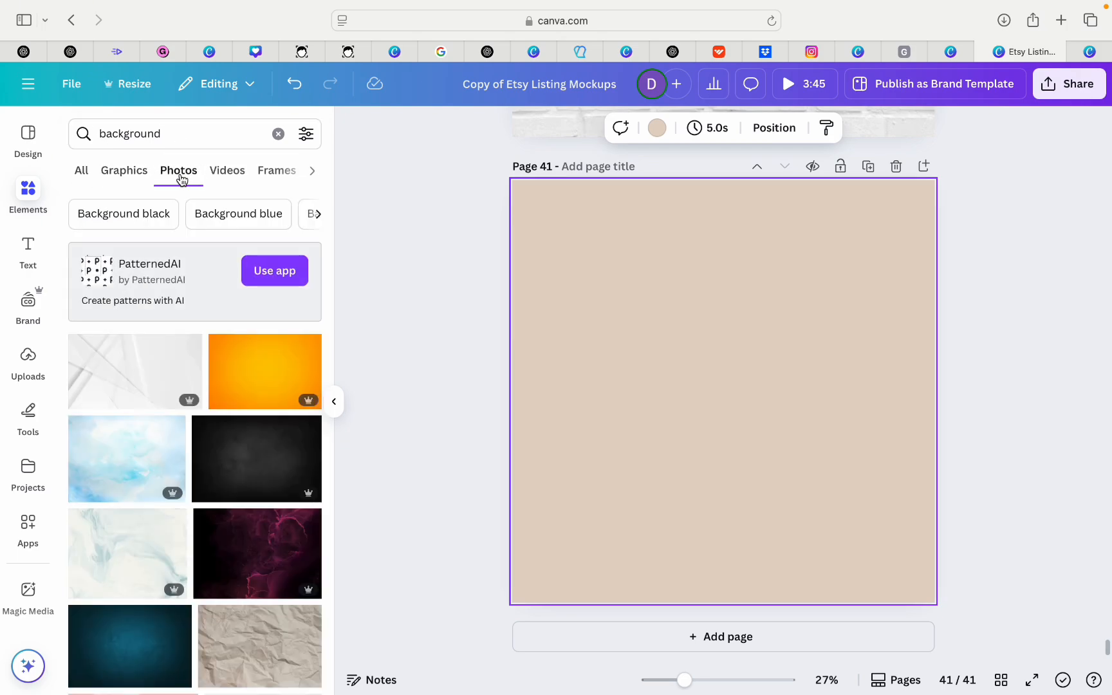
Add the brown wooden plank photo to page 41 and set it as the page background.
{"action": "scroll", "coordinate": [174, 449], "scroll_direction": "down", "scroll_amount": 15}
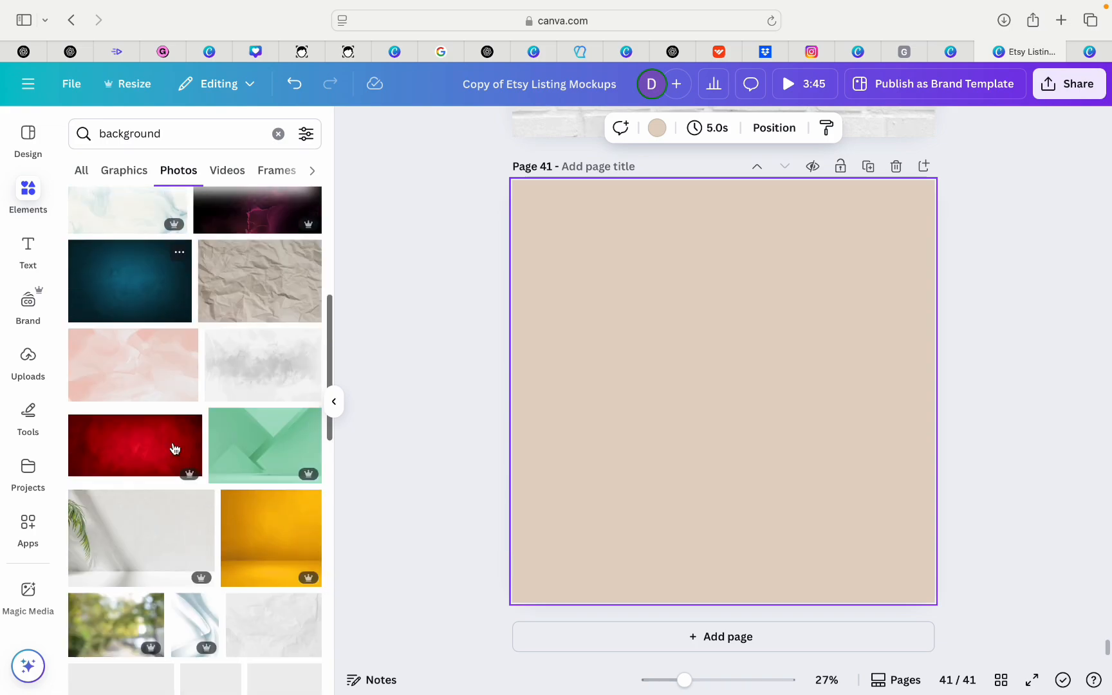
{"action": "scroll", "coordinate": [174, 448], "scroll_direction": "down", "scroll_amount": 3}
{"action": "scroll", "coordinate": [174, 449], "scroll_direction": "up", "scroll_amount": 5}
{"action": "scroll", "coordinate": [173, 449], "scroll_direction": "down", "scroll_amount": 4}
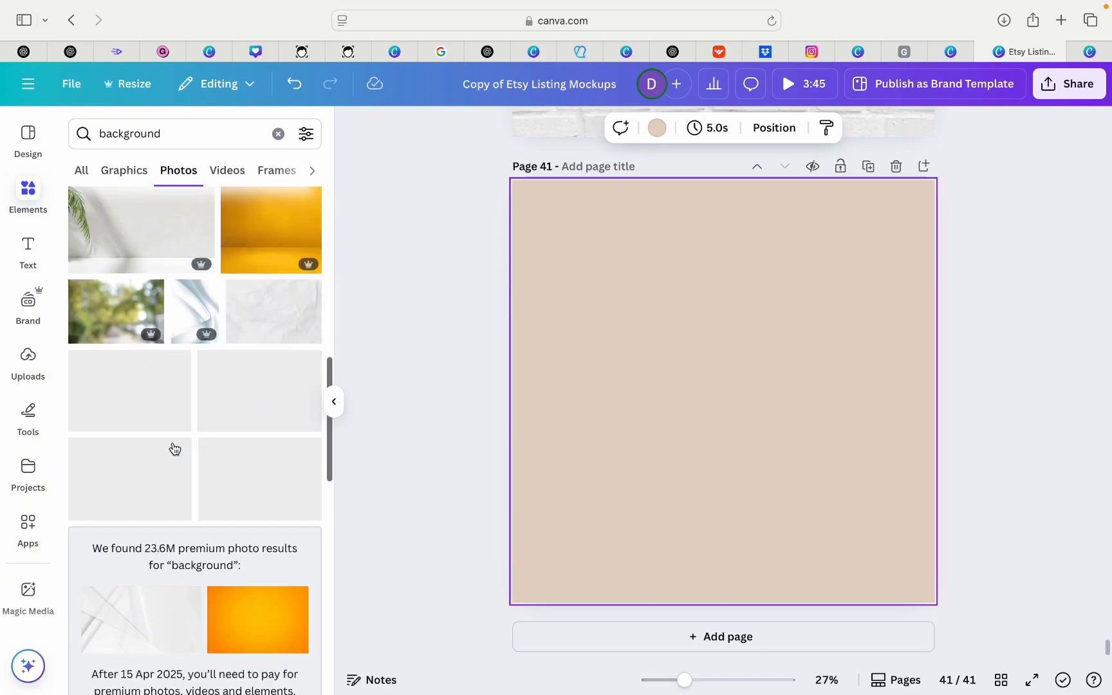
{"action": "scroll", "coordinate": [174, 448], "scroll_direction": "down", "scroll_amount": 4}
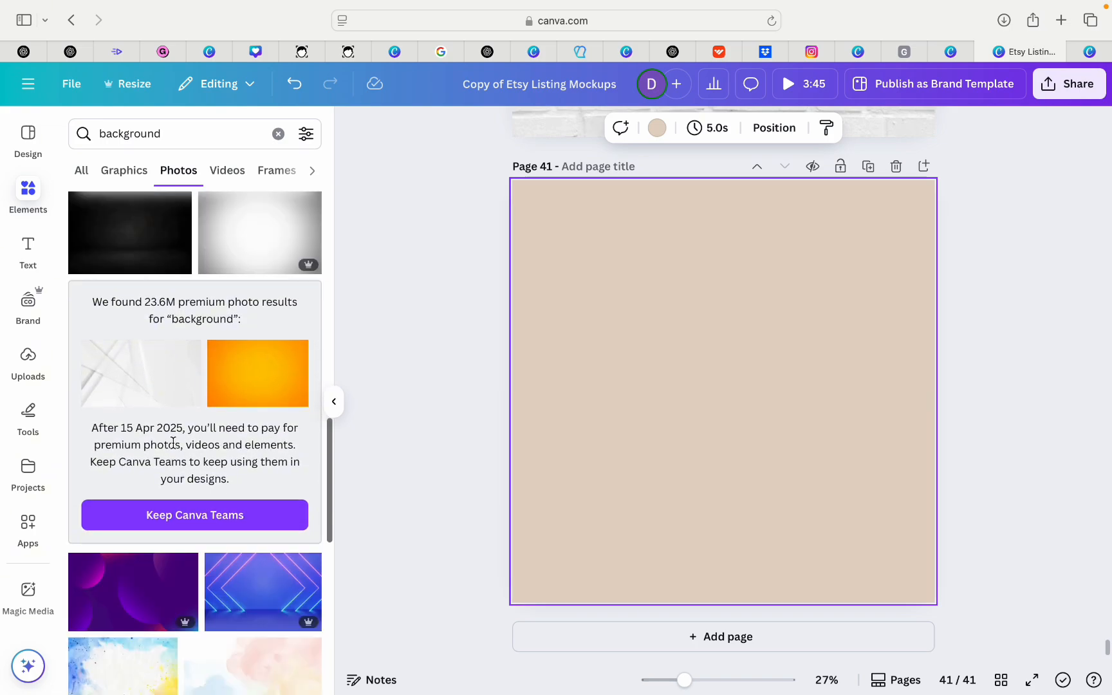
{"action": "scroll", "coordinate": [193, 374], "scroll_direction": "down", "scroll_amount": 10}
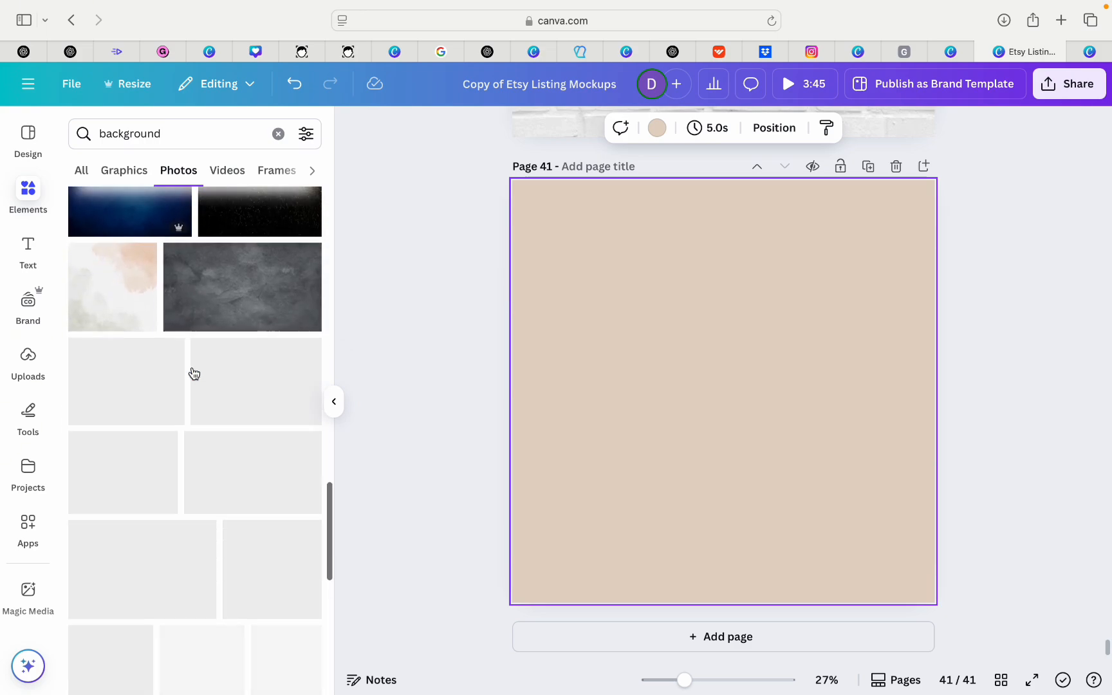
{"action": "scroll", "coordinate": [192, 372], "scroll_direction": "down", "scroll_amount": 2}
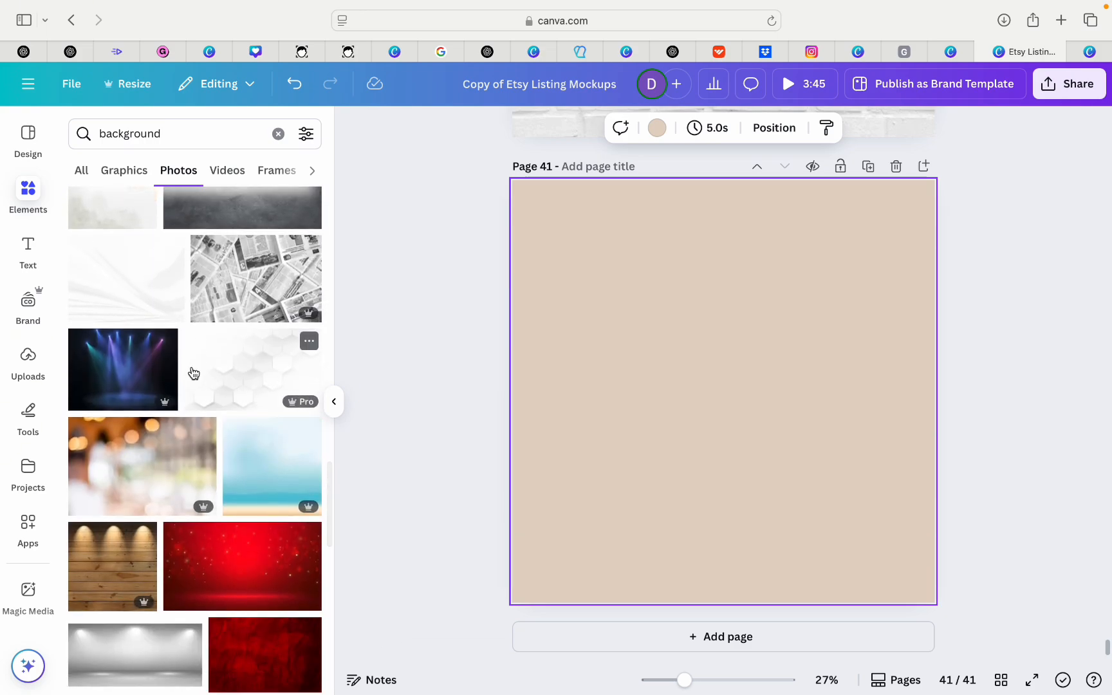
{"action": "scroll", "coordinate": [193, 372], "scroll_direction": "down", "scroll_amount": 3}
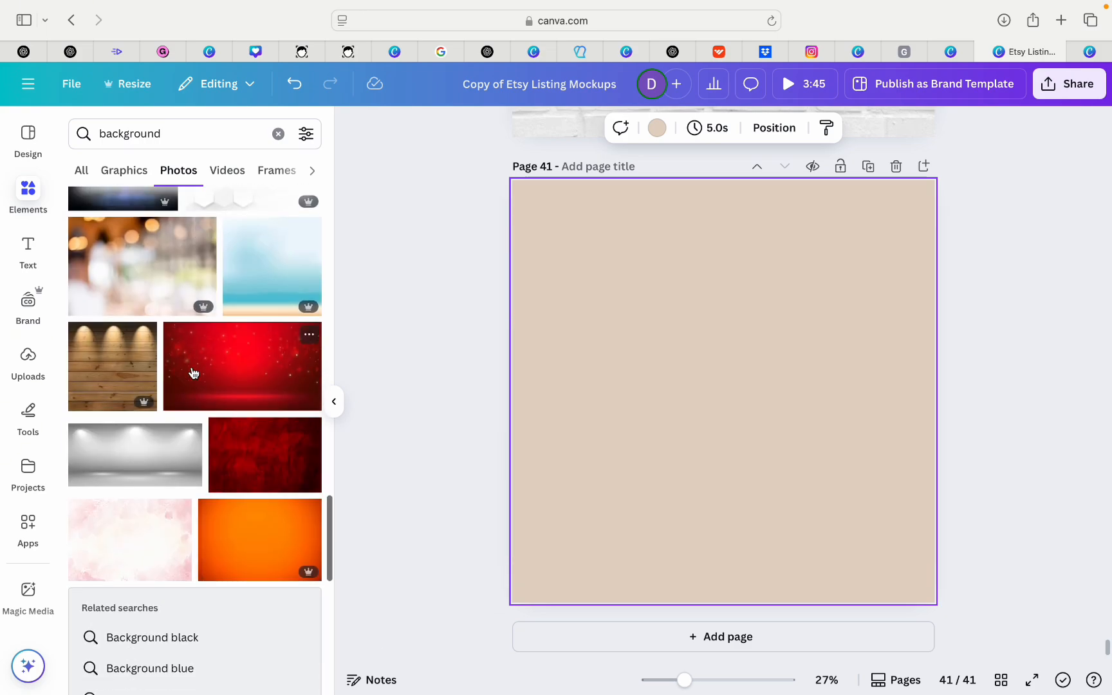
{"action": "scroll", "coordinate": [192, 372], "scroll_direction": "down", "scroll_amount": 7}
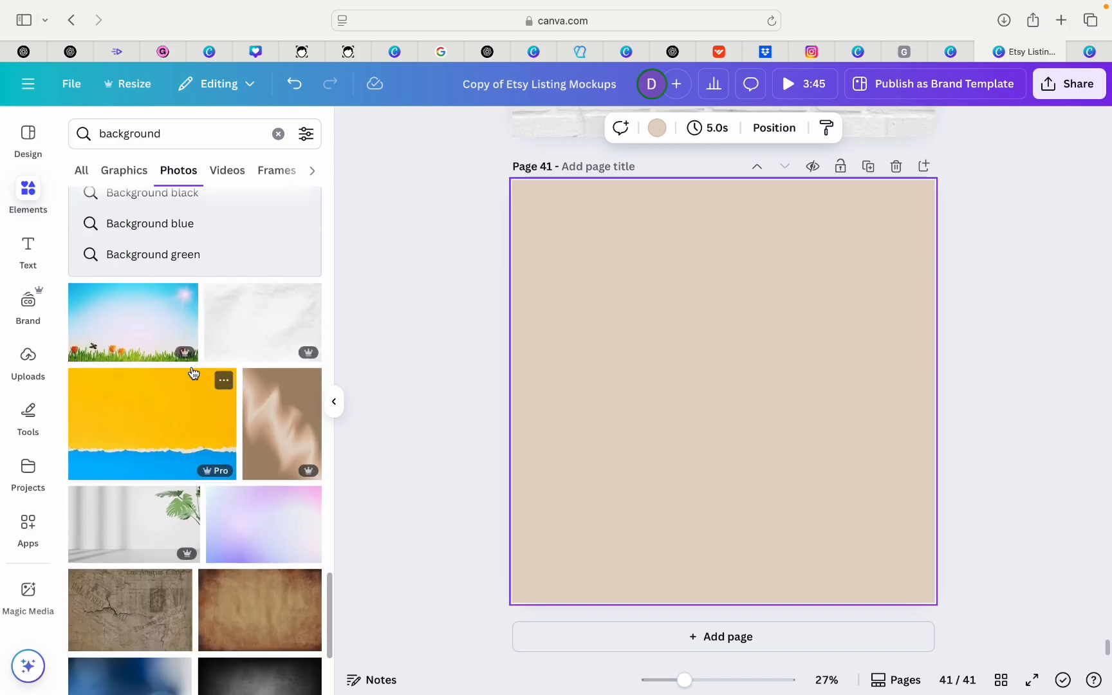
{"action": "scroll", "coordinate": [192, 372], "scroll_direction": "down", "scroll_amount": 5}
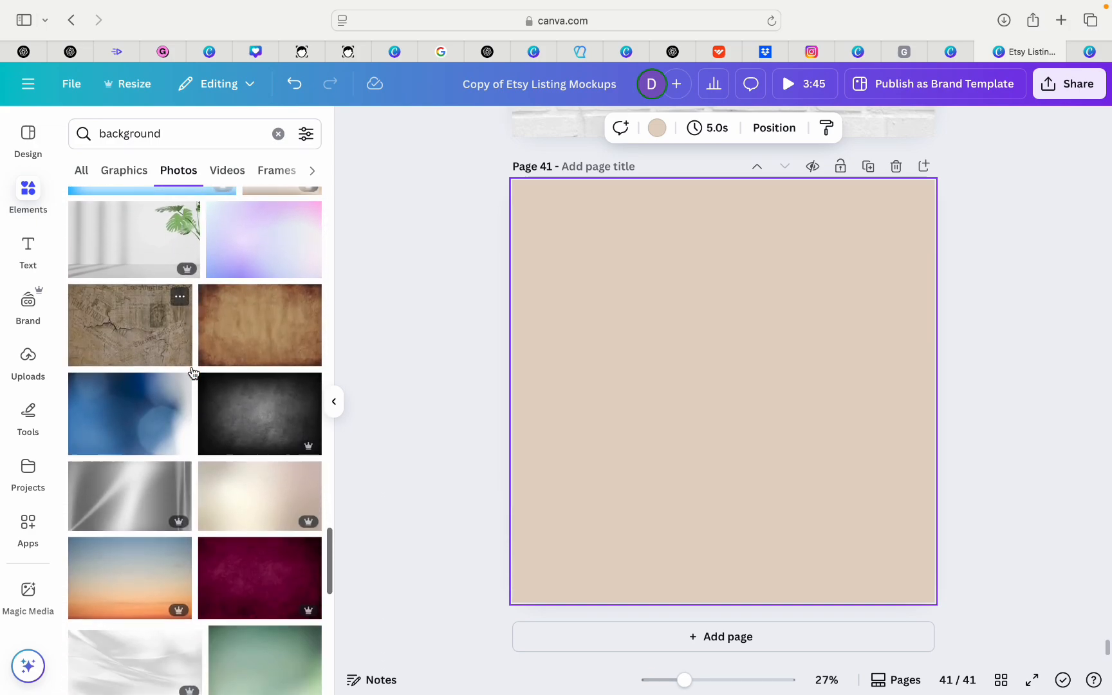
{"action": "scroll", "coordinate": [191, 372], "scroll_direction": "down", "scroll_amount": 6}
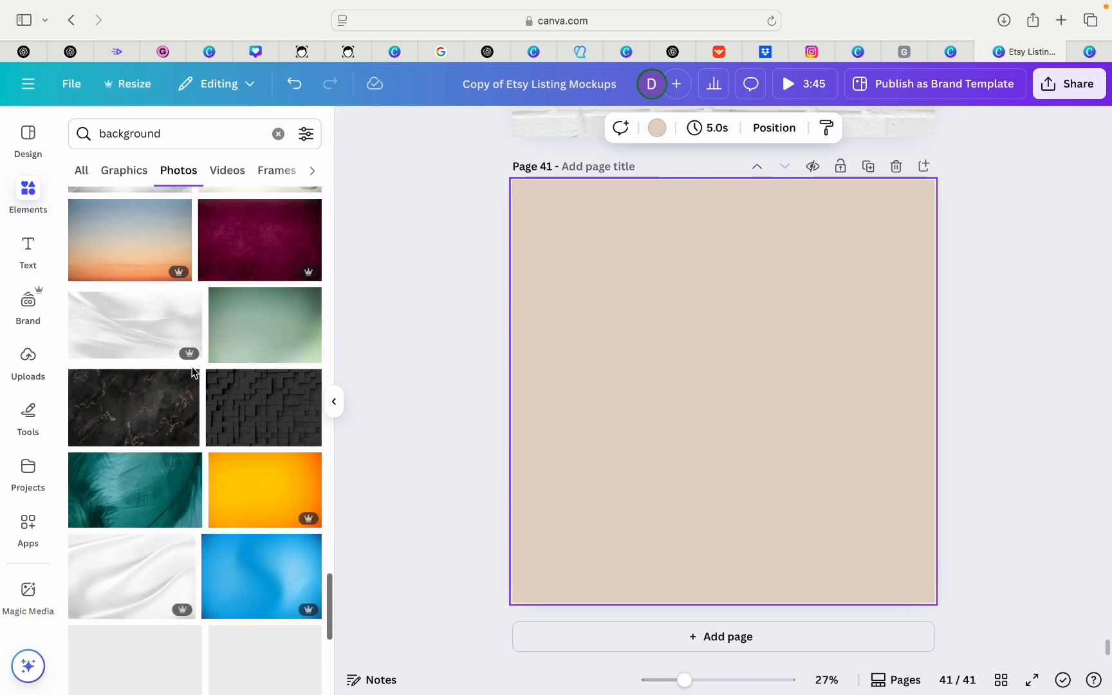
{"action": "scroll", "coordinate": [192, 372], "scroll_direction": "down", "scroll_amount": 2}
{"action": "scroll", "coordinate": [192, 372], "scroll_direction": "up", "scroll_amount": 2}
{"action": "scroll", "coordinate": [192, 372], "scroll_direction": "down", "scroll_amount": 4}
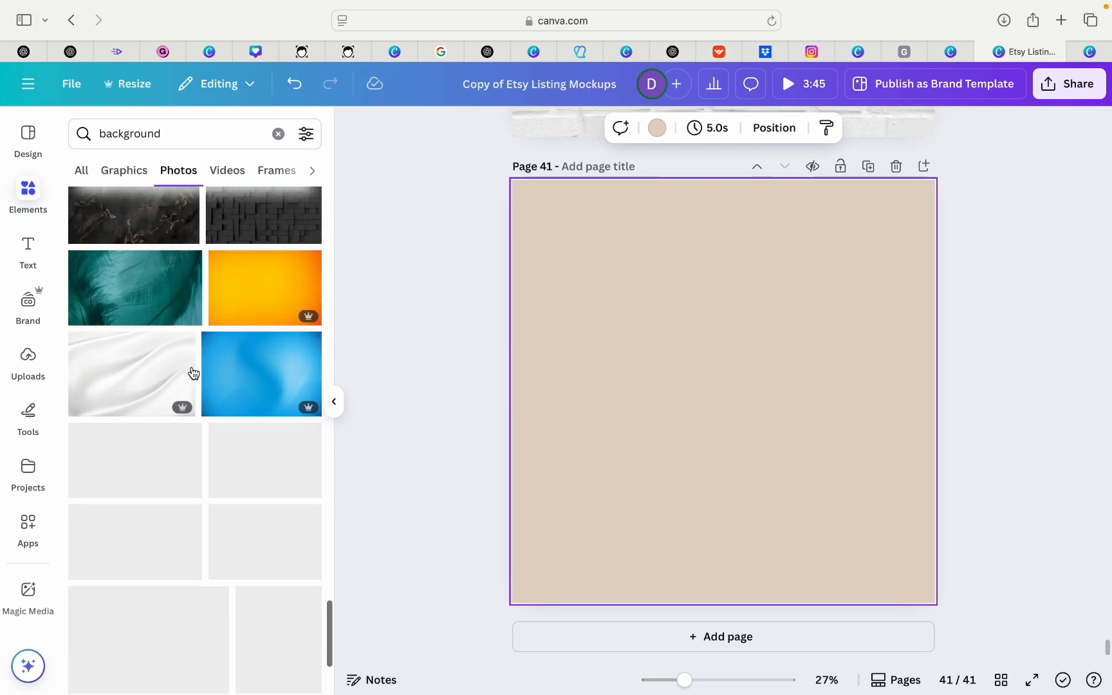
{"action": "scroll", "coordinate": [193, 374], "scroll_direction": "down", "scroll_amount": 6}
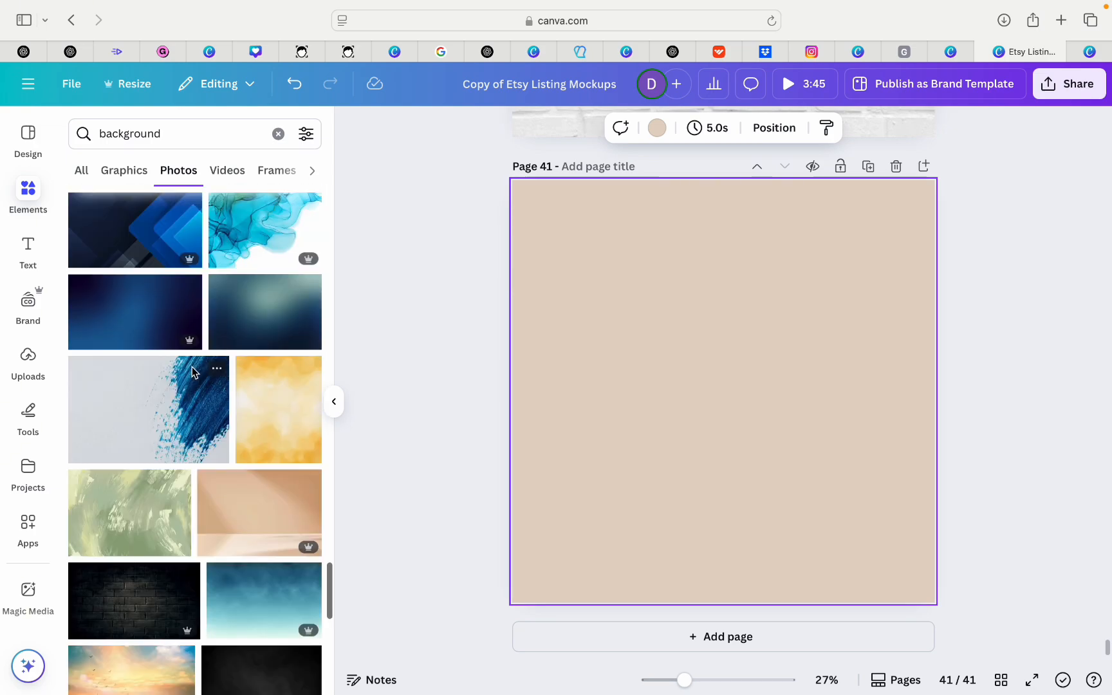
{"action": "scroll", "coordinate": [192, 372], "scroll_direction": "down", "scroll_amount": 7}
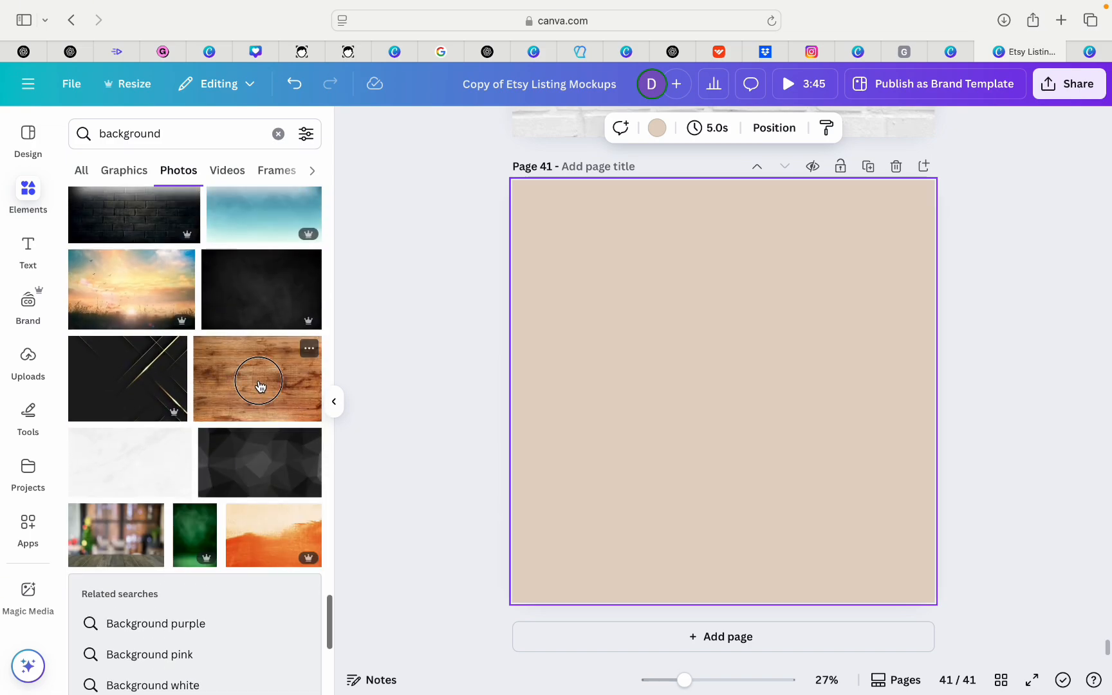
{"action": "left_click", "coordinate": [260, 386]}
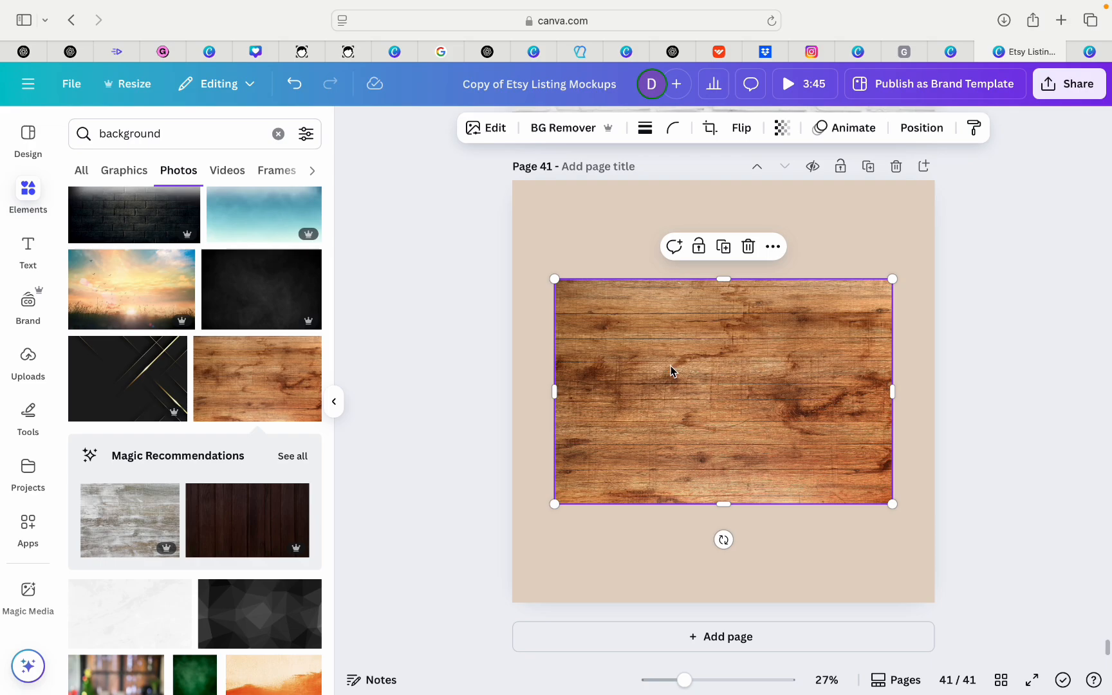
{"action": "right_click", "coordinate": [715, 367]}
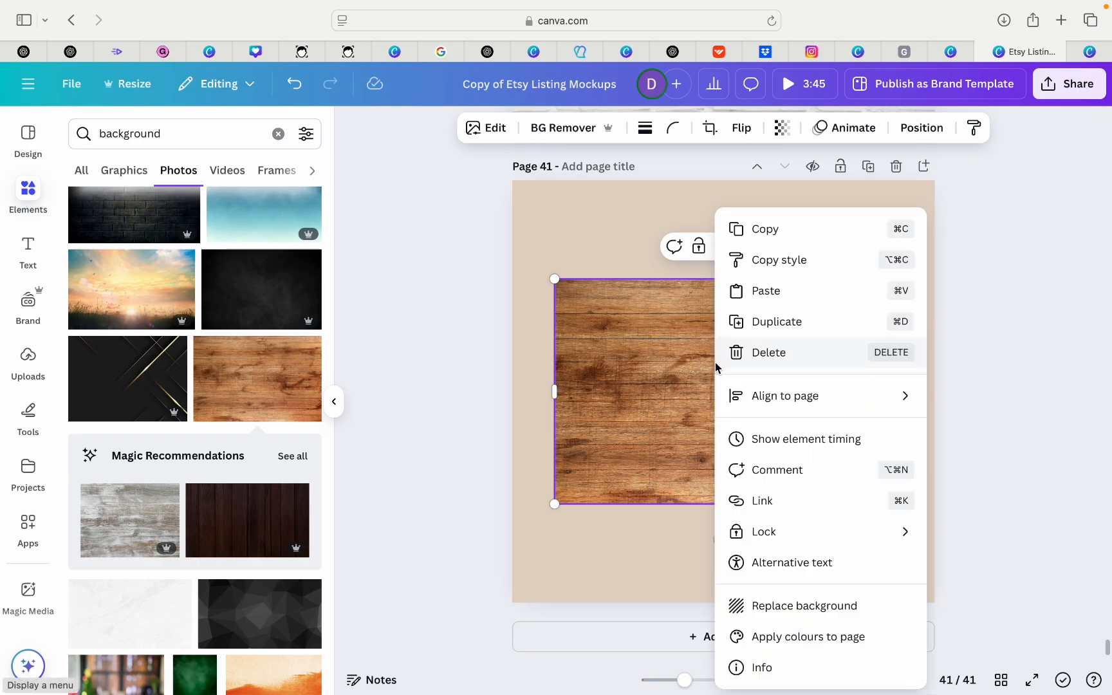
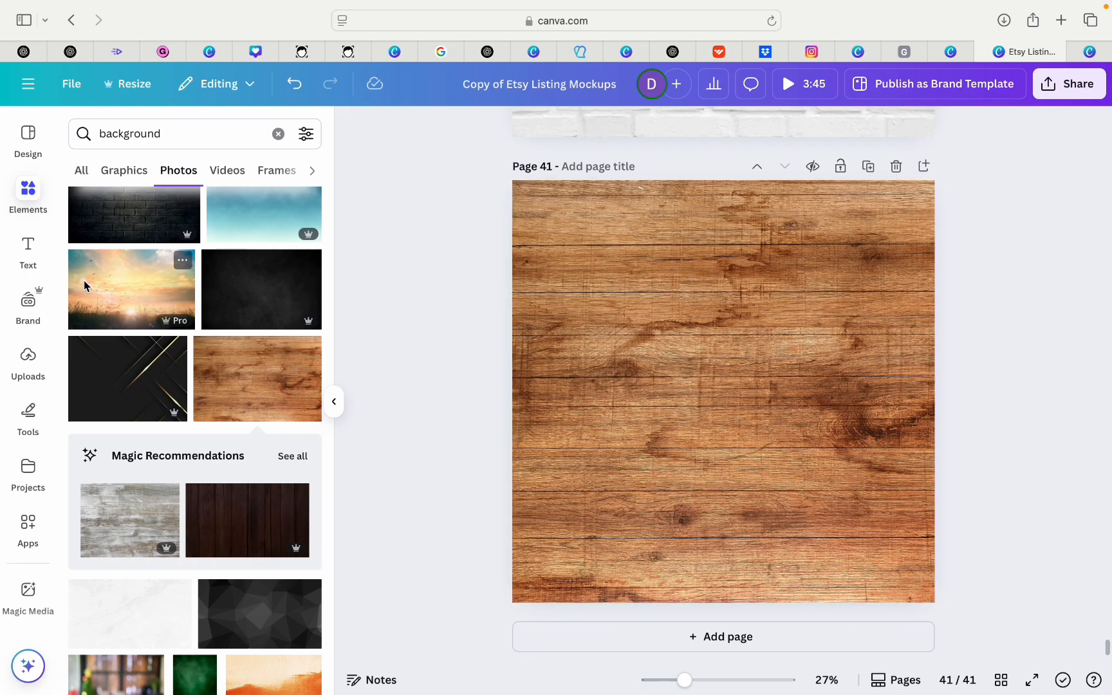
Open the Mockups collection and look through its full Print category for ready-made mockups that could hold planner pages.
{"action": "scroll", "coordinate": [25, 386], "scroll_direction": "down", "scroll_amount": 2}
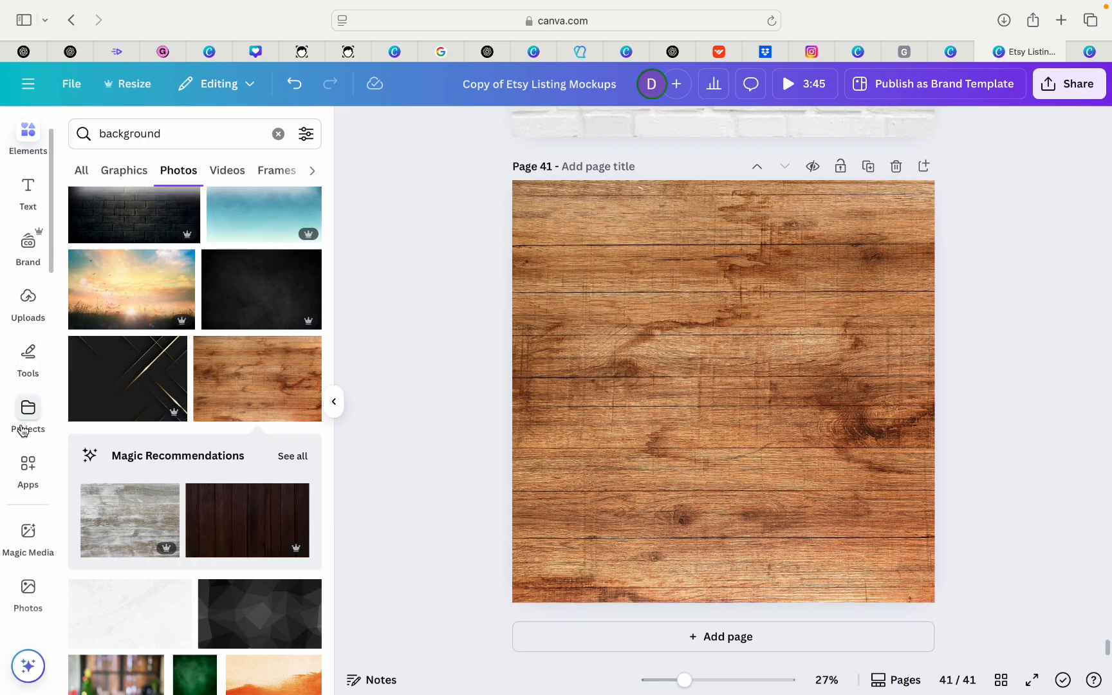
{"action": "scroll", "coordinate": [26, 451], "scroll_direction": "down", "scroll_amount": 5}
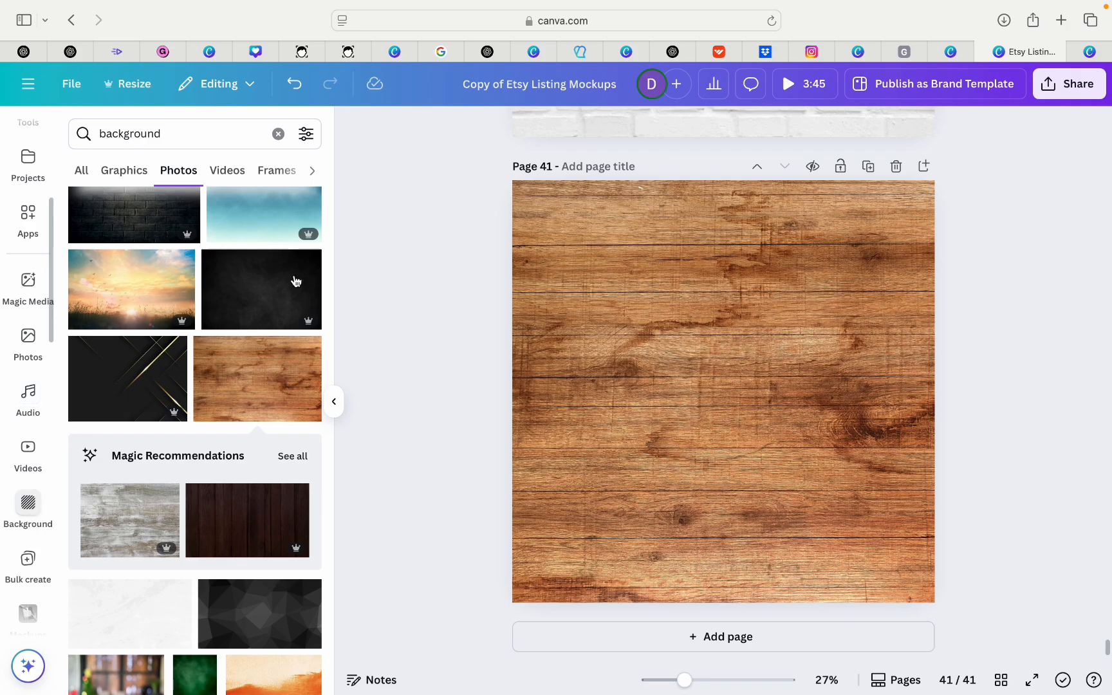
{"action": "scroll", "coordinate": [487, 262], "scroll_direction": "up", "scroll_amount": 5}
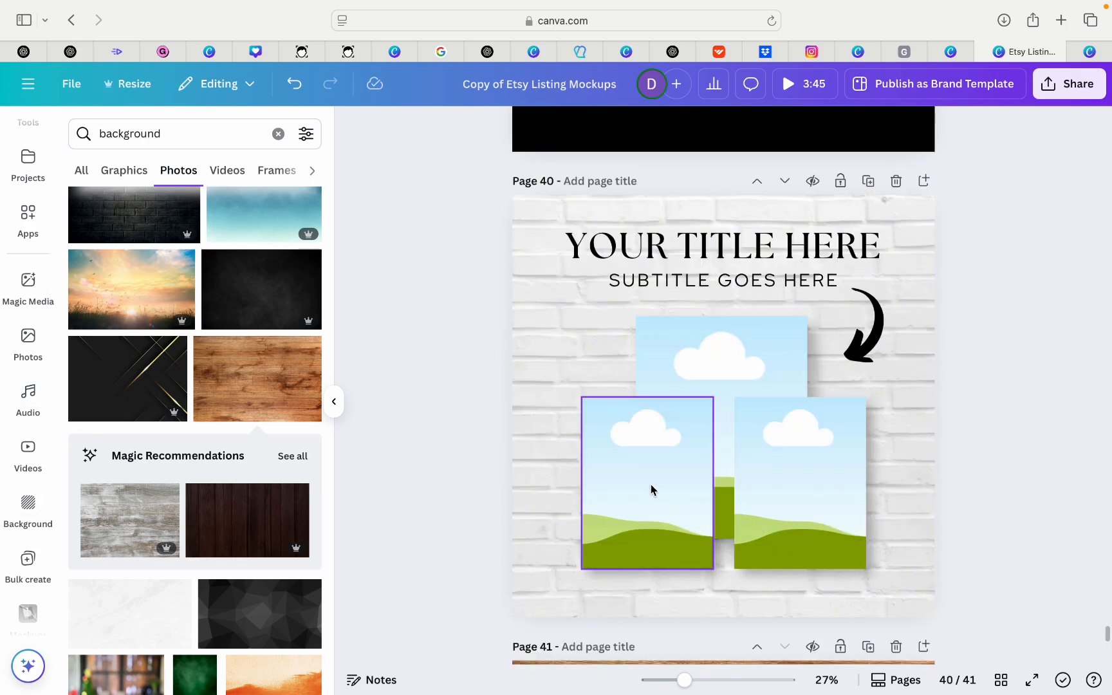
{"action": "scroll", "coordinate": [380, 316], "scroll_direction": "down", "scroll_amount": 5}
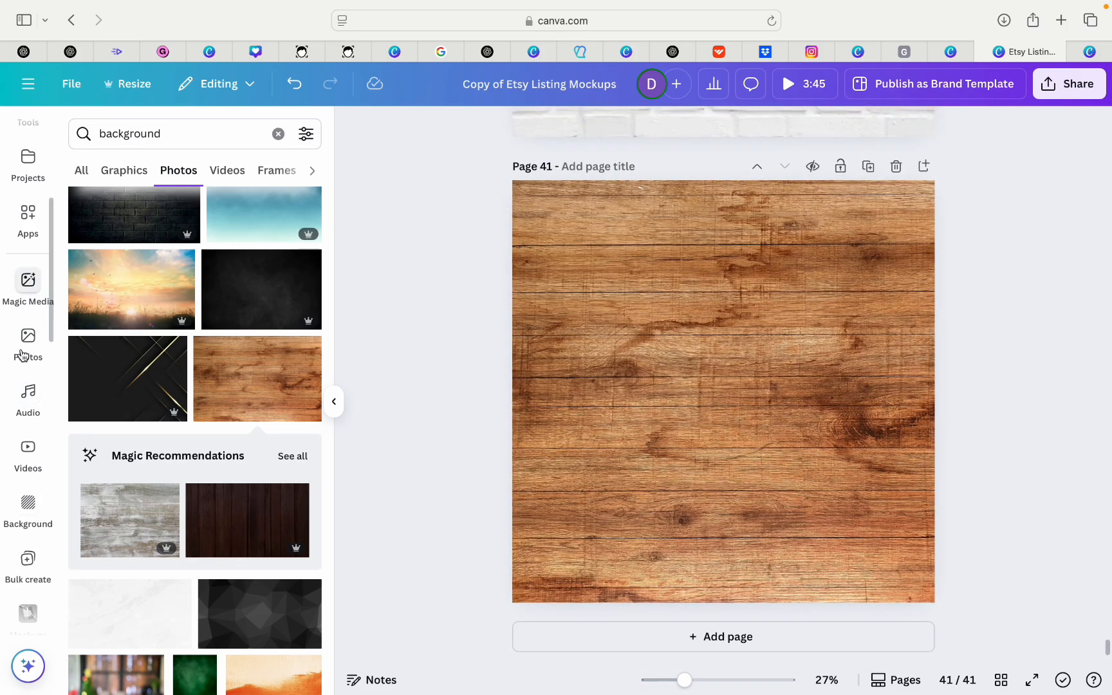
{"action": "scroll", "coordinate": [26, 446], "scroll_direction": "down", "scroll_amount": 1}
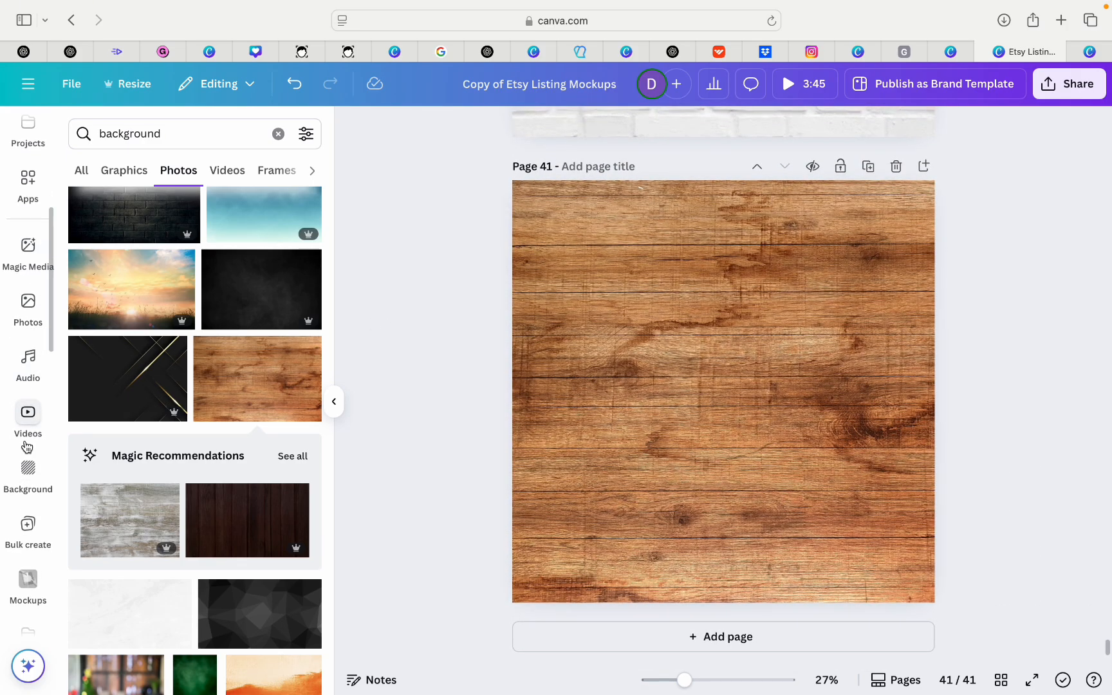
{"action": "left_click", "coordinate": [29, 582]}
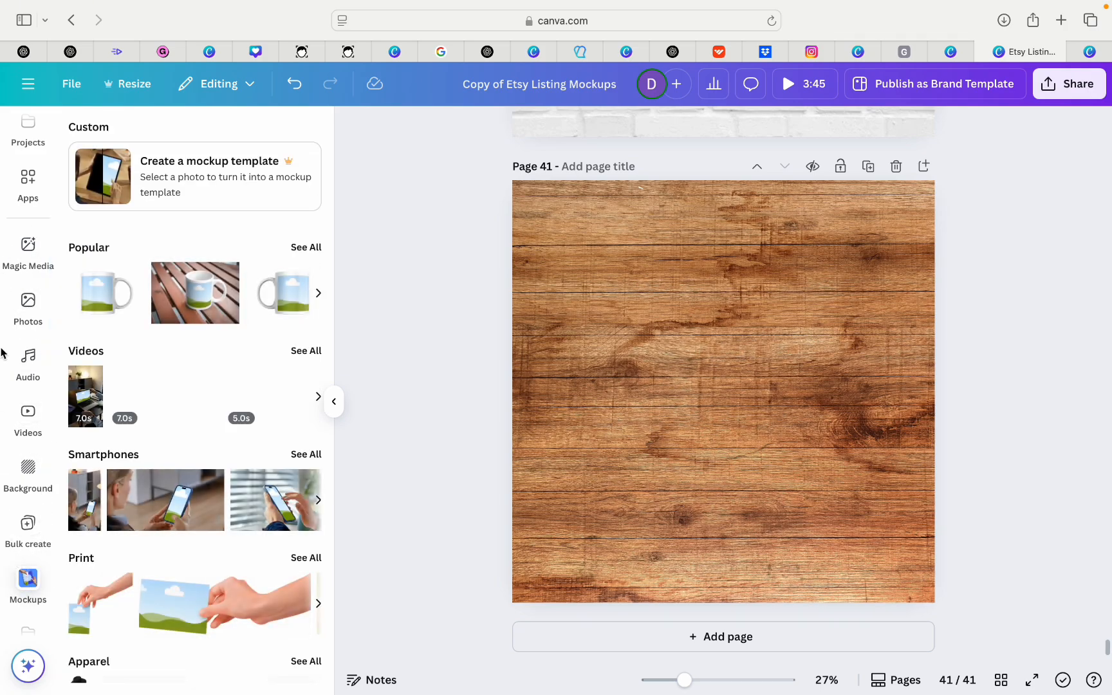
{"action": "scroll", "coordinate": [173, 393], "scroll_direction": "down", "scroll_amount": 3}
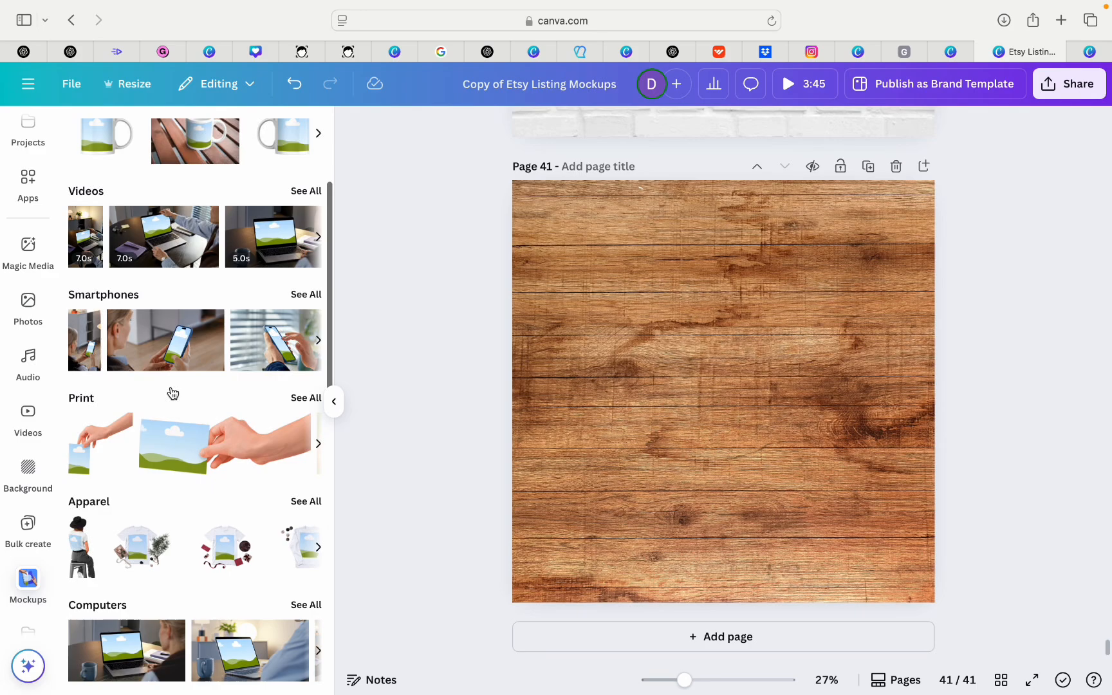
{"action": "left_click", "coordinate": [305, 399]}
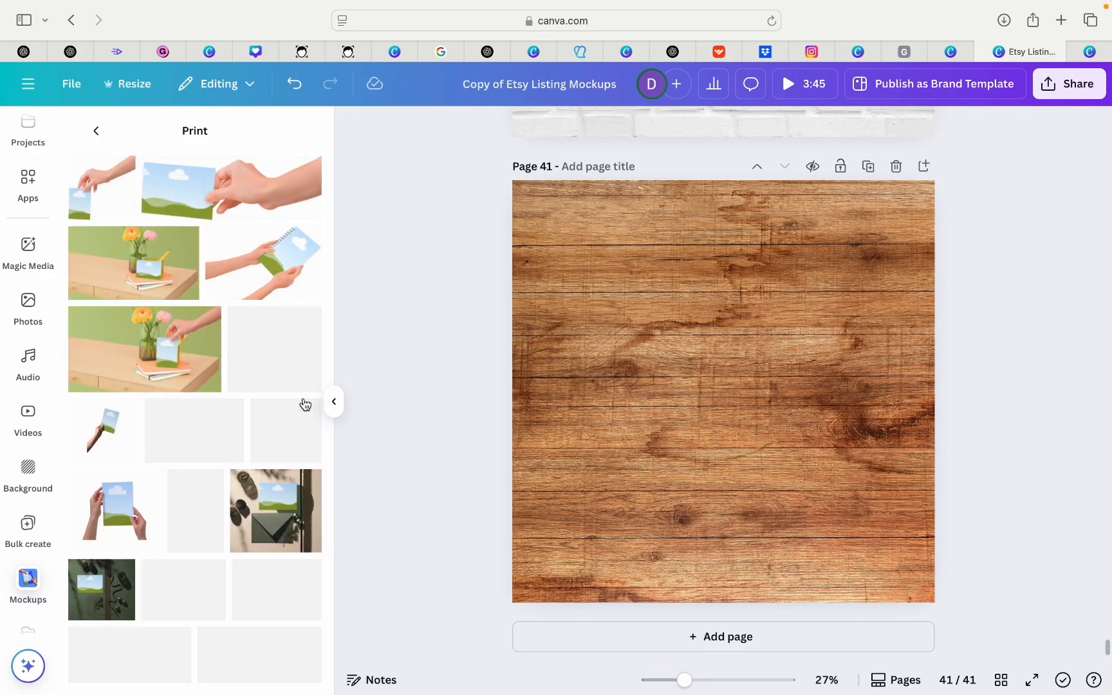
{"action": "scroll", "coordinate": [260, 464], "scroll_direction": "down", "scroll_amount": 2}
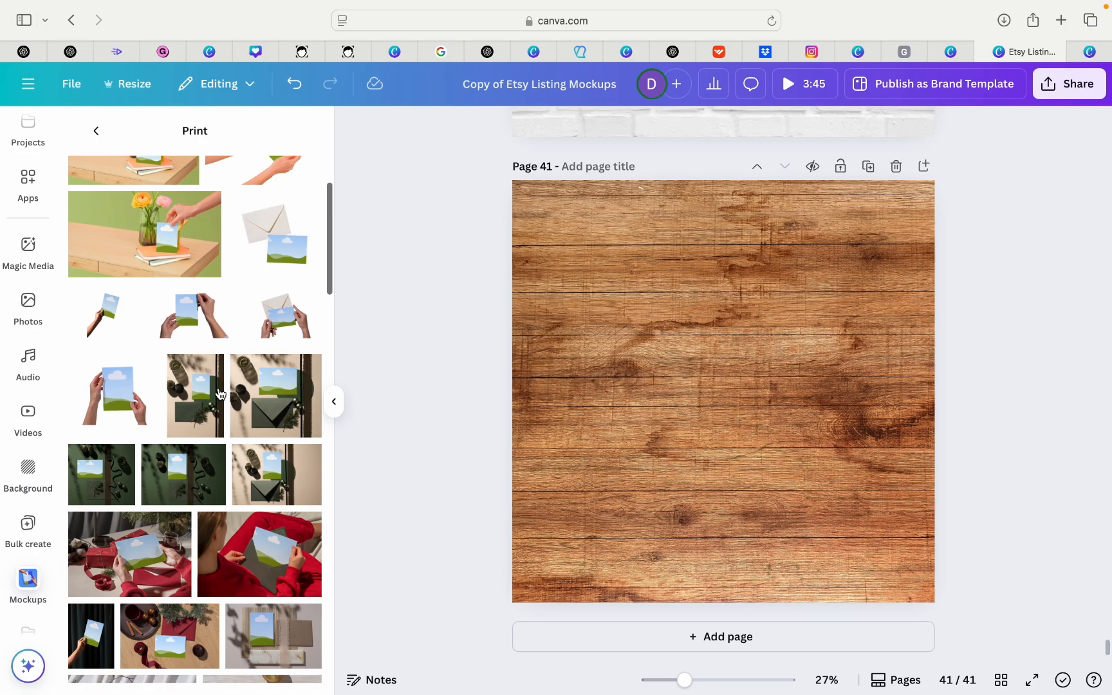
{"action": "scroll", "coordinate": [219, 393], "scroll_direction": "down", "scroll_amount": 8}
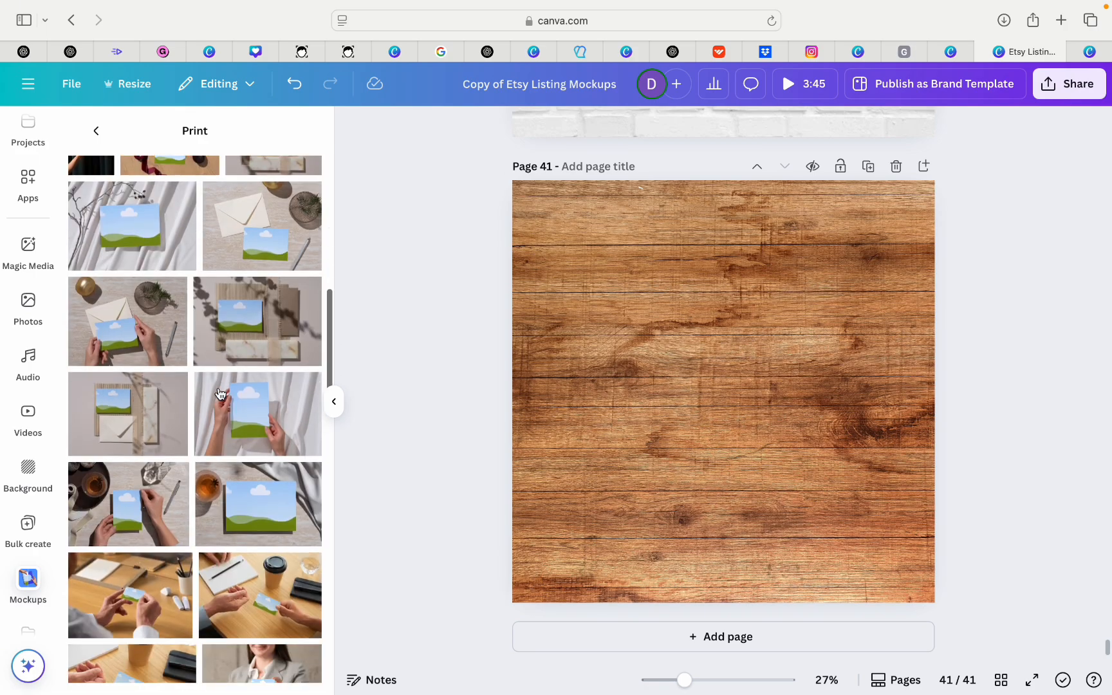
{"action": "scroll", "coordinate": [219, 393], "scroll_direction": "down", "scroll_amount": 10}
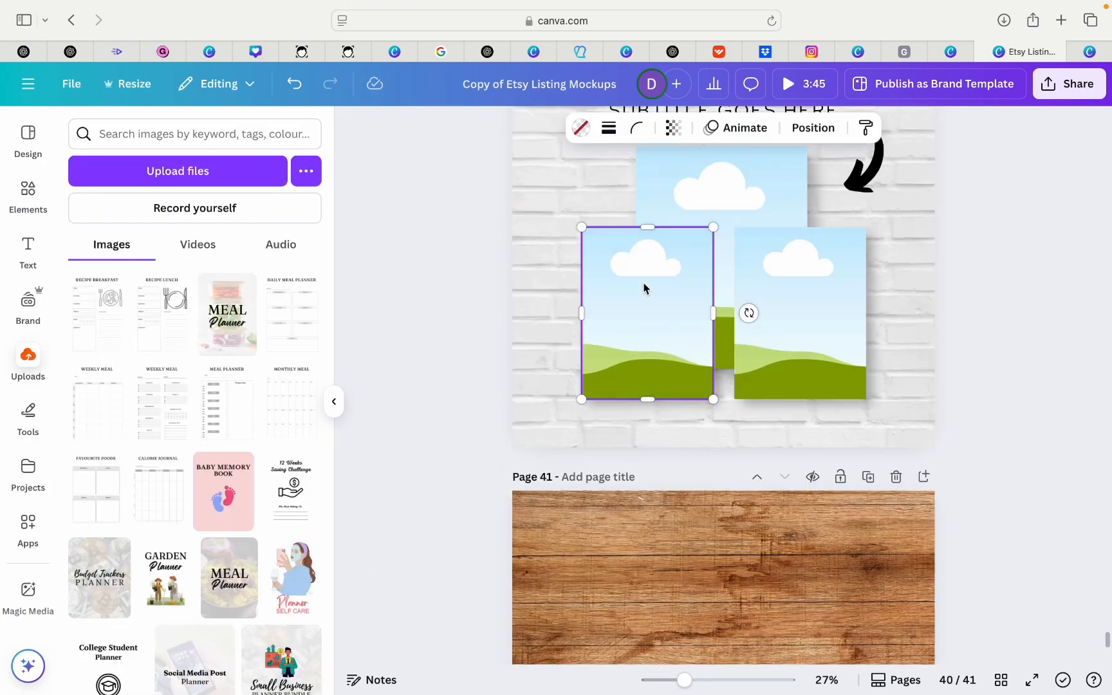
Duplicate the front-left picture frame on page 40 and place the copy in the middle of the wooden background on page 41.
{"action": "scroll", "coordinate": [645, 287], "scroll_direction": "up", "scroll_amount": 1}
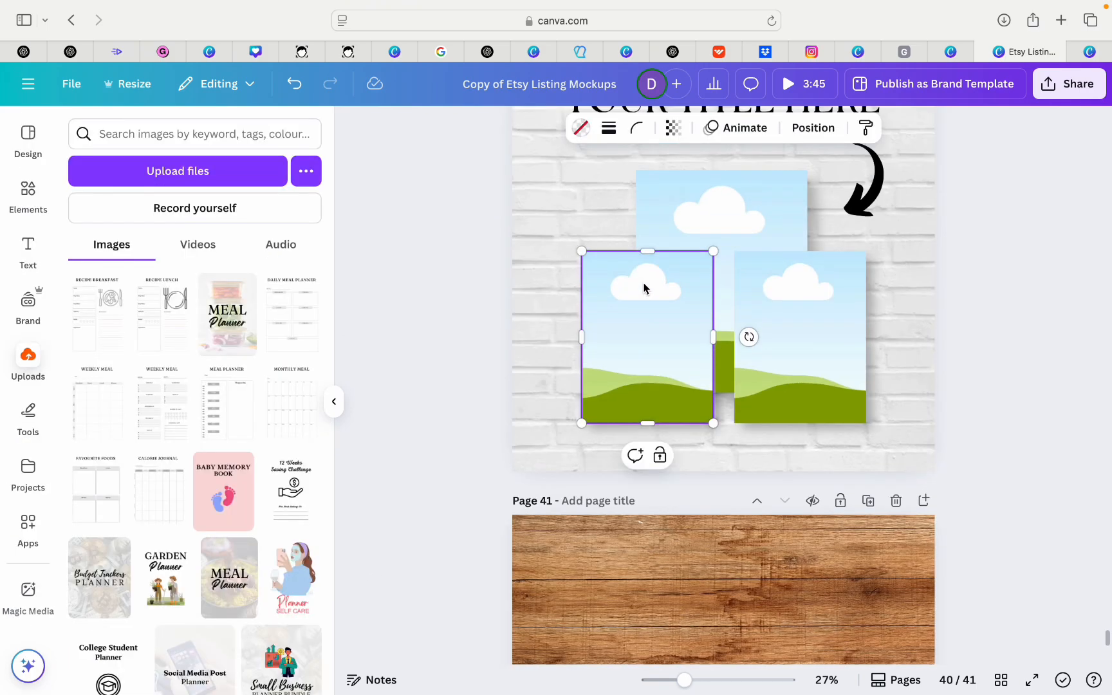
{"action": "right_click", "coordinate": [657, 329]}
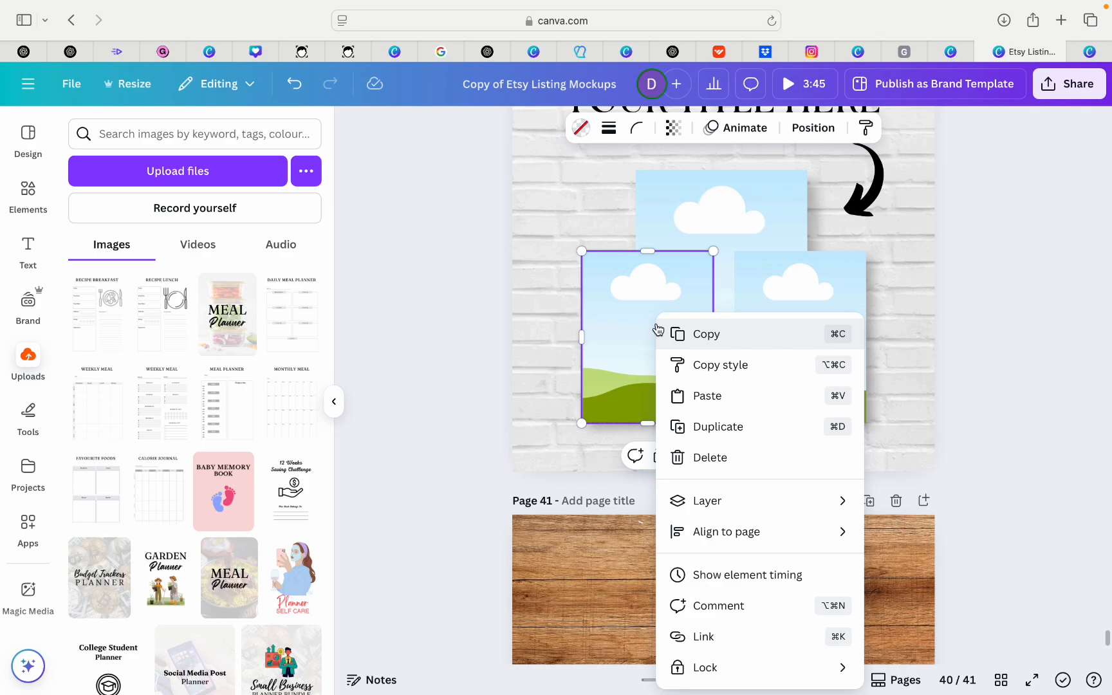
{"action": "left_click", "coordinate": [716, 428]}
{"action": "left_click_drag", "start_coordinate": [688, 405], "coordinate": [687, 591]}
{"action": "scroll", "coordinate": [685, 587], "scroll_direction": "down", "scroll_amount": 5}
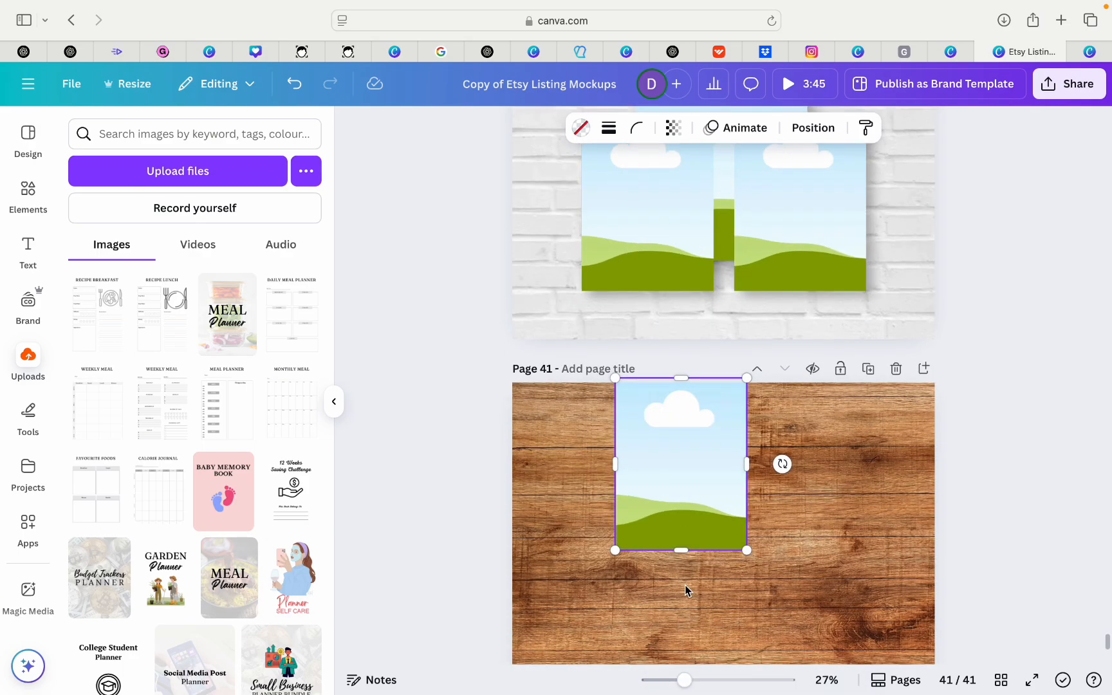
{"action": "left_click_drag", "start_coordinate": [675, 440], "coordinate": [721, 570]}
{"action": "scroll", "coordinate": [721, 570], "scroll_direction": "down", "scroll_amount": 3}
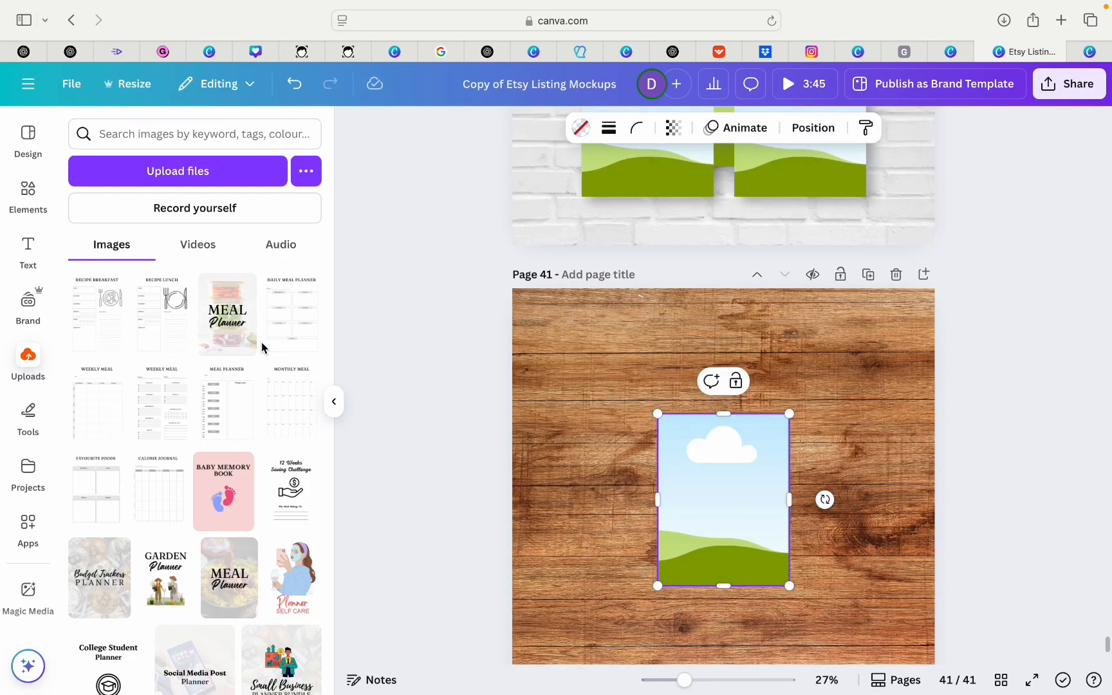
Fill the frame on page 41 with the uploaded MEAL Planner cover, then enlarge it and keep it centred on the wood.
{"action": "left_click", "coordinate": [230, 334]}
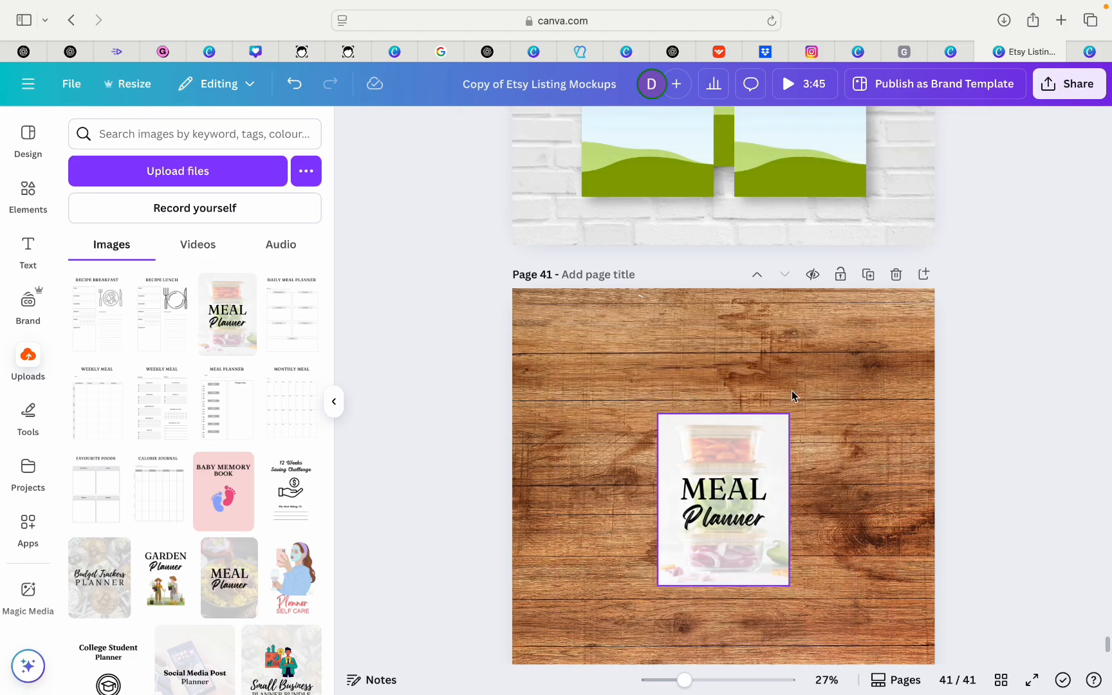
{"action": "left_click", "coordinate": [772, 450]}
{"action": "left_click_drag", "start_coordinate": [790, 414], "coordinate": [879, 313]}
{"action": "left_click_drag", "start_coordinate": [783, 414], "coordinate": [745, 464]}
{"action": "scroll", "coordinate": [745, 463], "scroll_direction": "down", "scroll_amount": 3}
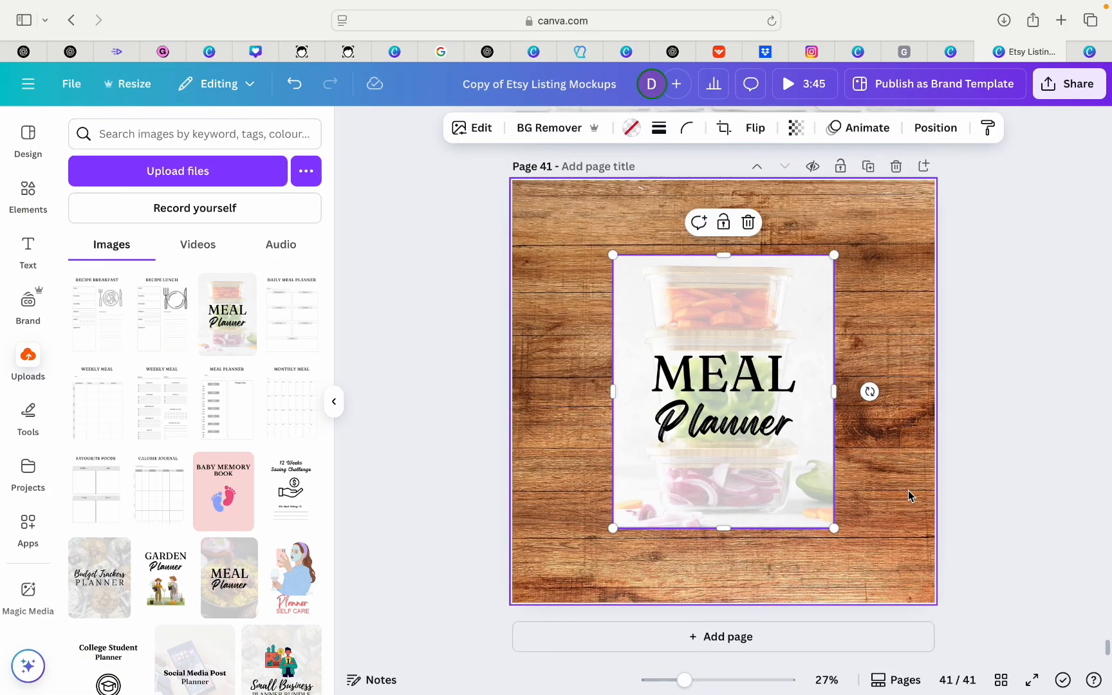
{"action": "left_click", "coordinate": [905, 489]}
{"action": "scroll", "coordinate": [857, 322], "scroll_direction": "up", "scroll_amount": 2}
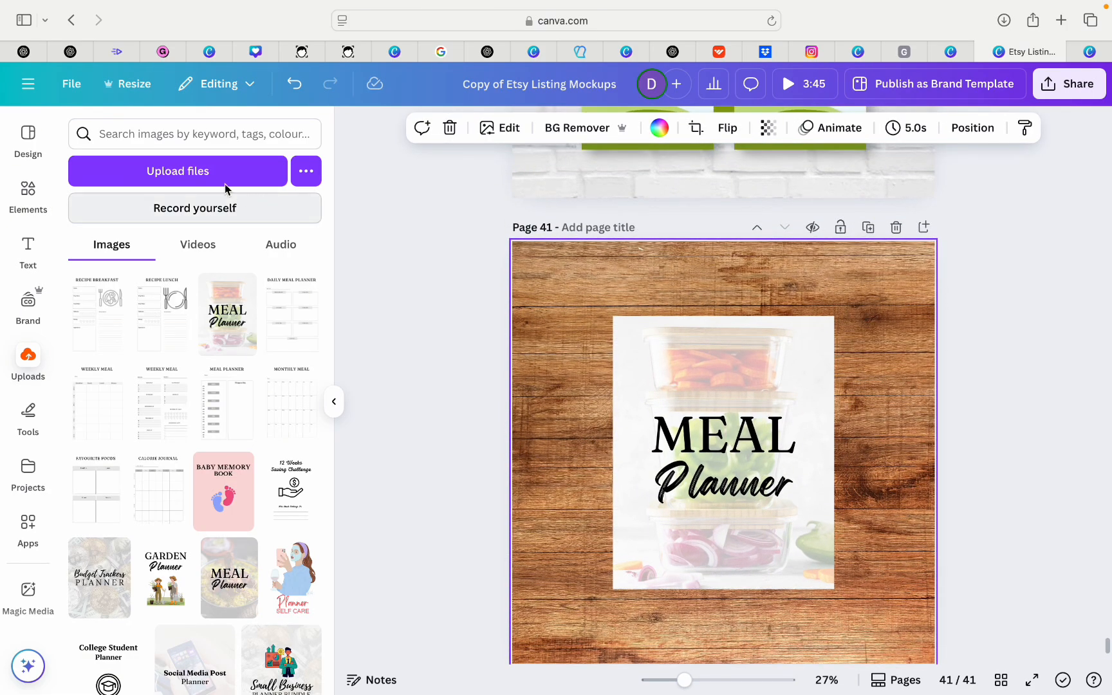
Search the elements library for "shadow" and look through the matching frames across all result types.
{"action": "left_click", "coordinate": [28, 189]}
{"action": "left_click", "coordinate": [195, 128]}
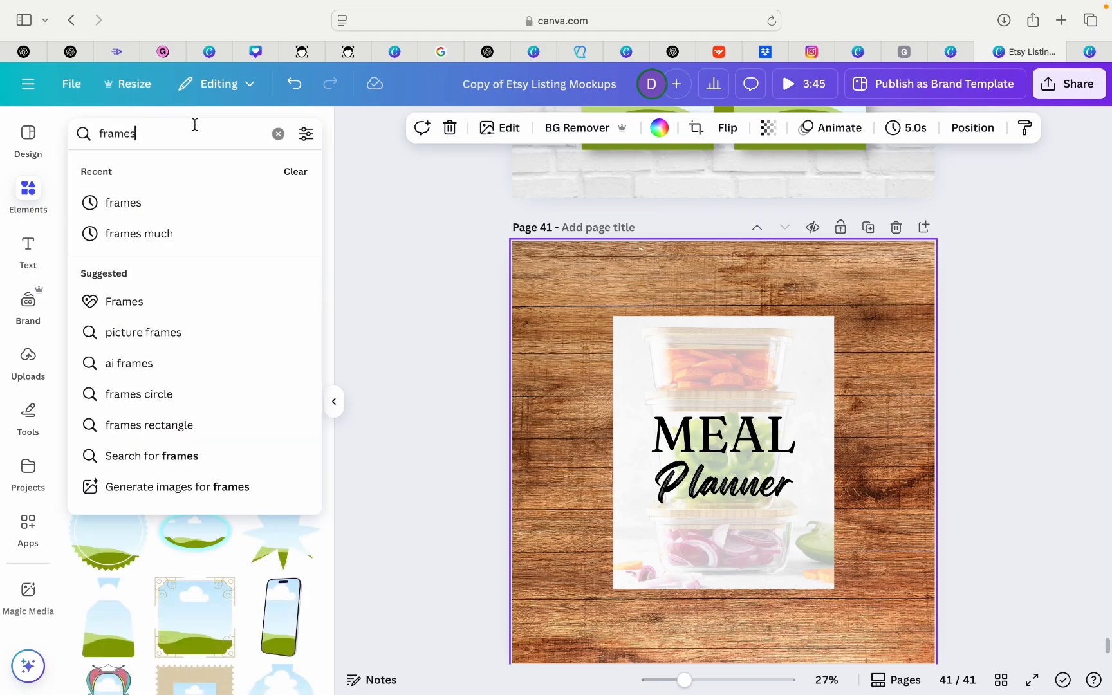
{"action": "left_click", "coordinate": [279, 134]}
{"action": "type", "text": "shadow"}
{"action": "key", "text": "Return"}
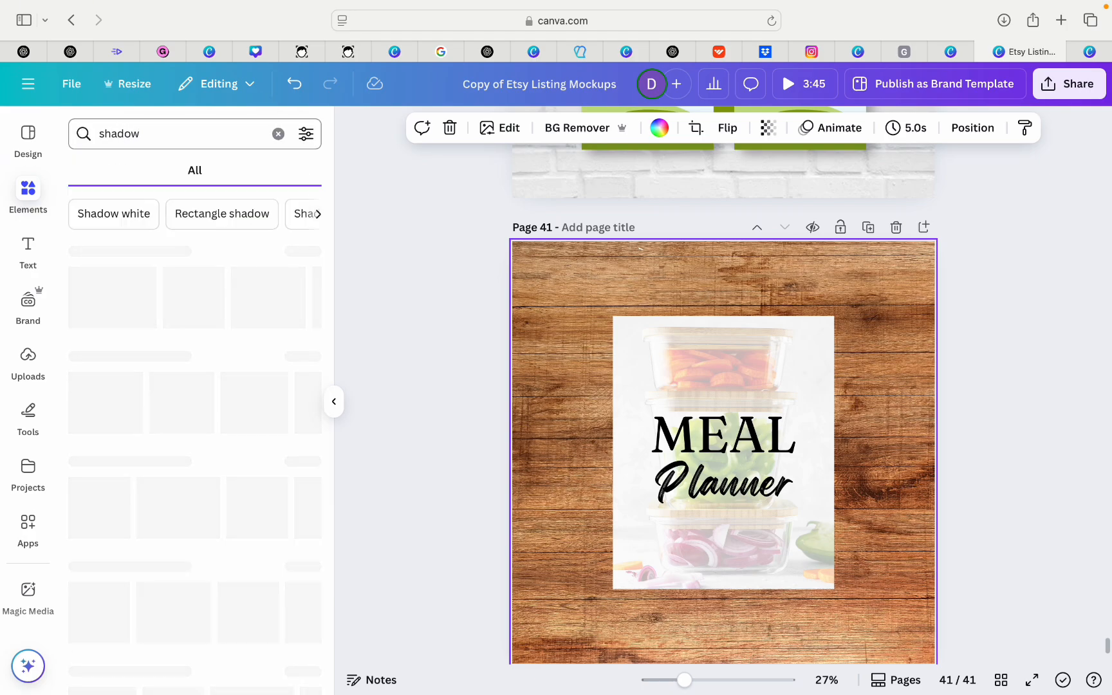
{"action": "left_click", "coordinate": [124, 171]}
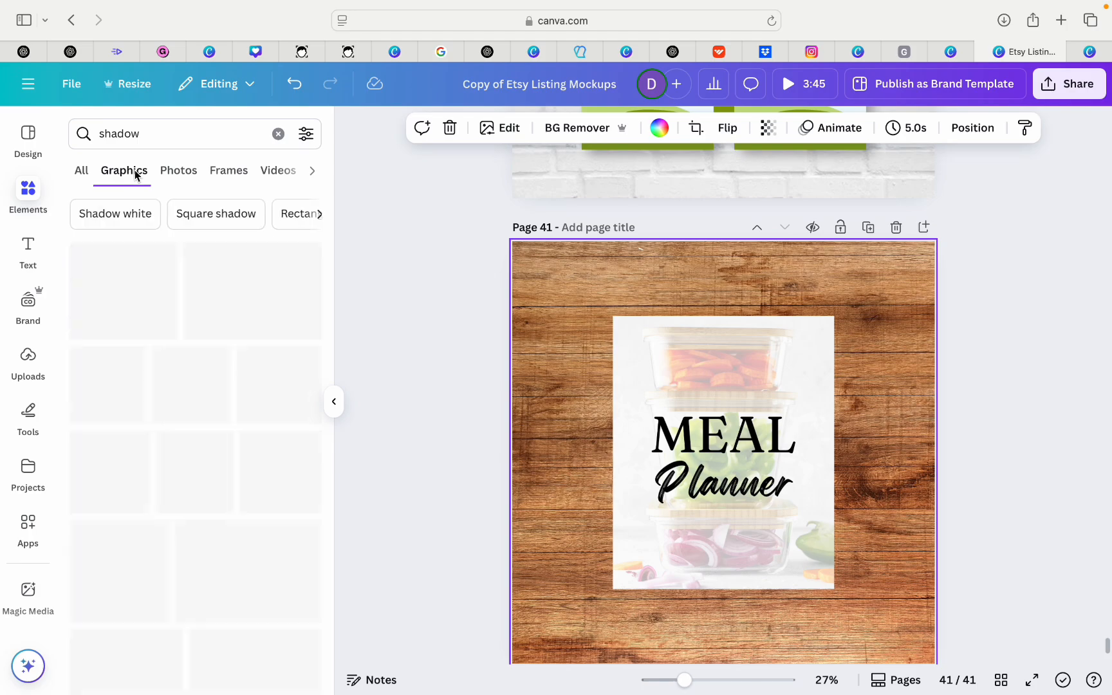
{"action": "left_click", "coordinate": [87, 176]}
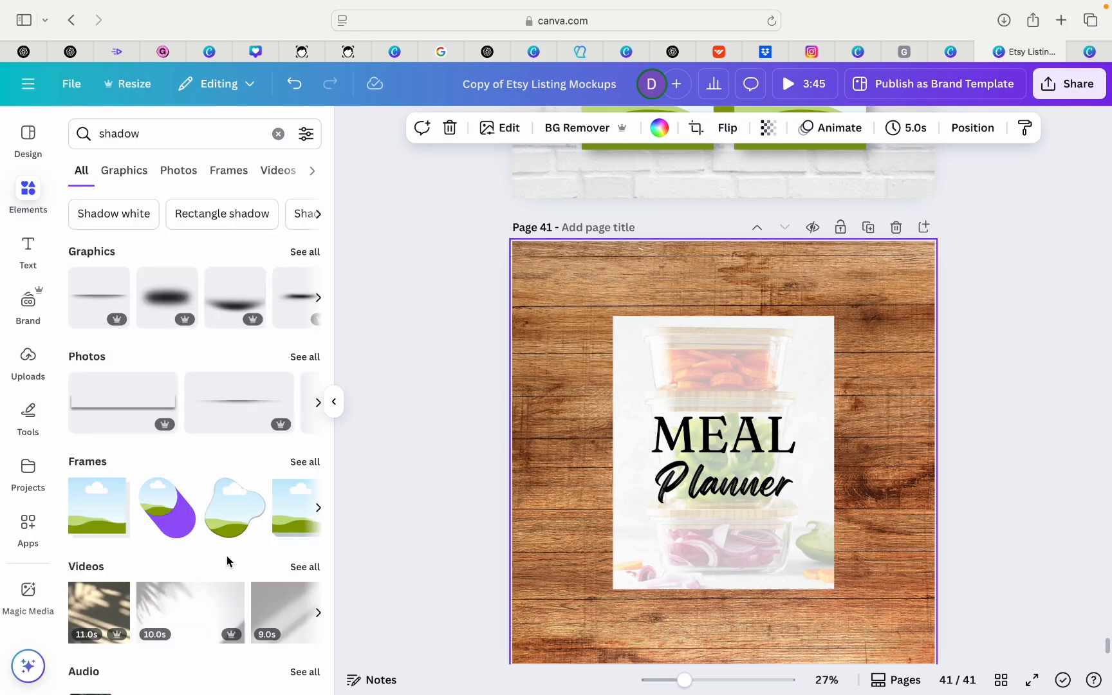
{"action": "scroll", "coordinate": [241, 529], "scroll_direction": "right", "scroll_amount": 5}
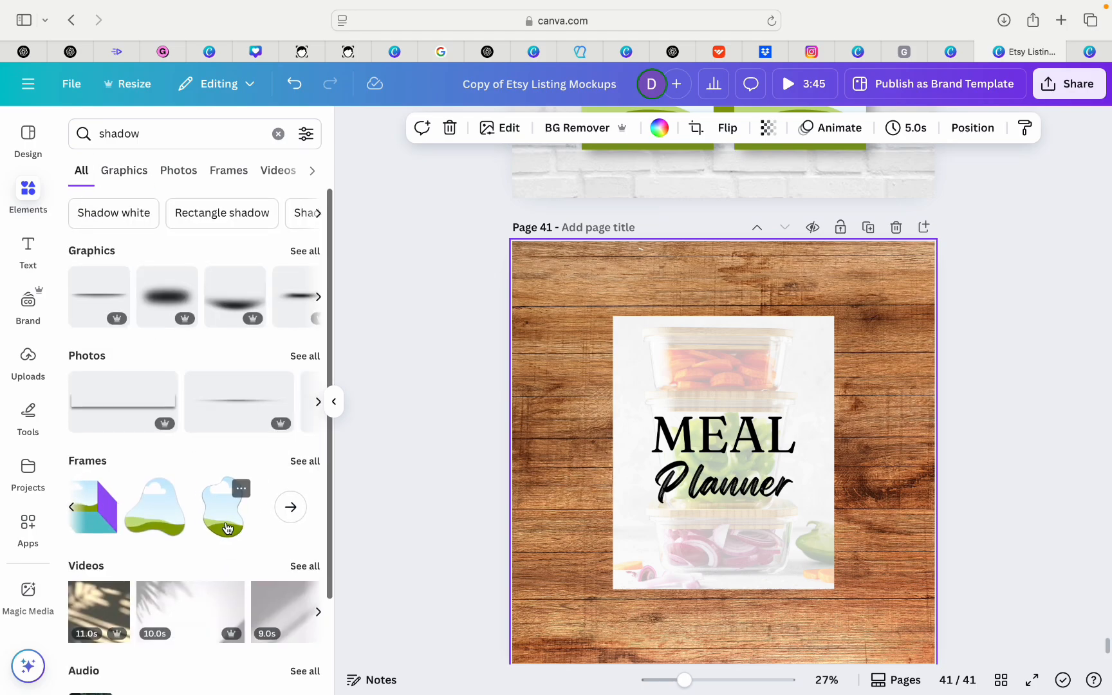
Add a thin vertical shadow graphic to page 41 and fit it along the right edge of the Meal Planner cover.
{"action": "left_click", "coordinate": [126, 171]}
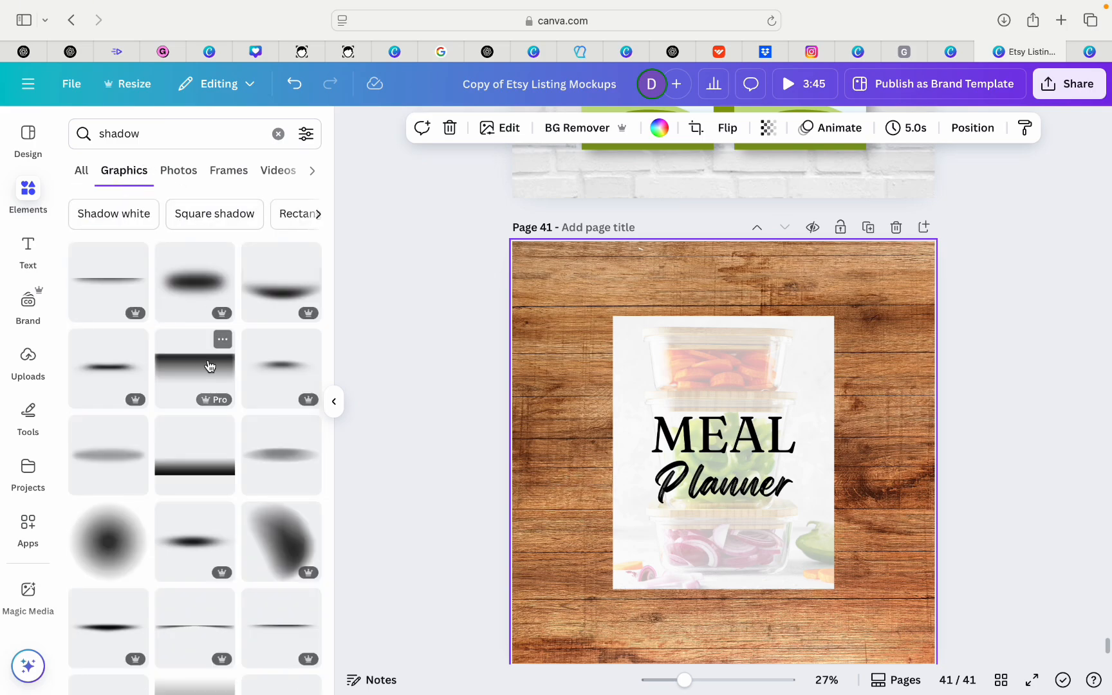
{"action": "scroll", "coordinate": [208, 367], "scroll_direction": "down", "scroll_amount": 3}
{"action": "scroll", "coordinate": [213, 473], "scroll_direction": "down", "scroll_amount": 5}
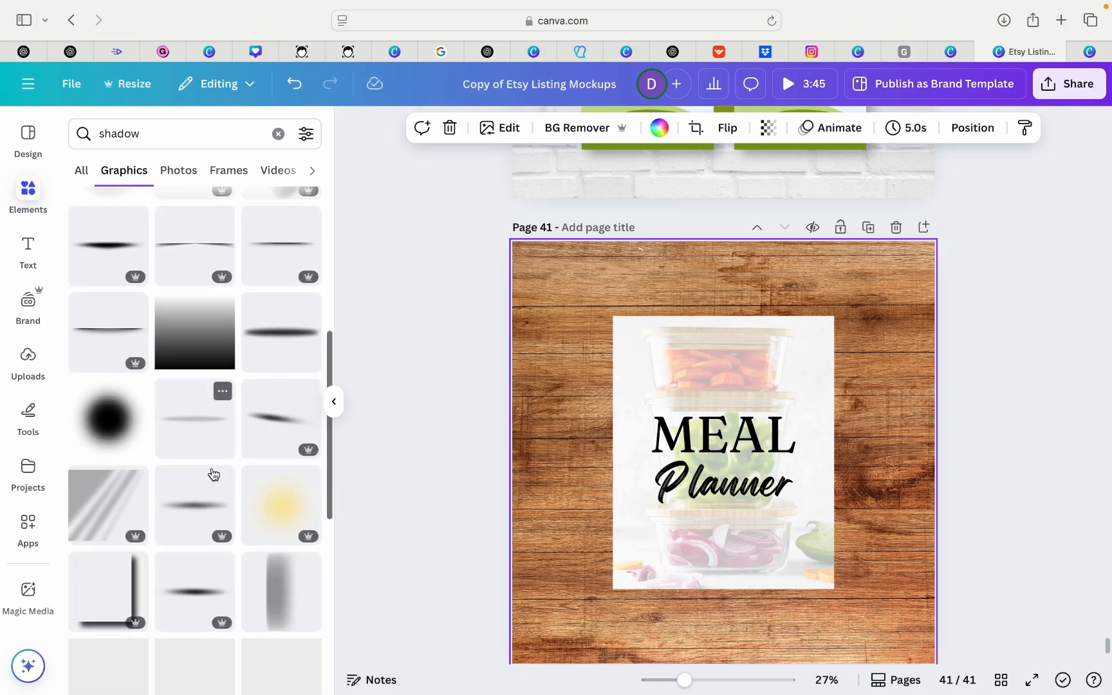
{"action": "scroll", "coordinate": [212, 473], "scroll_direction": "down", "scroll_amount": 7}
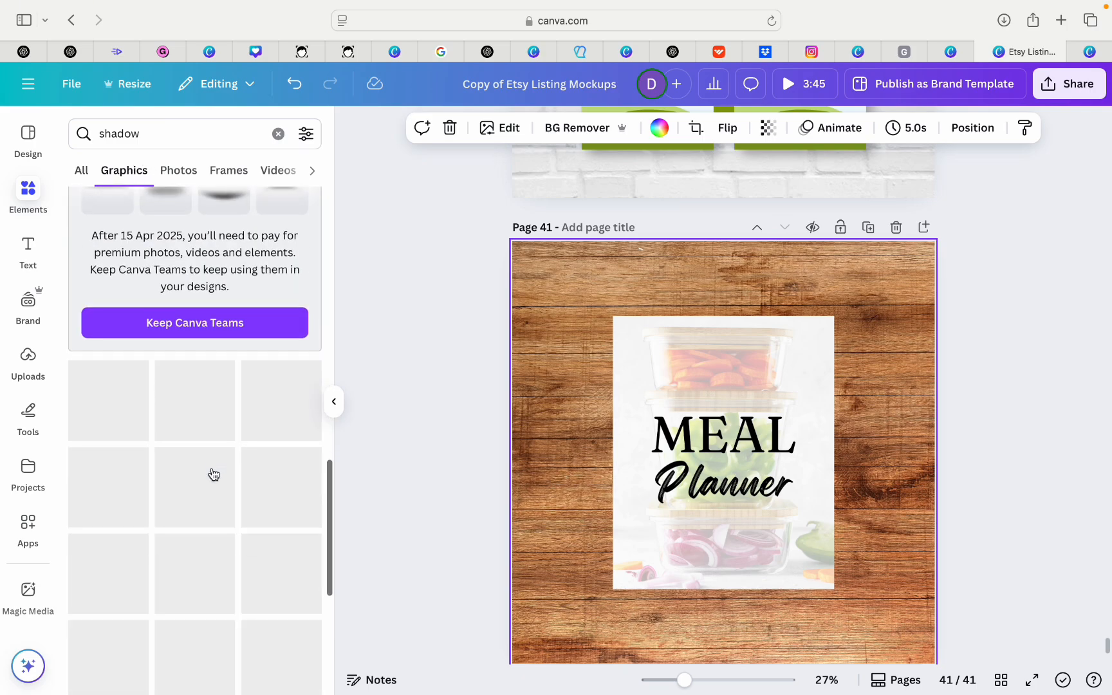
{"action": "scroll", "coordinate": [213, 473], "scroll_direction": "down", "scroll_amount": 8}
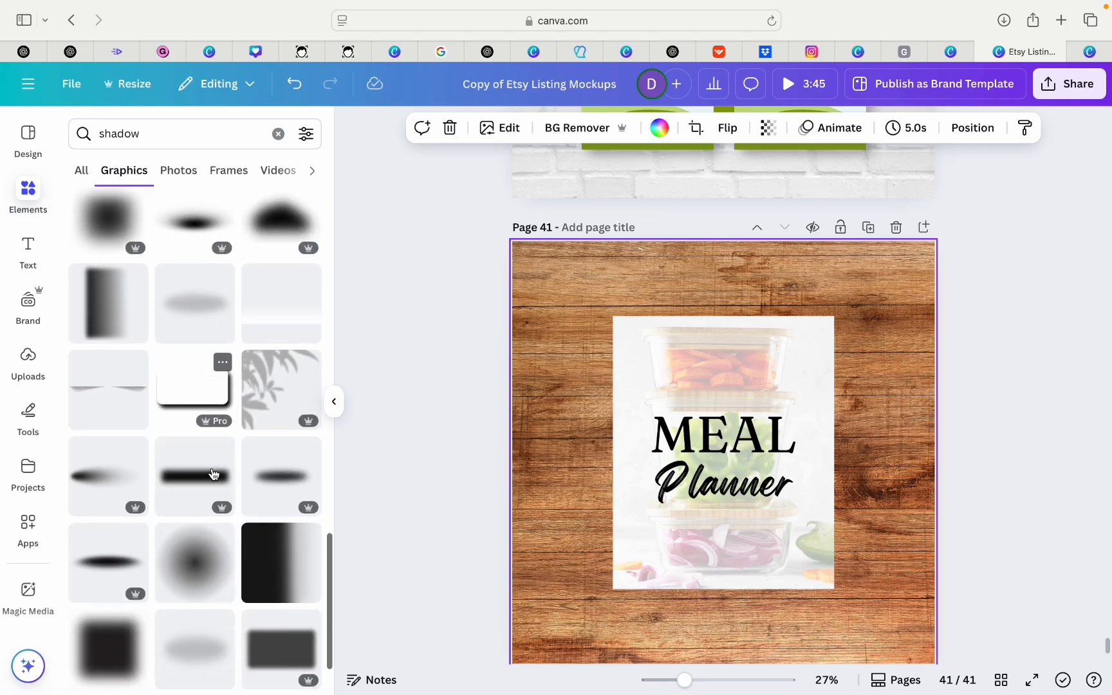
{"action": "scroll", "coordinate": [214, 474], "scroll_direction": "down", "scroll_amount": 3}
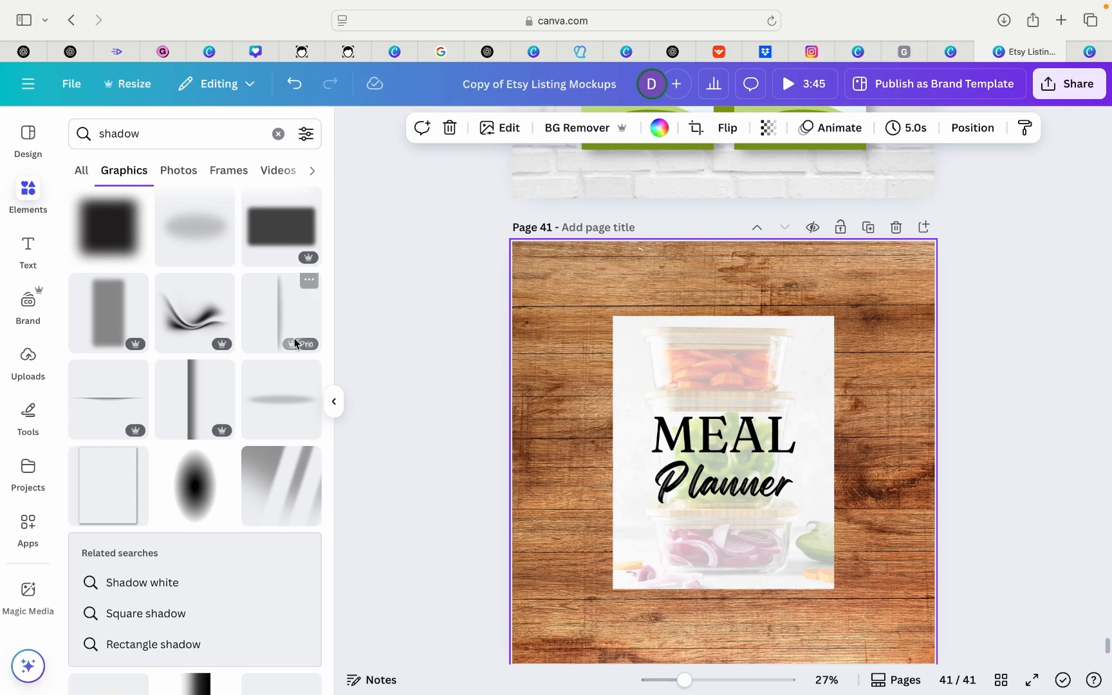
{"action": "left_click", "coordinate": [267, 305]}
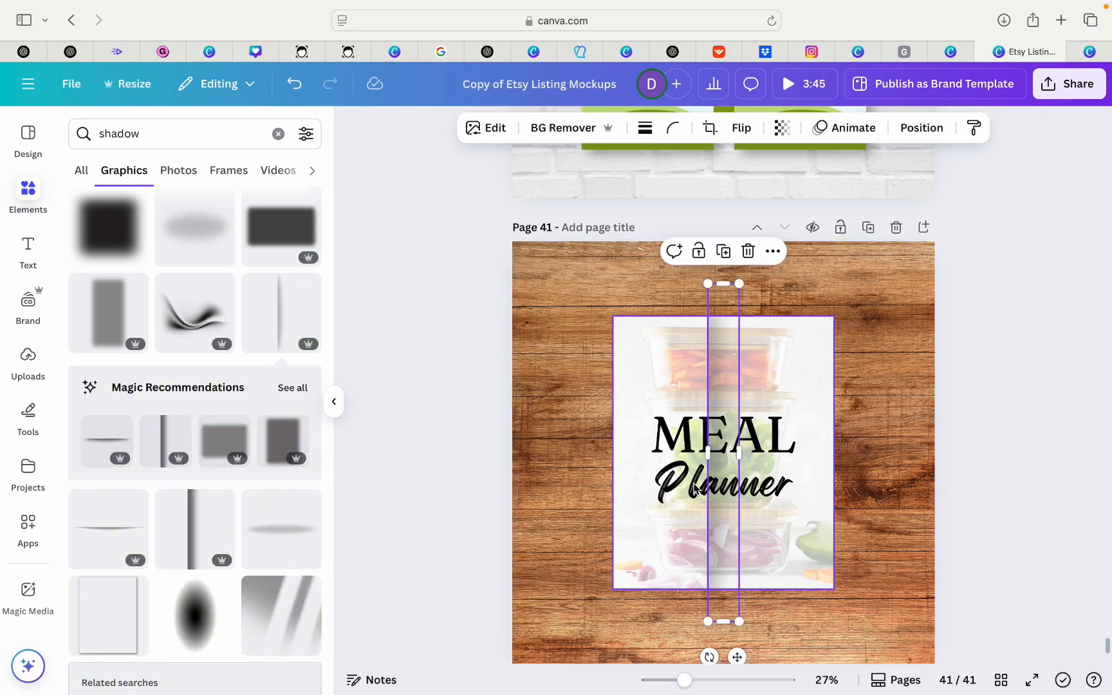
{"action": "left_click_drag", "start_coordinate": [737, 657], "coordinate": [865, 669]}
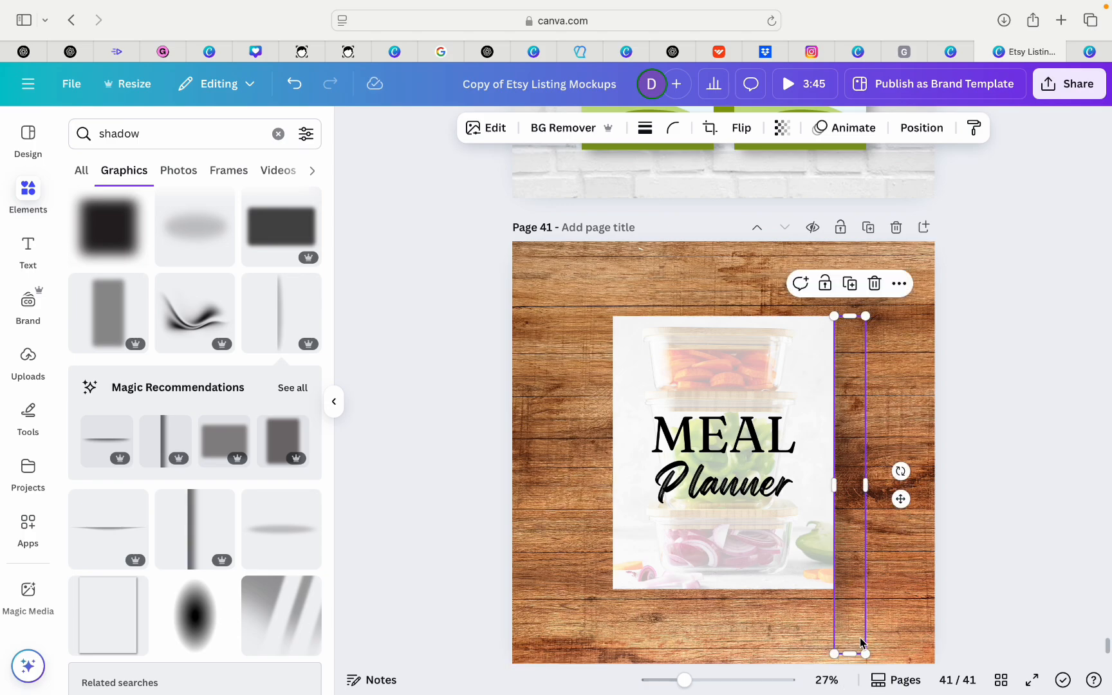
{"action": "left_click_drag", "start_coordinate": [865, 655], "coordinate": [831, 592]}
{"action": "left_click", "coordinate": [1018, 429]}
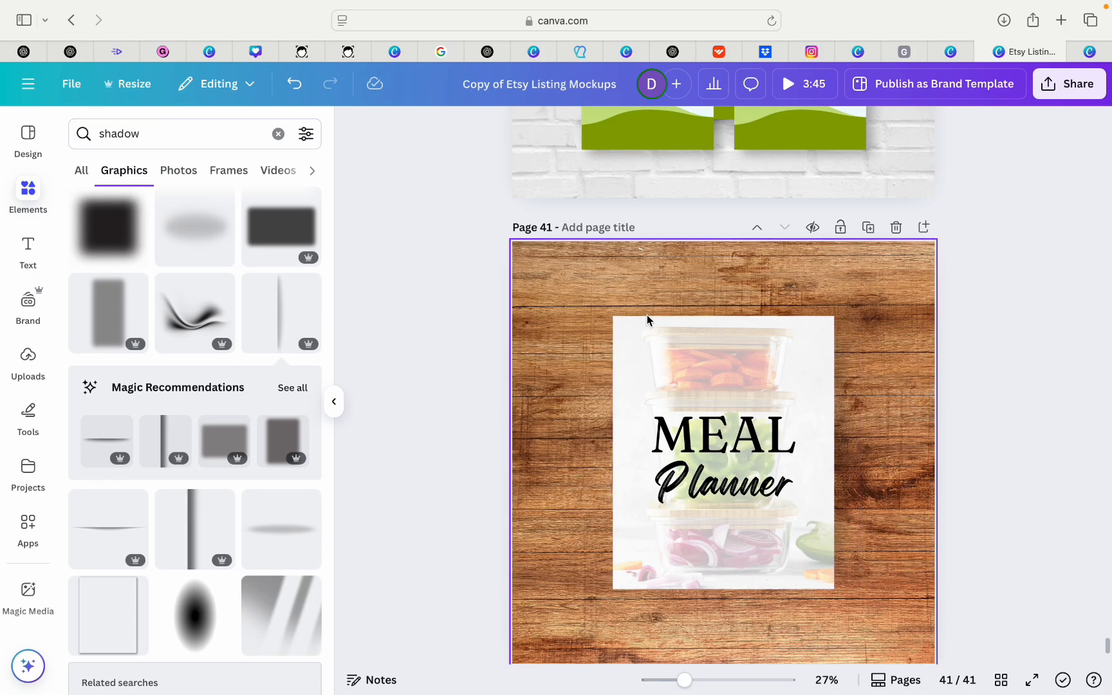
{"action": "left_click", "coordinate": [658, 269]}
{"action": "left_click", "coordinate": [836, 425]}
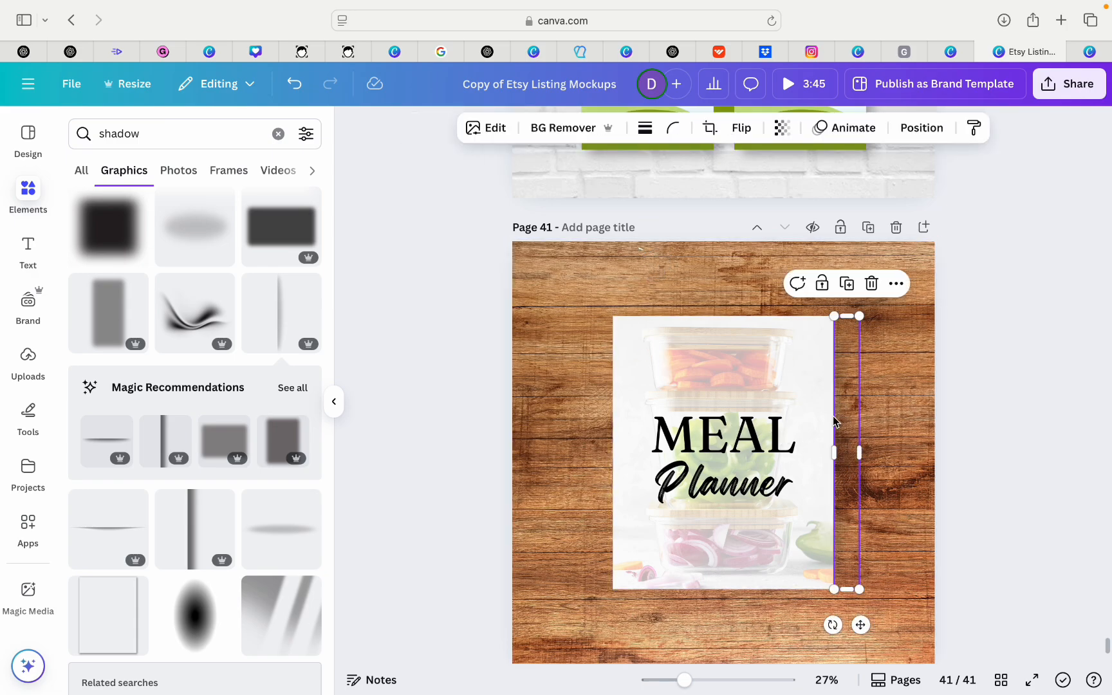
{"action": "left_click", "coordinate": [792, 130]}
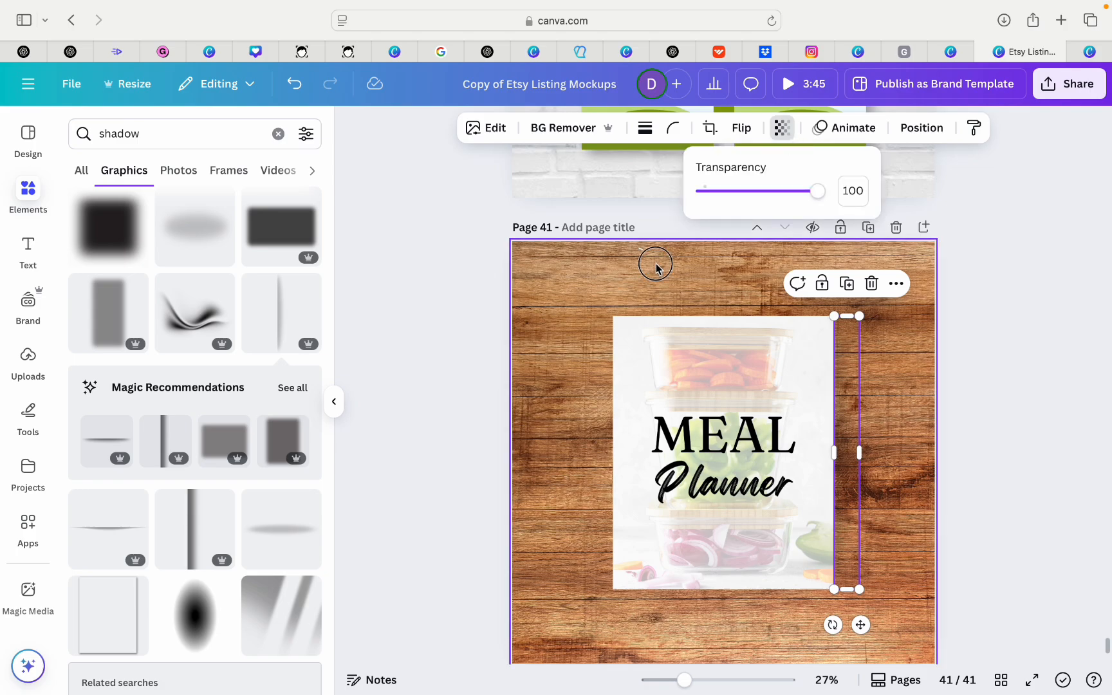
{"action": "left_click", "coordinate": [658, 269]}
{"action": "left_click", "coordinate": [846, 423]}
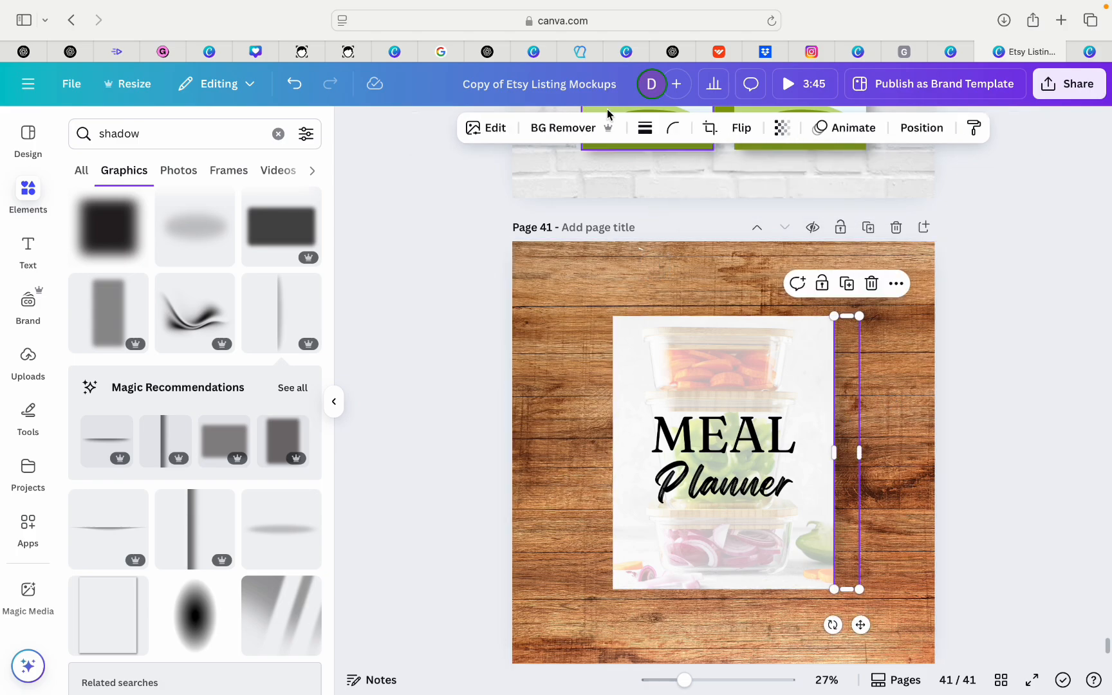
{"action": "left_click", "coordinate": [646, 128]}
{"action": "left_click_drag", "start_coordinate": [547, 228], "coordinate": [526, 220]}
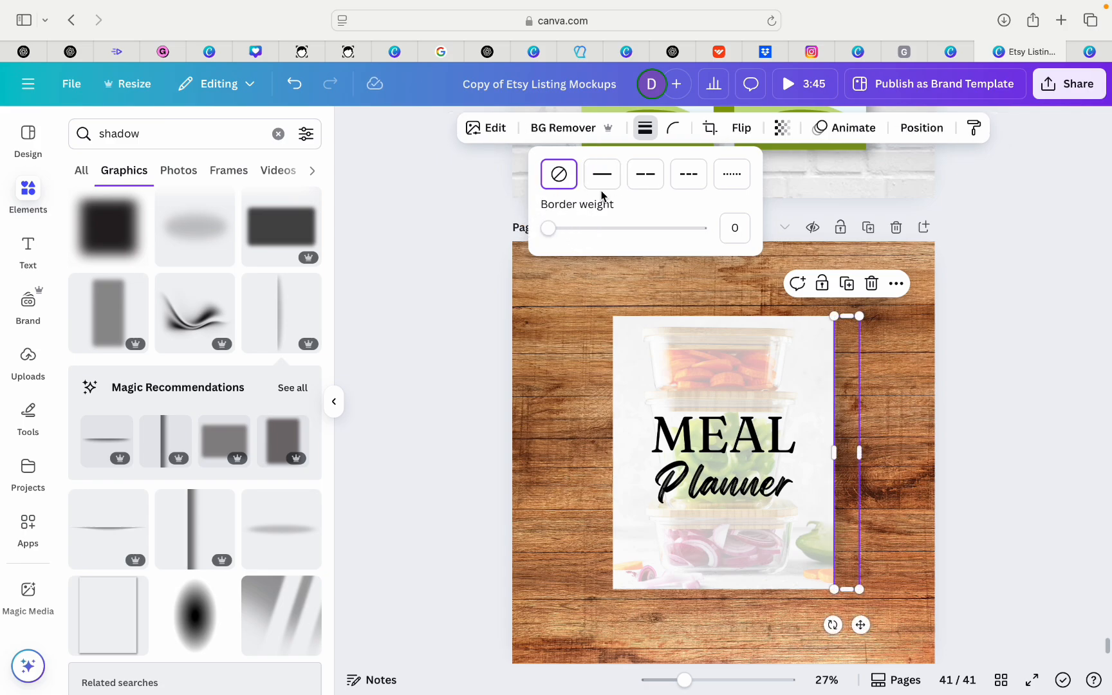
{"action": "left_click", "coordinate": [586, 432]}
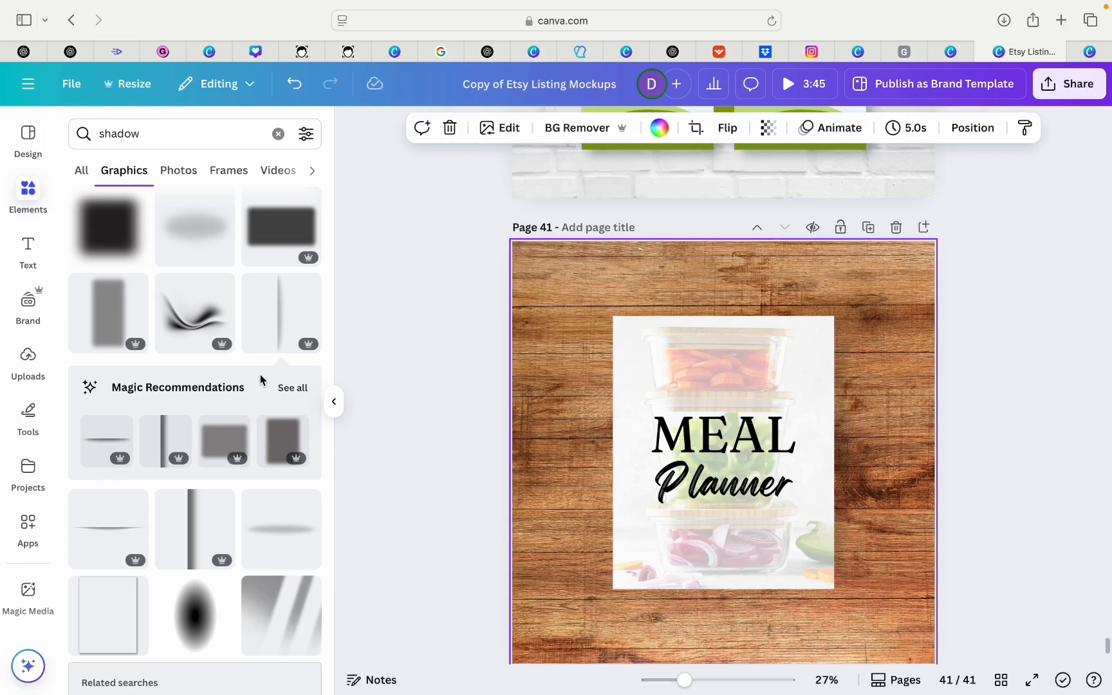
Add a rectangular outline shadow graphic and enlarge it to surround the Meal Planner cover on page 41.
{"action": "scroll", "coordinate": [251, 380], "scroll_direction": "down", "scroll_amount": 3}
{"action": "scroll", "coordinate": [203, 394], "scroll_direction": "down", "scroll_amount": 3}
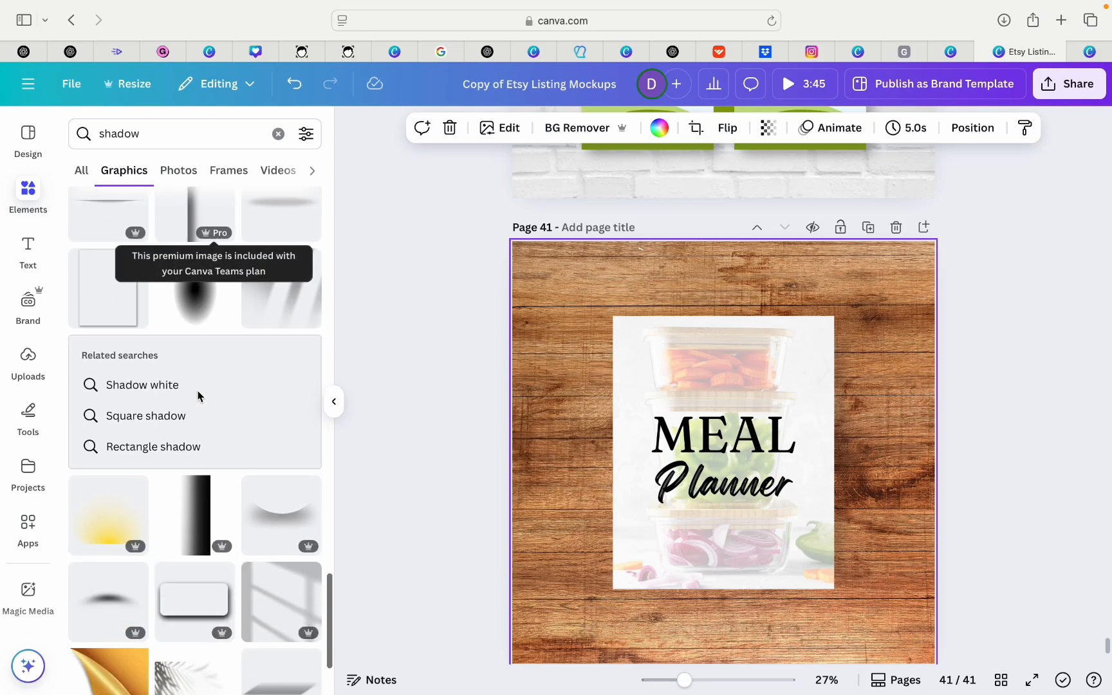
{"action": "left_click", "coordinate": [88, 277]}
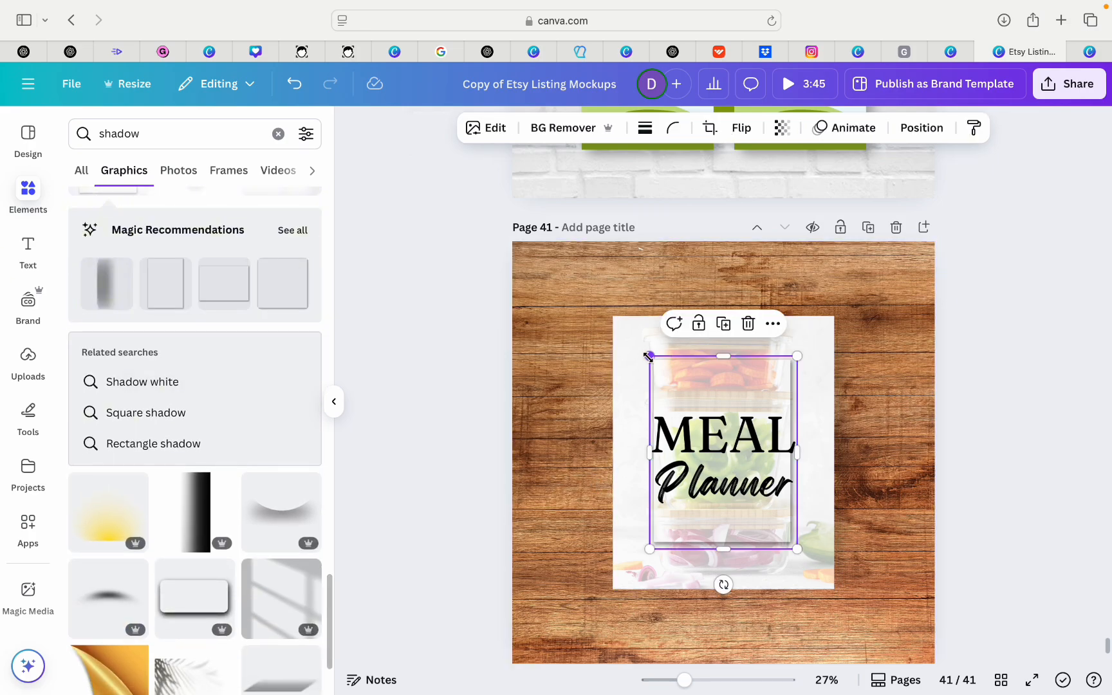
{"action": "left_click_drag", "start_coordinate": [650, 356], "coordinate": [606, 311]}
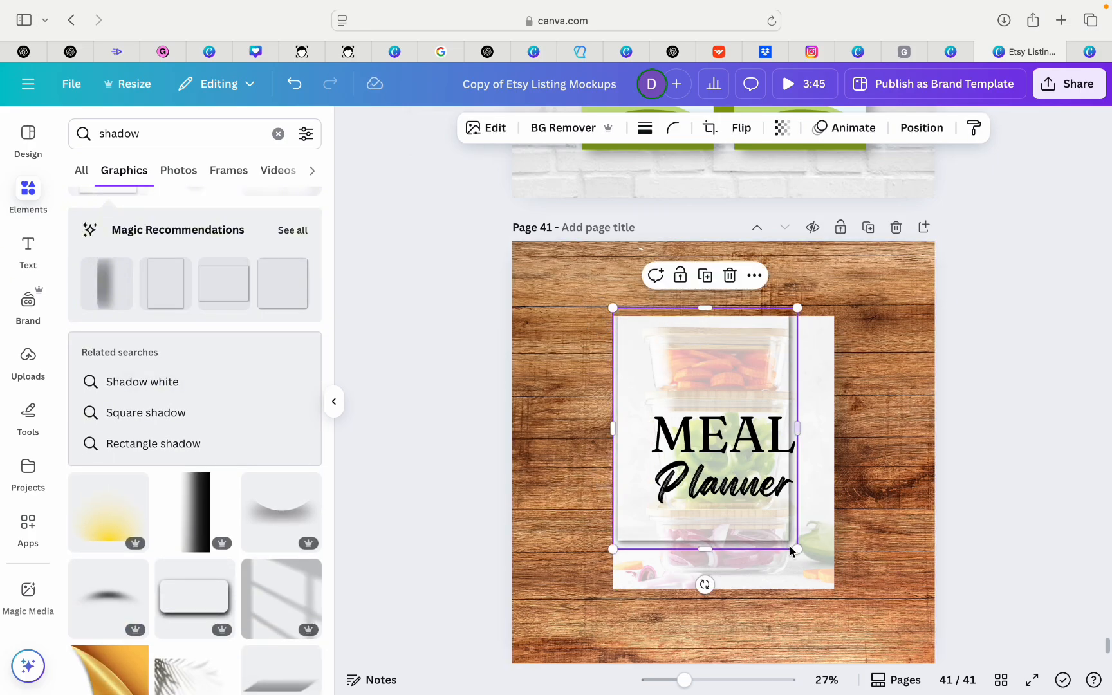
{"action": "left_click_drag", "start_coordinate": [795, 547], "coordinate": [893, 572]}
{"action": "mouse_move", "coordinate": [753, 549]}
{"action": "left_mouse_down"}
{"action": "mouse_move", "coordinate": [747, 521]}
{"action": "mouse_move", "coordinate": [758, 542]}
{"action": "left_mouse_up"}
{"action": "left_click", "coordinate": [591, 265]}
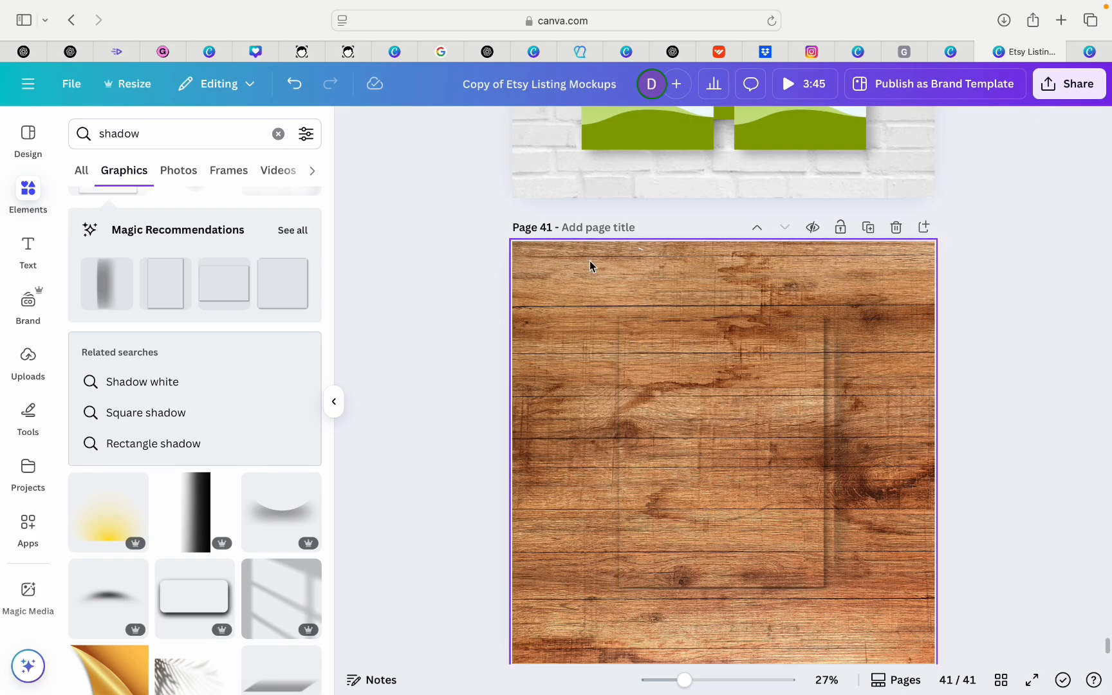
Undo the removal of the Meal Planner cover image, and delete page 41 from the design.
{"action": "left_click", "coordinate": [303, 91]}
{"action": "left_click", "coordinate": [665, 314]}
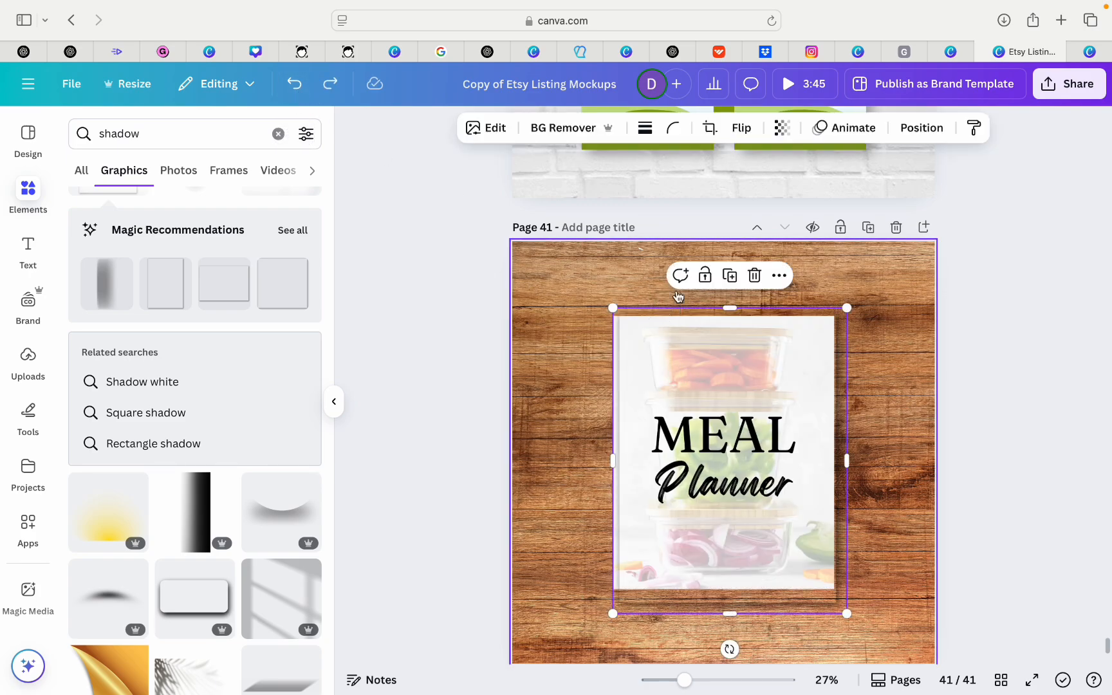
{"action": "left_click", "coordinate": [896, 227]}
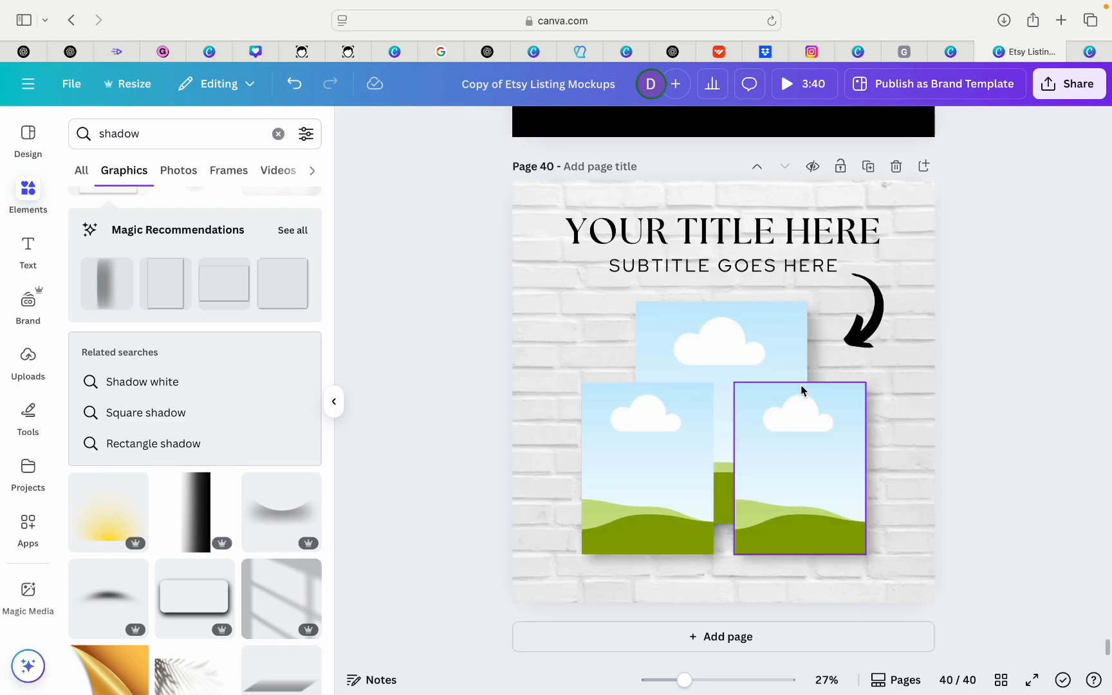
Place the uploaded Meal Planner cover with the food containers into the front frame on page 17.
{"action": "scroll", "coordinate": [803, 390], "scroll_direction": "up", "scroll_amount": 20}
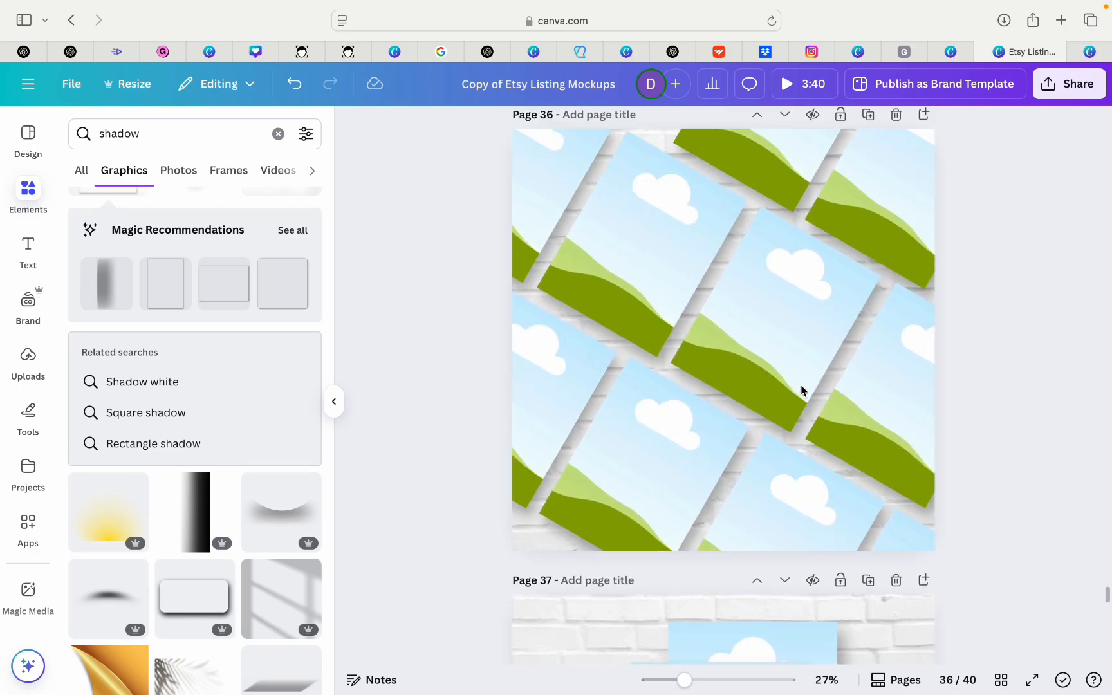
{"action": "scroll", "coordinate": [802, 391], "scroll_direction": "up", "scroll_amount": 18}
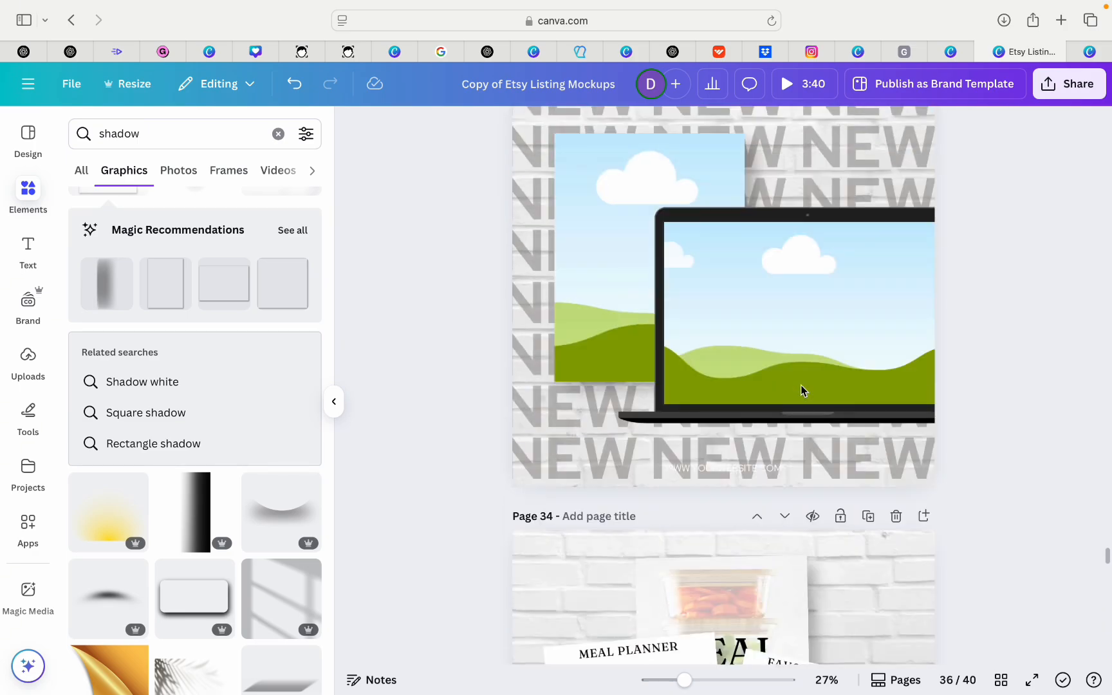
{"action": "scroll", "coordinate": [803, 390], "scroll_direction": "up", "scroll_amount": 20}
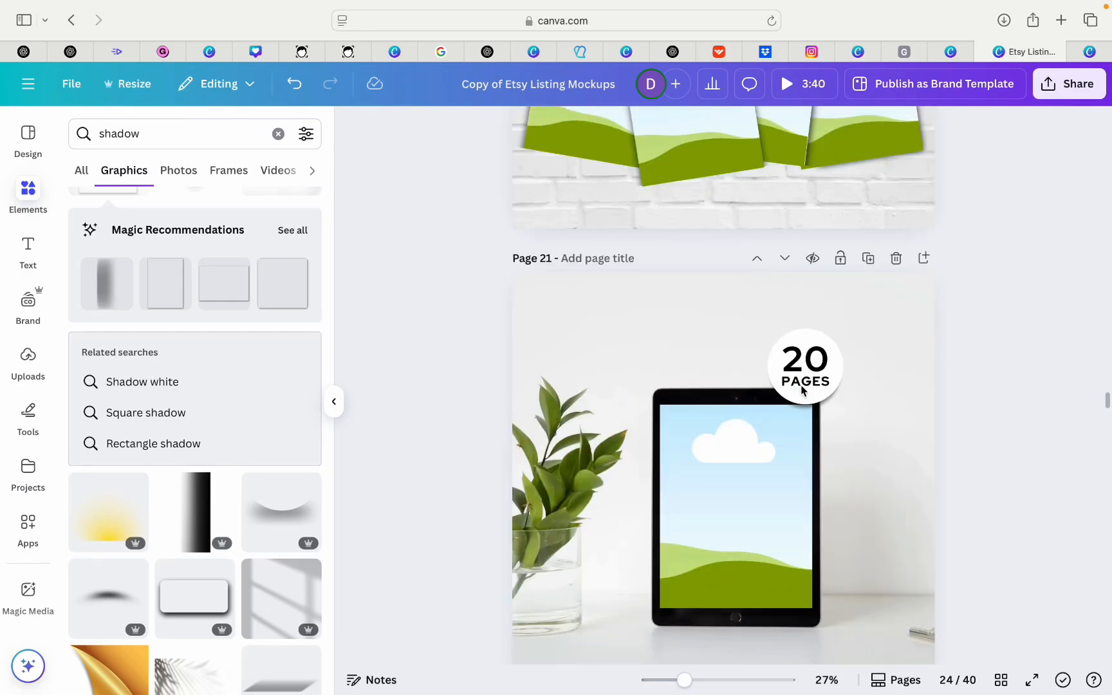
{"action": "scroll", "coordinate": [802, 390], "scroll_direction": "up", "scroll_amount": 15}
{"action": "scroll", "coordinate": [802, 390], "scroll_direction": "down", "scroll_amount": 10}
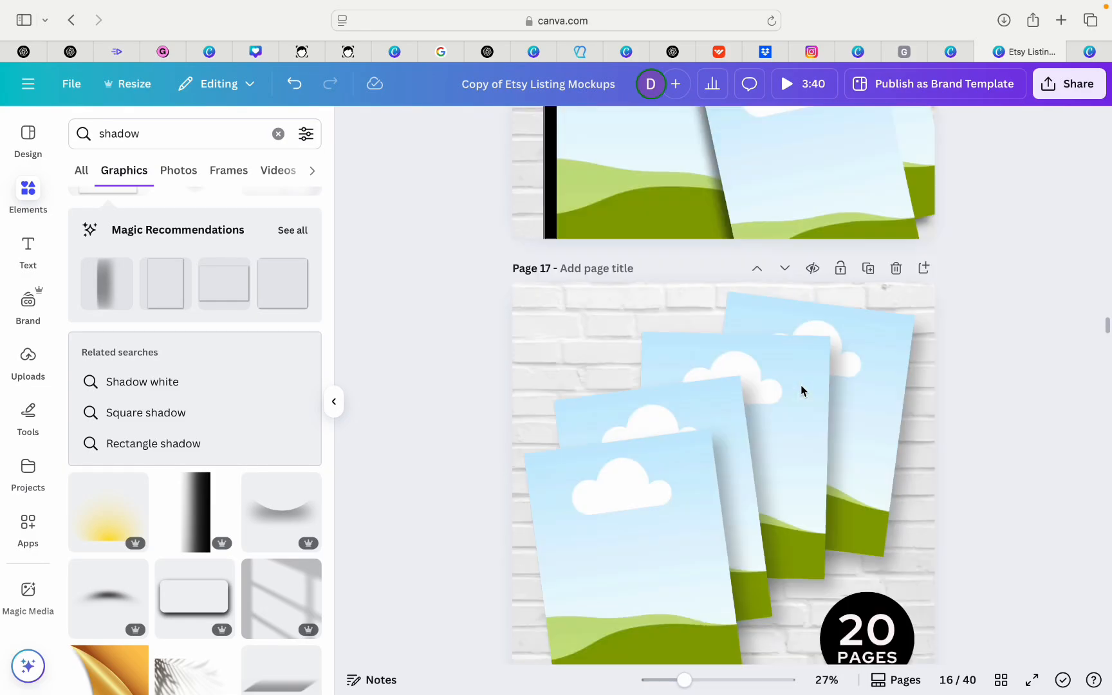
{"action": "scroll", "coordinate": [801, 389], "scroll_direction": "up", "scroll_amount": 5}
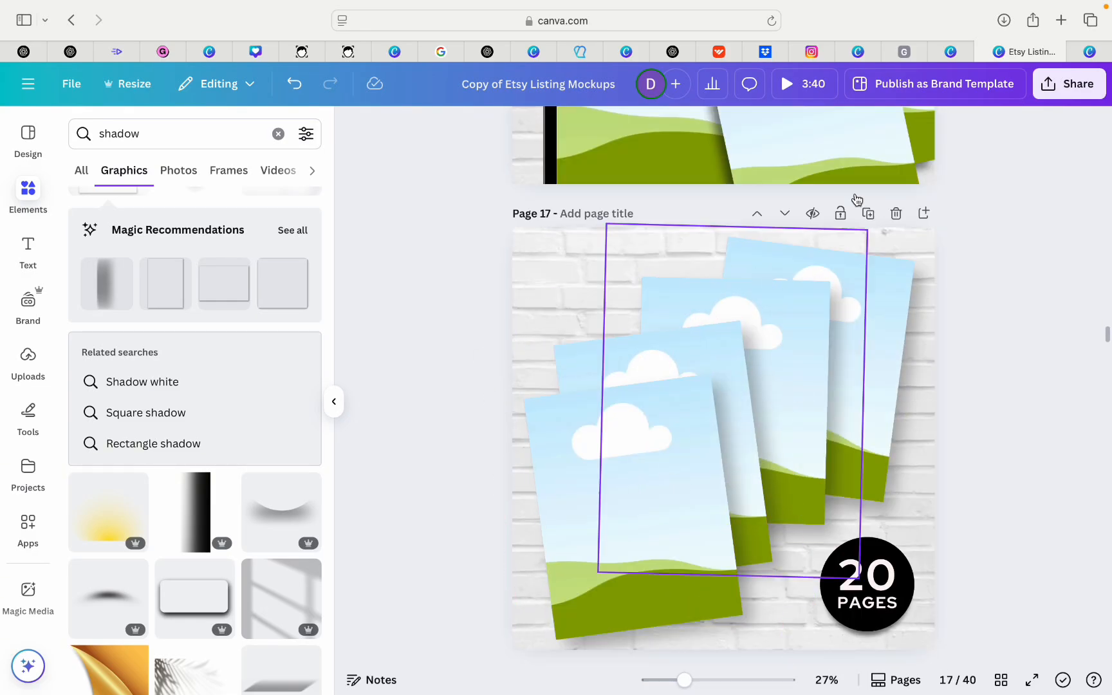
{"action": "left_click", "coordinate": [23, 364]}
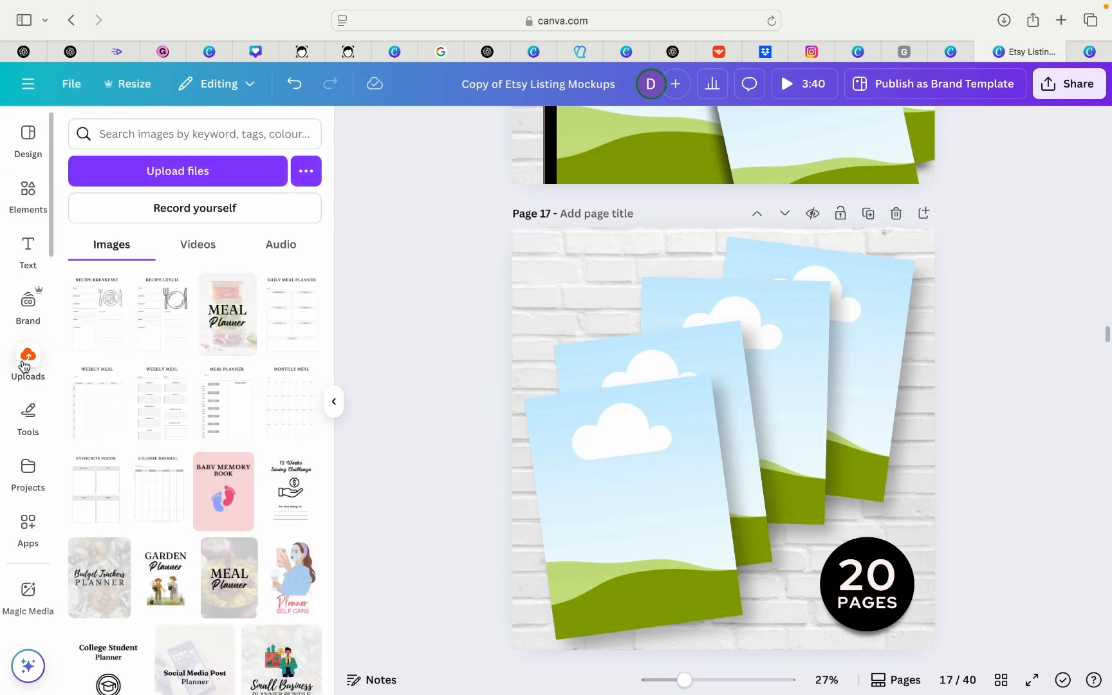
{"action": "scroll", "coordinate": [133, 372], "scroll_direction": "down", "scroll_amount": 2}
{"action": "scroll", "coordinate": [133, 374], "scroll_direction": "up", "scroll_amount": 2}
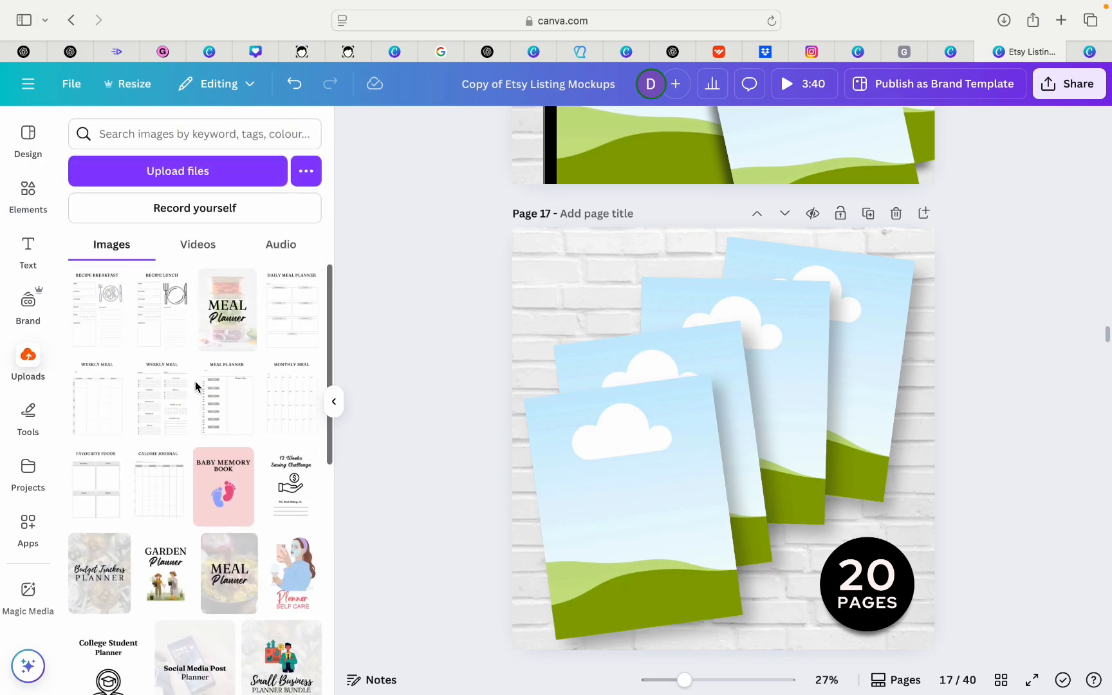
{"action": "left_click", "coordinate": [222, 332]}
{"action": "left_click_drag", "start_coordinate": [741, 438], "coordinate": [600, 498]}
Fill the two rear frames on page 17 with the Daily Meal Planner upload and the second frame with the Meal Planner page.
{"action": "left_click", "coordinate": [291, 322]}
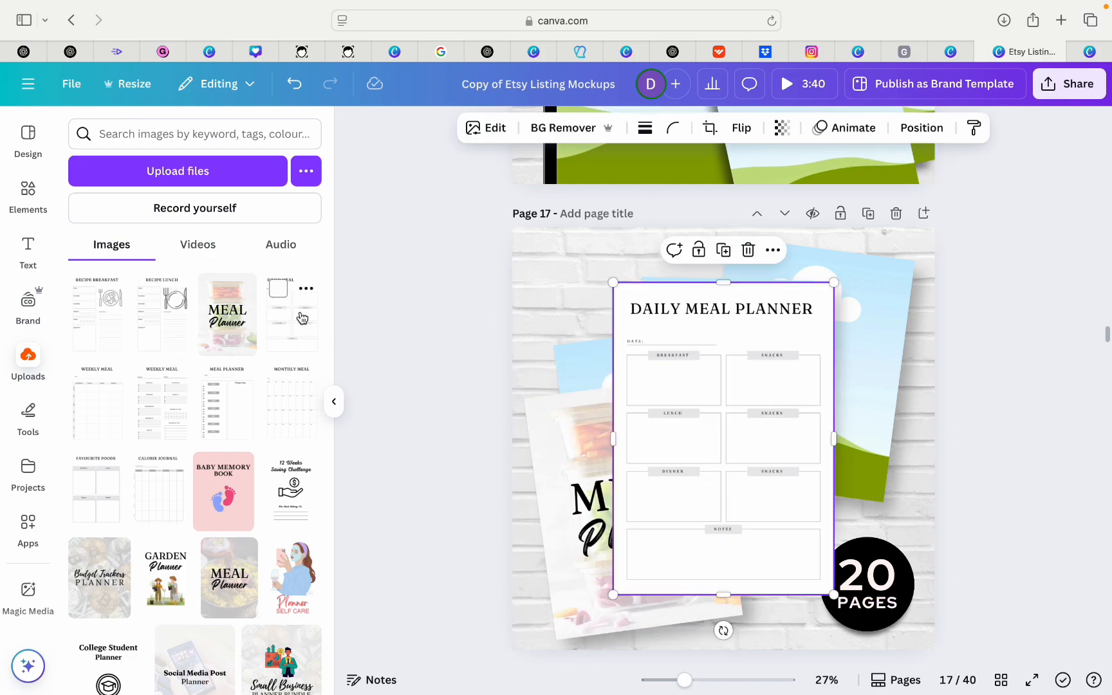
{"action": "left_click_drag", "start_coordinate": [709, 372], "coordinate": [689, 352]}
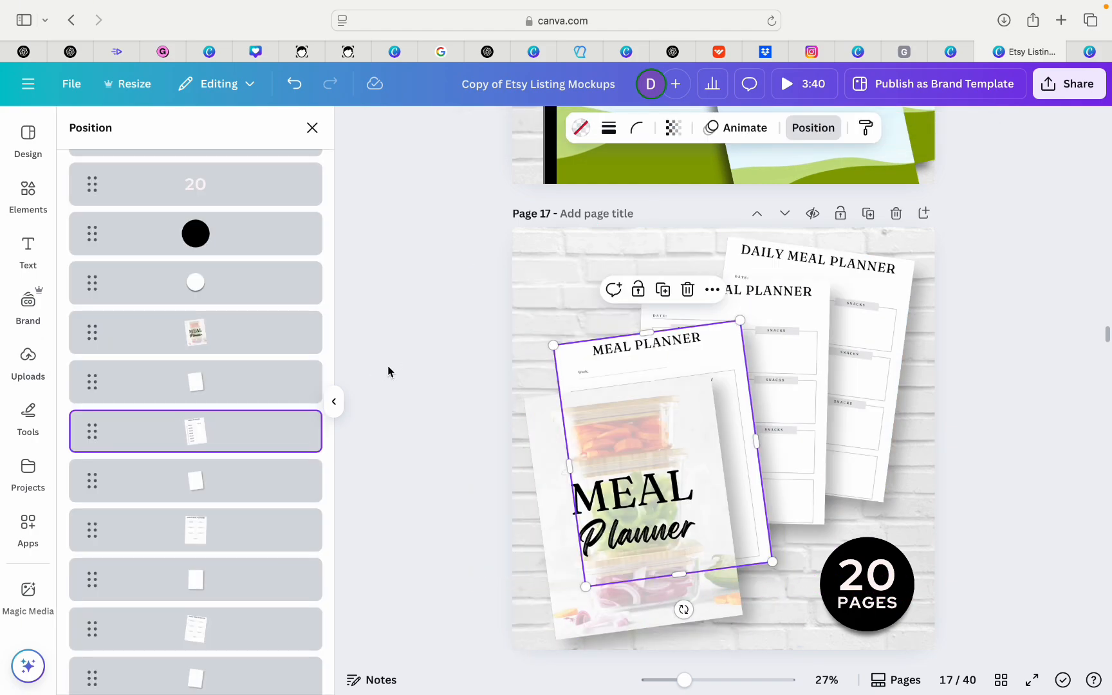
{"action": "left_click", "coordinate": [427, 357]}
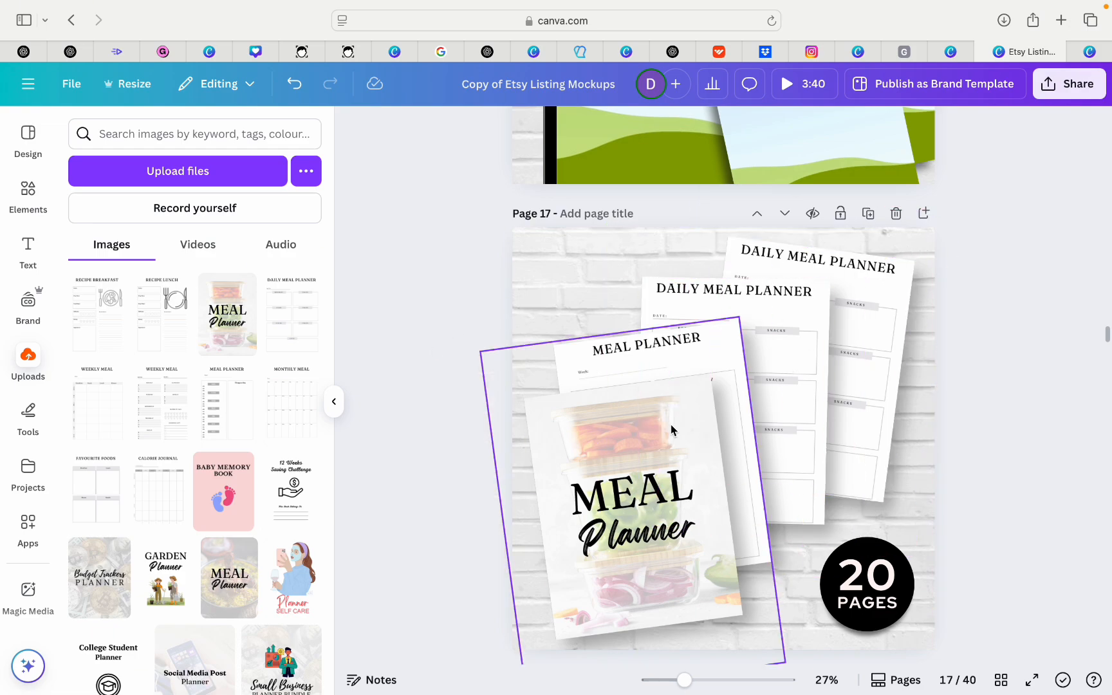
Change the page count in the black circular badge on page 17 to 25.
{"action": "scroll", "coordinate": [654, 472], "scroll_direction": "down", "scroll_amount": 2}
{"action": "left_click", "coordinate": [892, 518]}
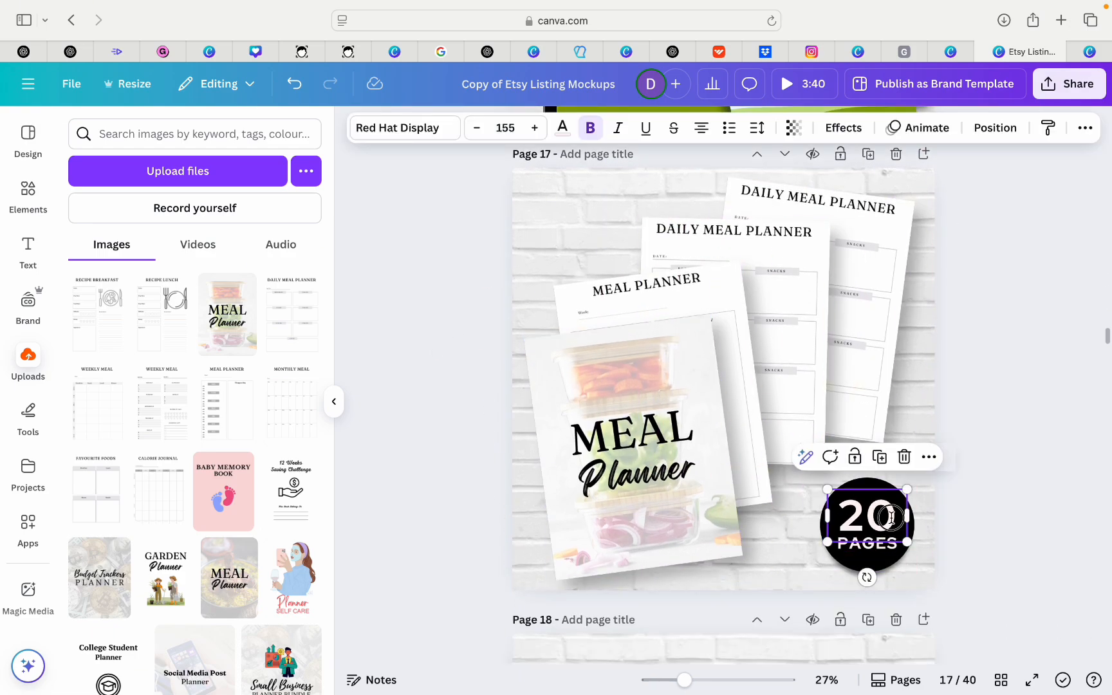
{"action": "left_click", "coordinate": [892, 518]}
{"action": "left_click", "coordinate": [891, 518]}
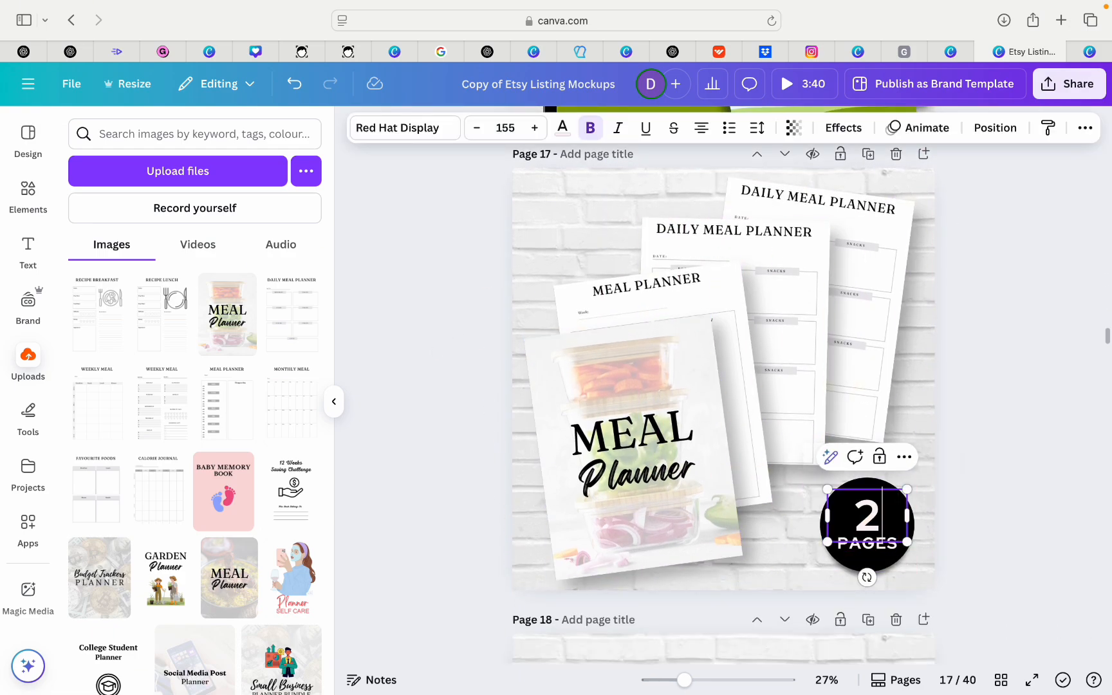
Look through the mockup templates from page 17 back to page 1.
{"action": "scroll", "coordinate": [1060, 419], "scroll_direction": "up", "scroll_amount": 10}
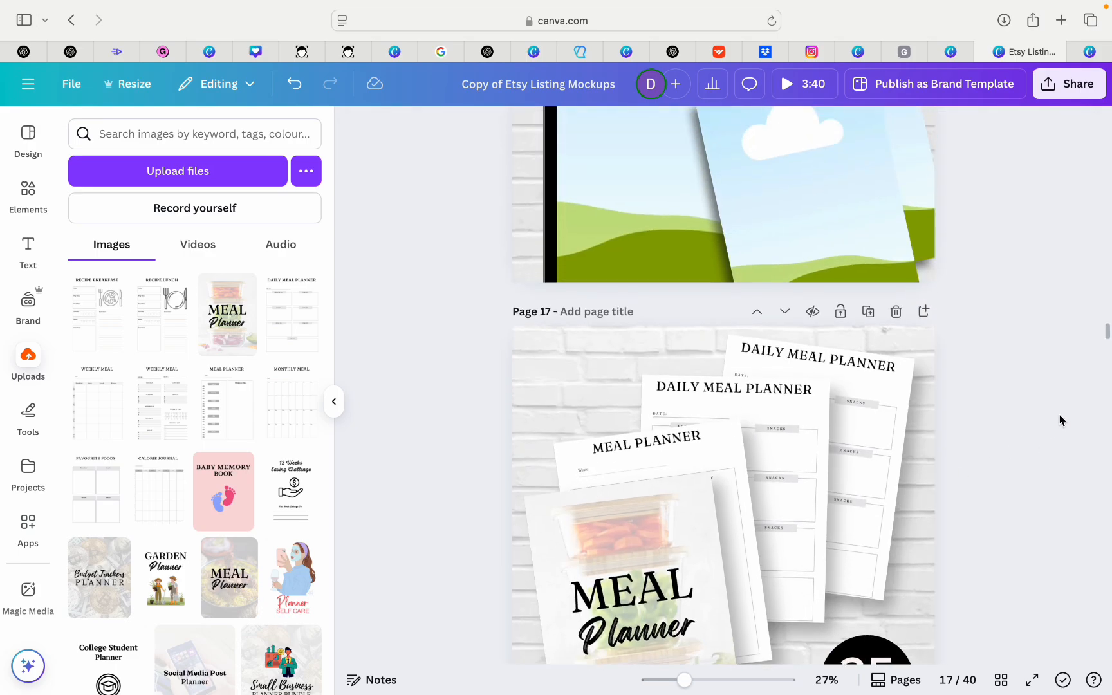
{"action": "scroll", "coordinate": [1060, 419], "scroll_direction": "up", "scroll_amount": 20}
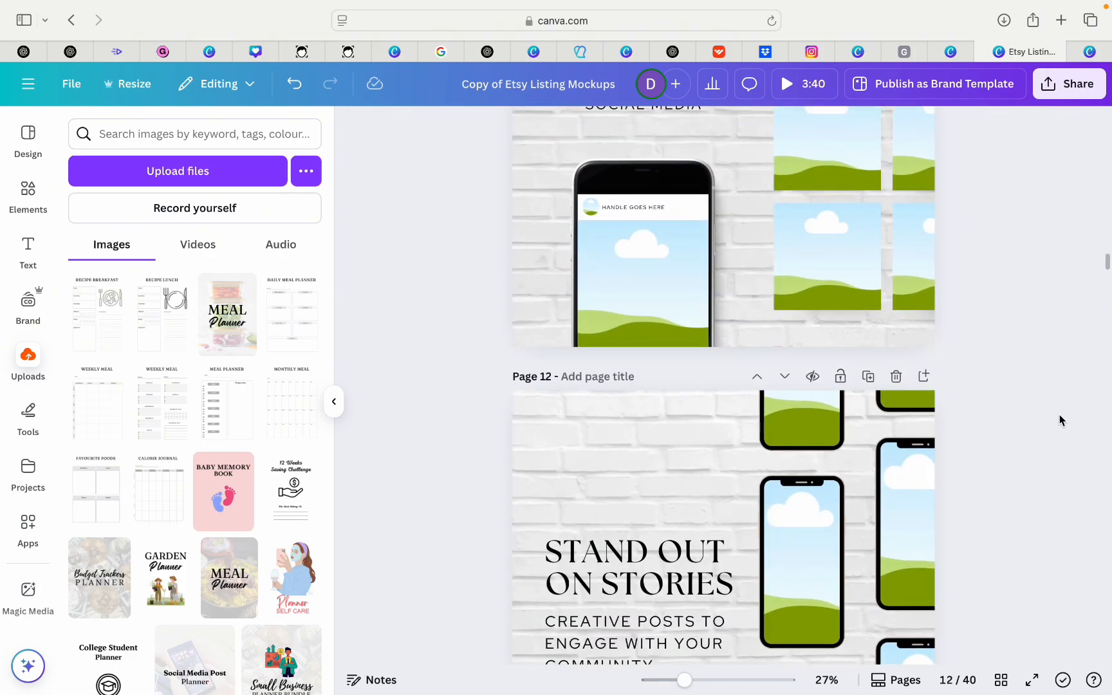
{"action": "scroll", "coordinate": [1060, 420], "scroll_direction": "up", "scroll_amount": 20}
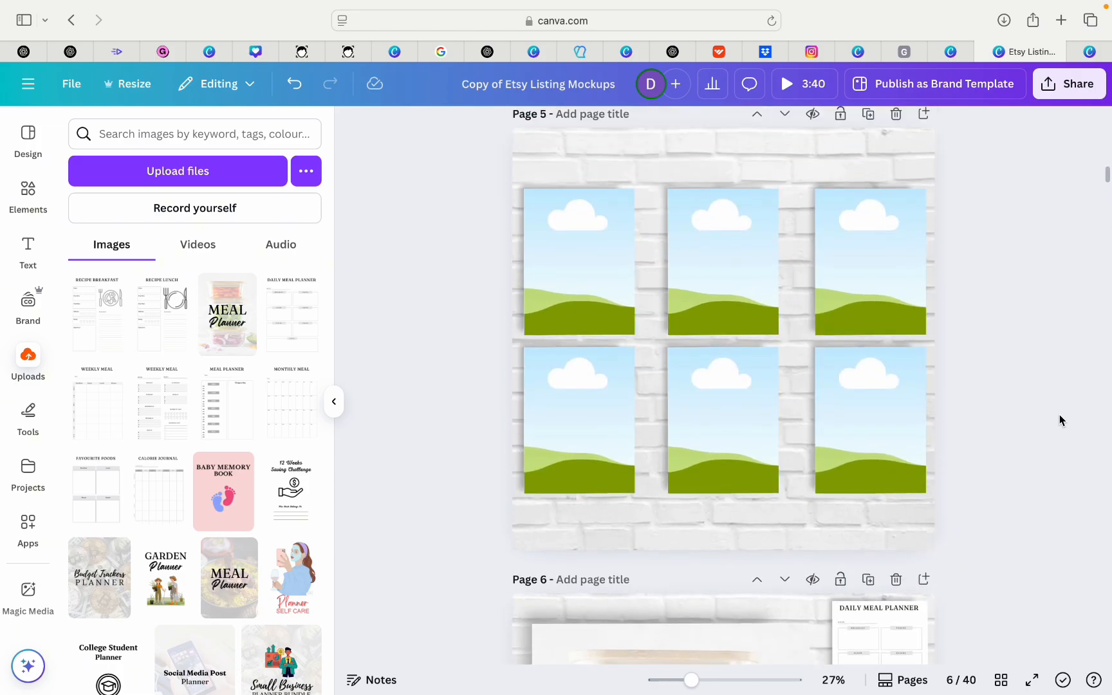
{"action": "scroll", "coordinate": [1059, 414], "scroll_direction": "up", "scroll_amount": 6}
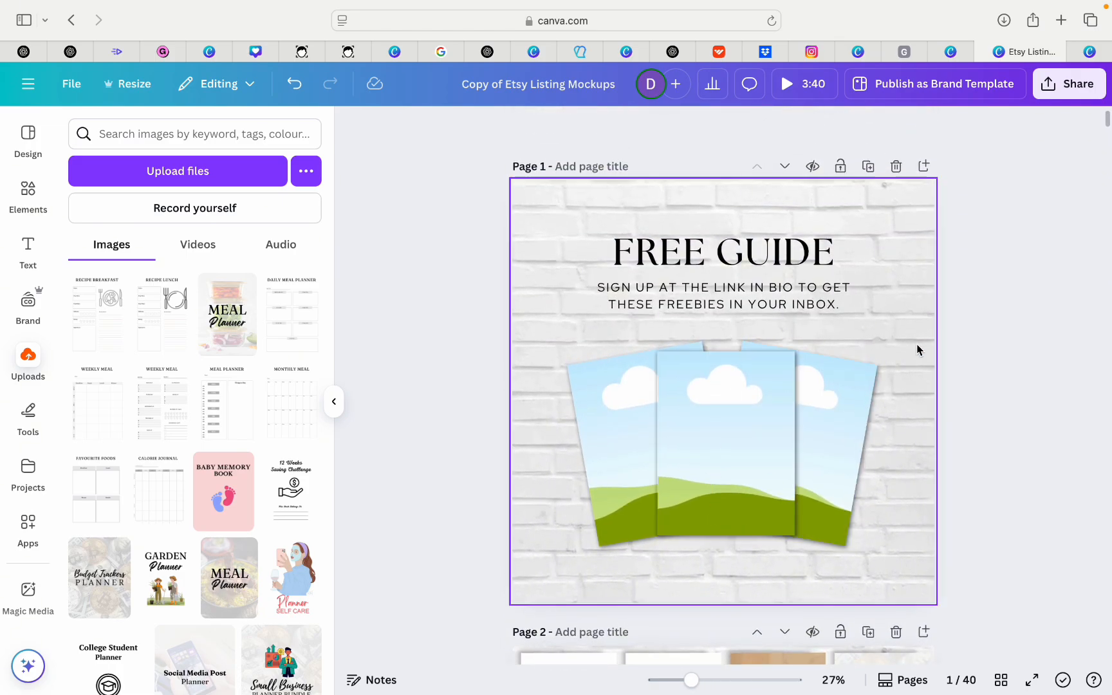
Place the Daily Meal Planner upload into the tablet frame of the Digital Planner mockup on page 8.
{"action": "scroll", "coordinate": [917, 349], "scroll_direction": "down", "scroll_amount": 5}
{"action": "scroll", "coordinate": [1007, 318], "scroll_direction": "down", "scroll_amount": 20}
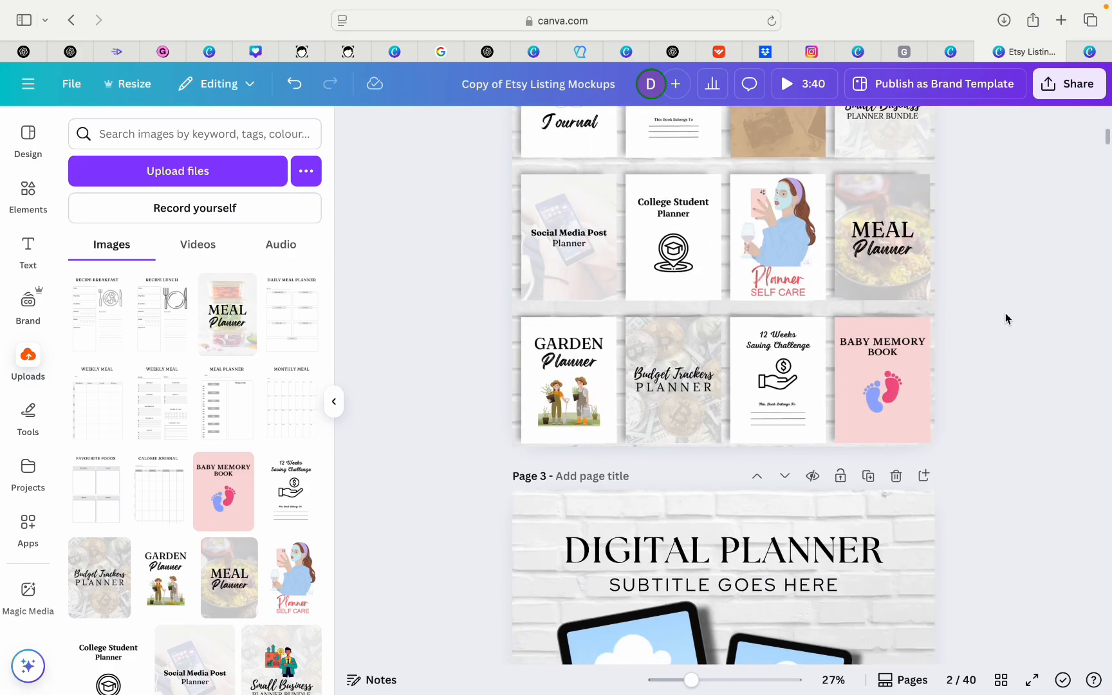
{"action": "scroll", "coordinate": [1005, 317], "scroll_direction": "down", "scroll_amount": 20}
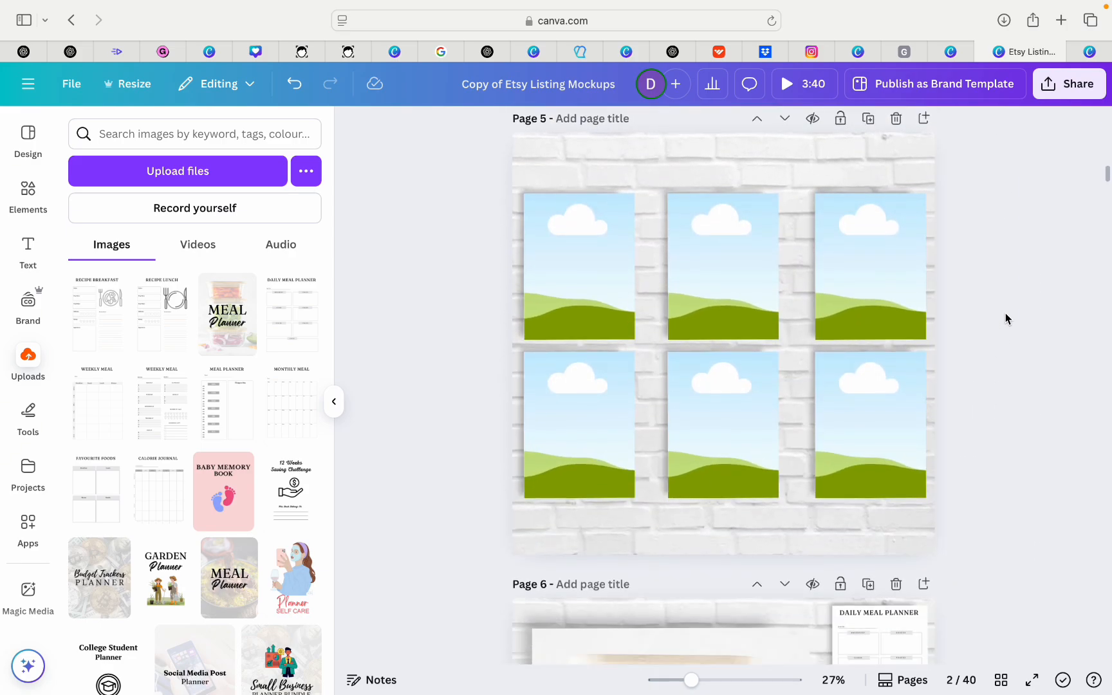
{"action": "scroll", "coordinate": [1006, 318], "scroll_direction": "up", "scroll_amount": 6}
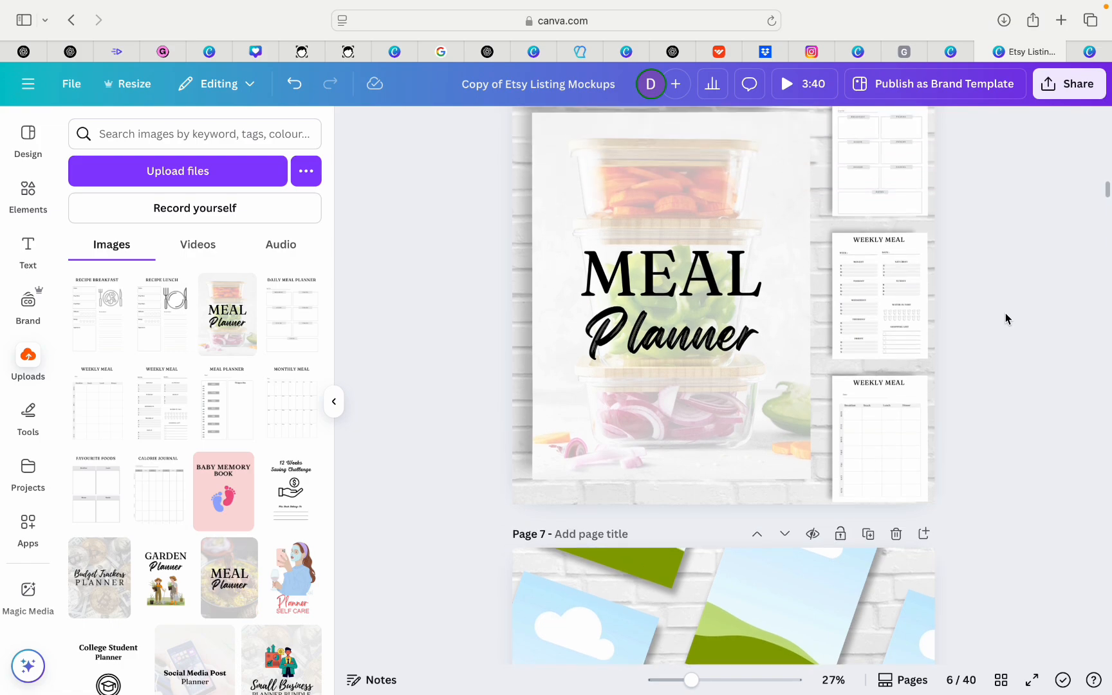
{"action": "scroll", "coordinate": [718, 271], "scroll_direction": "down", "scroll_amount": 20}
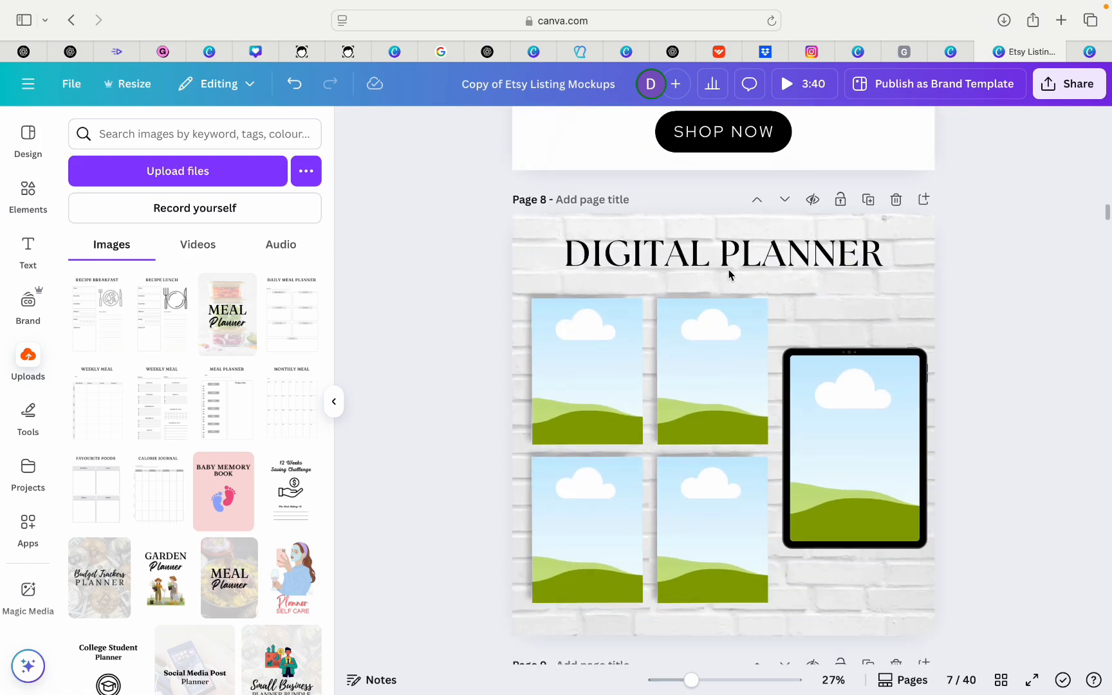
{"action": "scroll", "coordinate": [730, 269], "scroll_direction": "down", "scroll_amount": 5}
{"action": "scroll", "coordinate": [730, 269], "scroll_direction": "up", "scroll_amount": 3}
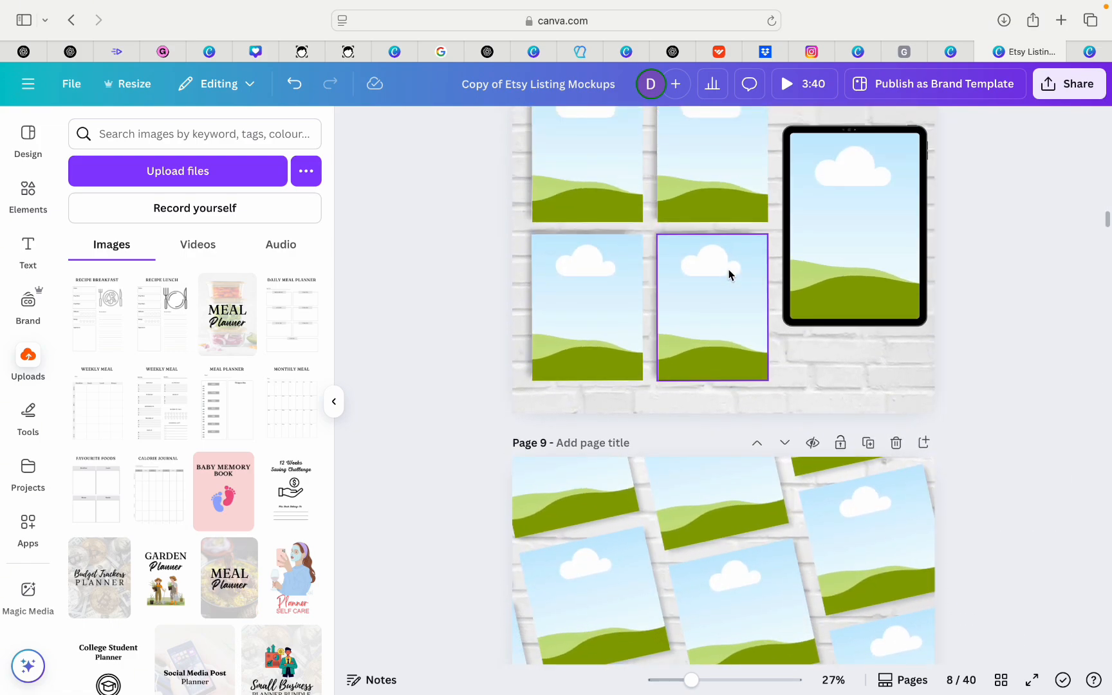
{"action": "scroll", "coordinate": [822, 201], "scroll_direction": "up", "scroll_amount": 2}
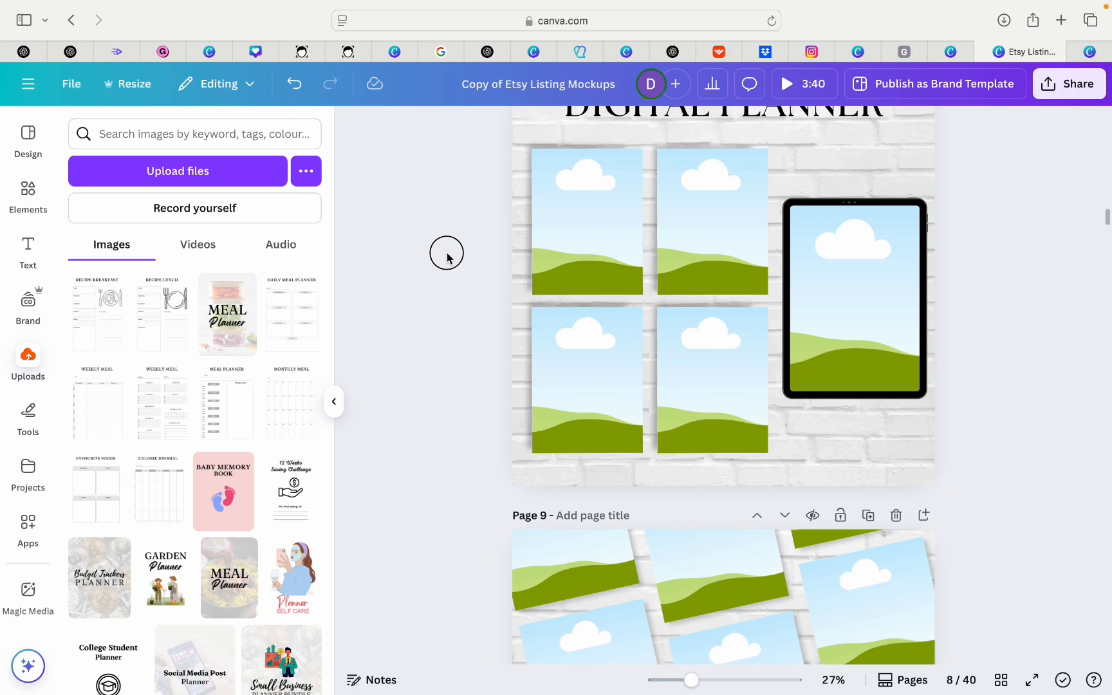
{"action": "left_click", "coordinate": [295, 331]}
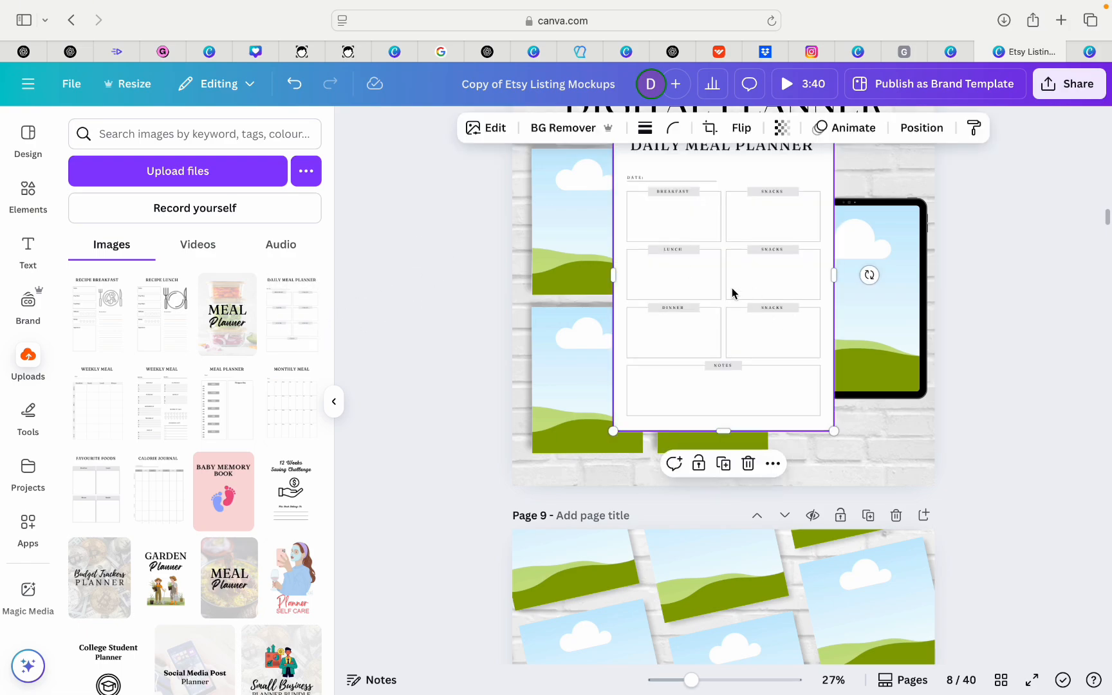
{"action": "left_click_drag", "start_coordinate": [706, 277], "coordinate": [860, 280]}
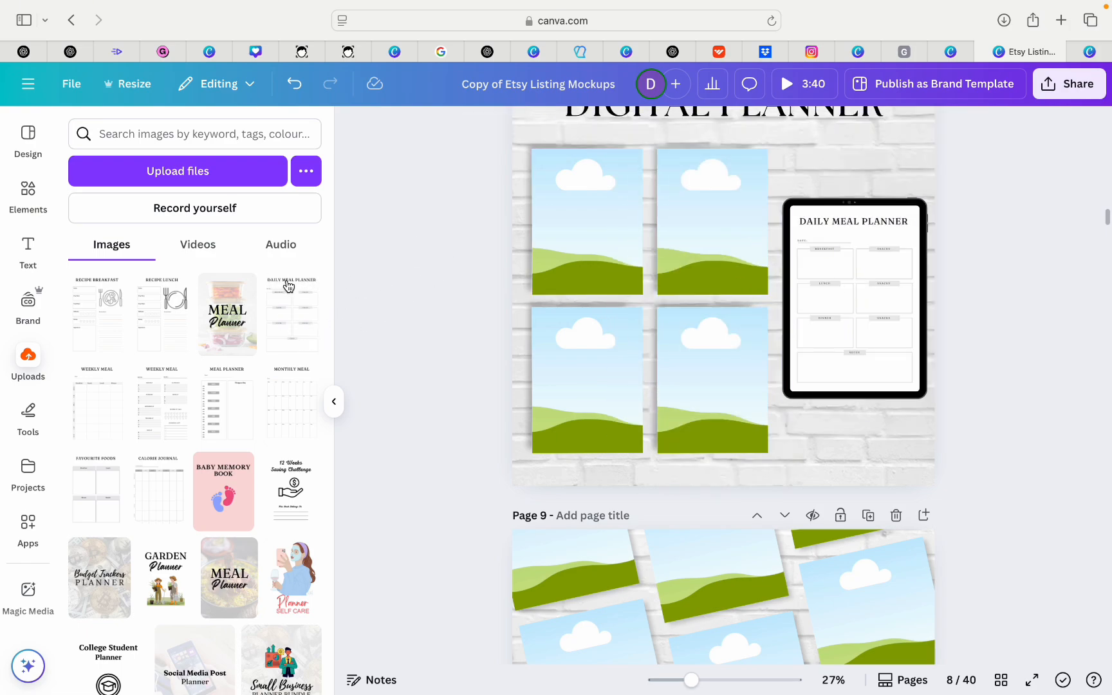
Fill the two upper frames on page 8 with the Recipe Lunch page first and the Recipe Breakfast page beside it.
{"action": "left_click", "coordinate": [147, 336]}
{"action": "left_click_drag", "start_coordinate": [637, 296], "coordinate": [551, 265]}
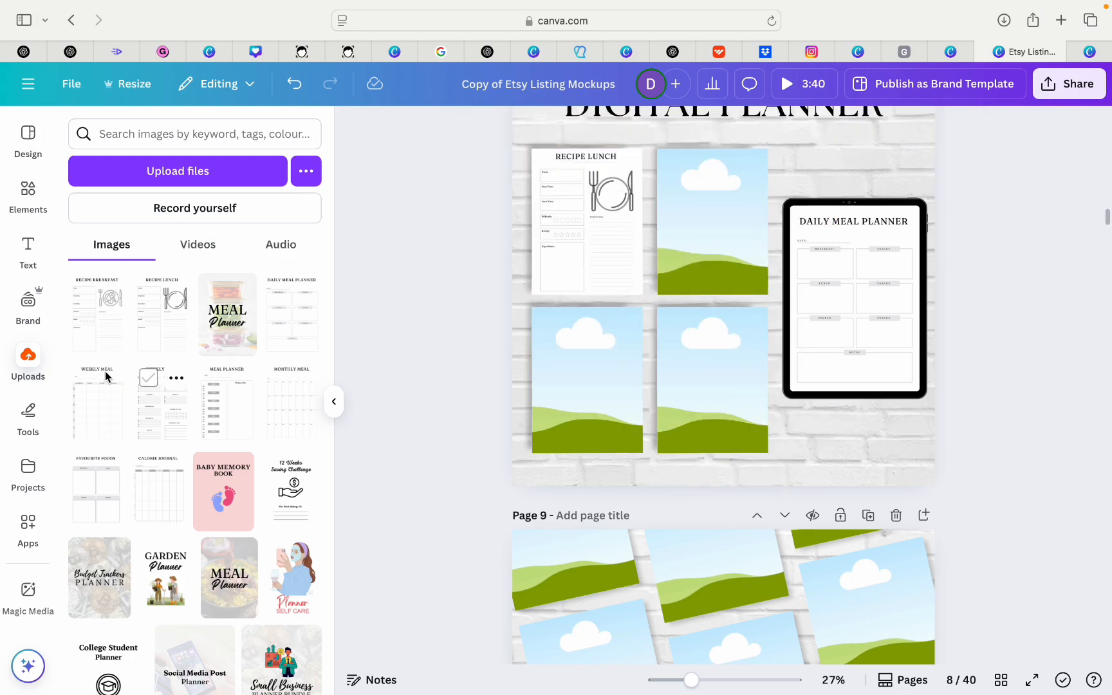
{"action": "left_click", "coordinate": [118, 322]}
{"action": "left_click_drag", "start_coordinate": [737, 283], "coordinate": [720, 250]}
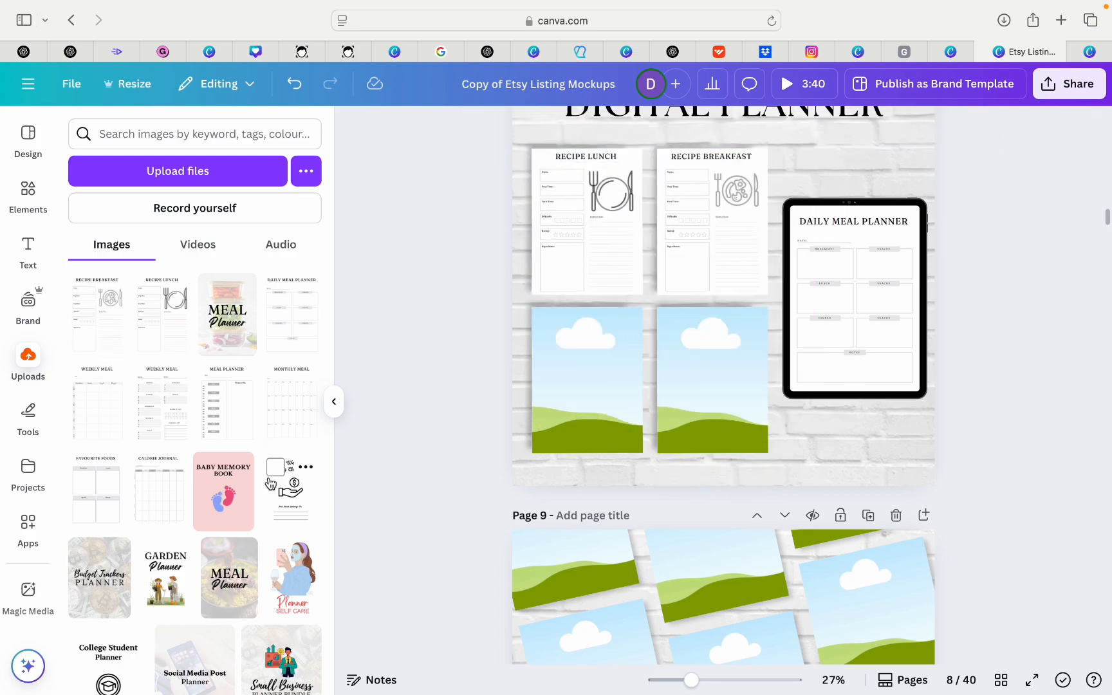
Fill the two lower frames on page 8 with the Monthly Meal page and the Favourite Foods page.
{"action": "left_click", "coordinate": [285, 412]}
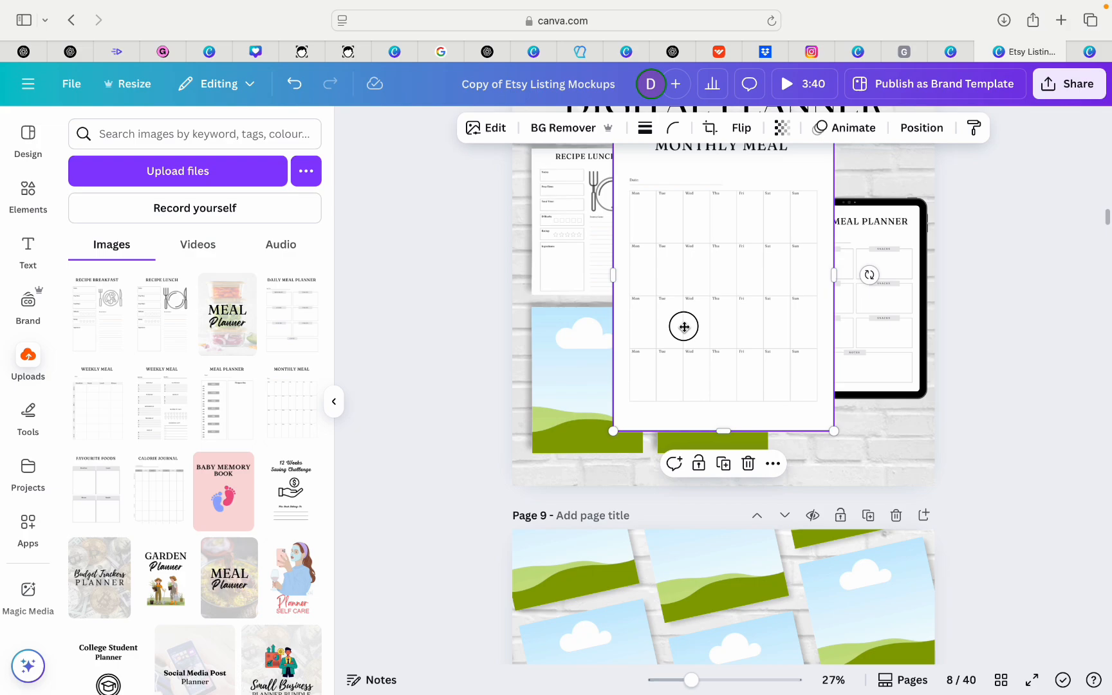
{"action": "left_click_drag", "start_coordinate": [683, 326], "coordinate": [579, 386]}
{"action": "left_click", "coordinate": [170, 466]}
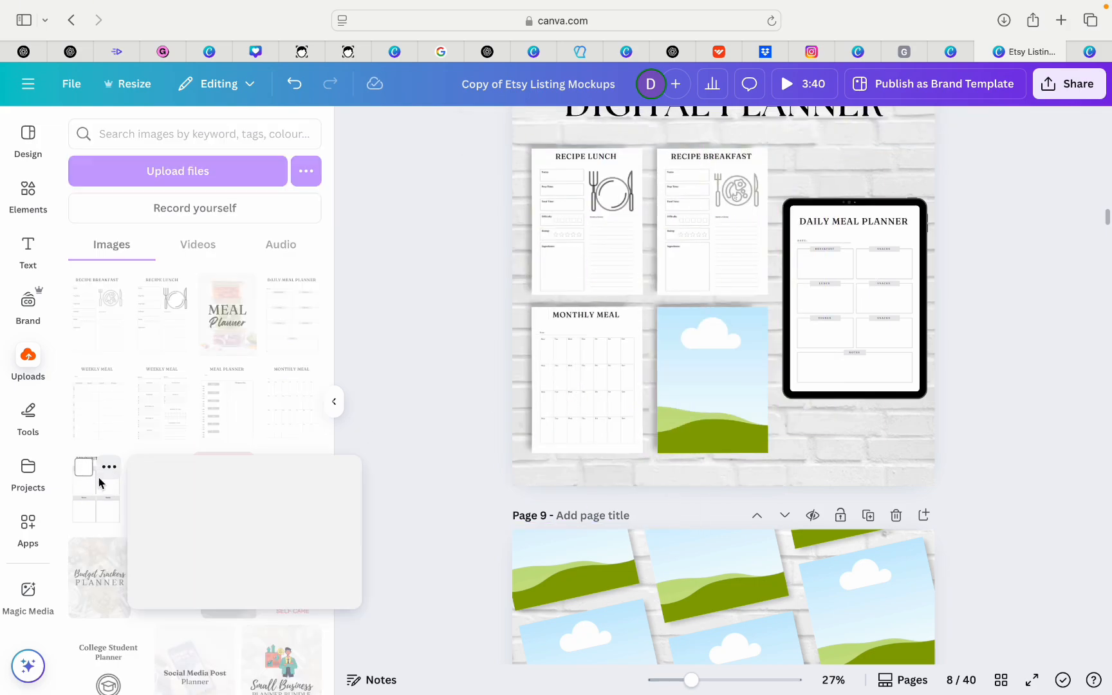
{"action": "left_click", "coordinate": [89, 496]}
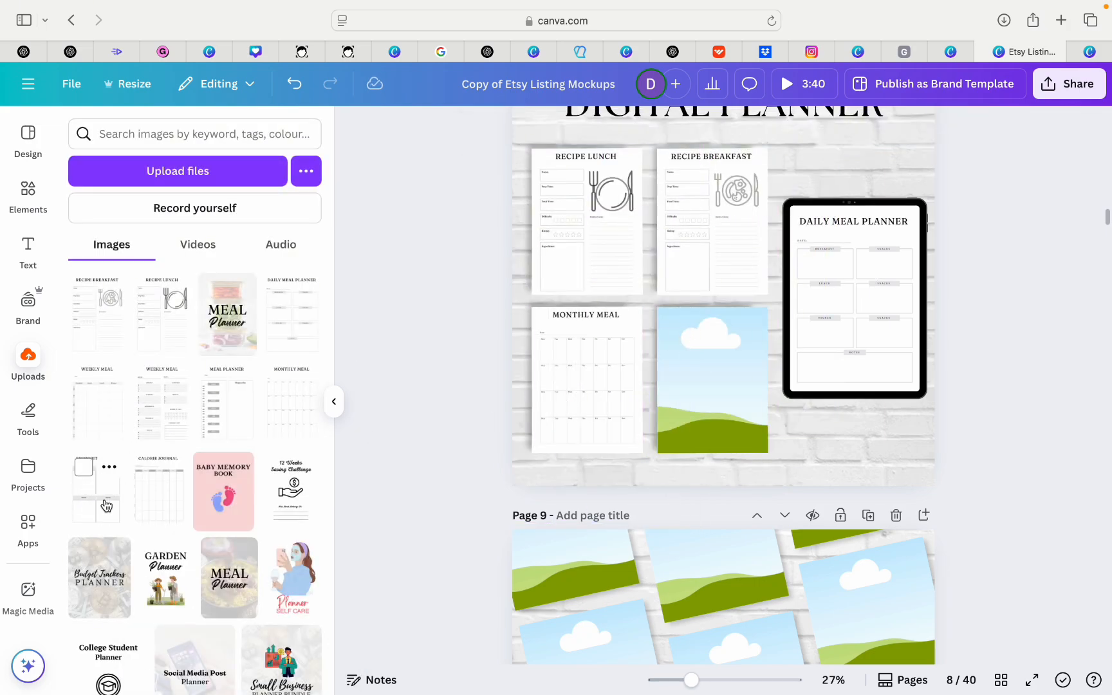
{"action": "left_click", "coordinate": [103, 505]}
{"action": "left_click_drag", "start_coordinate": [733, 260], "coordinate": [708, 379]}
{"action": "scroll", "coordinate": [777, 339], "scroll_direction": "up", "scroll_amount": 3}
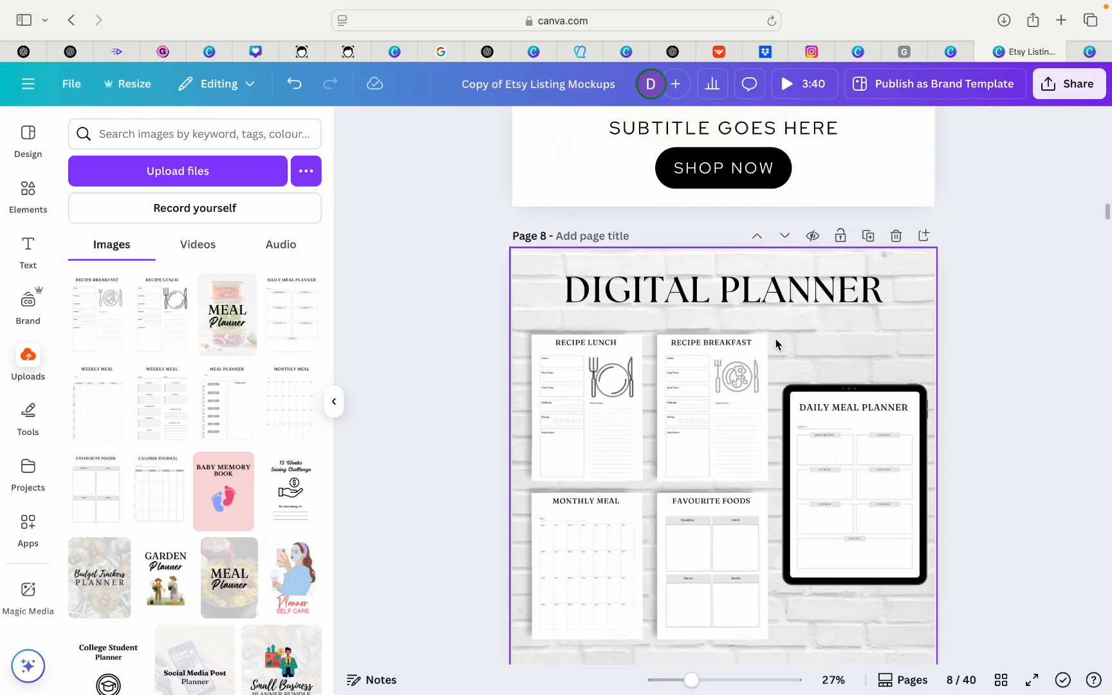
Place the Meal Planner cover with the food containers into the front centre frame of the fanned mockup on page 18.
{"action": "scroll", "coordinate": [776, 339], "scroll_direction": "down", "scroll_amount": 15}
{"action": "scroll", "coordinate": [776, 344], "scroll_direction": "down", "scroll_amount": 3}
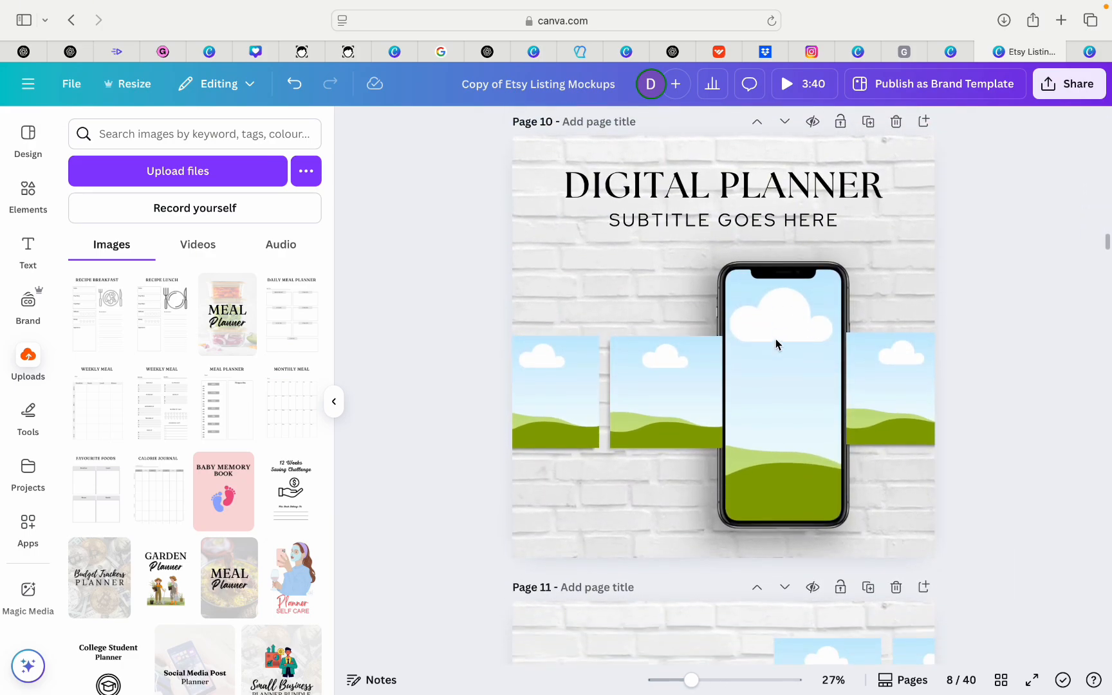
{"action": "scroll", "coordinate": [776, 344], "scroll_direction": "down", "scroll_amount": 15}
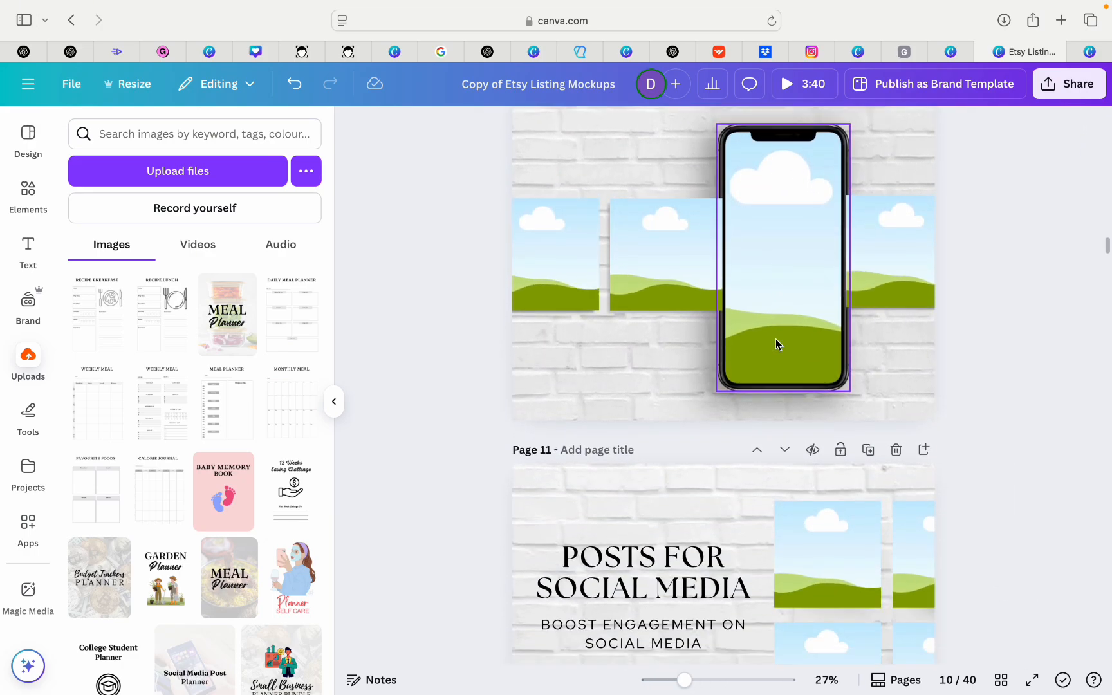
{"action": "scroll", "coordinate": [776, 345], "scroll_direction": "down", "scroll_amount": 10}
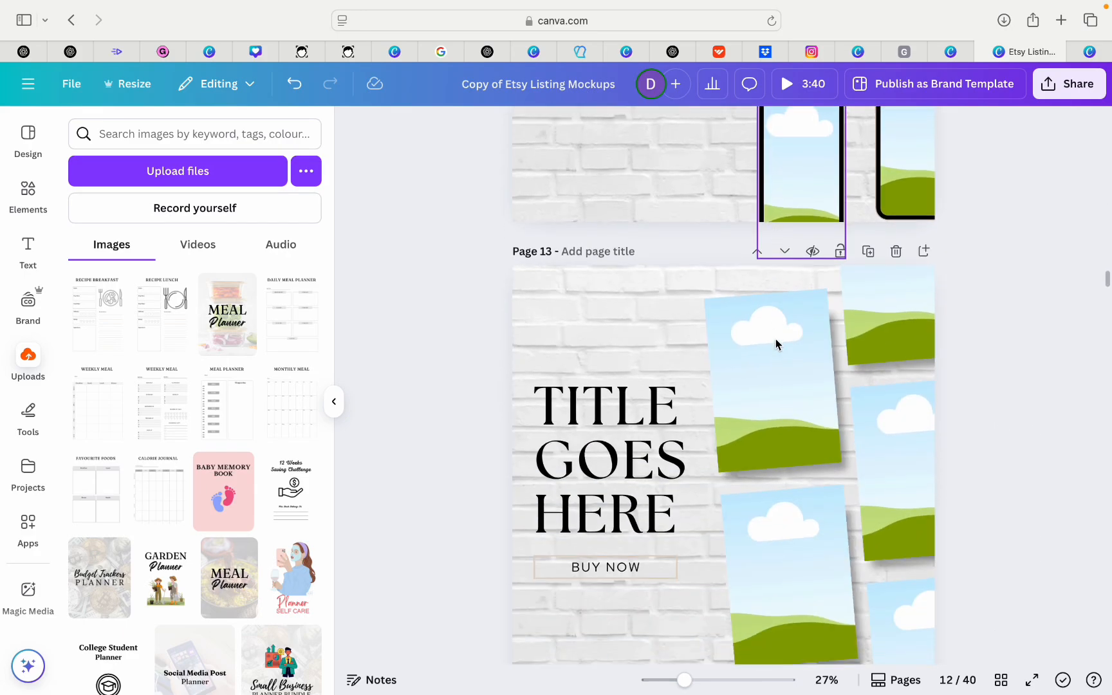
{"action": "scroll", "coordinate": [776, 345], "scroll_direction": "down", "scroll_amount": 20}
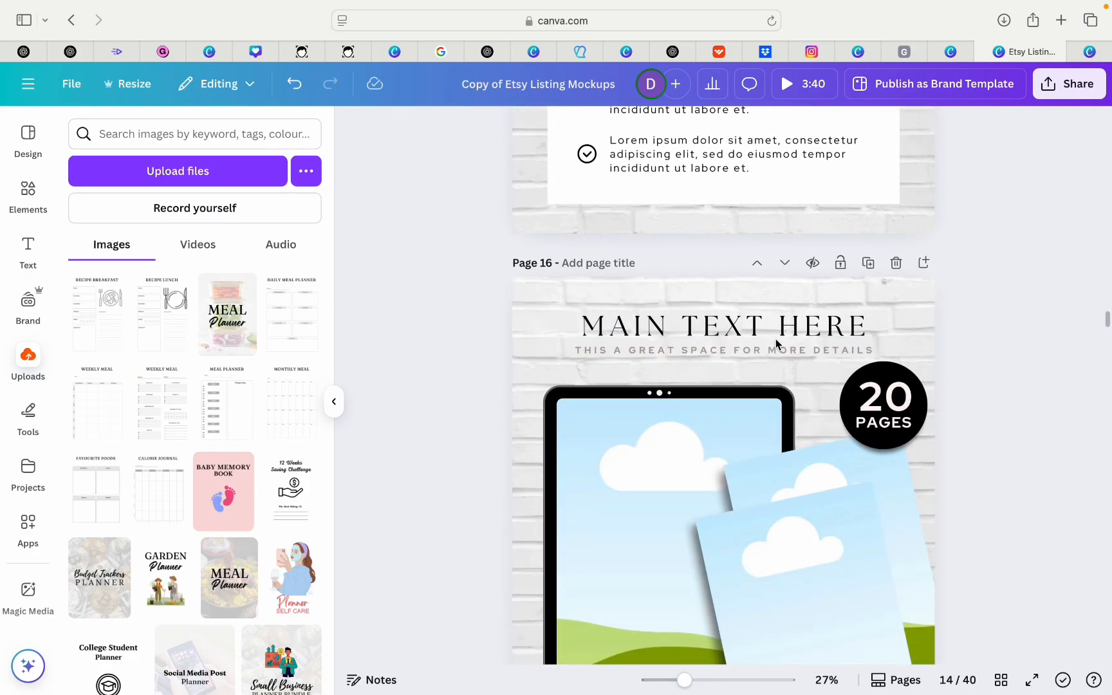
{"action": "scroll", "coordinate": [776, 344], "scroll_direction": "up", "scroll_amount": 5}
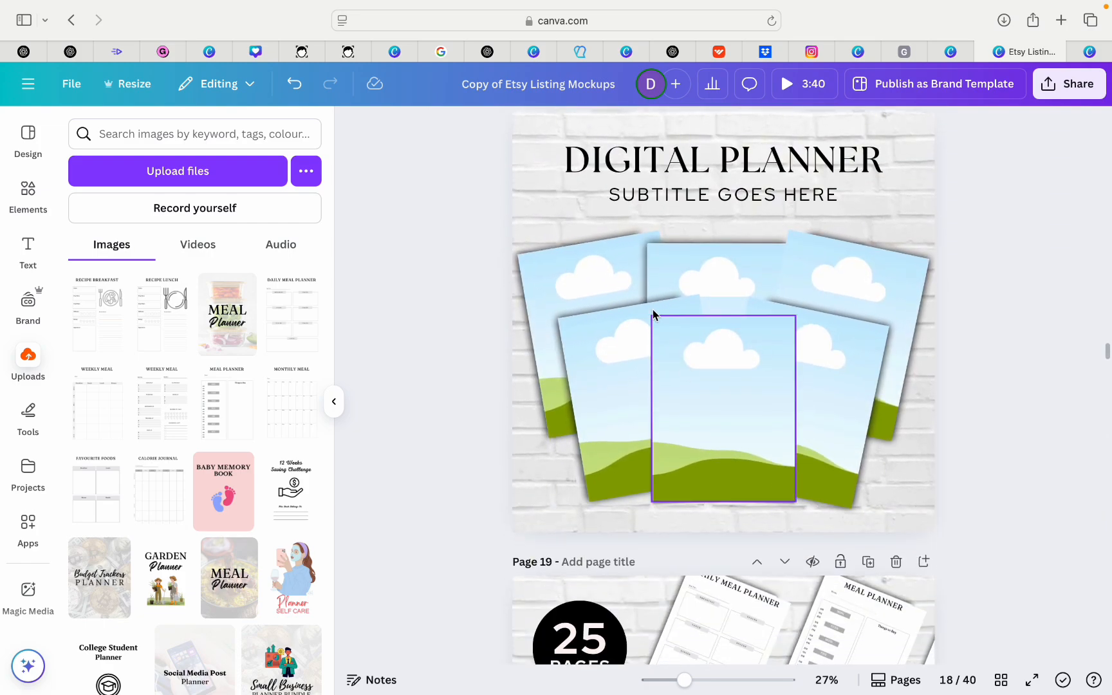
{"action": "left_click", "coordinate": [237, 336]}
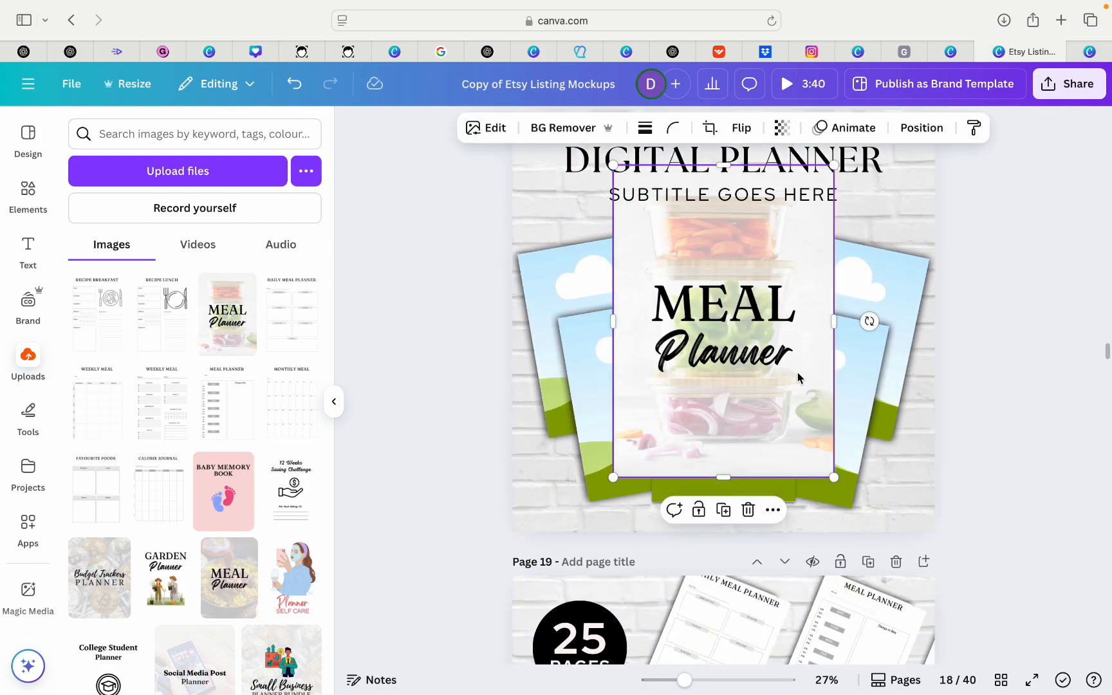
{"action": "left_click_drag", "start_coordinate": [730, 362], "coordinate": [697, 442]}
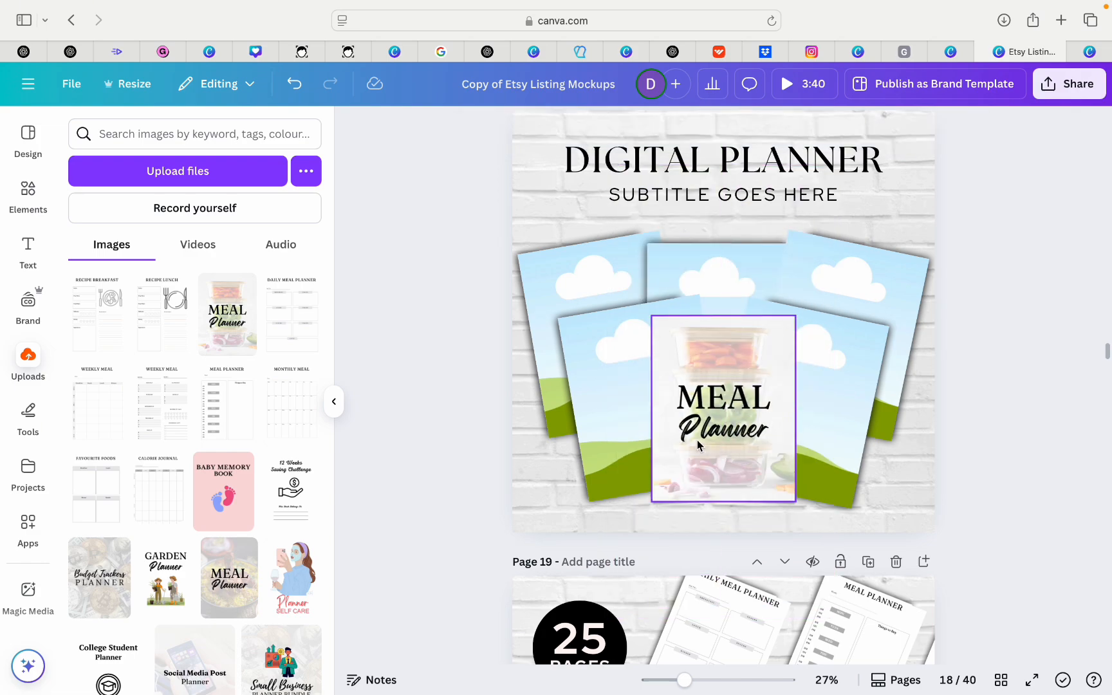
Fill the remaining frames on page 18 with the Recipe Lunch, Recipe Breakfast, Daily Meal Planner, Weekly Meal and Monthly Meal pages.
{"action": "left_click", "coordinate": [167, 343]}
{"action": "left_click_drag", "start_coordinate": [665, 309], "coordinate": [611, 361]}
{"action": "scroll", "coordinate": [805, 334], "scroll_direction": "down", "scroll_amount": 3}
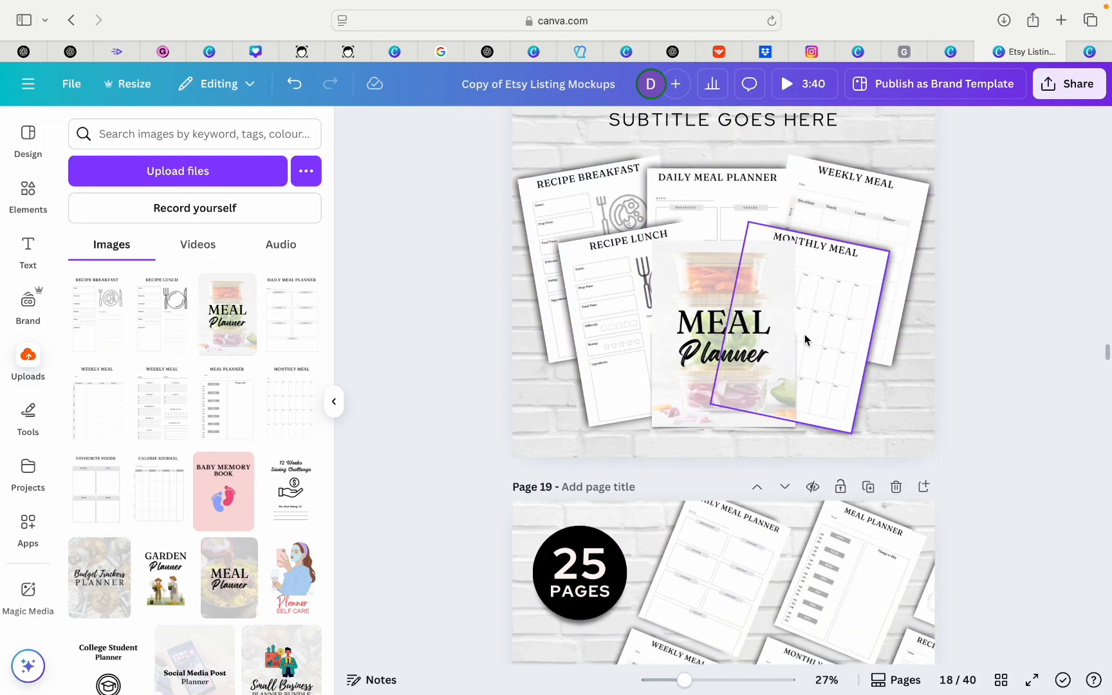
Place the second Weekly Meal upload into the tilted tablet frame on the dark desk mockup on page 24.
{"action": "scroll", "coordinate": [974, 313], "scroll_direction": "down", "scroll_amount": 15}
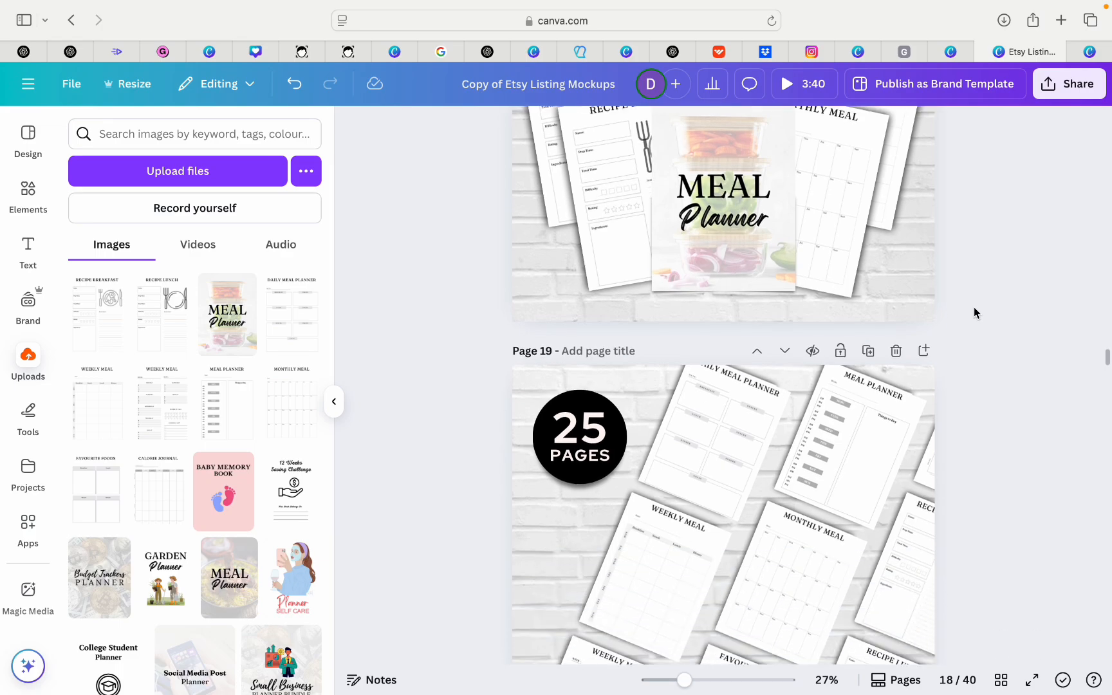
{"action": "scroll", "coordinate": [974, 313], "scroll_direction": "down", "scroll_amount": 15}
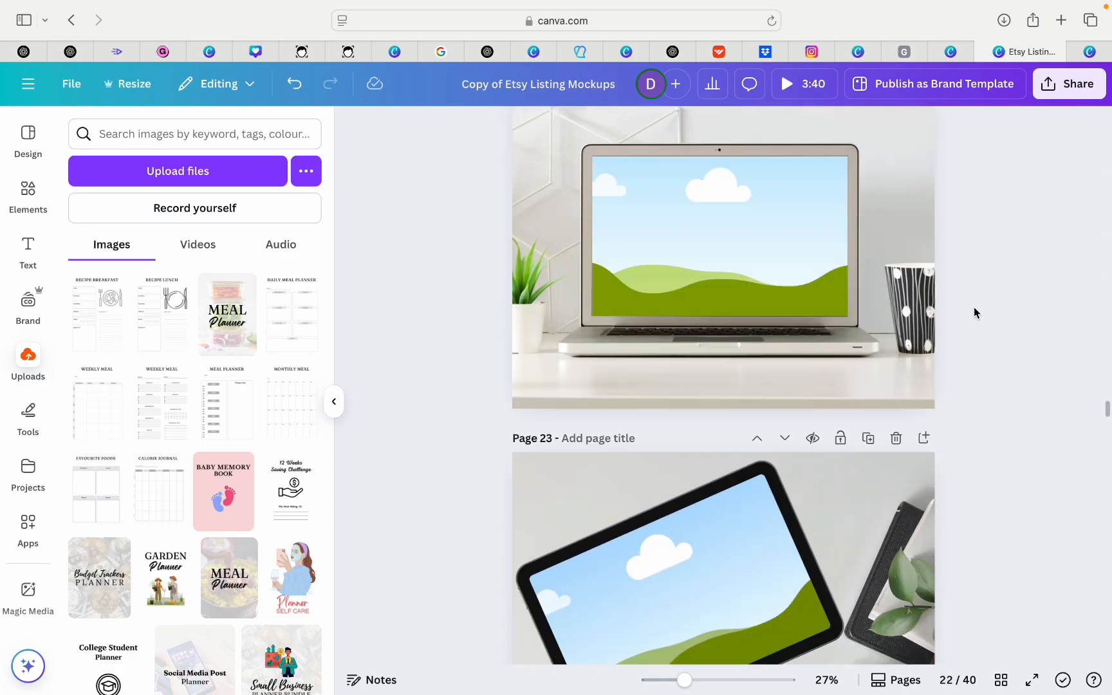
{"action": "scroll", "coordinate": [974, 313], "scroll_direction": "up", "scroll_amount": 1}
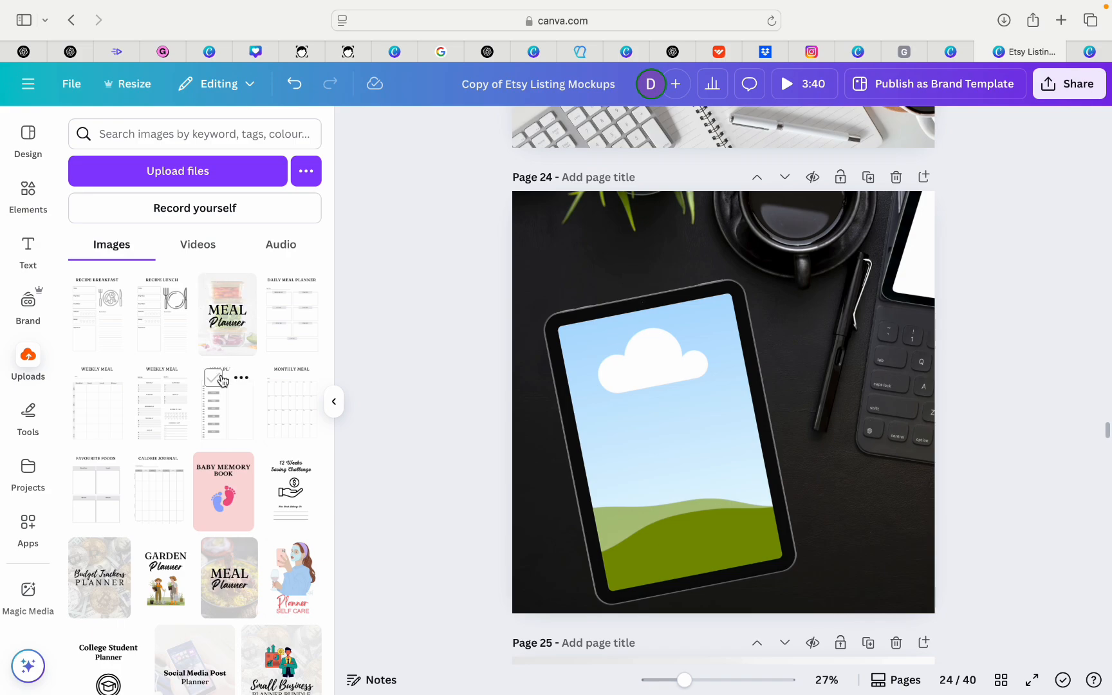
{"action": "left_click", "coordinate": [163, 421]}
{"action": "left_click_drag", "start_coordinate": [745, 370], "coordinate": [695, 410]}
Place the Meal Planner cover with the food containers into the standing tablet frame on page 27.
{"action": "scroll", "coordinate": [695, 404], "scroll_direction": "down", "scroll_amount": 2}
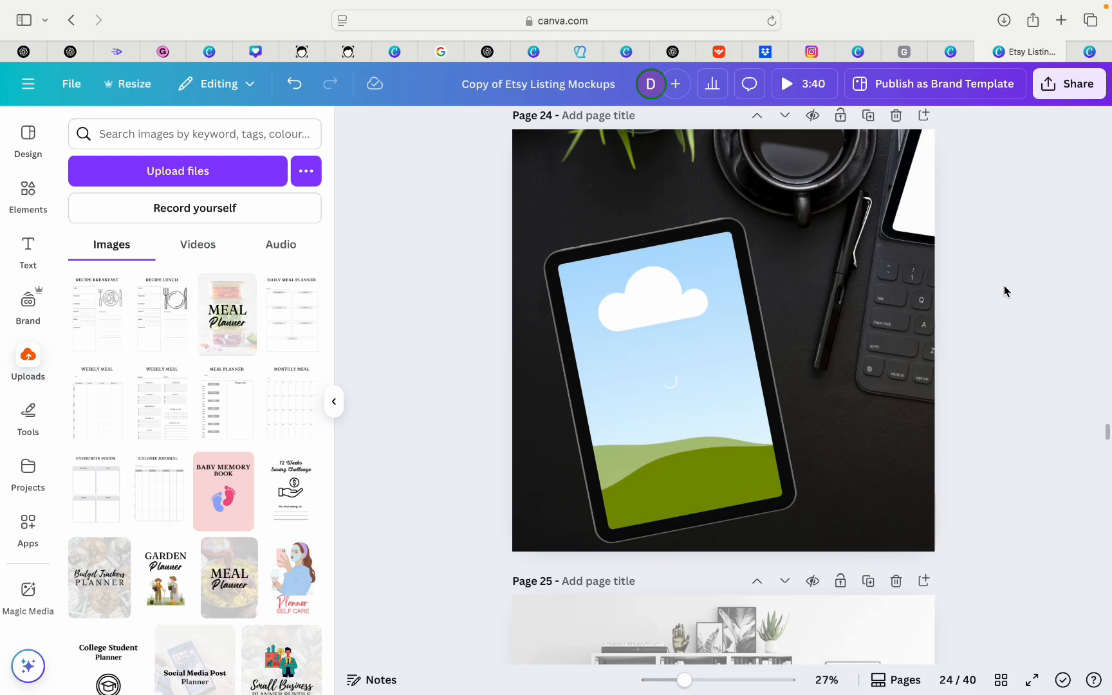
{"action": "scroll", "coordinate": [980, 291], "scroll_direction": "down", "scroll_amount": 10}
{"action": "scroll", "coordinate": [981, 295], "scroll_direction": "down", "scroll_amount": 20}
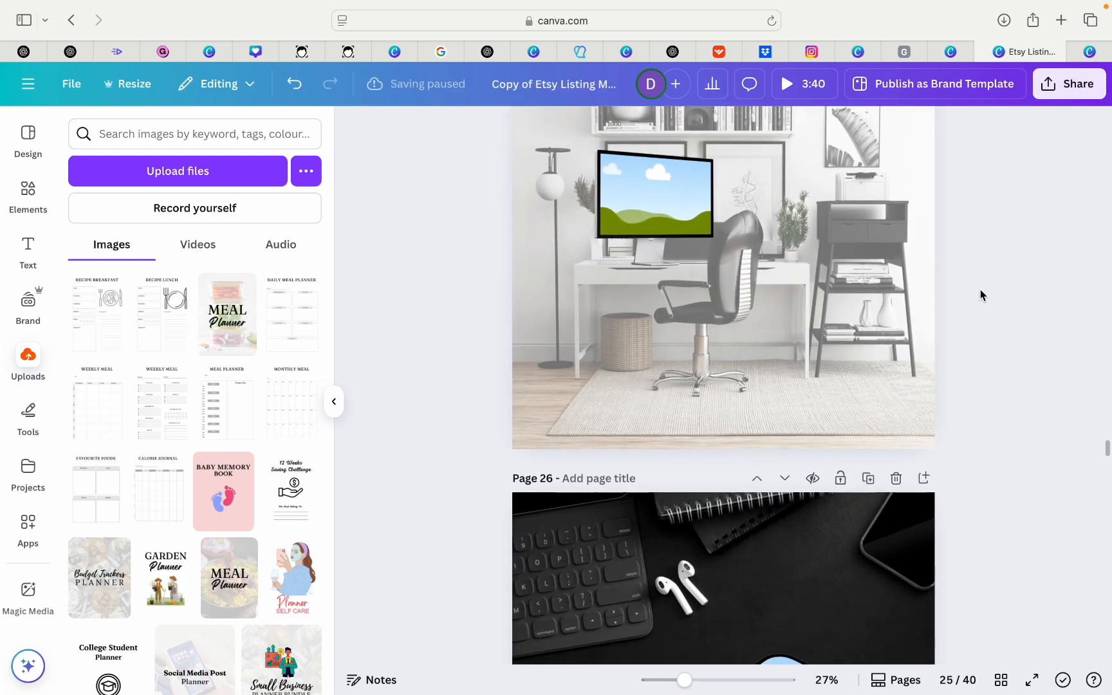
{"action": "scroll", "coordinate": [981, 290], "scroll_direction": "down", "scroll_amount": 10}
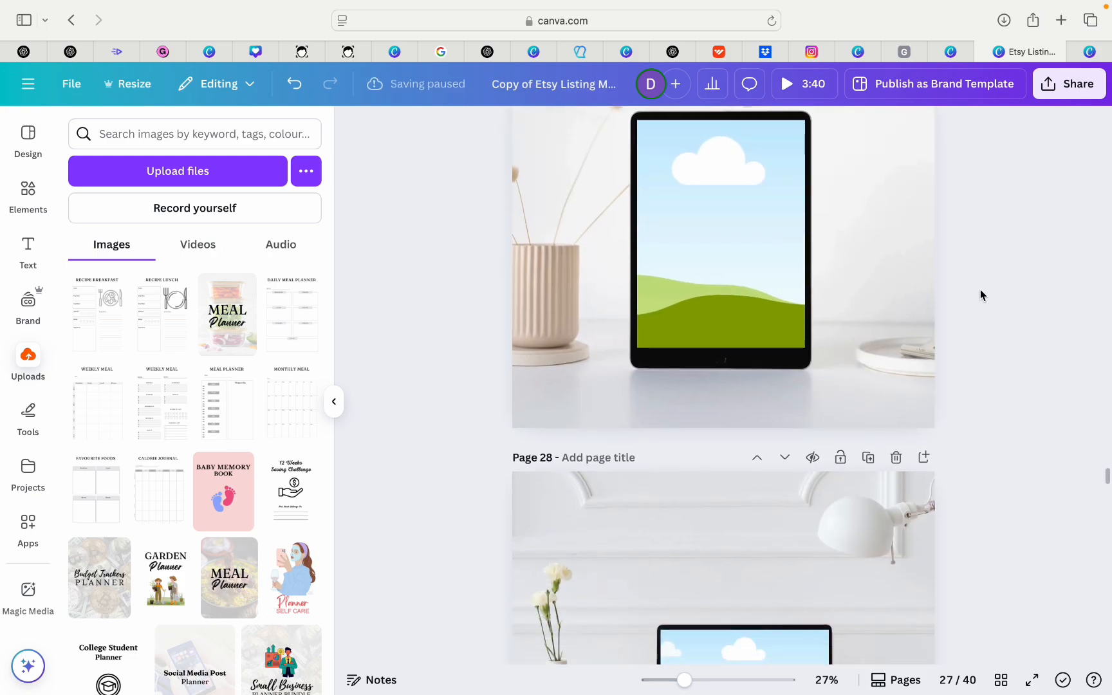
{"action": "scroll", "coordinate": [981, 290], "scroll_direction": "up", "scroll_amount": 8}
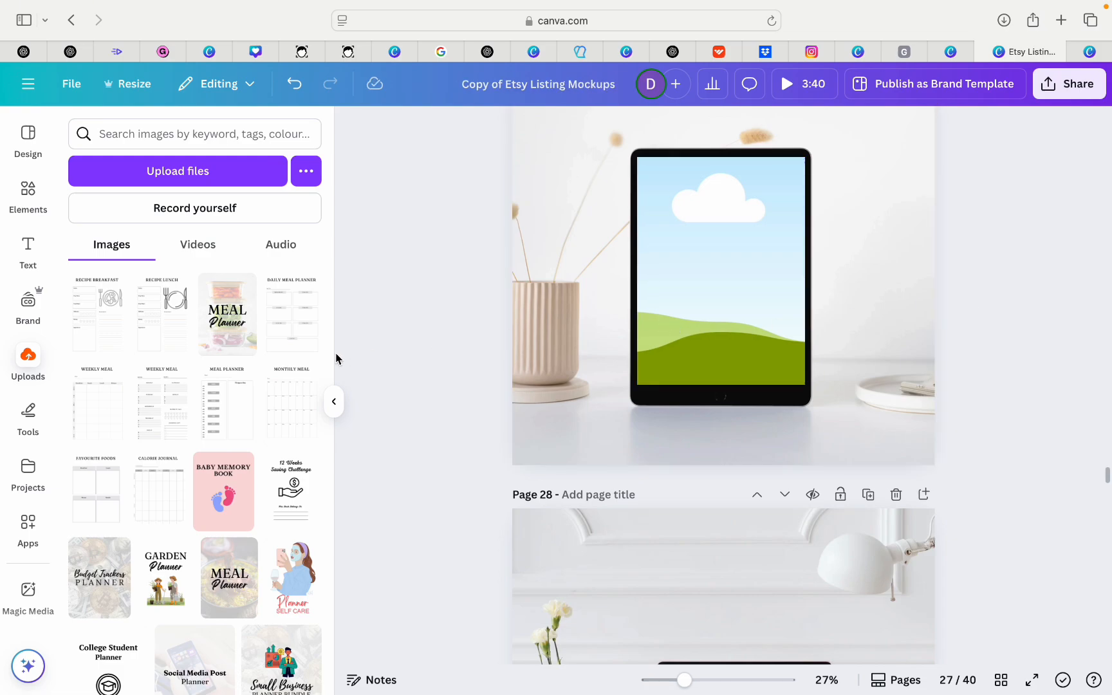
{"action": "left_click_drag", "start_coordinate": [222, 318], "coordinate": [712, 291]}
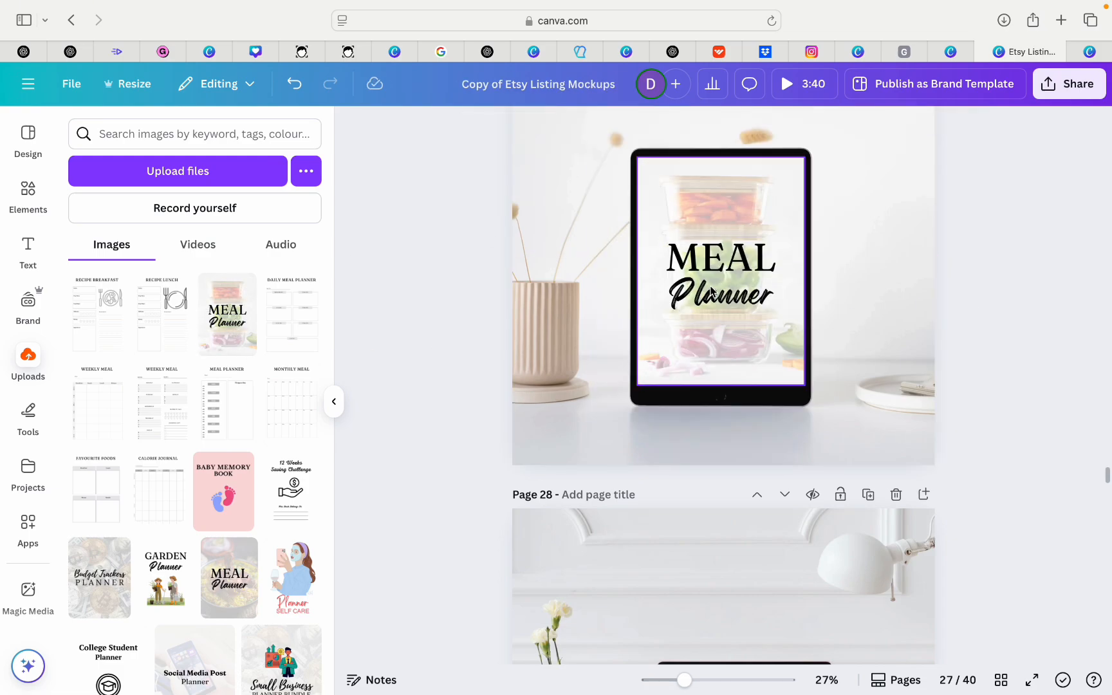
Look through the mockup templates that follow page 27, past page 36, and return to the tablet mockup on page 27.
{"action": "scroll", "coordinate": [1017, 255], "scroll_direction": "down", "scroll_amount": 10}
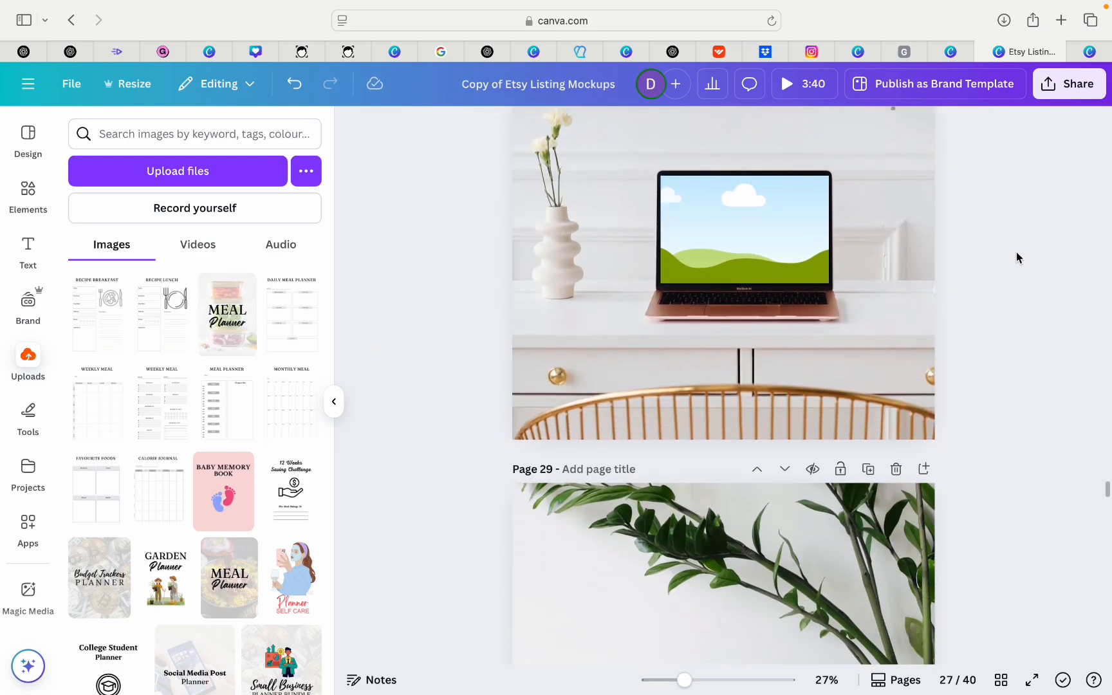
{"action": "scroll", "coordinate": [1017, 254], "scroll_direction": "down", "scroll_amount": 15}
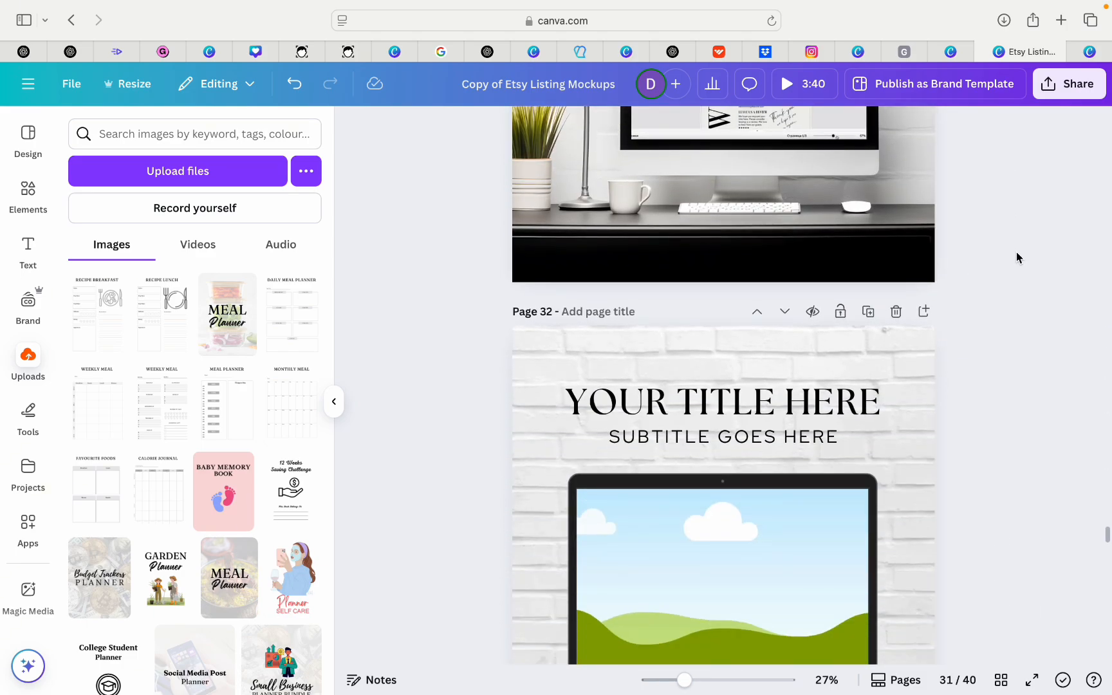
{"action": "scroll", "coordinate": [1017, 257], "scroll_direction": "down", "scroll_amount": 15}
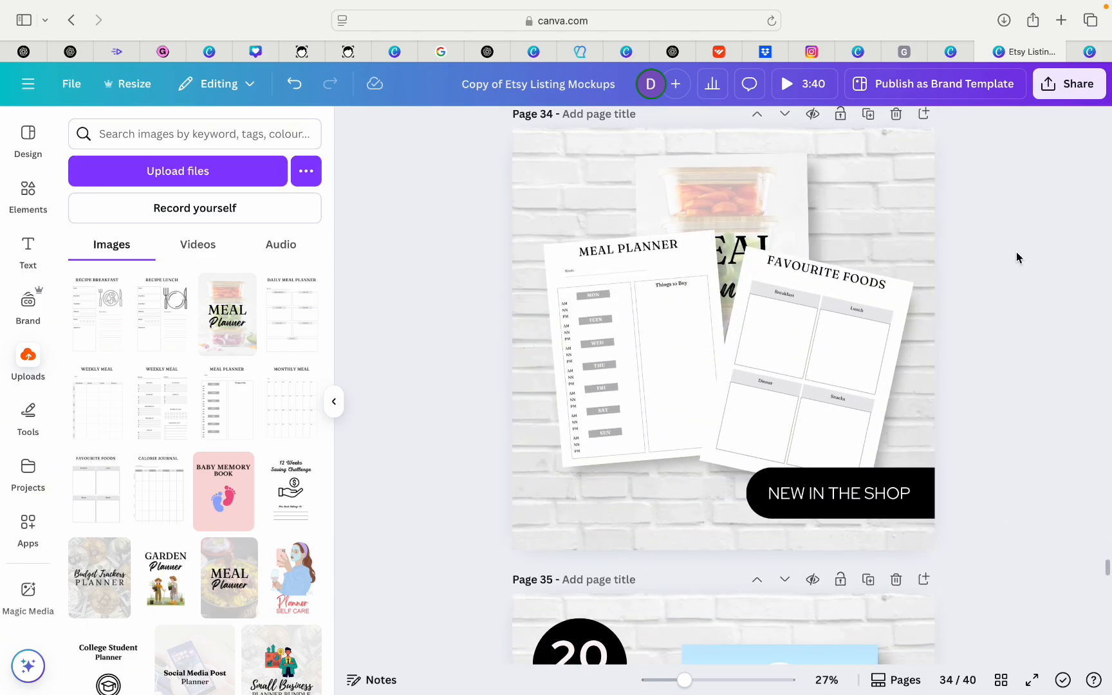
{"action": "scroll", "coordinate": [1017, 258], "scroll_direction": "down", "scroll_amount": 15}
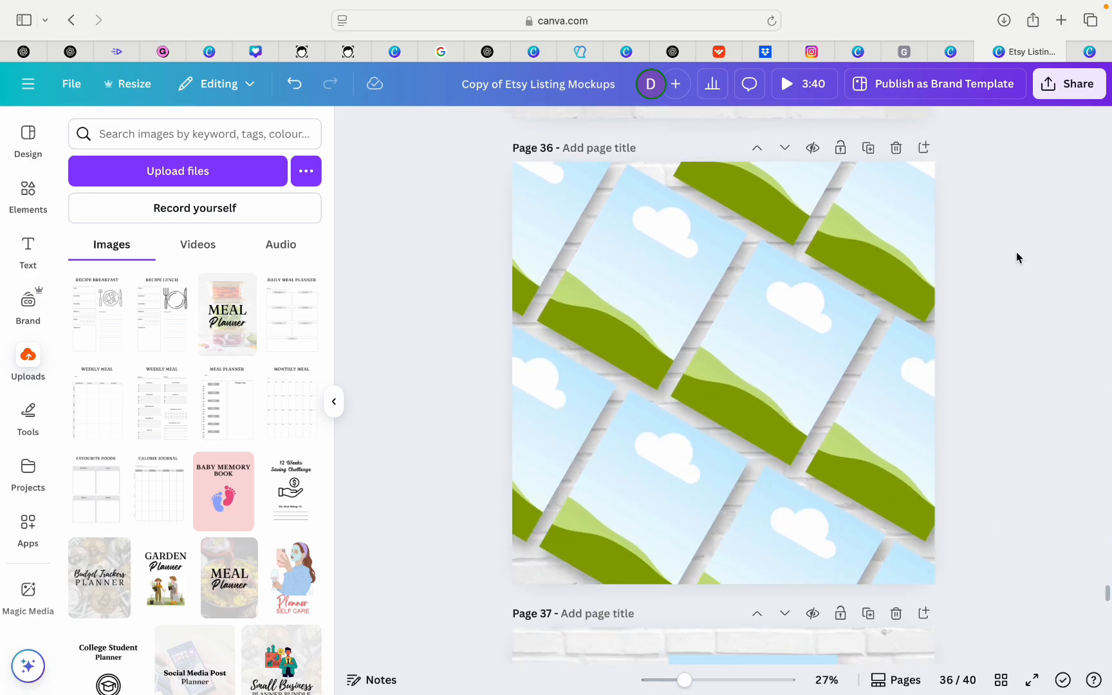
{"action": "scroll", "coordinate": [1017, 255], "scroll_direction": "down", "scroll_amount": 15}
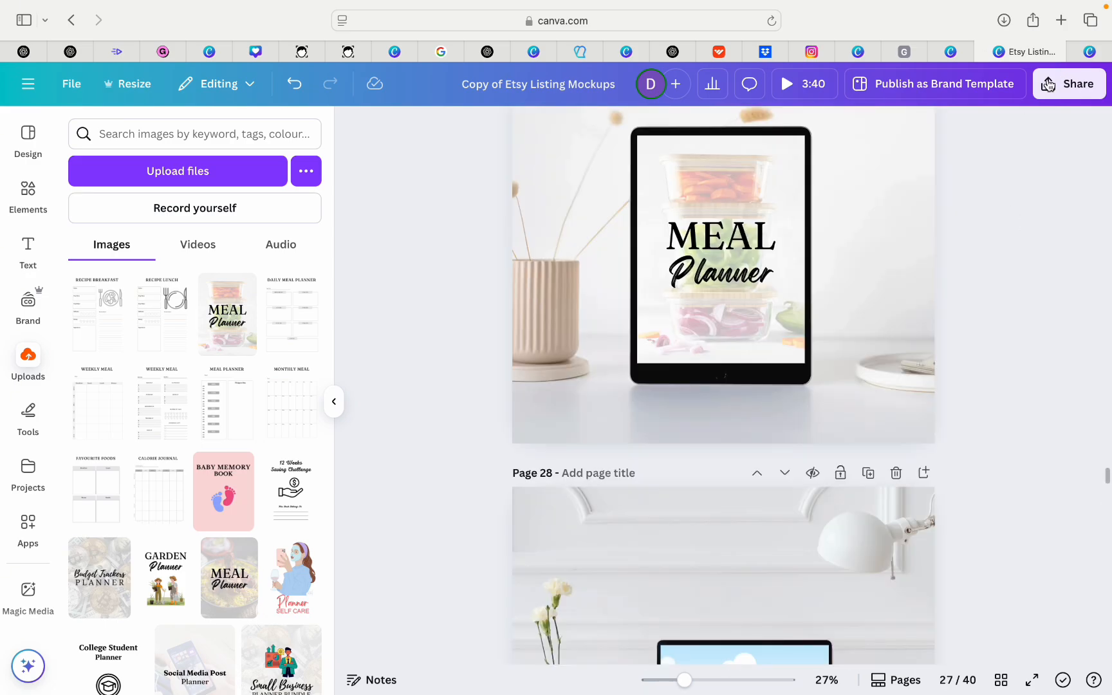
Open the mockup design's download settings, clear the preselected pages and choose pages 6 and 8.
{"action": "left_click", "coordinate": [1062, 84]}
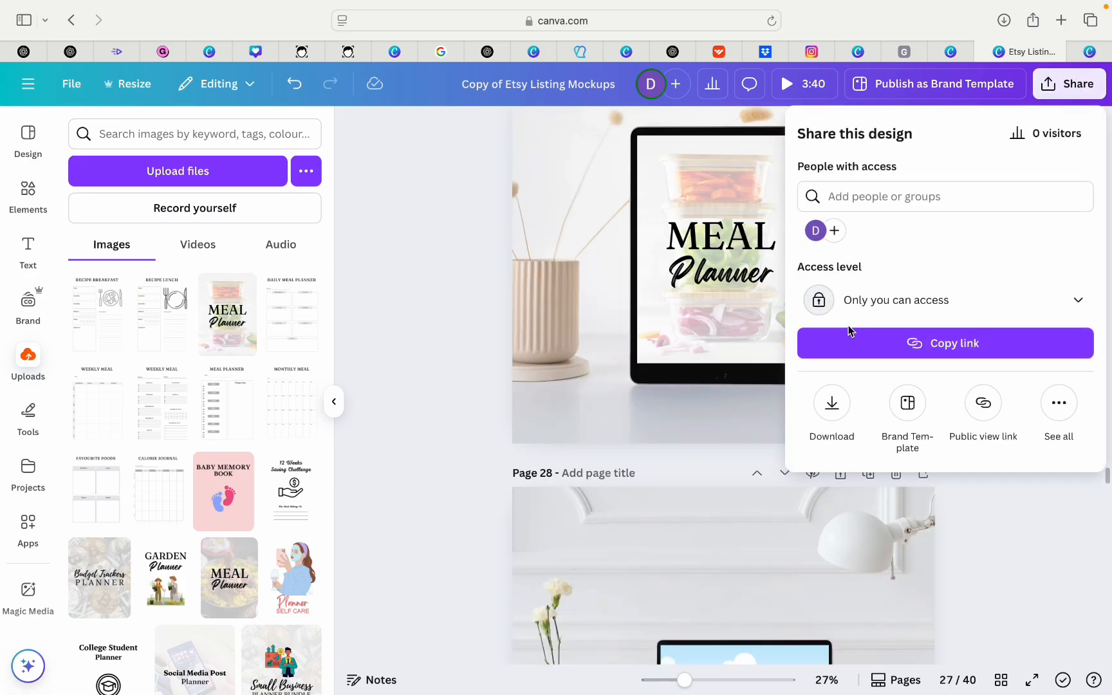
{"action": "left_click", "coordinate": [833, 404]}
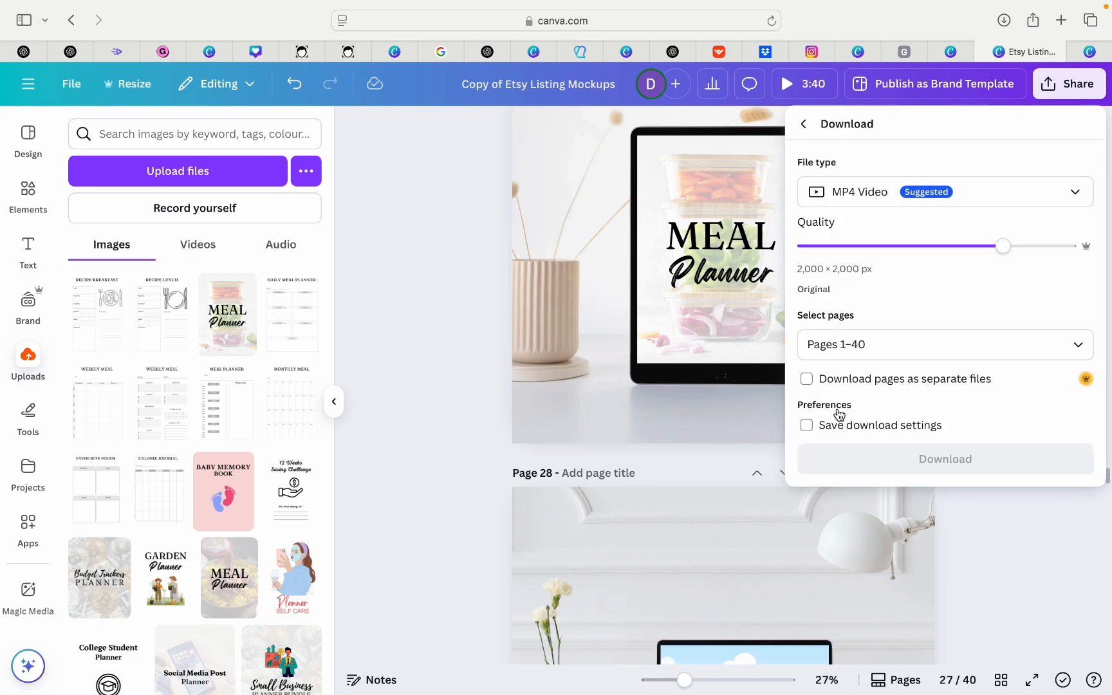
{"action": "left_click", "coordinate": [959, 347]}
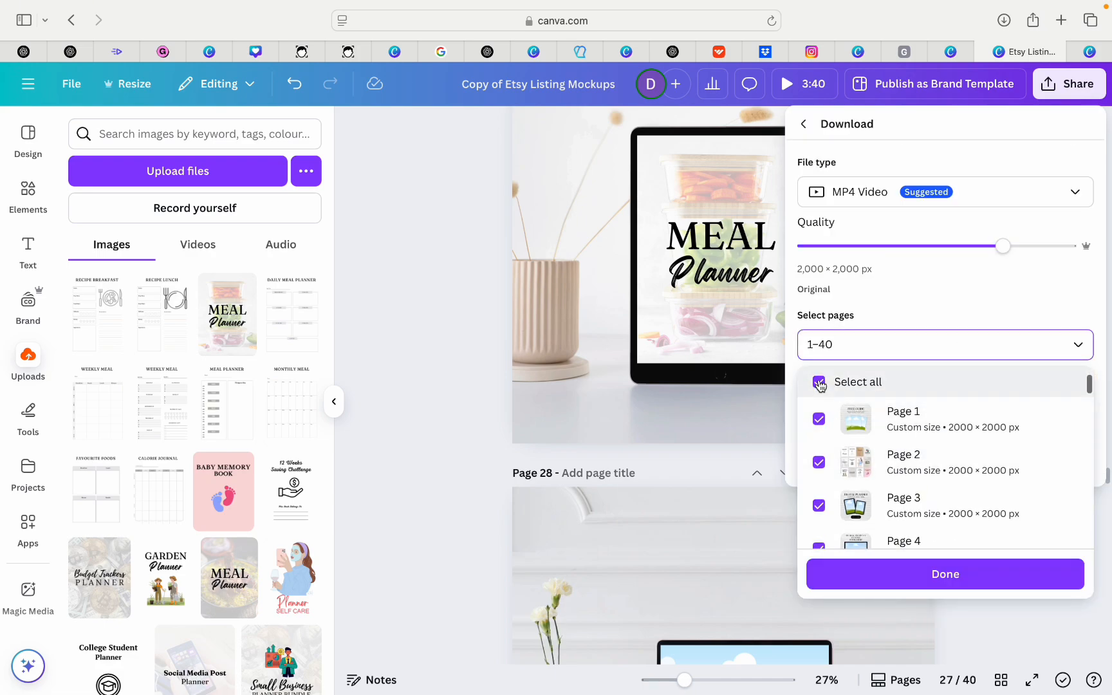
{"action": "left_click", "coordinate": [819, 377]}
{"action": "scroll", "coordinate": [834, 494], "scroll_direction": "down", "scroll_amount": 5}
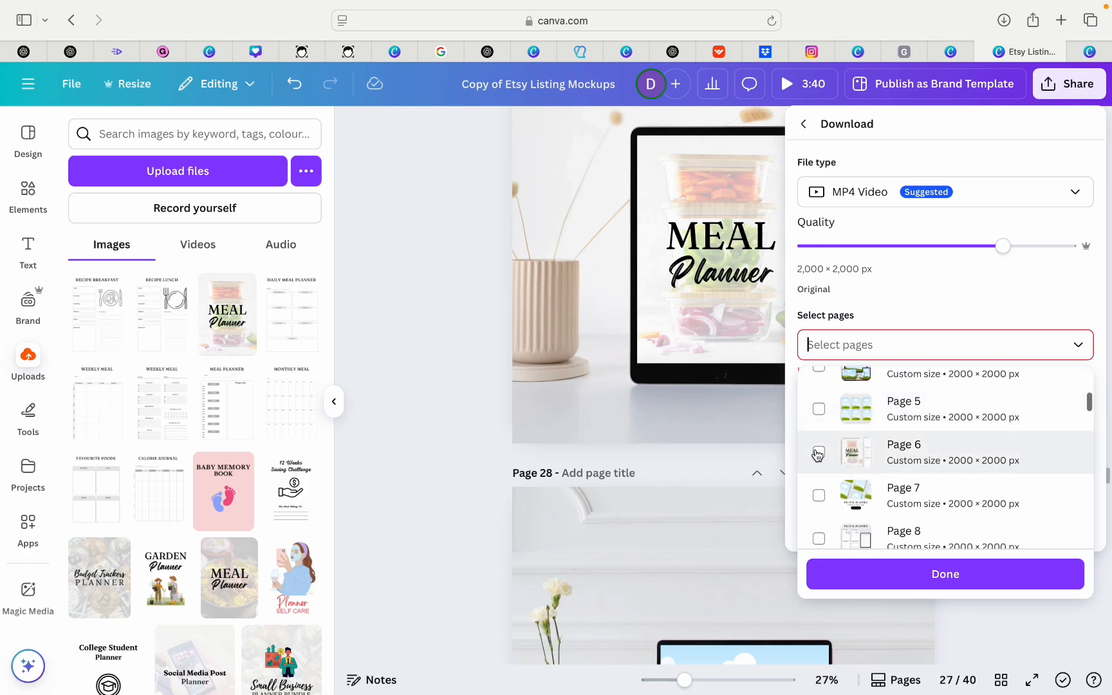
{"action": "left_click", "coordinate": [818, 455]}
{"action": "scroll", "coordinate": [819, 454], "scroll_direction": "down", "scroll_amount": 2}
{"action": "left_click", "coordinate": [822, 454]}
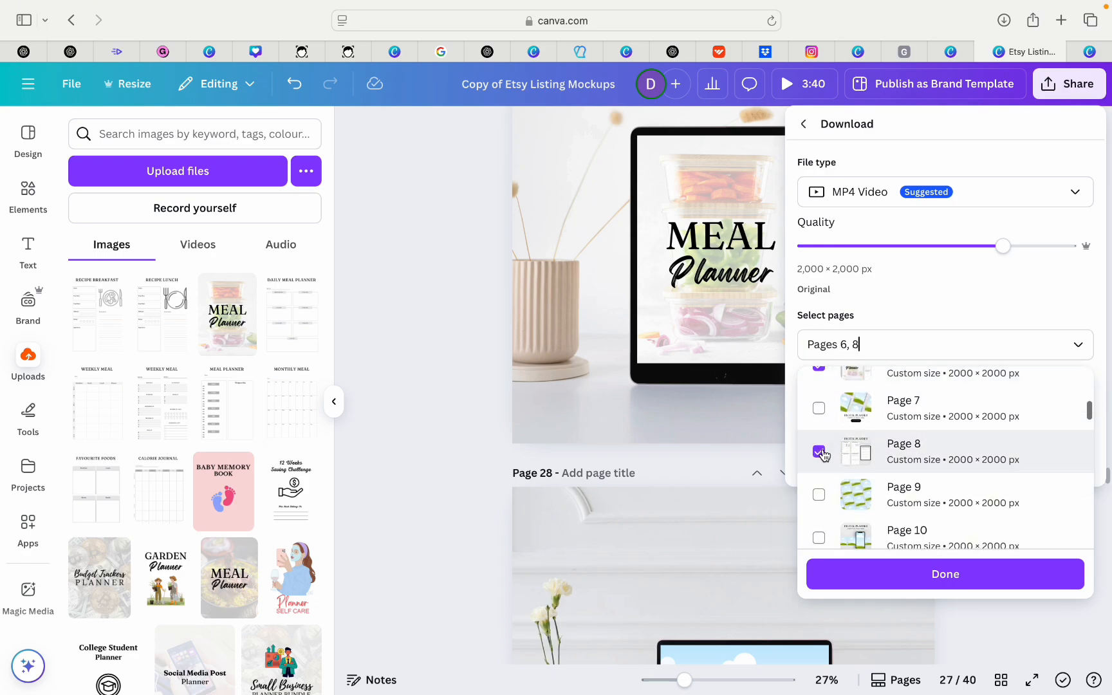
Add pages 17, 18 and 19 to the pages chosen for download.
{"action": "scroll", "coordinate": [824, 454], "scroll_direction": "down", "scroll_amount": 7}
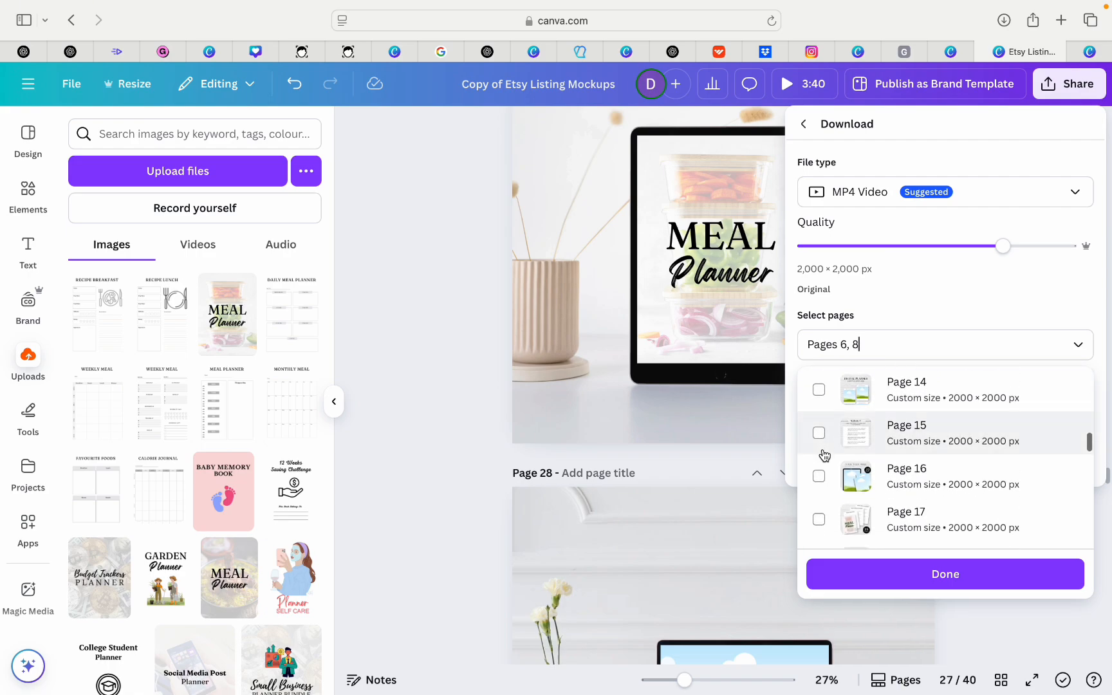
{"action": "scroll", "coordinate": [824, 455], "scroll_direction": "down", "scroll_amount": 1}
{"action": "left_click", "coordinate": [818, 493]}
{"action": "scroll", "coordinate": [818, 504], "scroll_direction": "down", "scroll_amount": 3}
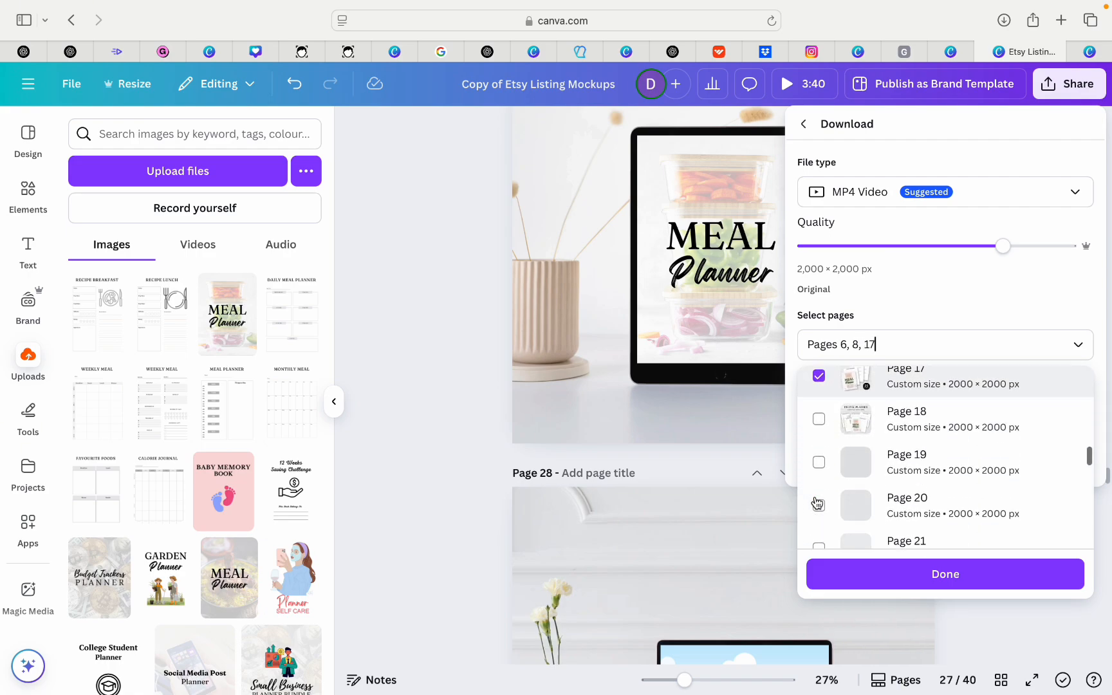
{"action": "scroll", "coordinate": [817, 502], "scroll_direction": "up", "scroll_amount": 1}
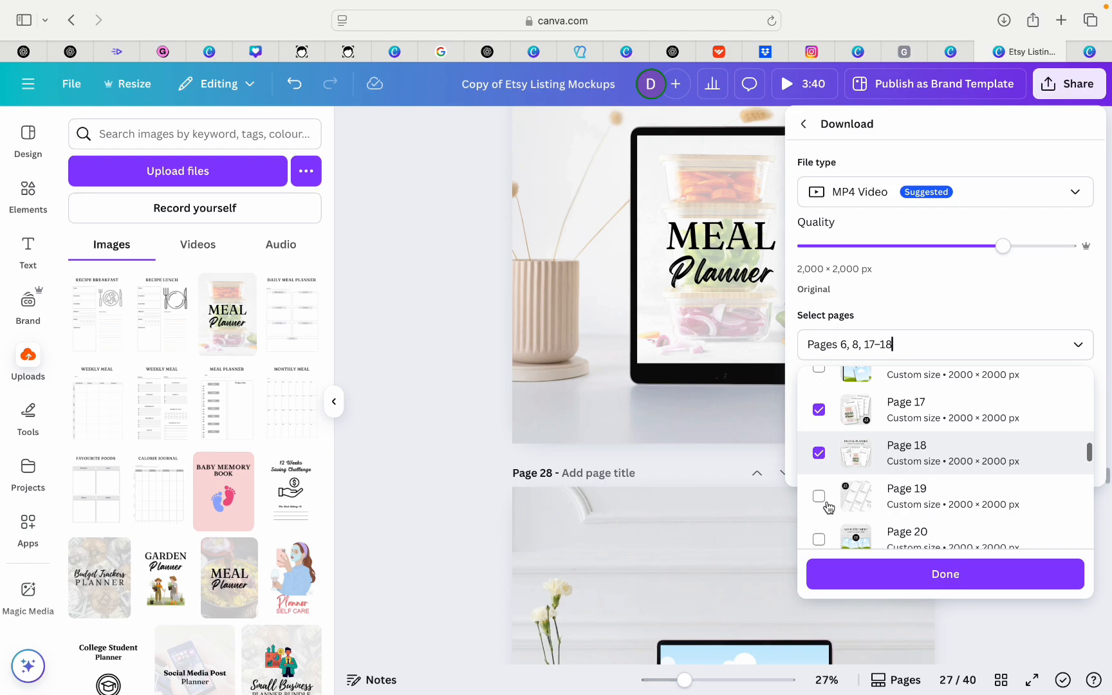
{"action": "left_click", "coordinate": [819, 496]}
Add the tablet mockups on pages 24 and 27 to the download selection.
{"action": "scroll", "coordinate": [824, 507], "scroll_direction": "down", "scroll_amount": 5}
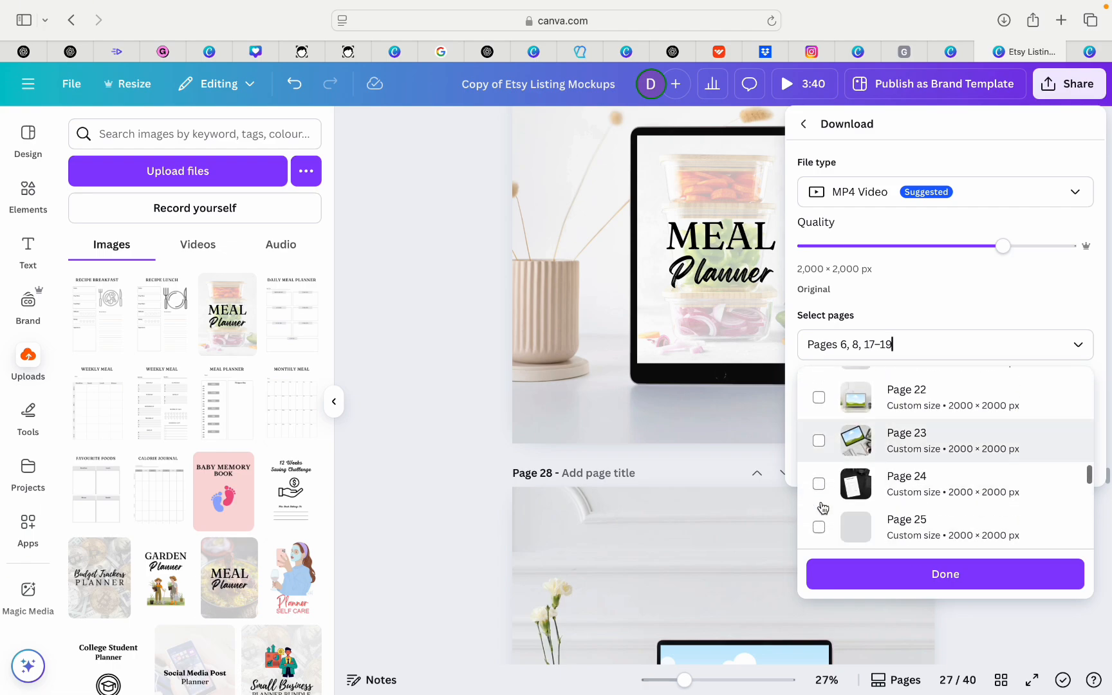
{"action": "scroll", "coordinate": [822, 505], "scroll_direction": "down", "scroll_amount": 1}
{"action": "left_click", "coordinate": [818, 423]}
{"action": "scroll", "coordinate": [818, 425], "scroll_direction": "down", "scroll_amount": 1}
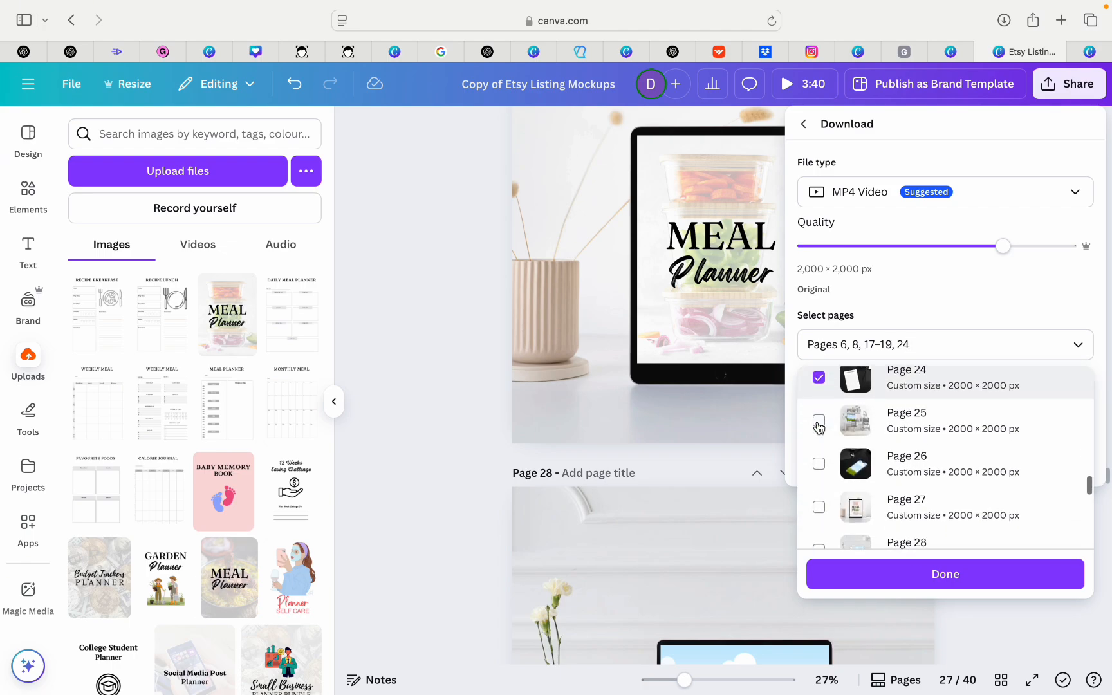
{"action": "scroll", "coordinate": [818, 426], "scroll_direction": "down", "scroll_amount": 3}
{"action": "left_click", "coordinate": [819, 399]}
Add pages 34 and 39 to the download selection.
{"action": "scroll", "coordinate": [817, 406], "scroll_direction": "down", "scroll_amount": 3}
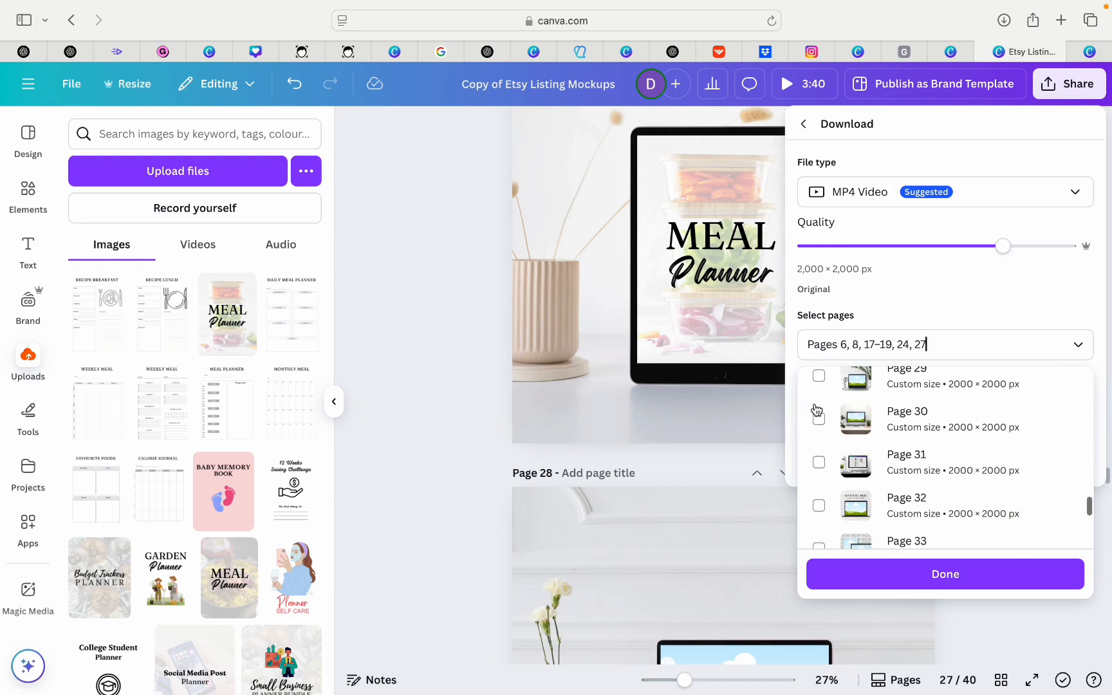
{"action": "scroll", "coordinate": [818, 425], "scroll_direction": "down", "scroll_amount": 1}
{"action": "scroll", "coordinate": [824, 465], "scroll_direction": "down", "scroll_amount": 2}
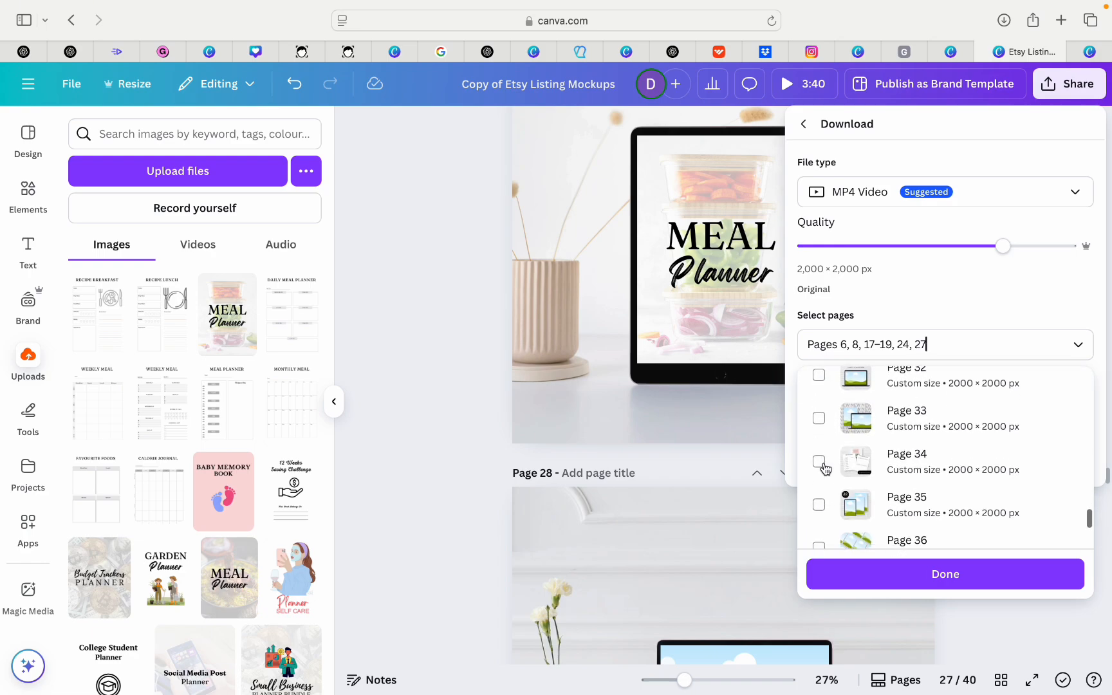
{"action": "scroll", "coordinate": [826, 468], "scroll_direction": "down", "scroll_amount": 1}
{"action": "left_click", "coordinate": [819, 443]}
{"action": "scroll", "coordinate": [818, 451], "scroll_direction": "down", "scroll_amount": 3}
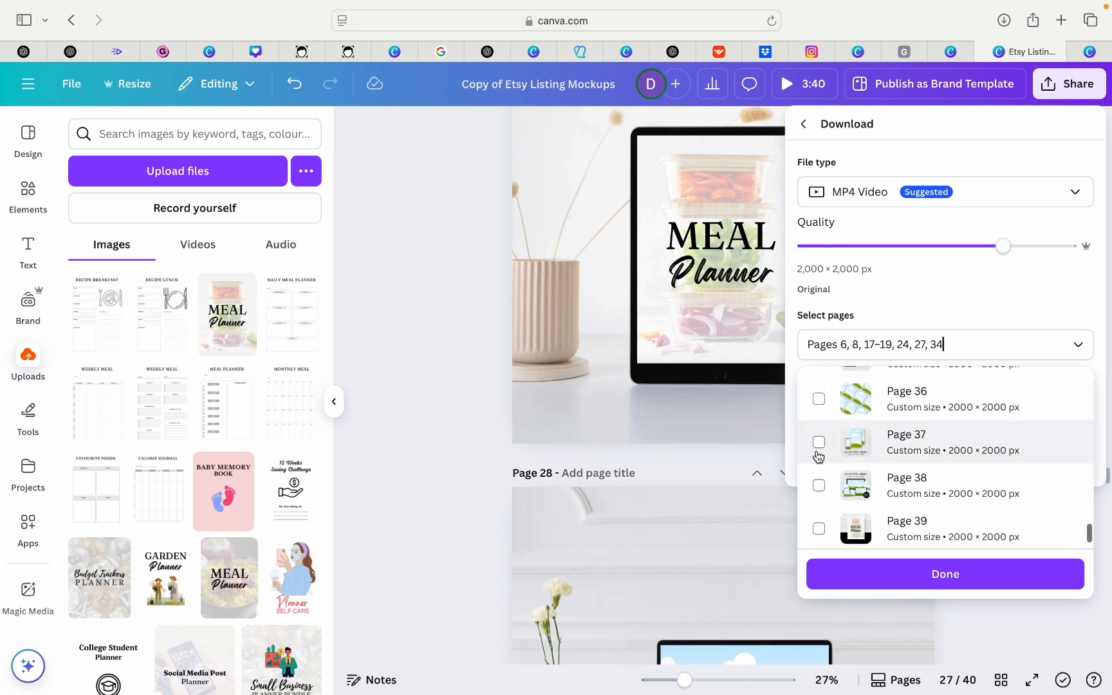
{"action": "scroll", "coordinate": [819, 455], "scroll_direction": "down", "scroll_amount": 1}
{"action": "left_click", "coordinate": [819, 477]}
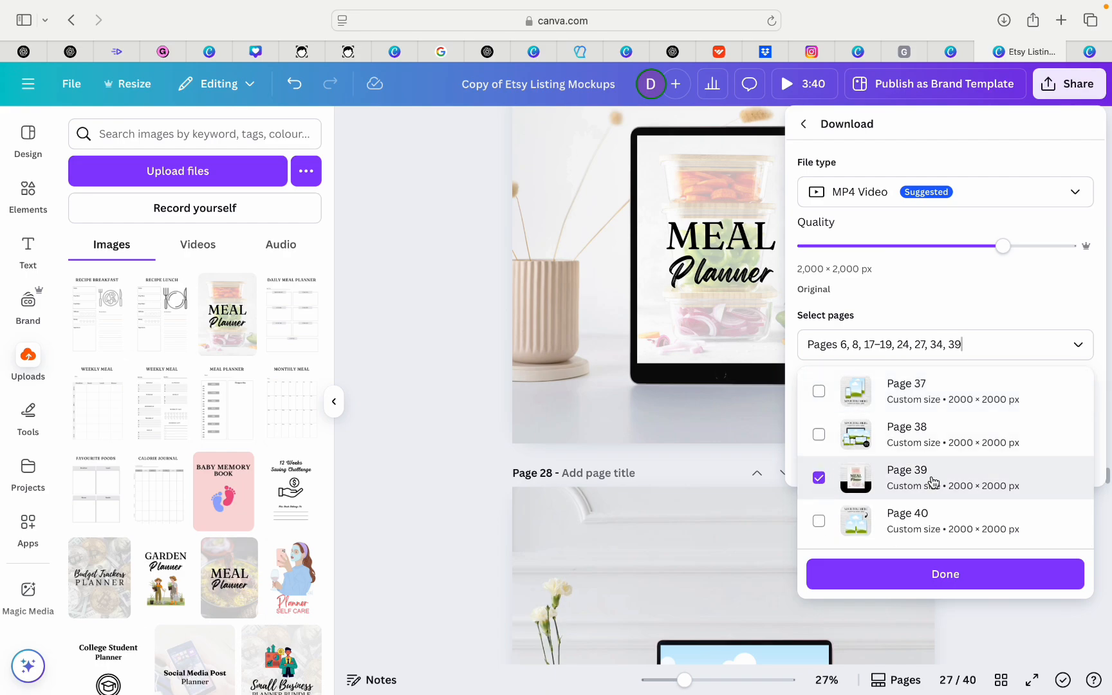
Confirm the page selection and download the chosen mockup pages as PNG.
{"action": "left_click", "coordinate": [952, 578]}
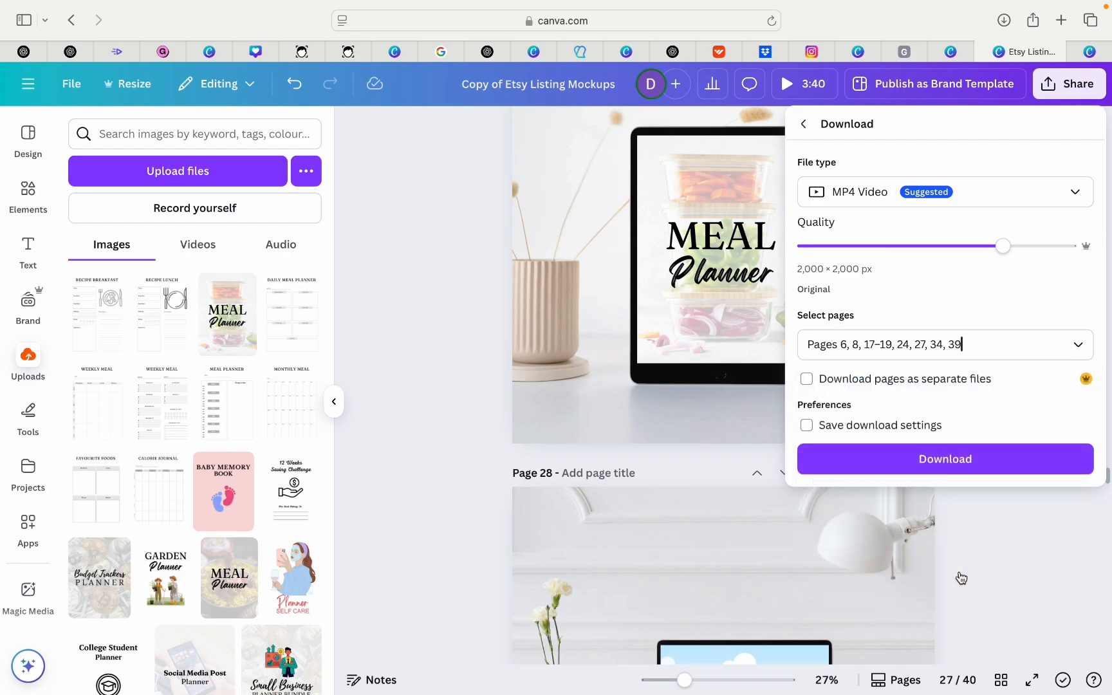
{"action": "left_click", "coordinate": [971, 456]}
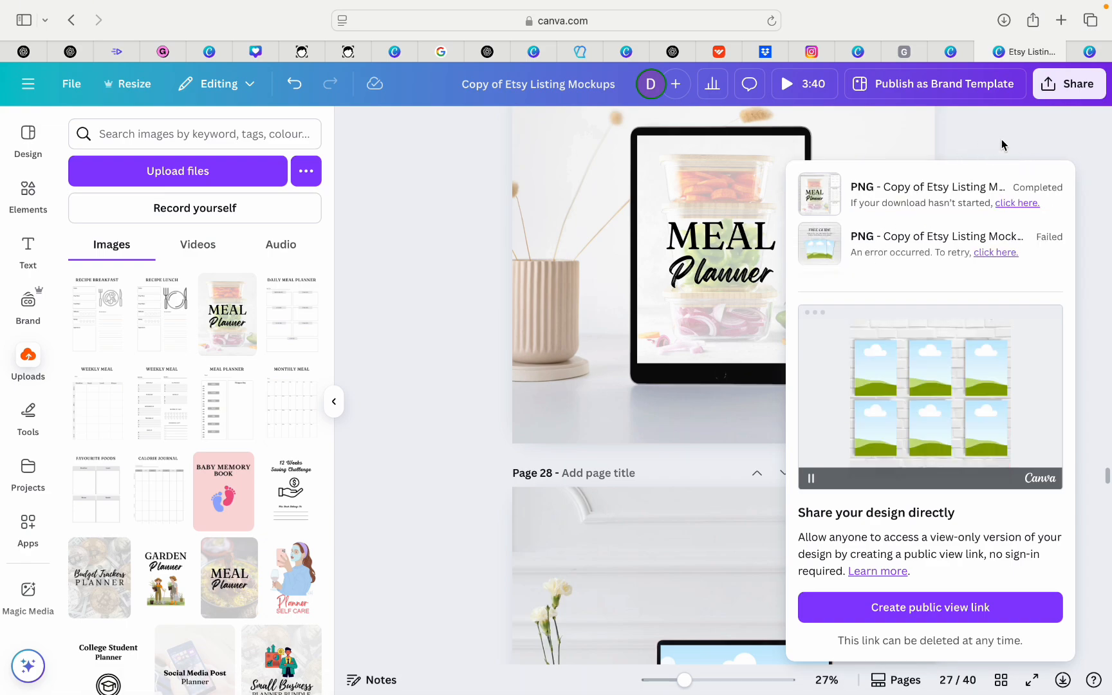
{"action": "left_click", "coordinate": [1003, 146]}
Switch to the Copy of Meal Planner design and download pages 1–25 as PDF Standard.
{"action": "left_click", "coordinate": [959, 49]}
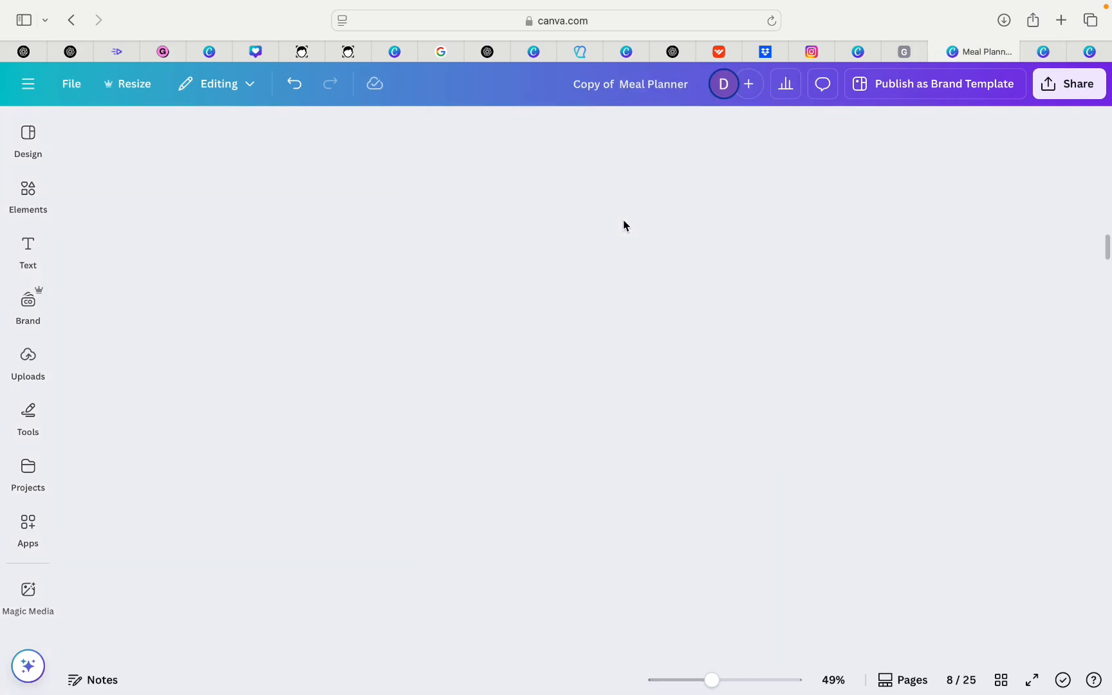
{"action": "scroll", "coordinate": [624, 225], "scroll_direction": "up", "scroll_amount": 15}
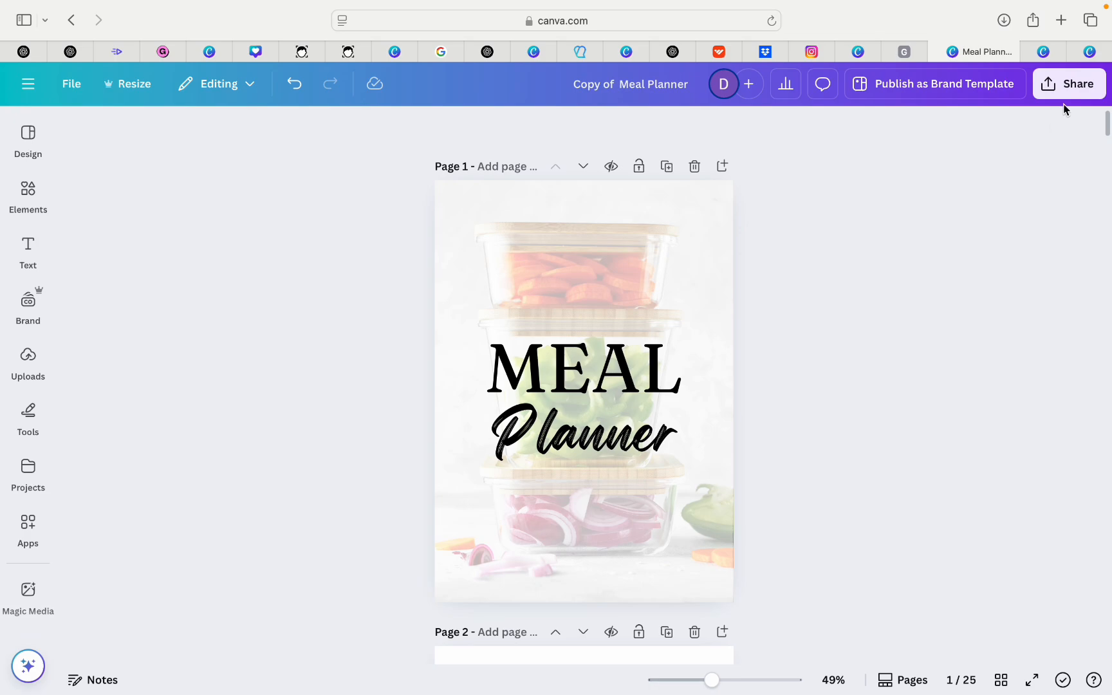
{"action": "left_click", "coordinate": [1069, 85]}
{"action": "left_click", "coordinate": [835, 400]}
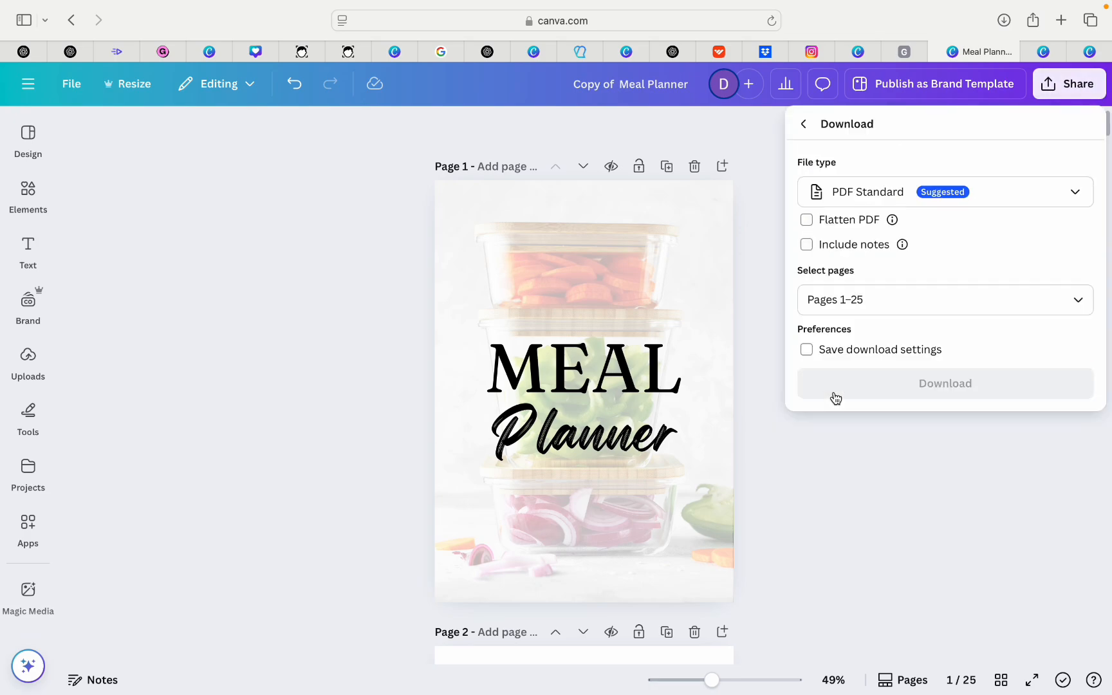
{"action": "left_click", "coordinate": [996, 192]}
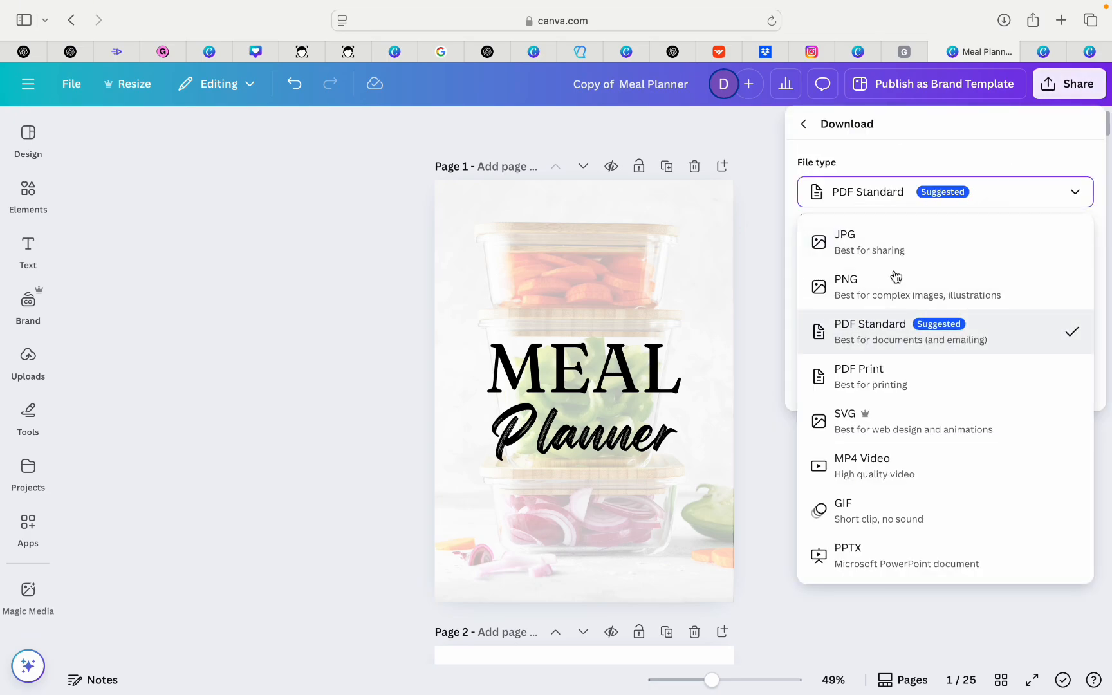
{"action": "left_click", "coordinate": [862, 331]}
{"action": "left_click", "coordinate": [899, 298]}
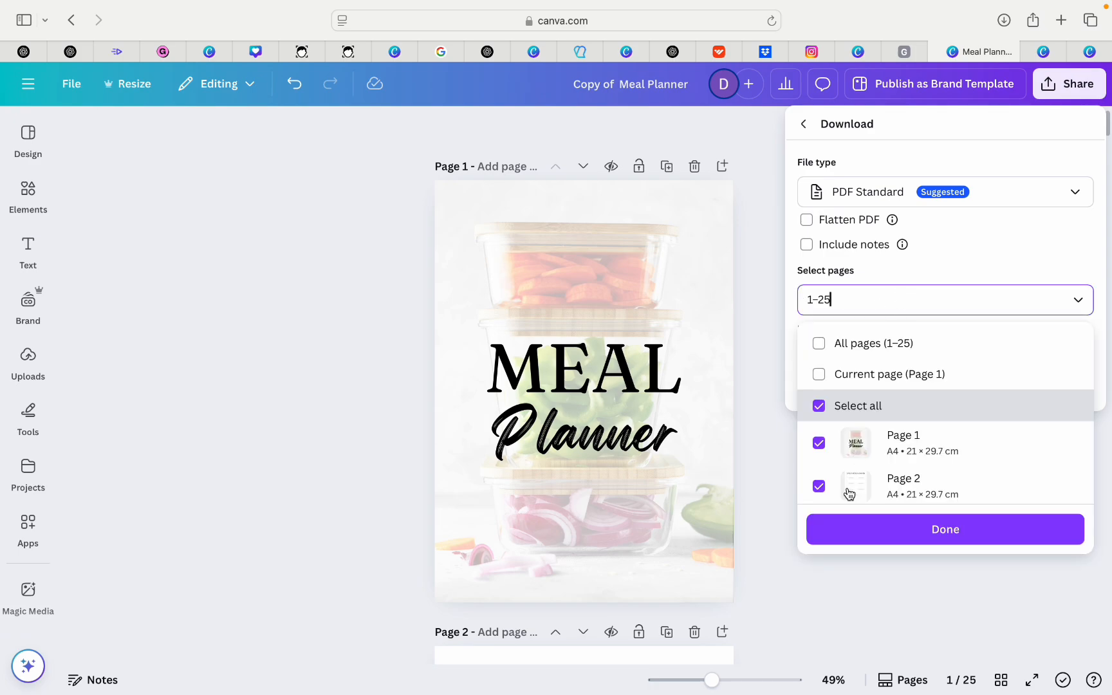
{"action": "scroll", "coordinate": [850, 494], "scroll_direction": "down", "scroll_amount": 1}
{"action": "left_click", "coordinate": [1063, 290]}
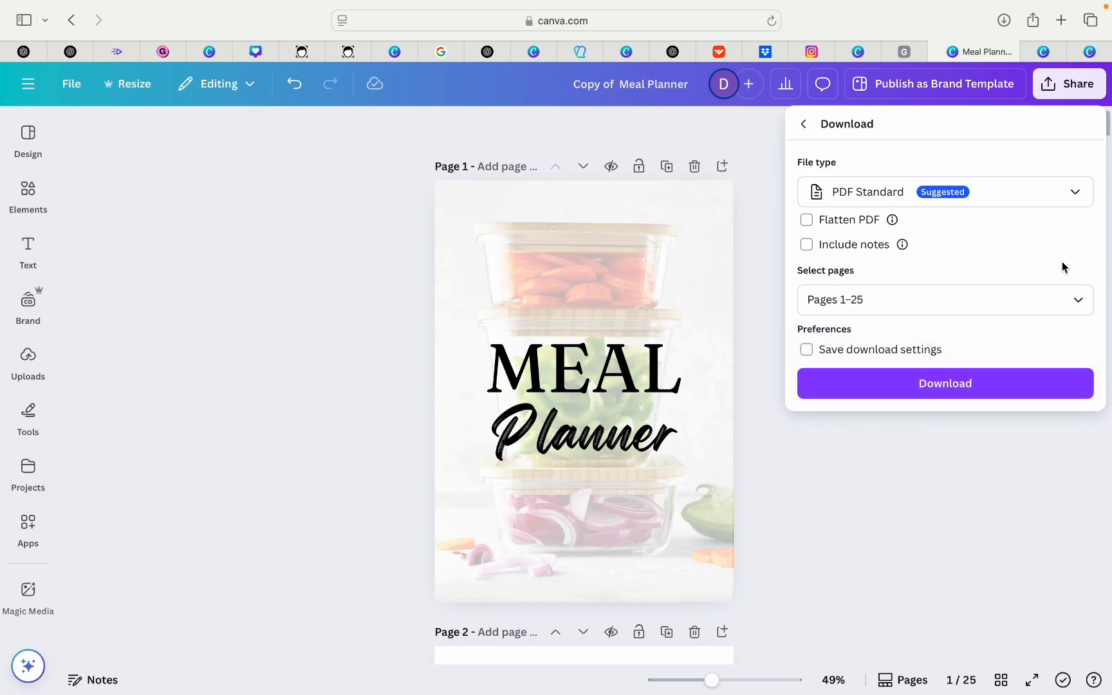
{"action": "left_click", "coordinate": [921, 382]}
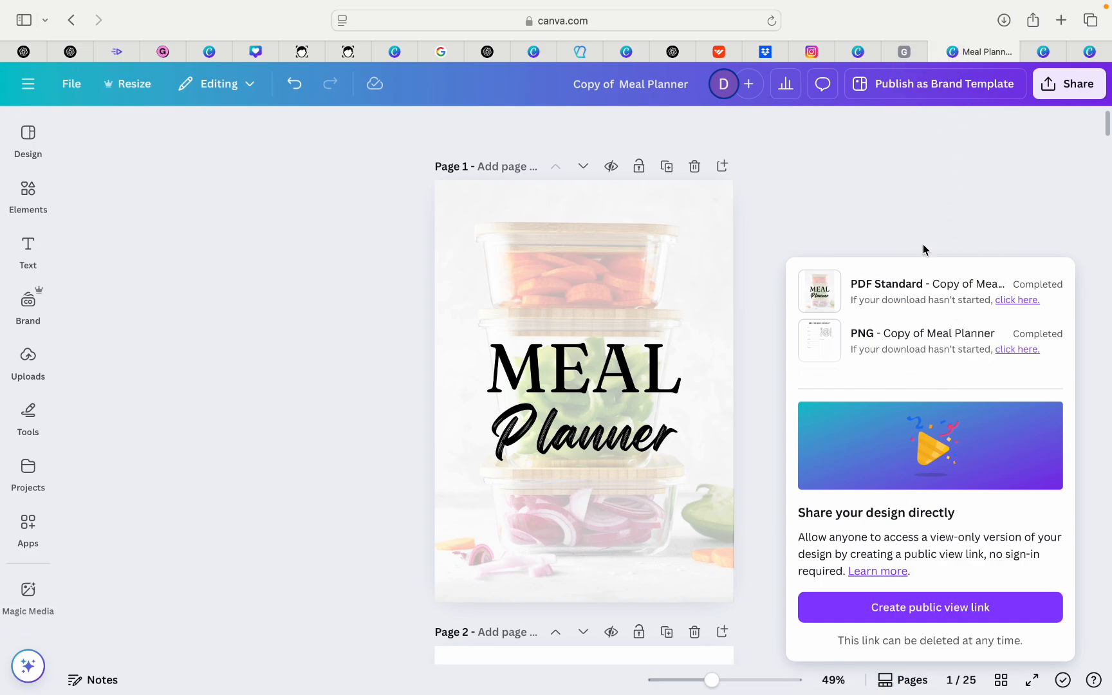
{"action": "left_click", "coordinate": [931, 199]}
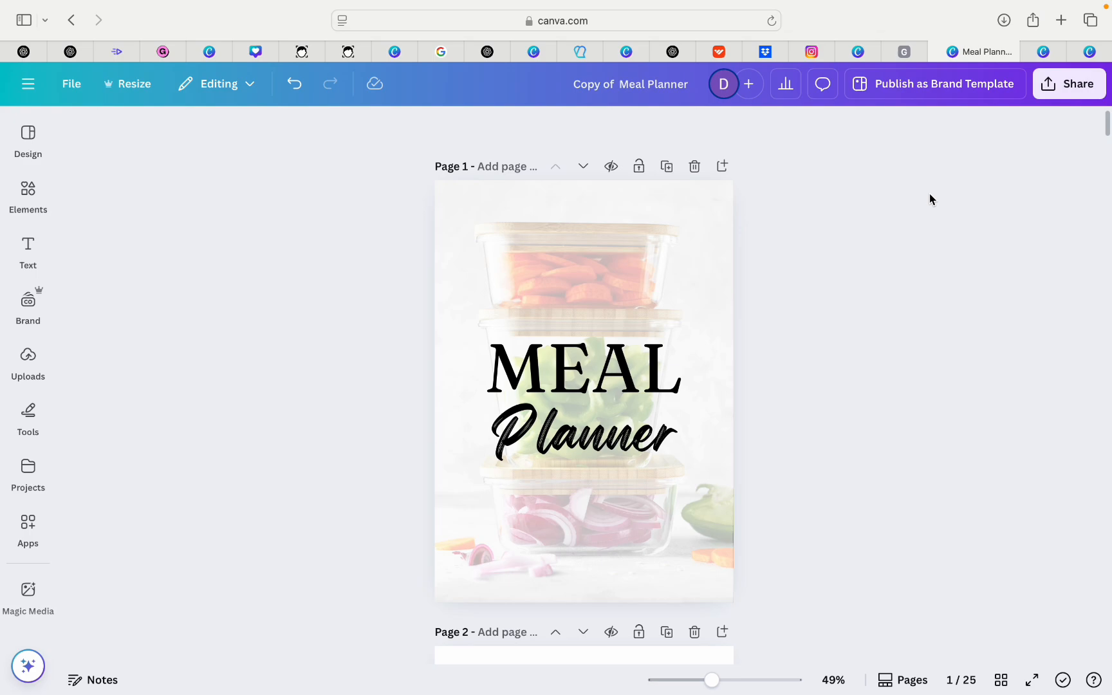
Switch to the Etsy Shop Manager listings page in the other browser and start a new listing.
{"action": "key", "text": "ctrl+Right"}
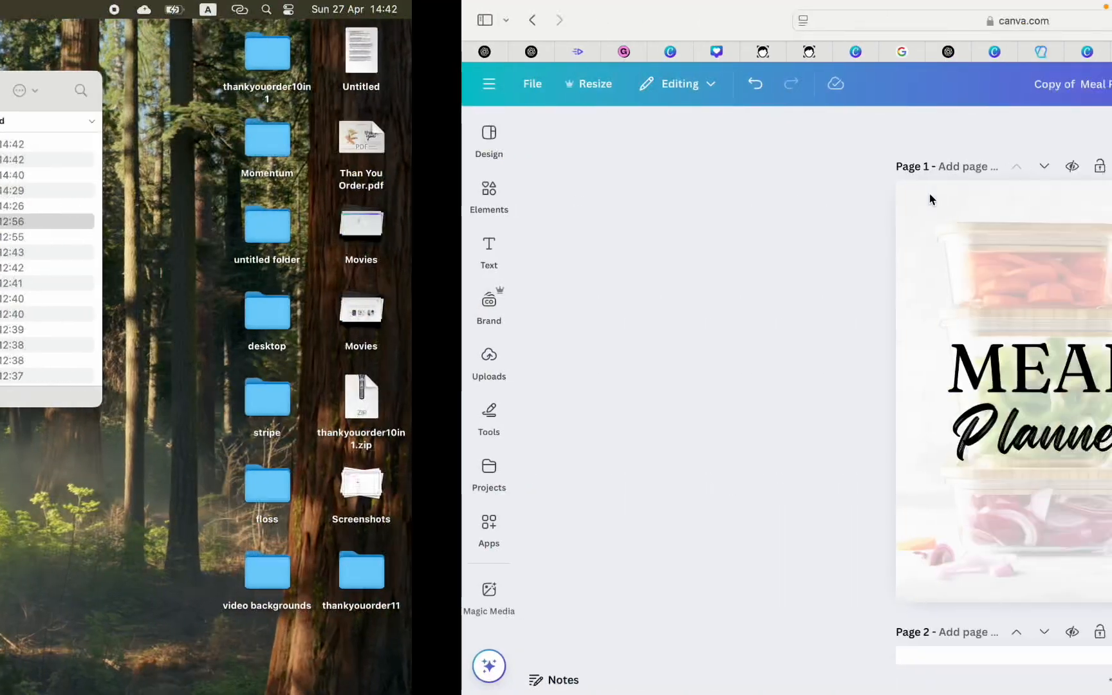
{"action": "key", "text": "super+w"}
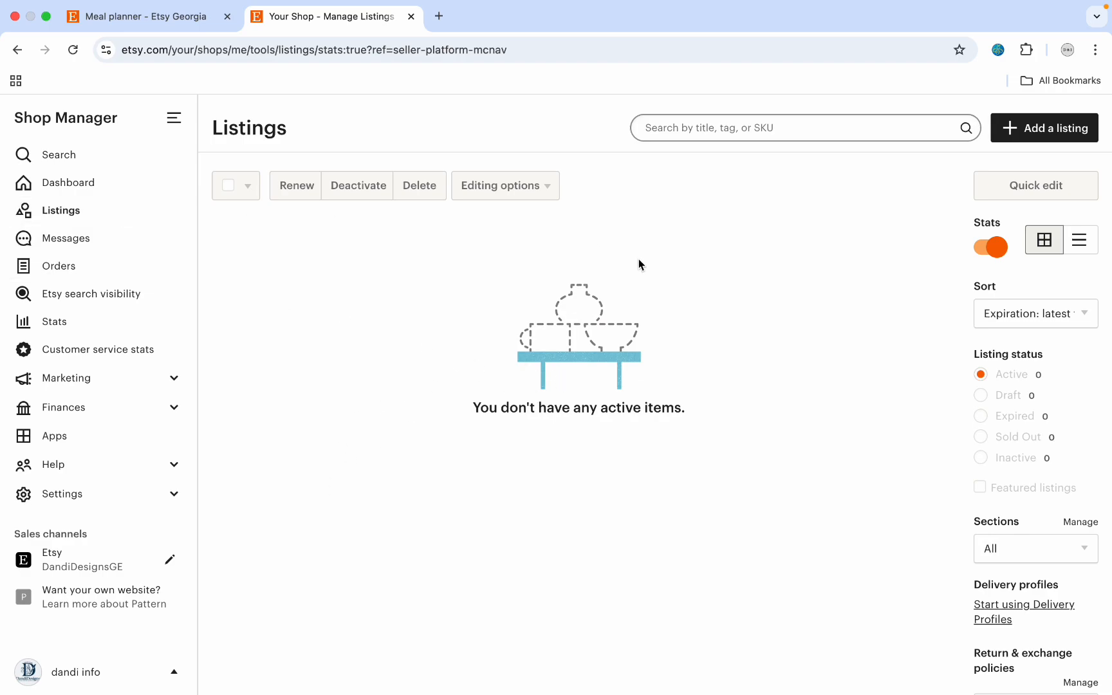
{"action": "left_click", "coordinate": [1048, 138]}
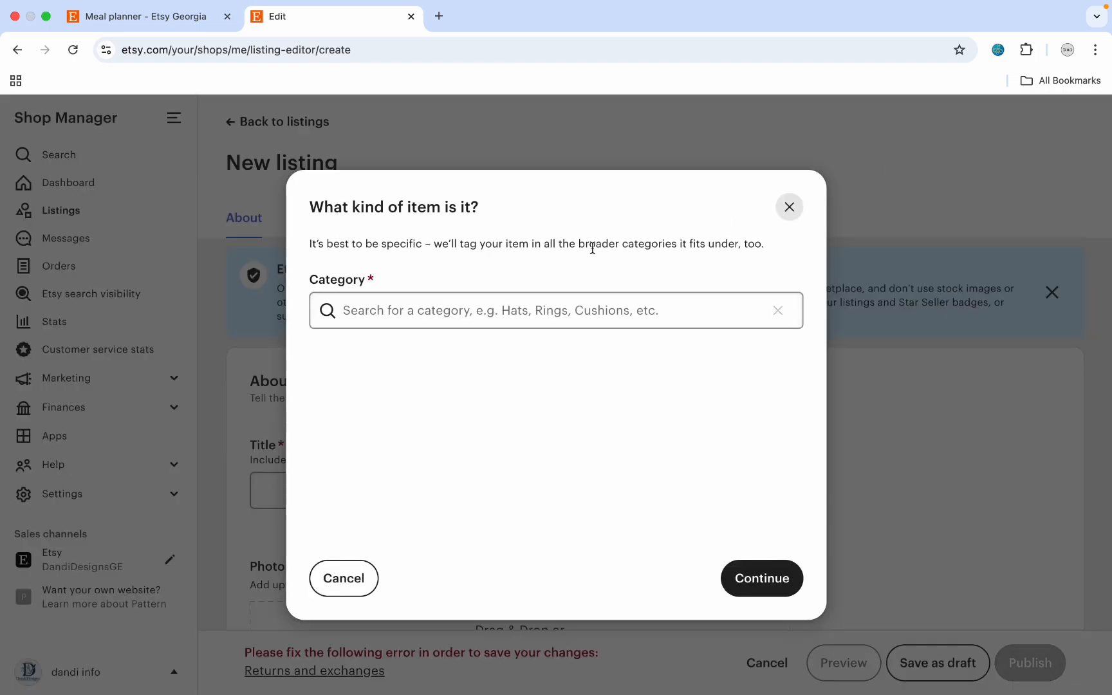
Search the categories for "digital file", dismiss the software update window, and set the listing's category to Clip Art & Image Files.
{"action": "left_click", "coordinate": [487, 302]}
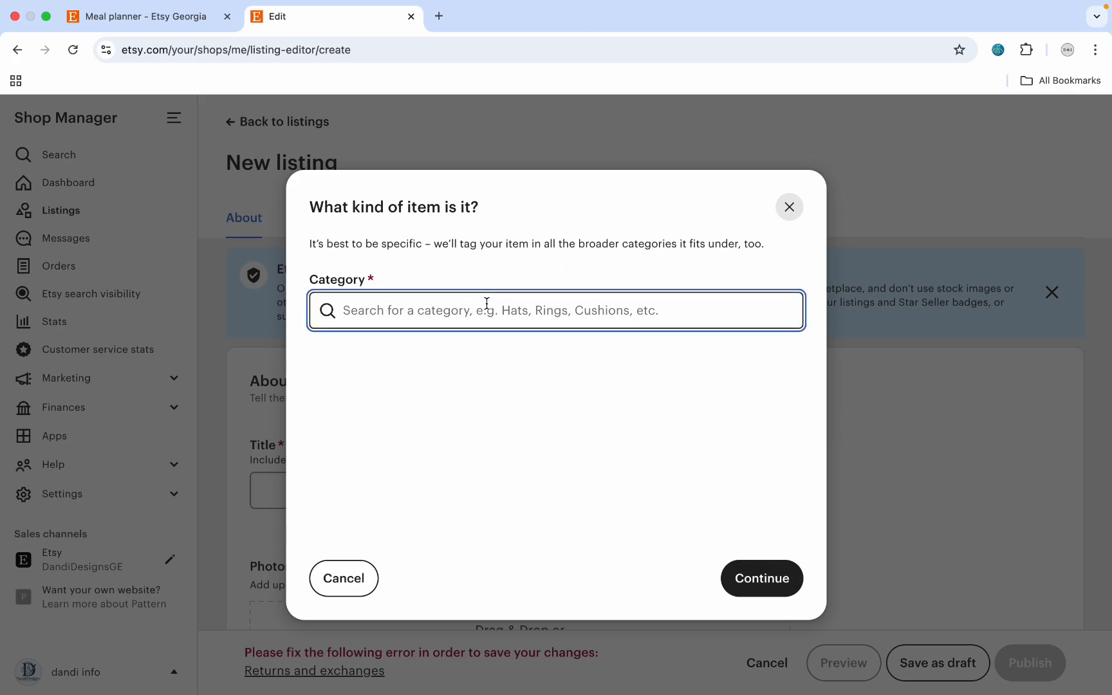
{"action": "type", "text": "digita"}
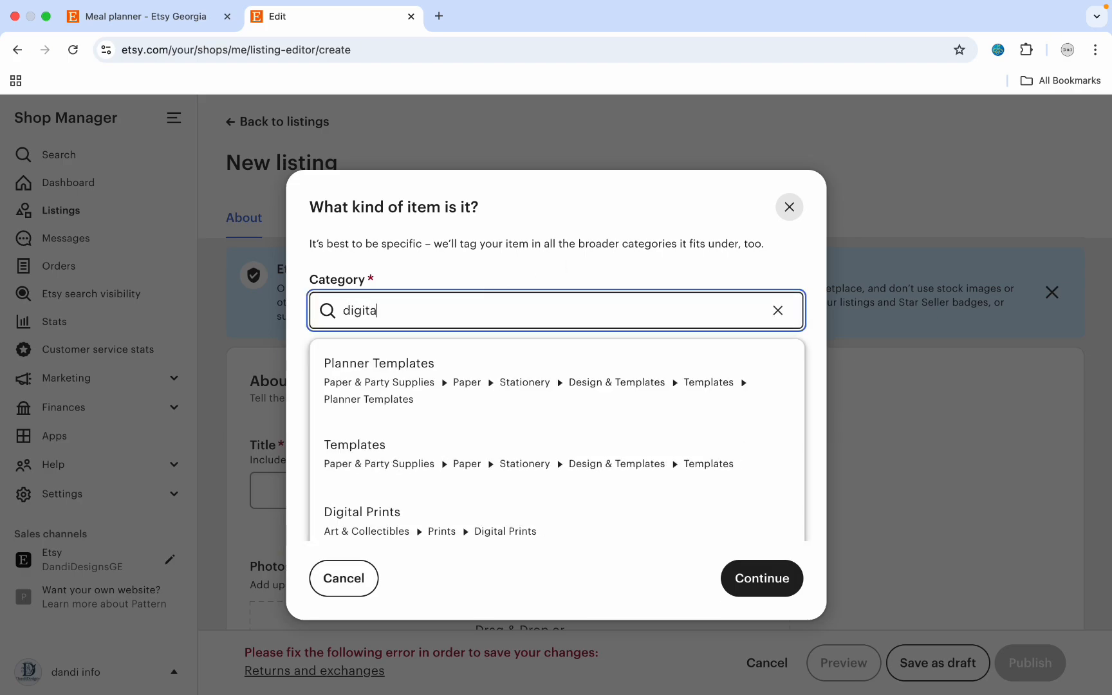
{"action": "type", "text": "l fil"}
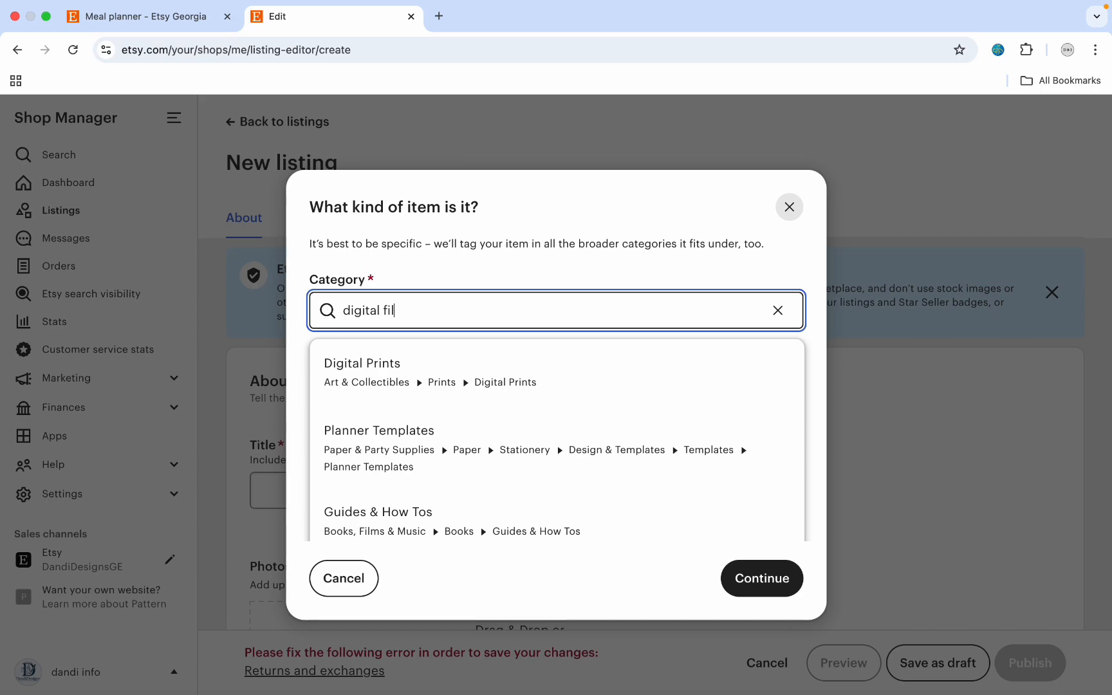
{"action": "type", "text": "e"}
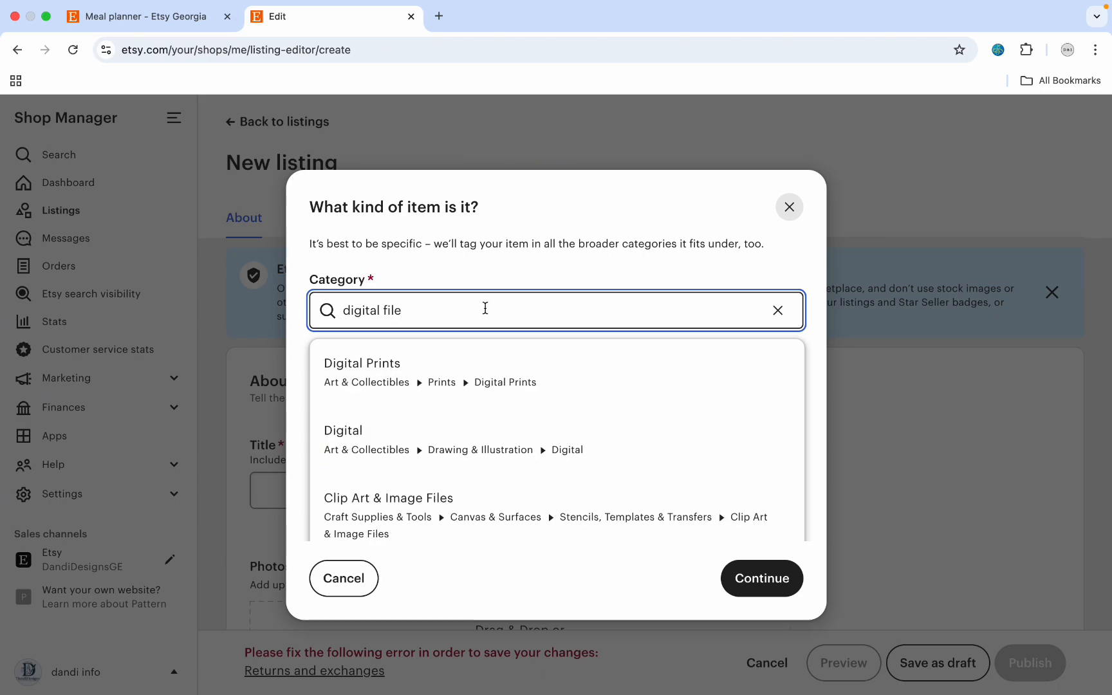
{"action": "scroll", "coordinate": [481, 429], "scroll_direction": "down", "scroll_amount": 2}
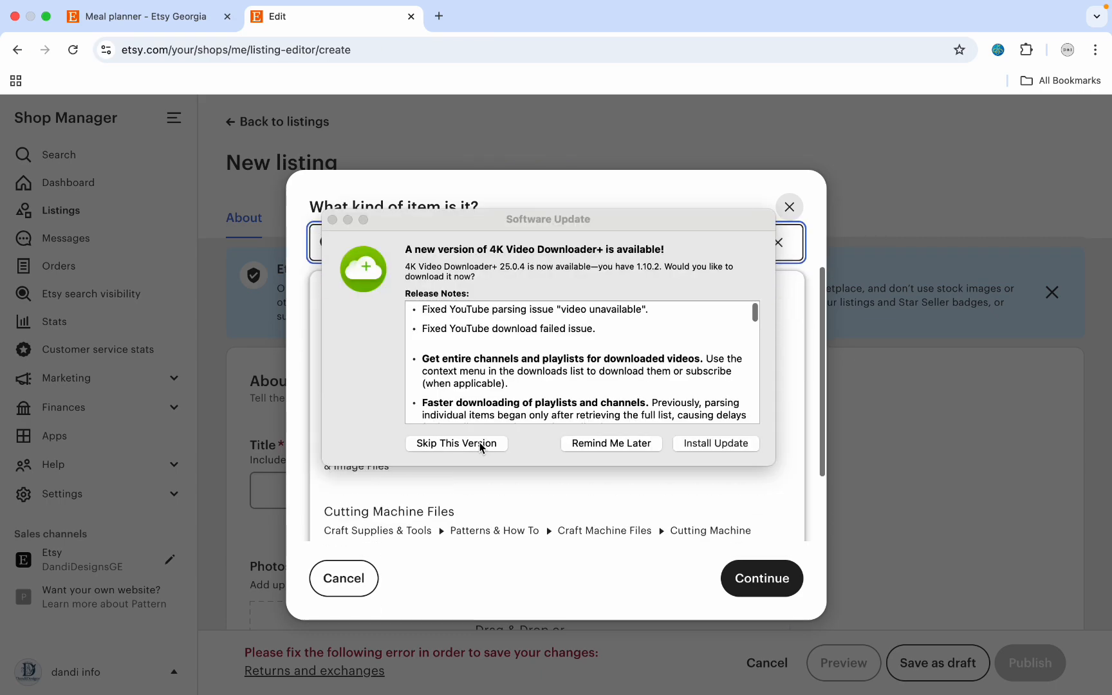
{"action": "left_click", "coordinate": [331, 219]}
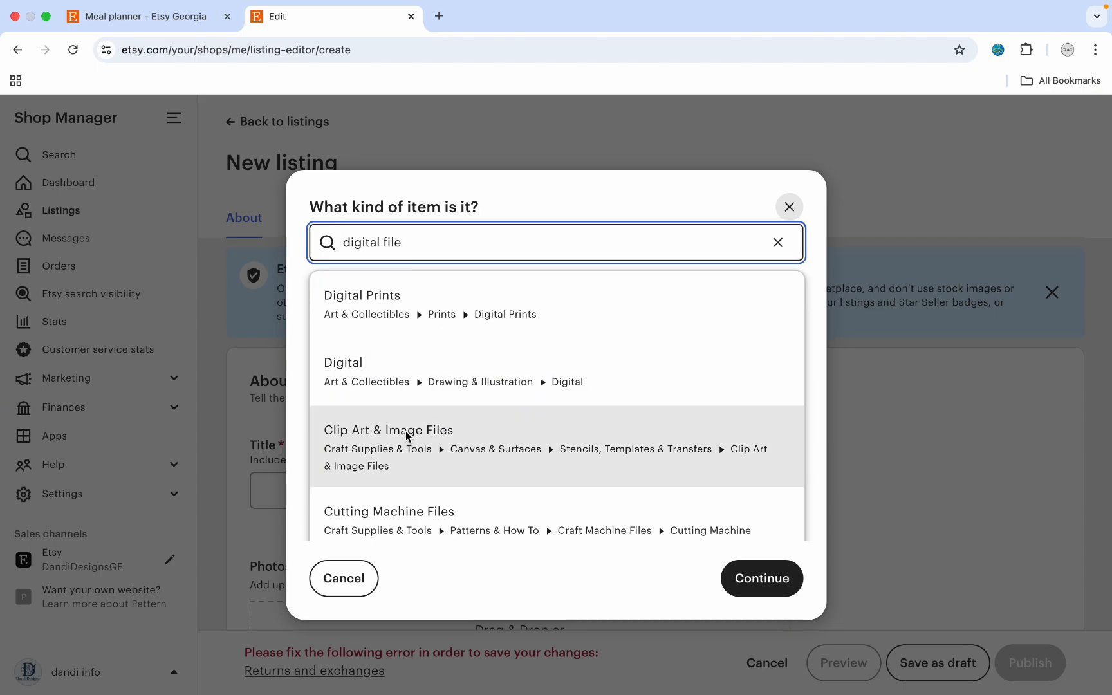
{"action": "left_click", "coordinate": [405, 452]}
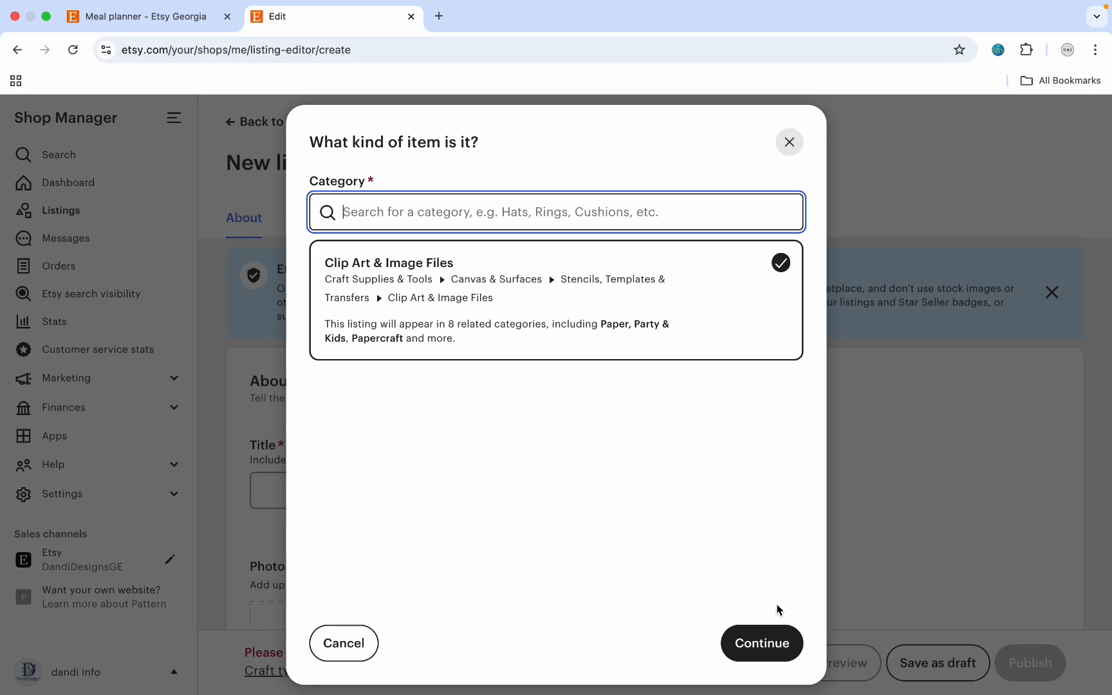
{"action": "left_click", "coordinate": [768, 647]}
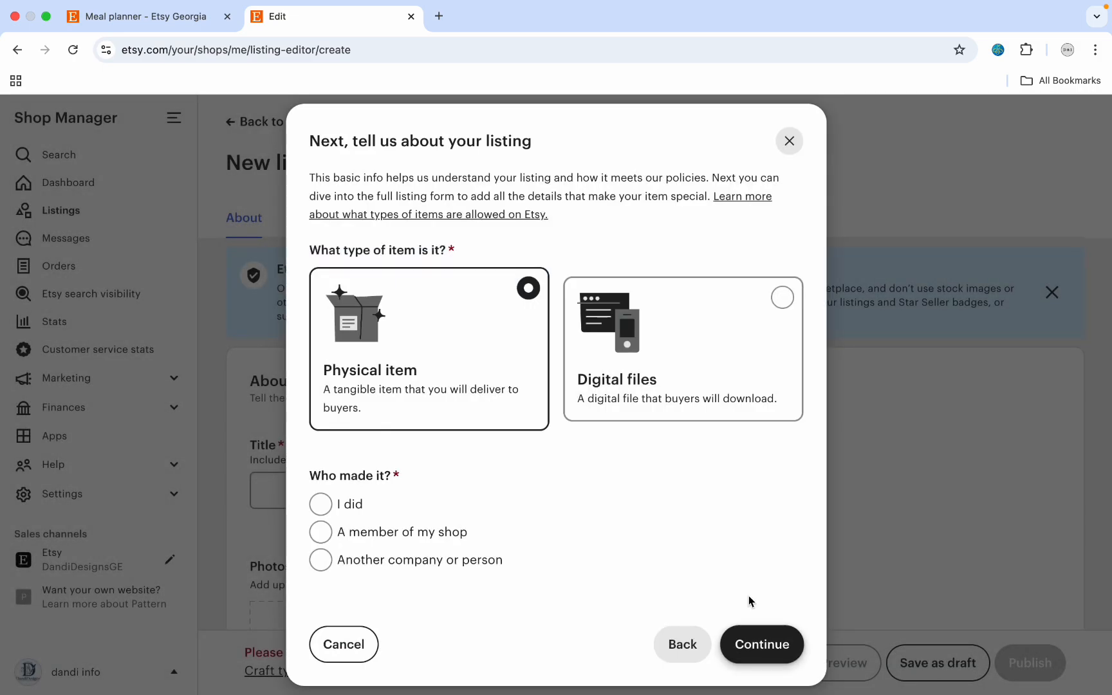
Define the listing's item as digital files, made by the seller ("I did"), and a finished product.
{"action": "left_click", "coordinate": [784, 298]}
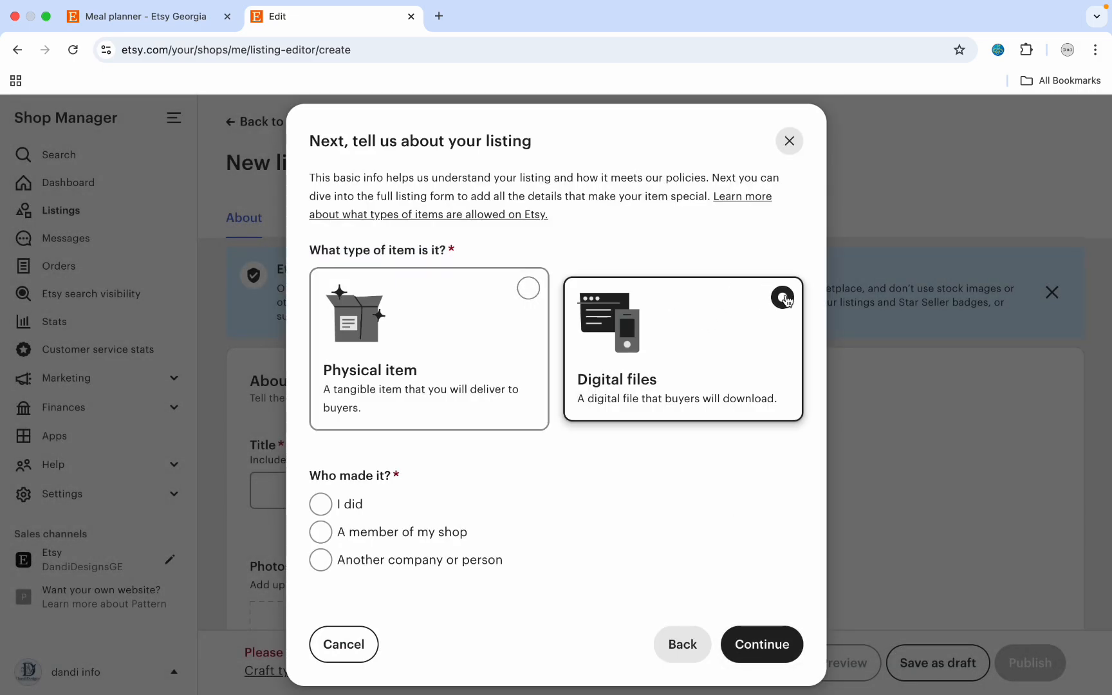
{"action": "scroll", "coordinate": [685, 348], "scroll_direction": "down", "scroll_amount": 3}
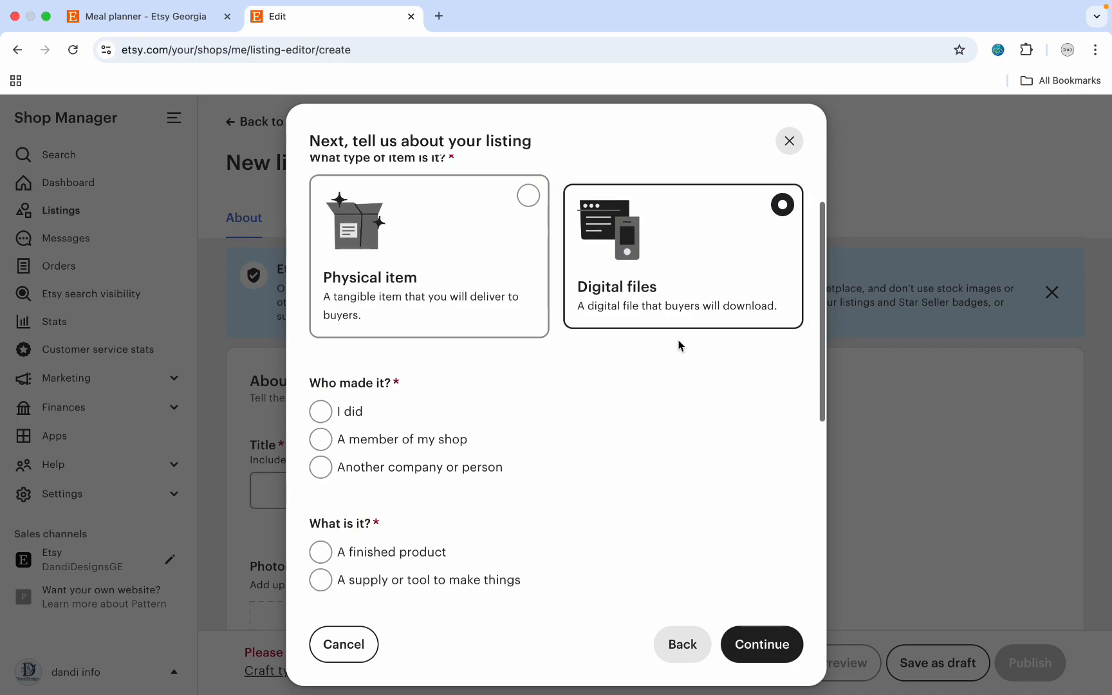
{"action": "left_click", "coordinate": [322, 412]}
{"action": "scroll", "coordinate": [322, 419], "scroll_direction": "down", "scroll_amount": 5}
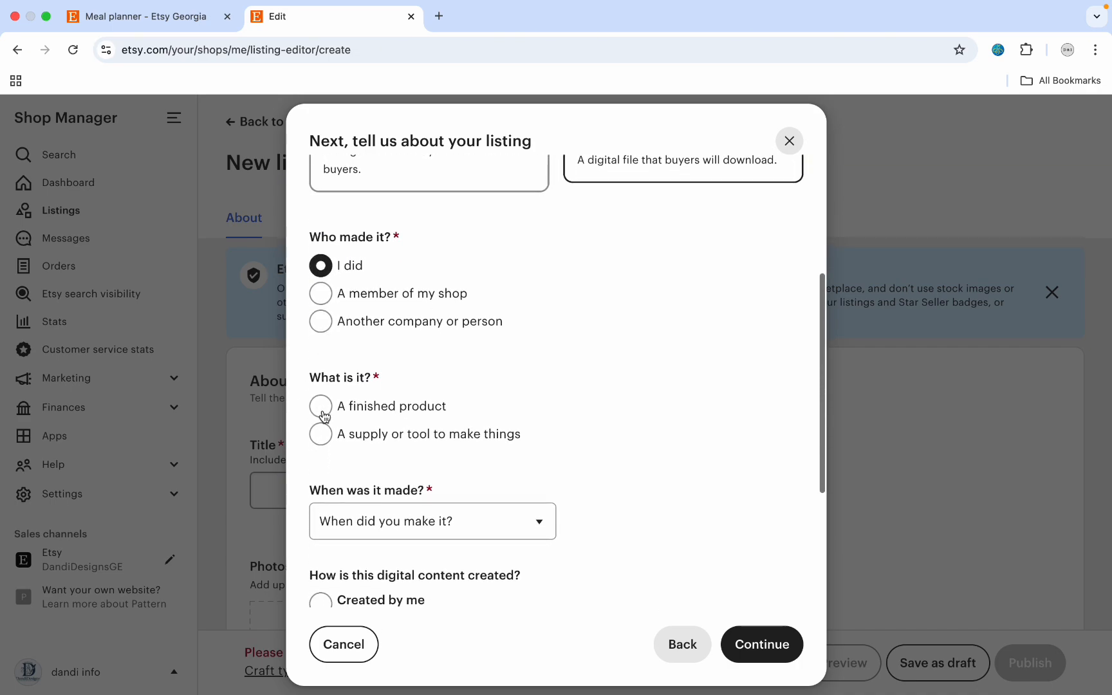
{"action": "left_click", "coordinate": [322, 407]}
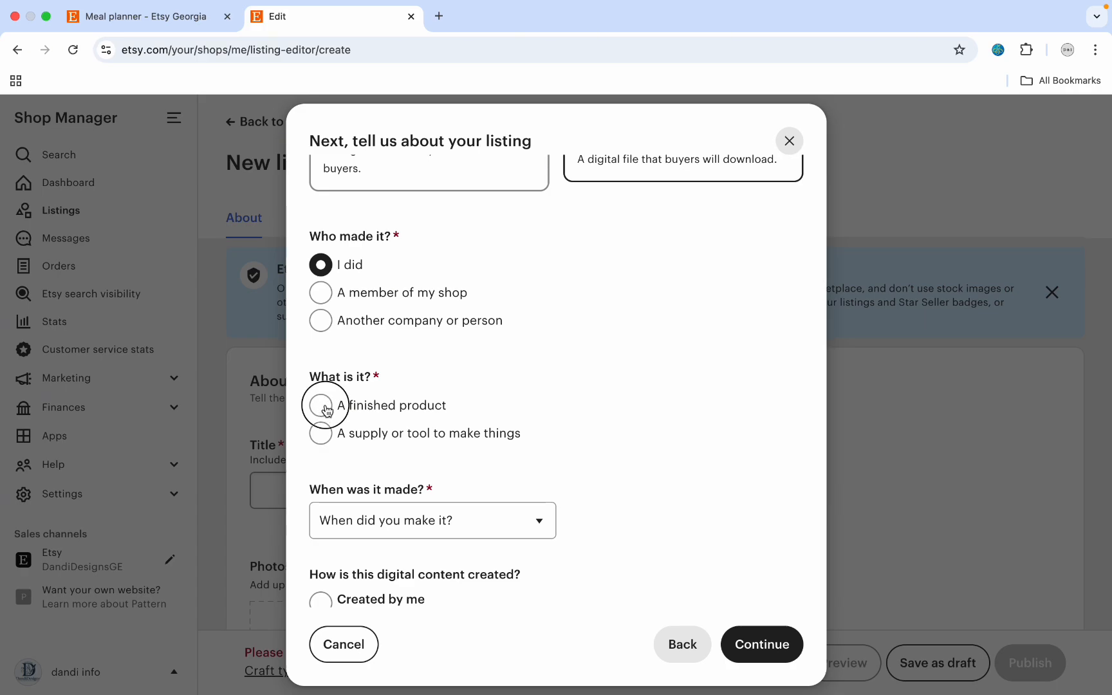
{"action": "scroll", "coordinate": [328, 410], "scroll_direction": "down", "scroll_amount": 4}
Set when it was made to 2020 - 2025 and the digital content to "Created by me", and continue to the listing form.
{"action": "left_click", "coordinate": [491, 394]}
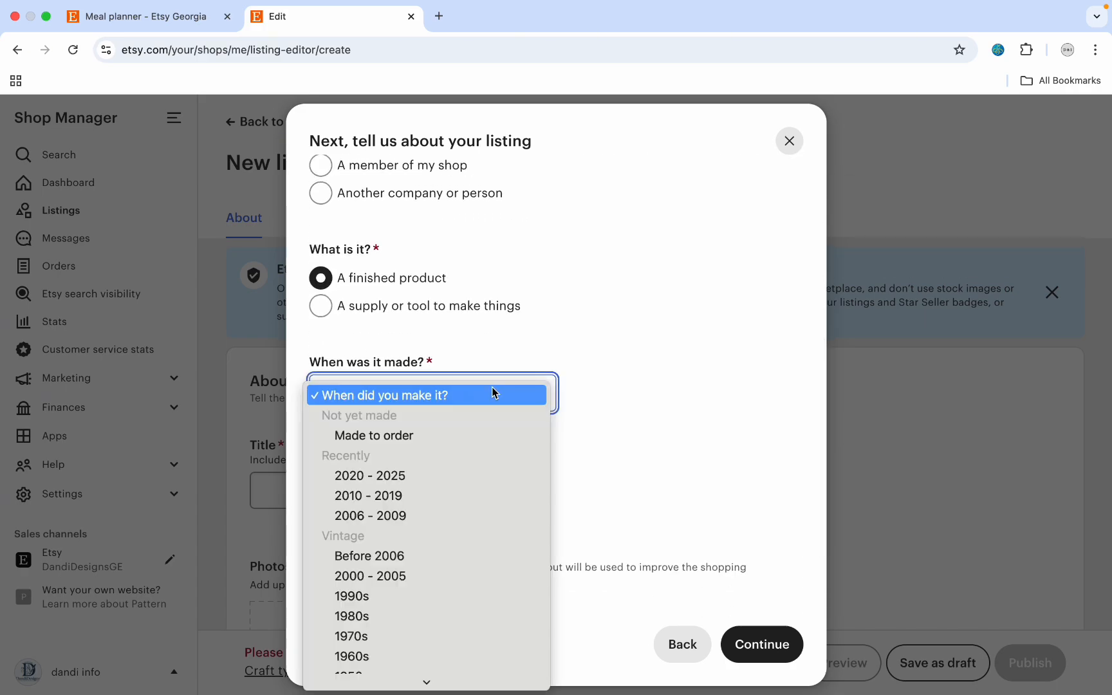
{"action": "left_click", "coordinate": [431, 477]}
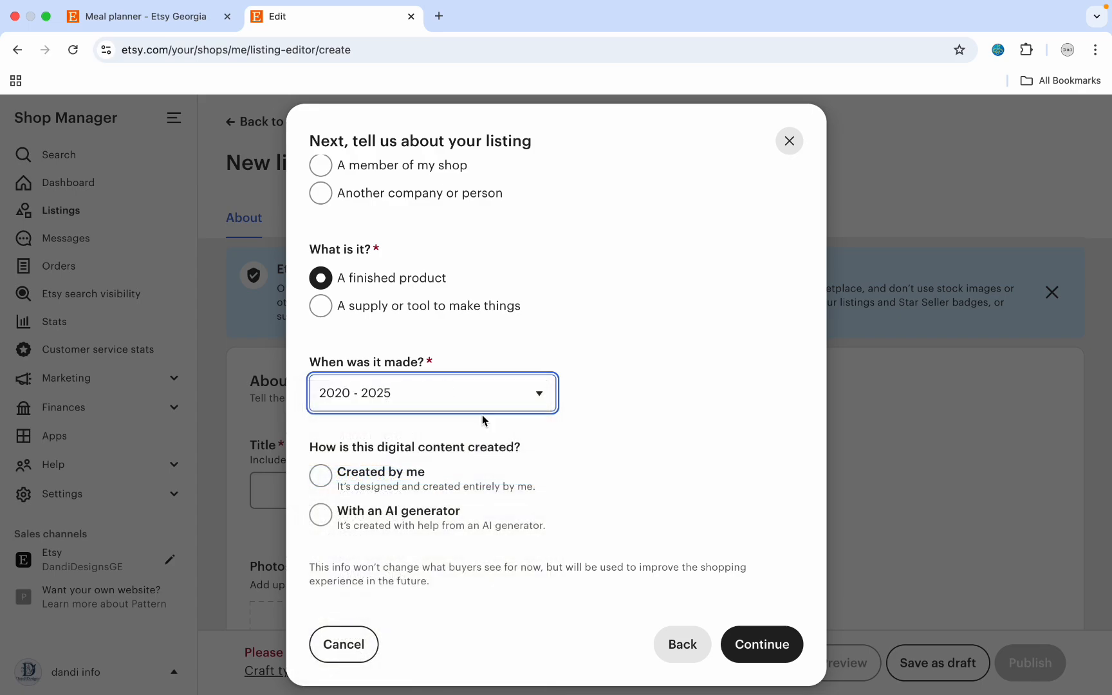
{"action": "scroll", "coordinate": [505, 412], "scroll_direction": "down", "scroll_amount": 3}
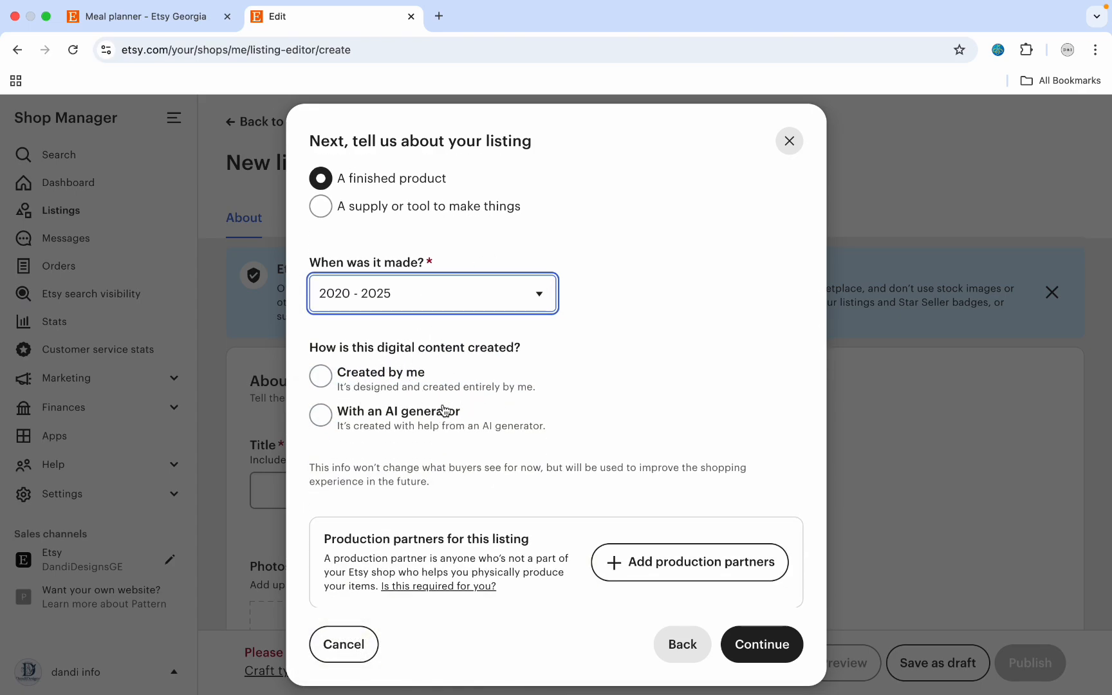
{"action": "left_click", "coordinate": [322, 378]}
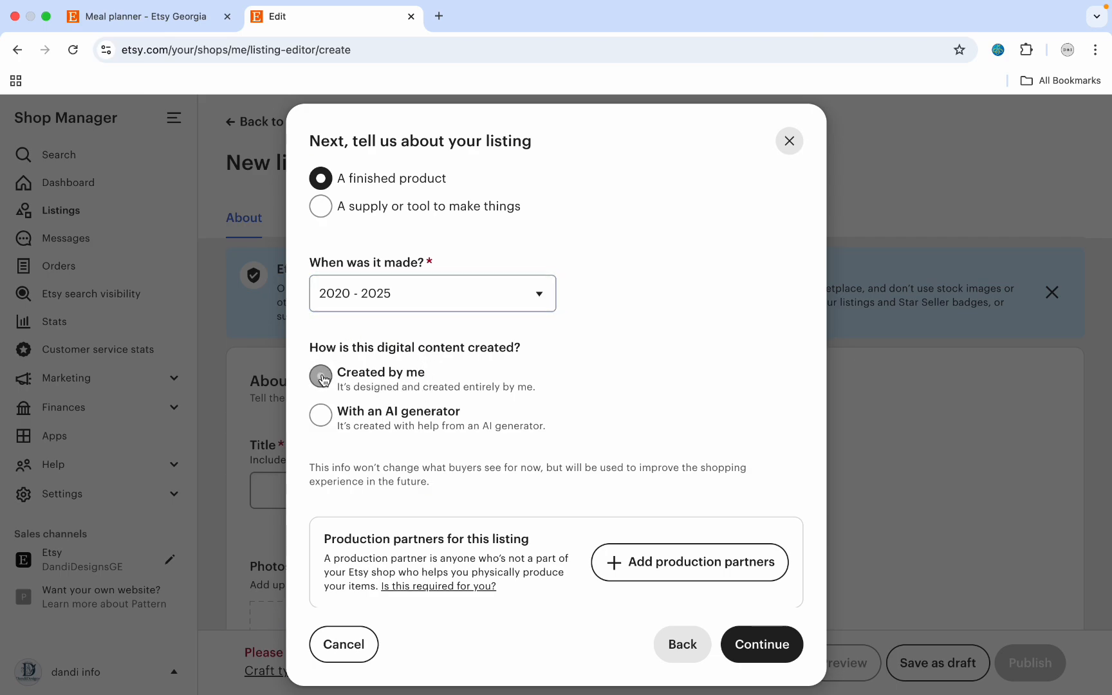
{"action": "left_click", "coordinate": [757, 643]}
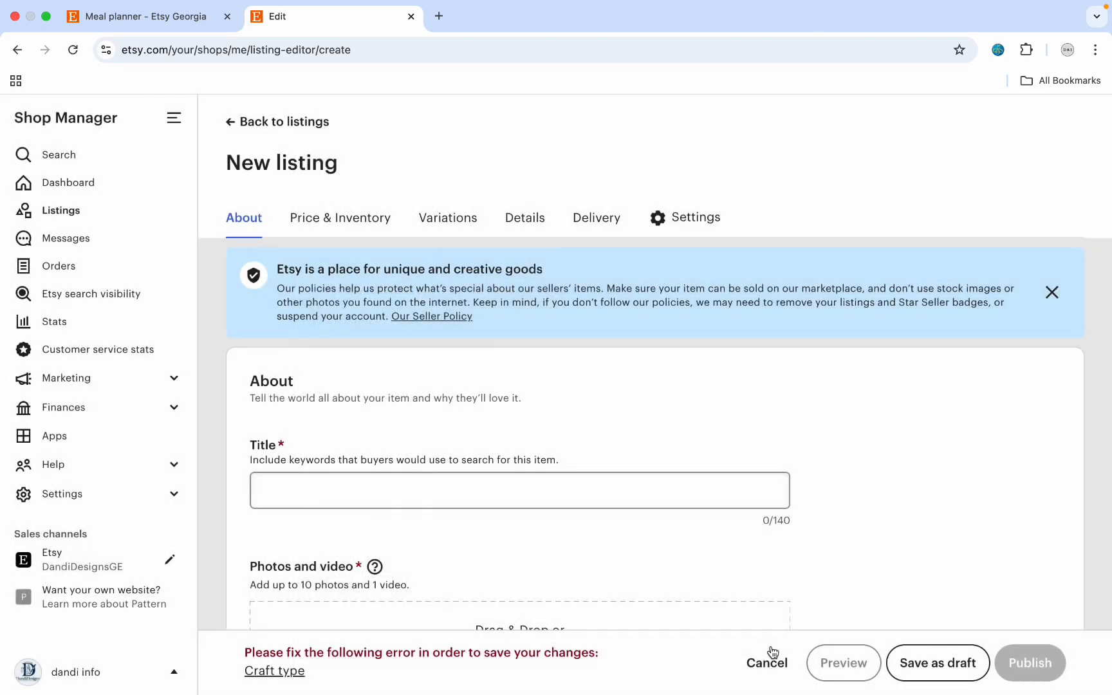
Switch to ChatGPT and attach "Copy of Meal Planner.pdf" from the Downloads folder to a new chat.
{"action": "scroll", "coordinate": [634, 428], "scroll_direction": "down", "scroll_amount": 3}
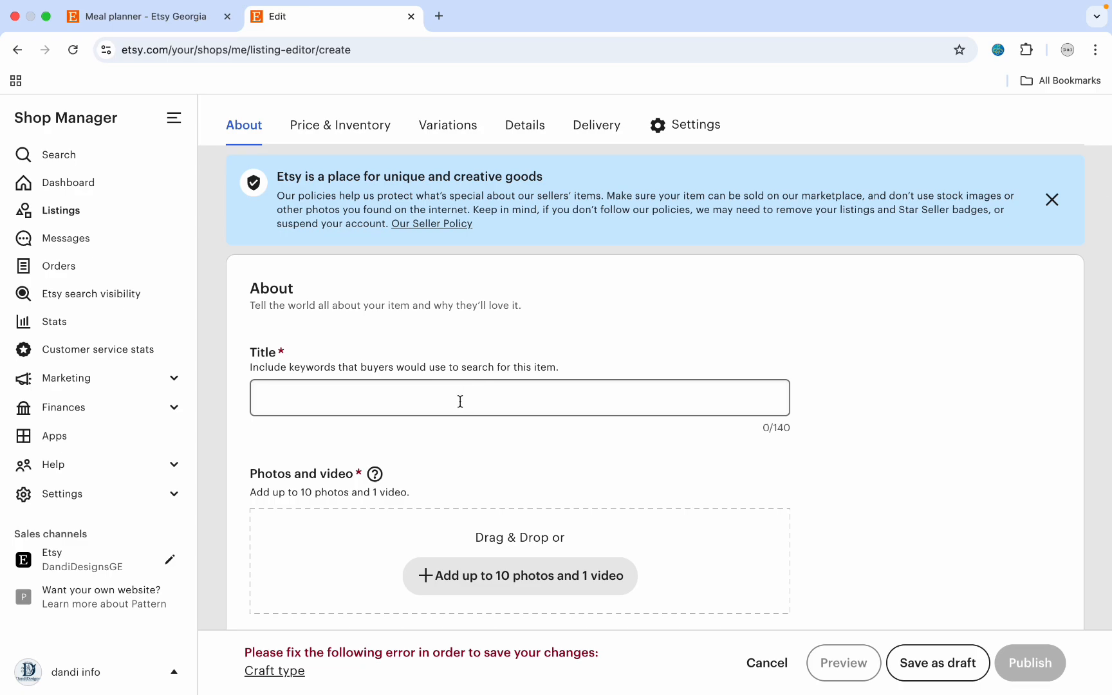
{"action": "left_click", "coordinate": [460, 402]}
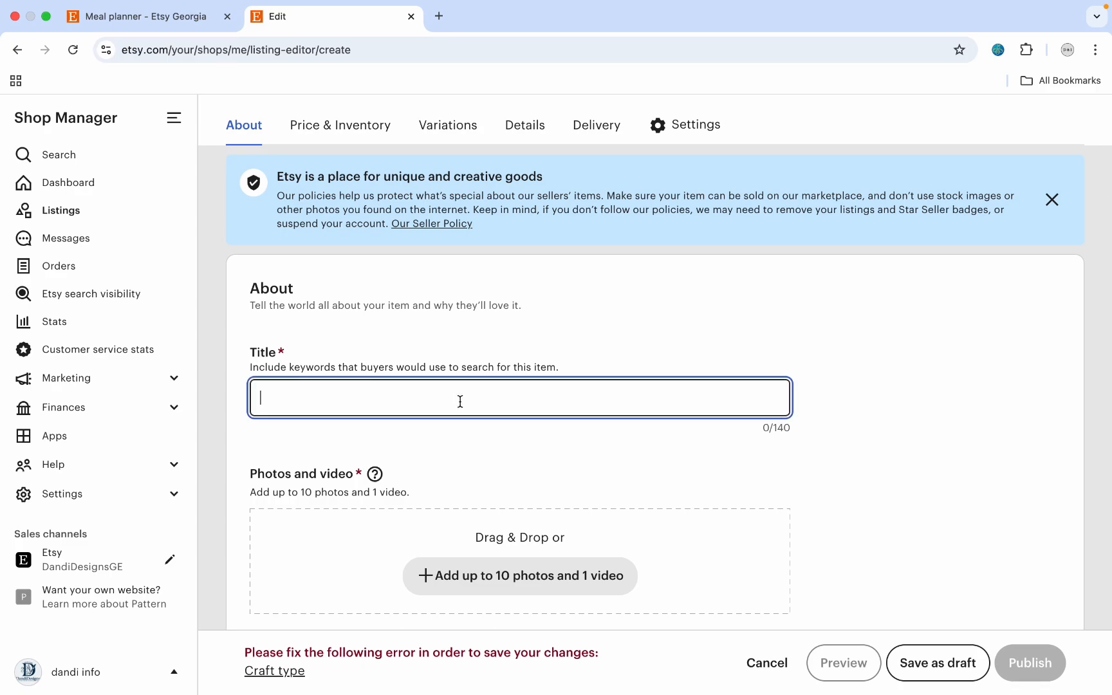
{"action": "left_click", "coordinate": [289, 672]}
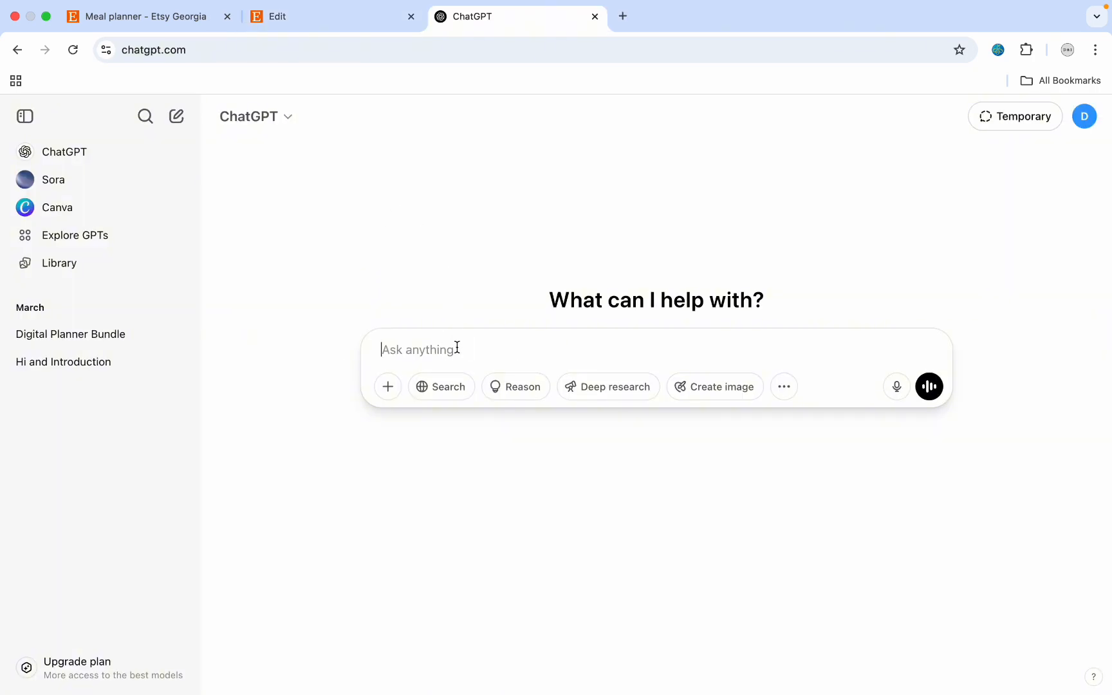
{"action": "left_click", "coordinate": [388, 386]}
{"action": "left_click", "coordinate": [438, 343]}
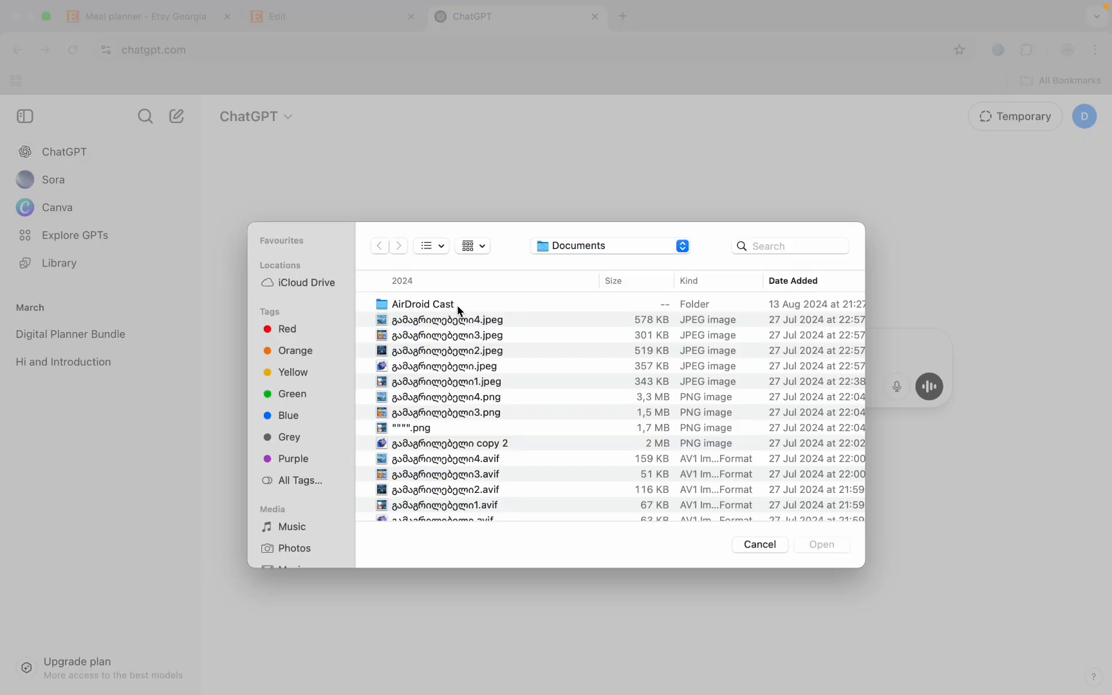
{"action": "left_click", "coordinate": [608, 247]}
{"action": "left_click", "coordinate": [608, 259]}
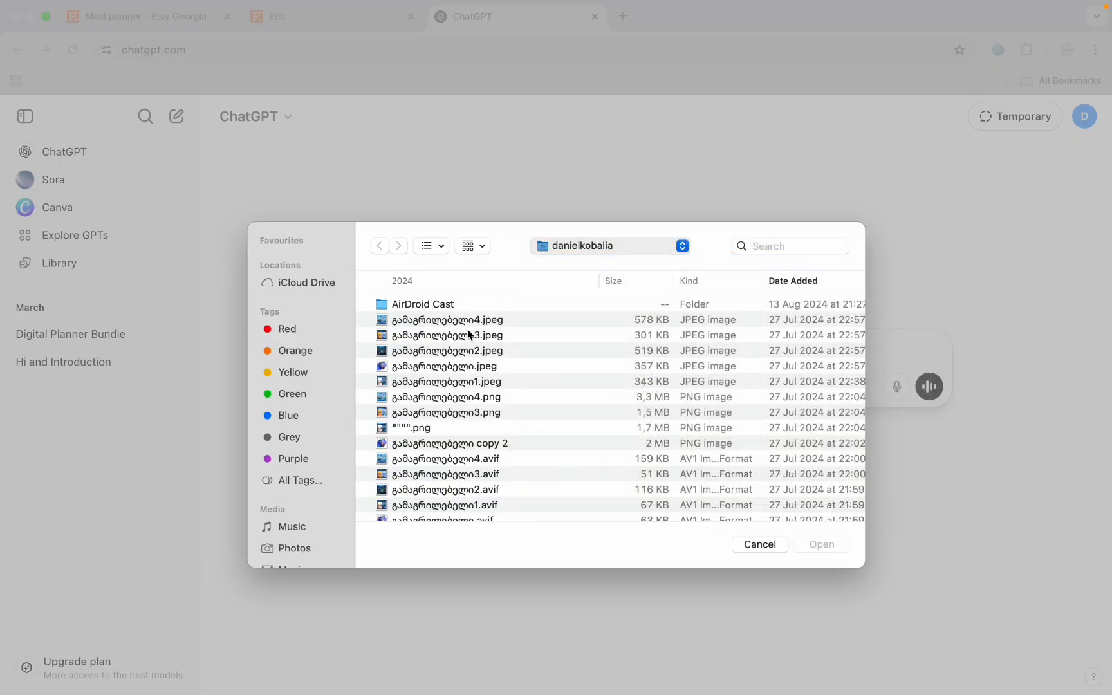
{"action": "double_click", "coordinate": [443, 445]}
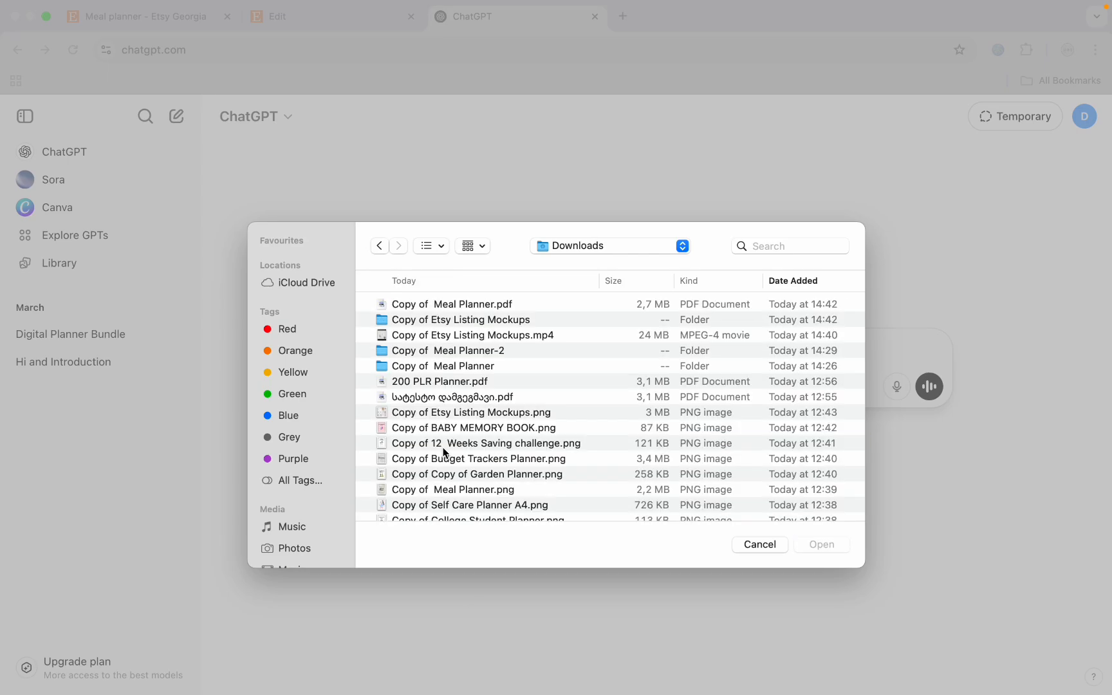
{"action": "left_click", "coordinate": [501, 306]}
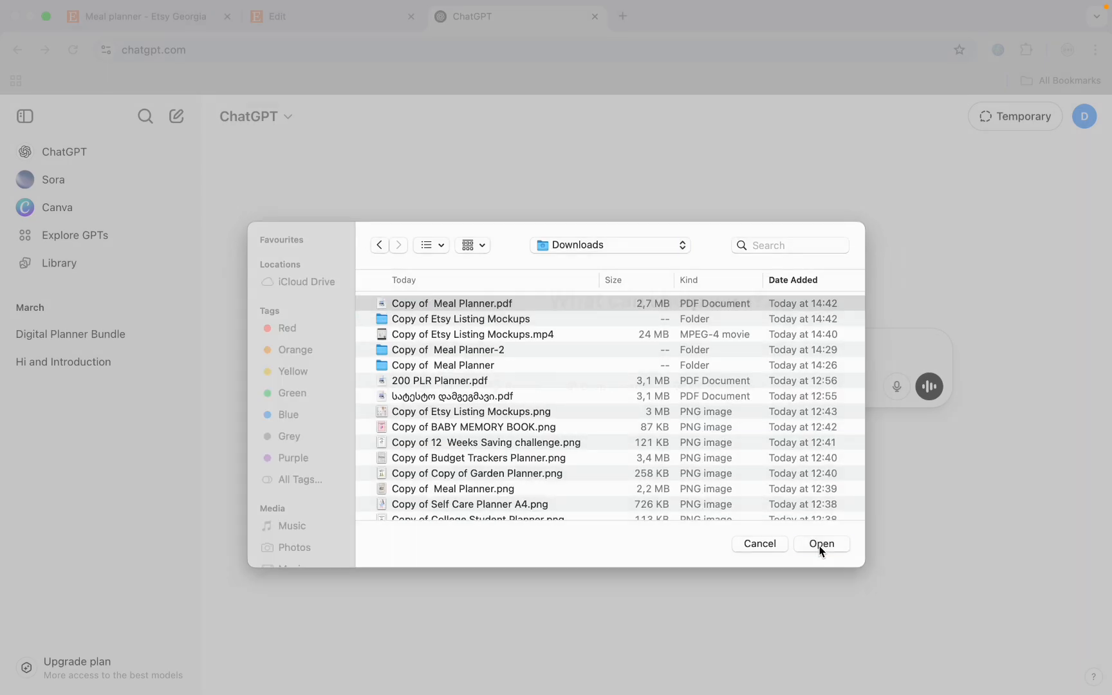
{"action": "left_click", "coordinate": [819, 545]}
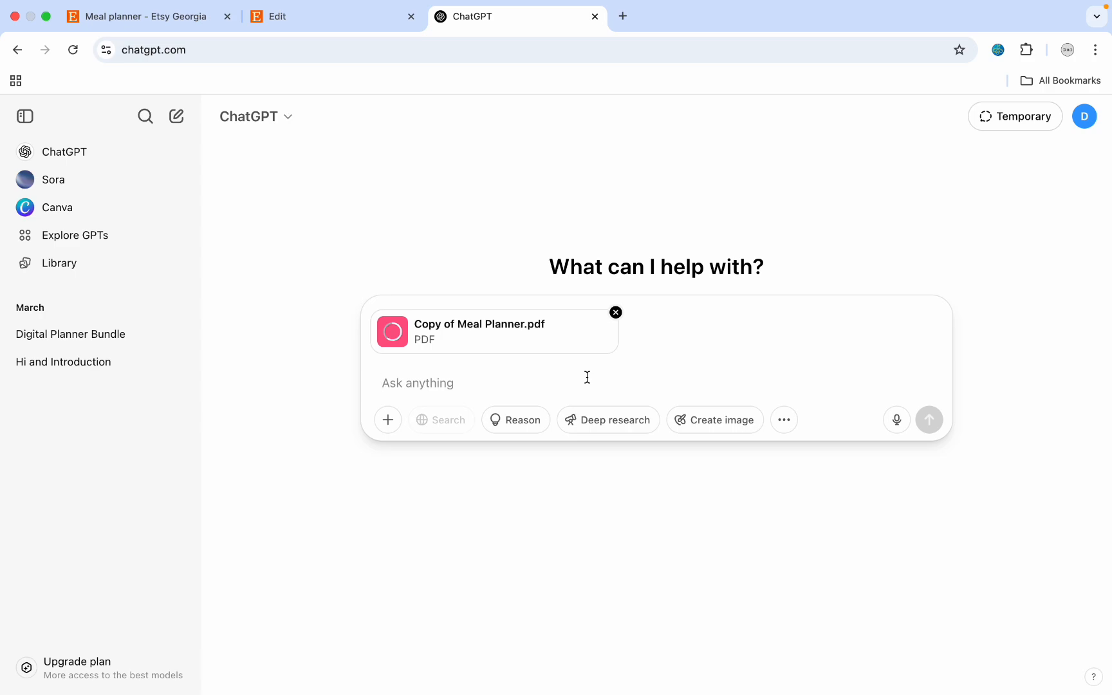
Send the prompt "i made this meal planner, now i want sell it on Etsy. please help me on Title, desciption and Price".
{"action": "type", "text": "i made "}
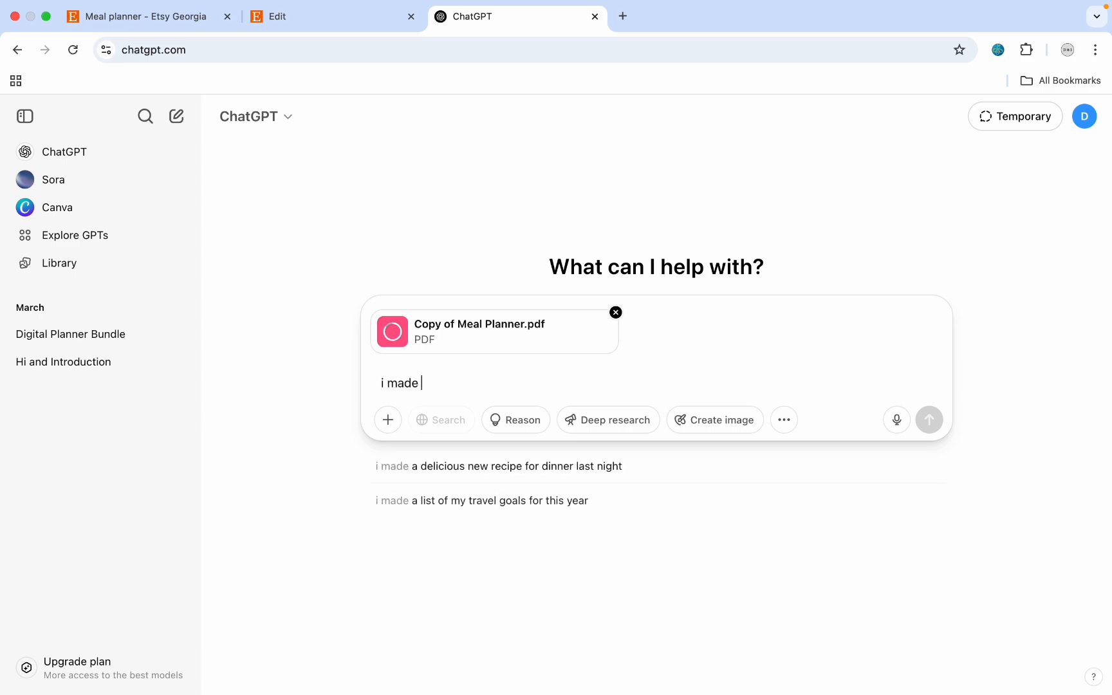
{"action": "type", "text": "this p"}
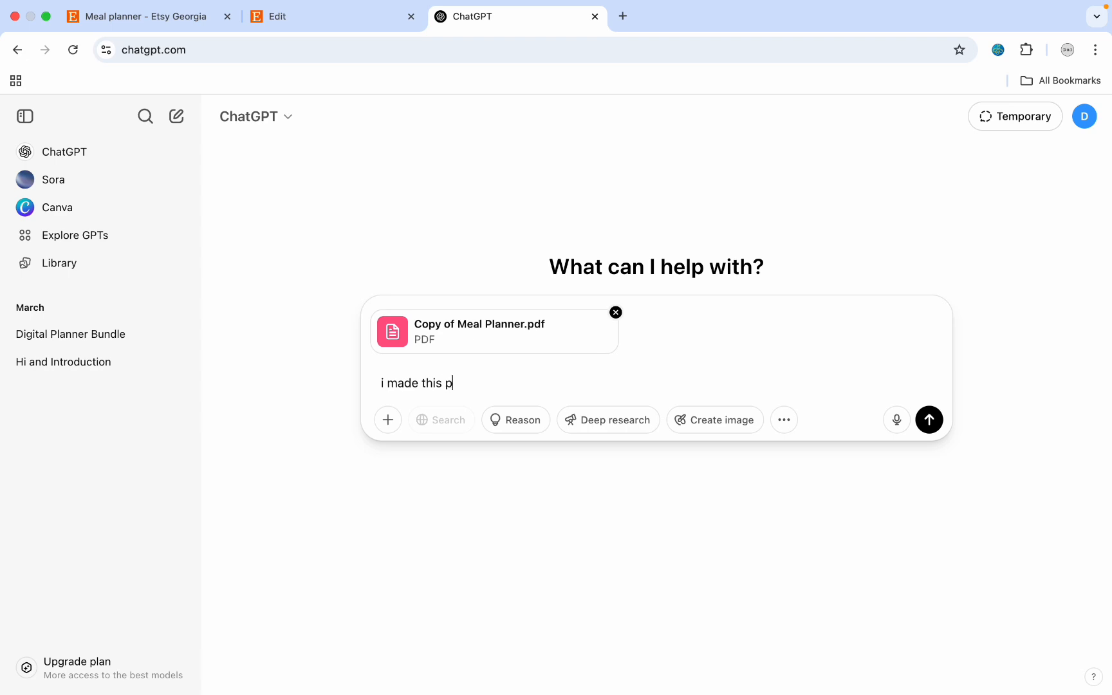
{"action": "key", "text": "BackSpace"}
{"action": "type", "text": "mea"}
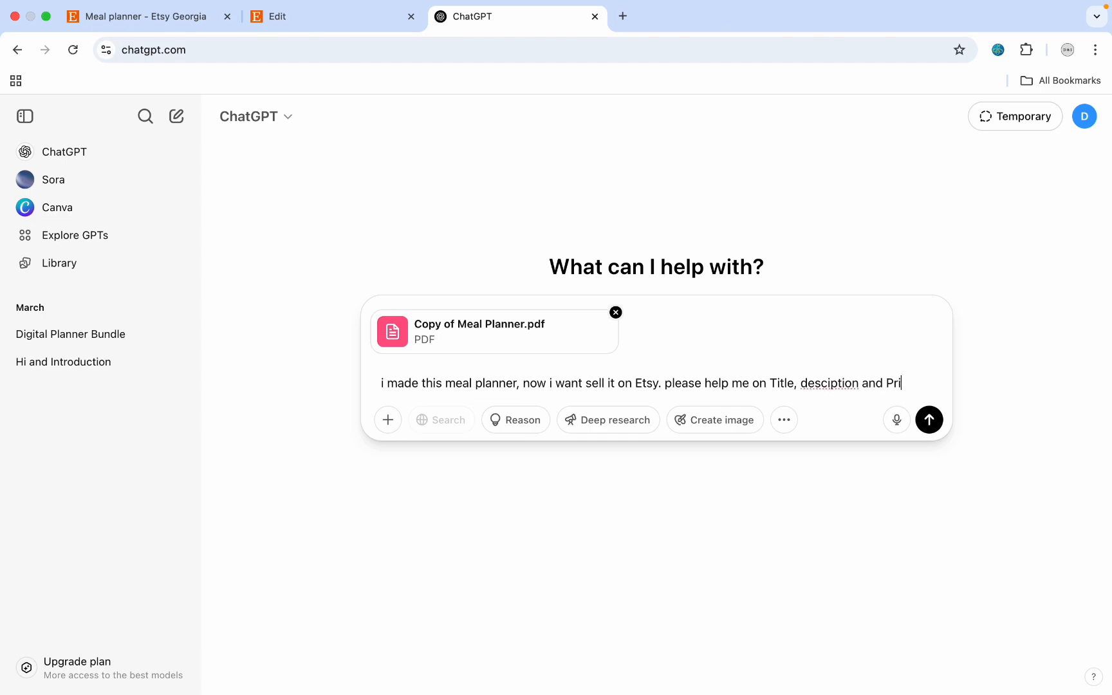
{"action": "key", "text": "Return"}
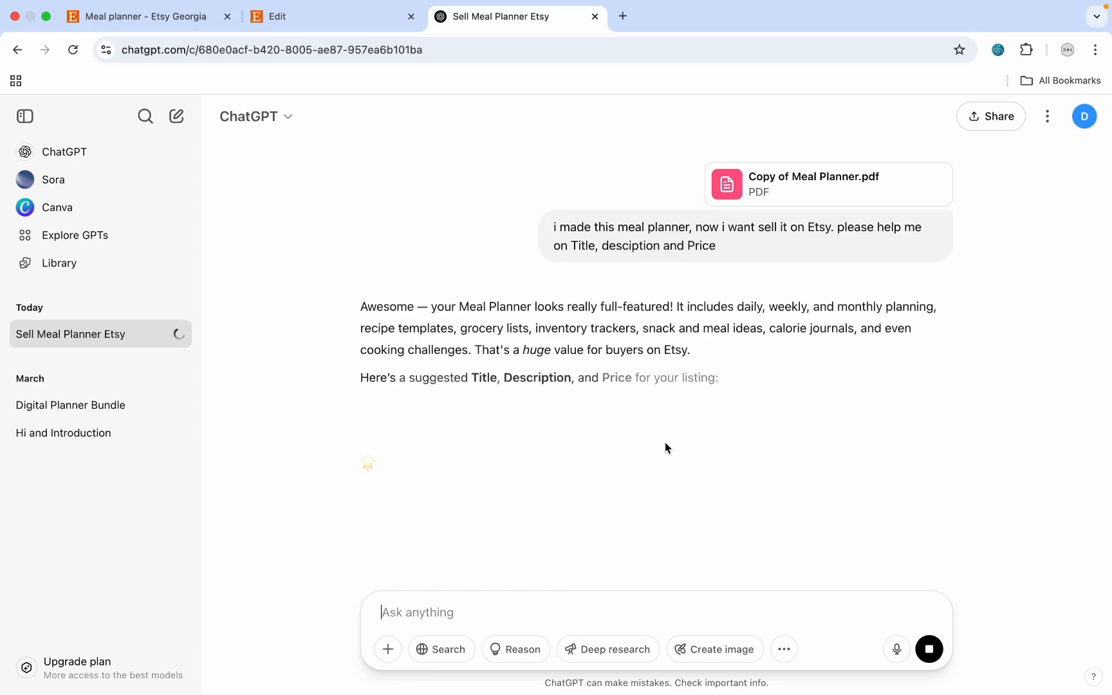
Read through the suggested title, description and price in ChatGPT's reply.
{"action": "scroll", "coordinate": [663, 442], "scroll_direction": "down", "scroll_amount": 7}
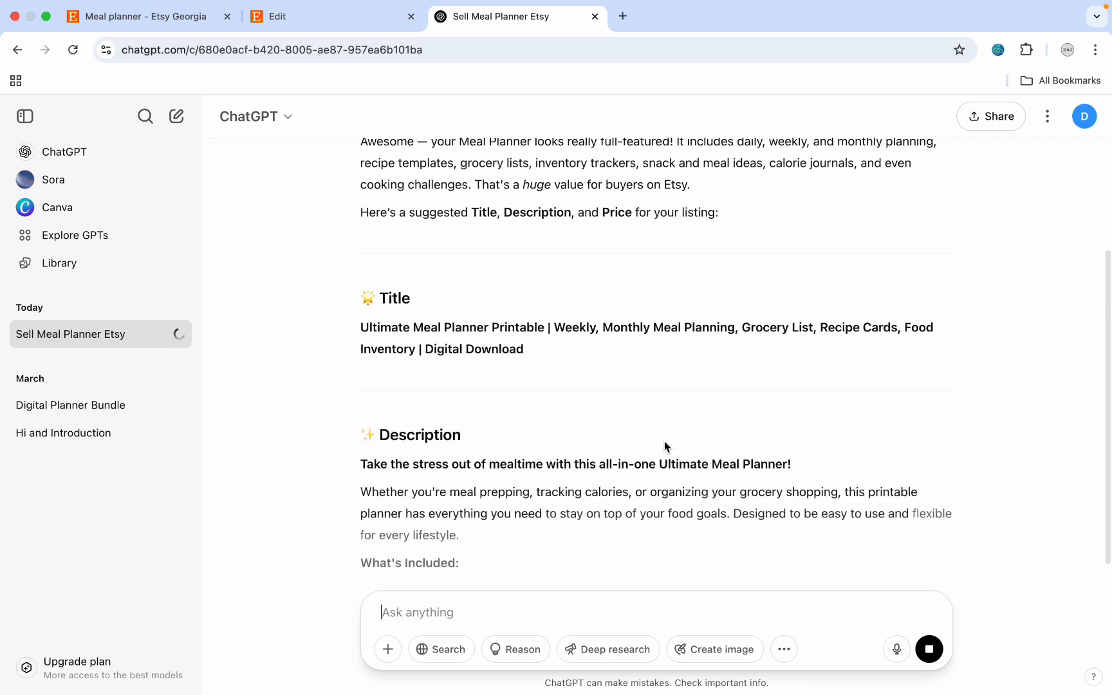
{"action": "scroll", "coordinate": [476, 425], "scroll_direction": "down", "scroll_amount": 4}
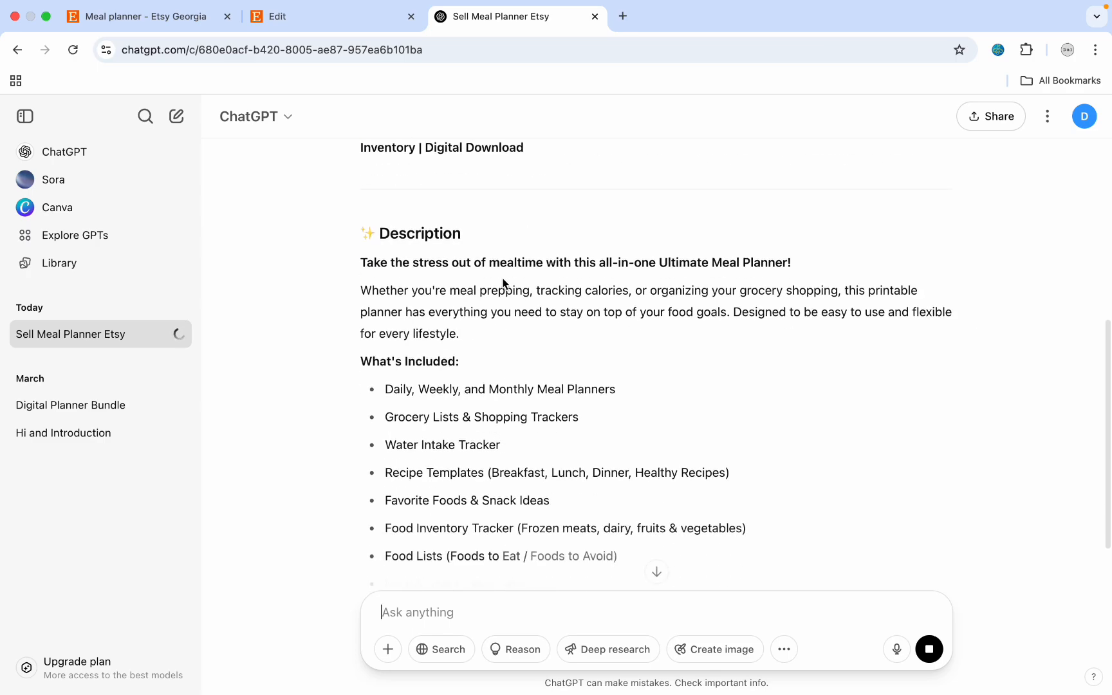
{"action": "scroll", "coordinate": [509, 309], "scroll_direction": "down", "scroll_amount": 7}
{"action": "scroll", "coordinate": [514, 405], "scroll_direction": "down", "scroll_amount": 4}
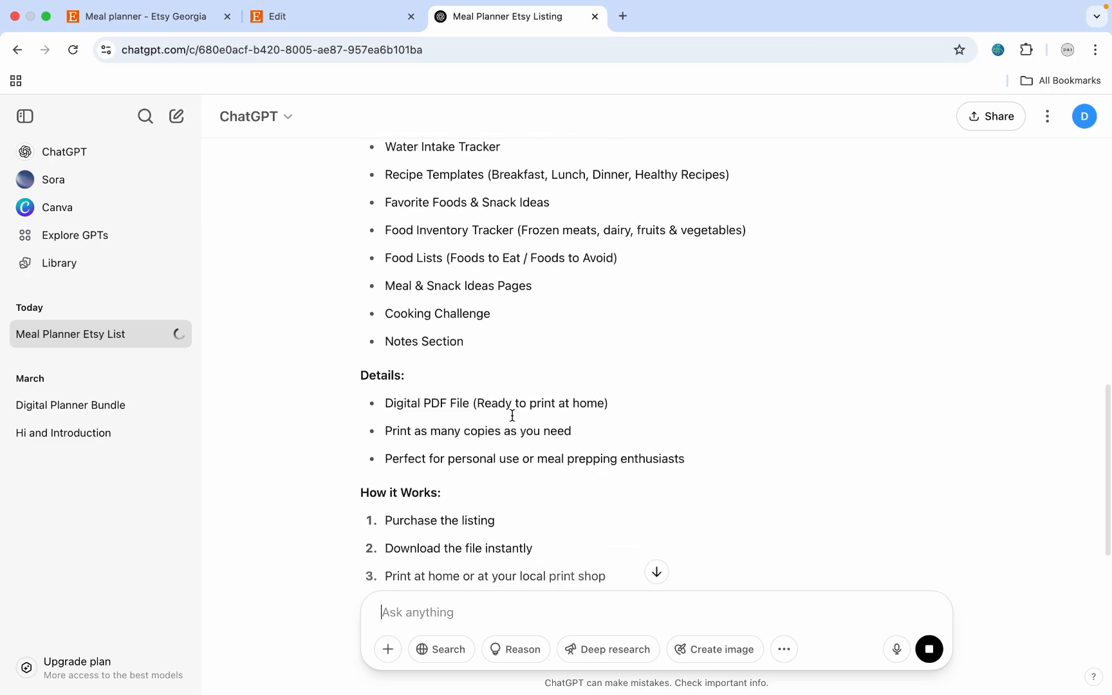
{"action": "scroll", "coordinate": [499, 418], "scroll_direction": "down", "scroll_amount": 5}
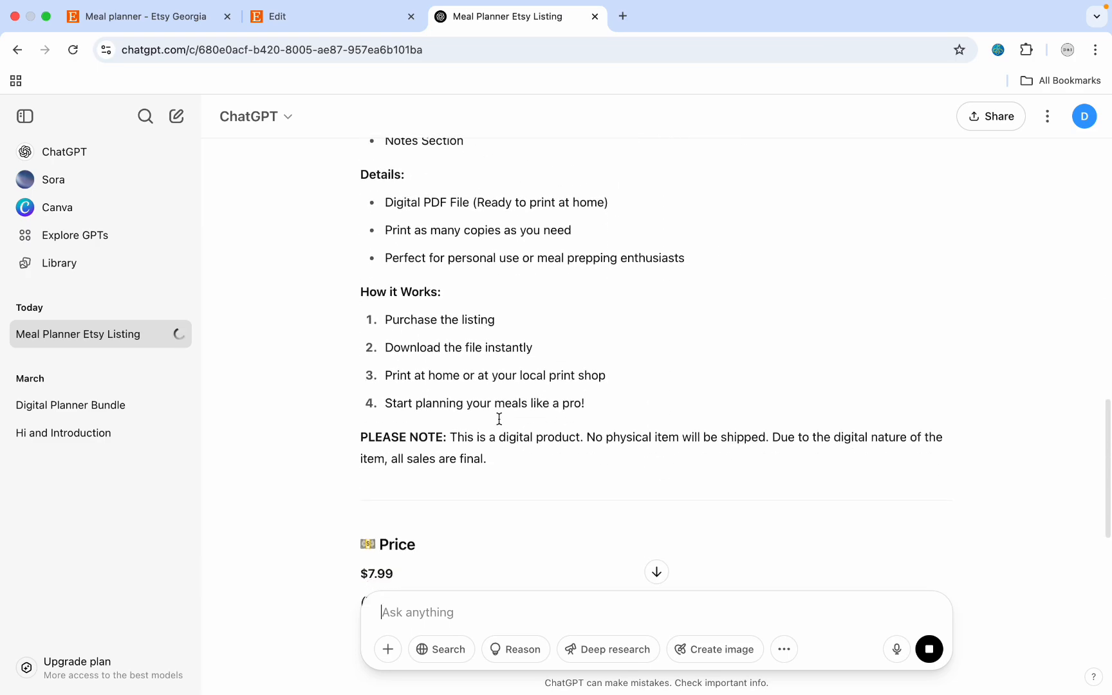
{"action": "scroll", "coordinate": [475, 365], "scroll_direction": "down", "scroll_amount": 7}
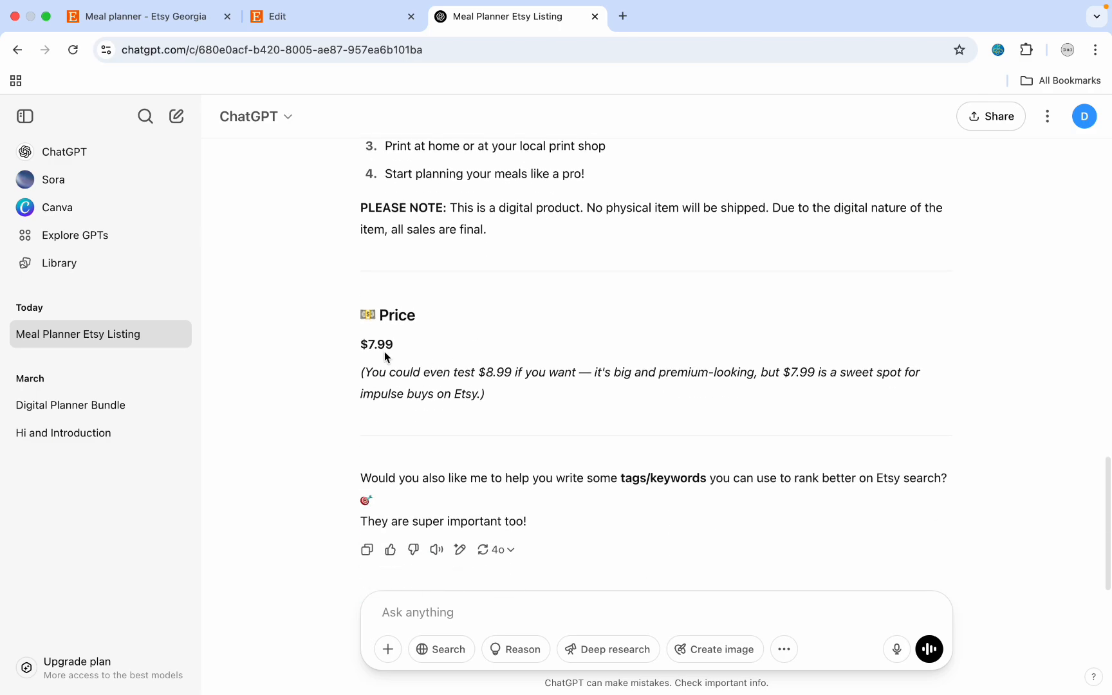
{"action": "double_click", "coordinate": [357, 353]}
{"action": "left_click", "coordinate": [450, 379]}
{"action": "scroll", "coordinate": [451, 380], "scroll_direction": "down", "scroll_amount": 2}
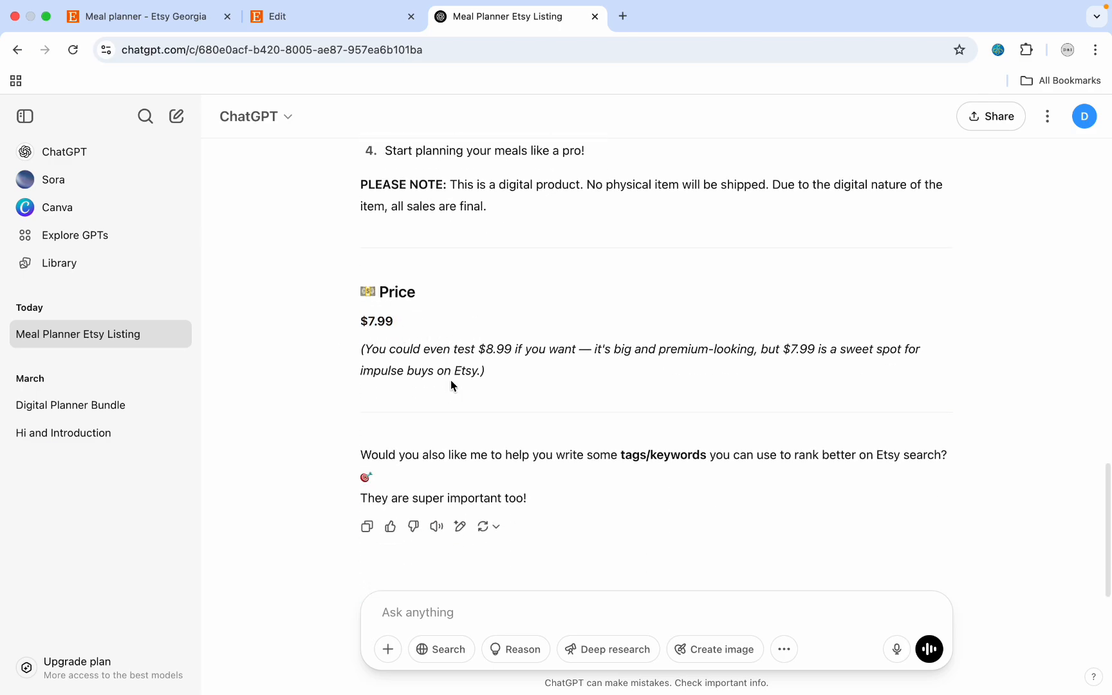
{"action": "scroll", "coordinate": [452, 381], "scroll_direction": "up", "scroll_amount": 3}
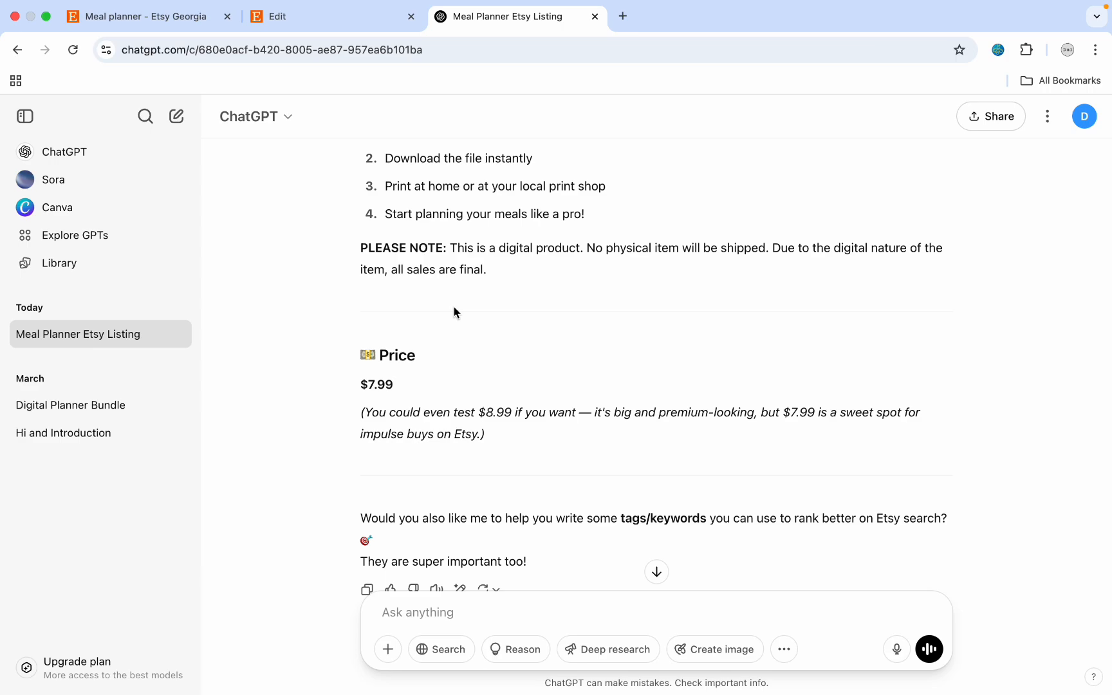
Copy the full suggested title, beginning "Ultimate Meal Planner Printable", from ChatGPT into the title of the Etsy listing.
{"action": "scroll", "coordinate": [534, 359], "scroll_direction": "up", "scroll_amount": 20}
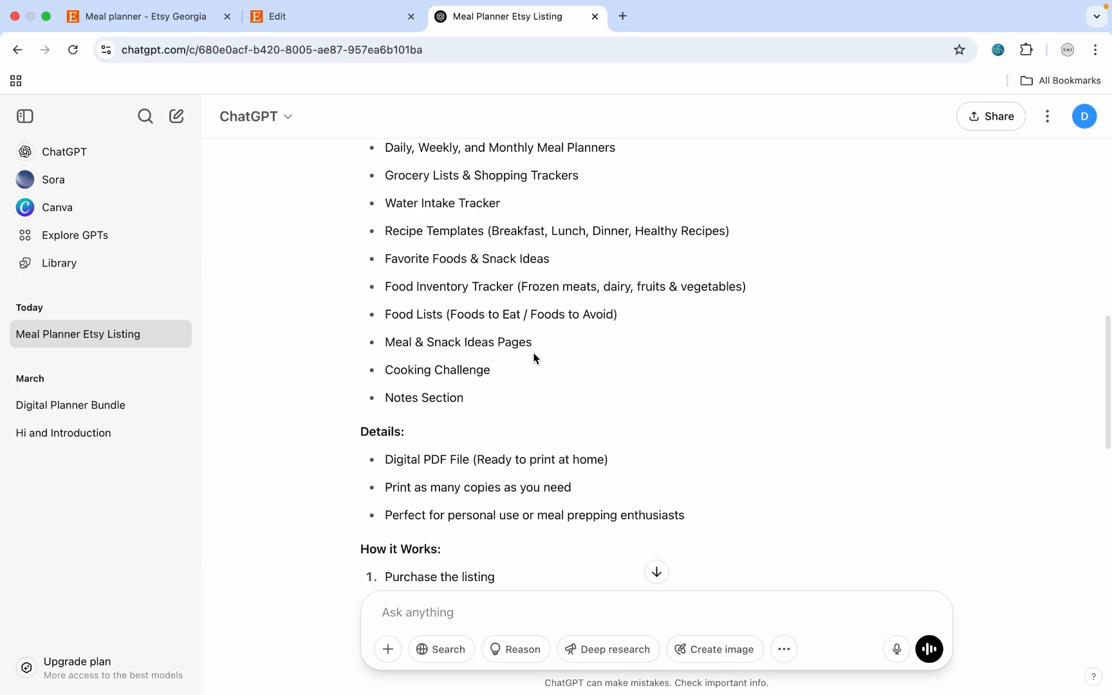
{"action": "scroll", "coordinate": [533, 353], "scroll_direction": "up", "scroll_amount": 4}
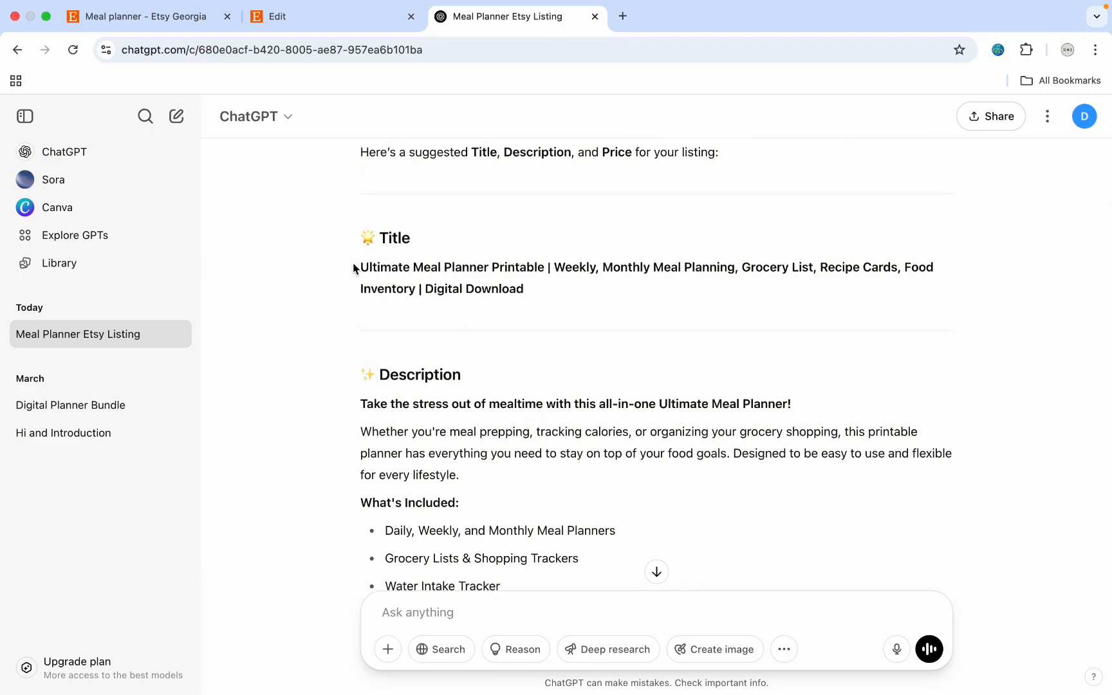
{"action": "left_click_drag", "start_coordinate": [359, 269], "coordinate": [552, 297]}
{"action": "key", "text": "super+c"}
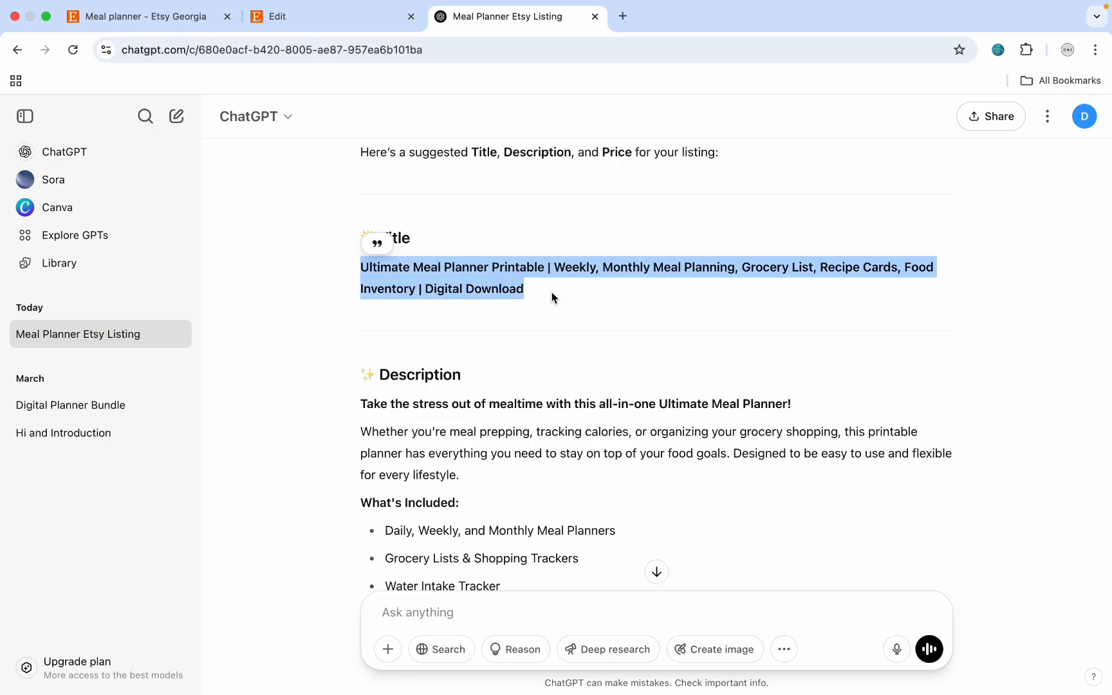
{"action": "left_click", "coordinate": [298, 20]}
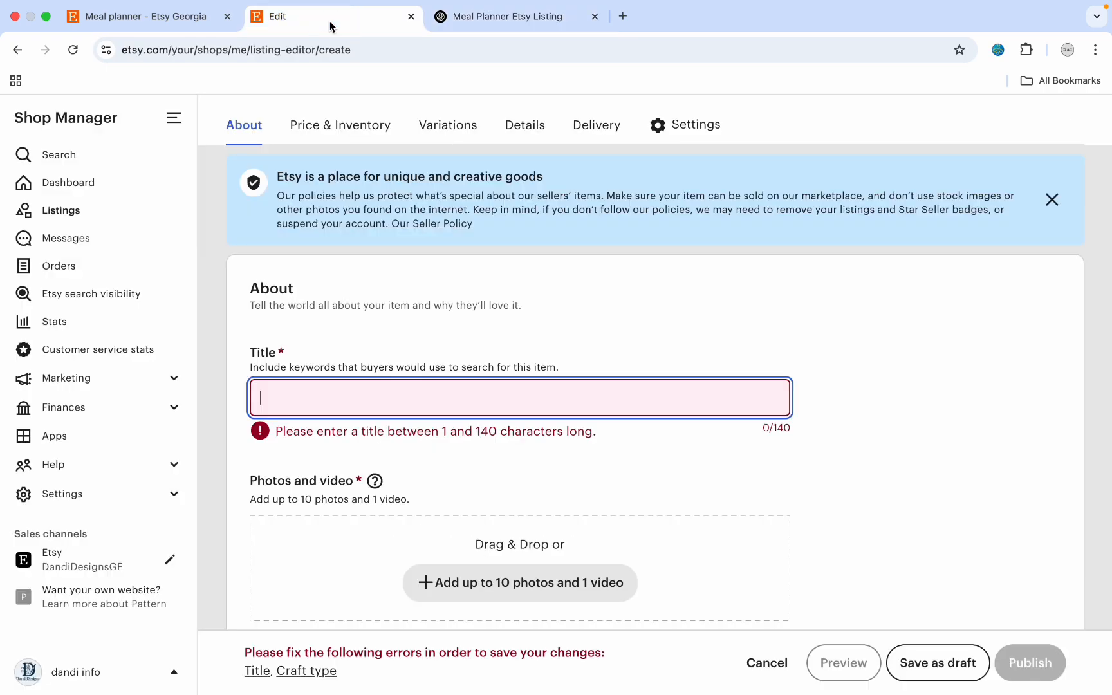
{"action": "key", "text": "super+v"}
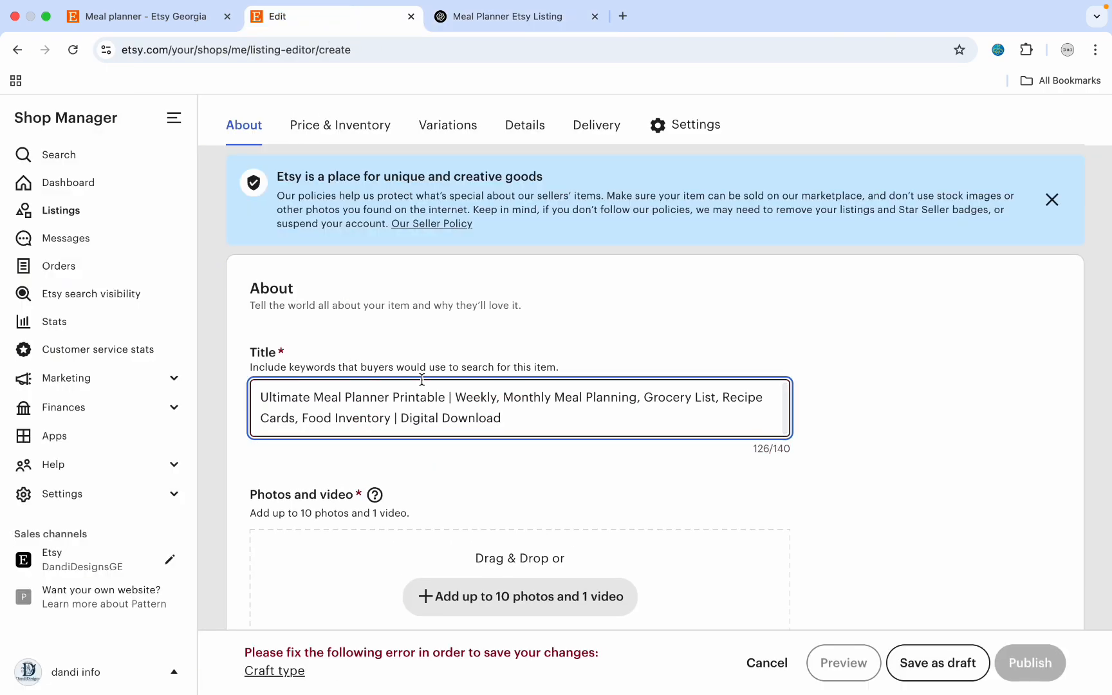
Add all nine PNG mockup images from the "Copy of Etsy Listing Mockups" folder in Downloads to the listing's photos.
{"action": "scroll", "coordinate": [532, 428], "scroll_direction": "down", "scroll_amount": 5}
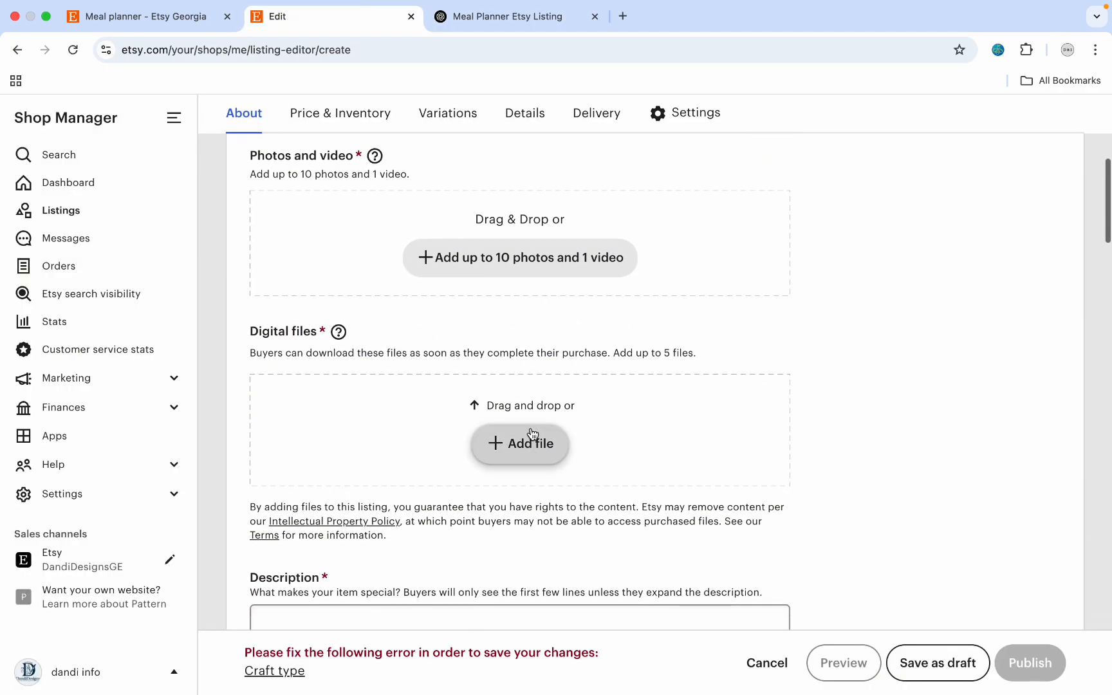
{"action": "left_click", "coordinate": [562, 251]}
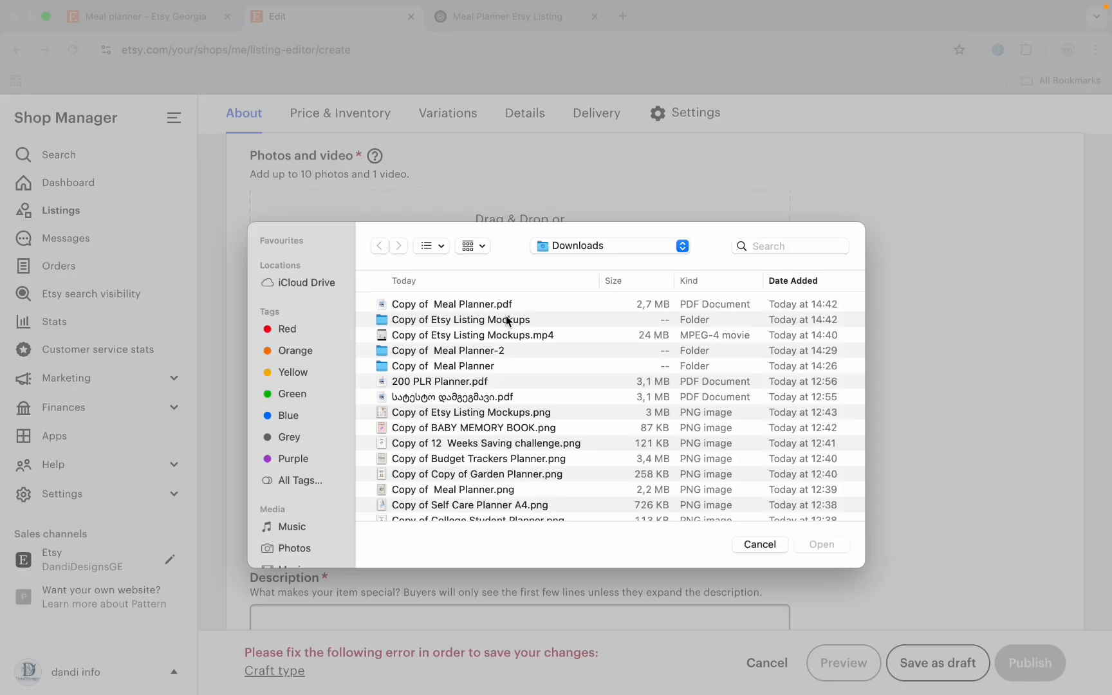
{"action": "double_click", "coordinate": [506, 320]}
{"action": "left_click_drag", "start_coordinate": [466, 458], "coordinate": [487, 291]}
{"action": "left_click", "coordinate": [814, 550]}
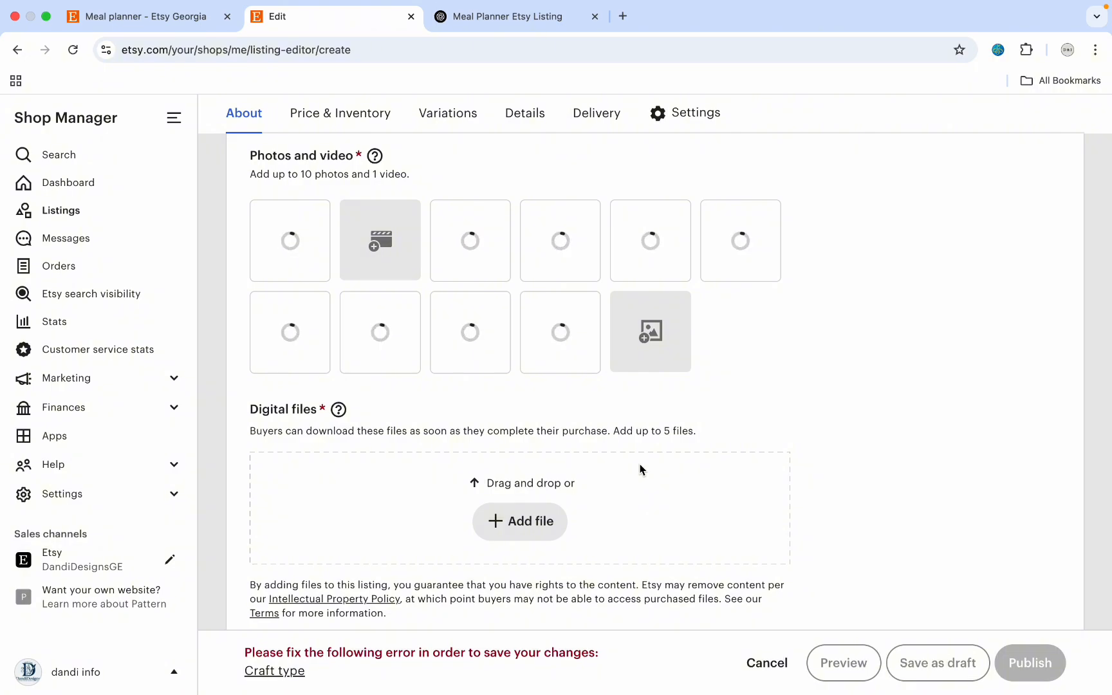
Add "Copy of Meal Planner.pdf" from the Downloads folder as the listing's digital file.
{"action": "left_click", "coordinate": [519, 516]}
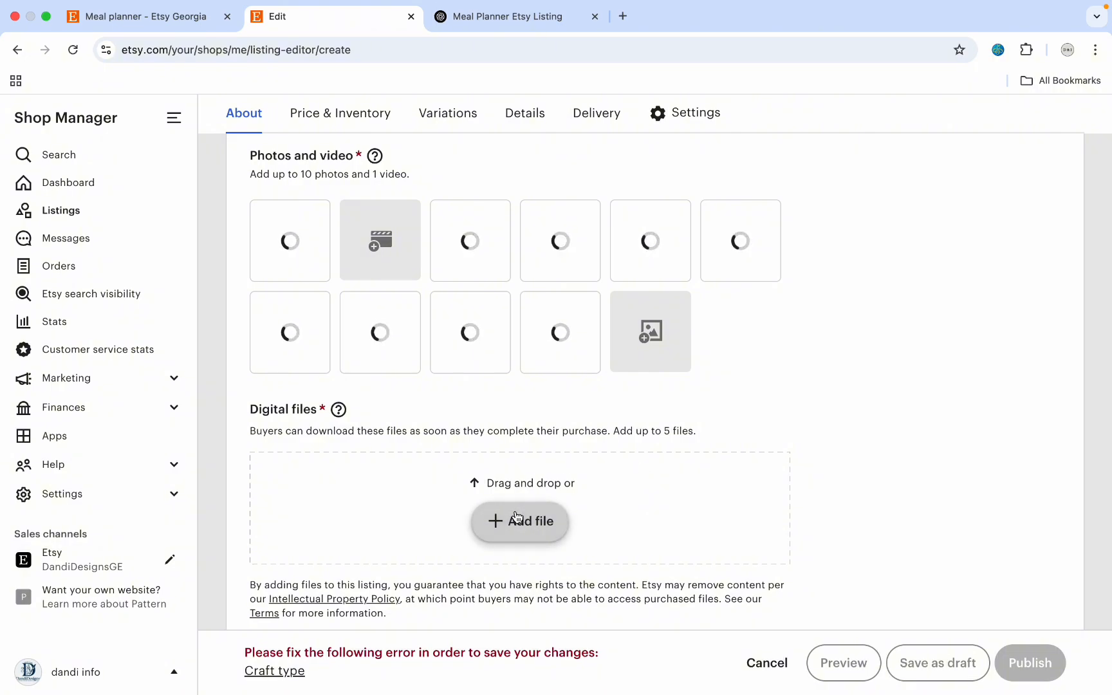
{"action": "left_click", "coordinate": [599, 246]}
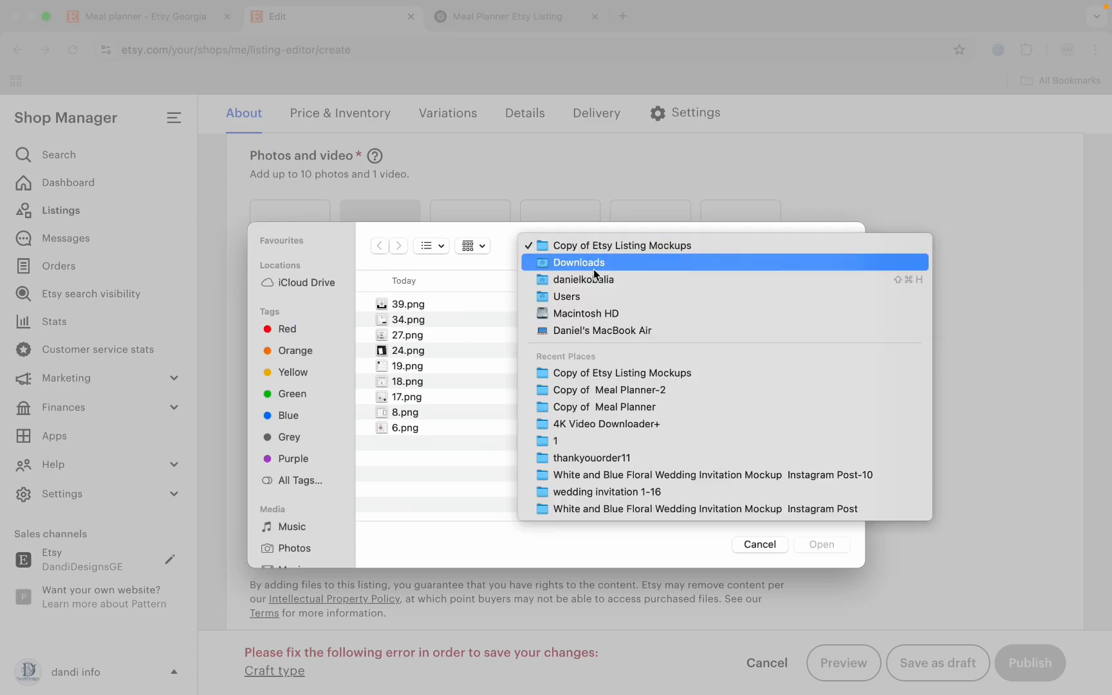
{"action": "left_click", "coordinate": [600, 263]}
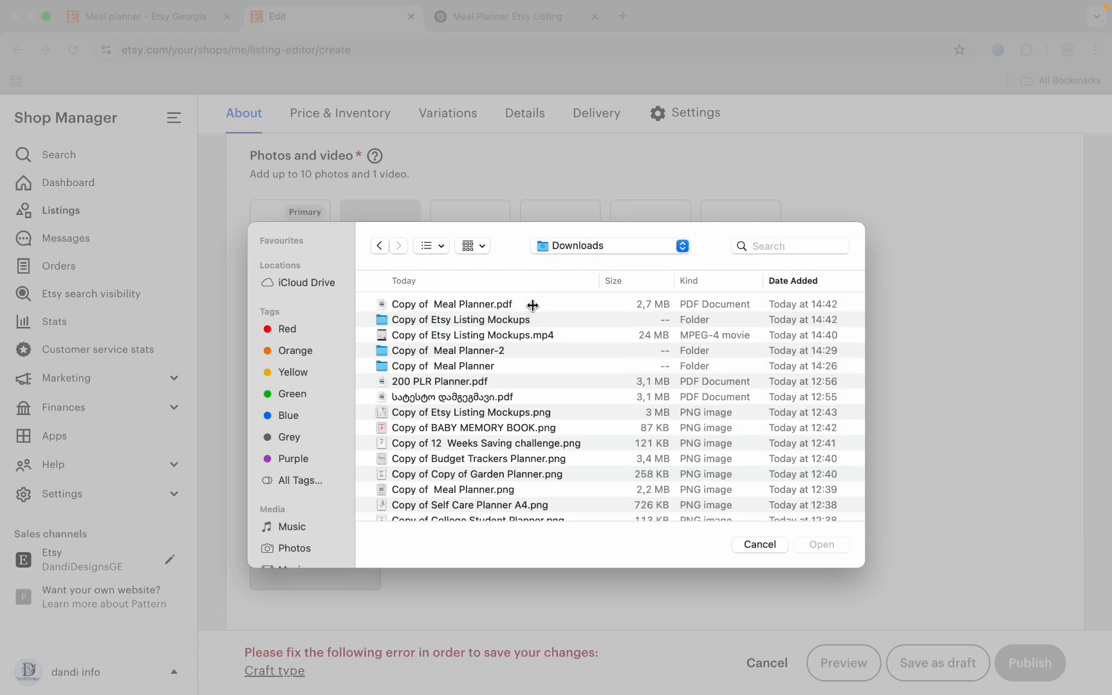
{"action": "left_click", "coordinate": [533, 305]}
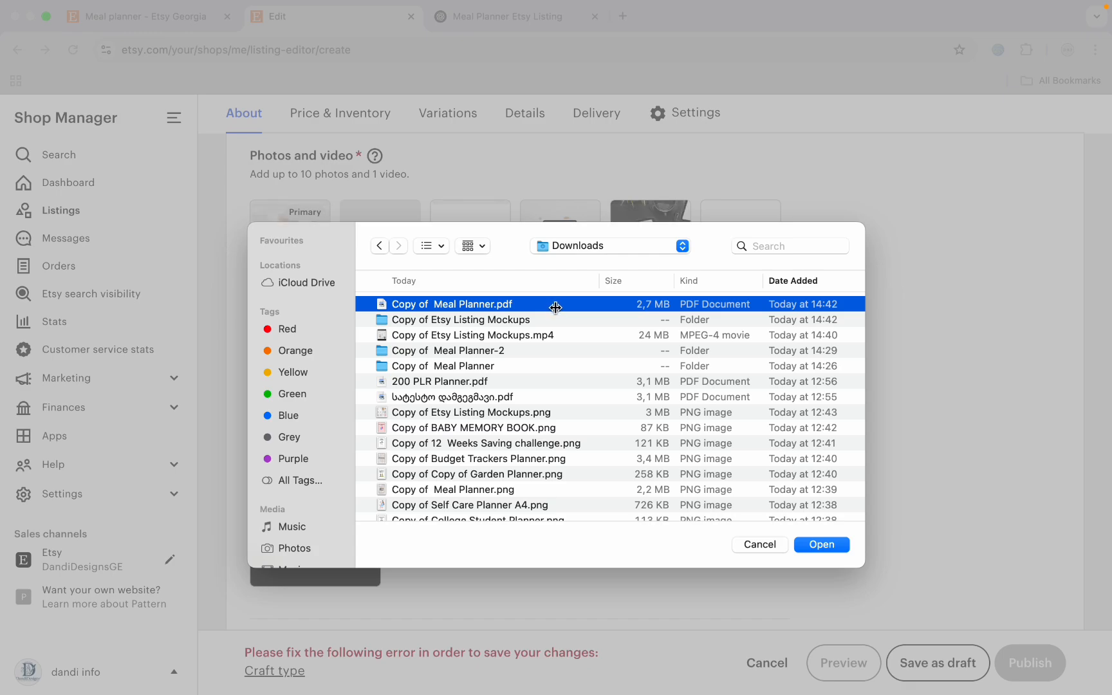
{"action": "left_click", "coordinate": [822, 544]}
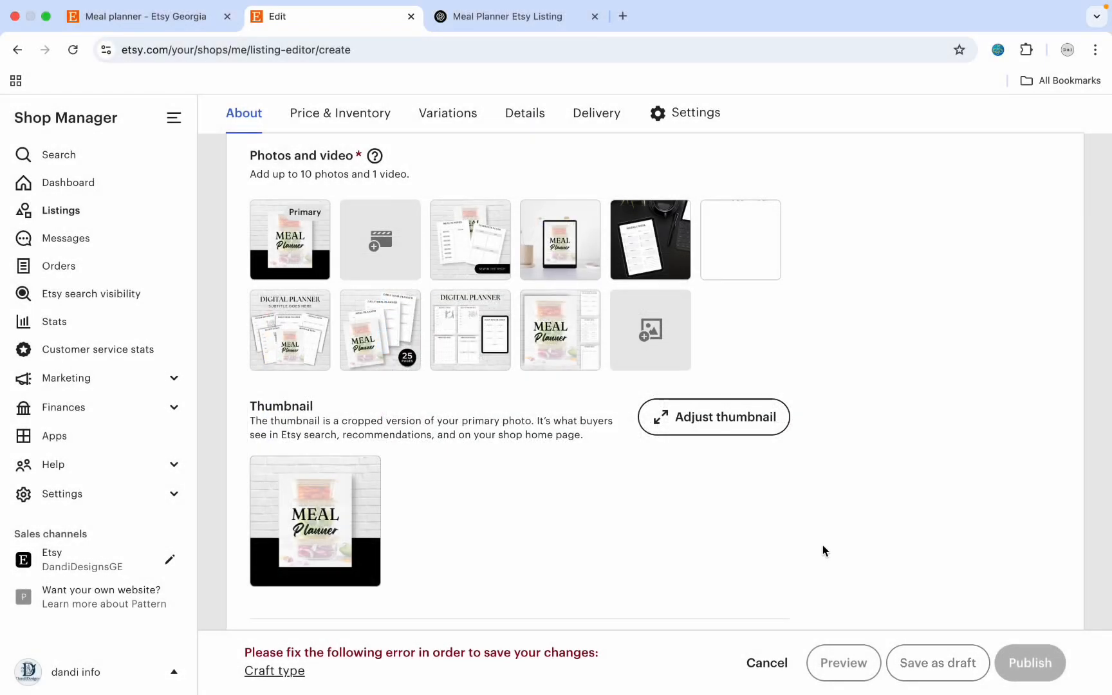
{"action": "scroll", "coordinate": [603, 517], "scroll_direction": "down", "scroll_amount": 4}
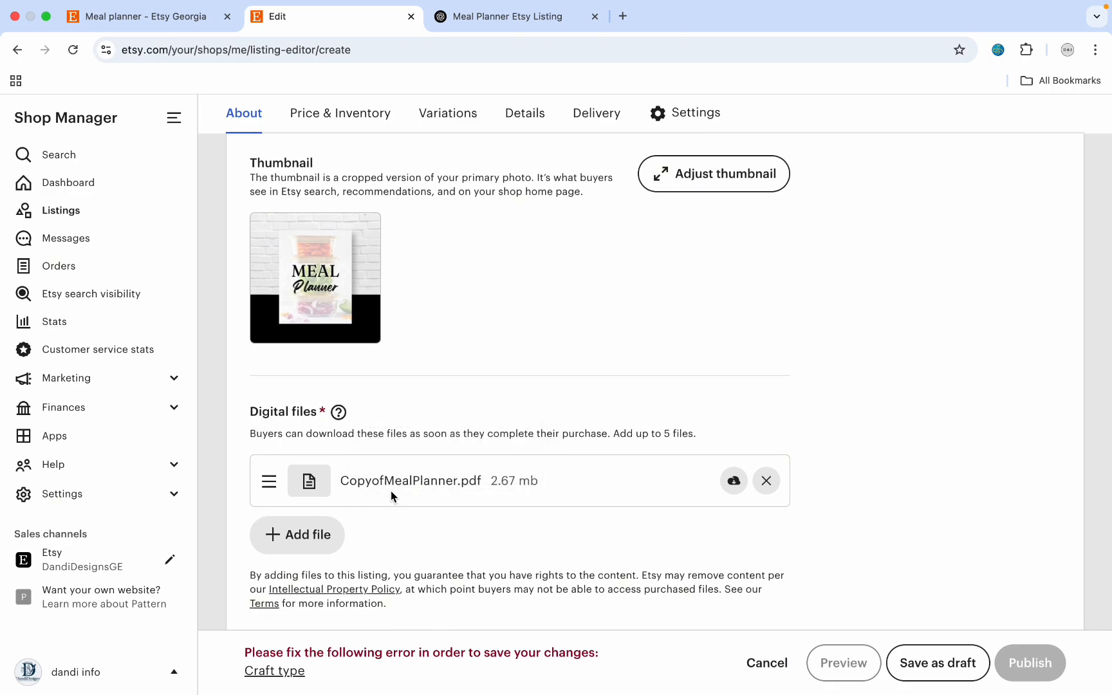
Make the last mockup photo, the large Meal Planner cover beside small page previews, the listing's primary photo.
{"action": "scroll", "coordinate": [562, 354], "scroll_direction": "up", "scroll_amount": 4}
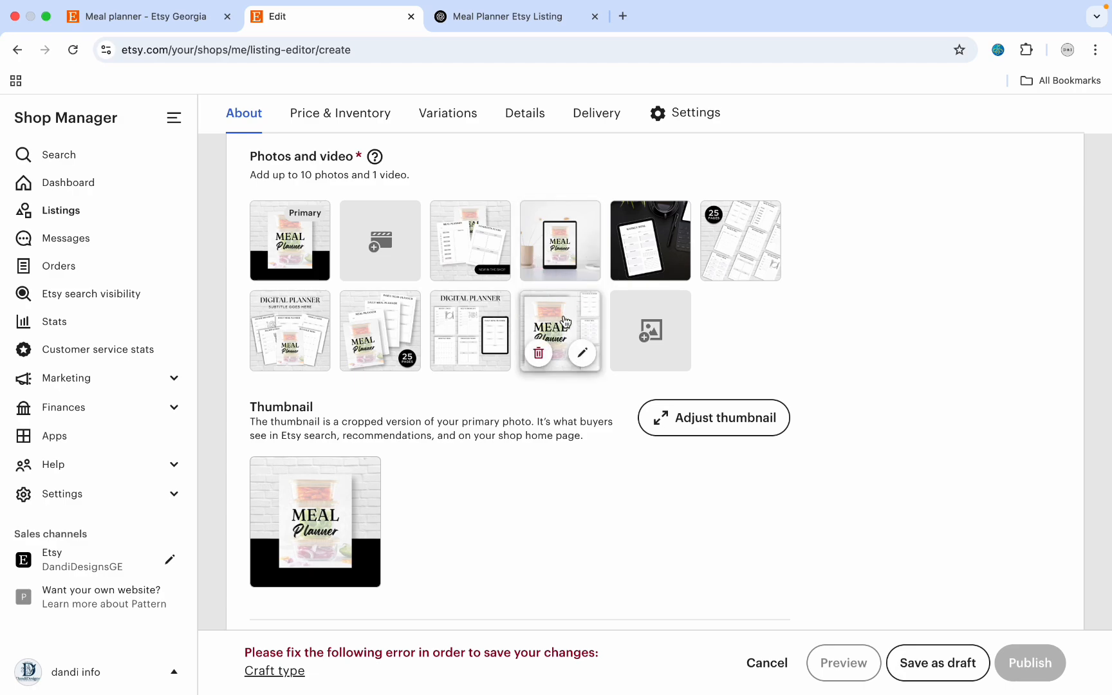
{"action": "left_click_drag", "start_coordinate": [575, 324], "coordinate": [297, 242]}
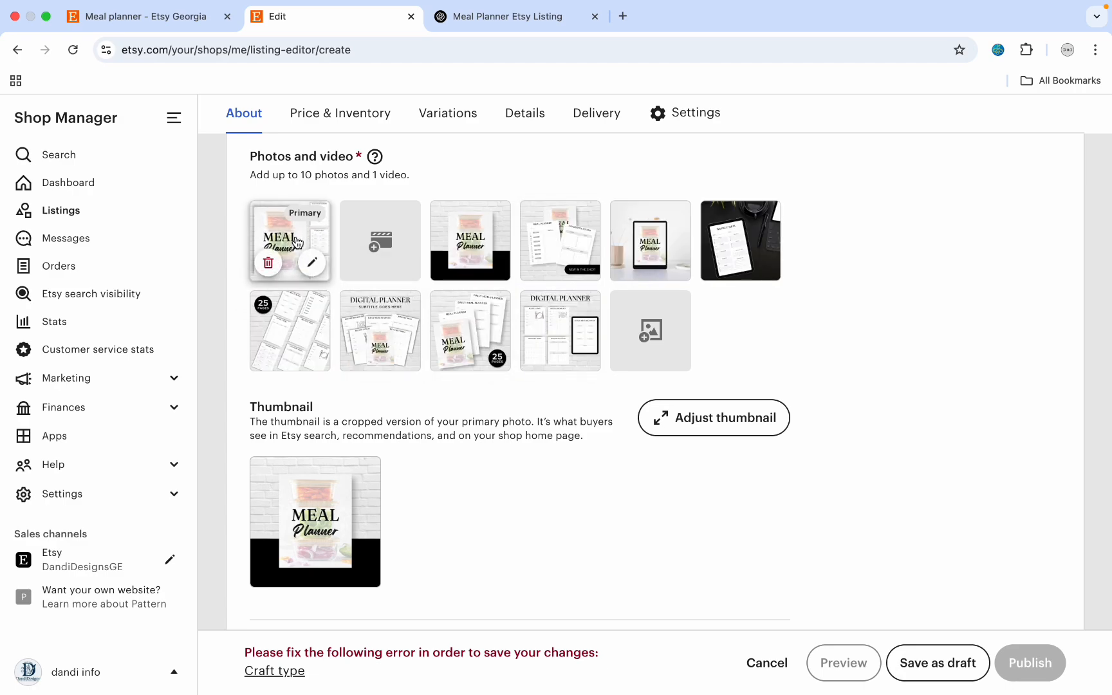
{"action": "scroll", "coordinate": [330, 387], "scroll_direction": "down", "scroll_amount": 3}
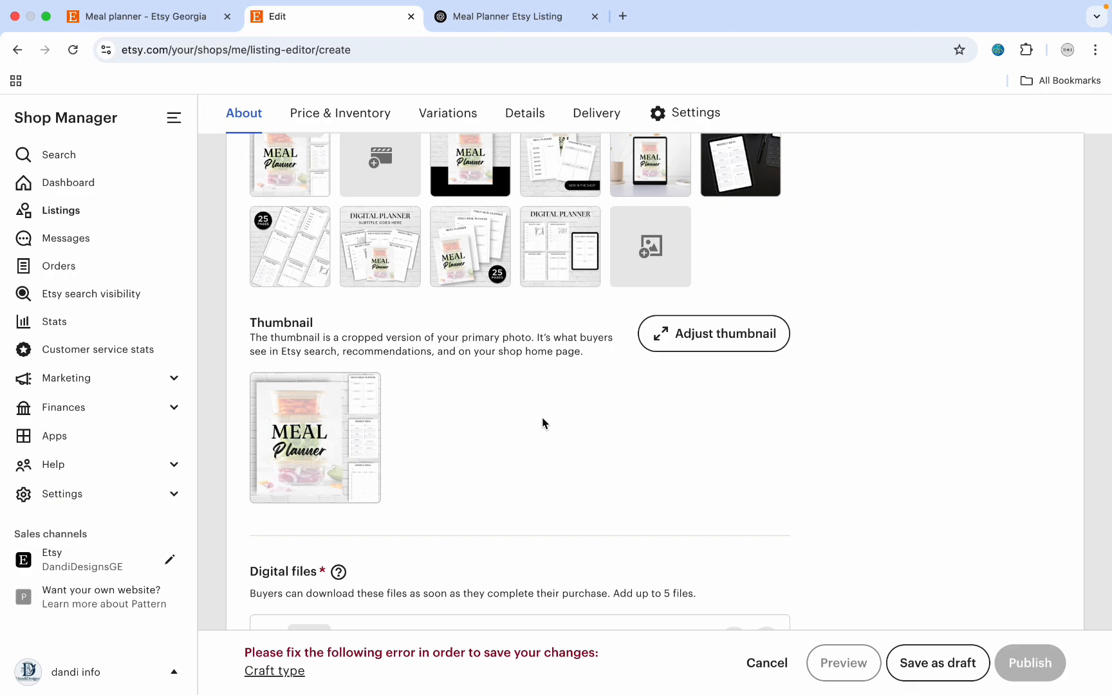
Copy ChatGPT's full suggested description, from "Take the stress out of mealtime" through "all sales are final", into the Etsy listing's description.
{"action": "scroll", "coordinate": [633, 455], "scroll_direction": "down", "scroll_amount": 5}
{"action": "scroll", "coordinate": [562, 230], "scroll_direction": "down", "scroll_amount": 8}
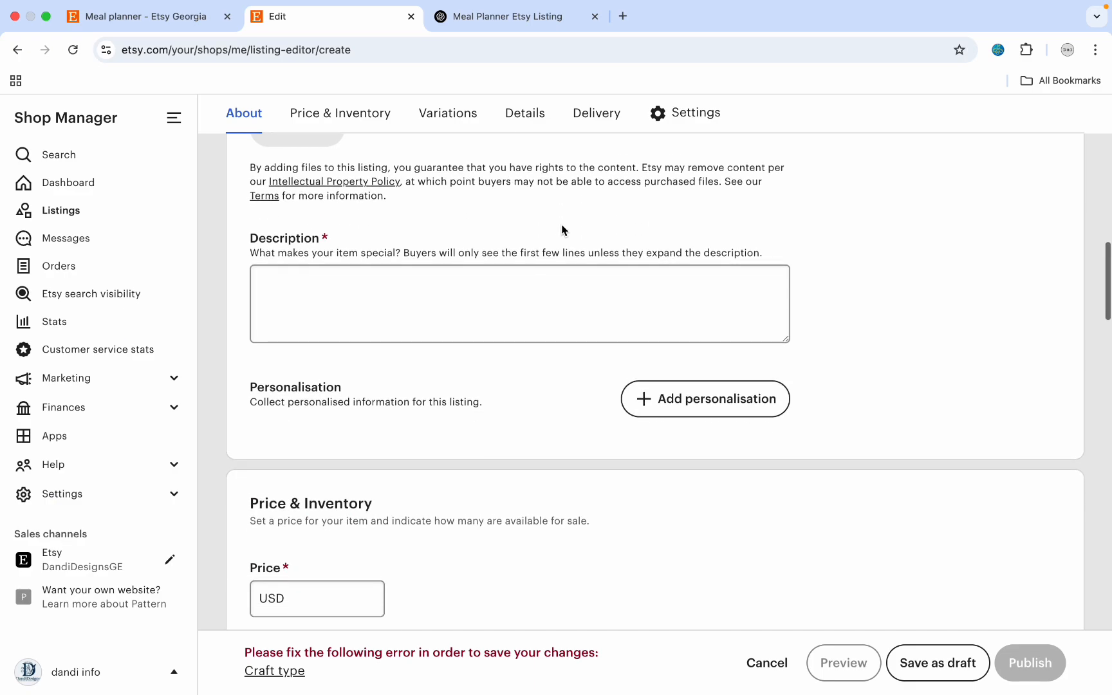
{"action": "left_click", "coordinate": [464, 291]}
{"action": "left_click", "coordinate": [513, 9]}
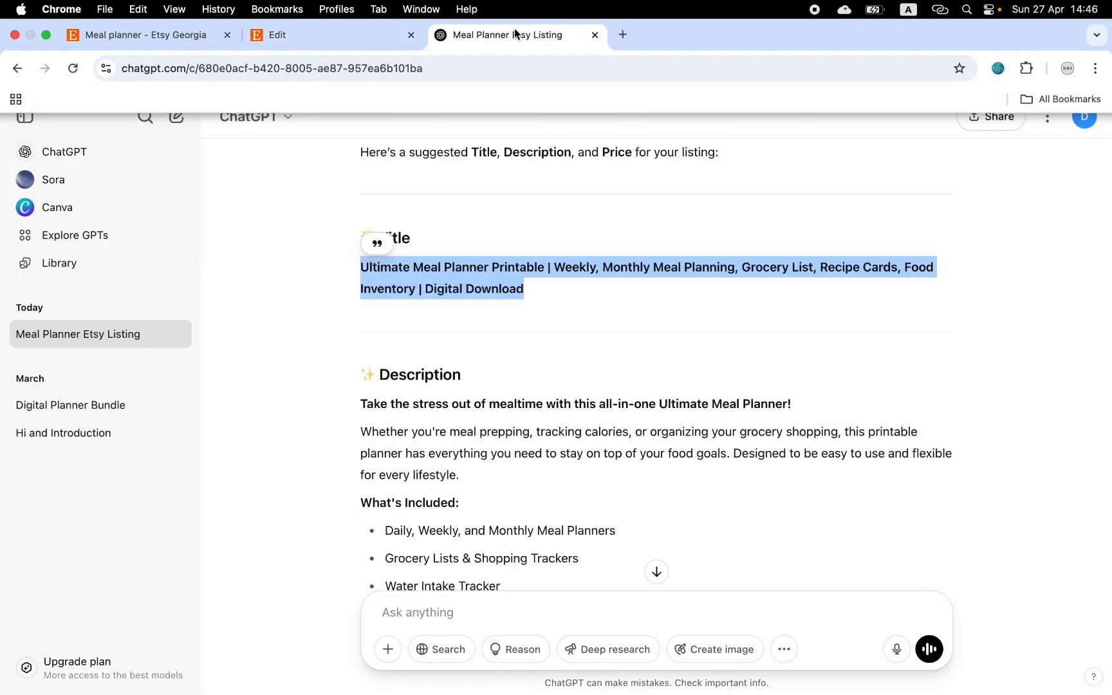
{"action": "scroll", "coordinate": [533, 365], "scroll_direction": "down", "scroll_amount": 3}
{"action": "left_click_drag", "start_coordinate": [352, 292], "coordinate": [491, 468]}
{"action": "scroll", "coordinate": [479, 415], "scroll_direction": "down", "scroll_amount": 4}
{"action": "scroll", "coordinate": [482, 412], "scroll_direction": "down", "scroll_amount": 6}
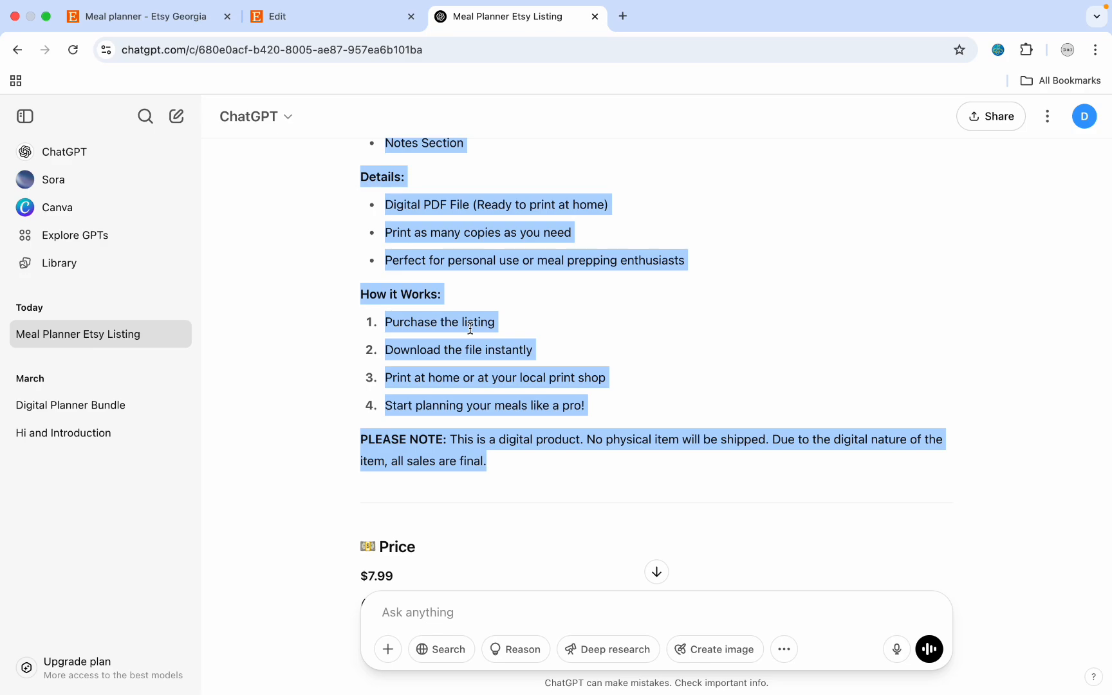
{"action": "left_click", "coordinate": [333, 21]}
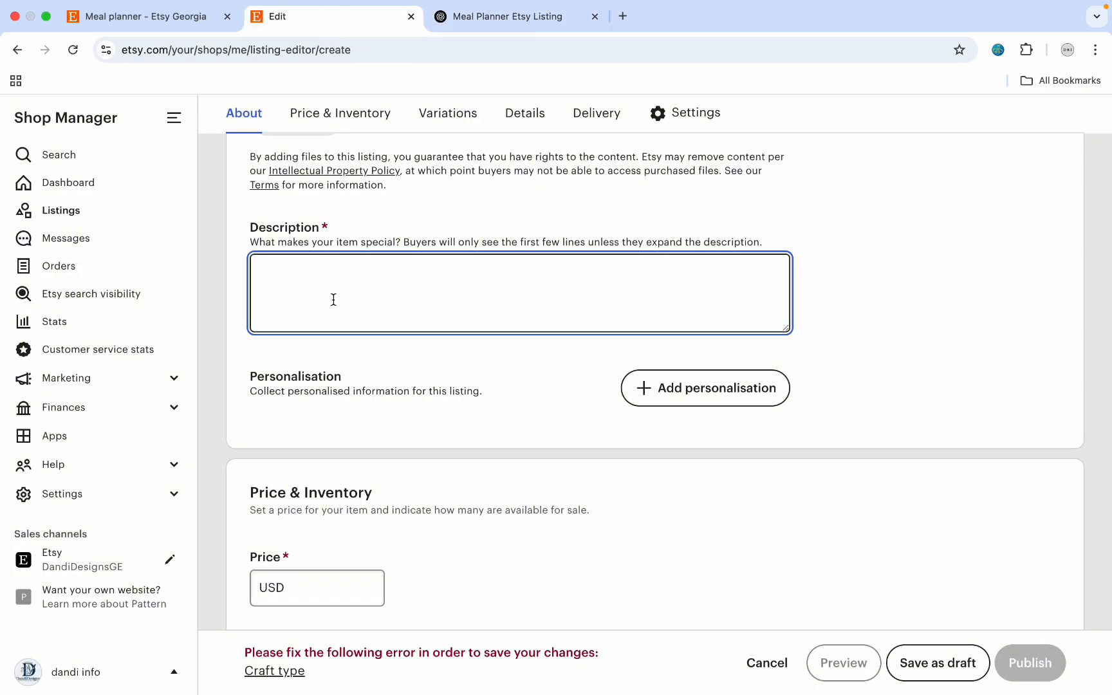
{"action": "key", "text": "super+v"}
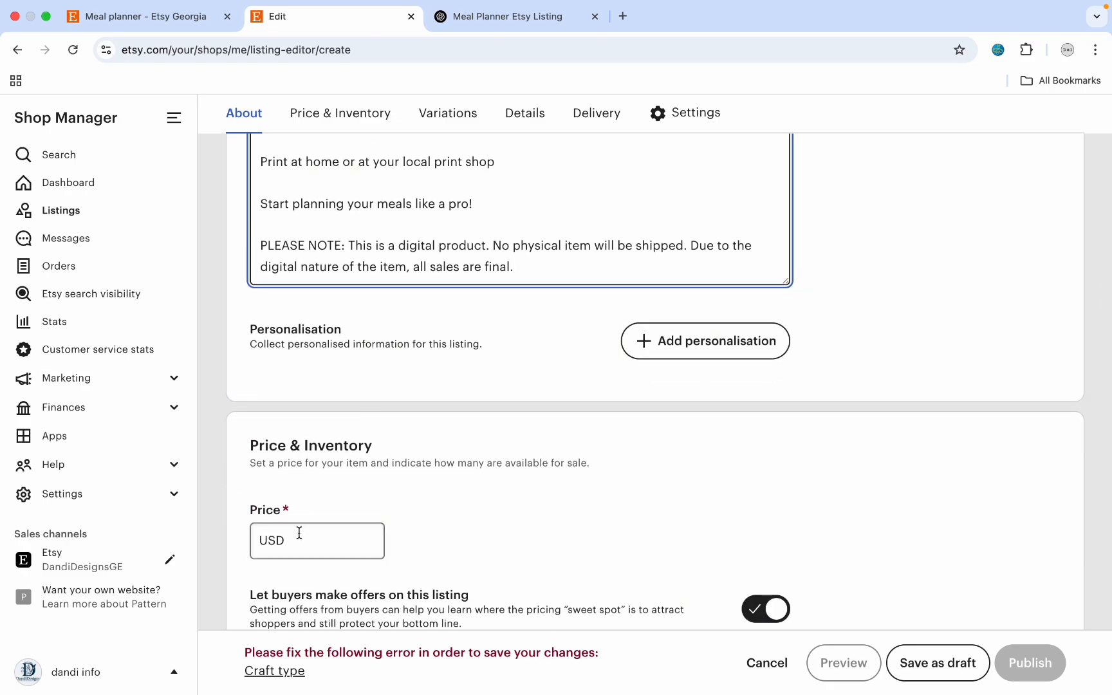
Switch back to ChatGPT and check its price suggestion for the meal planner.
{"action": "left_click", "coordinate": [468, 30]}
{"action": "scroll", "coordinate": [420, 492], "scroll_direction": "down", "scroll_amount": 5}
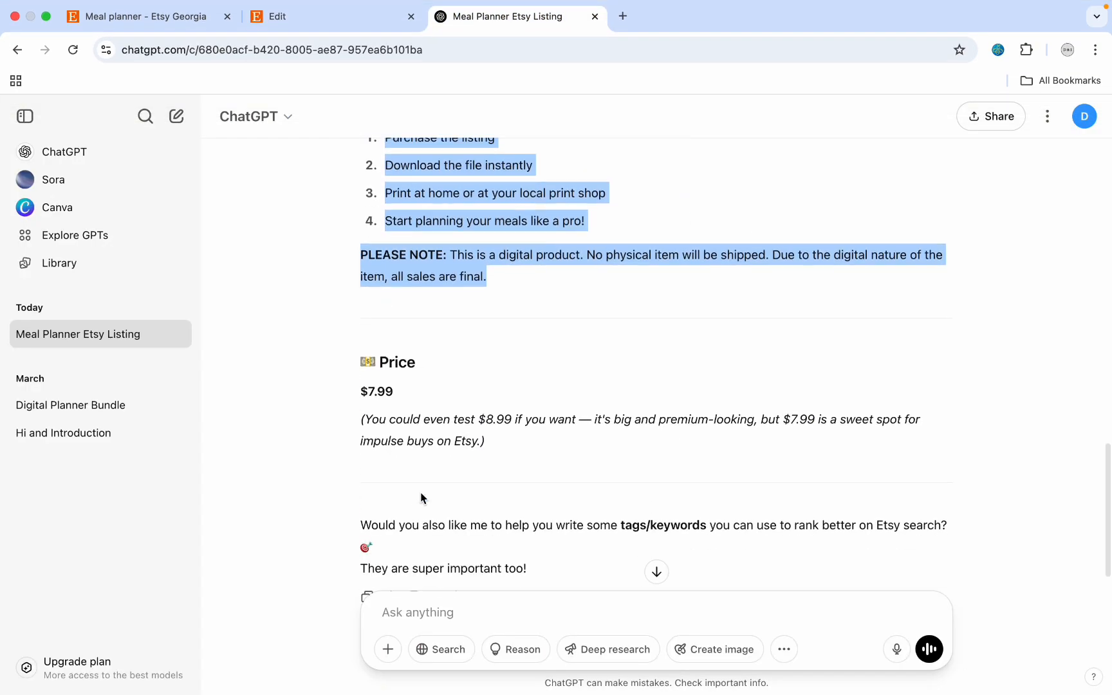
{"action": "left_click", "coordinate": [359, 394]}
{"action": "left_click_drag", "start_coordinate": [360, 394], "coordinate": [398, 391]}
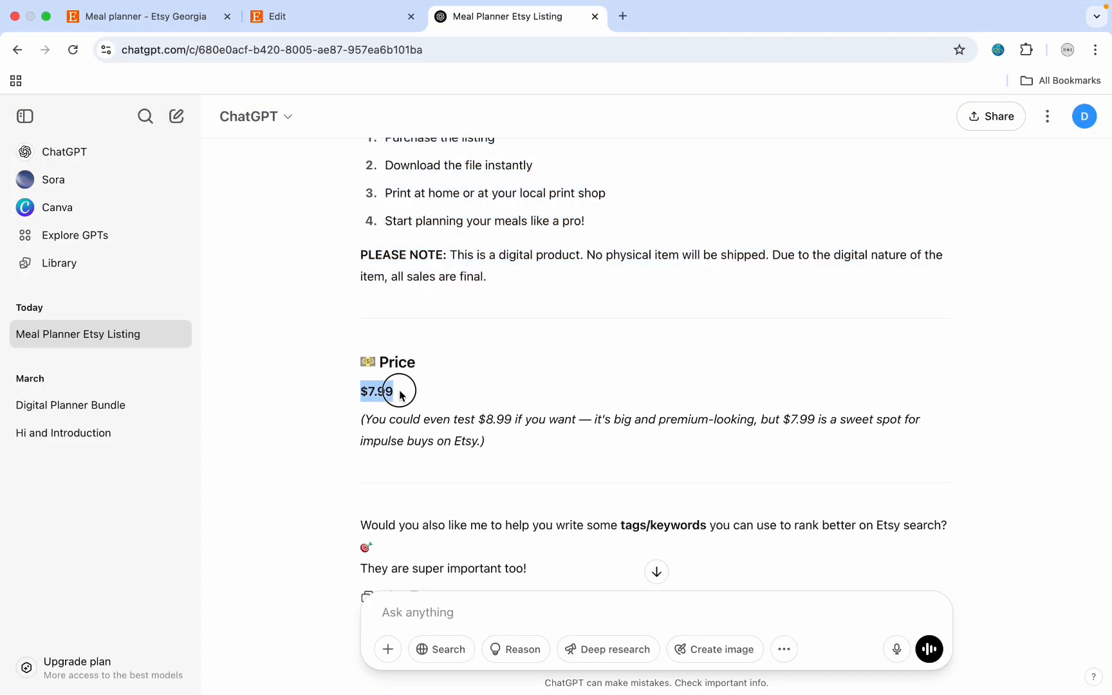
{"action": "left_click", "coordinate": [471, 416]}
Search Etsy for "meal planner digital" in a separate browser tab.
{"action": "left_click", "coordinate": [191, 26]}
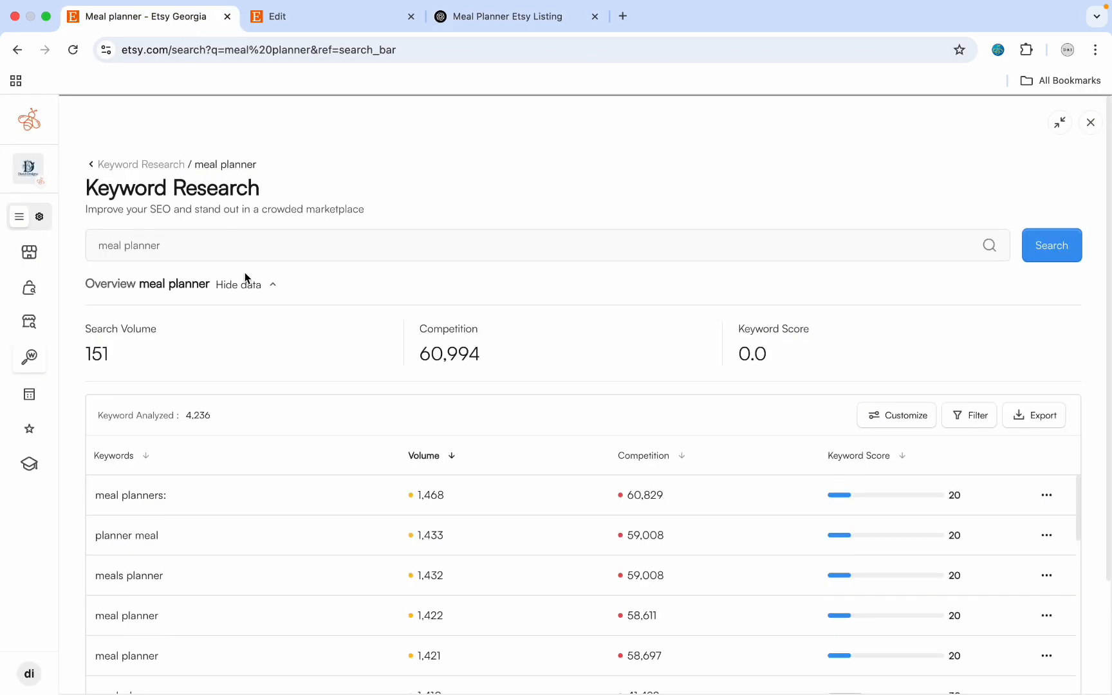
{"action": "mouse_move", "coordinate": [40, 162]}
{"action": "left_click", "coordinate": [71, 253]}
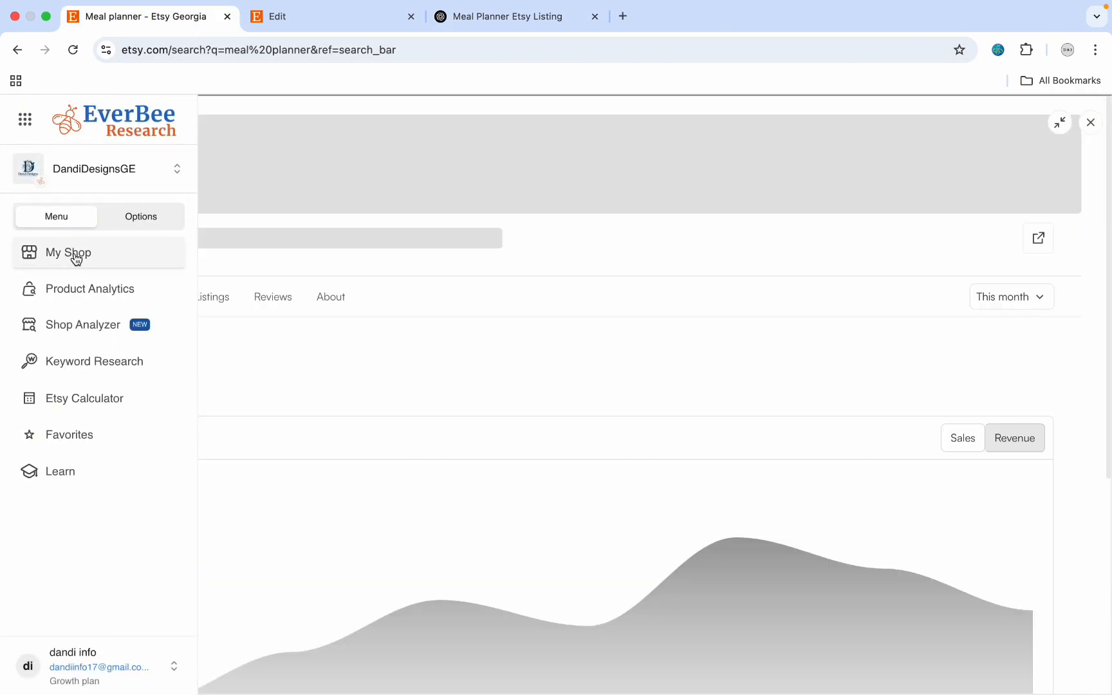
{"action": "left_click", "coordinate": [452, 131]}
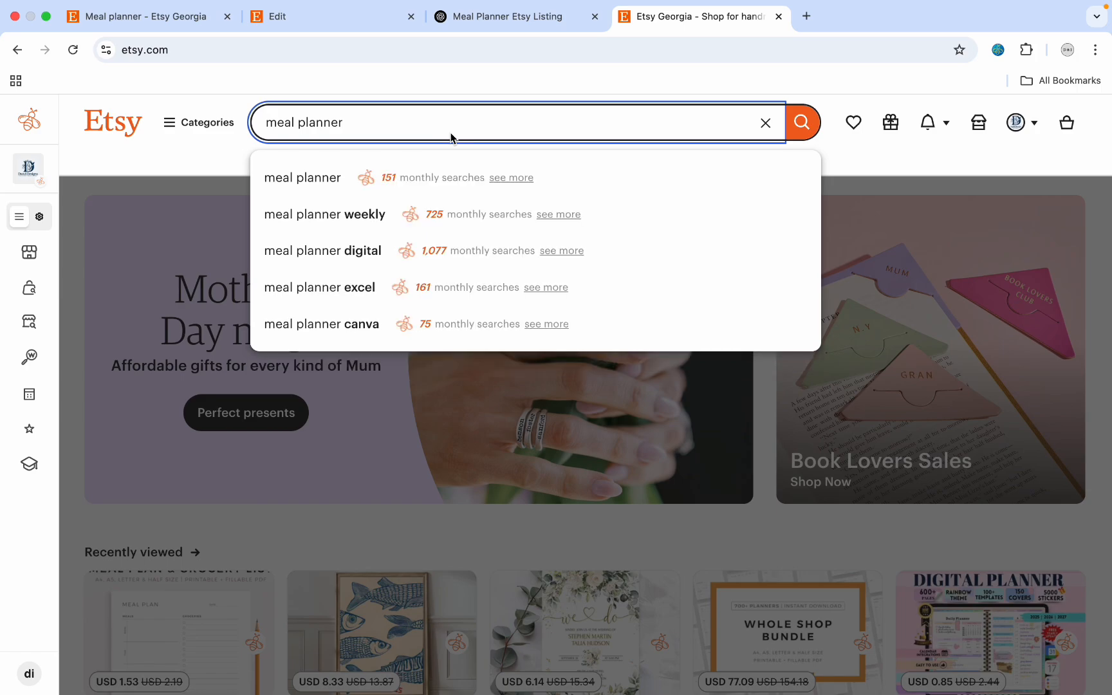
{"action": "left_click", "coordinate": [321, 253]}
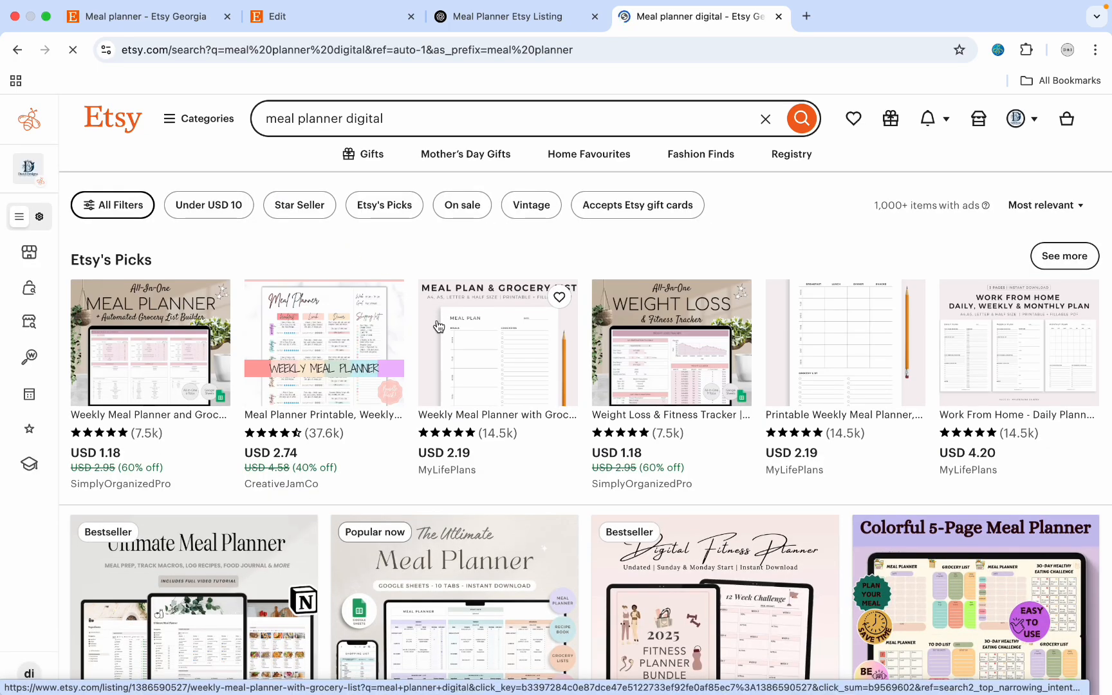
Examine the prices, discounts and monthly sales of competing digital meal planners in the Etsy search results.
{"action": "scroll", "coordinate": [439, 327], "scroll_direction": "down", "scroll_amount": 1}
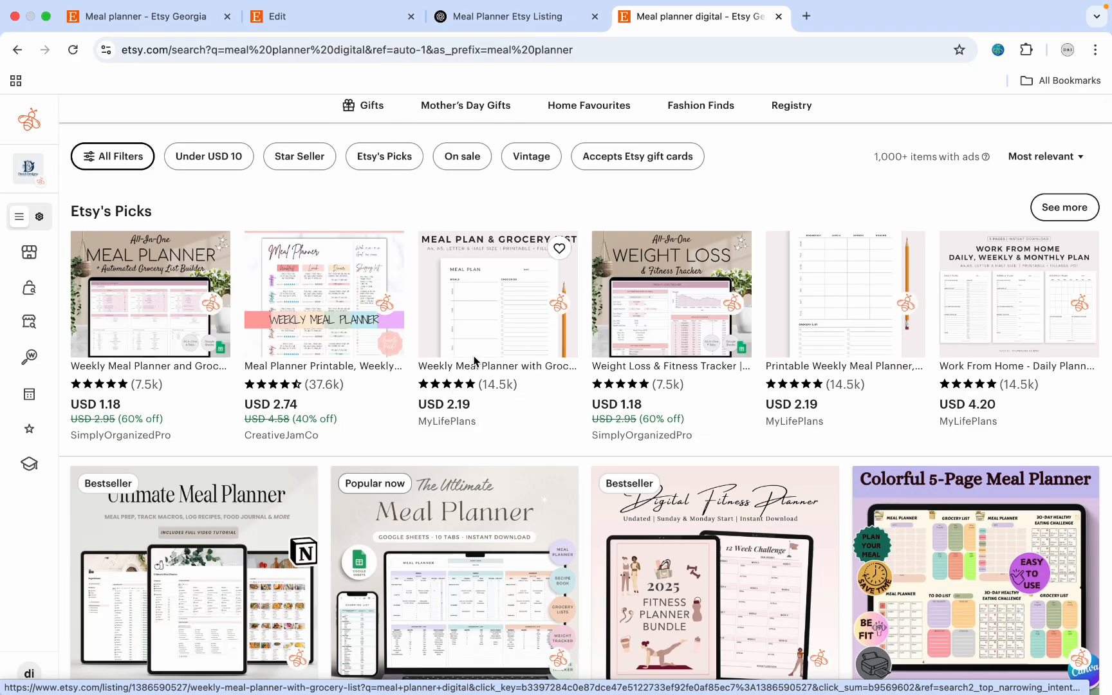
{"action": "scroll", "coordinate": [474, 416], "scroll_direction": "down", "scroll_amount": 2}
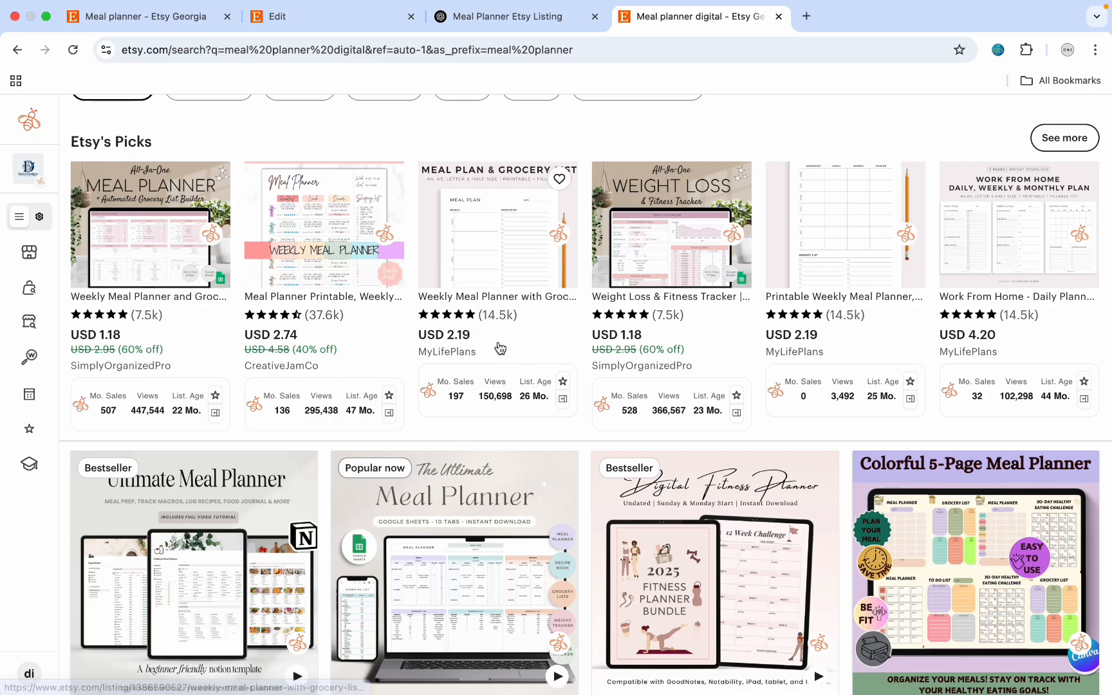
{"action": "scroll", "coordinate": [496, 341], "scroll_direction": "down", "scroll_amount": 3}
{"action": "scroll", "coordinate": [490, 175], "scroll_direction": "down", "scroll_amount": 12}
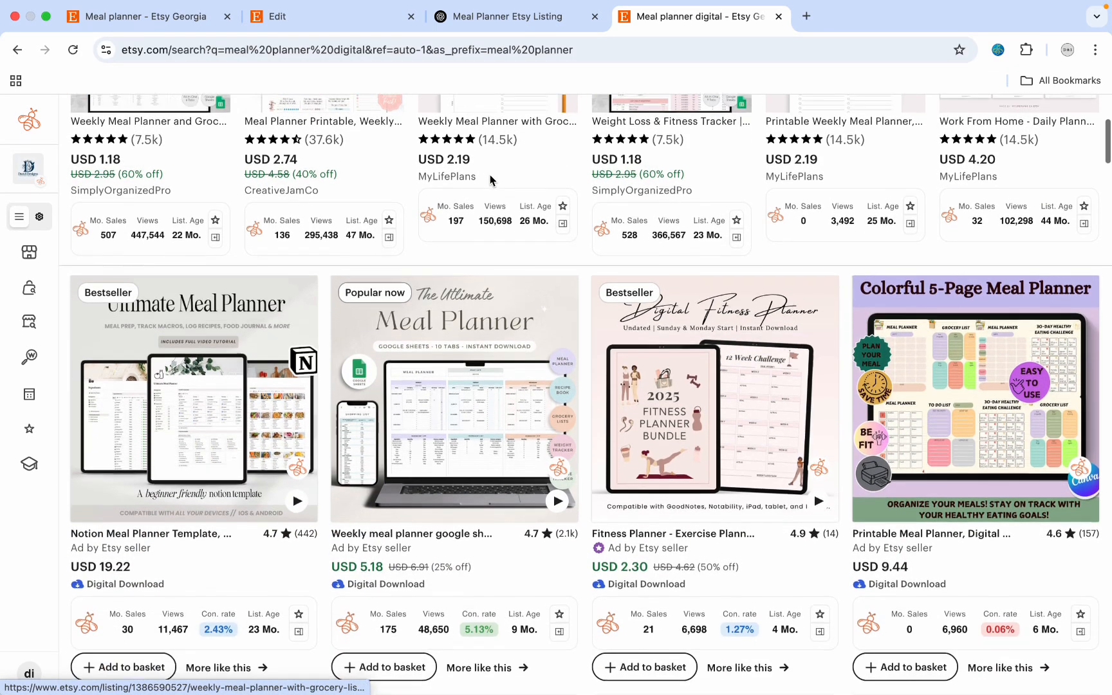
{"action": "scroll", "coordinate": [490, 175], "scroll_direction": "up", "scroll_amount": 7}
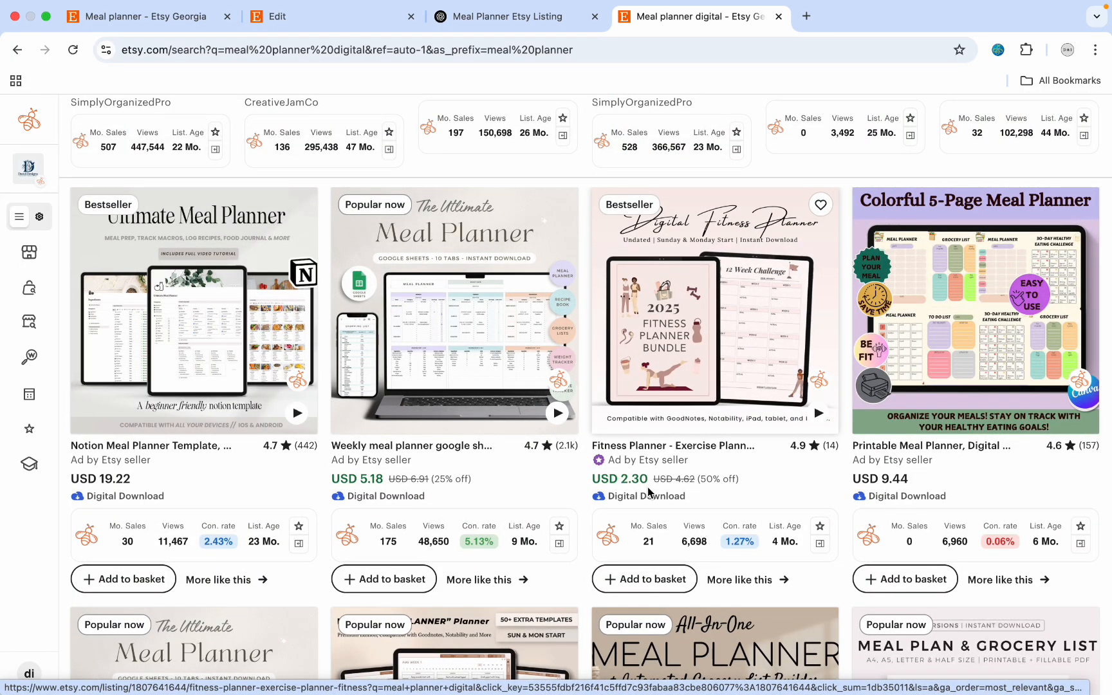
{"action": "scroll", "coordinate": [649, 492], "scroll_direction": "down", "scroll_amount": 5}
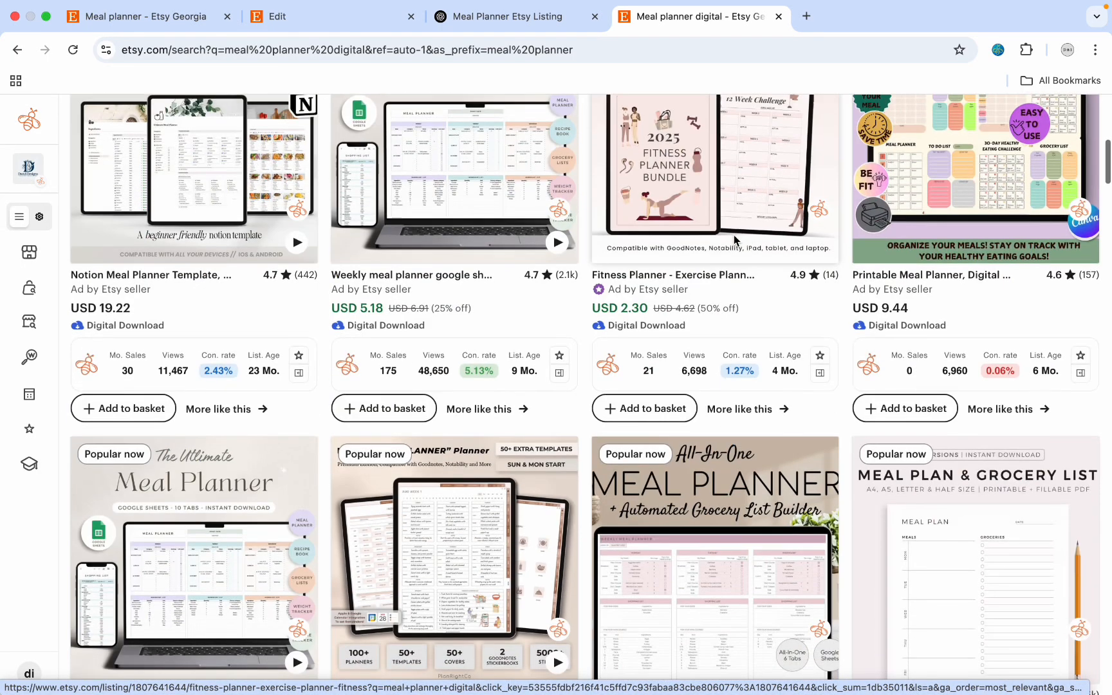
{"action": "scroll", "coordinate": [641, 256], "scroll_direction": "down", "scroll_amount": 5}
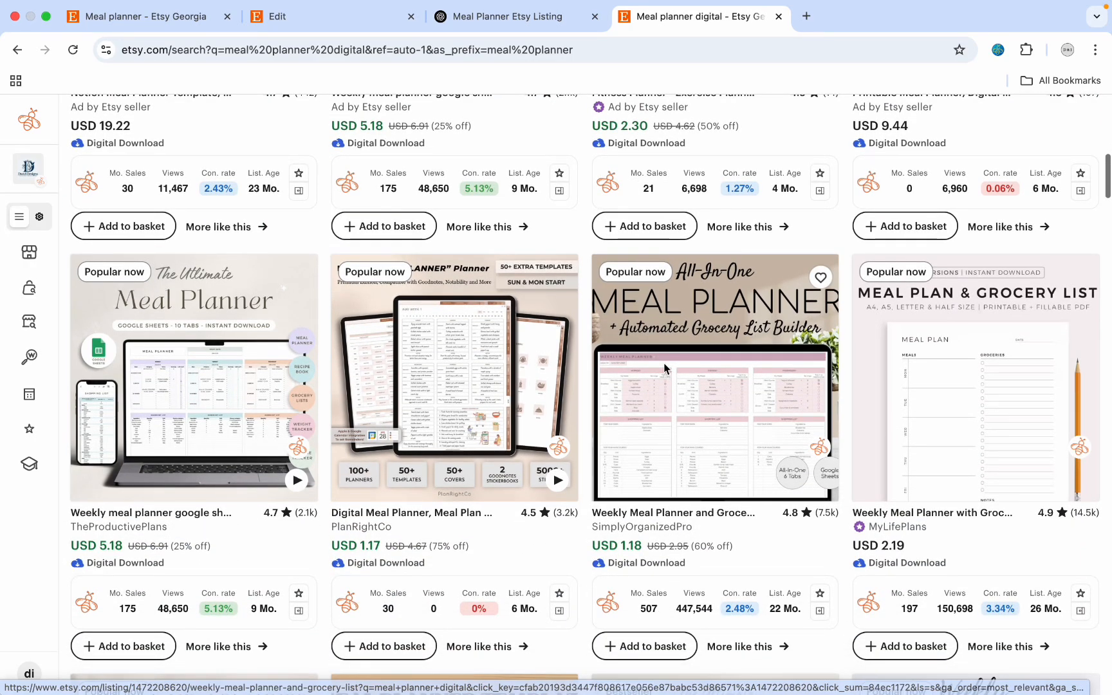
{"action": "scroll", "coordinate": [665, 368], "scroll_direction": "down", "scroll_amount": 2}
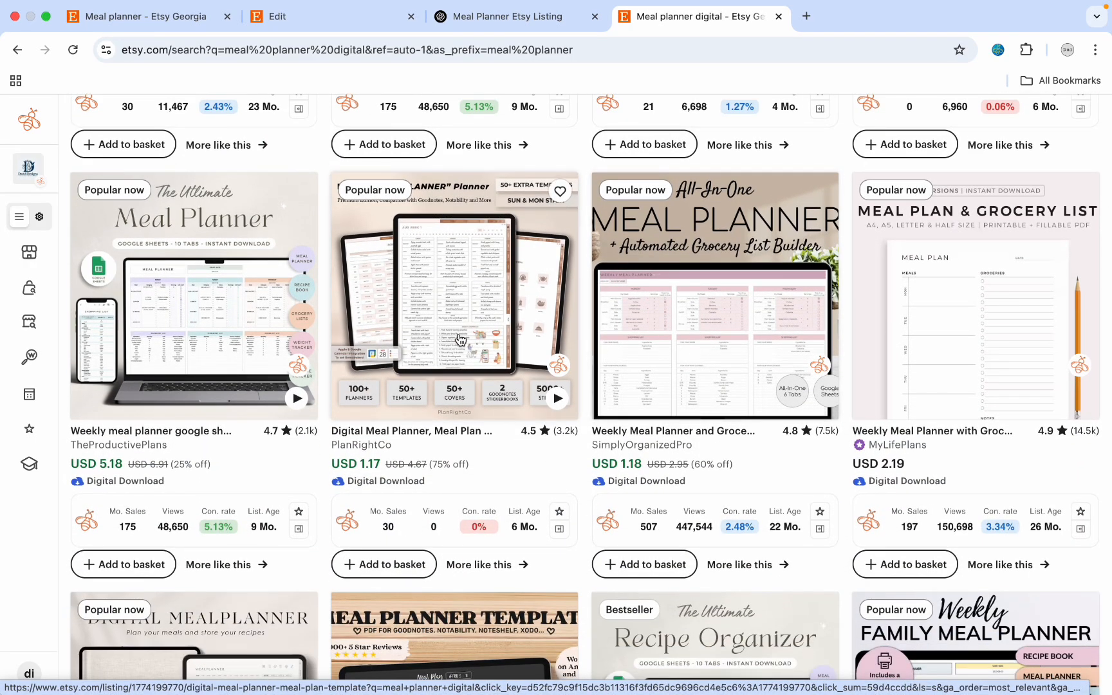
{"action": "scroll", "coordinate": [481, 388], "scroll_direction": "down", "scroll_amount": 13}
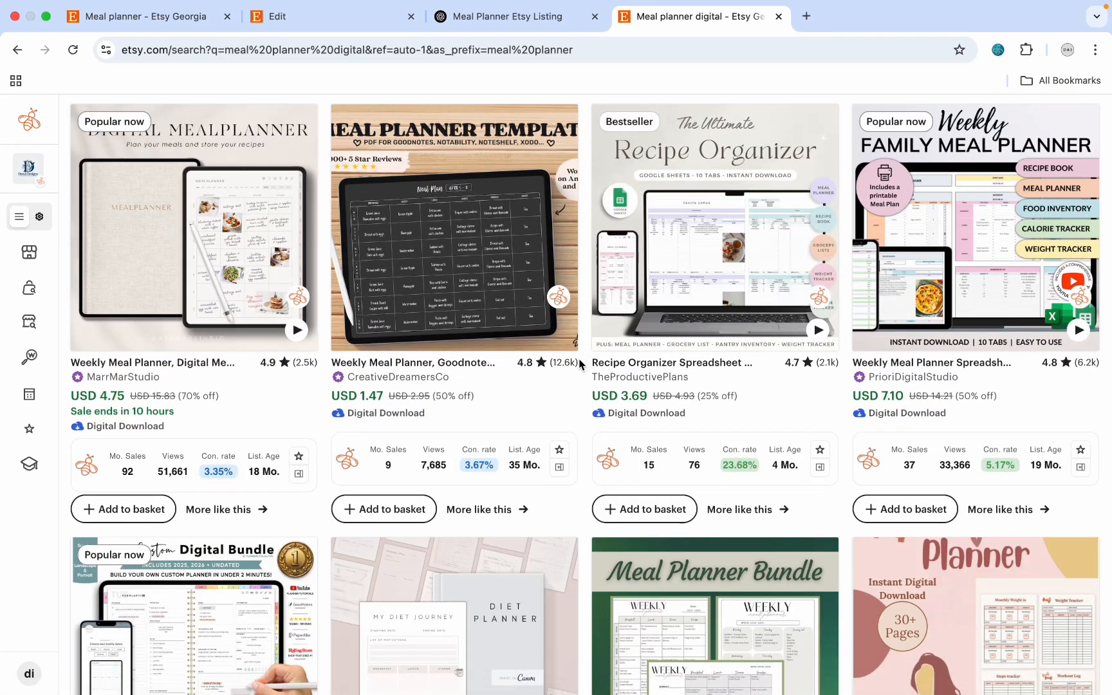
{"action": "scroll", "coordinate": [472, 298], "scroll_direction": "down", "scroll_amount": 13}
{"action": "scroll", "coordinate": [472, 298], "scroll_direction": "down", "scroll_amount": 7}
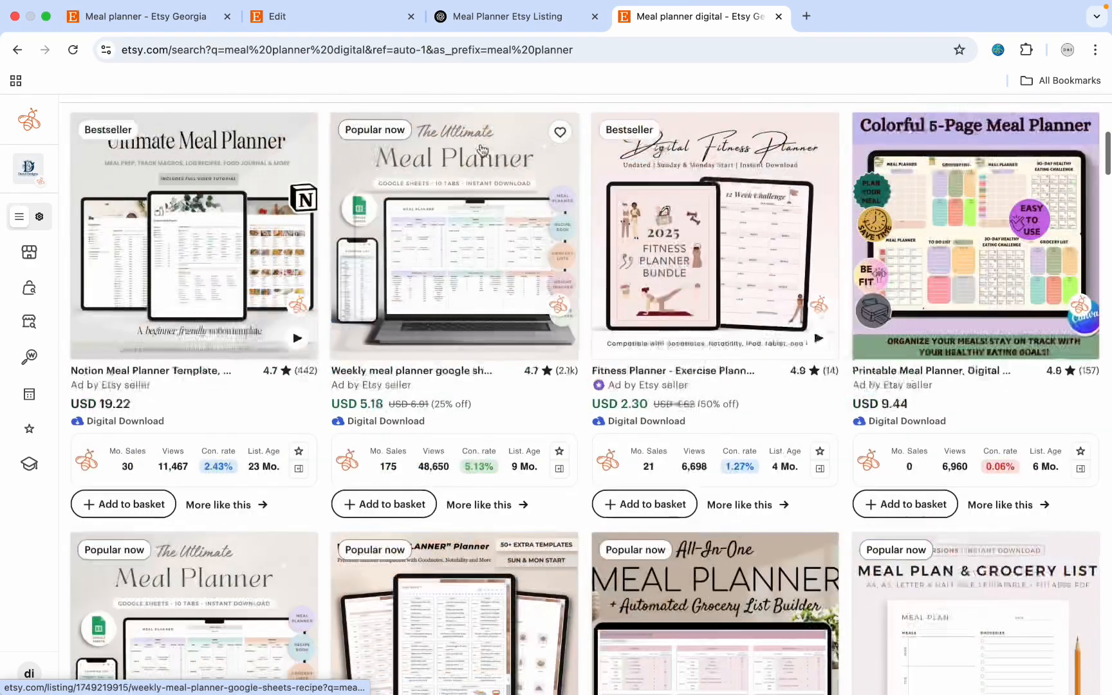
Return to the Etsy listing editor and set the meal planner's price to USD 1.29.
{"action": "left_click", "coordinate": [521, 16]}
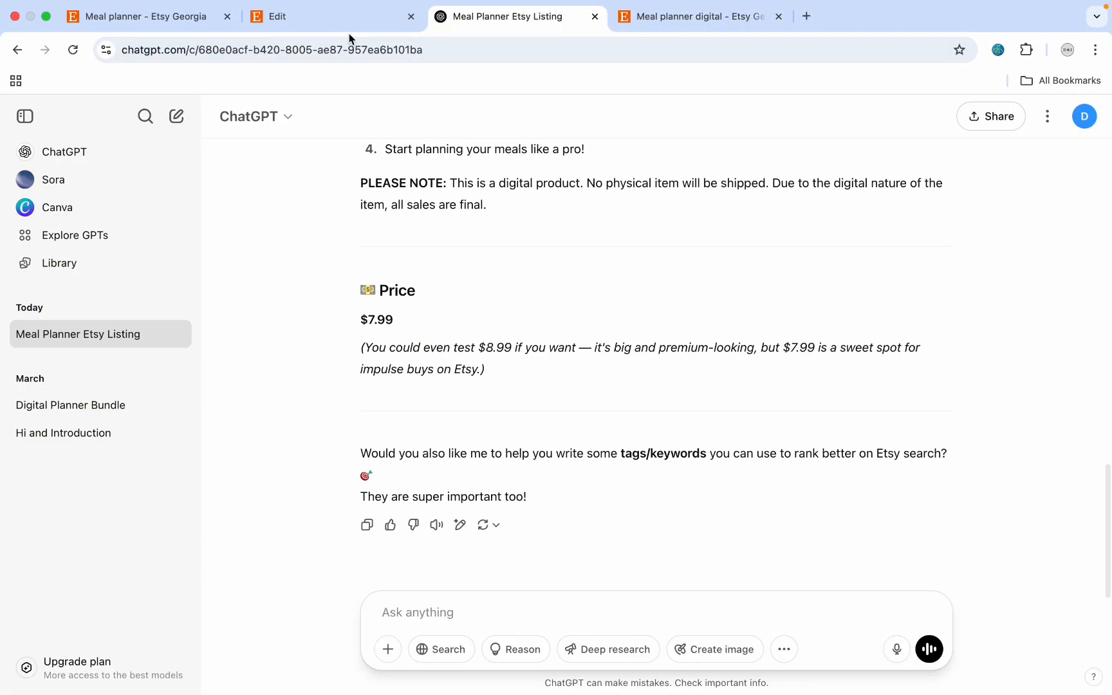
{"action": "left_click", "coordinate": [345, 26]}
{"action": "scroll", "coordinate": [446, 331], "scroll_direction": "down", "scroll_amount": 4}
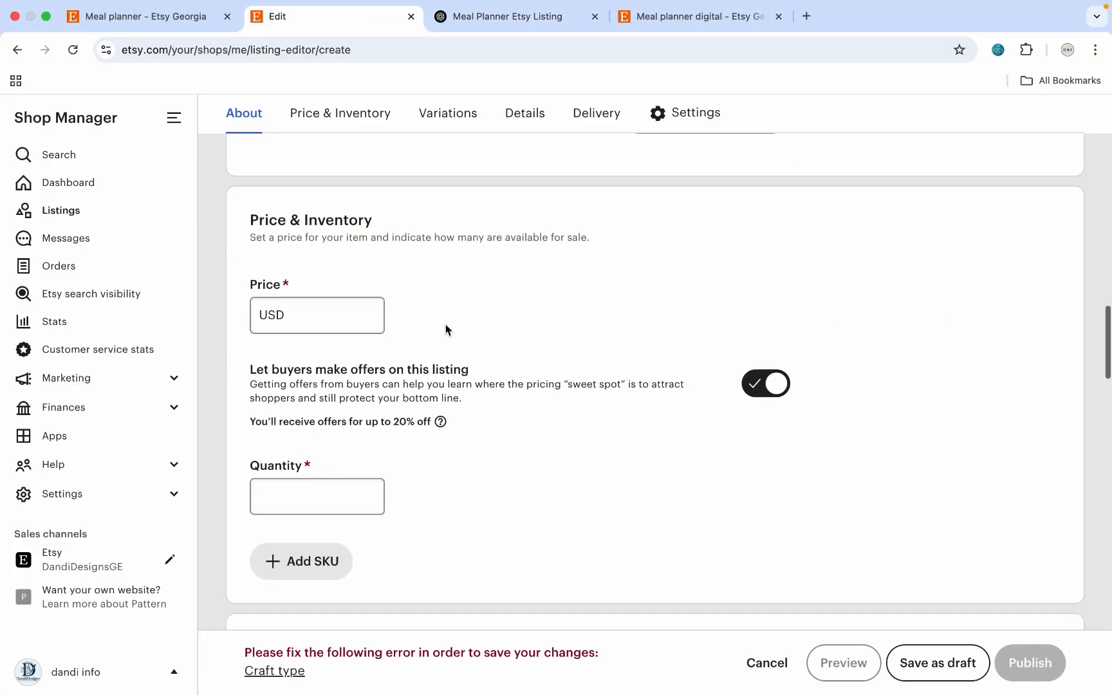
{"action": "left_click", "coordinate": [339, 323]}
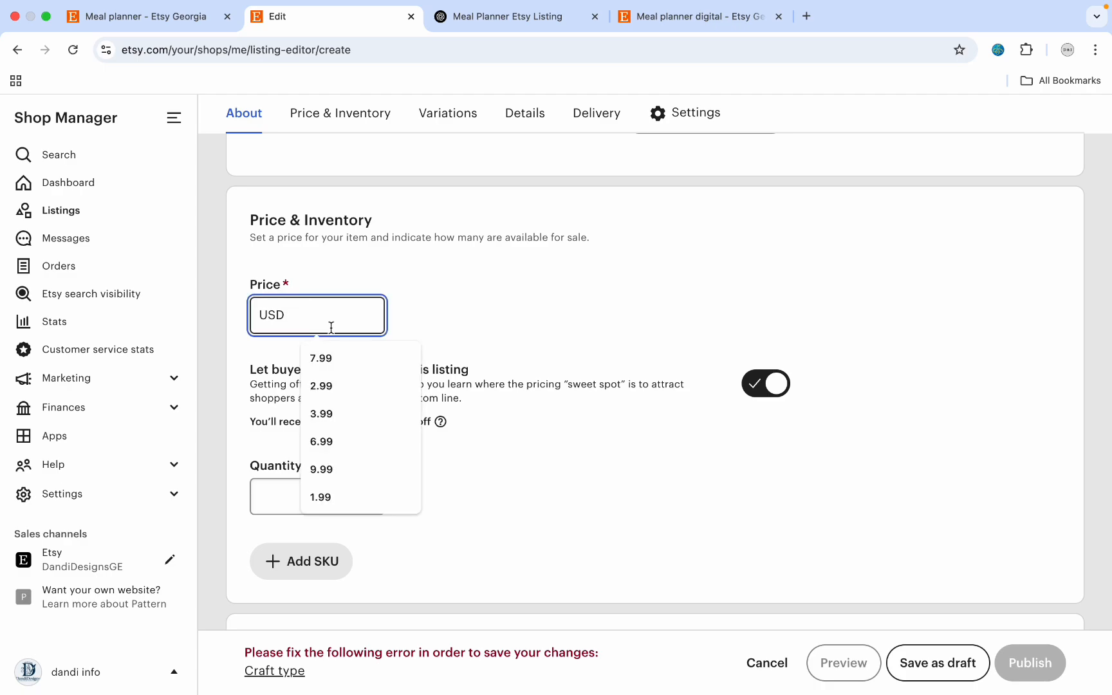
{"action": "type", "text": "1.29"}
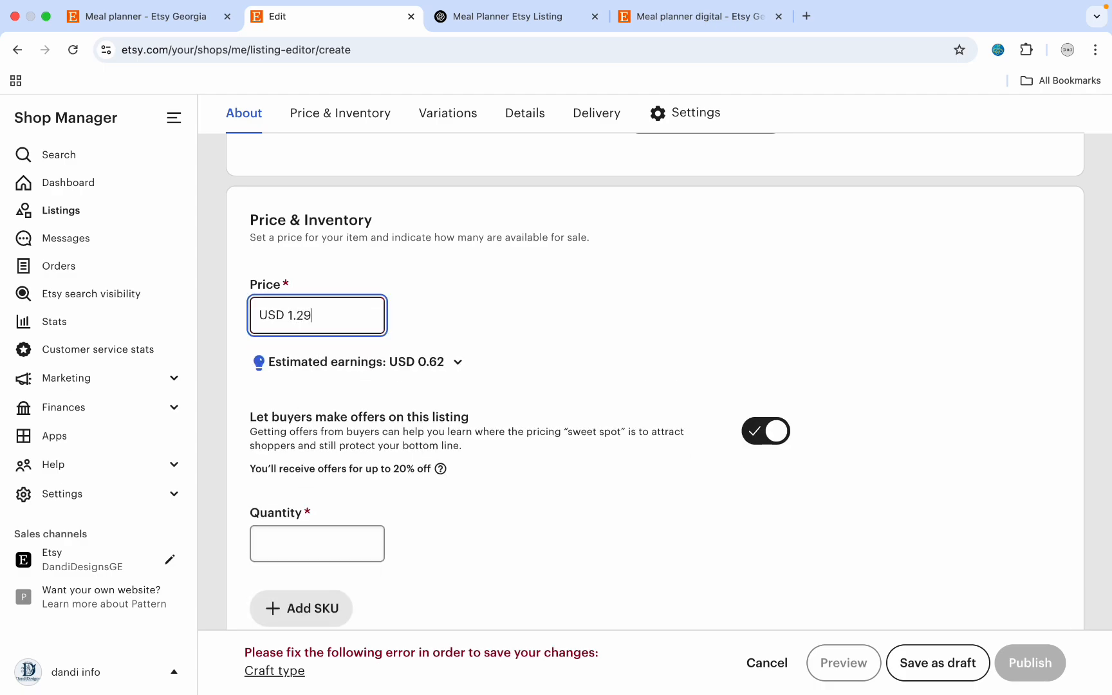
{"action": "left_click", "coordinate": [660, 306]}
Set the listing's available quantity to 999.
{"action": "scroll", "coordinate": [645, 380], "scroll_direction": "down", "scroll_amount": 4}
{"action": "left_click", "coordinate": [337, 301]}
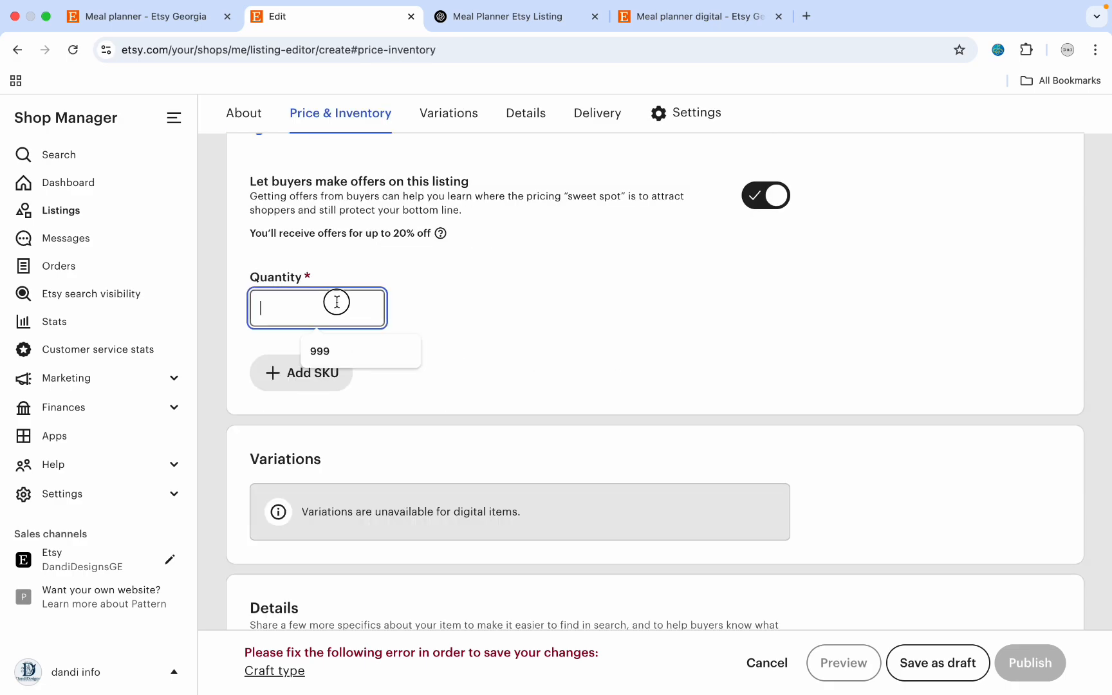
{"action": "type", "text": "999"}
{"action": "left_click", "coordinate": [597, 339]}
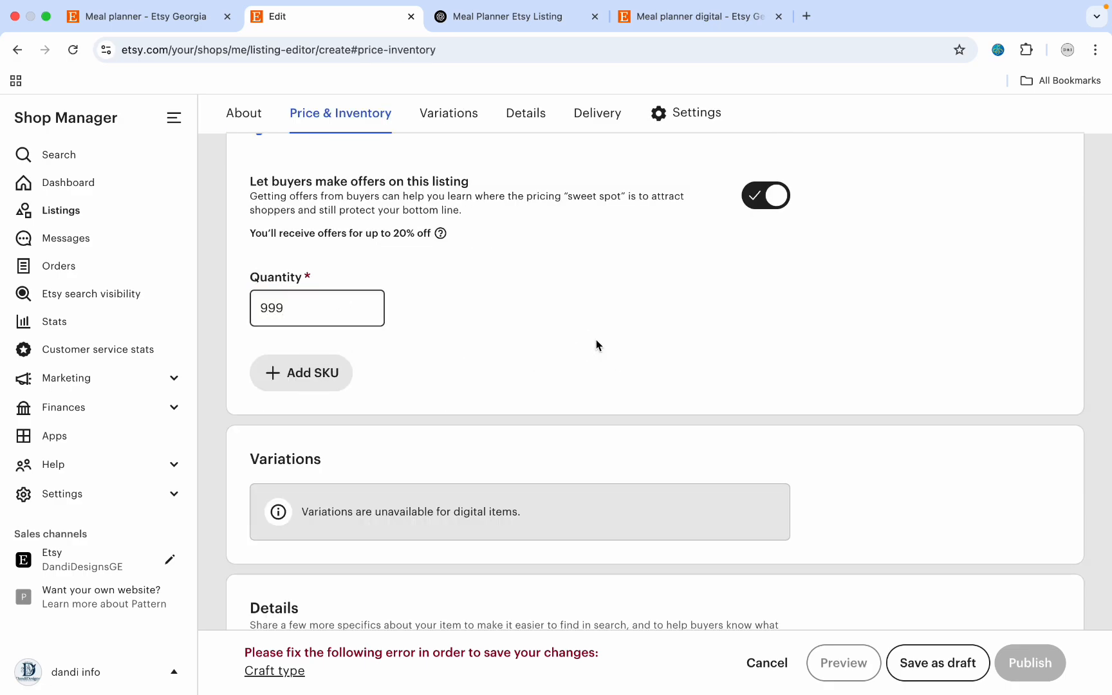
Choose Collage as the listing's required craft type attribute.
{"action": "scroll", "coordinate": [596, 339], "scroll_direction": "down", "scroll_amount": 4}
{"action": "scroll", "coordinate": [596, 339], "scroll_direction": "down", "scroll_amount": 6}
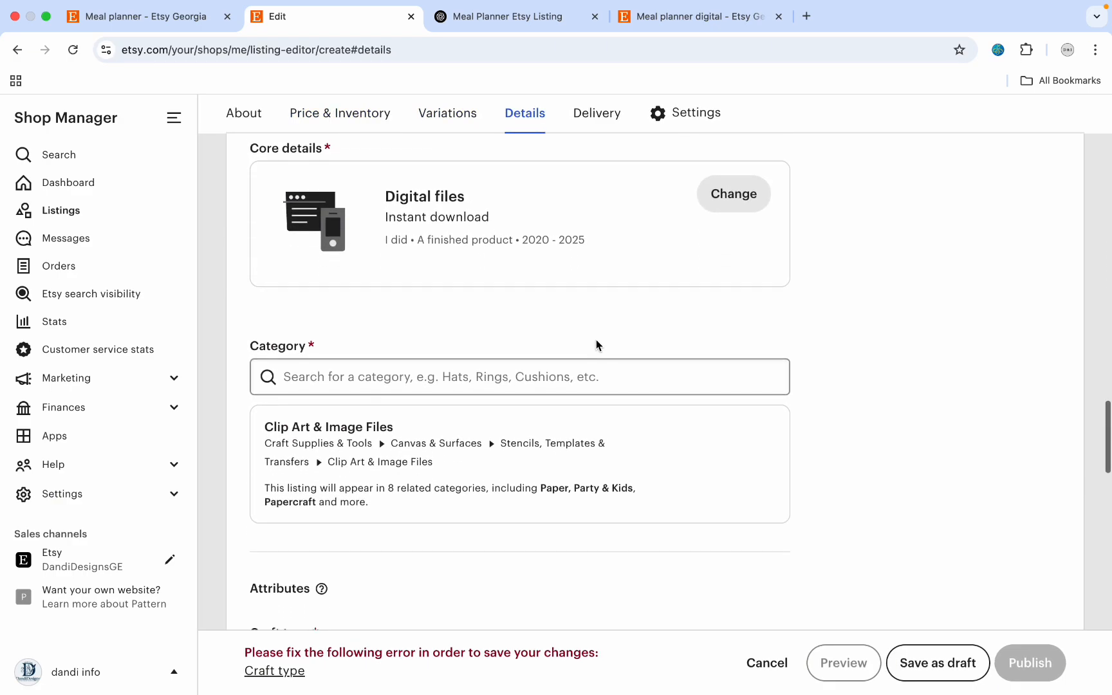
{"action": "scroll", "coordinate": [596, 339], "scroll_direction": "down", "scroll_amount": 4}
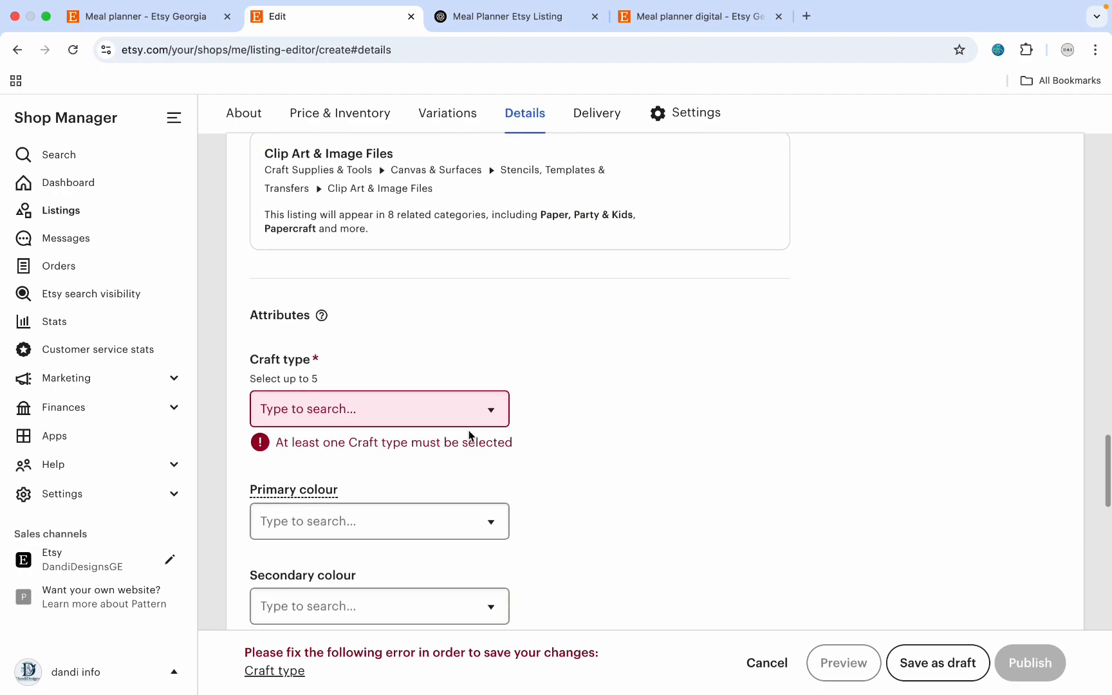
{"action": "left_click", "coordinate": [488, 410]}
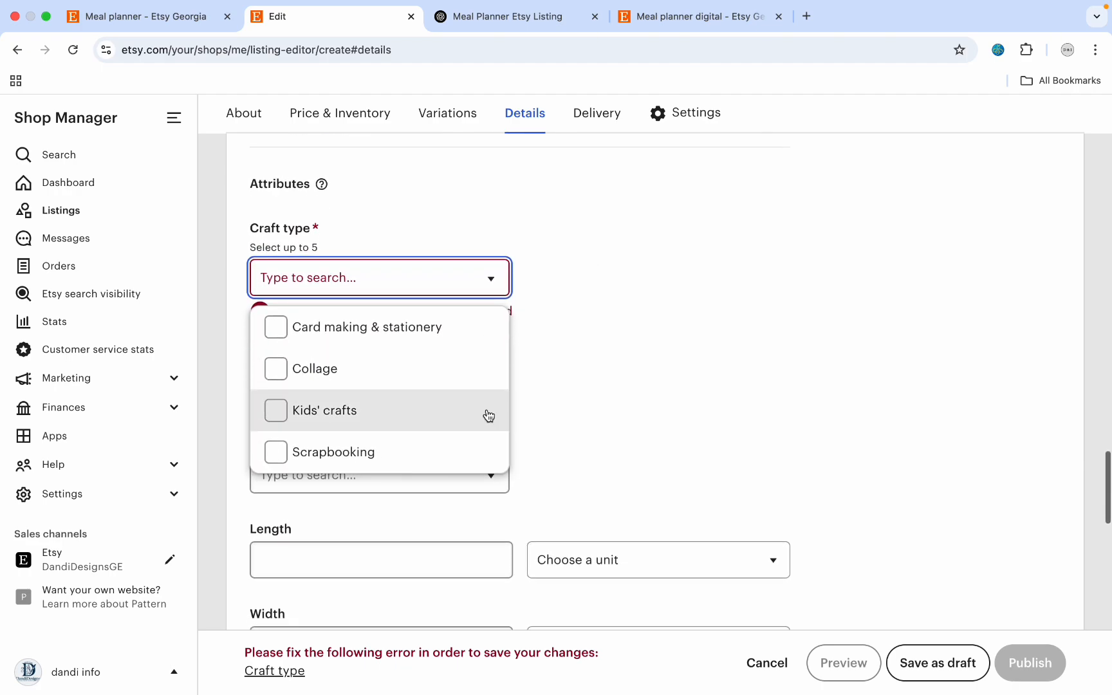
{"action": "left_click", "coordinate": [273, 369]}
{"action": "left_click", "coordinate": [578, 363]}
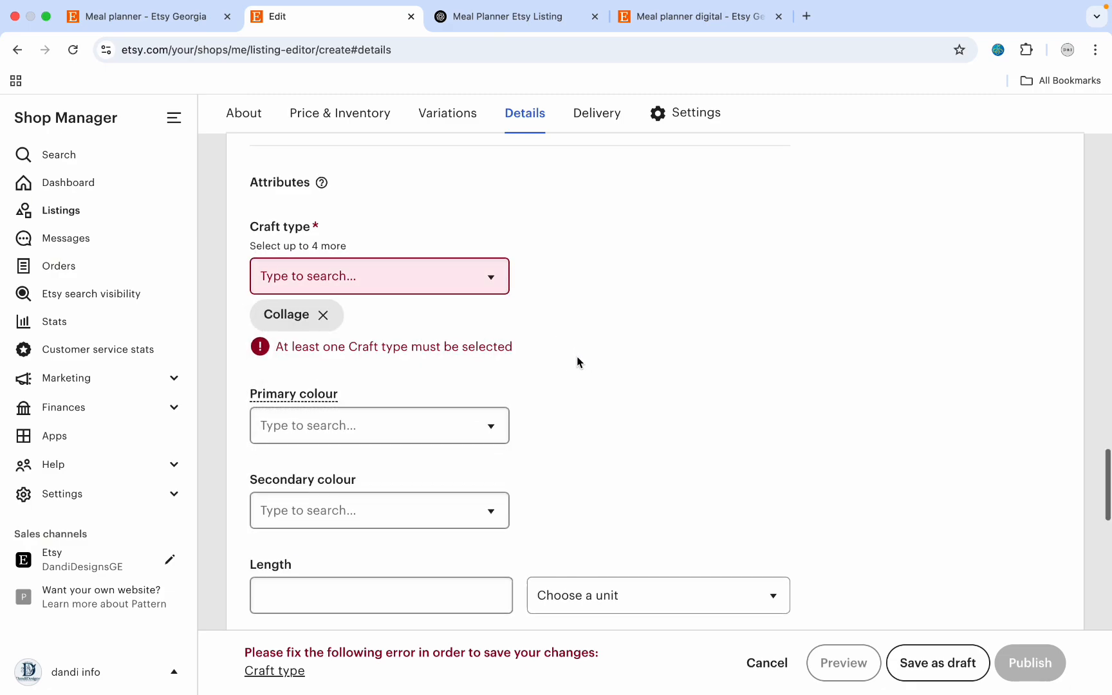
Set the listing's primary colour to Black and its secondary colour to White.
{"action": "scroll", "coordinate": [579, 363], "scroll_direction": "down", "scroll_amount": 2}
{"action": "left_click", "coordinate": [496, 310]}
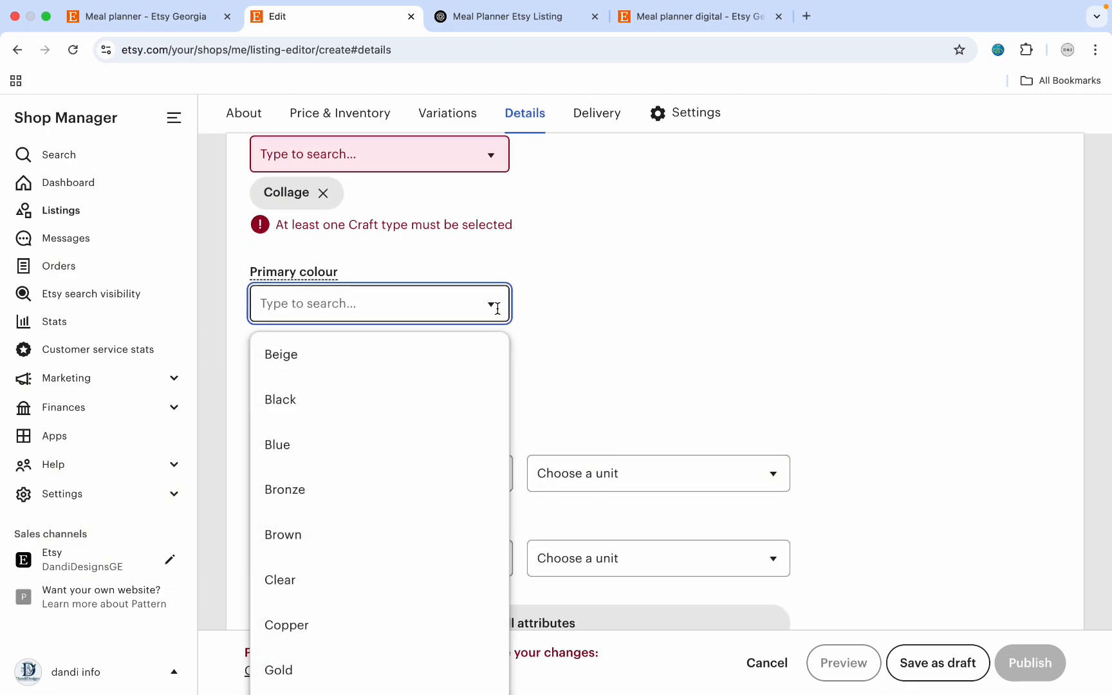
{"action": "left_click", "coordinate": [557, 303]}
{"action": "scroll", "coordinate": [556, 303], "scroll_direction": "down", "scroll_amount": 1}
{"action": "left_click", "coordinate": [496, 258]}
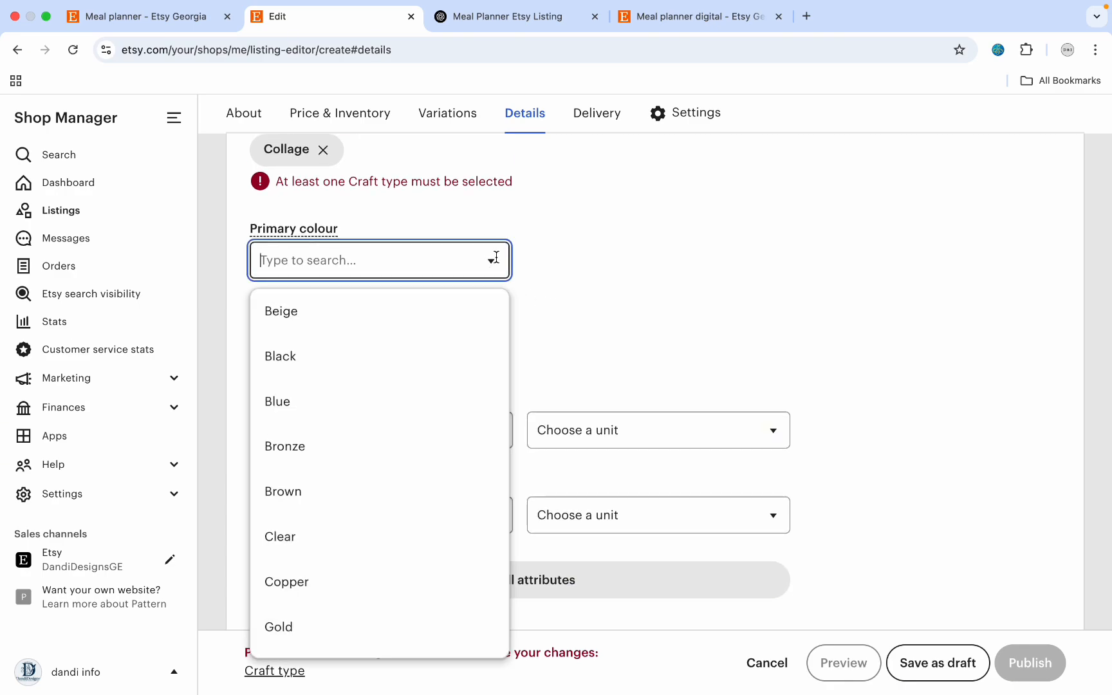
{"action": "left_click", "coordinate": [352, 362]}
{"action": "scroll", "coordinate": [568, 299], "scroll_direction": "down", "scroll_amount": 1}
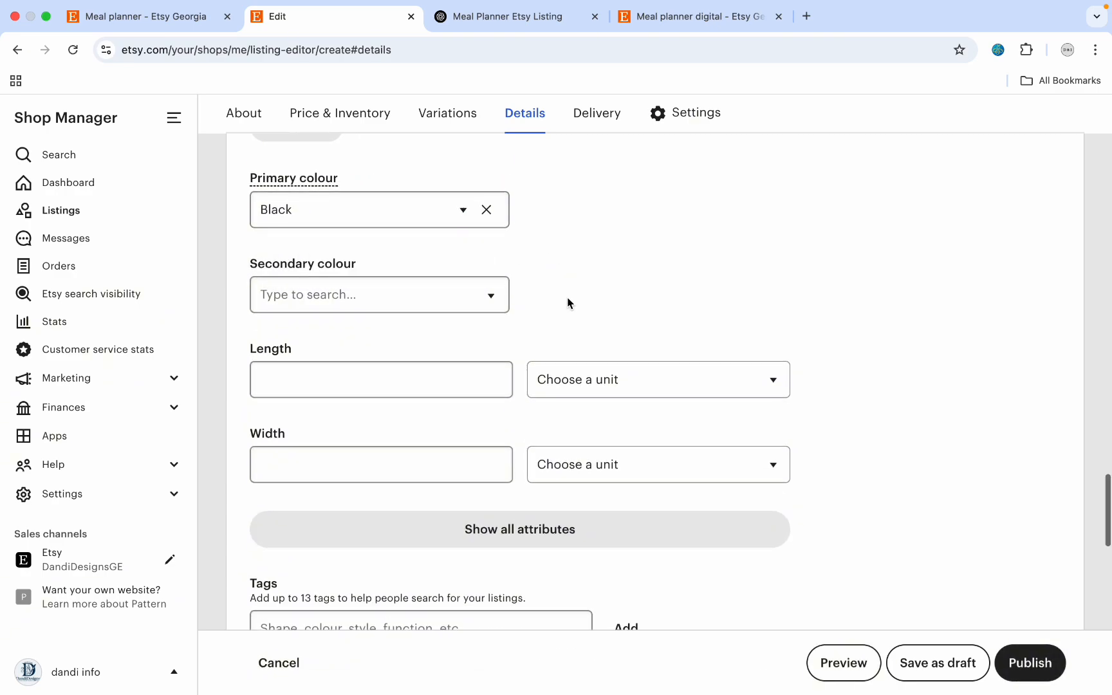
{"action": "left_click", "coordinate": [473, 299]}
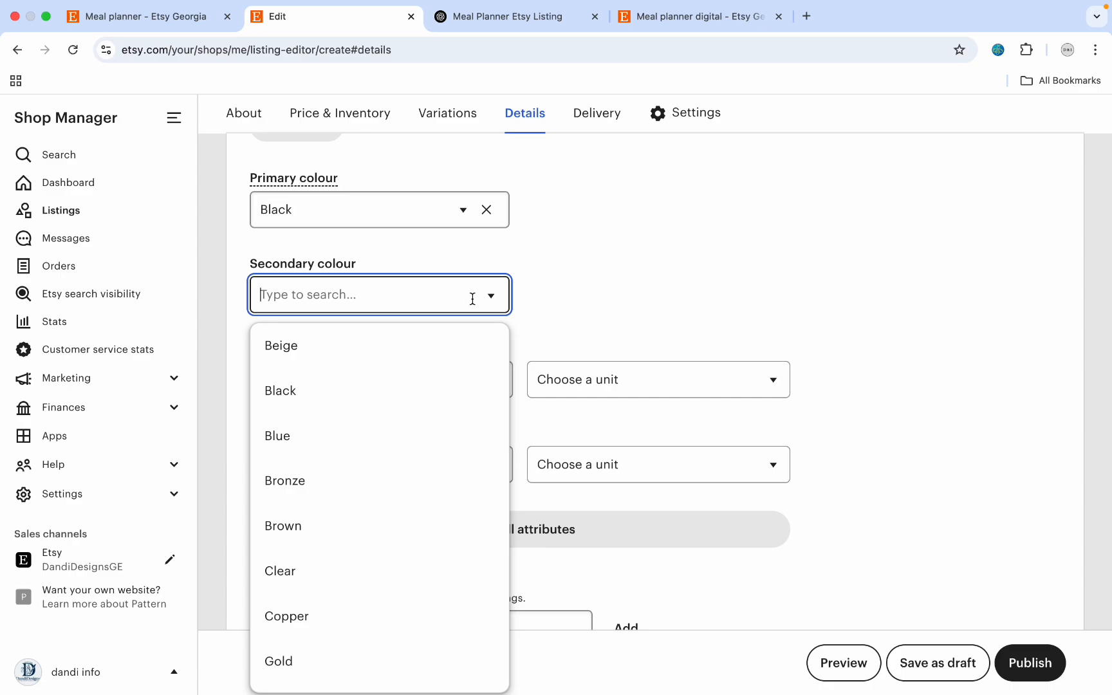
{"action": "type", "text": "whi"}
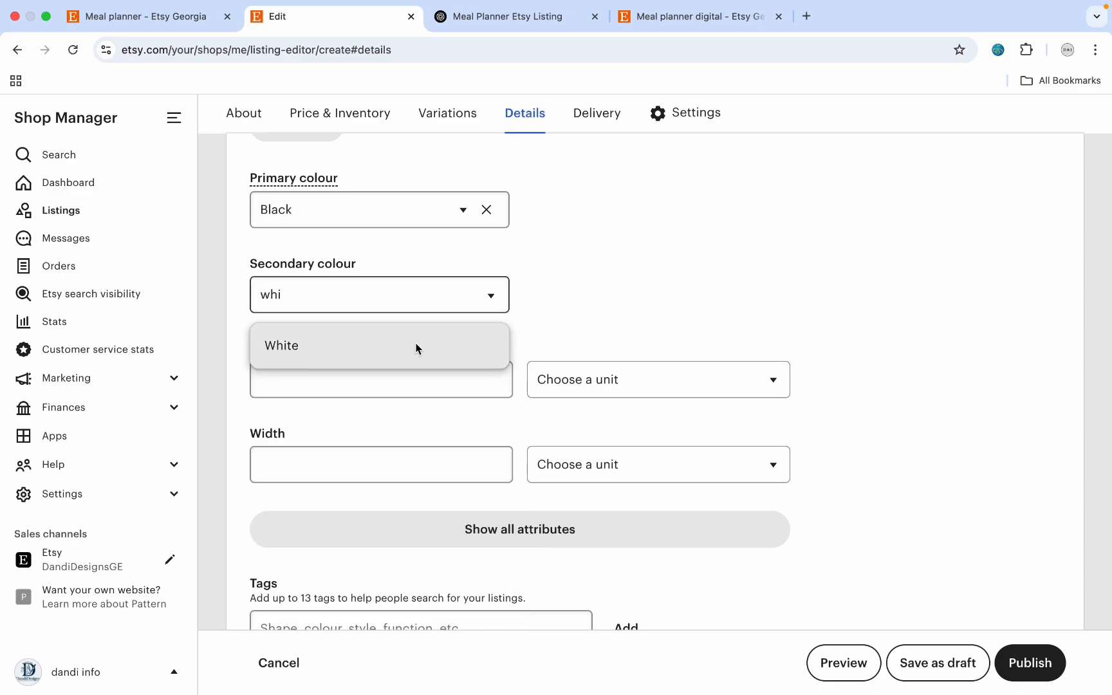
{"action": "left_click", "coordinate": [416, 343]}
Add the tags "planners" and "meal planner" to the listing.
{"action": "scroll", "coordinate": [412, 351], "scroll_direction": "down", "scroll_amount": 5}
{"action": "scroll", "coordinate": [412, 351], "scroll_direction": "down", "scroll_amount": 3}
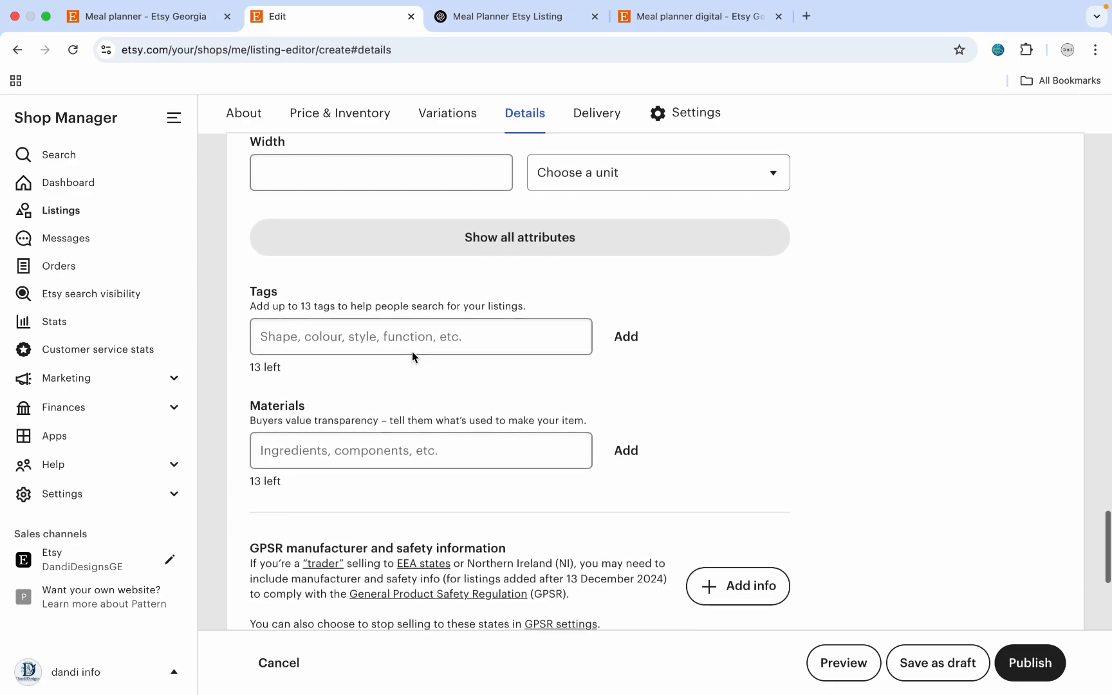
{"action": "left_click", "coordinate": [429, 340]}
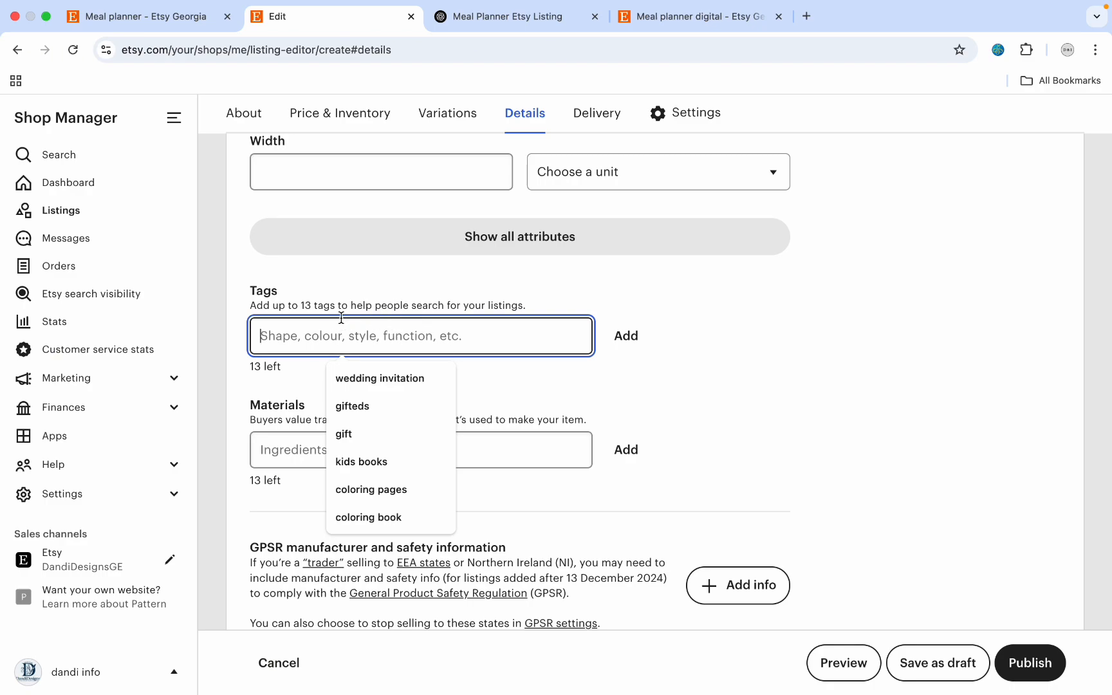
{"action": "type", "text": "planners"}
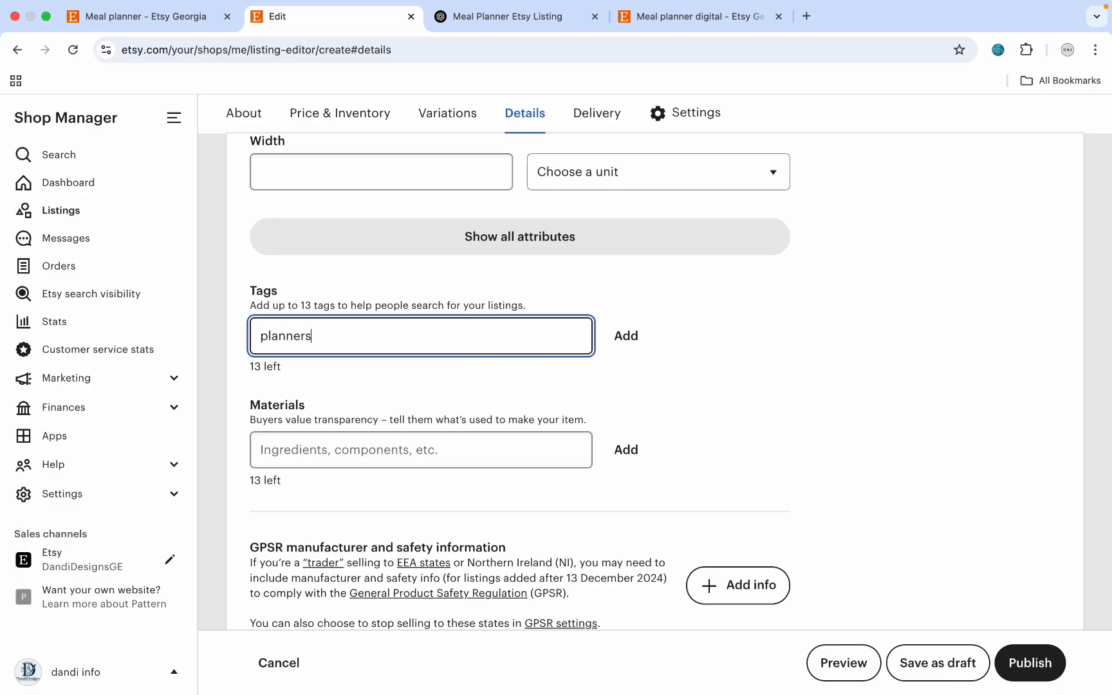
{"action": "key", "text": "Return"}
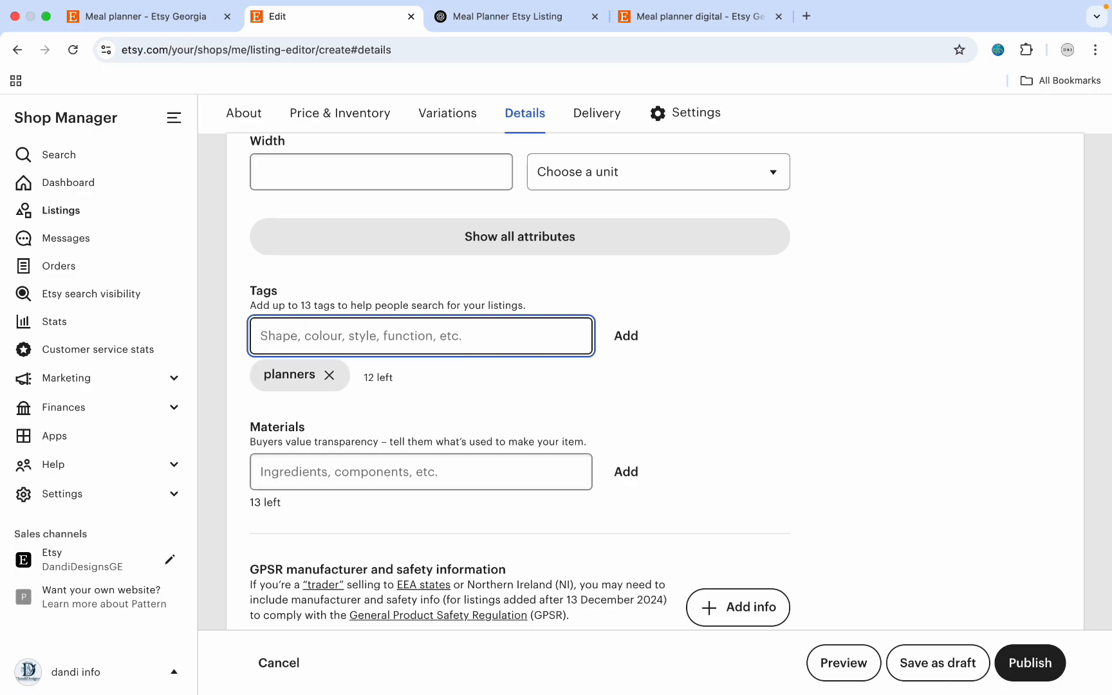
{"action": "type", "text": "meal planner"}
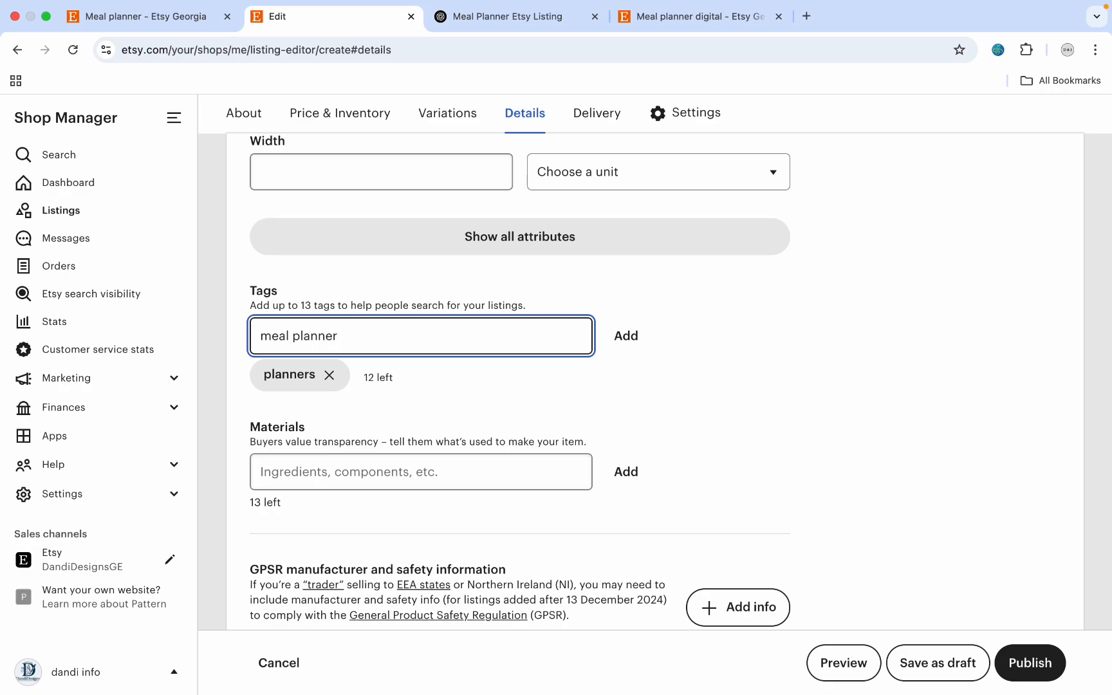
{"action": "key", "text": "Return"}
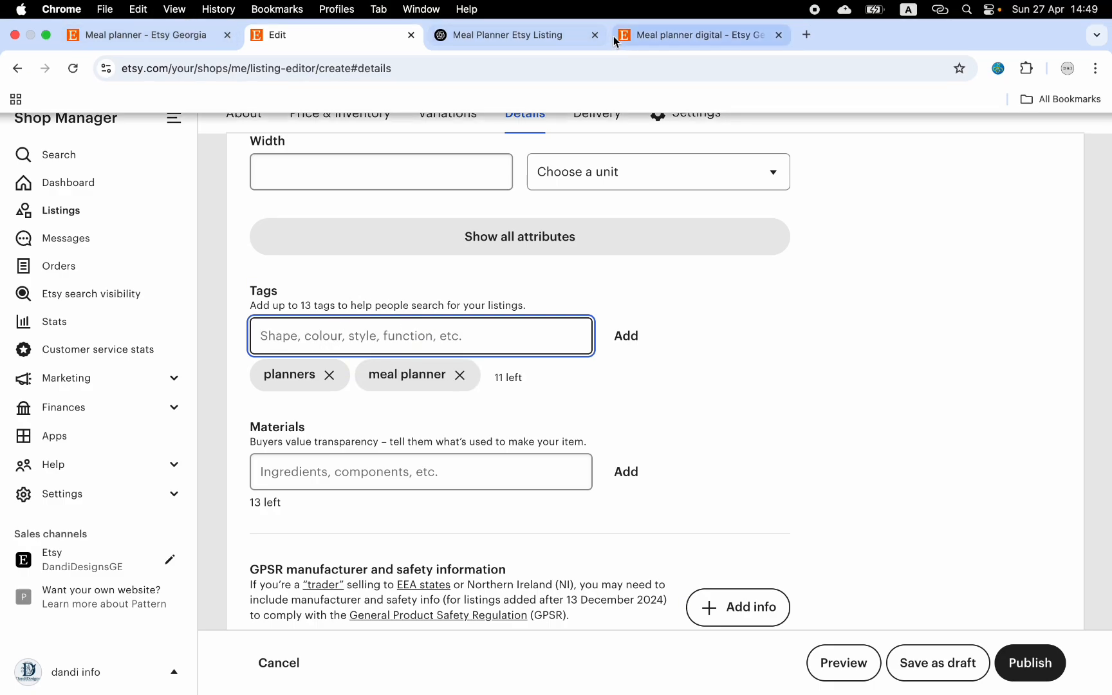
Switch to the Etsy search results and look up "meal planner" in EverBee's Keyword Research.
{"action": "left_click", "coordinate": [689, 37]}
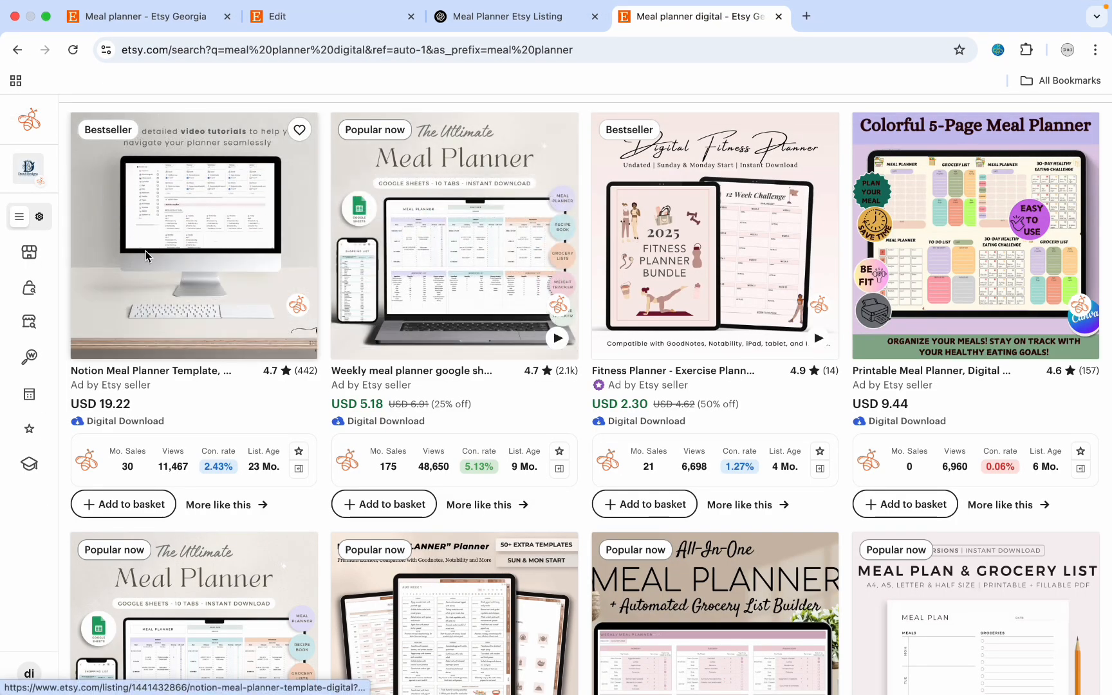
{"action": "mouse_move", "coordinate": [39, 373]}
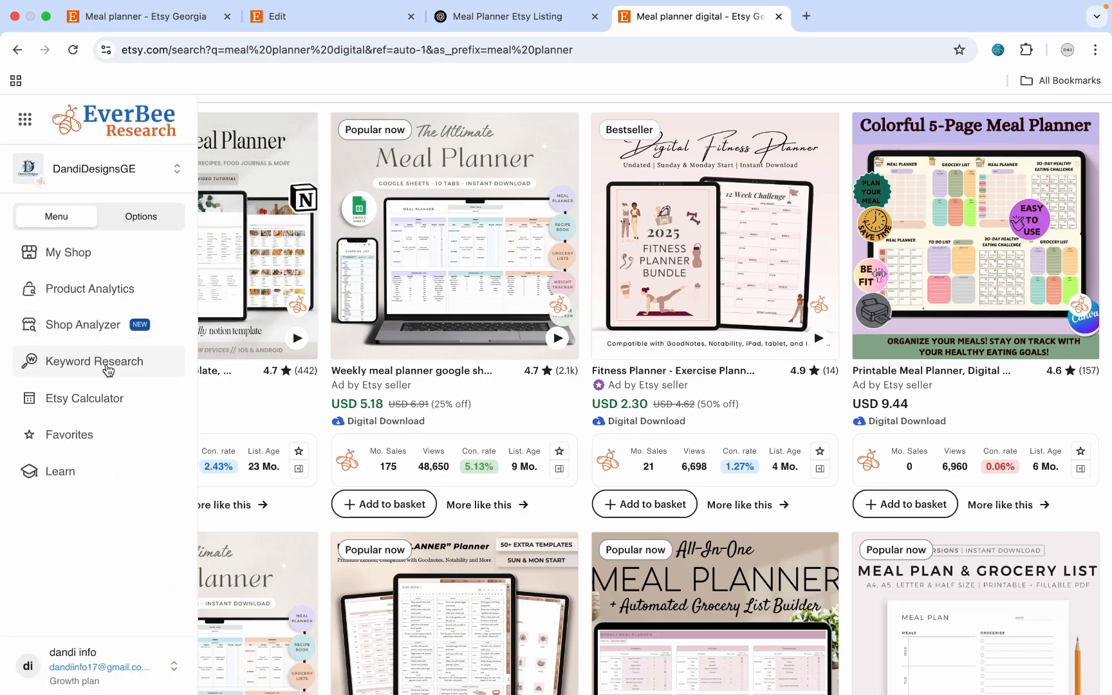
{"action": "left_click", "coordinate": [87, 371]}
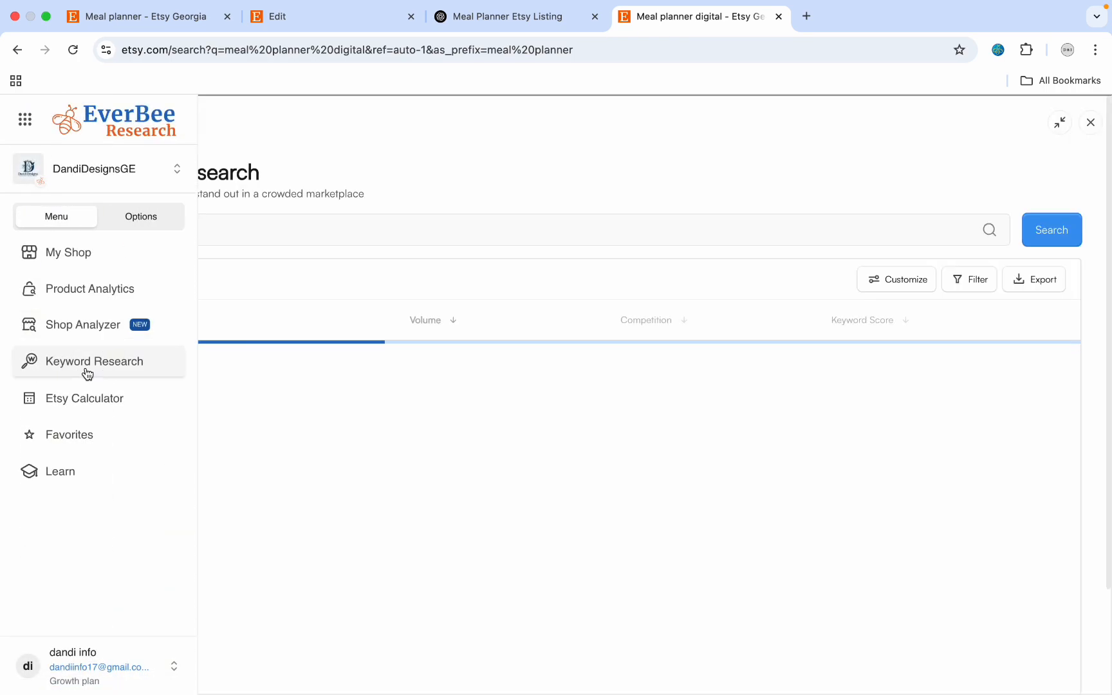
{"action": "left_click", "coordinate": [391, 225]}
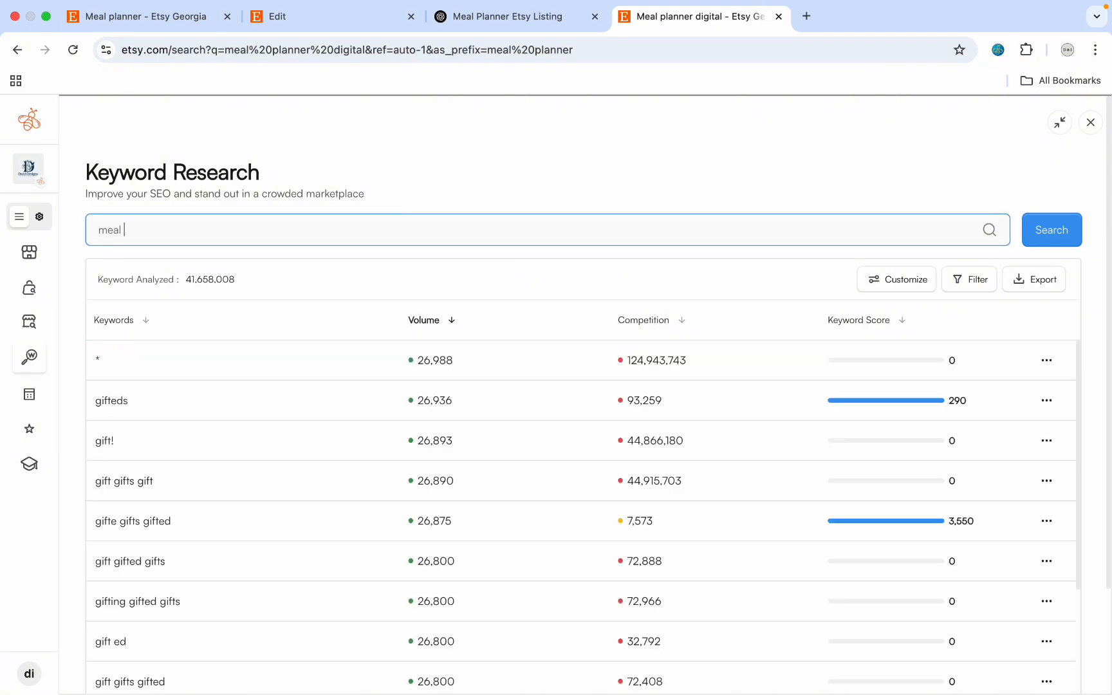
{"action": "key", "text": "Return"}
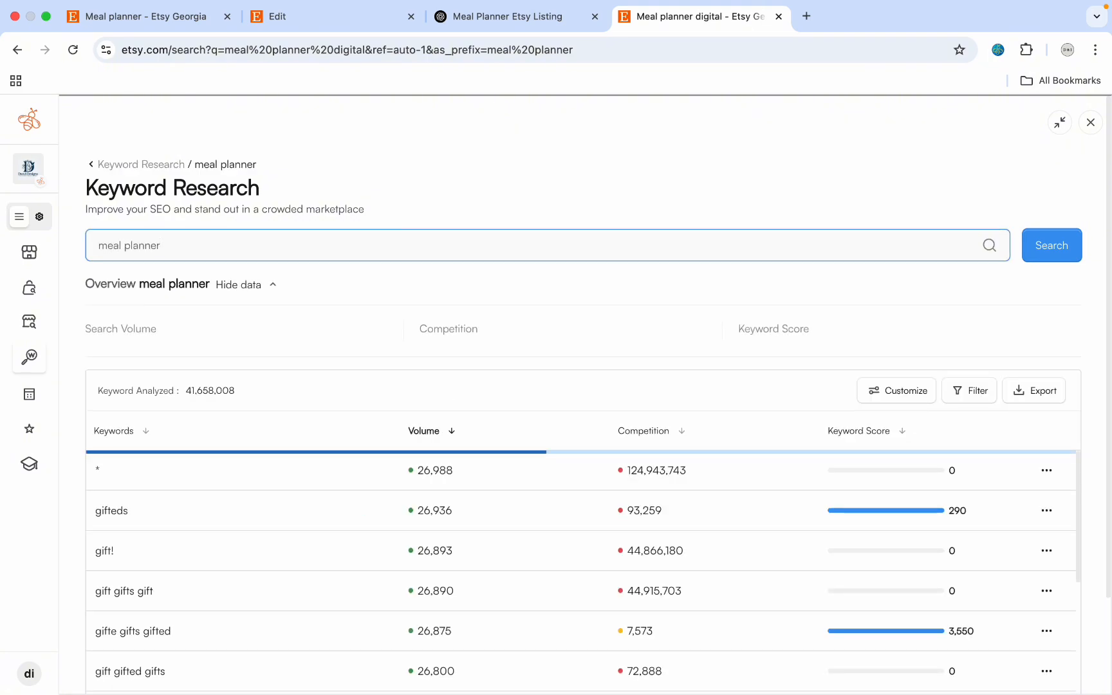
Back in the listing editor, fill the remaining tags with related keywords such as "food meal planner", "digital meal planner" and "meal planners digita".
{"action": "key", "text": "super+2"}
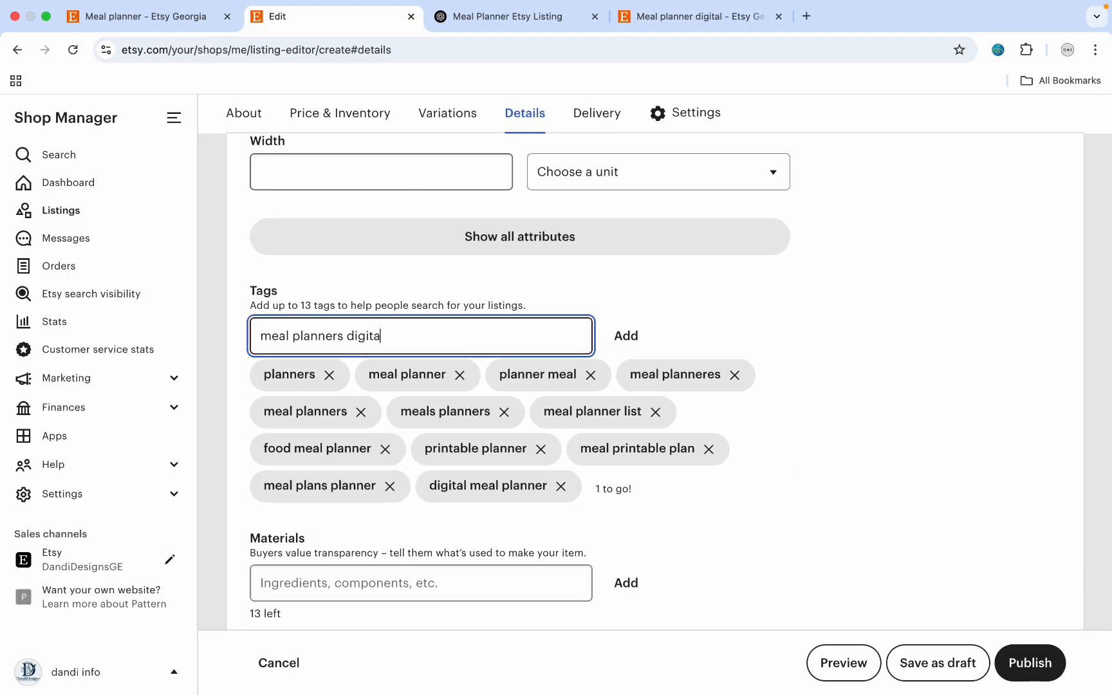
{"action": "key", "text": "Return"}
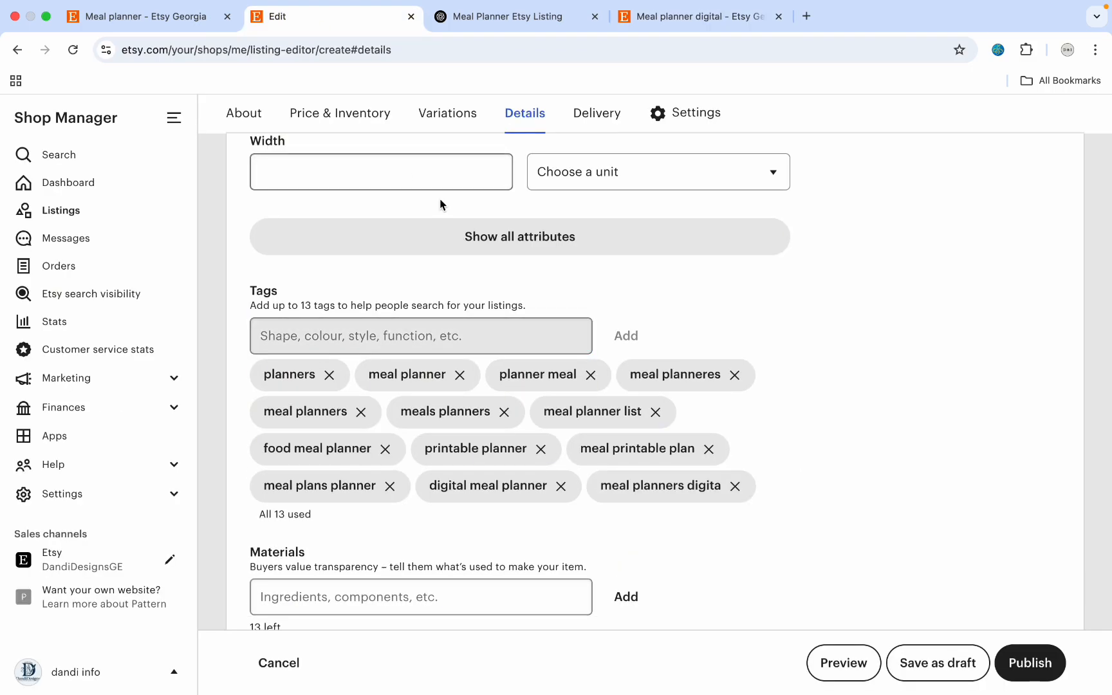
Add "pdf" to the listing's materials.
{"action": "scroll", "coordinate": [440, 205], "scroll_direction": "down", "scroll_amount": 5}
{"action": "left_click", "coordinate": [367, 319]}
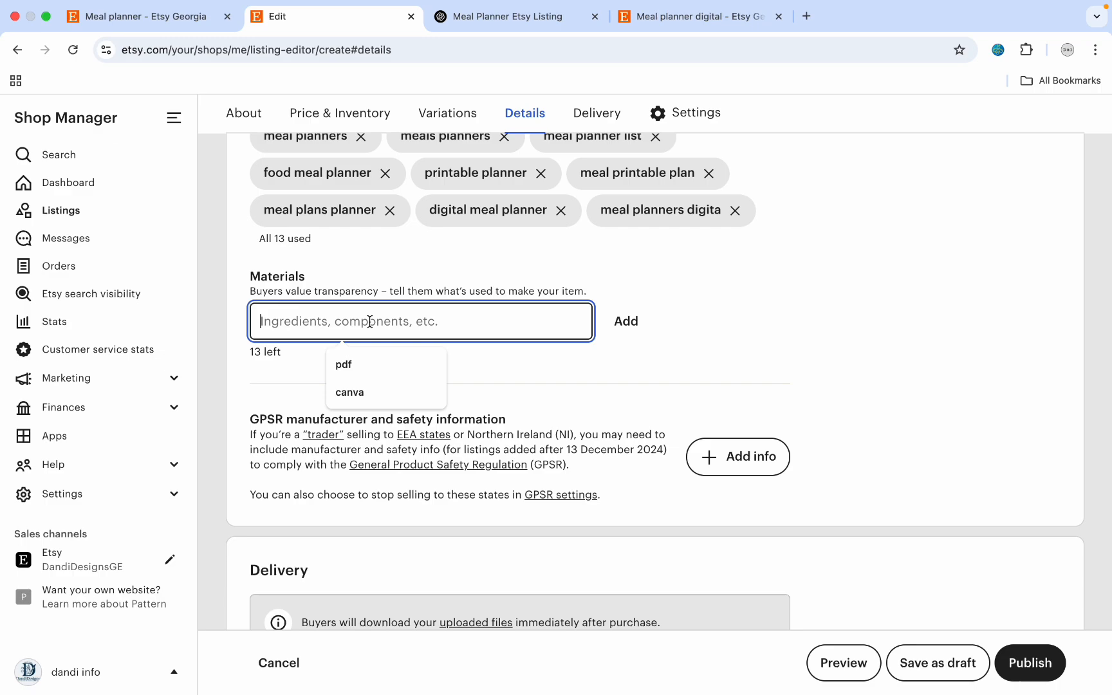
{"action": "left_click", "coordinate": [382, 373]}
{"action": "left_click", "coordinate": [634, 322]}
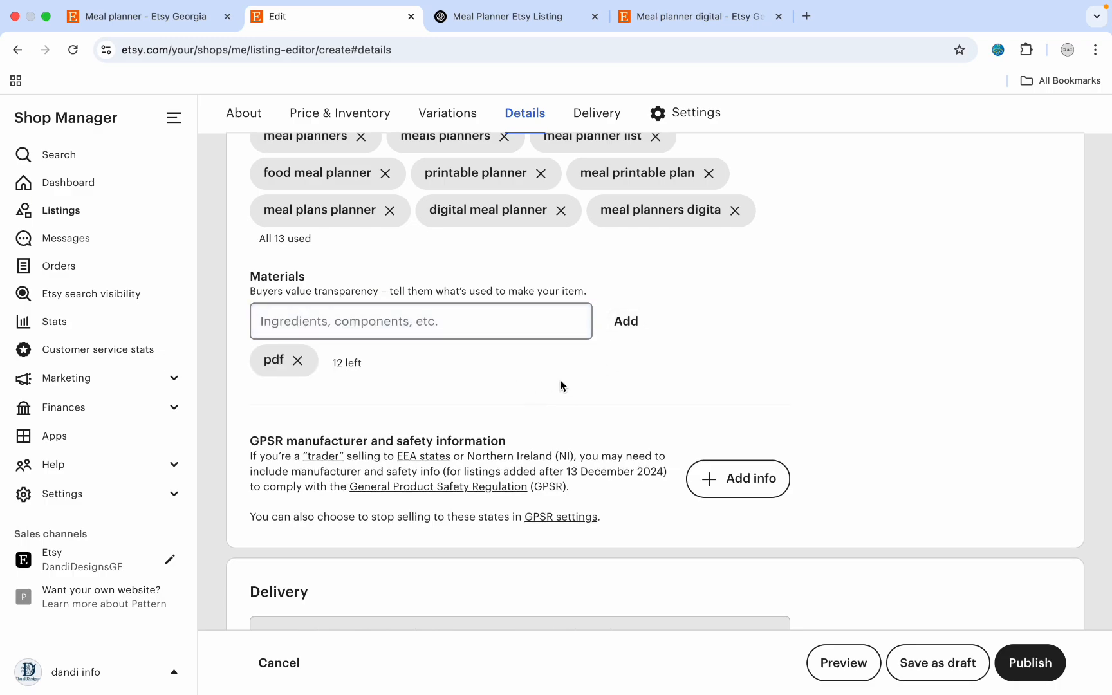
Start adding a new shop section for the listing from its shop section setting.
{"action": "scroll", "coordinate": [560, 385], "scroll_direction": "down", "scroll_amount": 10}
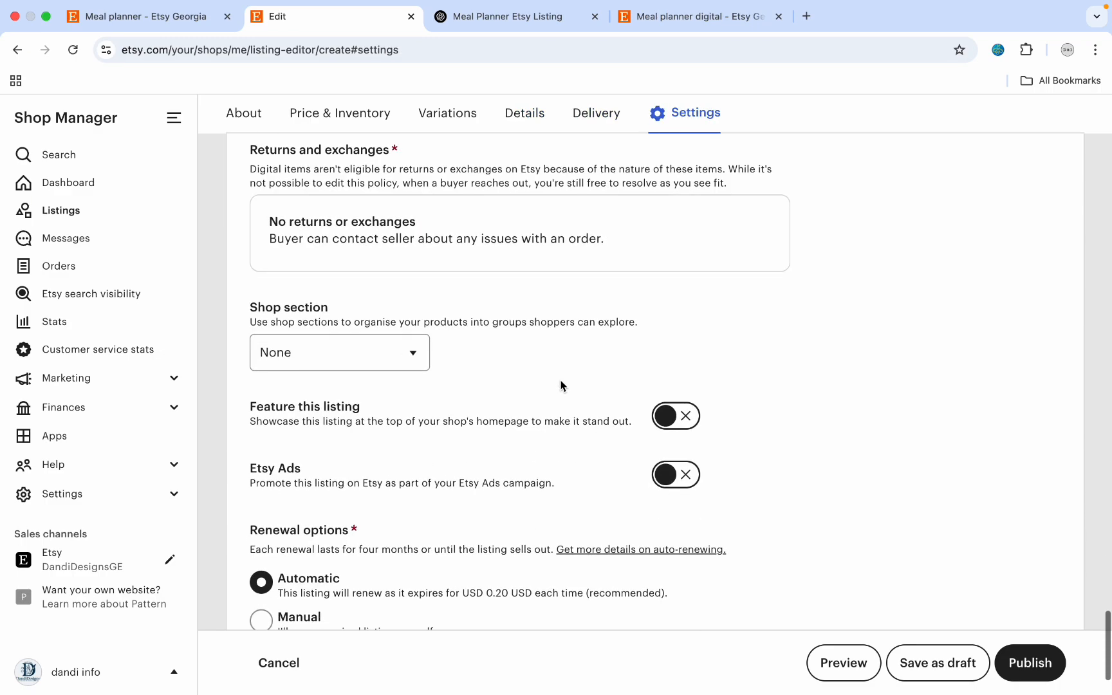
{"action": "left_click", "coordinate": [377, 354]}
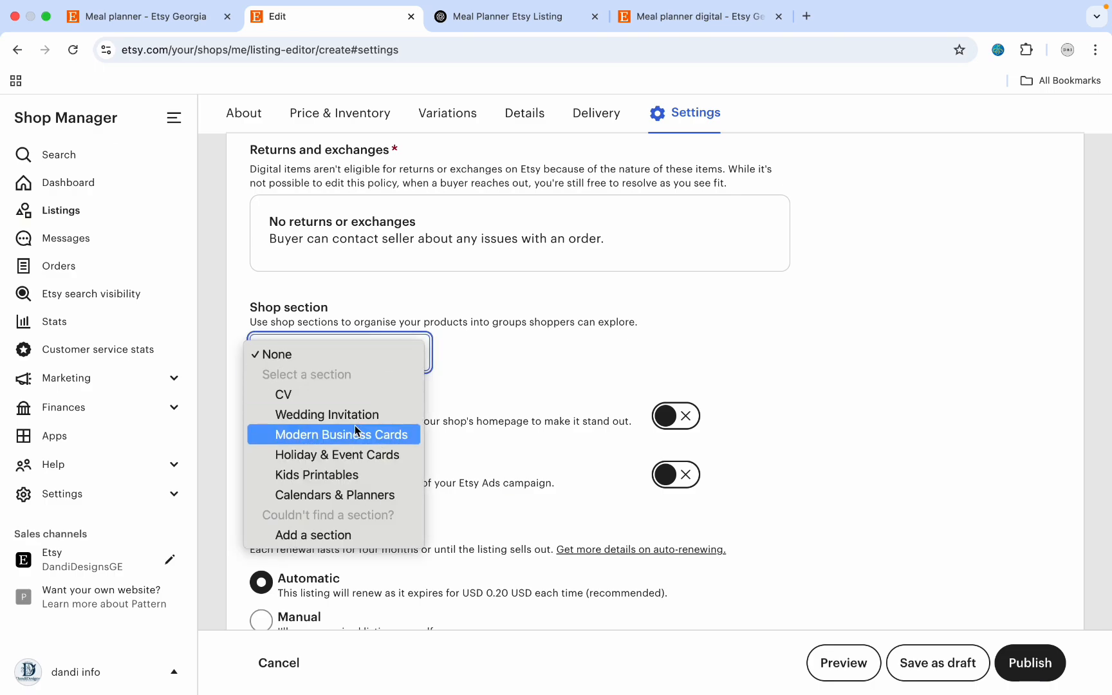
{"action": "left_click", "coordinate": [334, 538]}
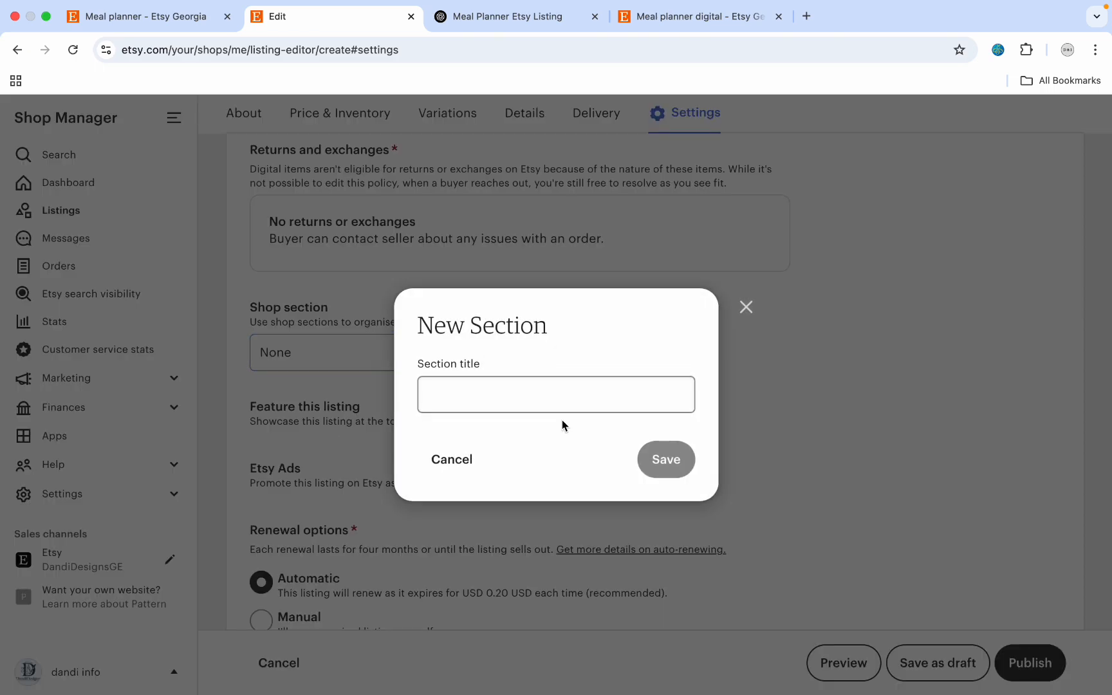
Switch to the planner templates PDF in Google Drive and copy the "HEALTH AND WELLNESS BUNDLE:" heading.
{"action": "key", "text": "ctrl+Left"}
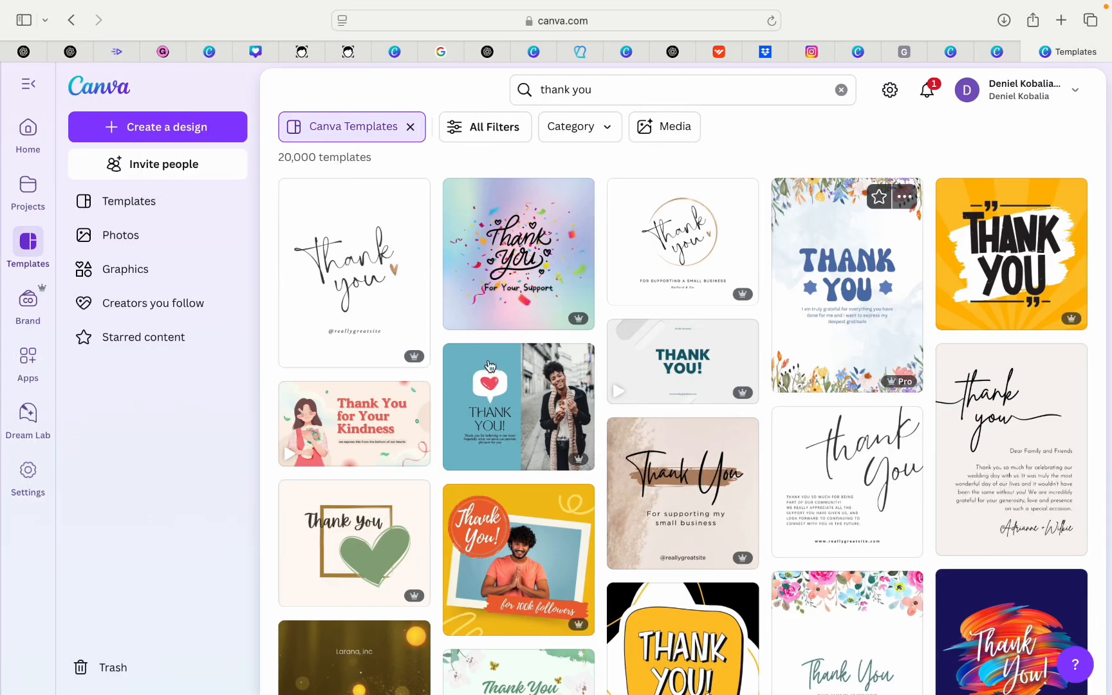
{"action": "left_click", "coordinate": [905, 56]}
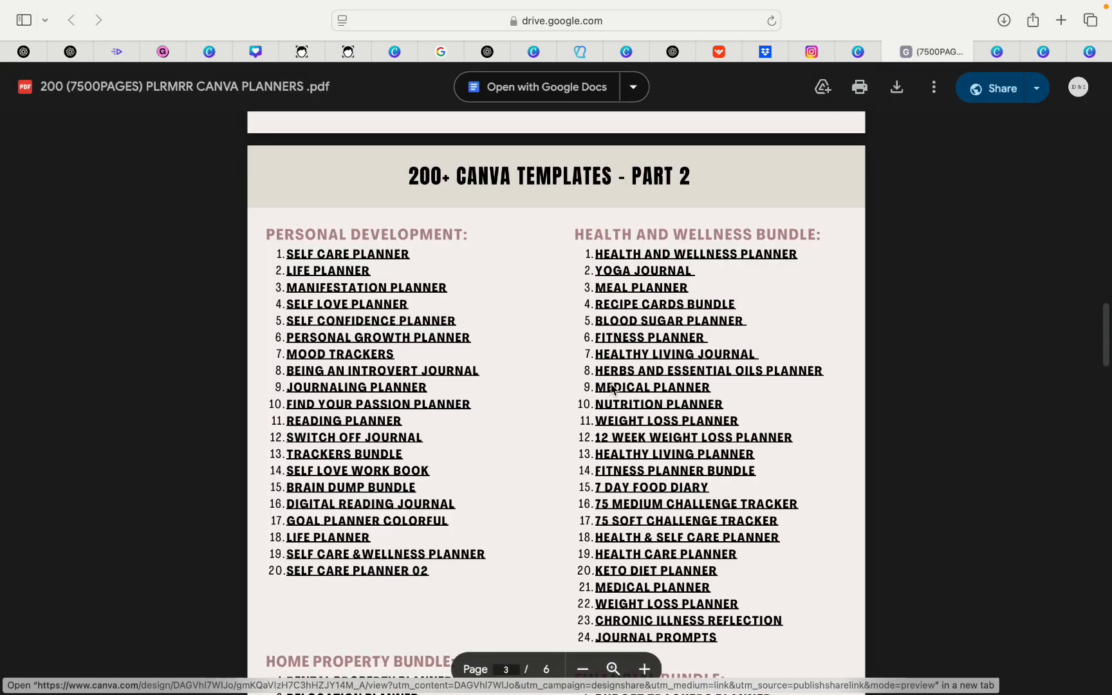
{"action": "left_click_drag", "start_coordinate": [571, 232], "coordinate": [828, 221]}
{"action": "key", "text": "super+c"}
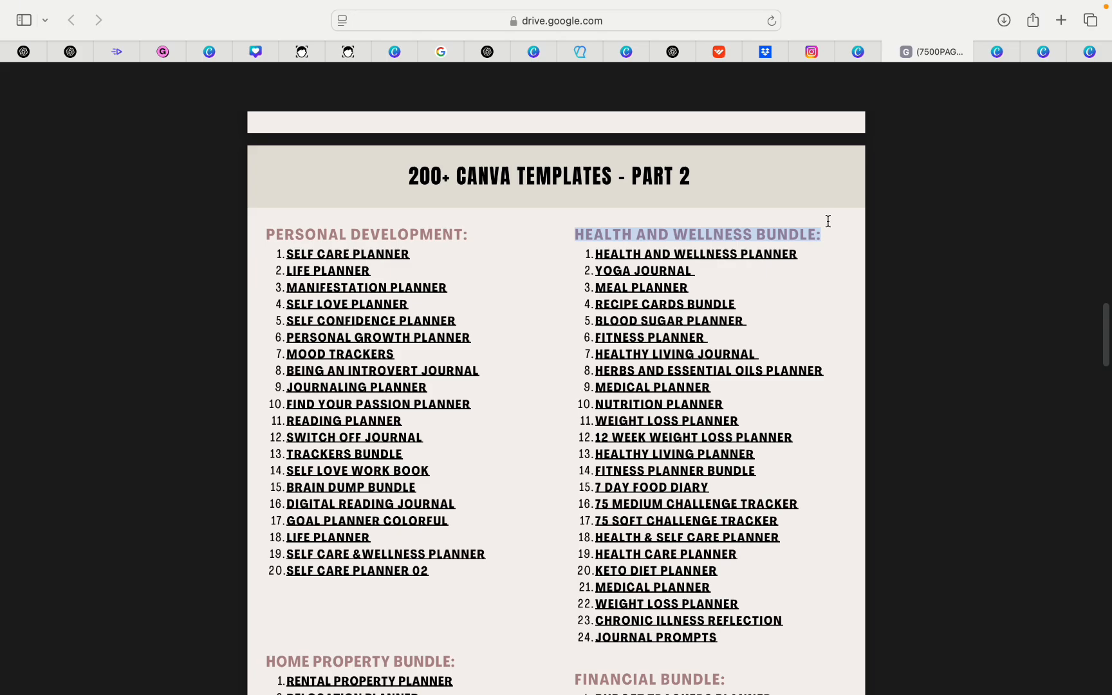
Return to the Etsy listing editor and save the new shop section with the title "HEALTH AND WELLNESS".
{"action": "key", "text": "ctrl+Right"}
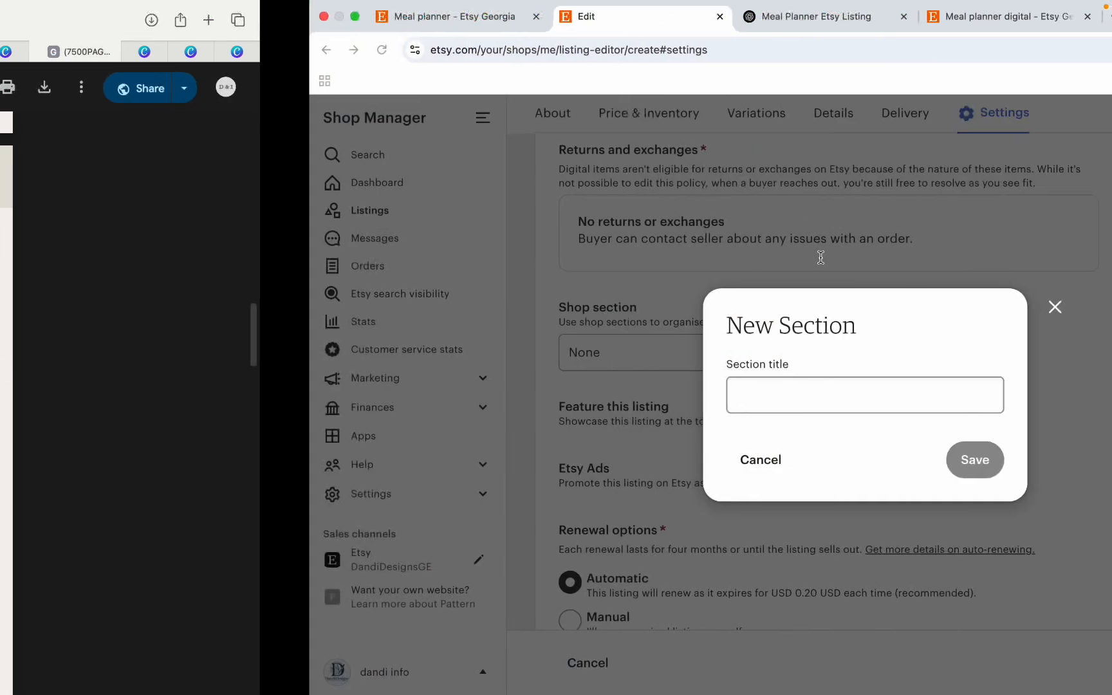
{"action": "key", "text": "super+v"}
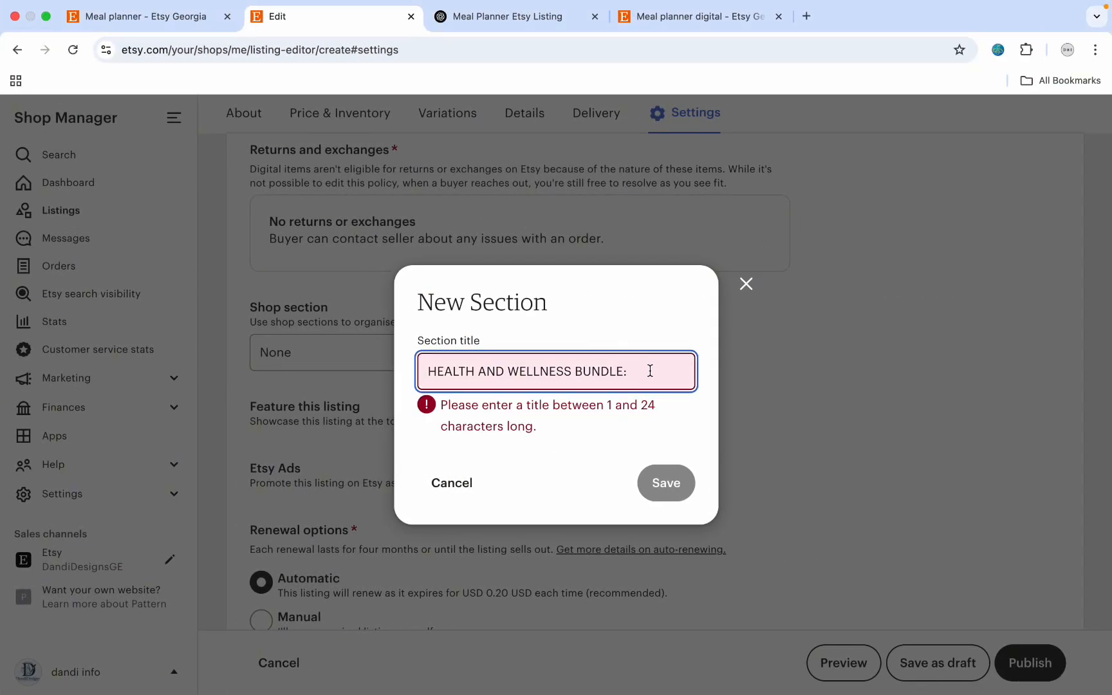
{"action": "key", "text": "BackSpace"}
{"action": "key", "text": "BackSpace"}
{"action": "key", "text": "BackSpace"}
{"action": "key", "text": "BackSpace"}
{"action": "key", "text": "BackSpace"}
{"action": "key", "text": "BackSpace"}
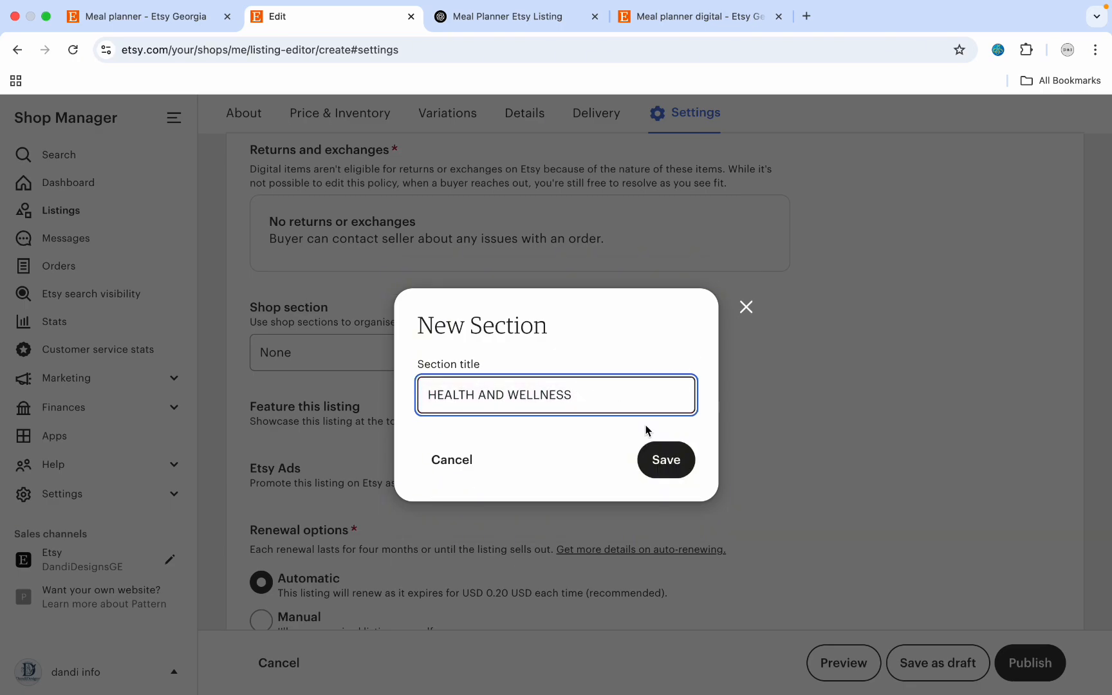
{"action": "left_click", "coordinate": [666, 460]}
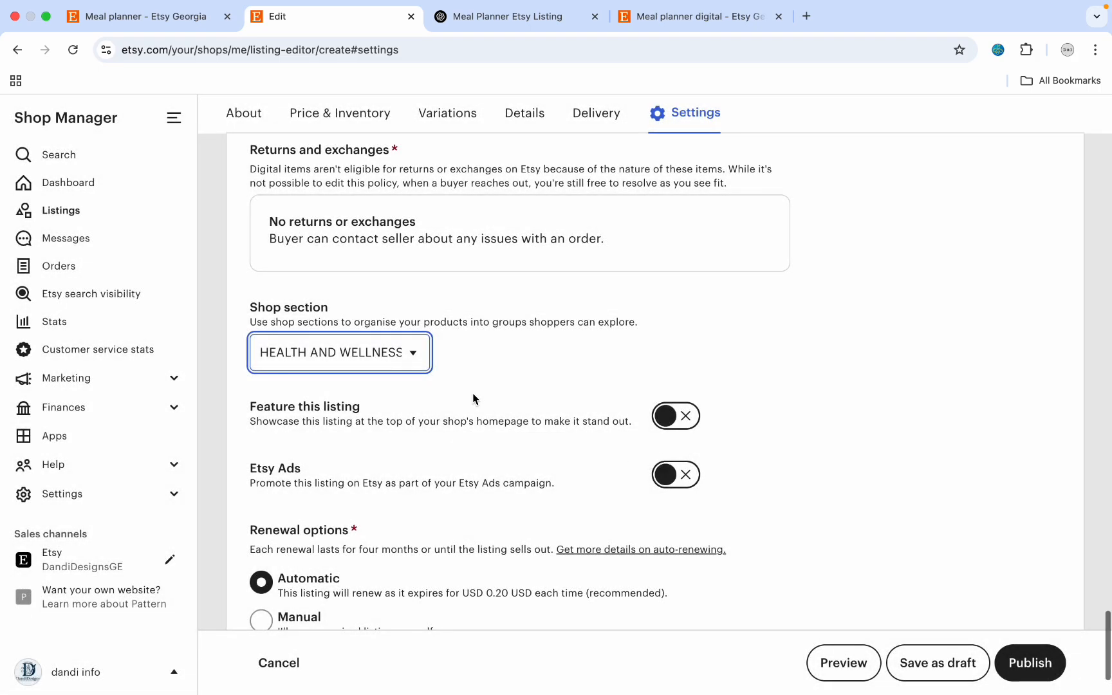
Turn on both Feature this listing and Etsy Ads for the listing.
{"action": "scroll", "coordinate": [386, 379], "scroll_direction": "down", "scroll_amount": 2}
{"action": "left_click", "coordinate": [675, 349]}
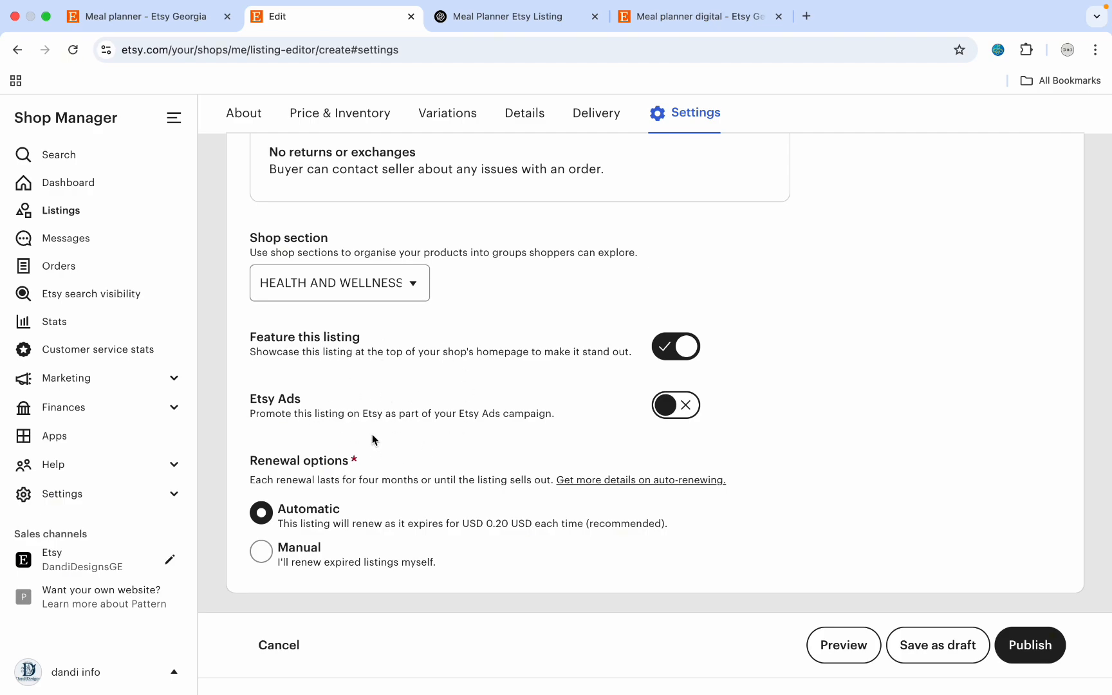
{"action": "triple_click", "coordinate": [278, 402]}
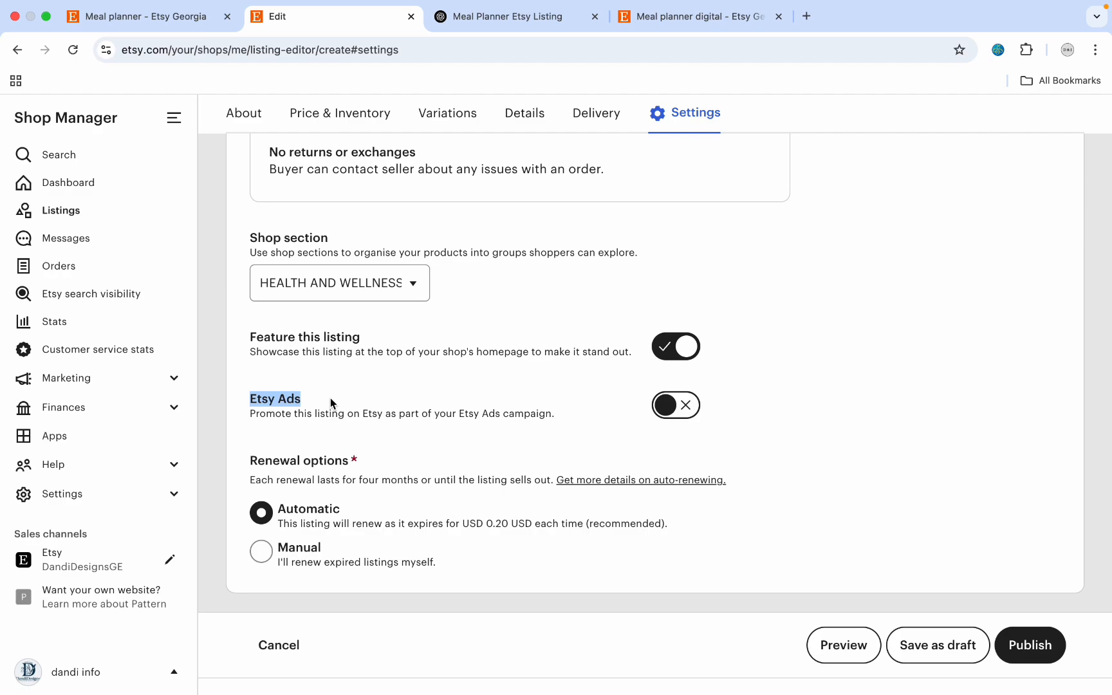
{"action": "left_click", "coordinate": [410, 417]}
{"action": "scroll", "coordinate": [410, 418], "scroll_direction": "down", "scroll_amount": 1}
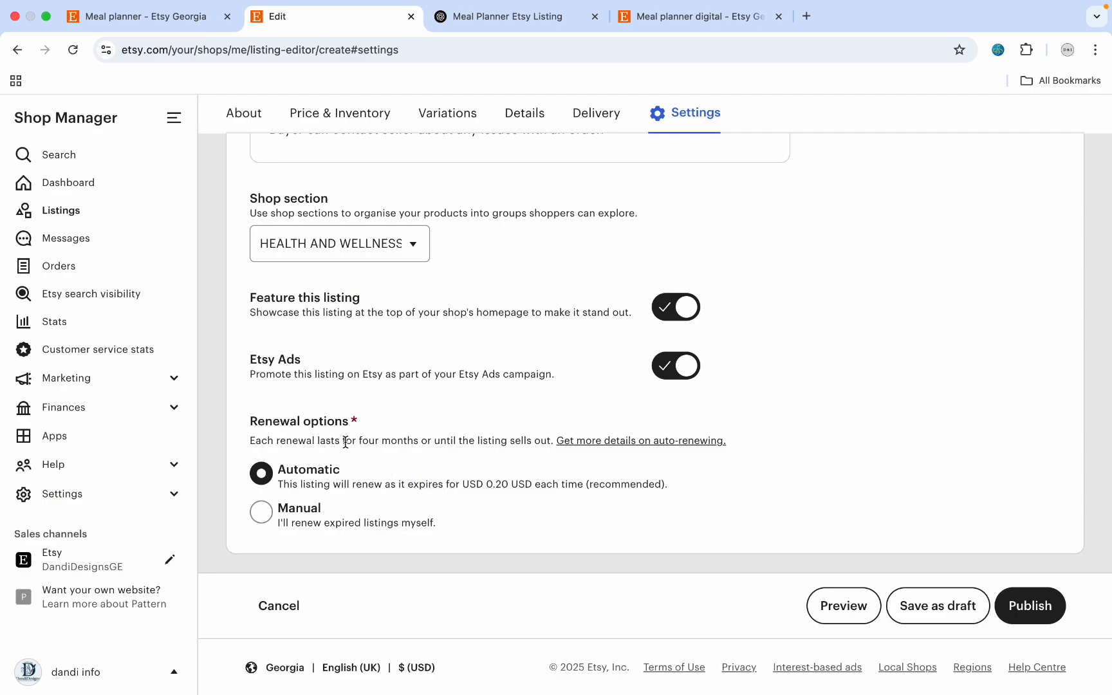
Switch the renewal option to Manual and set it back to Automatic.
{"action": "left_click_drag", "start_coordinate": [345, 442], "coordinate": [431, 442]}
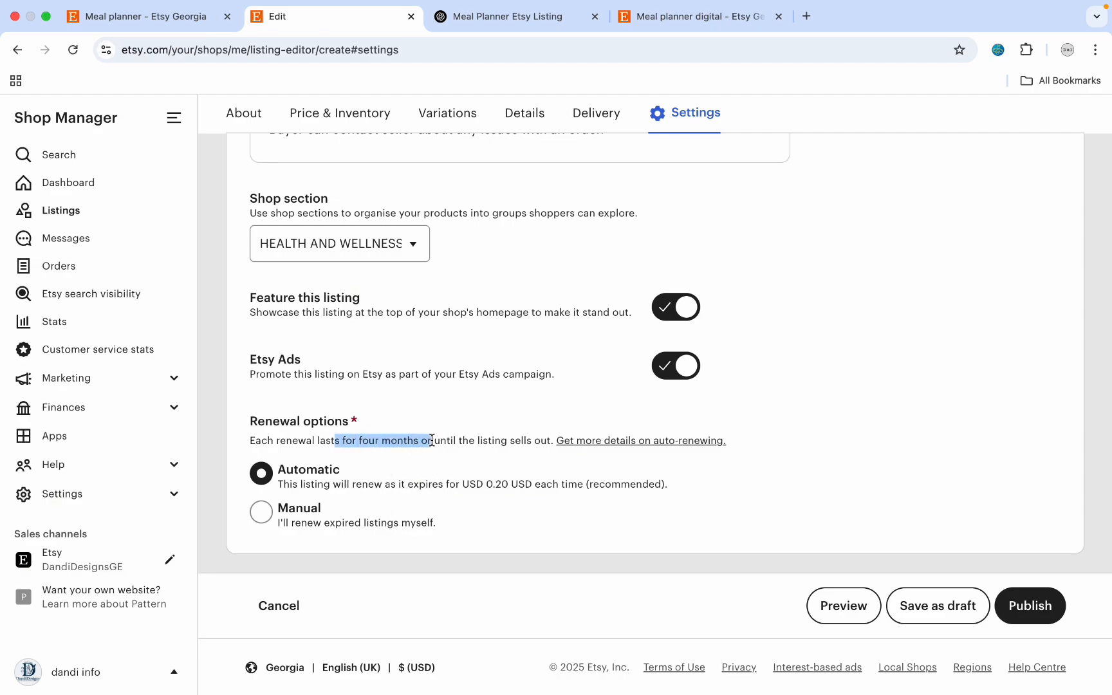
{"action": "left_click", "coordinate": [463, 476]}
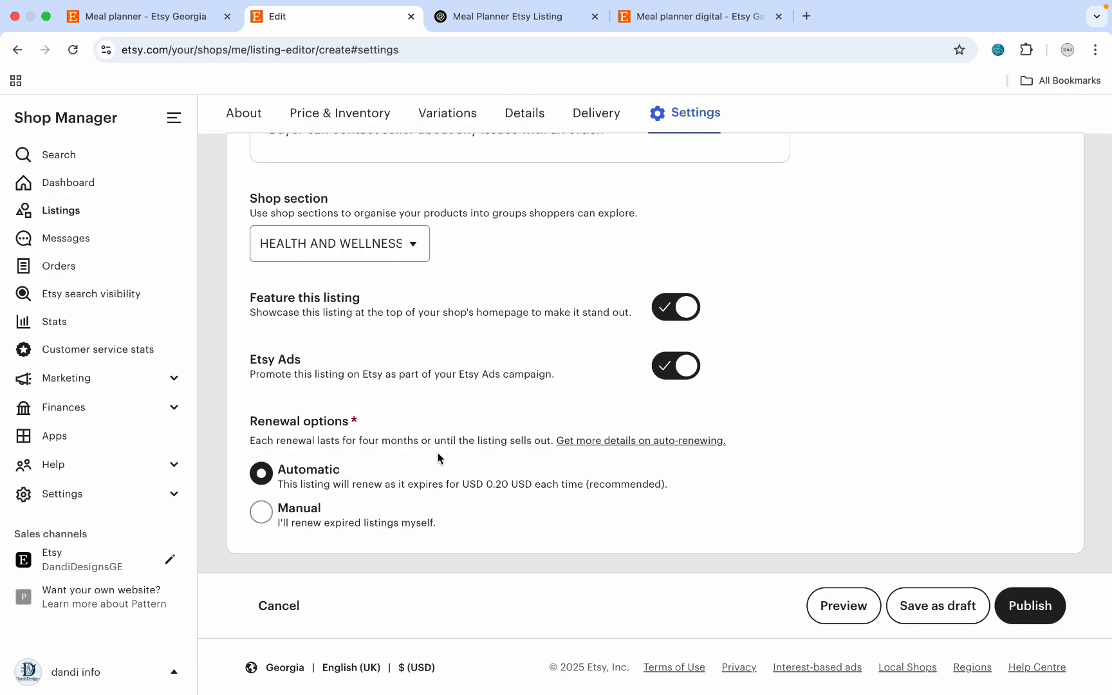
{"action": "left_click", "coordinate": [261, 514]}
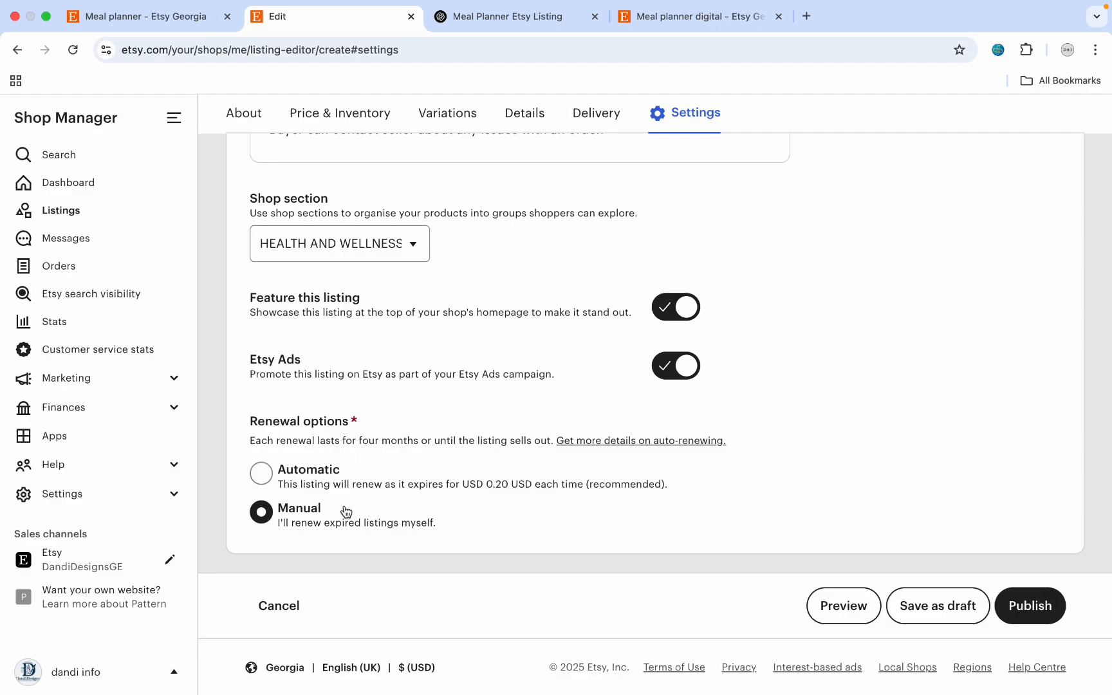
{"action": "left_click", "coordinate": [261, 474]}
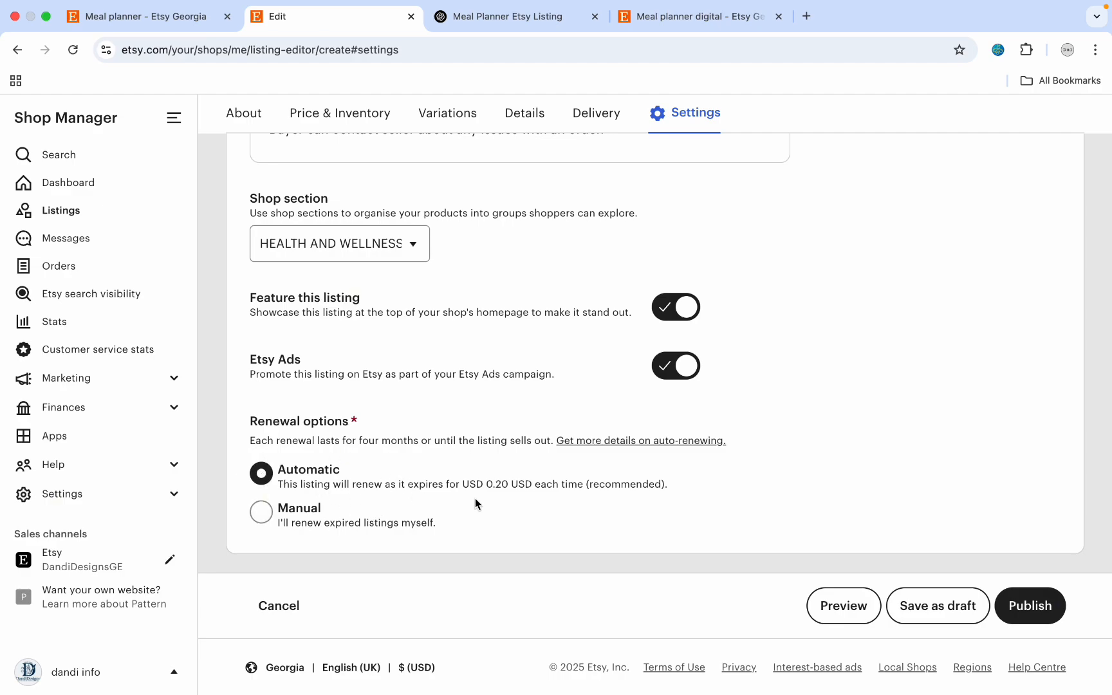
Review the completed listing form and publish the listing, accepting the listing fee.
{"action": "scroll", "coordinate": [537, 422], "scroll_direction": "up", "scroll_amount": 20}
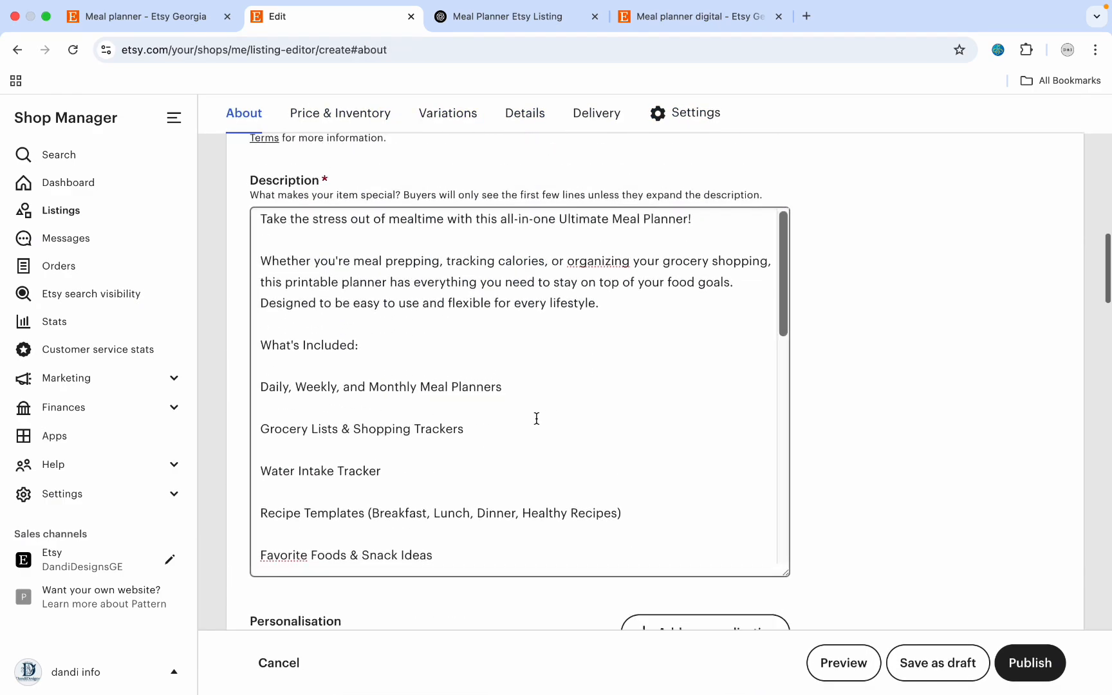
{"action": "scroll", "coordinate": [536, 418], "scroll_direction": "up", "scroll_amount": 15}
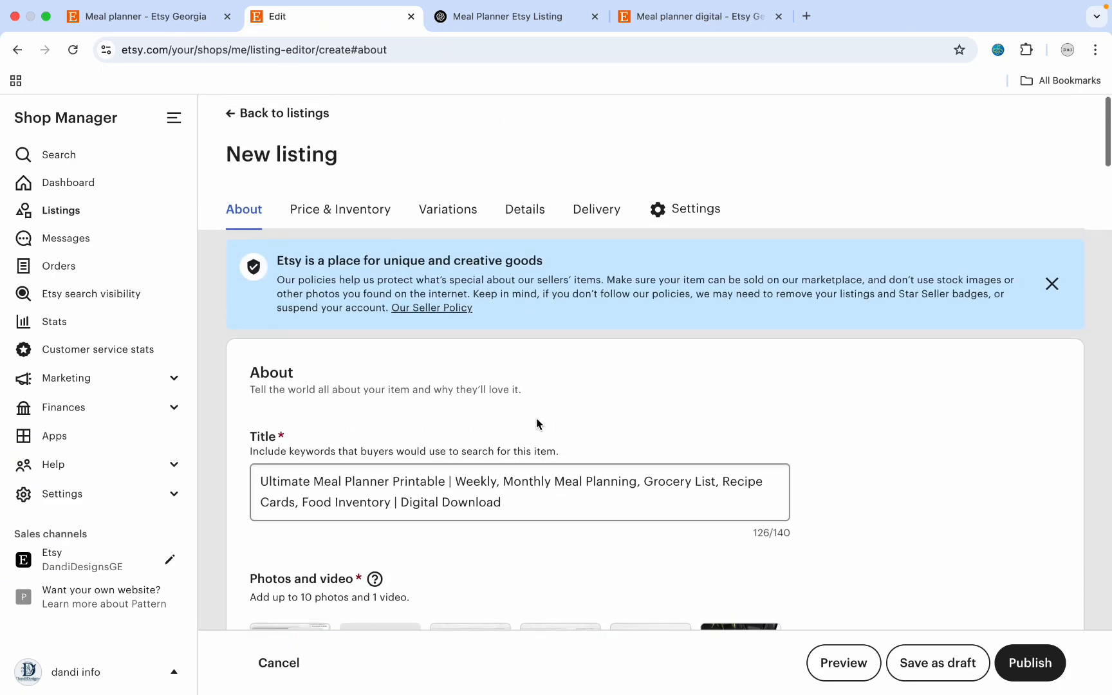
{"action": "scroll", "coordinate": [537, 417], "scroll_direction": "down", "scroll_amount": 20}
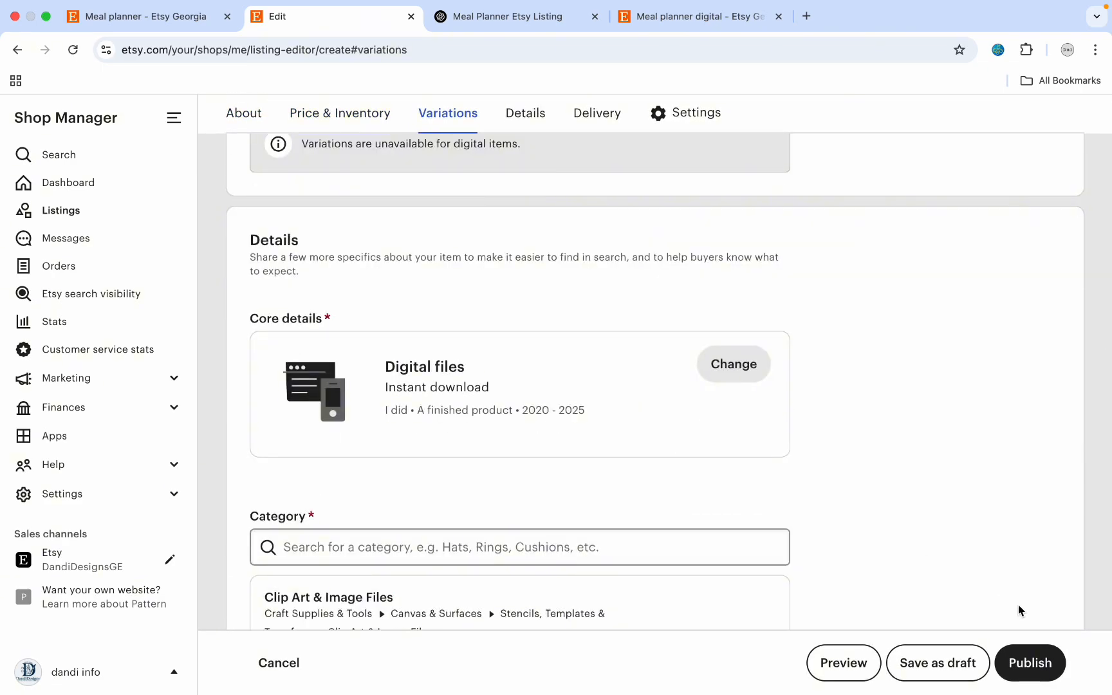
{"action": "left_click", "coordinate": [1027, 663]}
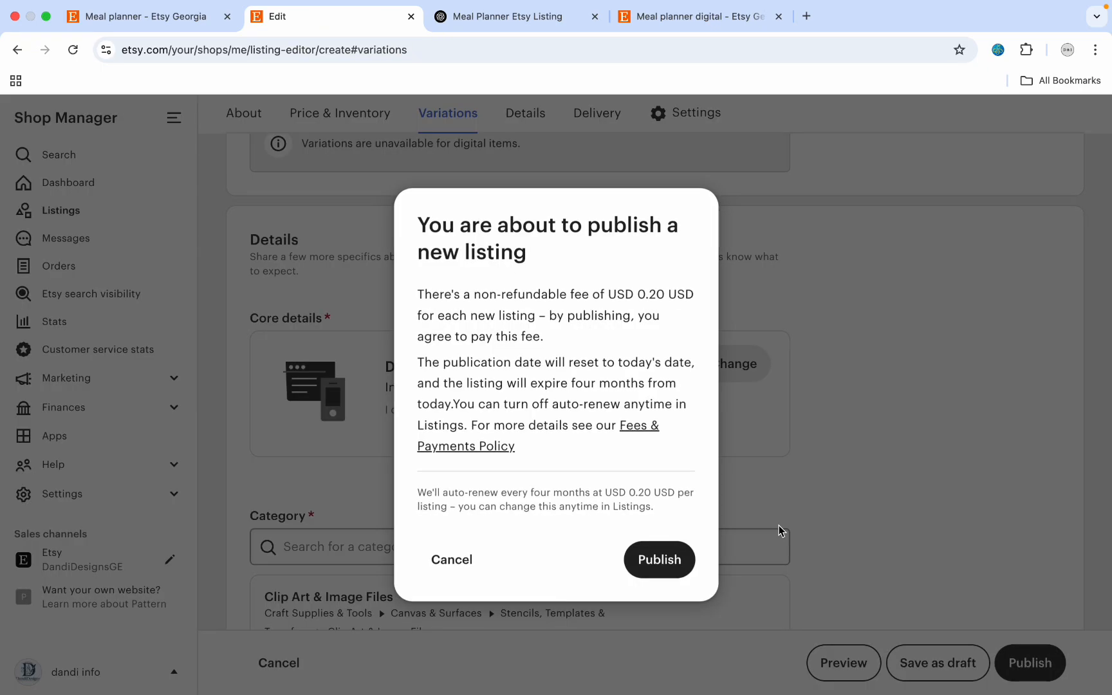
{"action": "left_click", "coordinate": [665, 562]}
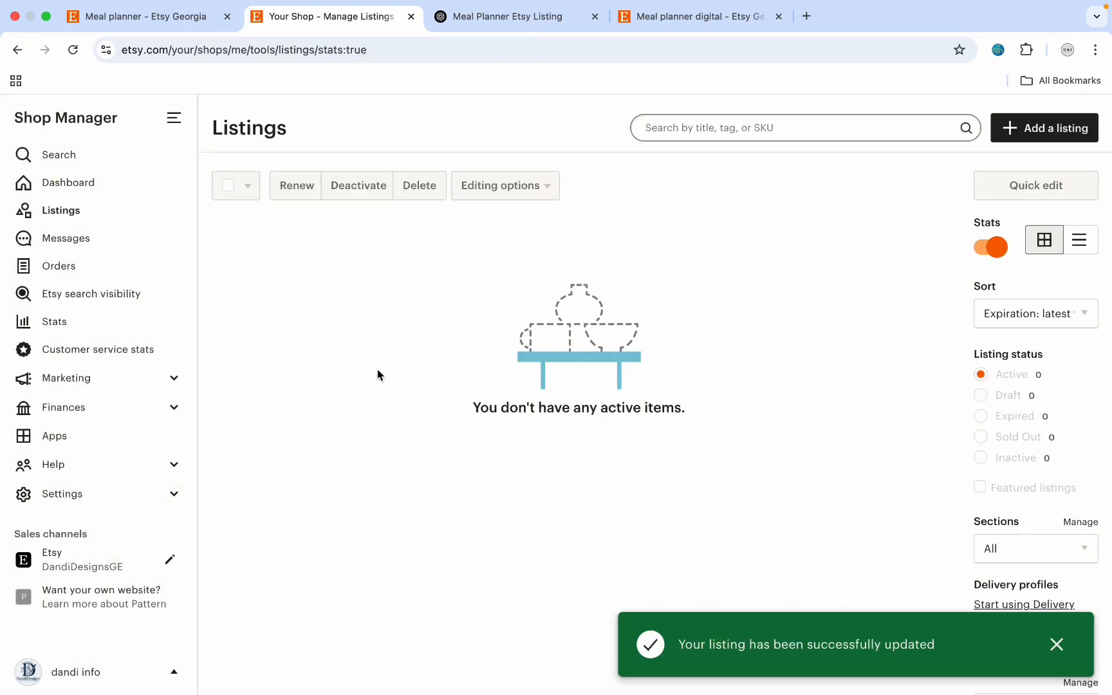
Reload the shop's listings, open the published Ultimate Meal Planner listing and view its public Etsy page.
{"action": "left_click", "coordinate": [72, 50]}
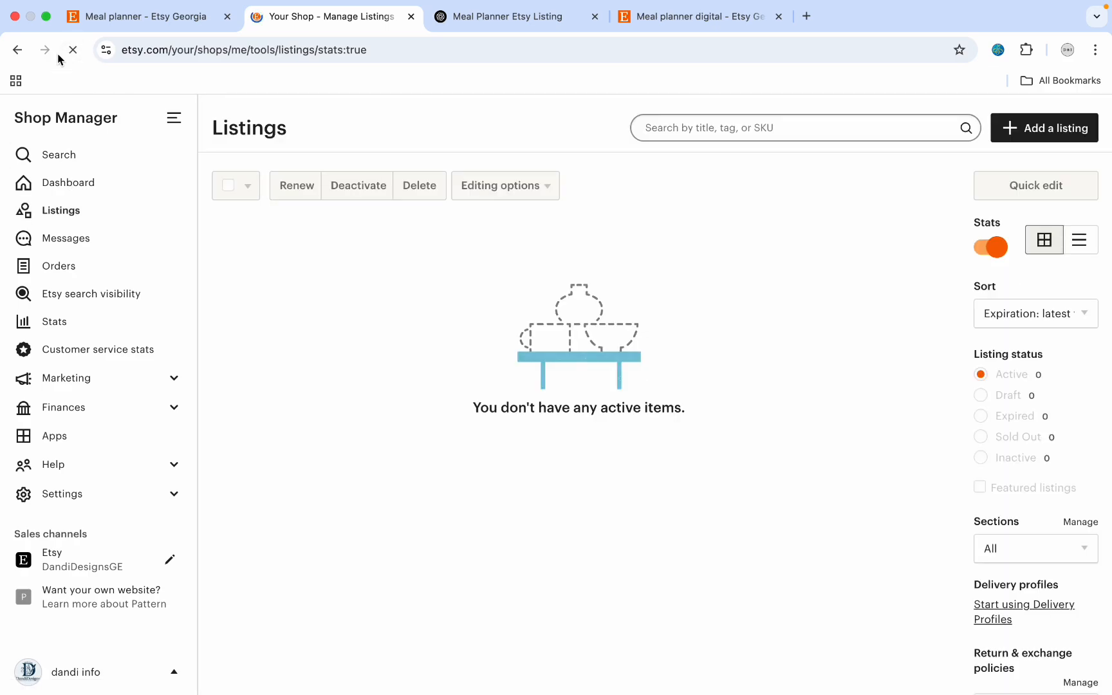
{"action": "left_click", "coordinate": [399, 50]}
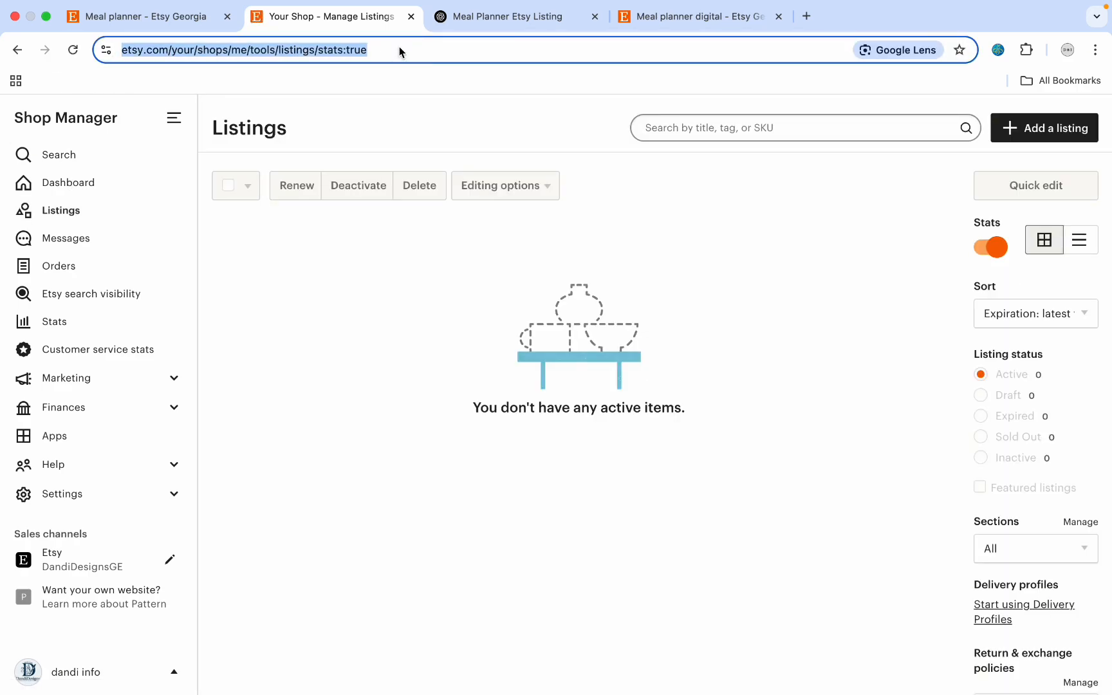
{"action": "key", "text": "Return"}
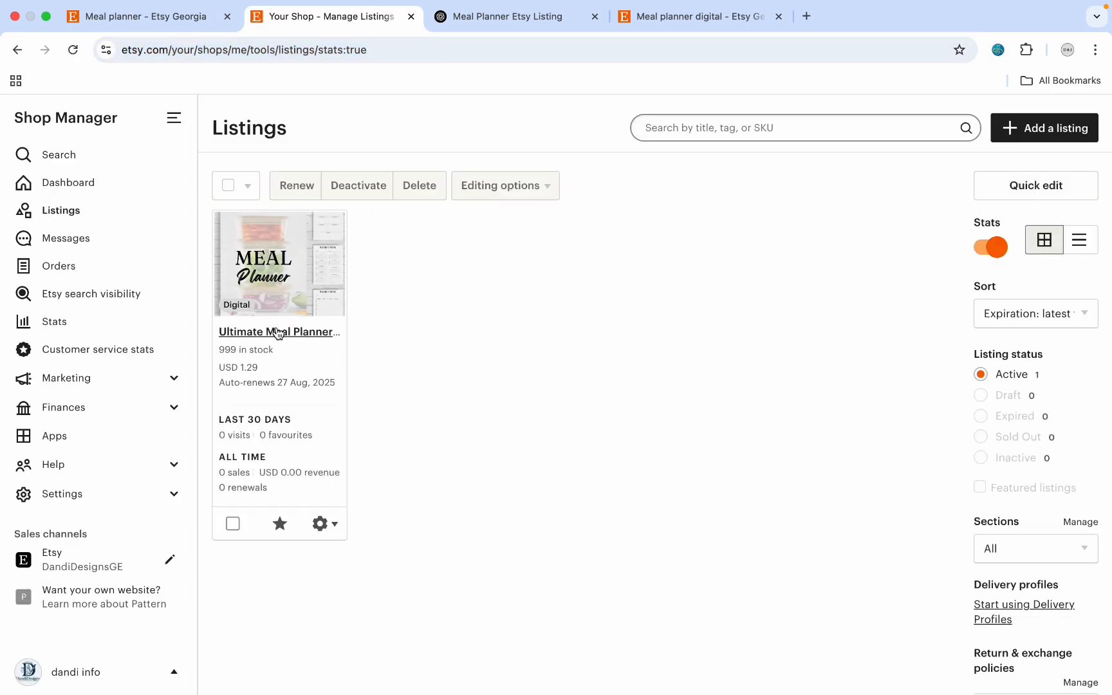
{"action": "left_click", "coordinate": [290, 334]}
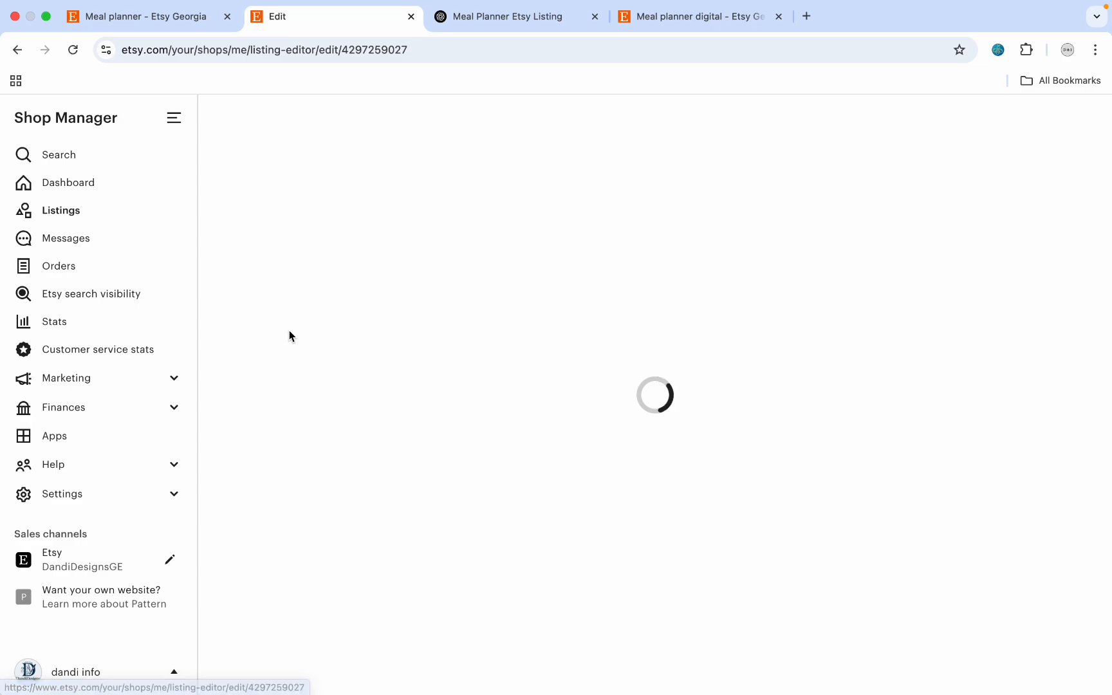
{"action": "left_click", "coordinate": [906, 182]}
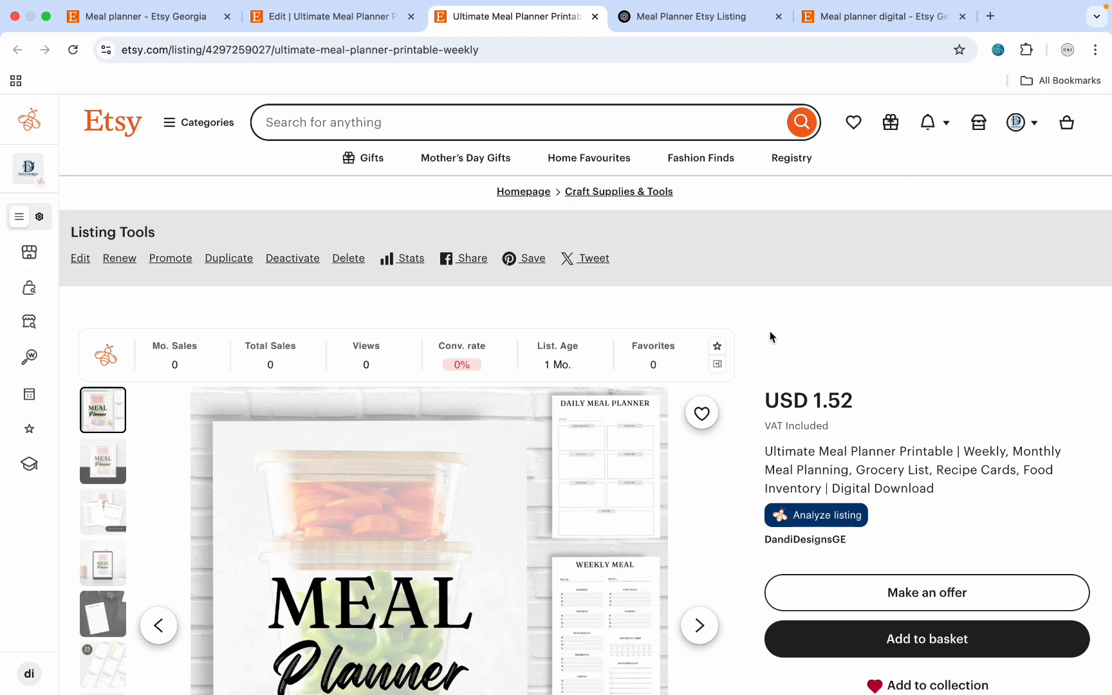
Examine the meal planner listing's product photos one by one in its public gallery.
{"action": "scroll", "coordinate": [769, 334], "scroll_direction": "down", "scroll_amount": 3}
{"action": "scroll", "coordinate": [771, 334], "scroll_direction": "down", "scroll_amount": 3}
{"action": "scroll", "coordinate": [770, 334], "scroll_direction": "up", "scroll_amount": 1}
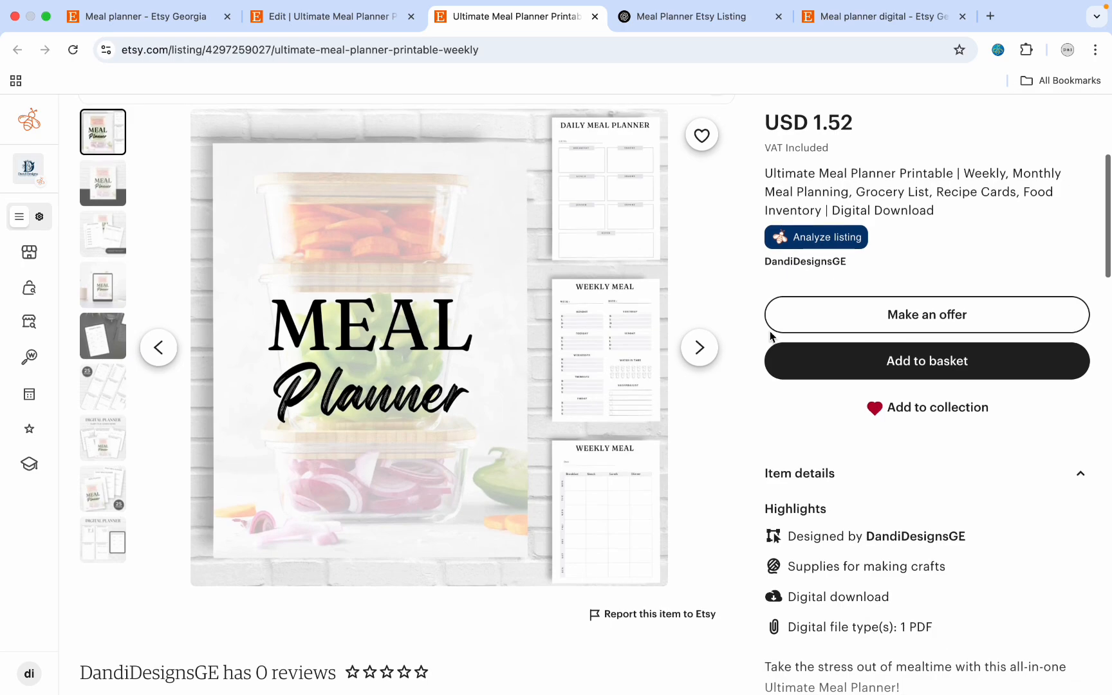
{"action": "left_click", "coordinate": [101, 187]}
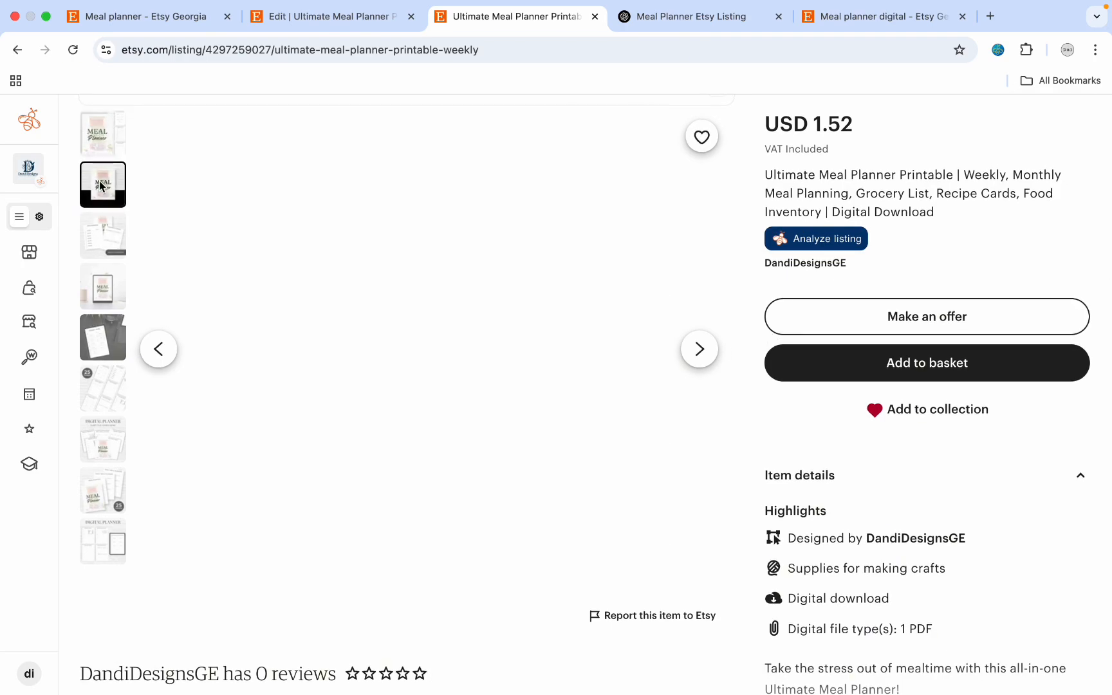
{"action": "left_click", "coordinate": [103, 242]}
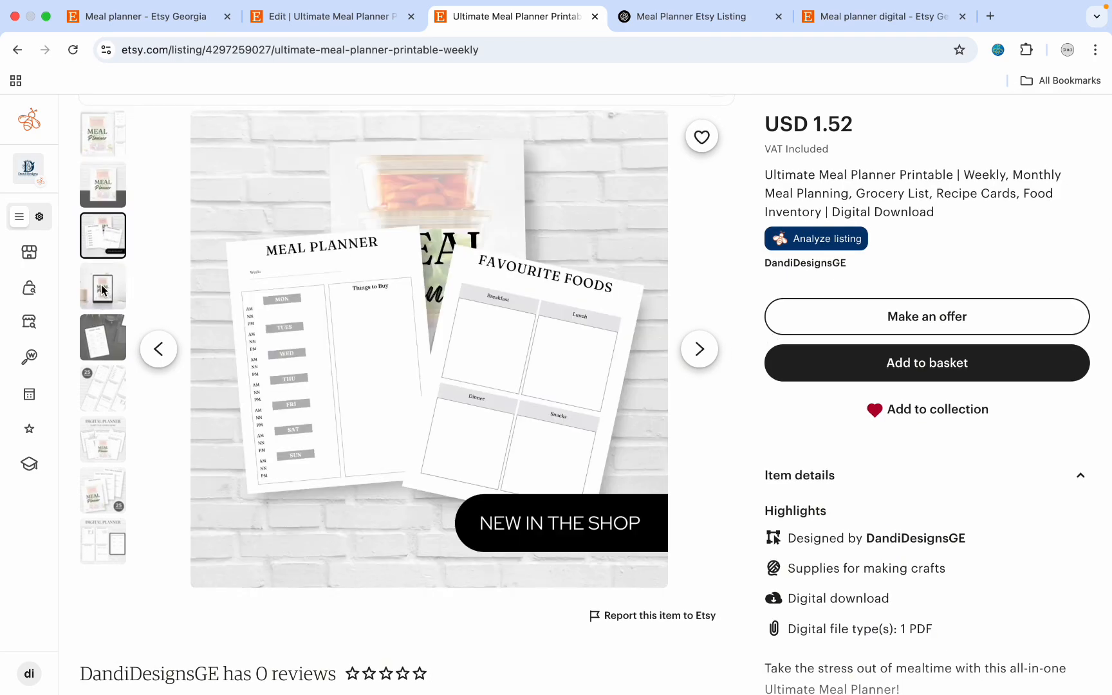
{"action": "left_click", "coordinate": [103, 291]}
{"action": "left_click", "coordinate": [98, 344]}
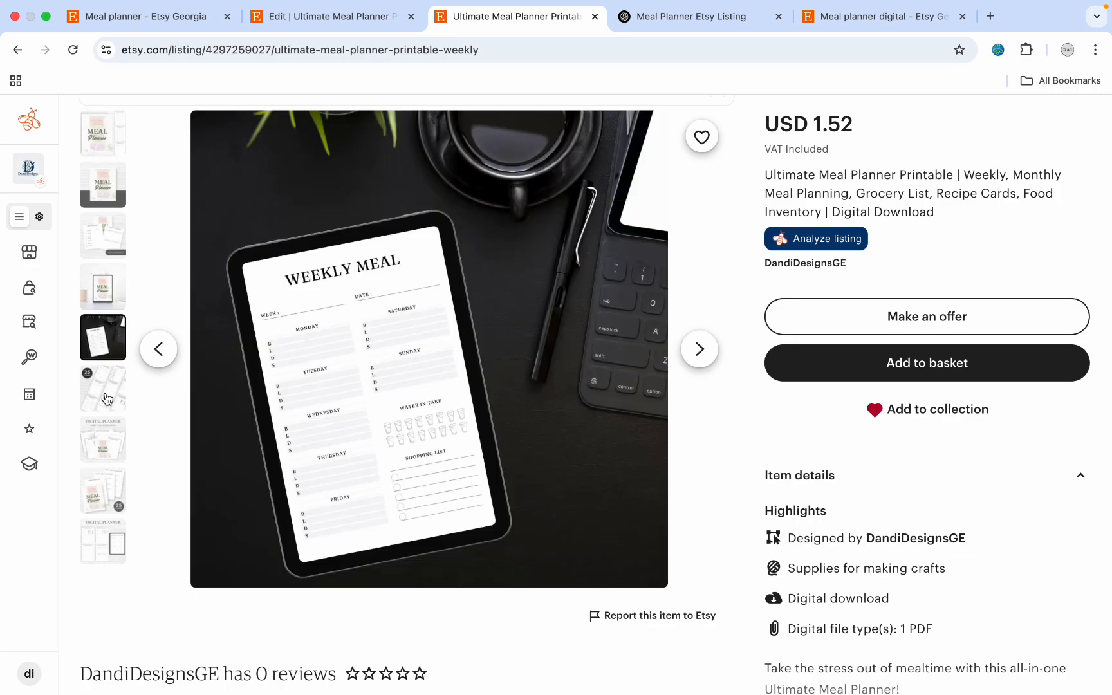
{"action": "left_click", "coordinate": [107, 399]}
{"action": "left_click", "coordinate": [100, 497]}
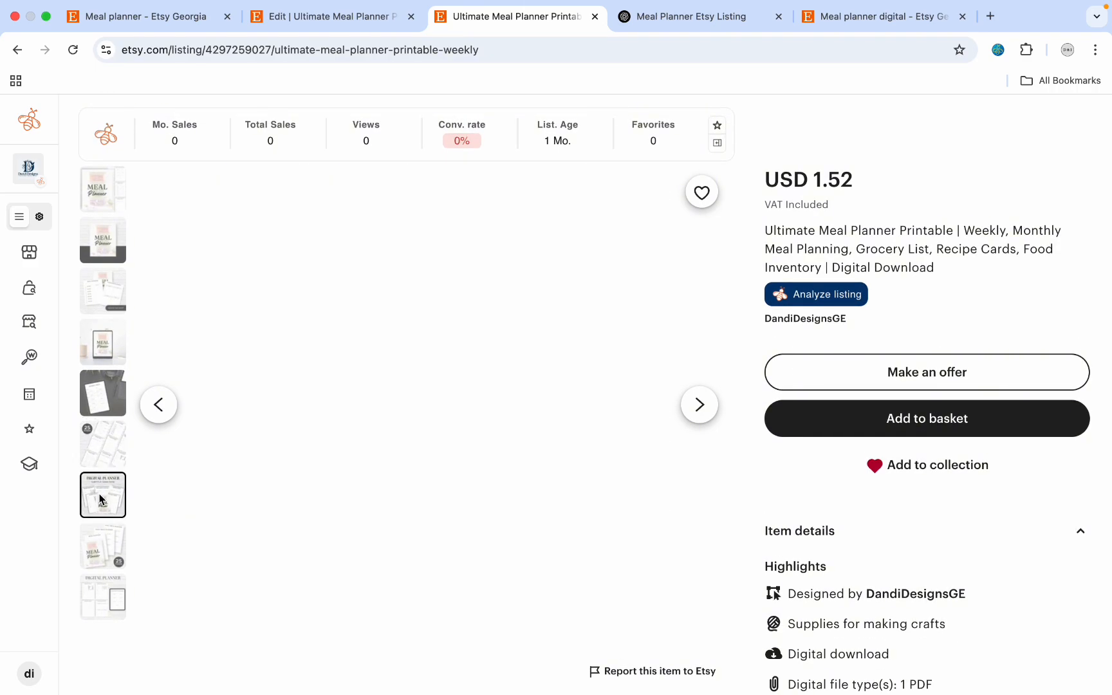
{"action": "left_click", "coordinate": [107, 552]}
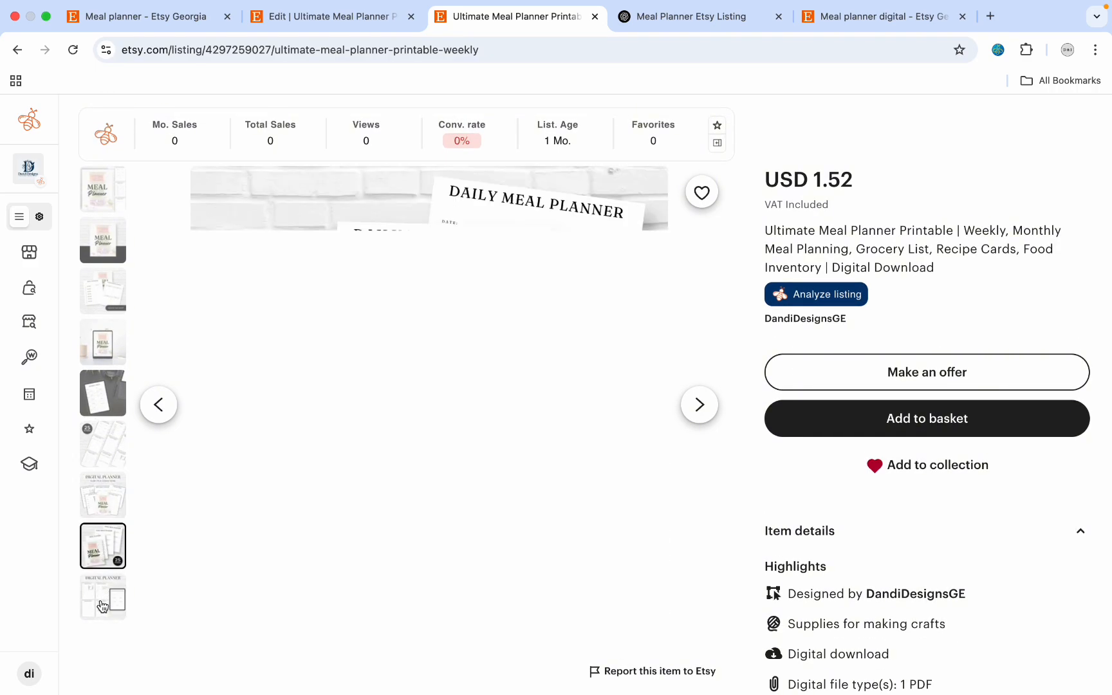
{"action": "left_click", "coordinate": [102, 607]}
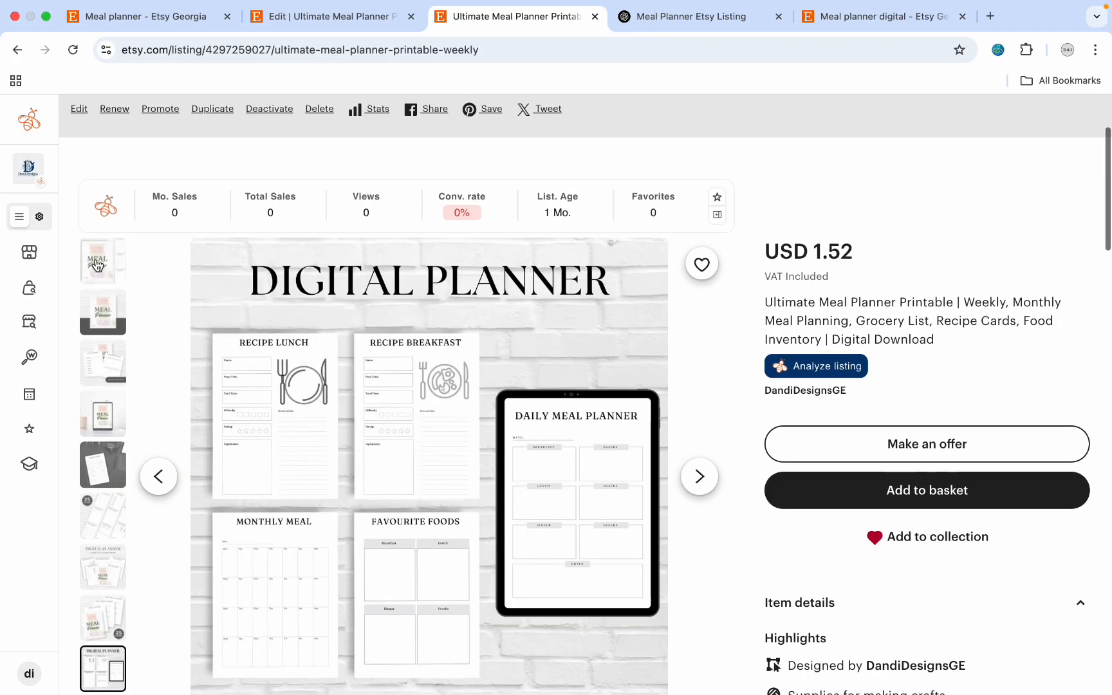
{"action": "left_click", "coordinate": [98, 264]}
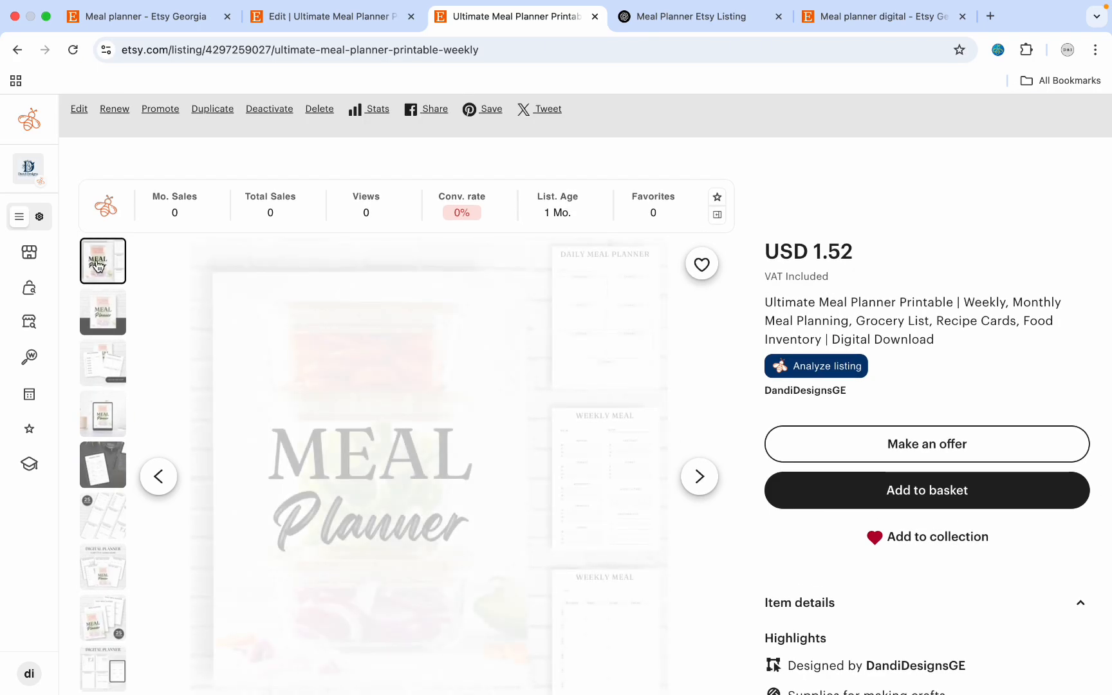
Expand the full item description and read through the planner's included contents.
{"action": "scroll", "coordinate": [422, 482], "scroll_direction": "down", "scroll_amount": 10}
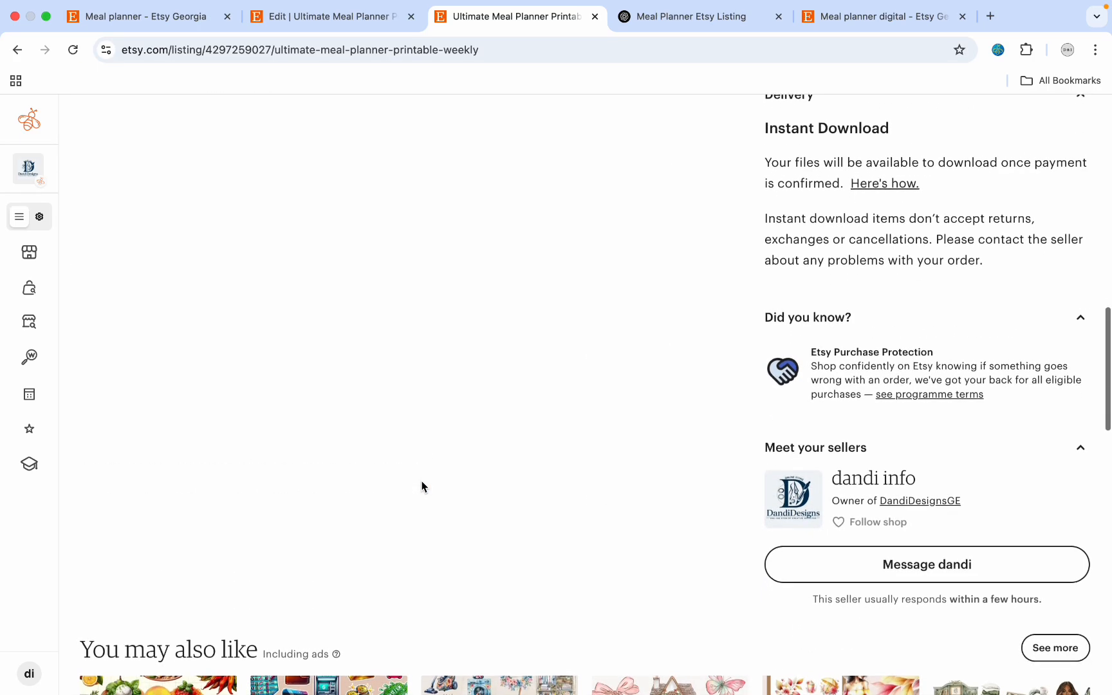
{"action": "scroll", "coordinate": [963, 204], "scroll_direction": "up", "scroll_amount": 2}
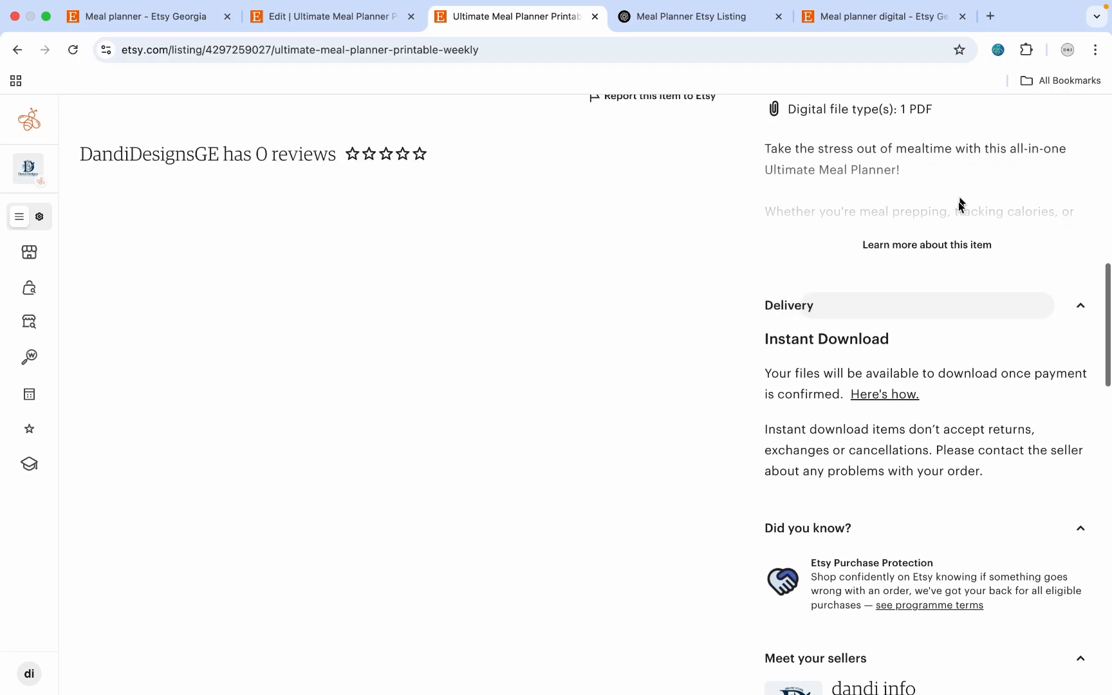
{"action": "left_click", "coordinate": [927, 243]}
{"action": "scroll", "coordinate": [877, 444], "scroll_direction": "down", "scroll_amount": 6}
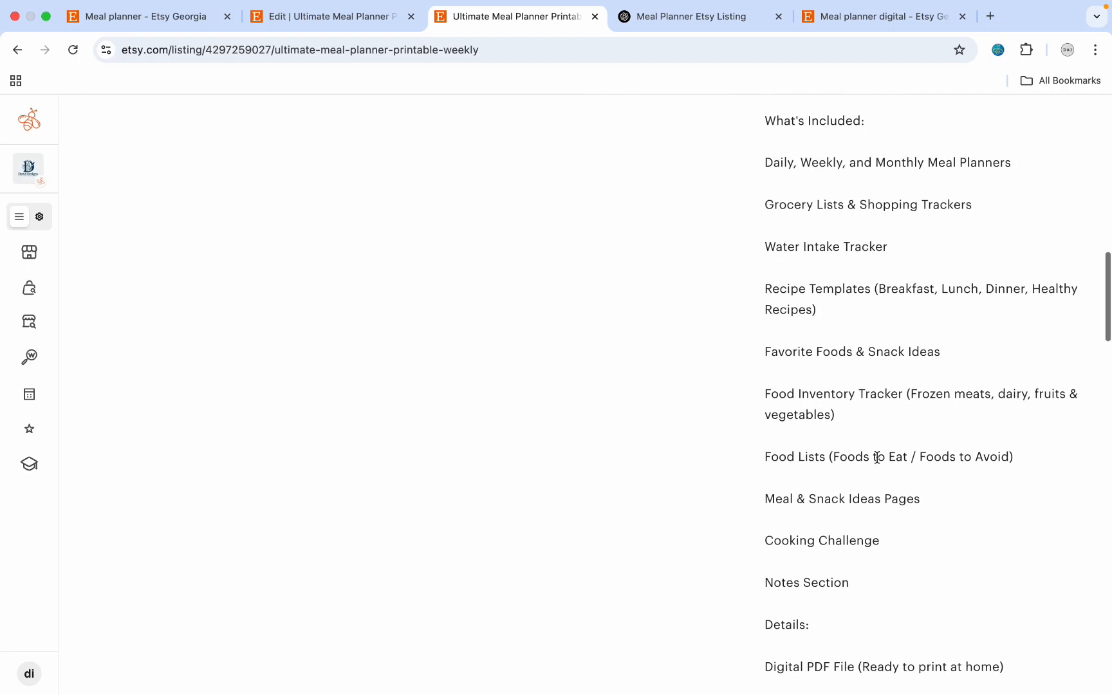
Read the rest of the meal planner's item description, including the usage details and purchase instructions, and check the delivery and seller information.
{"action": "scroll", "coordinate": [847, 339], "scroll_direction": "down", "scroll_amount": 10}
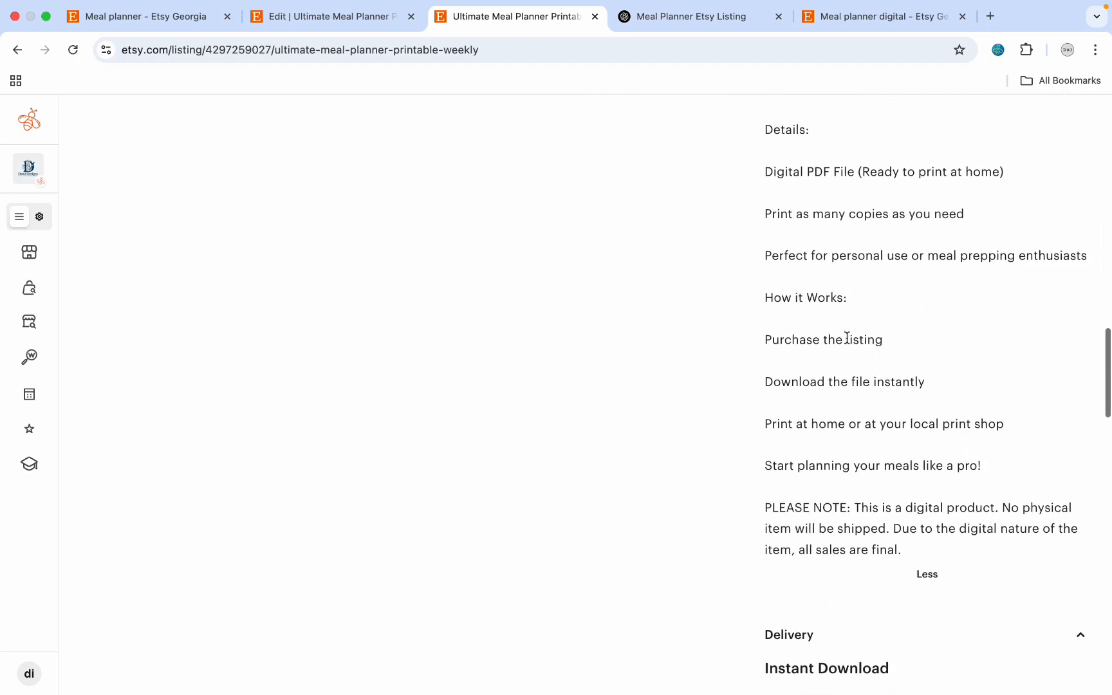
{"action": "scroll", "coordinate": [848, 342], "scroll_direction": "down", "scroll_amount": 8}
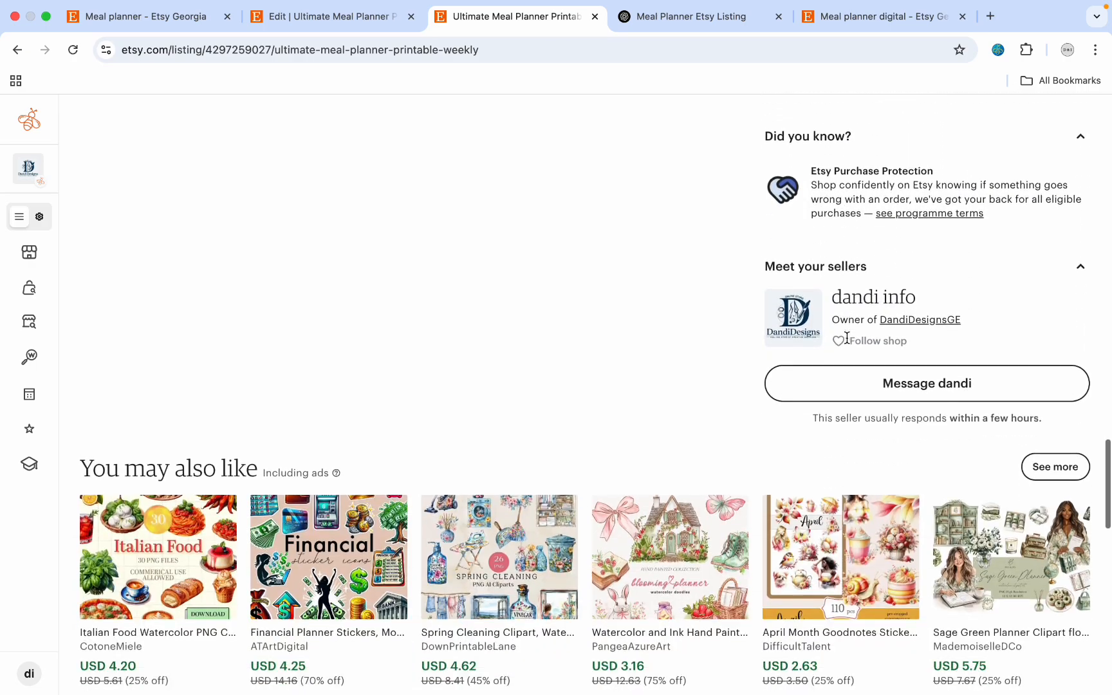
{"action": "scroll", "coordinate": [533, 429], "scroll_direction": "up", "scroll_amount": 3}
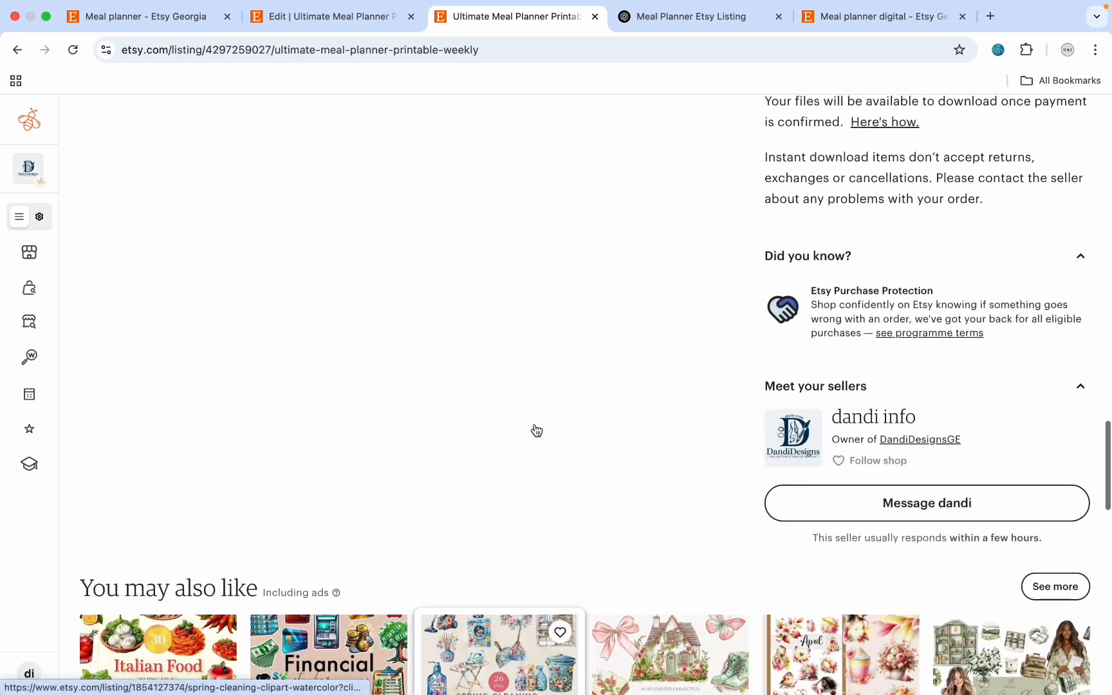
{"action": "scroll", "coordinate": [360, 349], "scroll_direction": "up", "scroll_amount": 14}
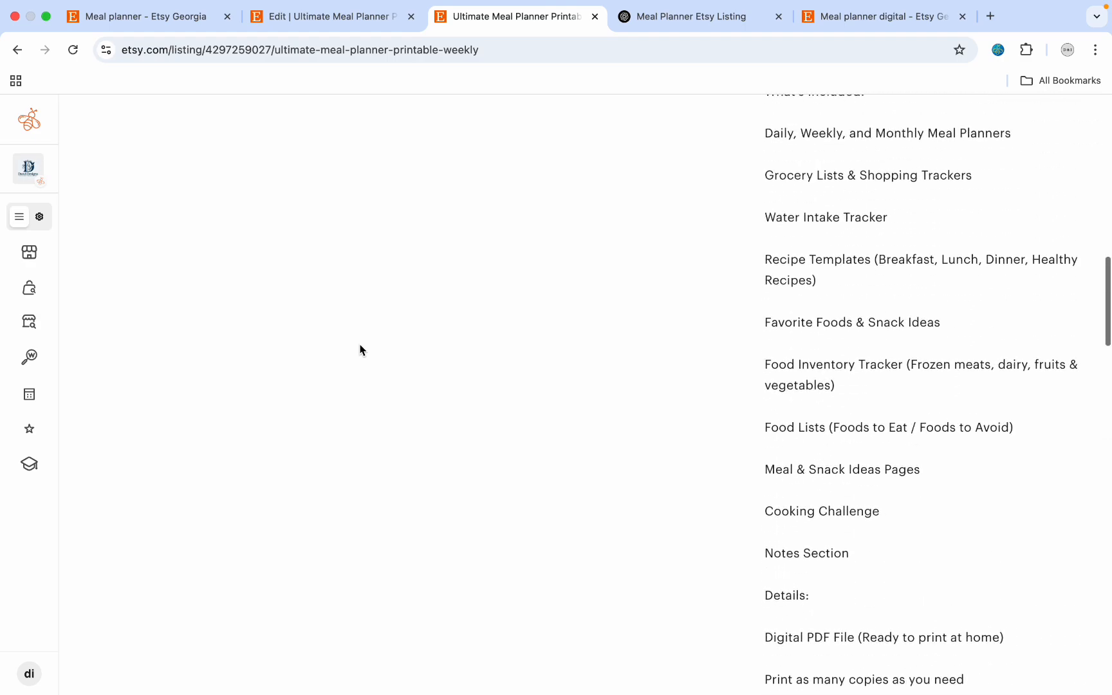
{"action": "scroll", "coordinate": [405, 309], "scroll_direction": "up", "scroll_amount": 7}
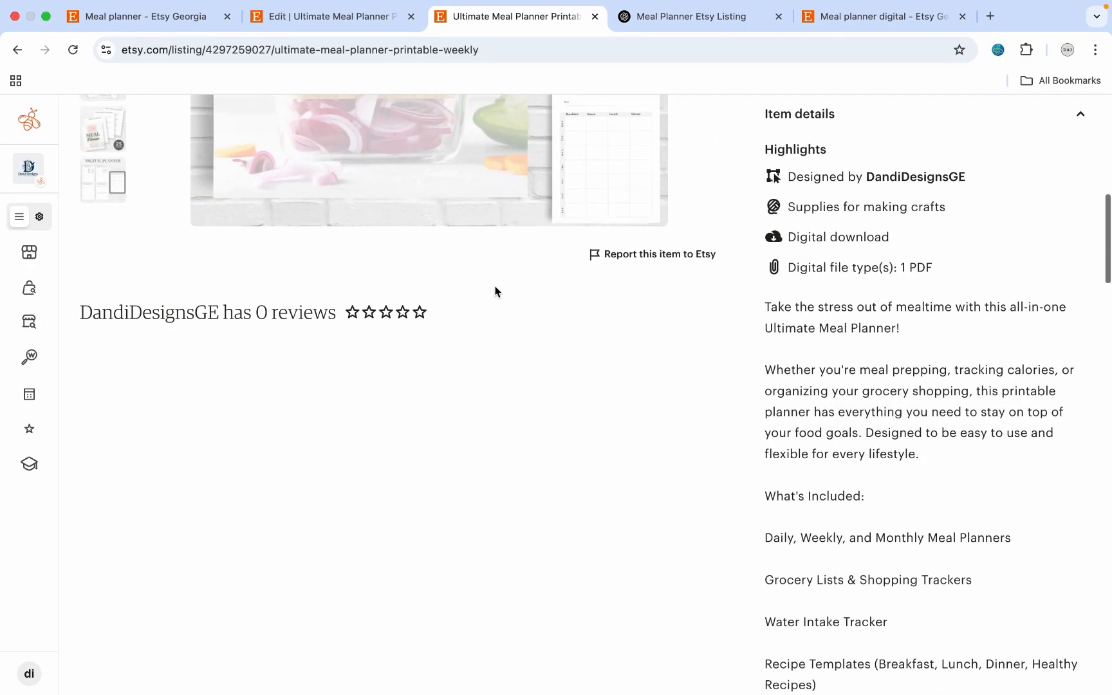
Look over the recommended listings and related searches at the end of the listing page, and return to its title and price.
{"action": "scroll", "coordinate": [493, 315], "scroll_direction": "down", "scroll_amount": 15}
{"action": "scroll", "coordinate": [484, 188], "scroll_direction": "up", "scroll_amount": 8}
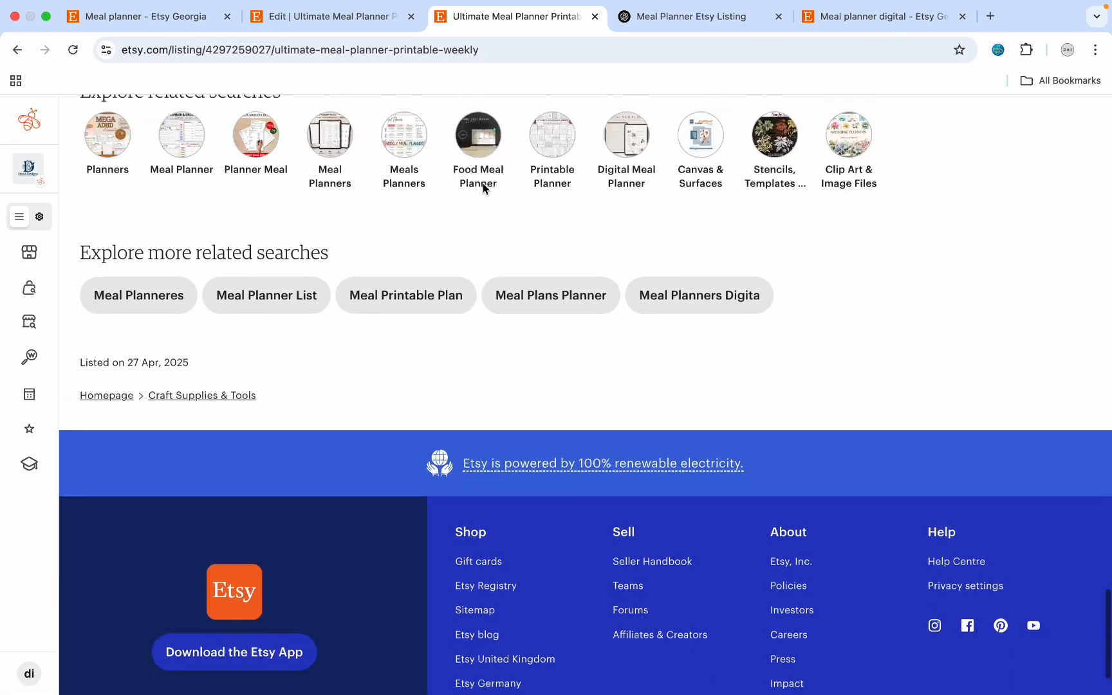
{"action": "scroll", "coordinate": [357, 319], "scroll_direction": "up", "scroll_amount": 8}
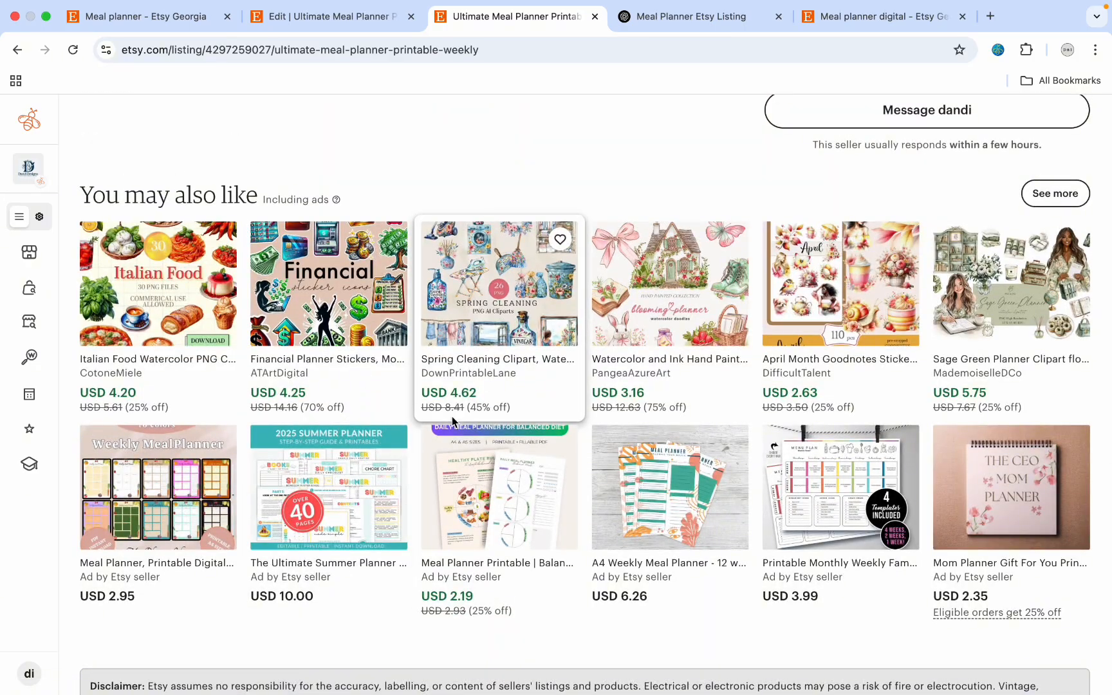
{"action": "scroll", "coordinate": [452, 422], "scroll_direction": "up", "scroll_amount": 12}
{"action": "scroll", "coordinate": [453, 422], "scroll_direction": "down", "scroll_amount": 7}
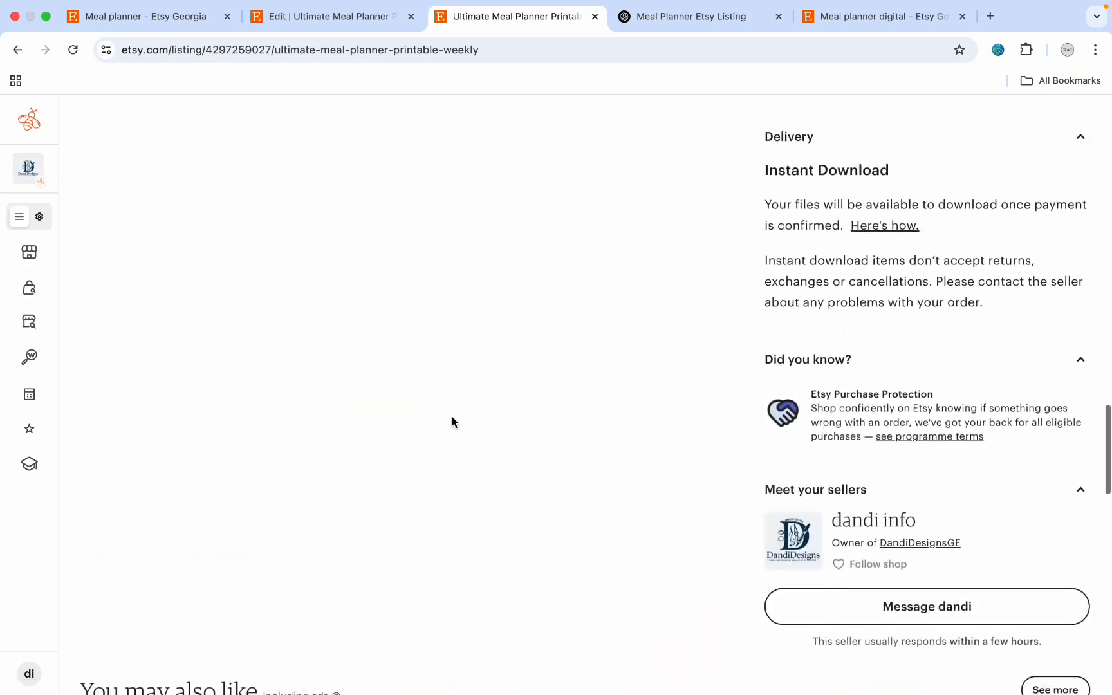
{"action": "scroll", "coordinate": [453, 423], "scroll_direction": "up", "scroll_amount": 2}
{"action": "scroll", "coordinate": [940, 167], "scroll_direction": "down", "scroll_amount": 4}
{"action": "scroll", "coordinate": [556, 216], "scroll_direction": "up", "scroll_amount": 20}
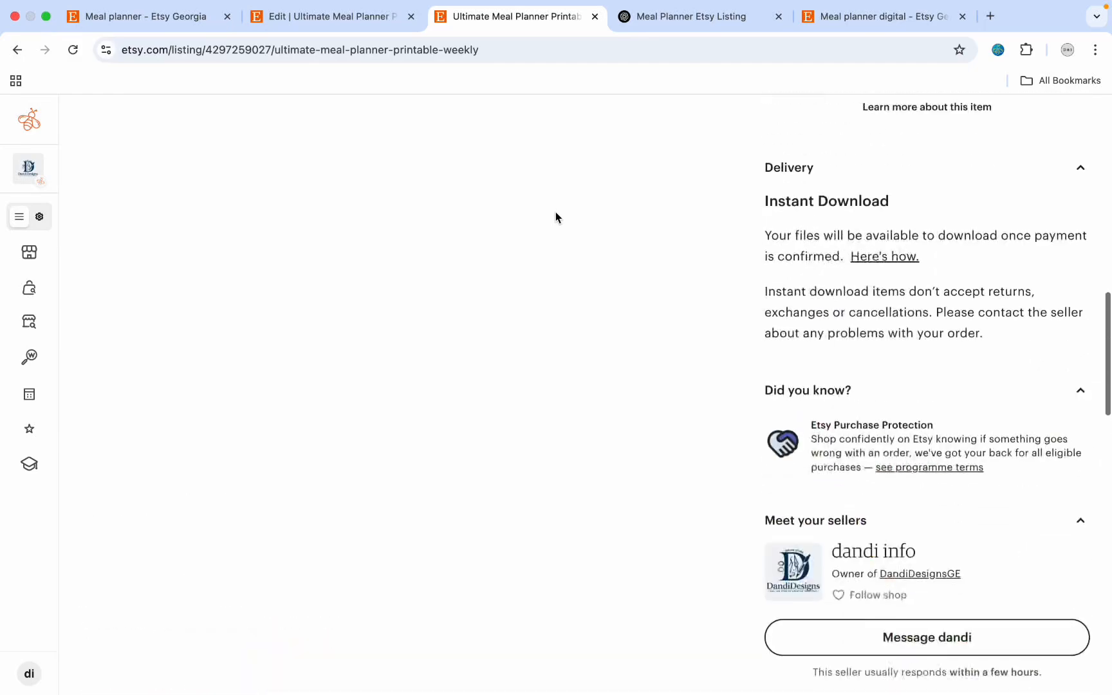
{"action": "scroll", "coordinate": [555, 215], "scroll_direction": "down", "scroll_amount": 3}
{"action": "scroll", "coordinate": [554, 216], "scroll_direction": "up", "scroll_amount": 3}
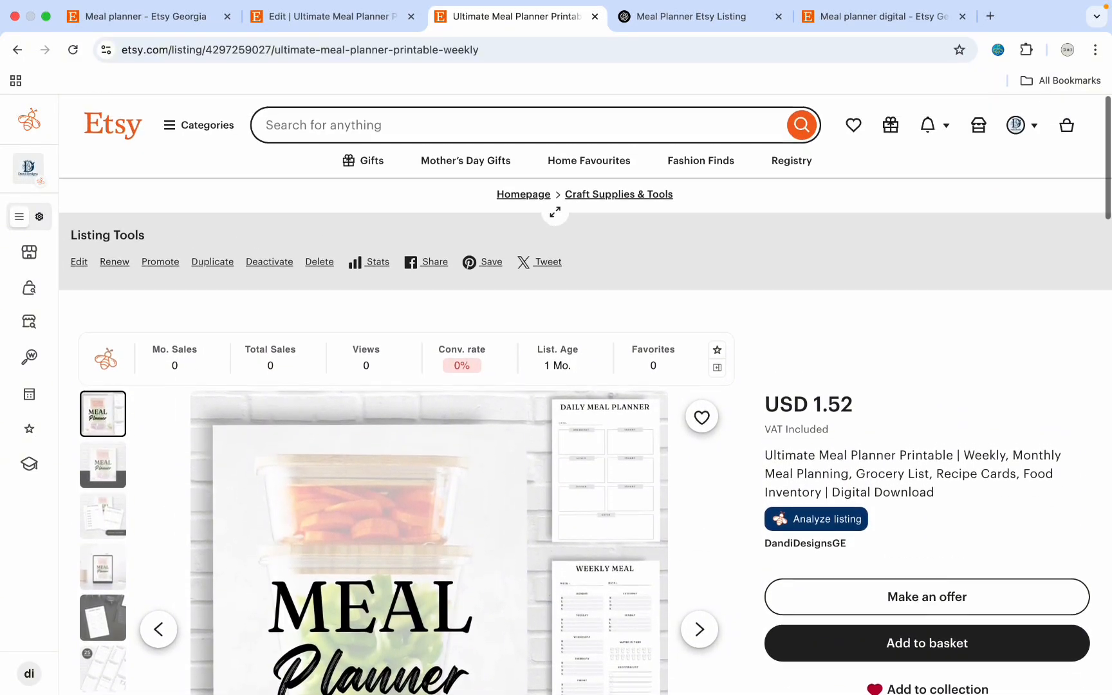